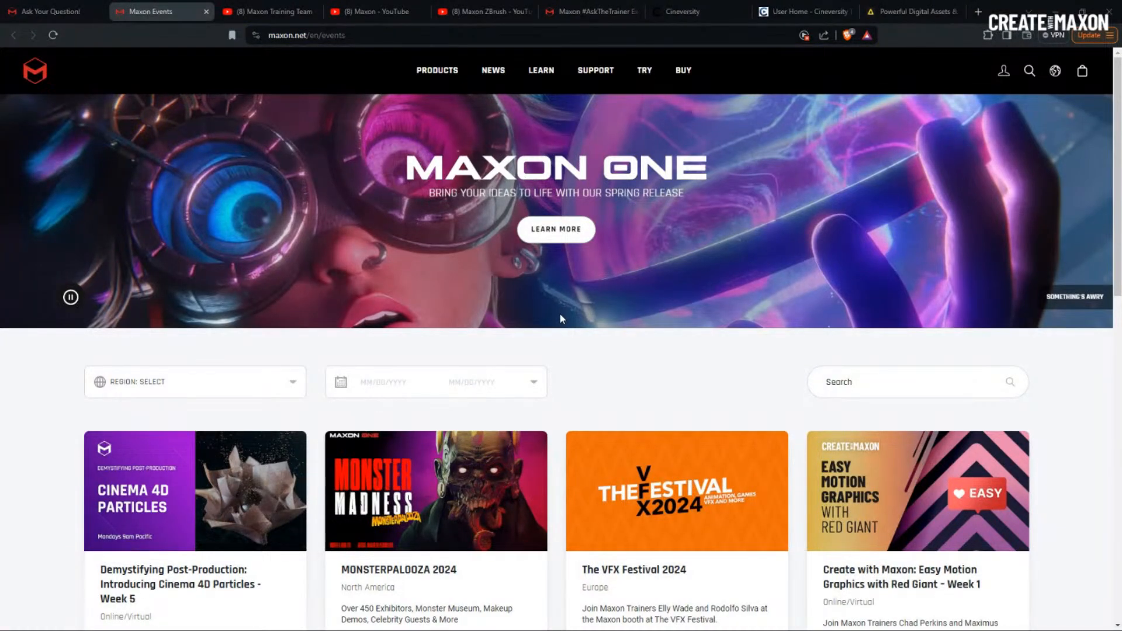
- Scroll the Maxon Events list down and back up, then go to the Maxon Training Team YouTube channel
scroll(560, 329, "down", 3)
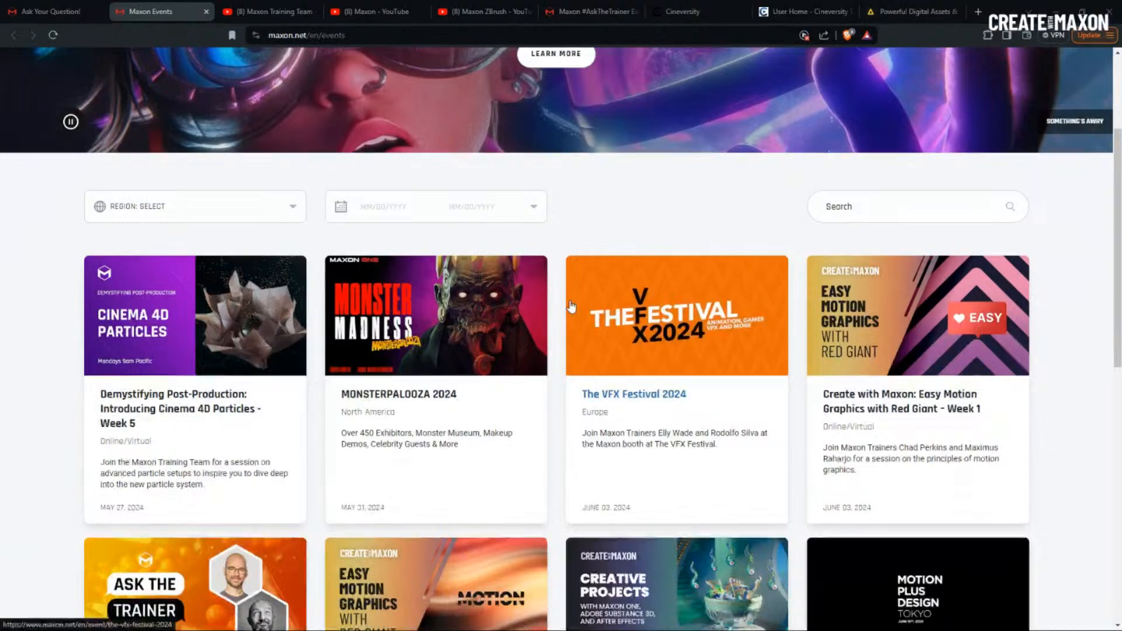
scroll(571, 305, "up", 3)
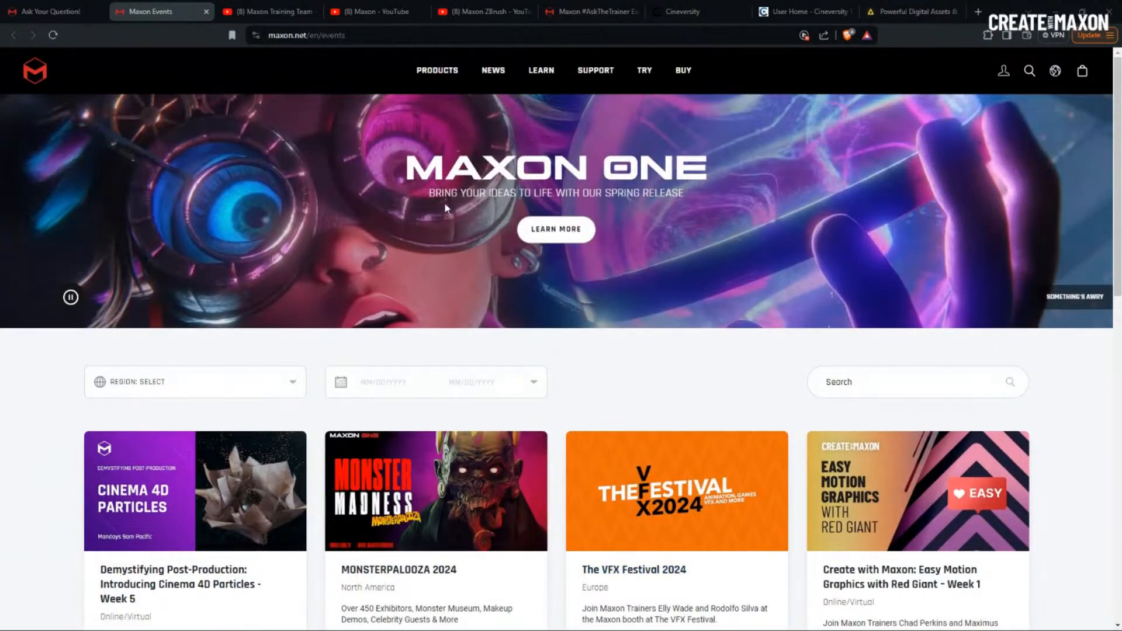
left_click(284, 15)
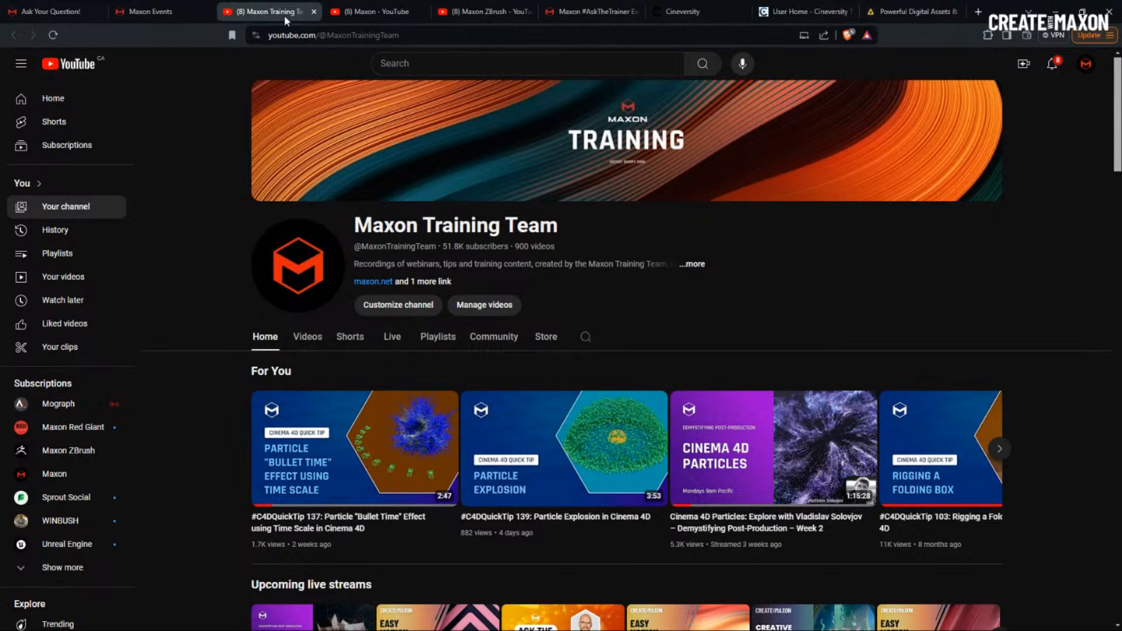
- Highlight the Maxon Training Team channel's web address, then the main Maxon channel's address
left_click(452, 38)
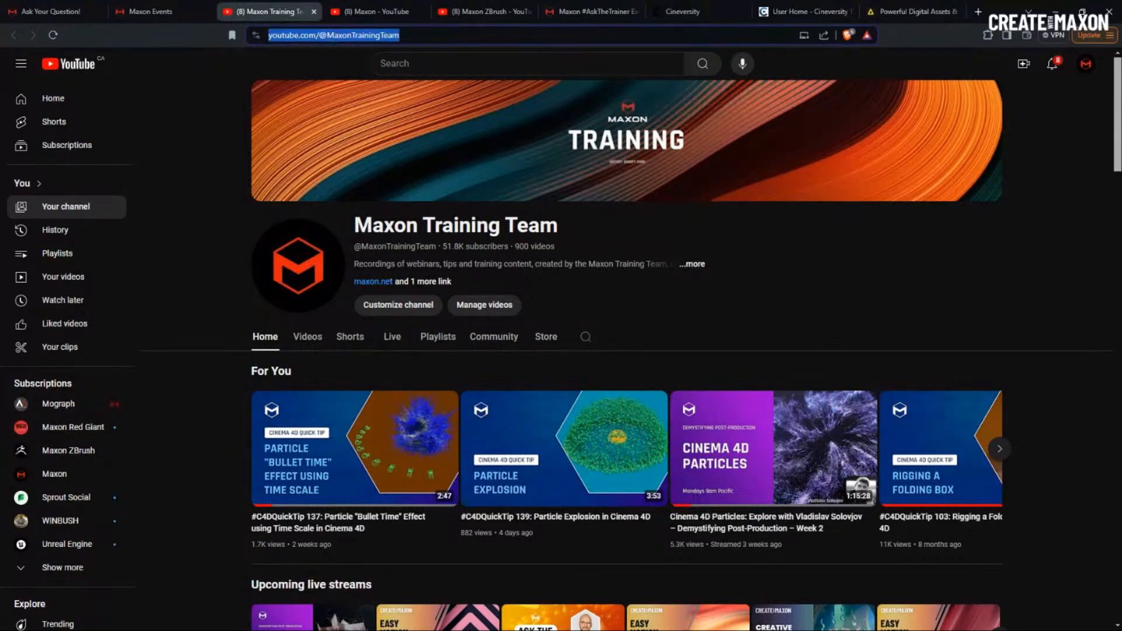
key("alt+Tab")
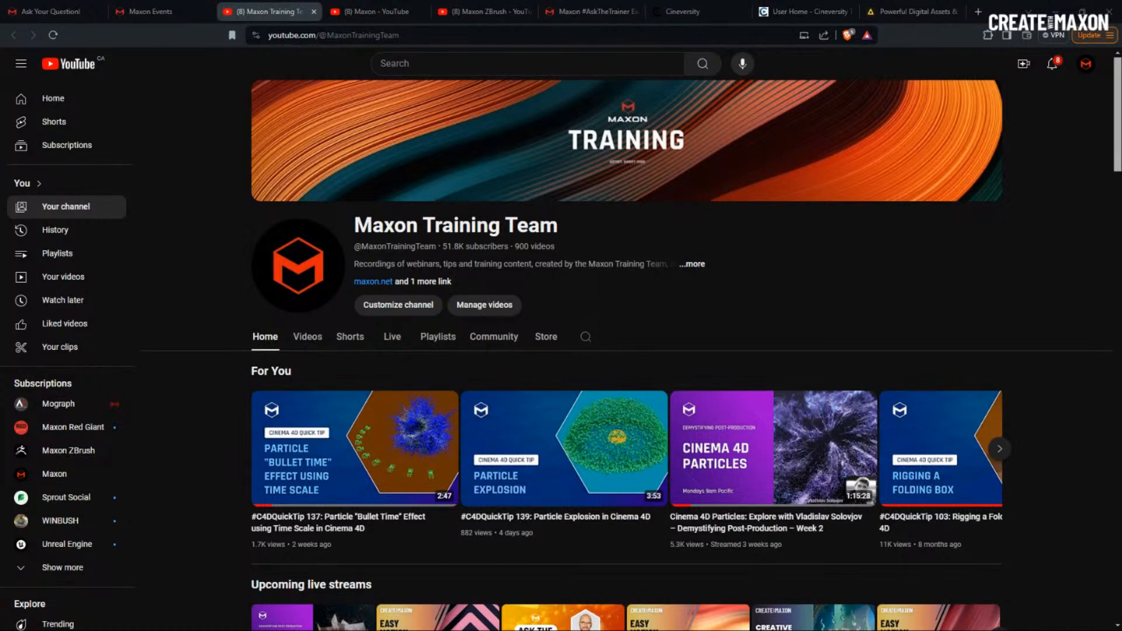
left_click(374, 11)
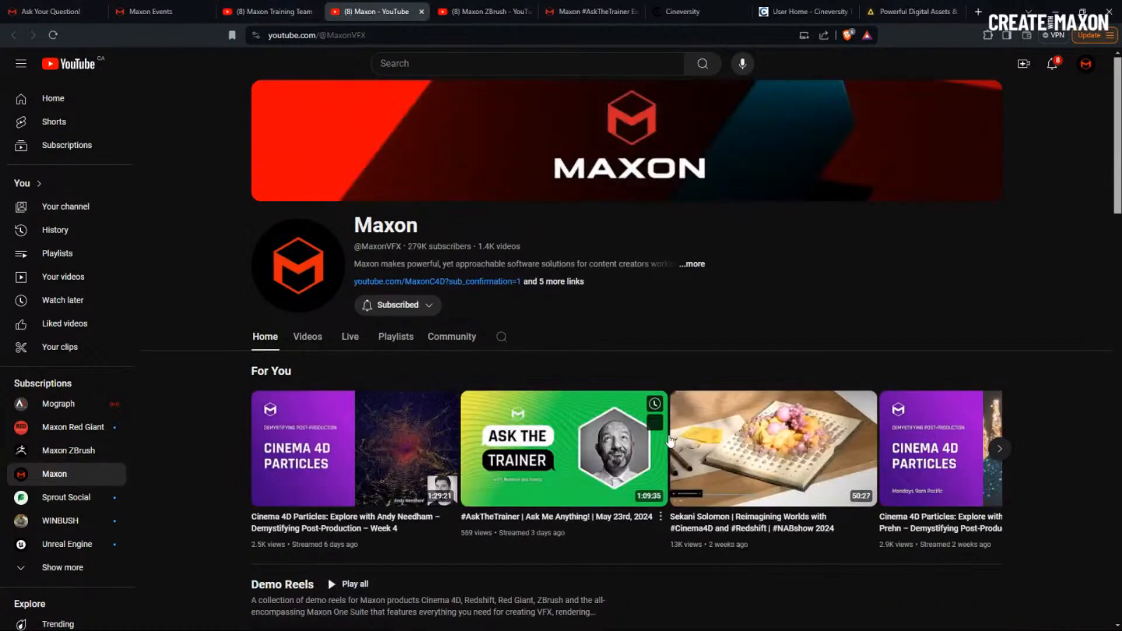
left_click(400, 34)
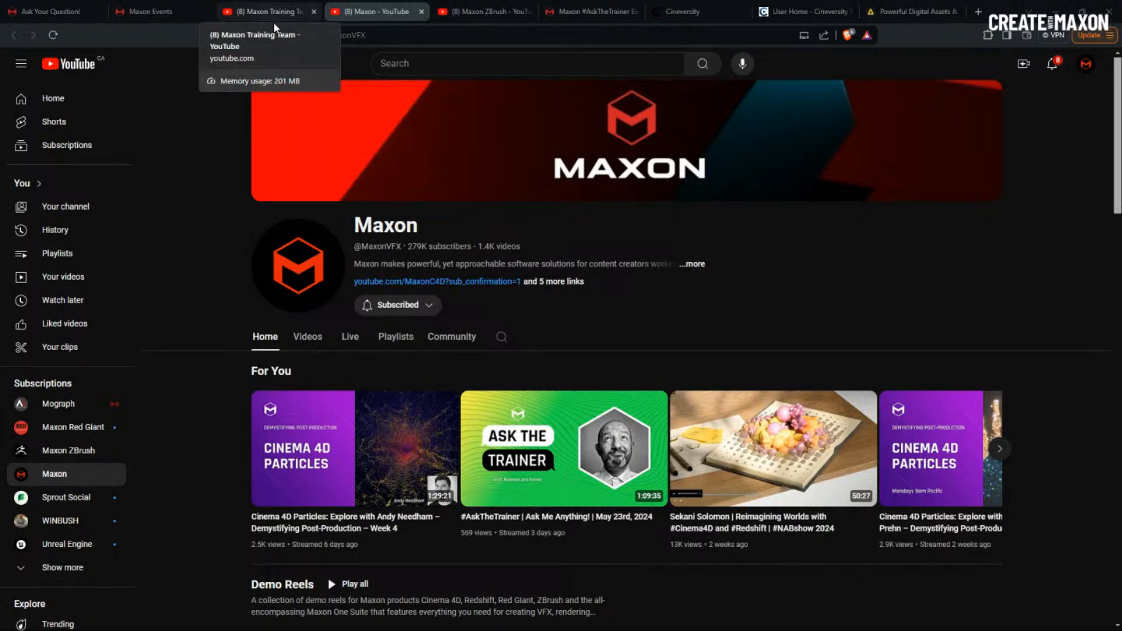
- Highlight the Maxon ZBrush channel's address and move on to the Maxon merch store page
left_click(479, 15)
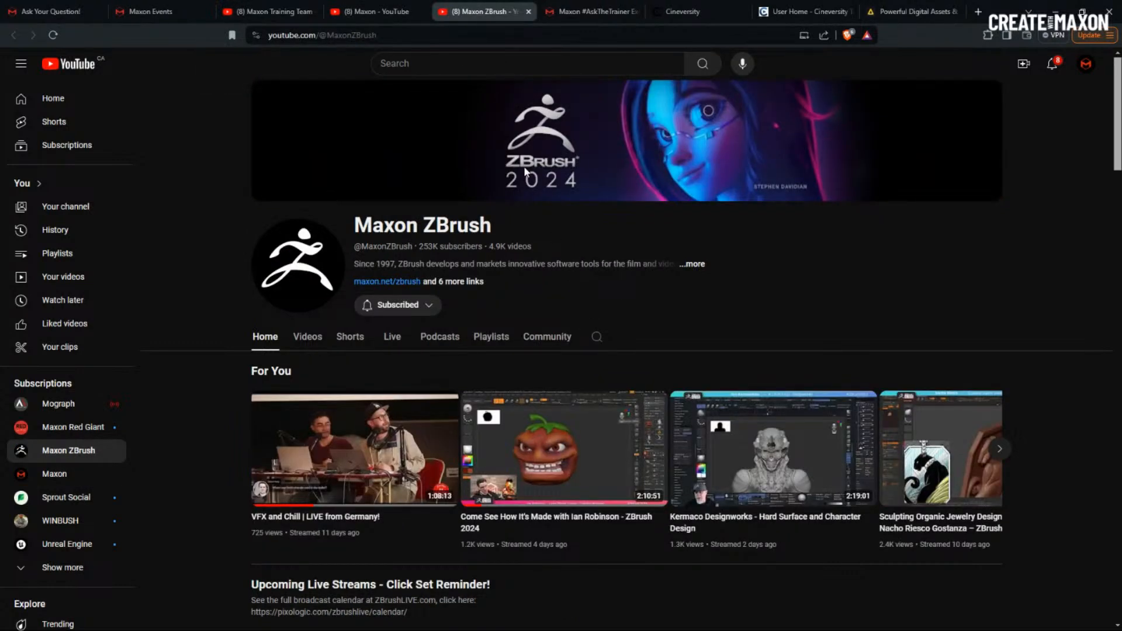
left_click(402, 34)
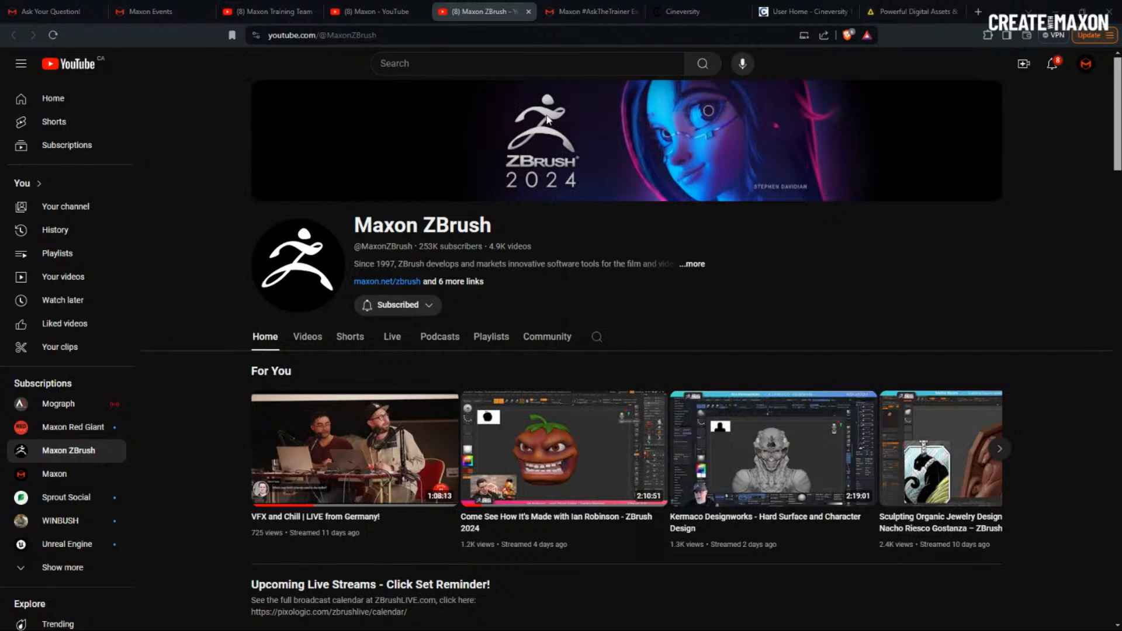
left_click(589, 14)
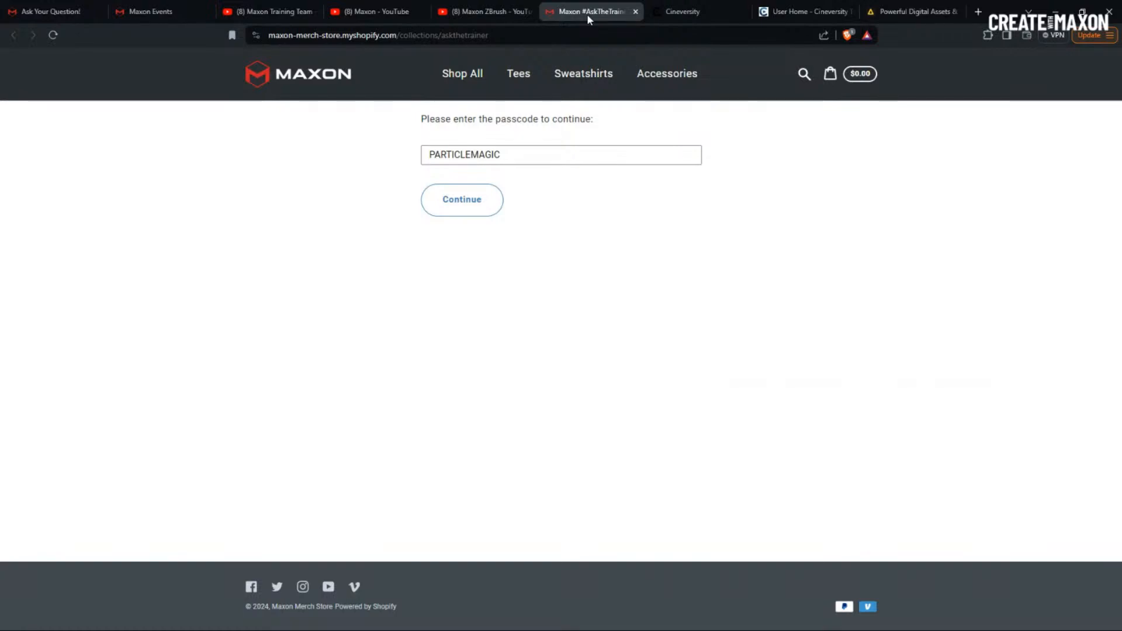
- Highlight the merch store address and its passcode, then go to Cineversity's particles search results
left_click(558, 33)
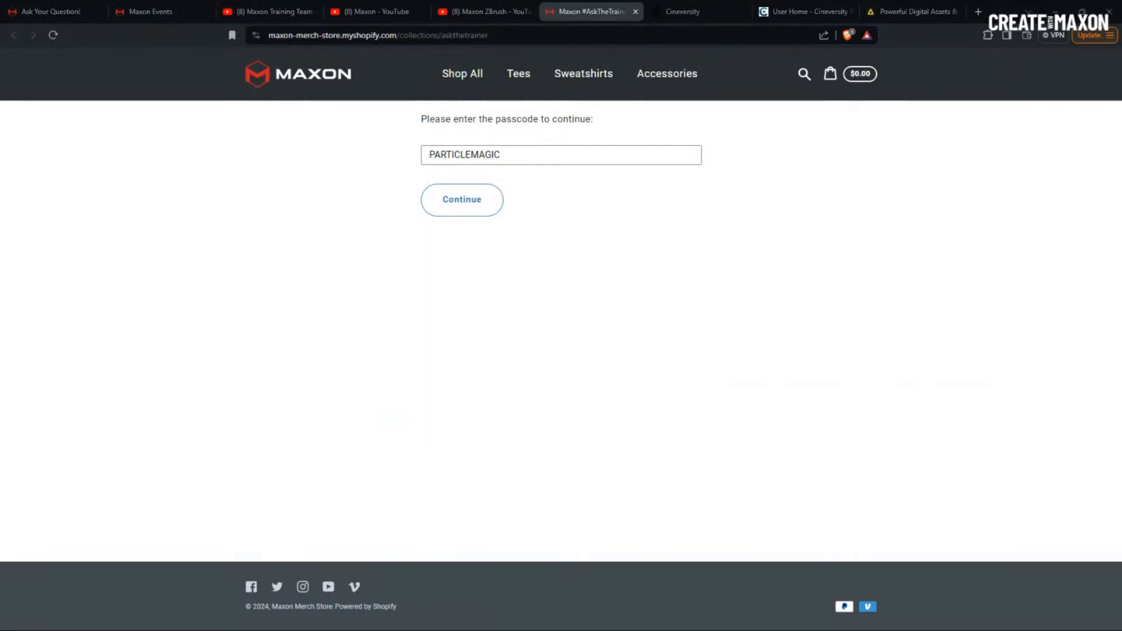
double_click(532, 151)
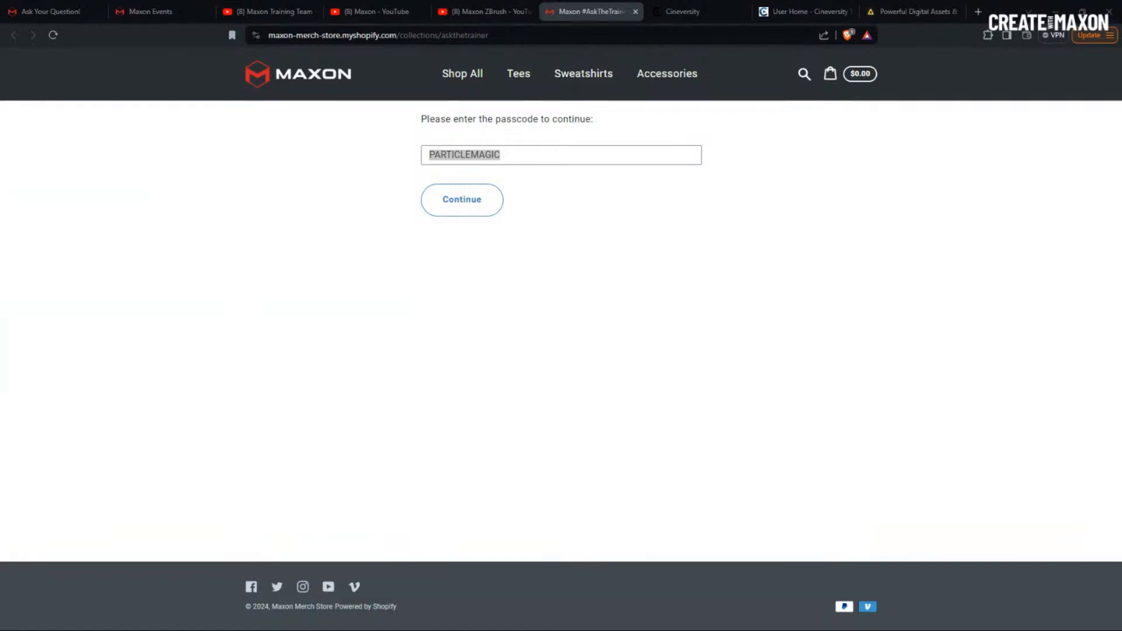
left_click(691, 14)
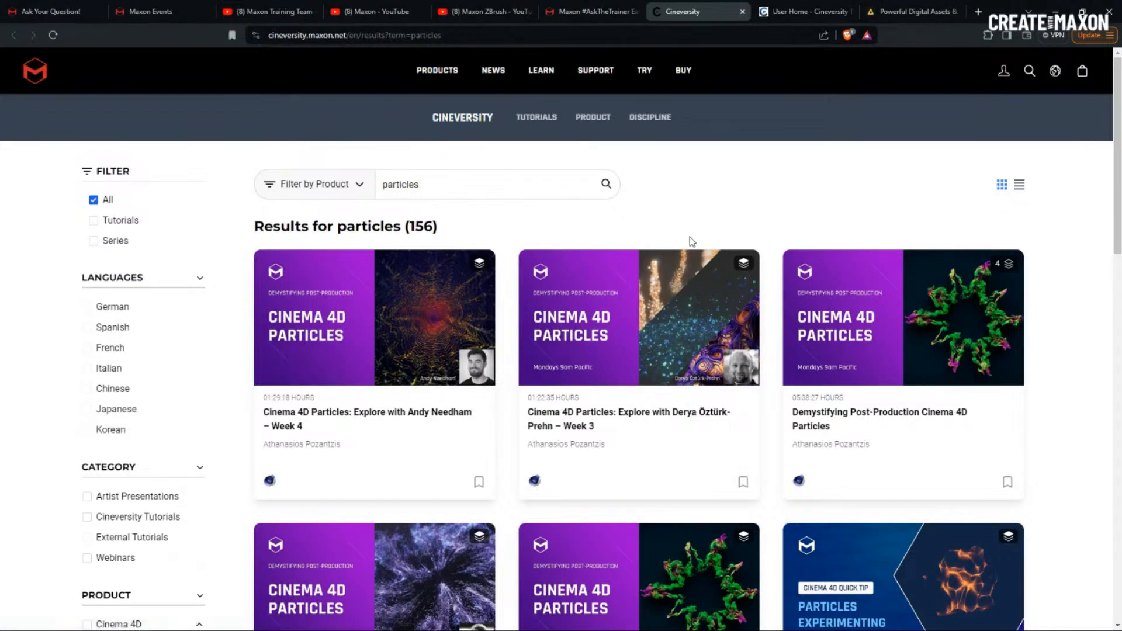
- Browse the 156 Cineversity particle tutorials and the User Home dashboard, then go to Artlist
left_click(496, 37)
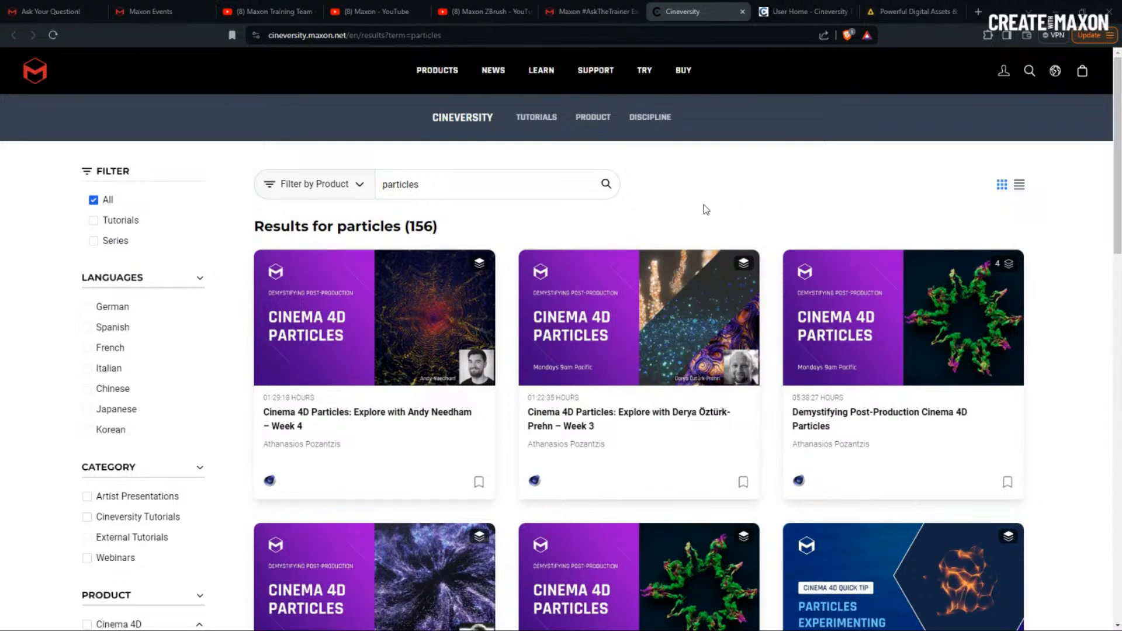
scroll(715, 320, "down", 6)
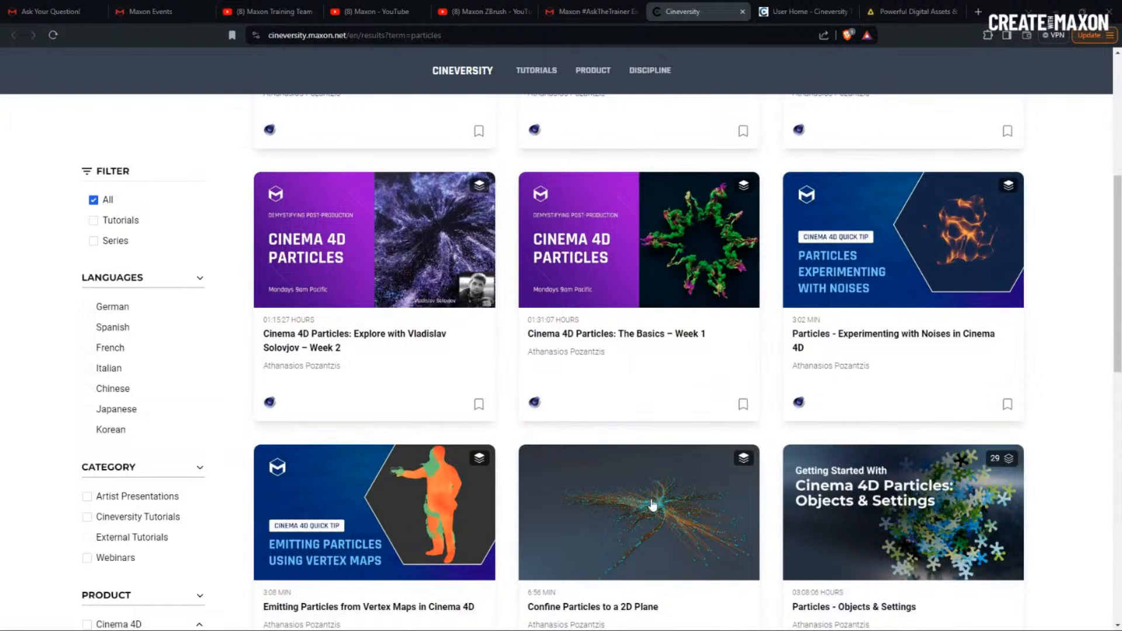
scroll(653, 504, "down", 2)
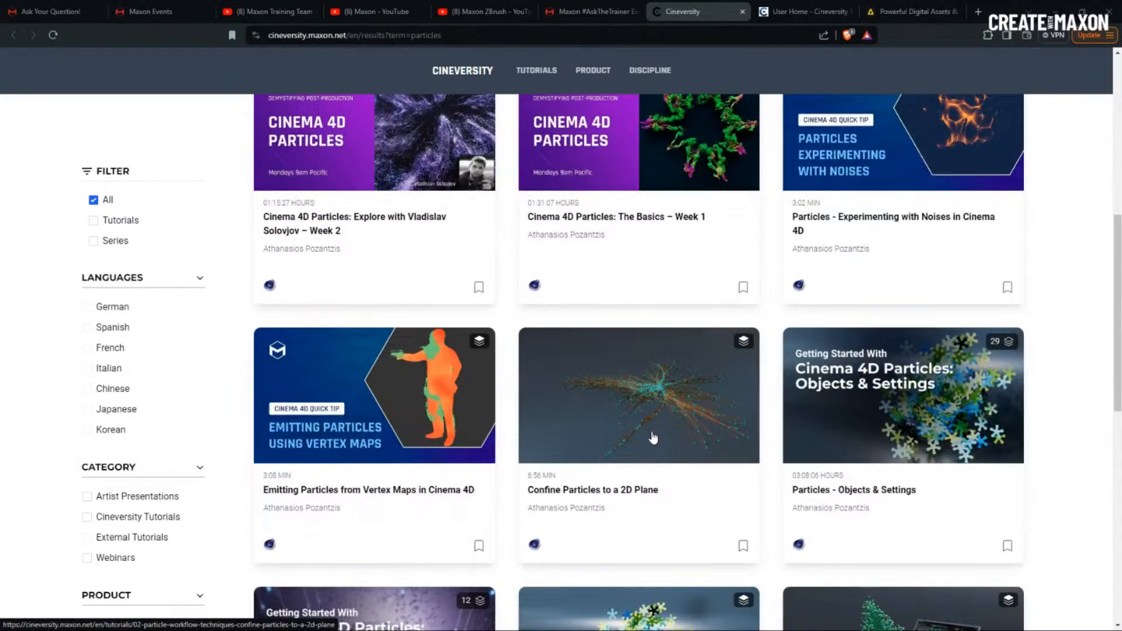
scroll(653, 438, "up", 8)
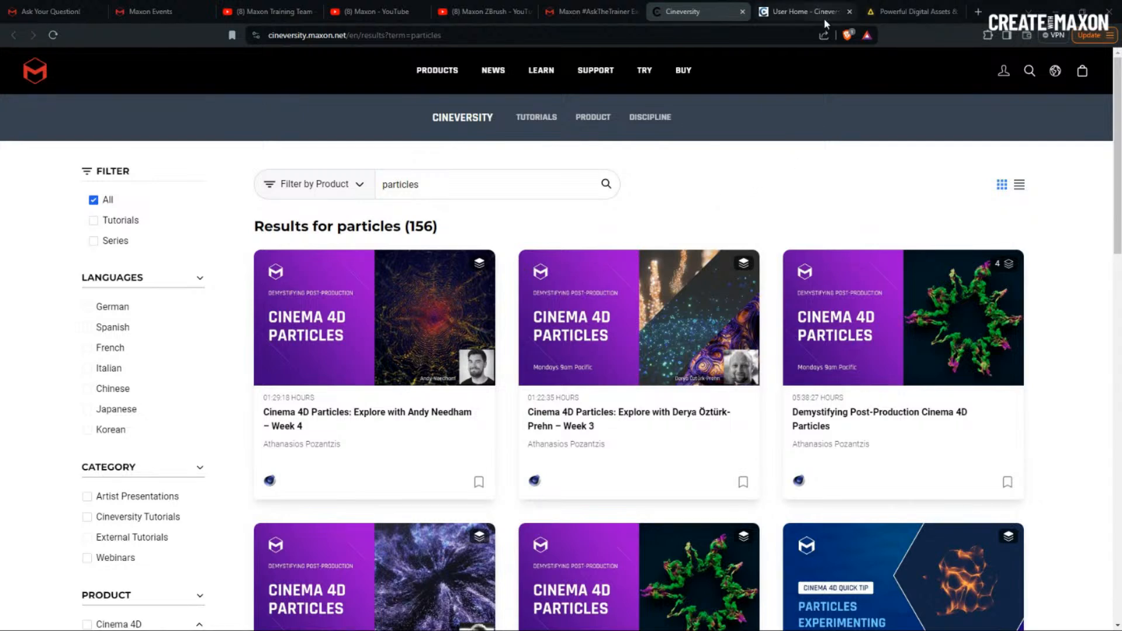
left_click(804, 18)
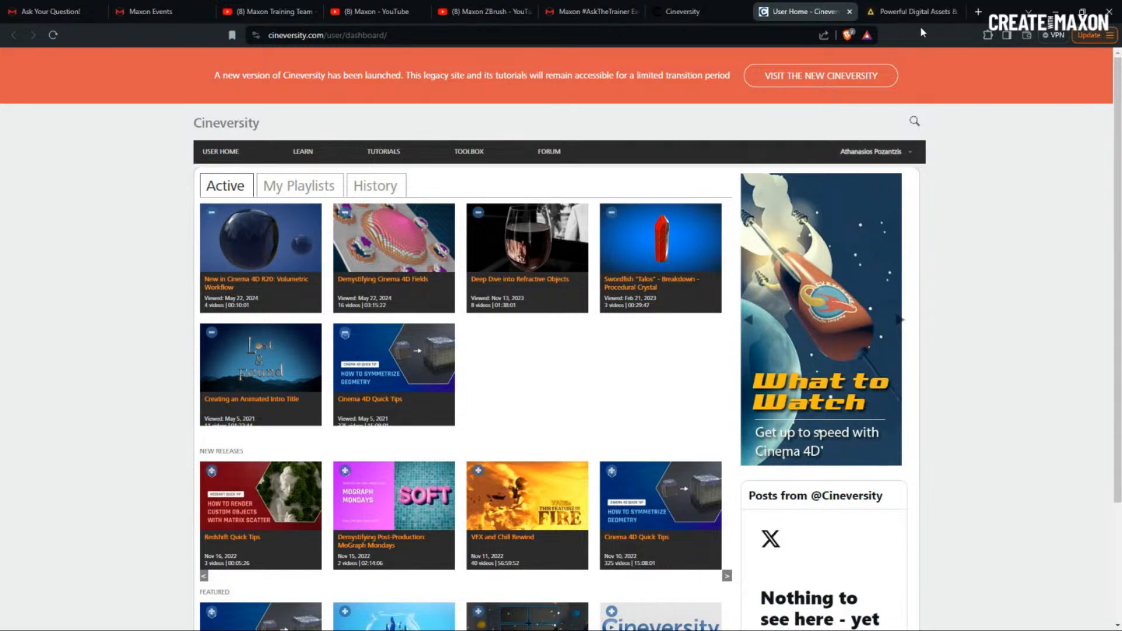
left_click(907, 14)
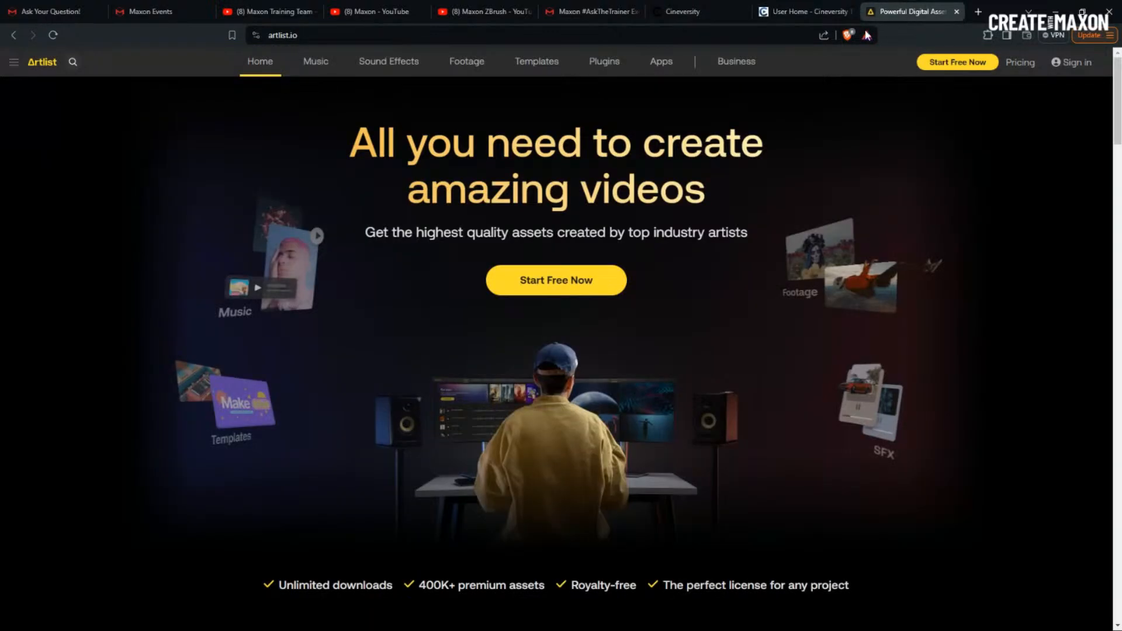
- Search the Artlist stock footage library for 'particles'
left_click(315, 35)
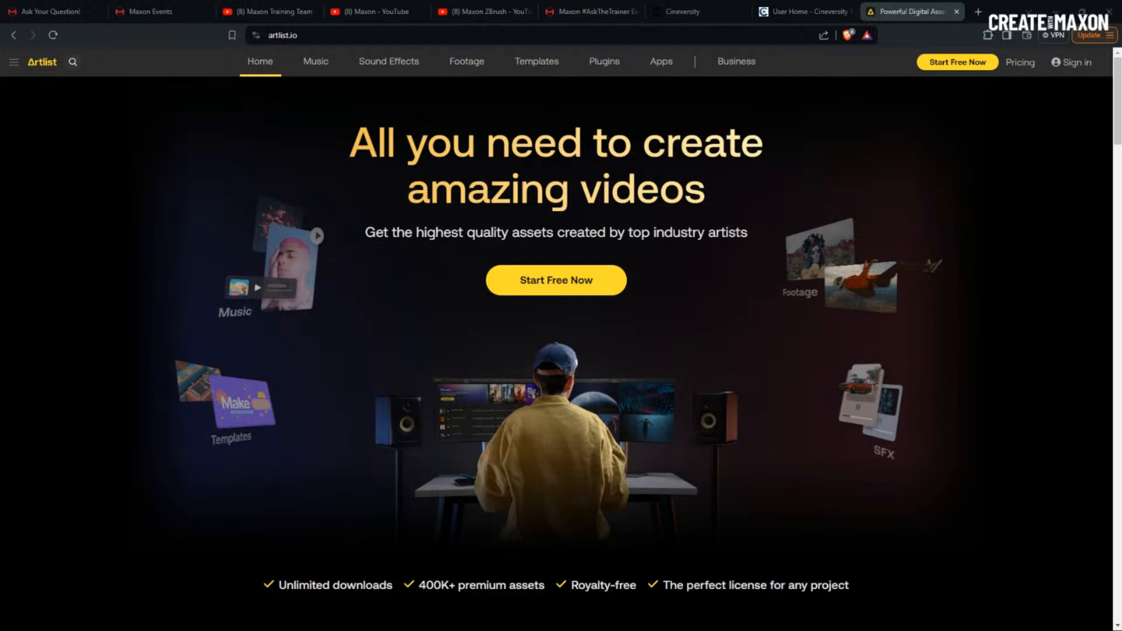
left_click(466, 61)
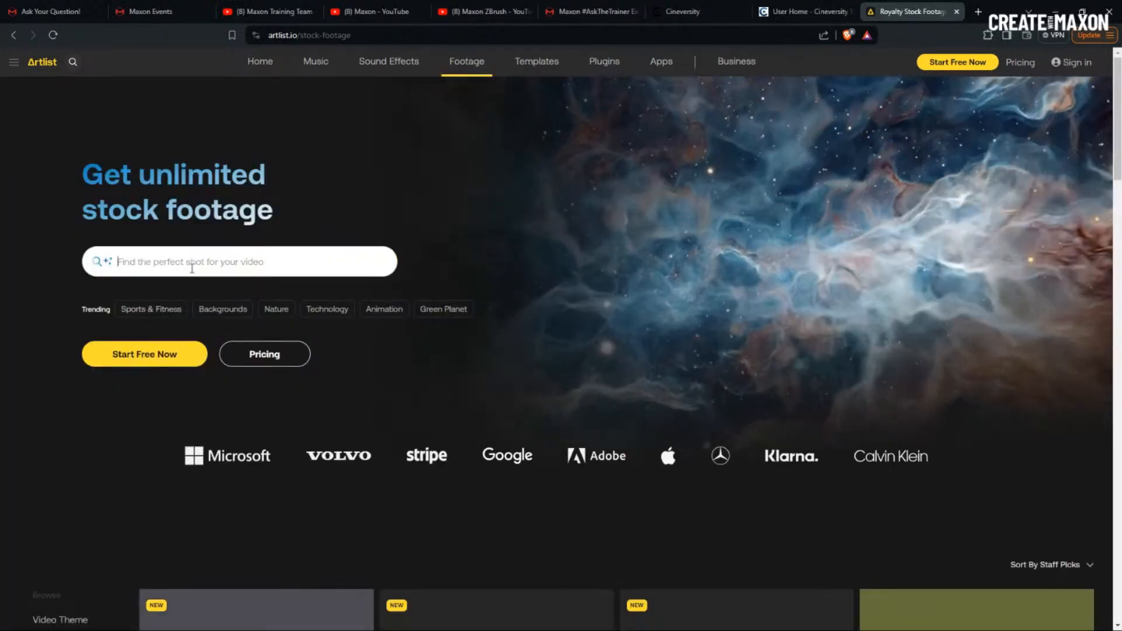
left_click(191, 268)
type("particles")
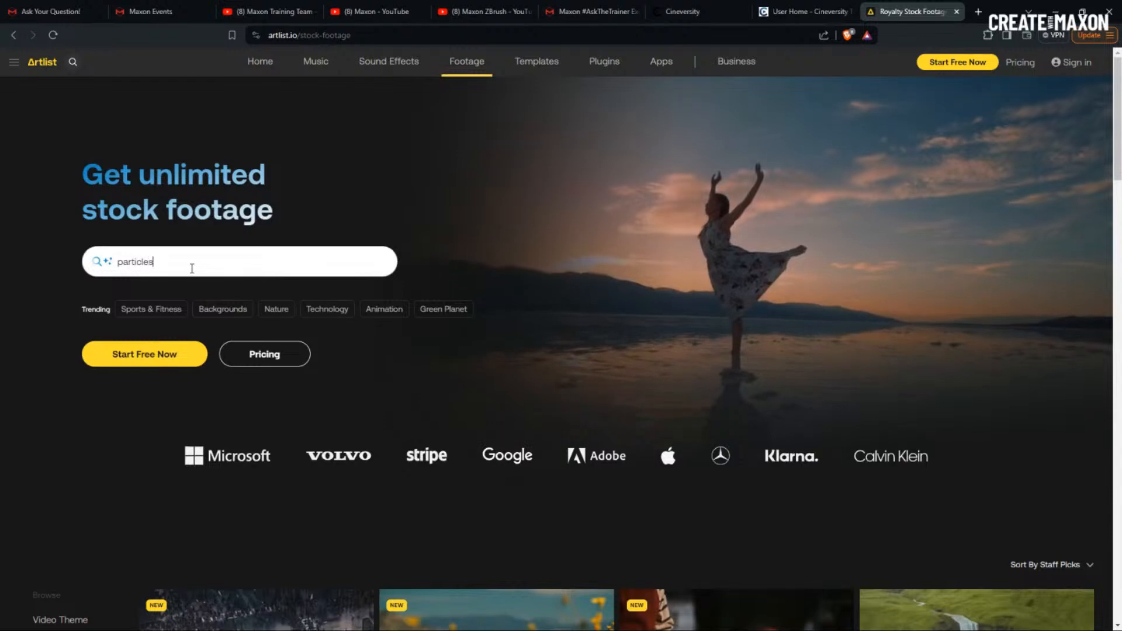
key("Return")
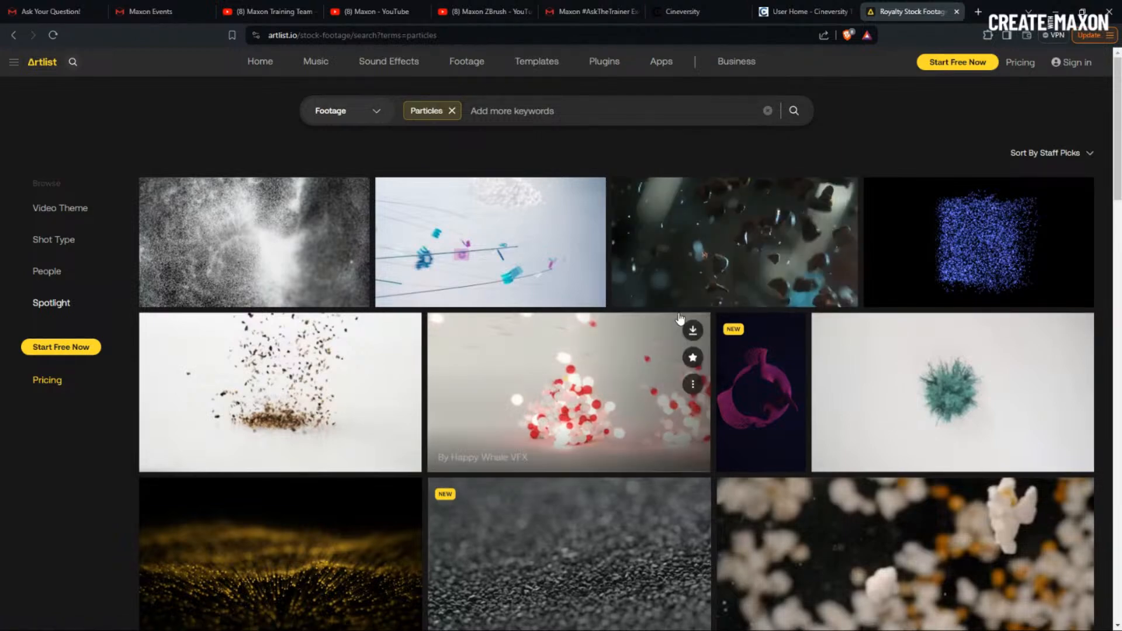
- Scroll down through more of the Artlist 'particles' footage clips
scroll(683, 316, "down", 2)
scroll(683, 316, "down", 4)
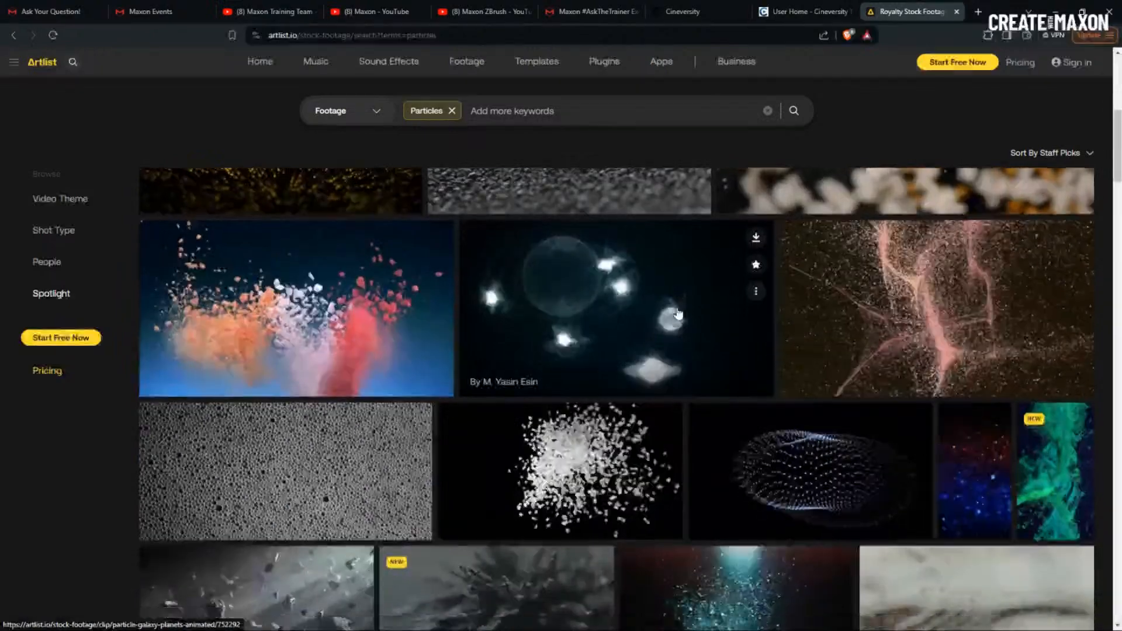
scroll(675, 310, "down", 2)
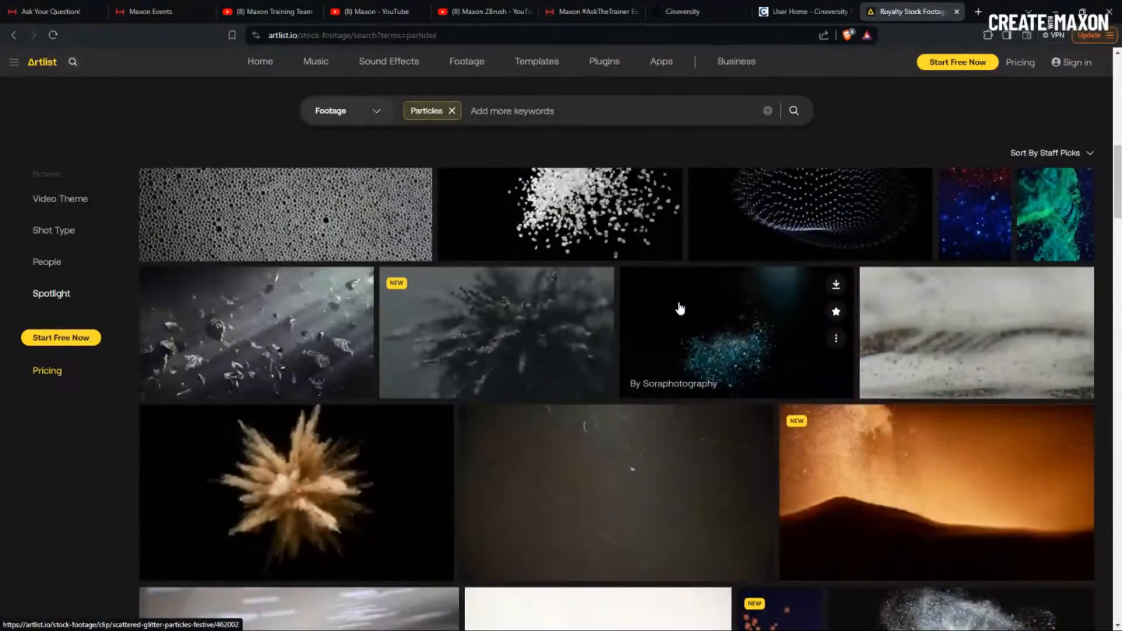
scroll(683, 305, "down", 8)
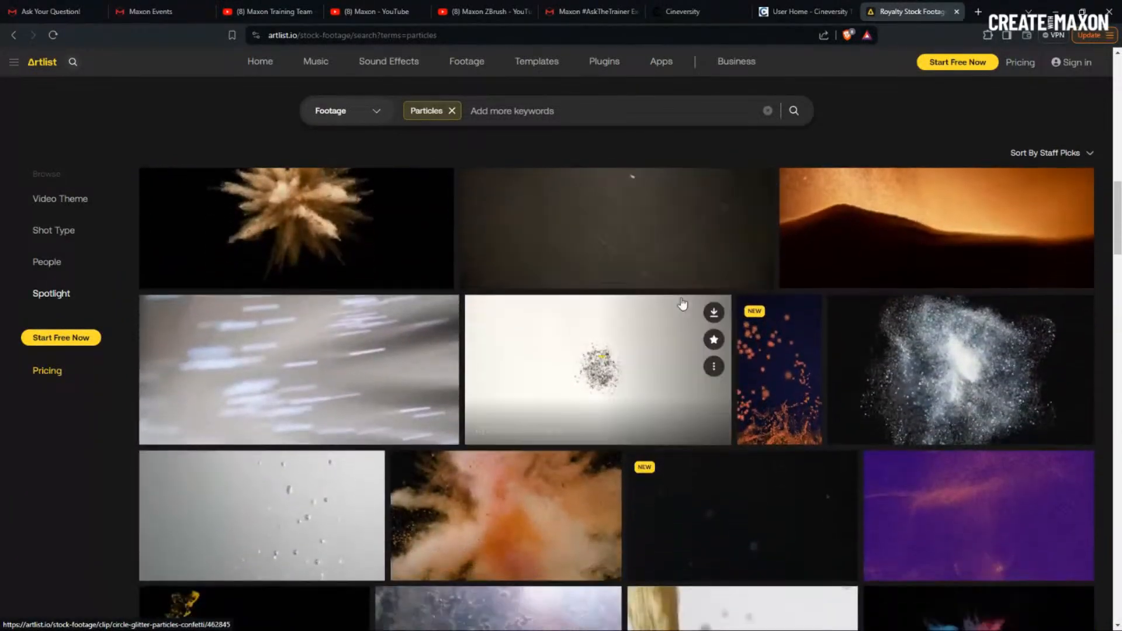
scroll(686, 302, "up", 3)
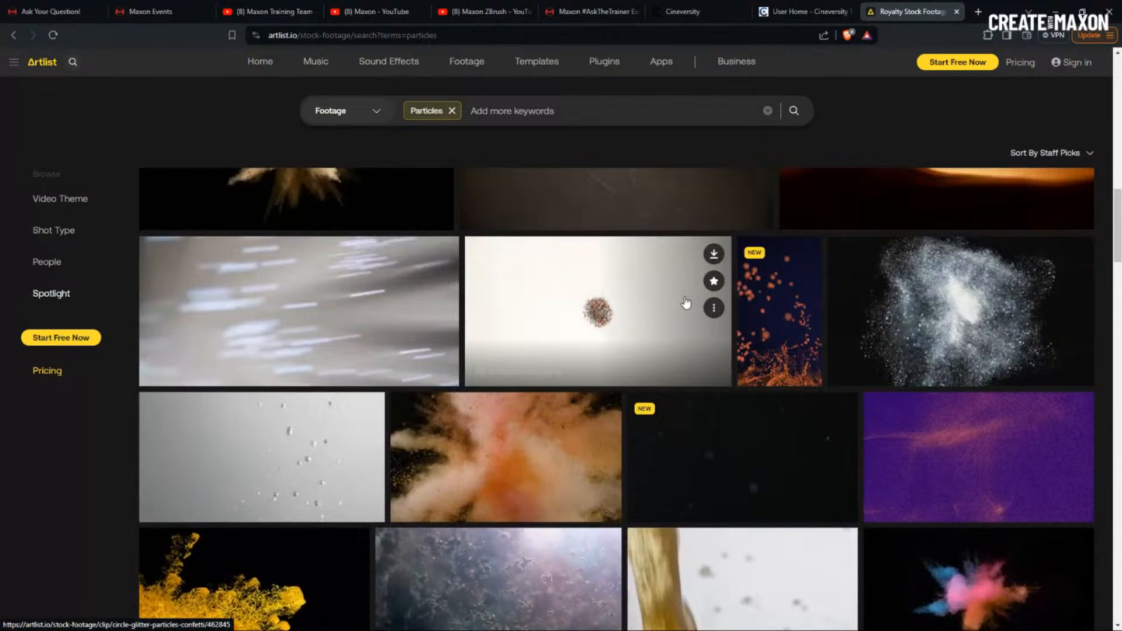
scroll(687, 303, "up", 3)
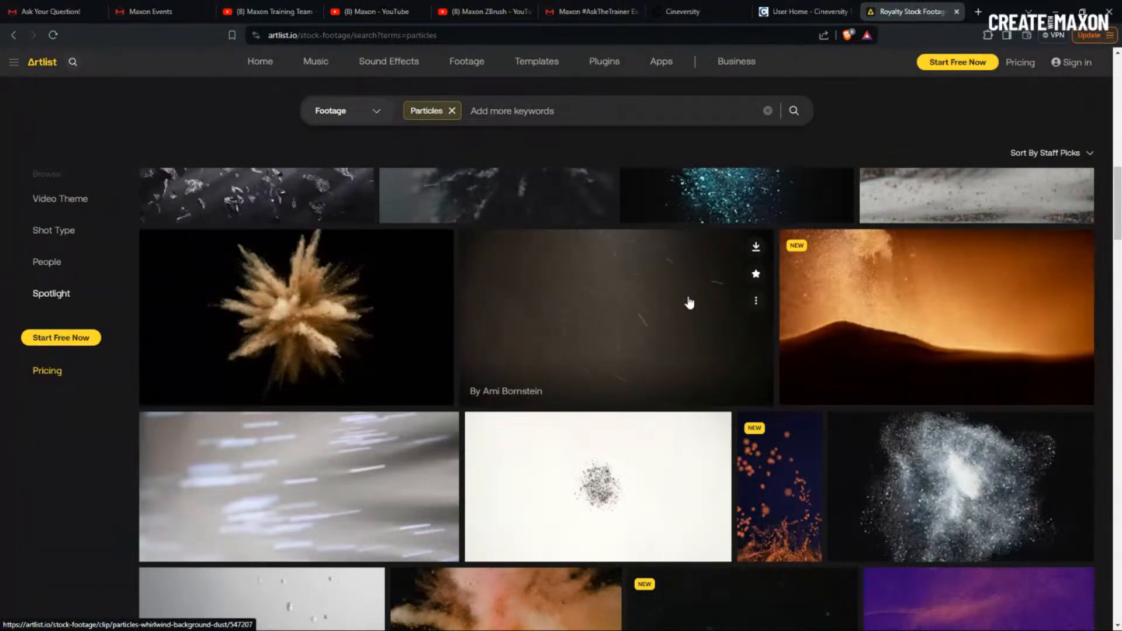
mouse_move(233, 316)
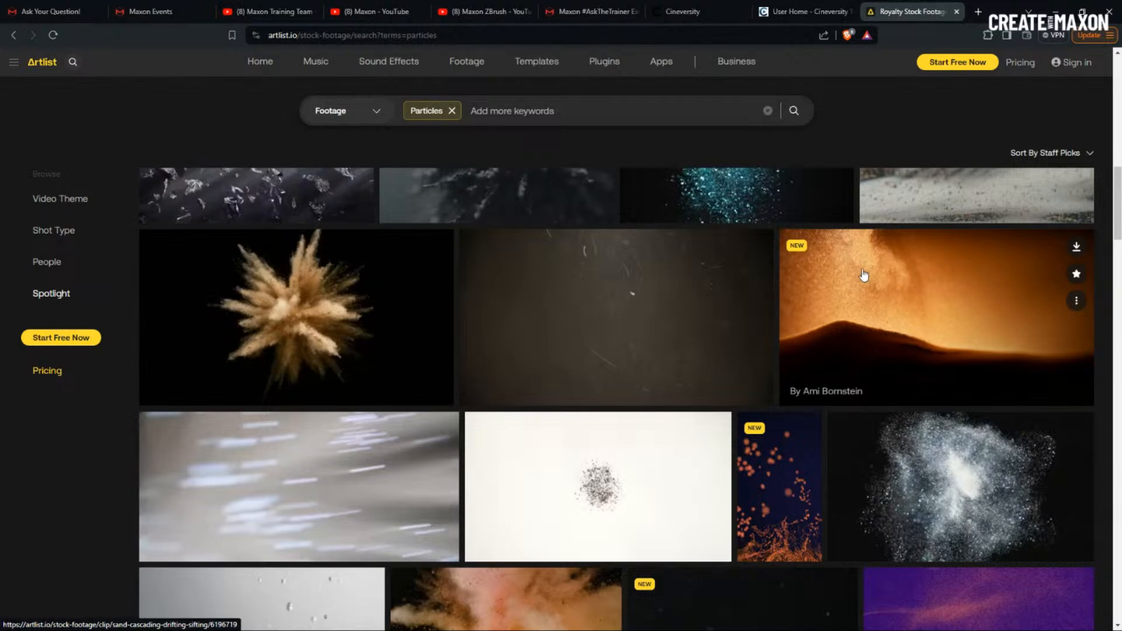
mouse_move(601, 514)
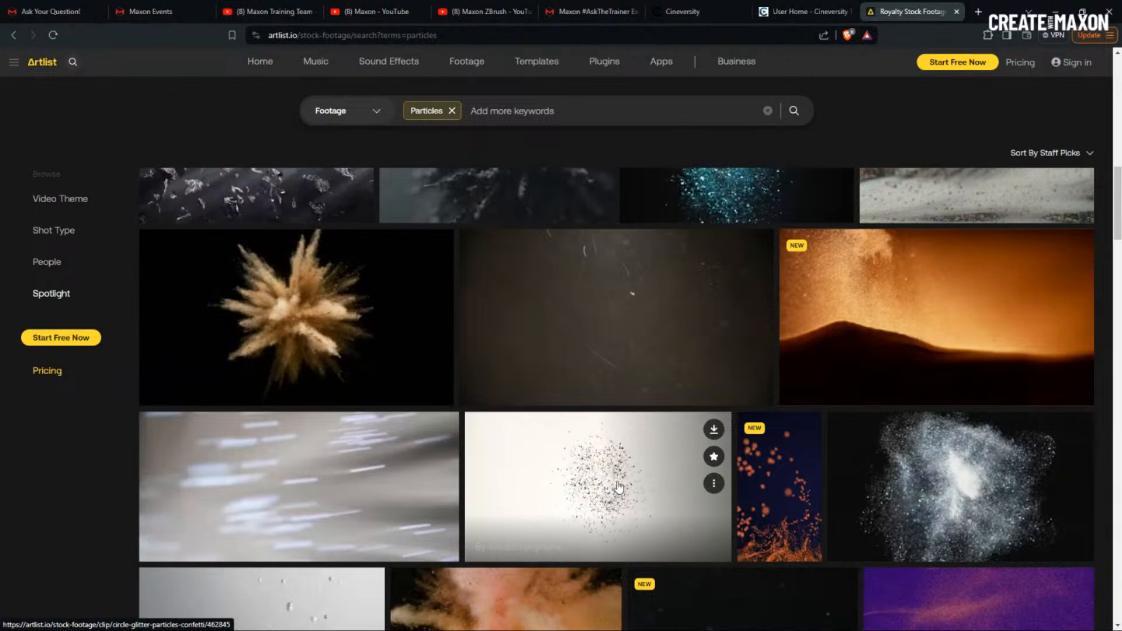
scroll(614, 468, "down", 3)
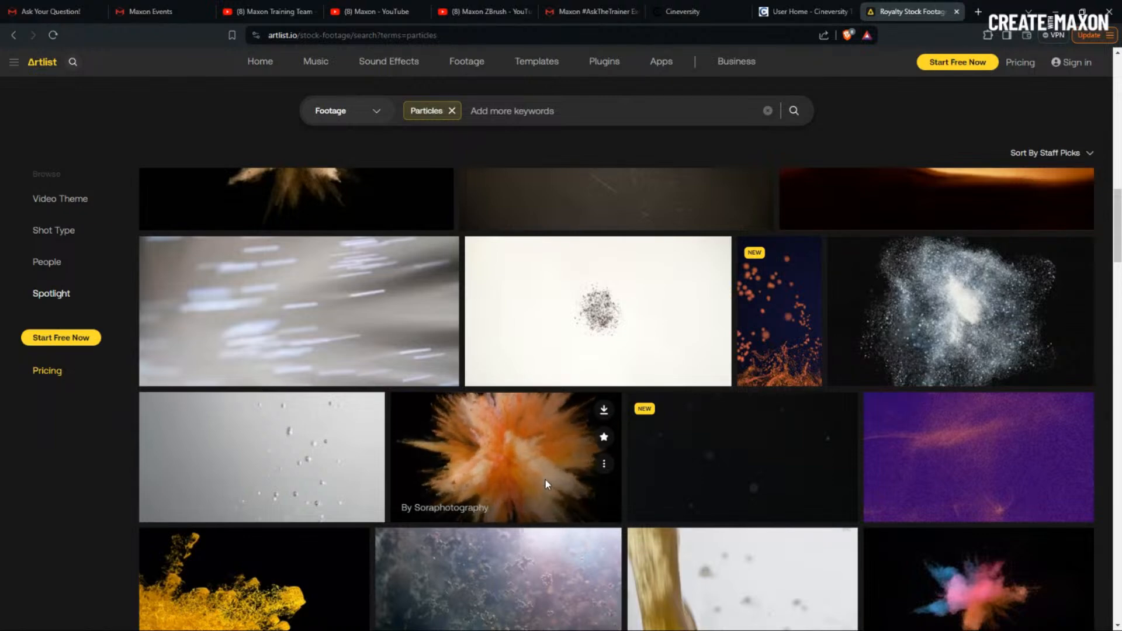
scroll(545, 479, "down", 10)
scroll(539, 484, "down", 5)
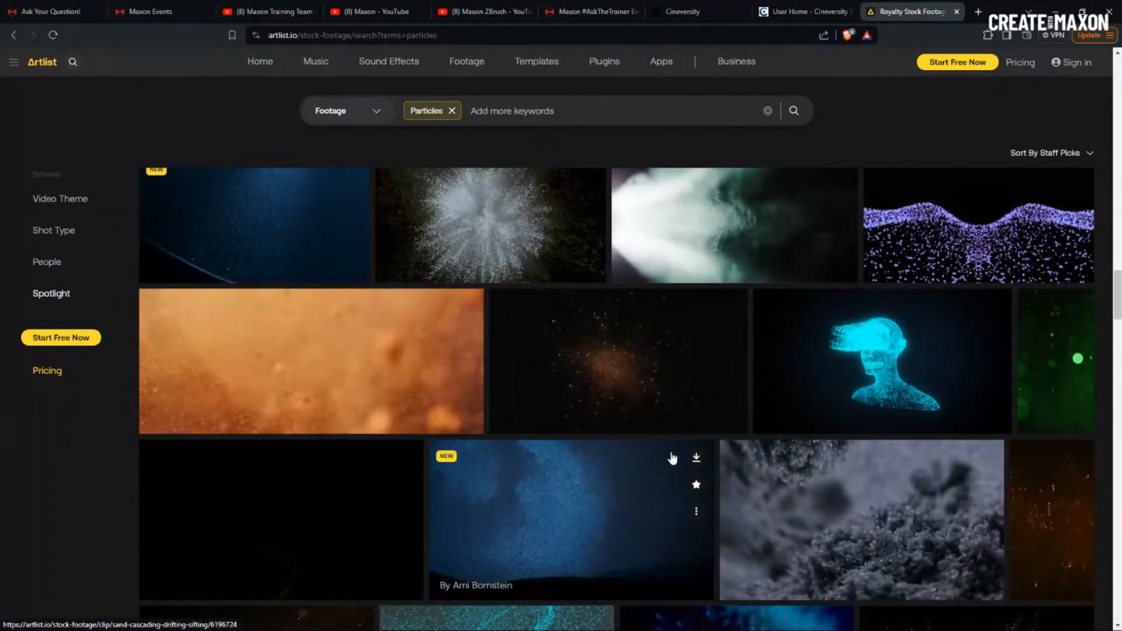
scroll(670, 454, "down", 5)
scroll(672, 458, "down", 5)
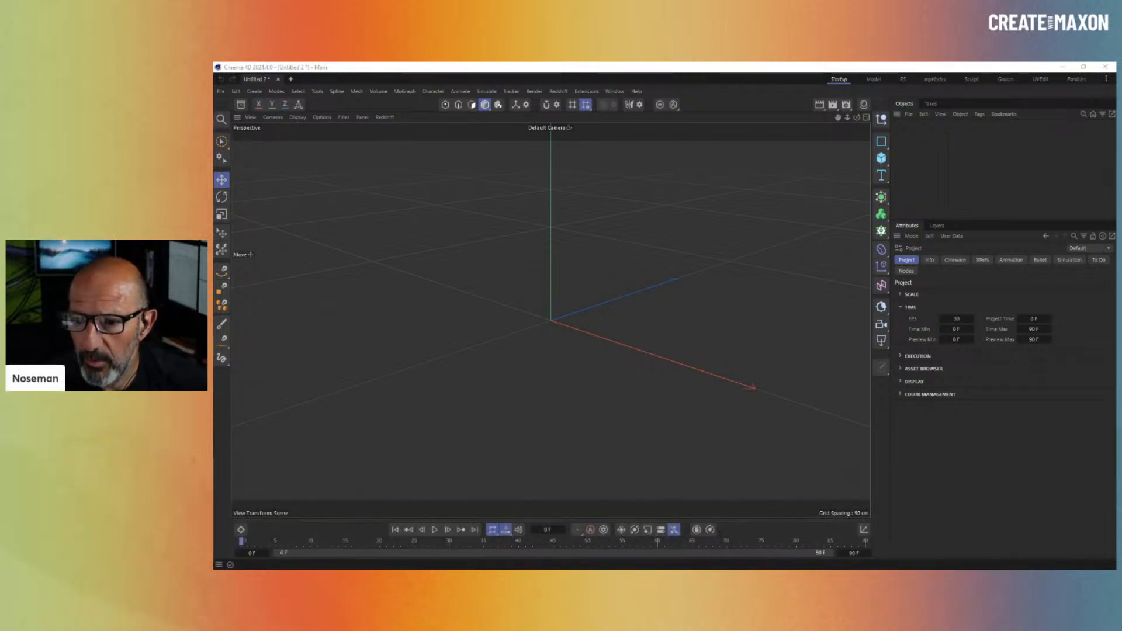
- Add a Basic Emitter with its Particle Group from the Simulate menu
left_click(929, 175)
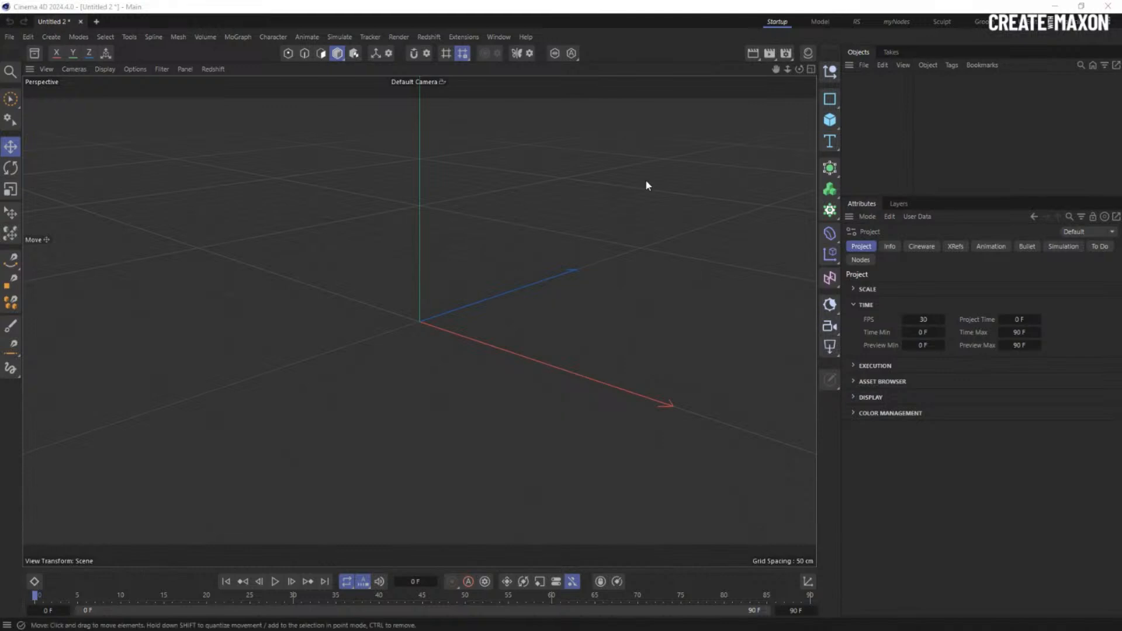
left_click(900, 146)
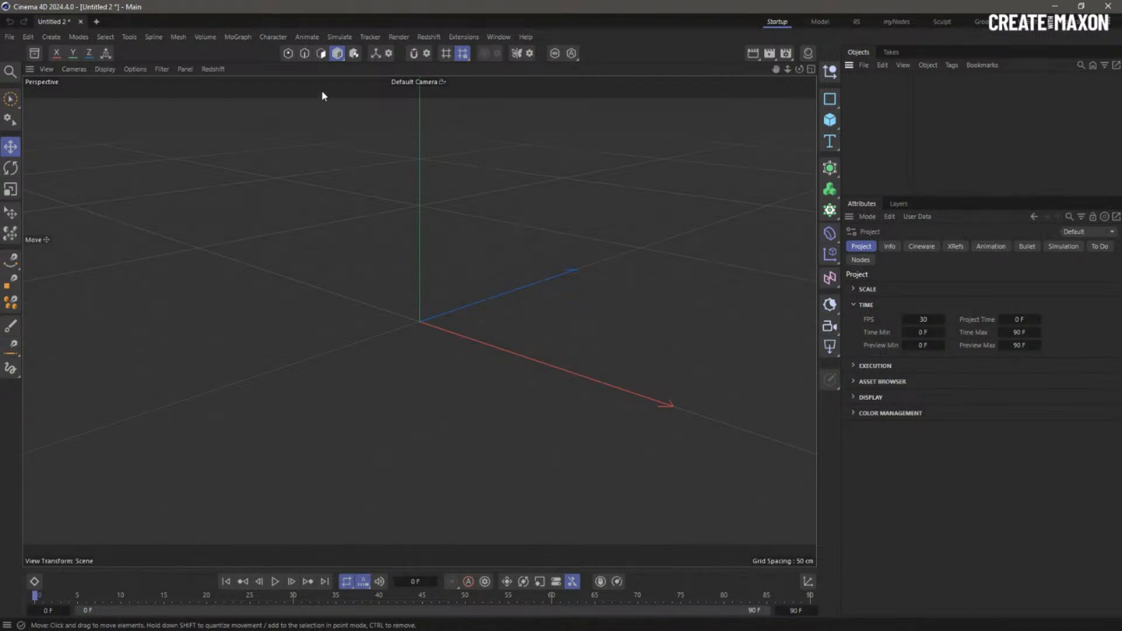
left_click(337, 36)
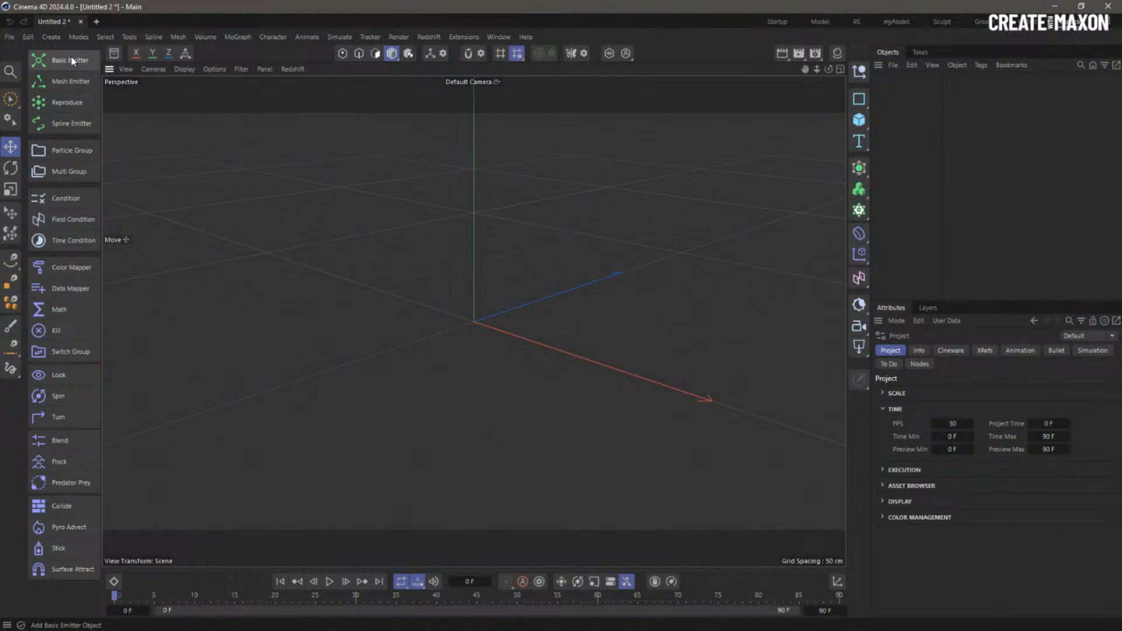
left_click(69, 61)
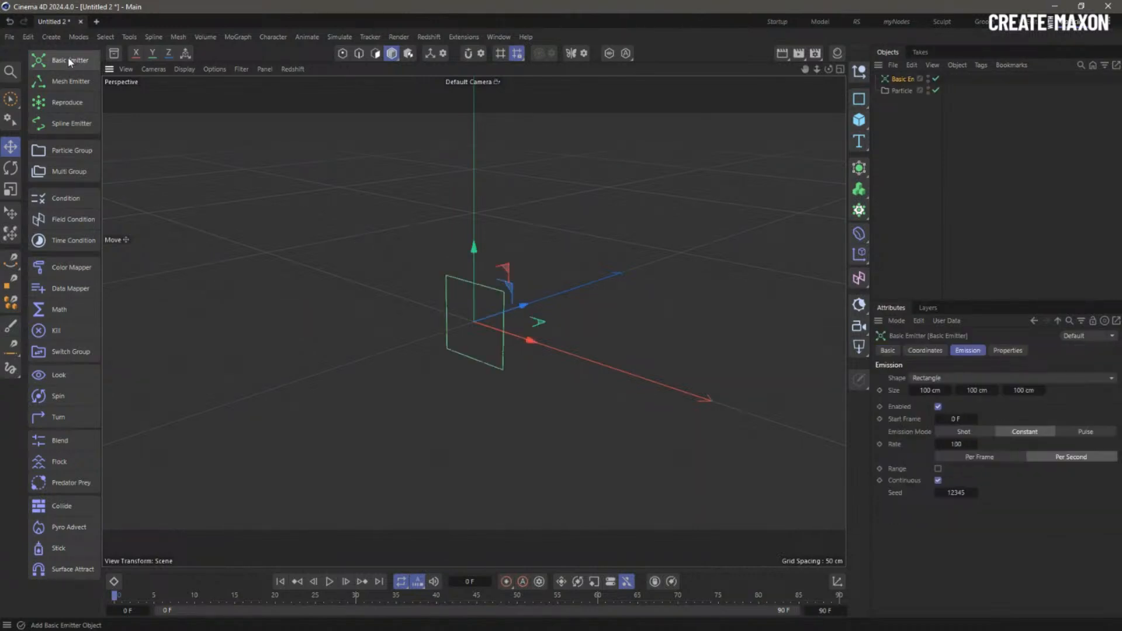
- Set the emitter's Emission Size to 0 cm on X, Y and Z
double_click(942, 392)
type("0")
key("Tab")
type("0")
key("Tab")
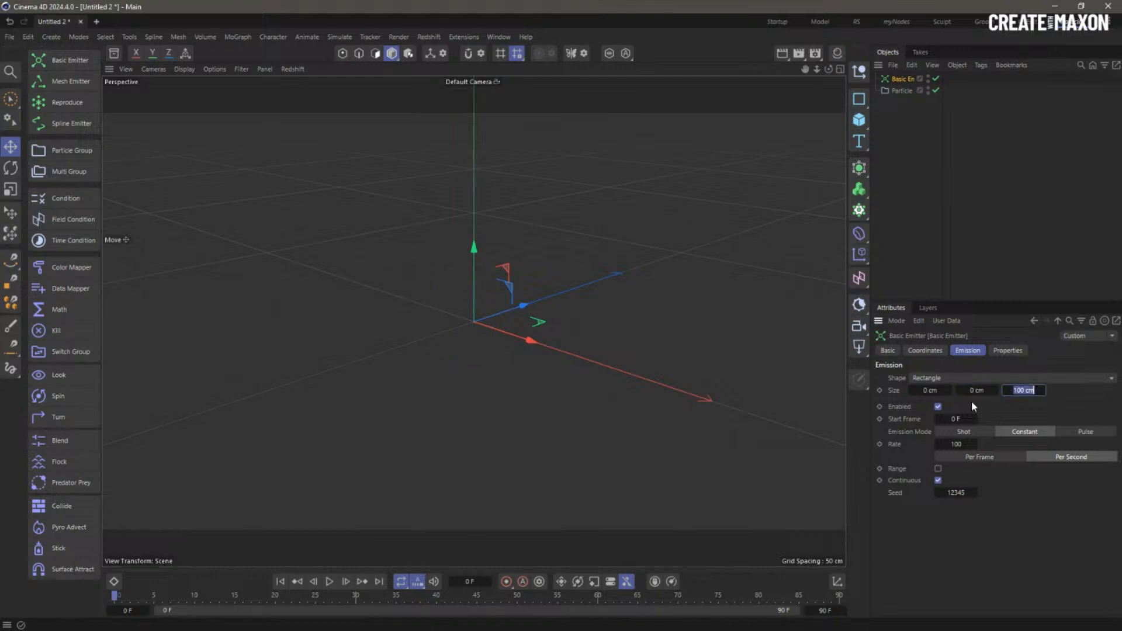
type("0")
key("Return")
- Set the emitter to a one-particle Shot and enable Draw Radius on the Particle Group
left_click(949, 433)
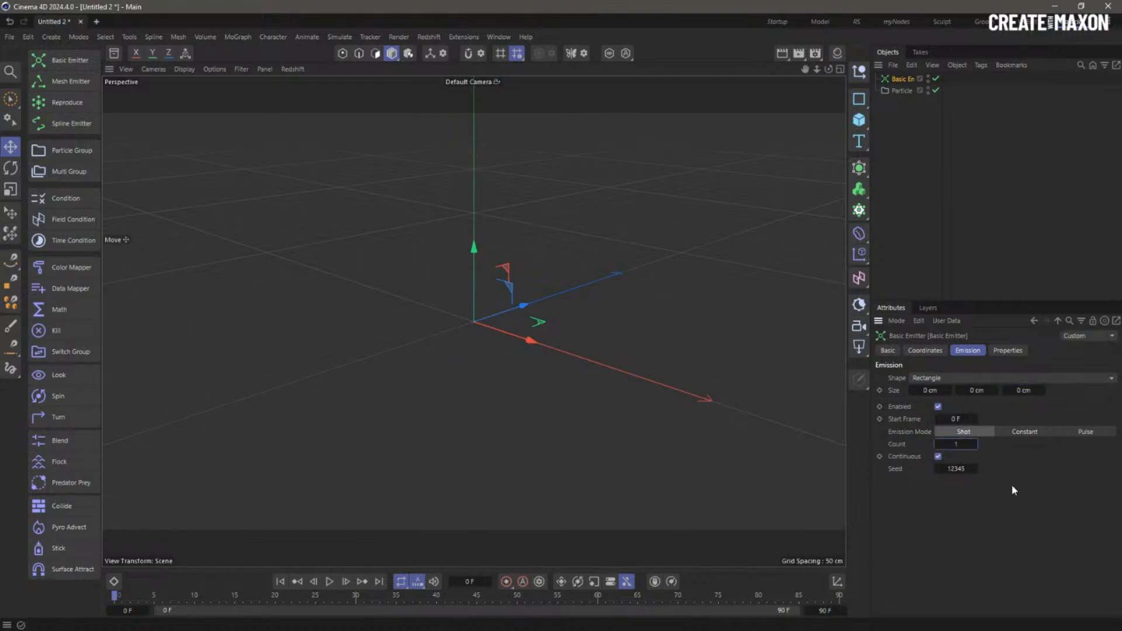
left_click(1007, 352)
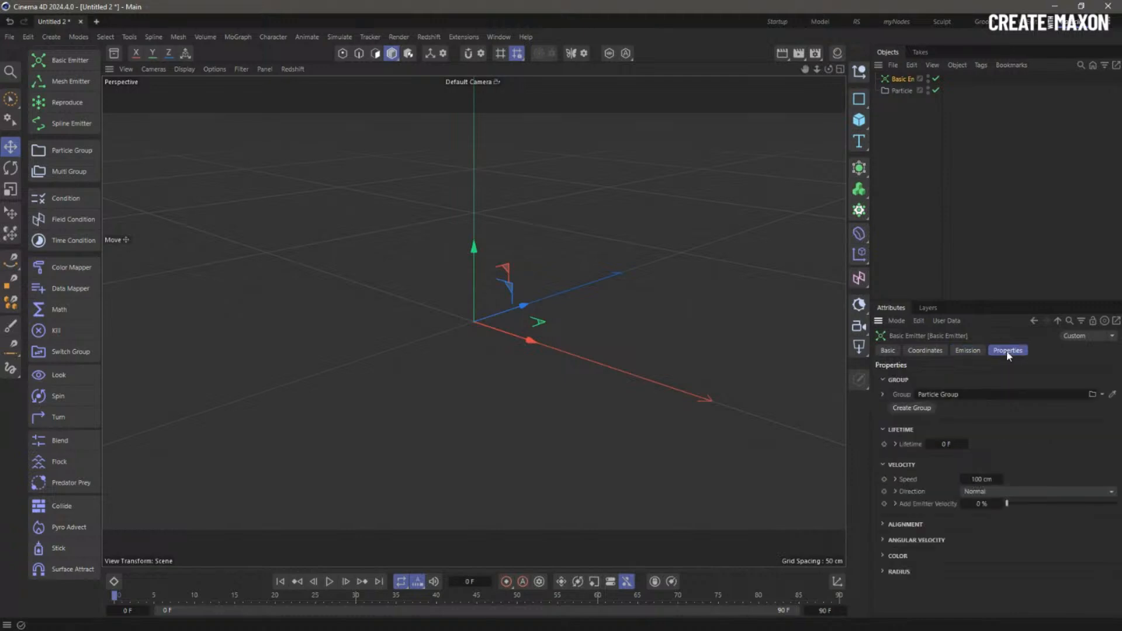
left_click(902, 91)
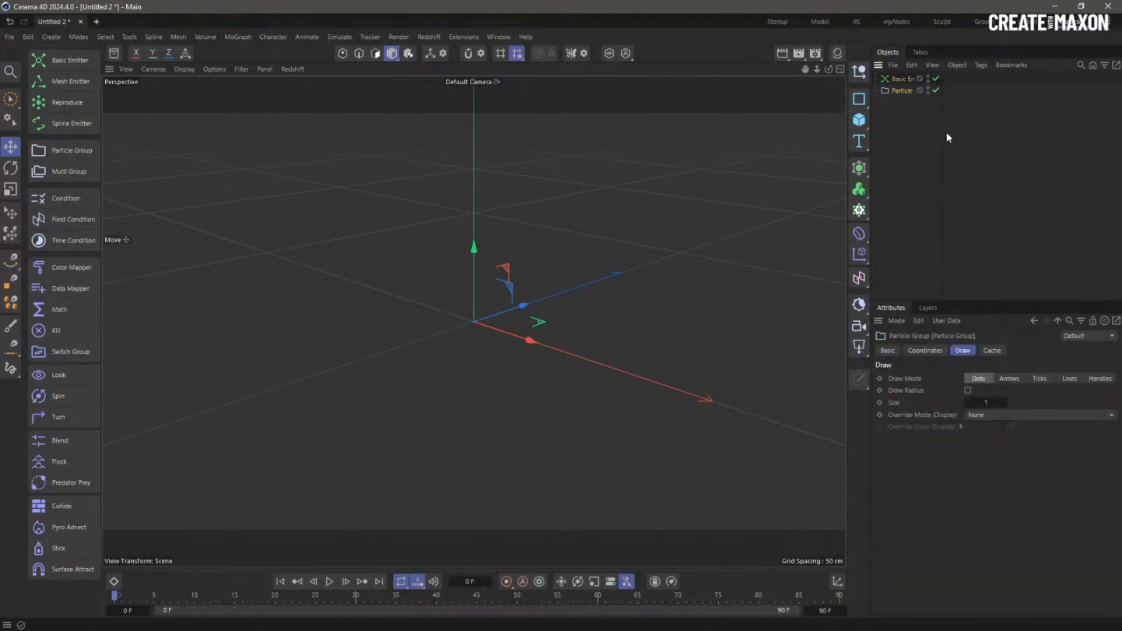
left_click_drag(942, 135, 963, 135)
left_click_drag(960, 179, 910, 173)
double_click(910, 126)
left_click(969, 390)
- Draw particles as Handles and preview the simulation up to frame 33
left_click(1102, 378)
left_click(331, 583)
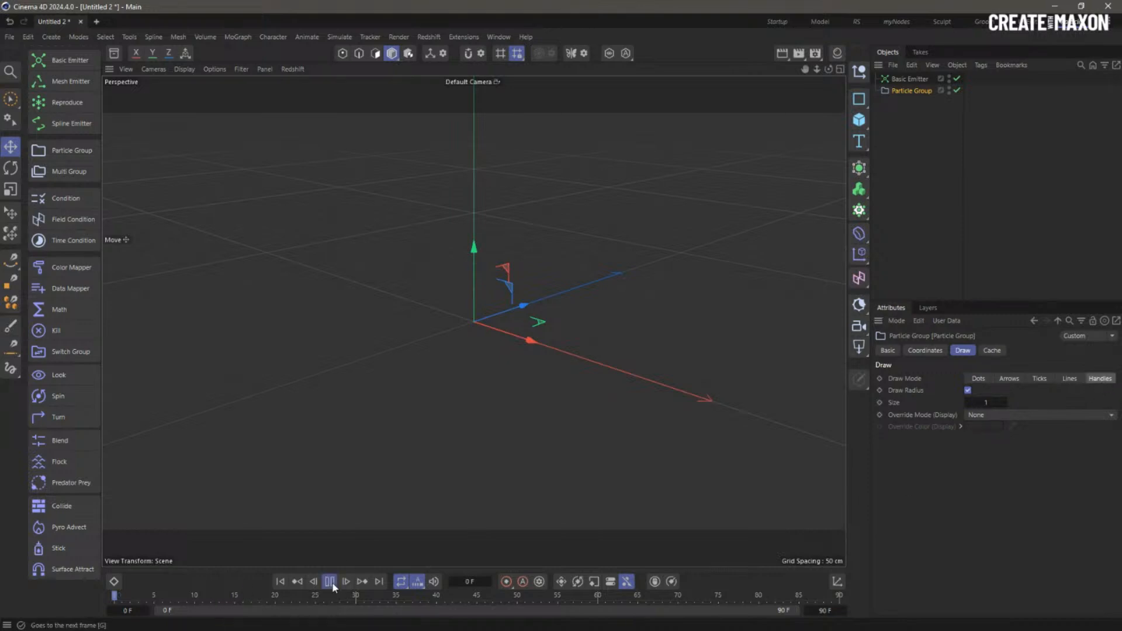
left_click(330, 583)
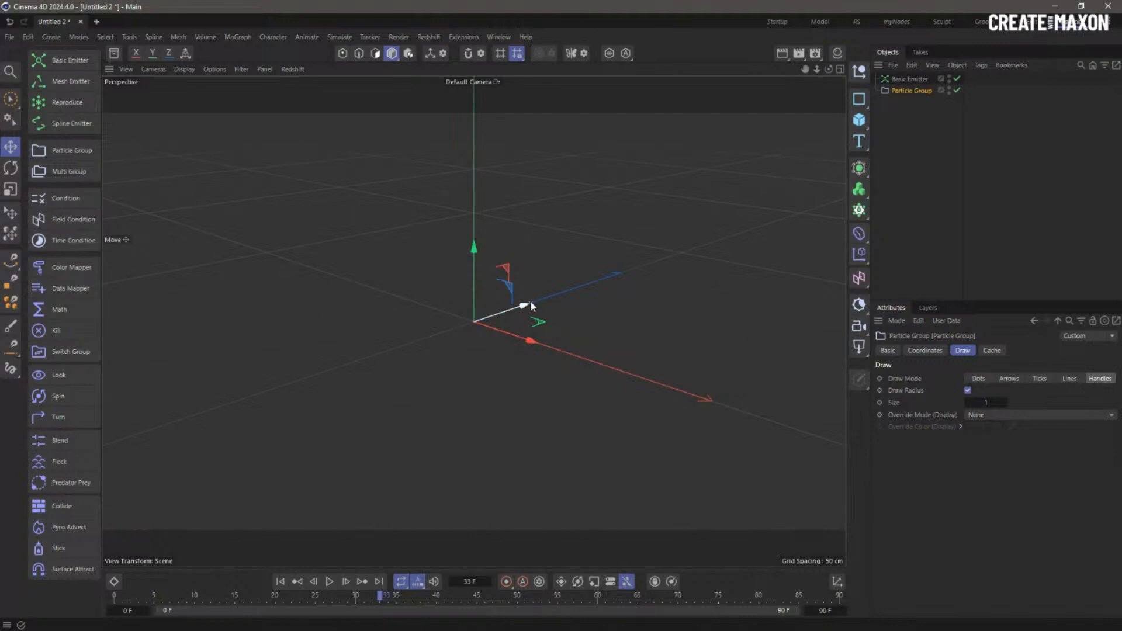
right_click_drag(531, 302, 618, 282, "alt")
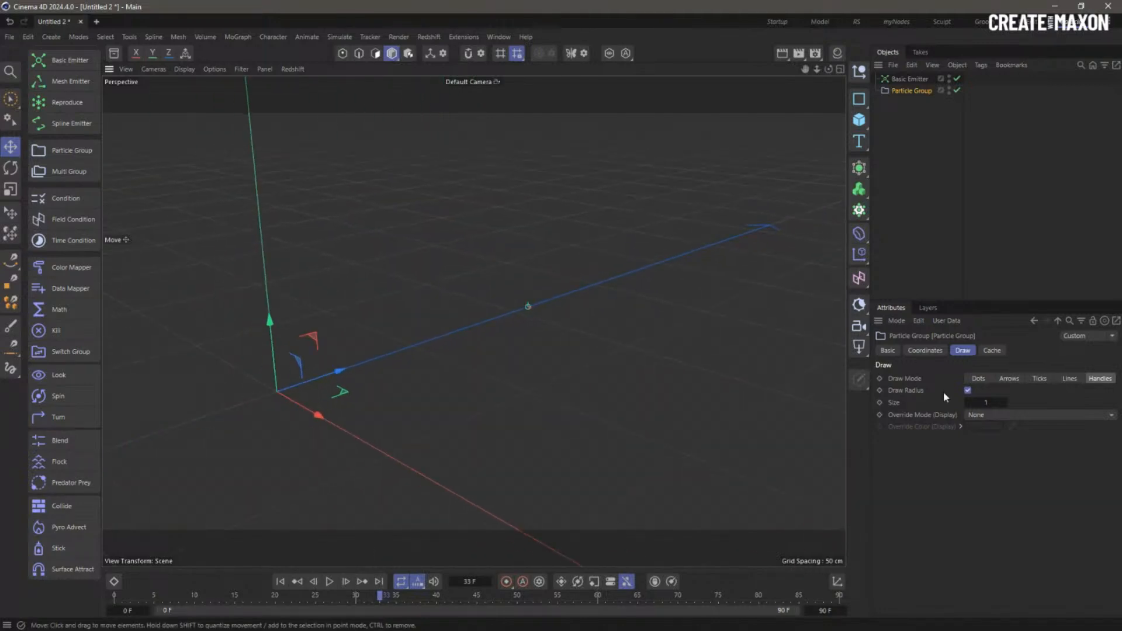
- Set the particle draw size to 10 and replay the simulation
left_click_drag(977, 403, 1051, 402)
type("0")
key("Return")
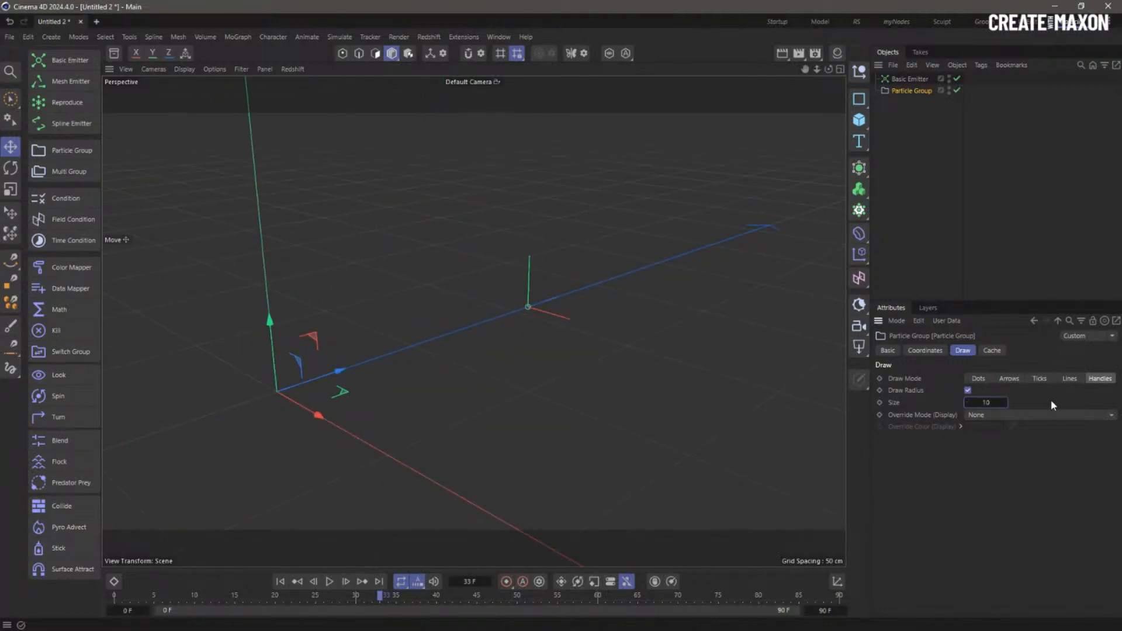
left_click(280, 579)
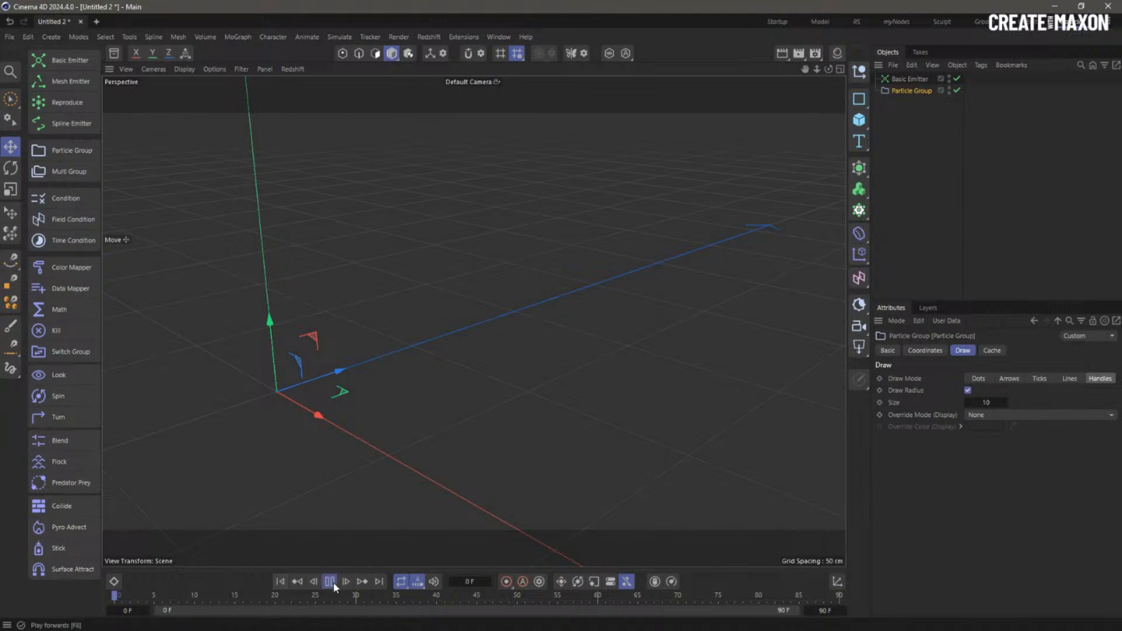
left_click(331, 582)
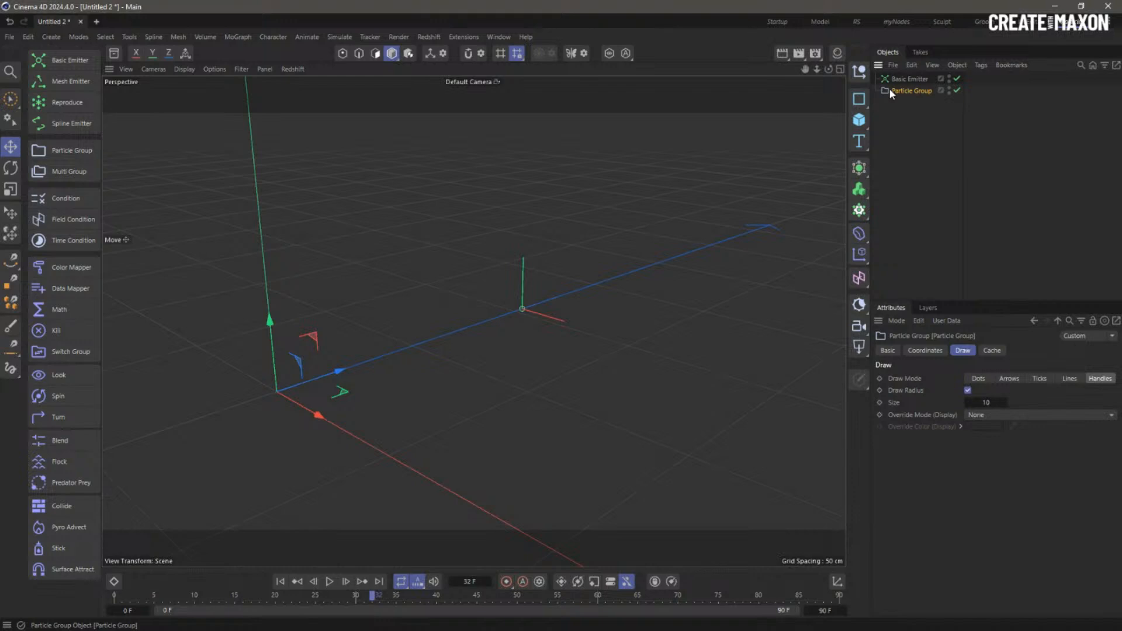
- Expand the Particle Group's Cache export settings, then bring up Project settings with Ctrl+D
left_click(987, 351)
left_click(883, 407)
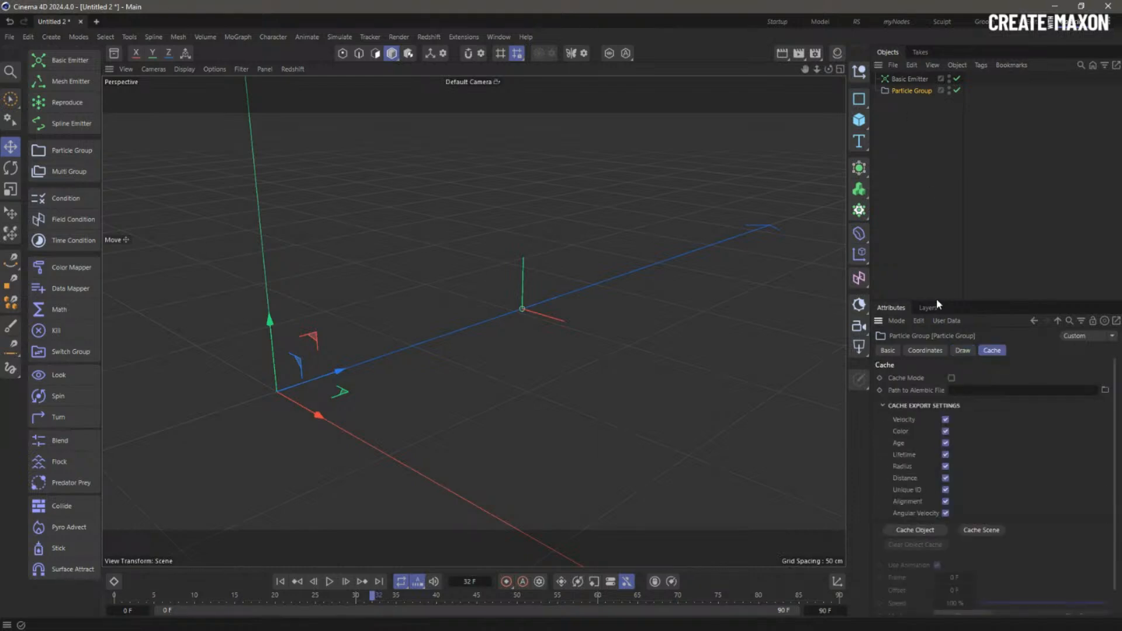
left_click_drag(936, 301, 936, 158)
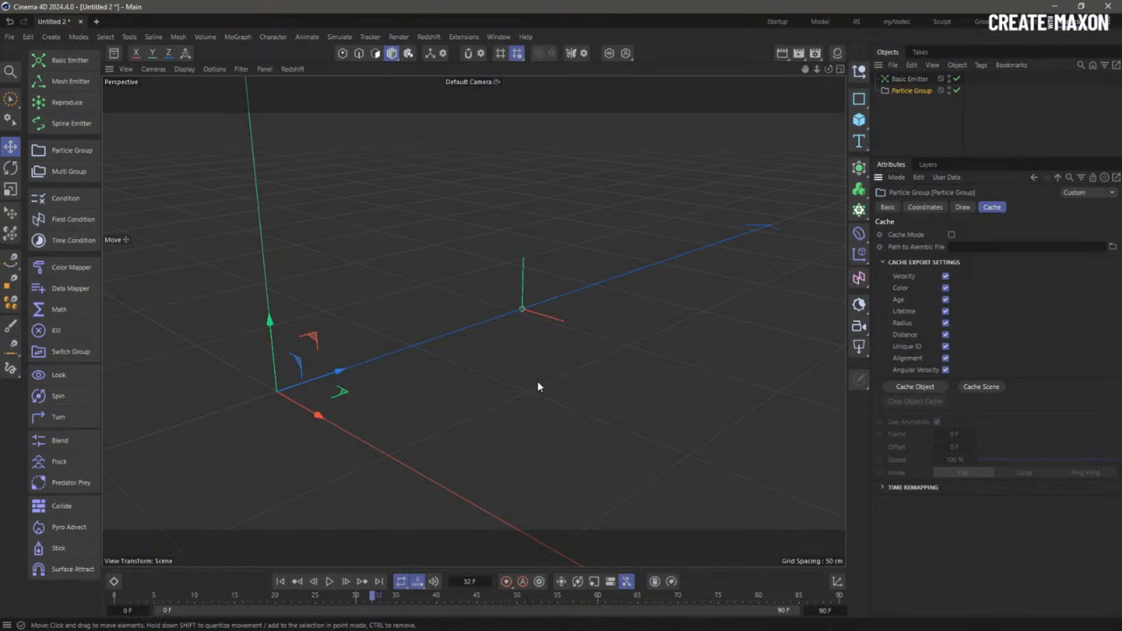
key("ctrl+d")
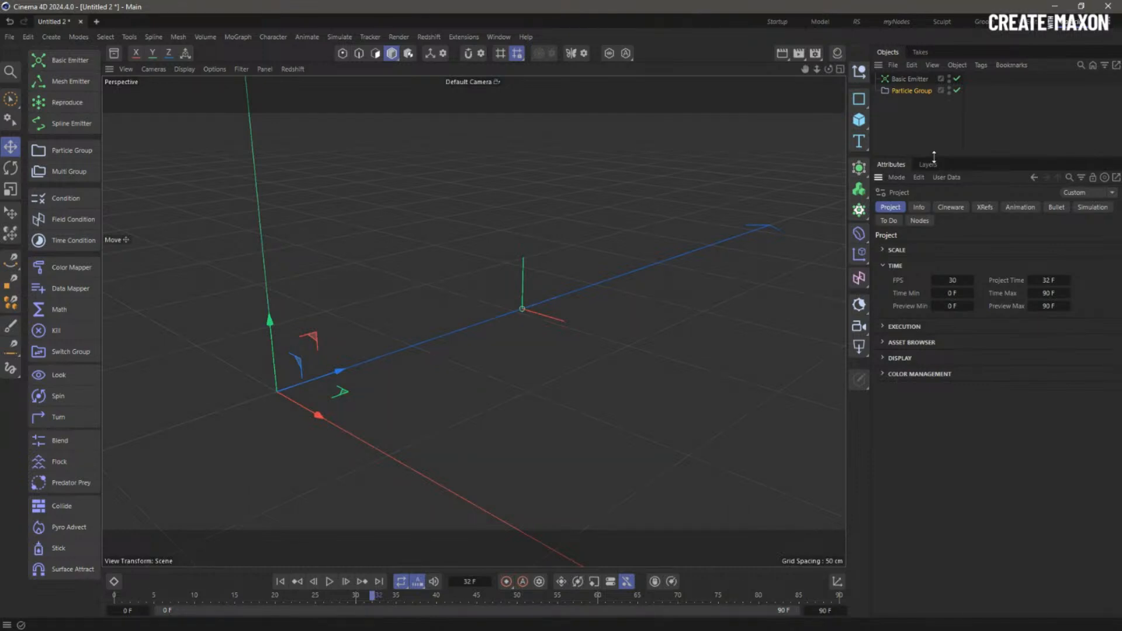
left_click_drag(935, 157, 809, 250)
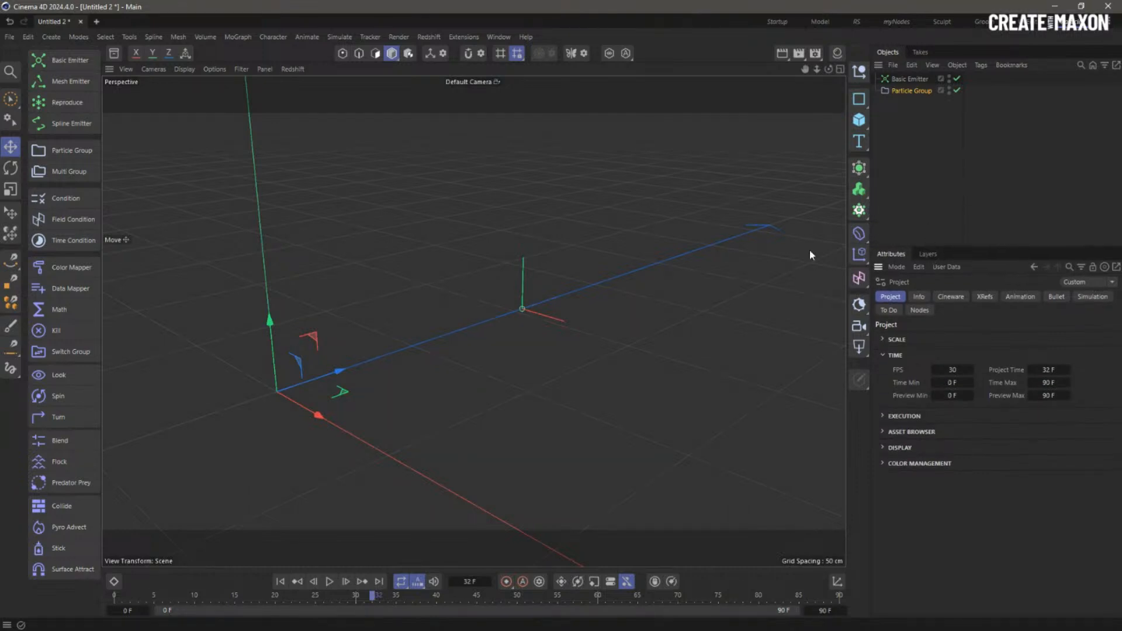
left_click(75, 209)
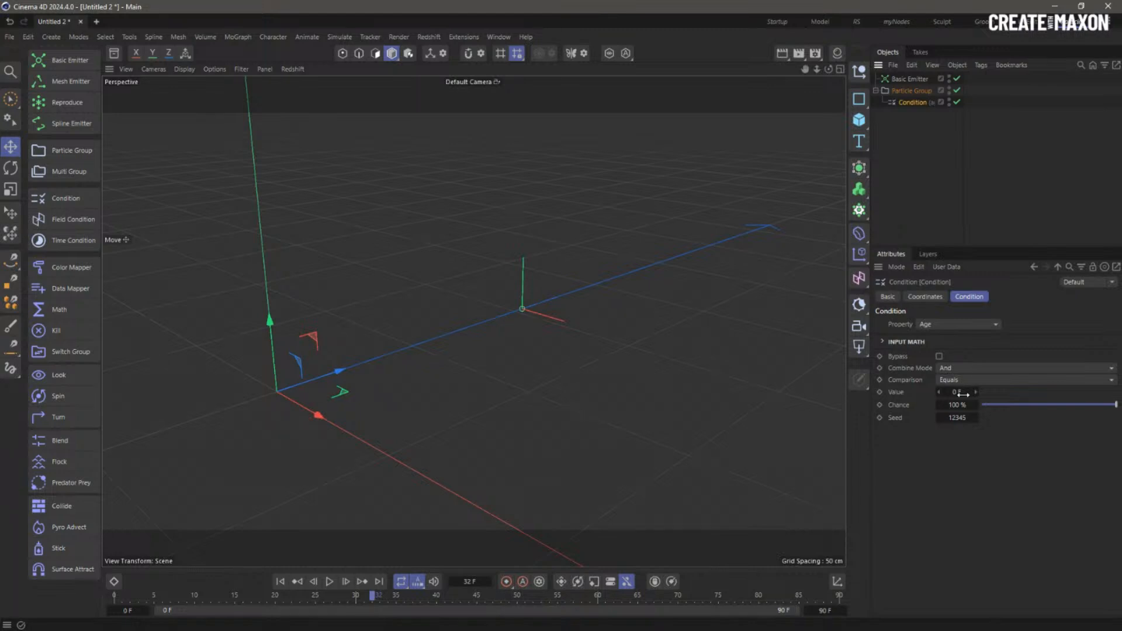
left_click(962, 394)
type("1/30")
key("Return")
left_click(964, 394)
type("1")
left_click(913, 104)
key("Delete")
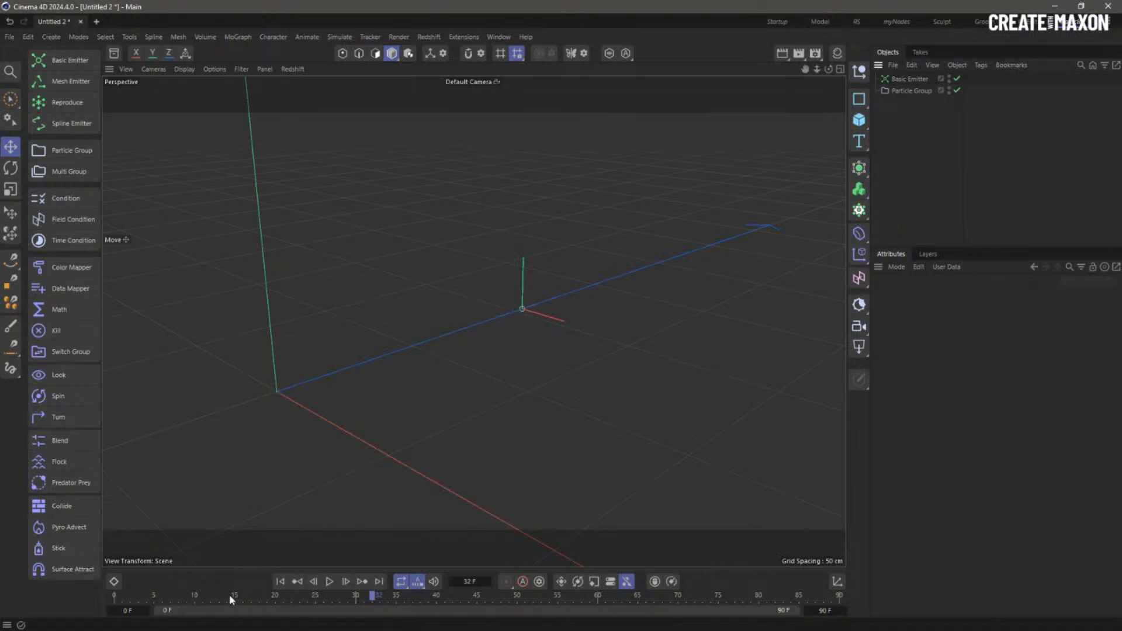
- Rewind the timeline to frame 0 and play the particle simulation
left_click(280, 582)
left_click(329, 582)
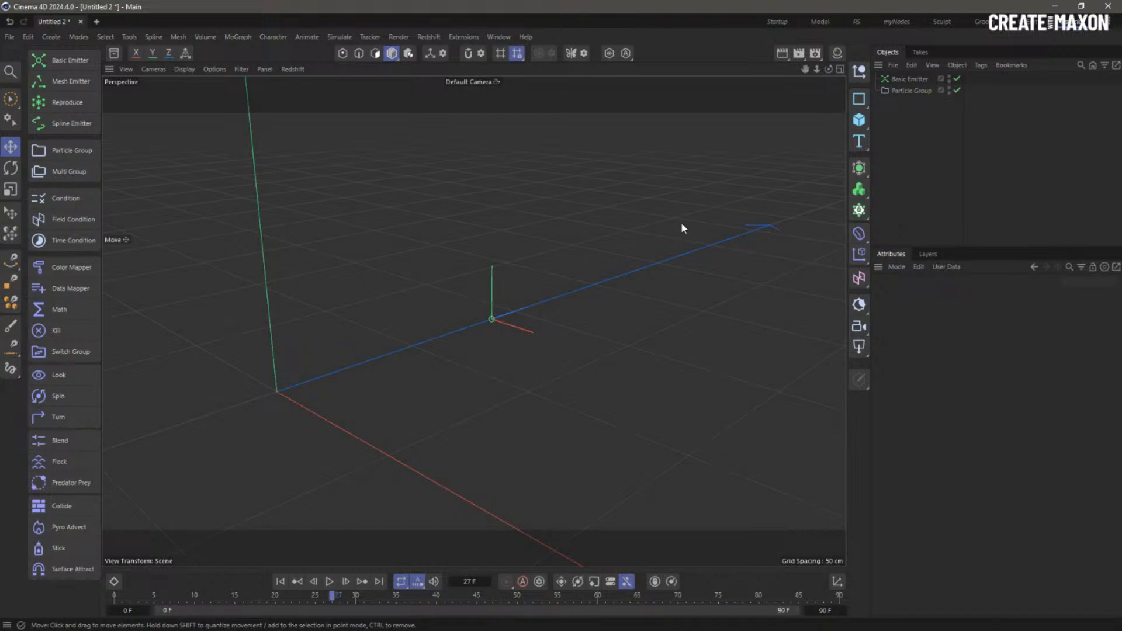
- Add a Cloner below Particle Group in Object mode, using Particle Group as Object, mapped to Distance
left_click(859, 209)
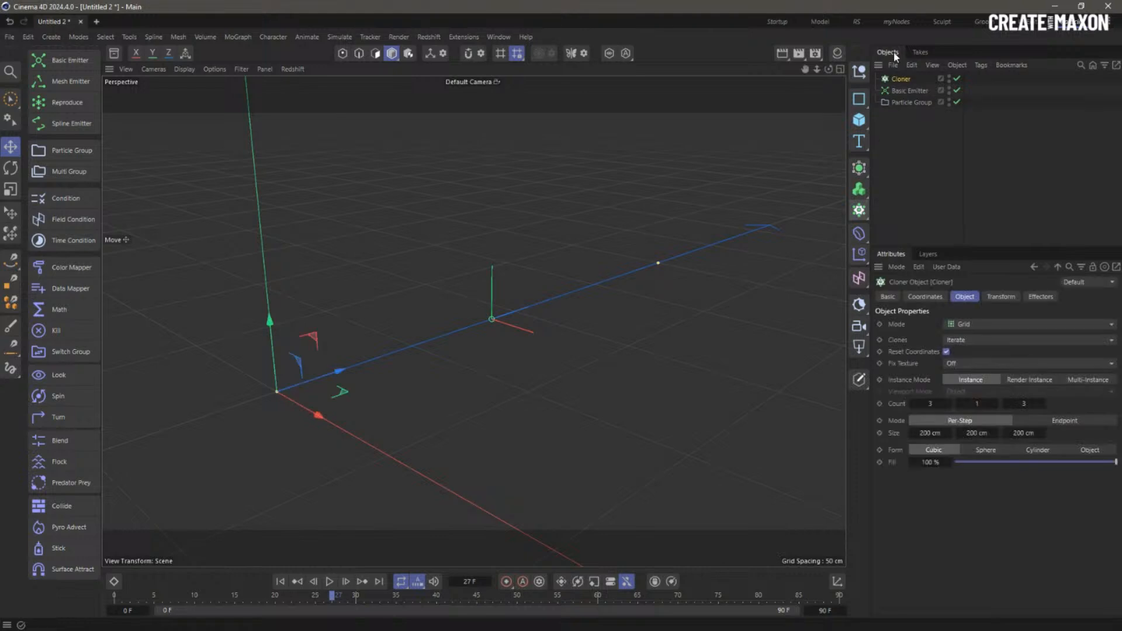
left_click_drag(901, 78, 903, 109)
left_click(973, 324)
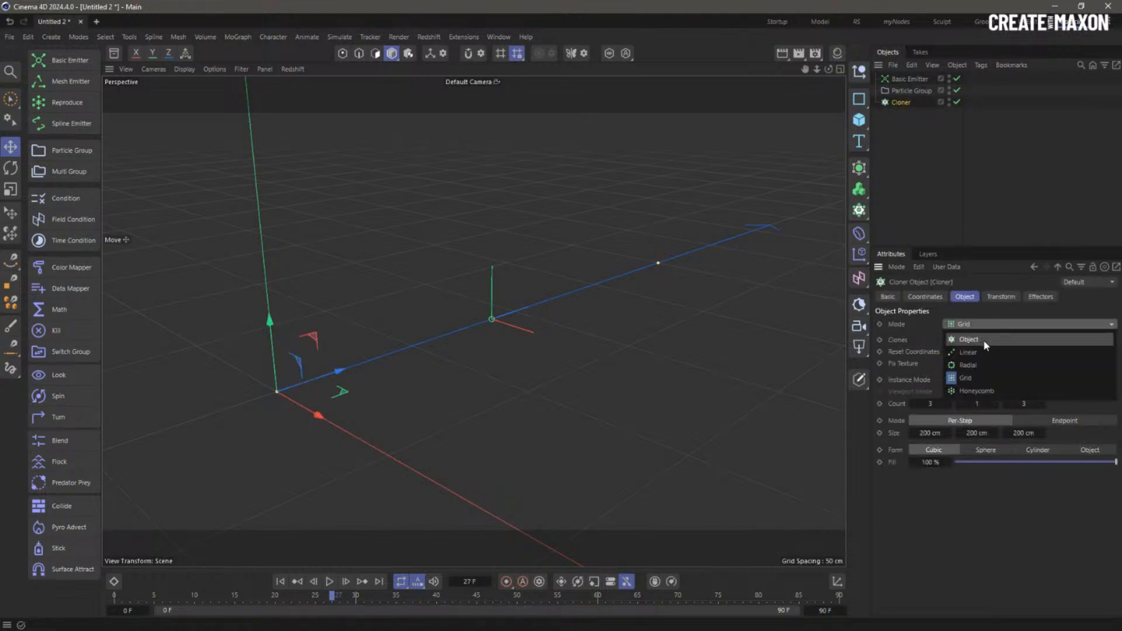
left_click(986, 340)
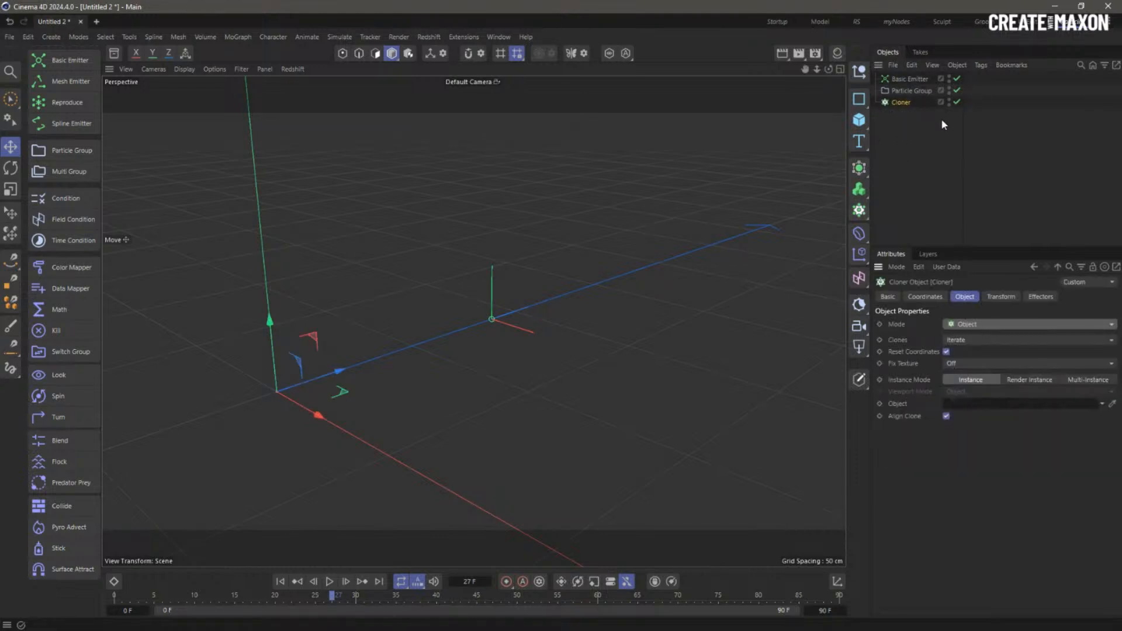
left_click(911, 89)
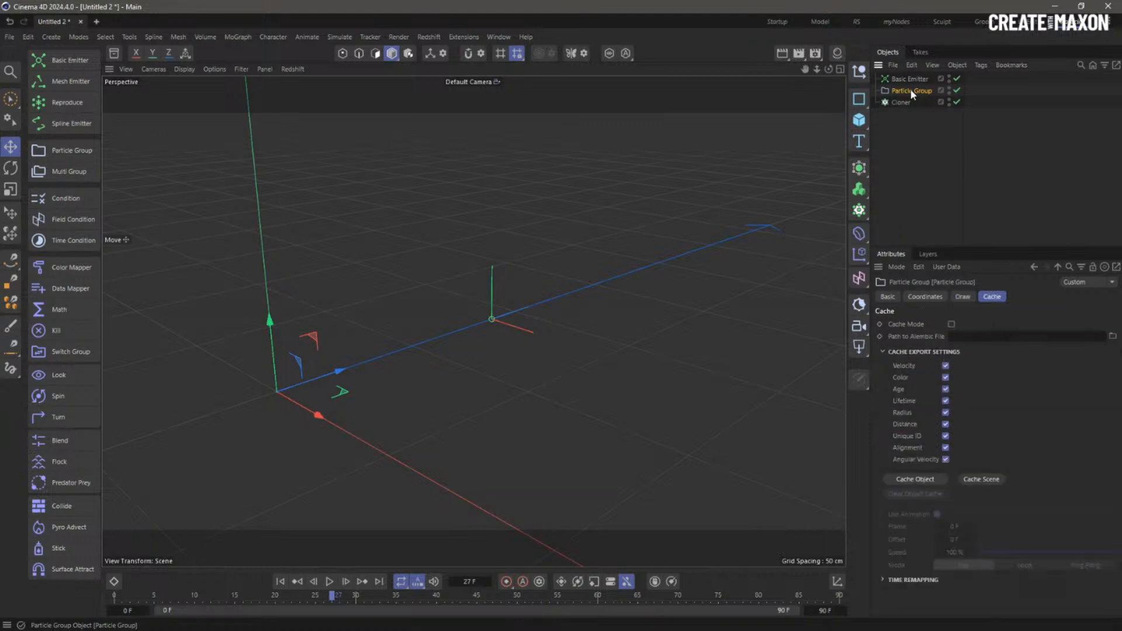
left_click(899, 102)
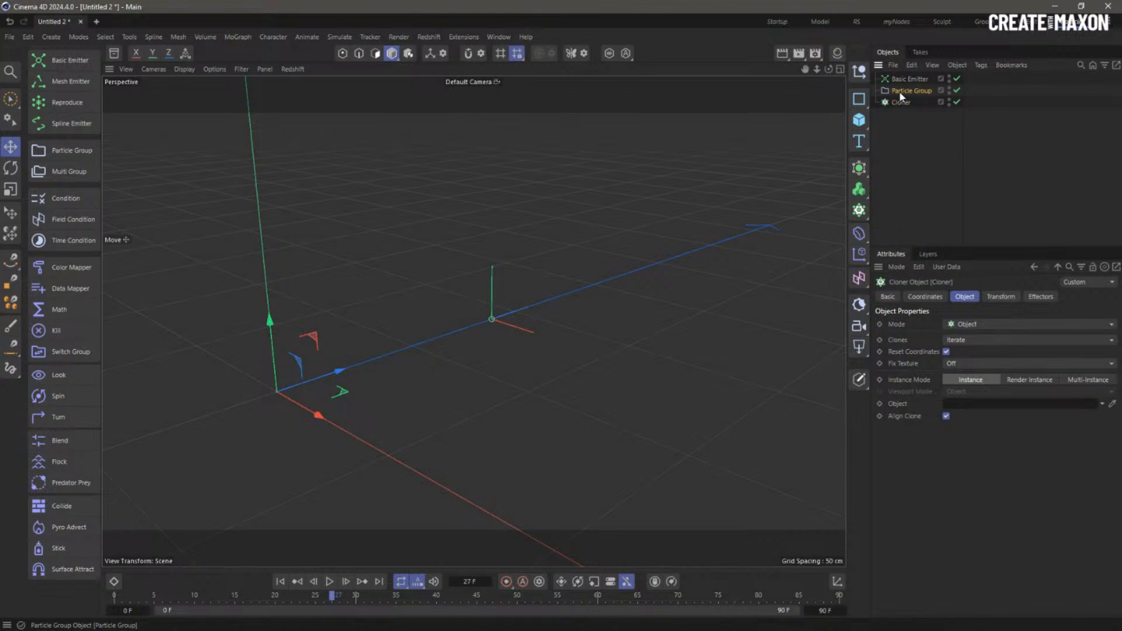
left_click_drag(902, 96, 987, 405)
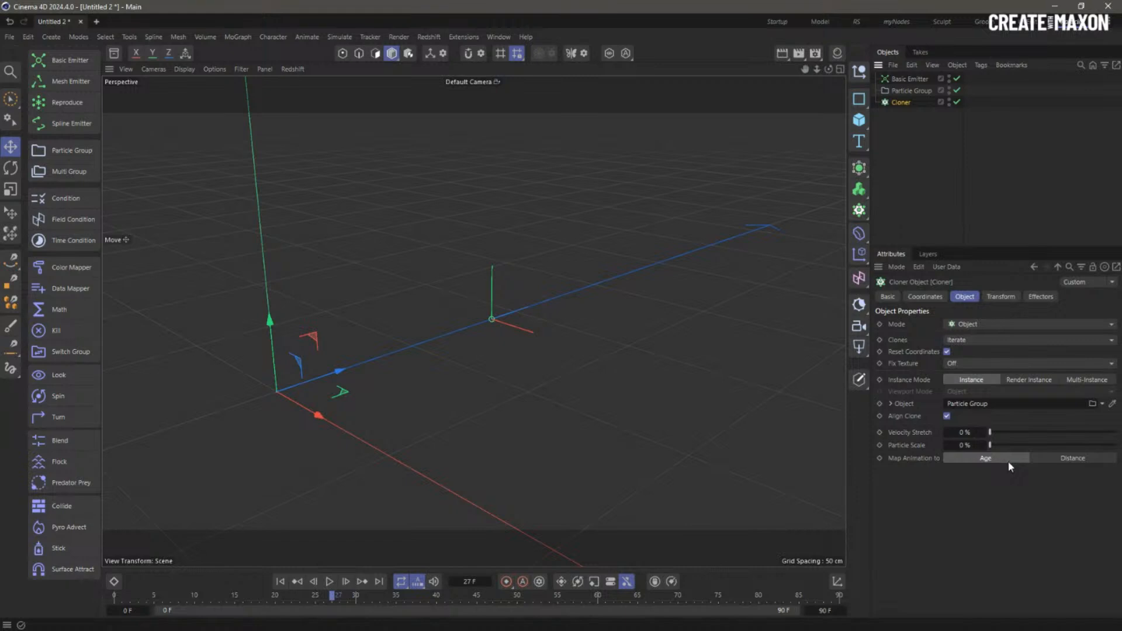
left_click(1053, 458)
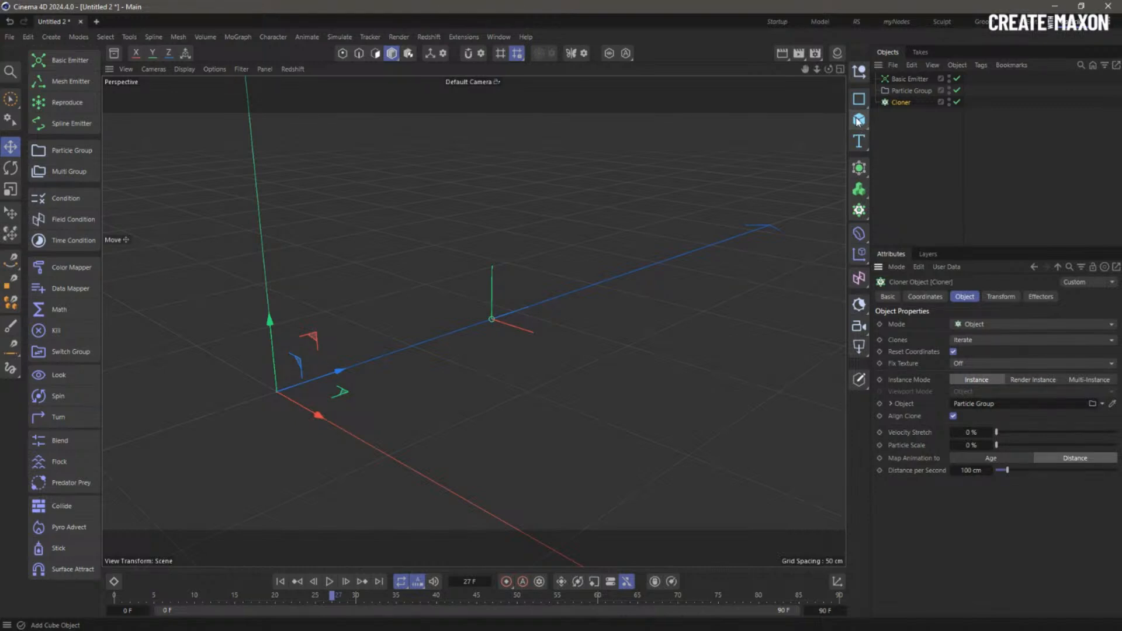
- Add a Cube sized 20 cm on X, Y and Z
left_click(859, 120)
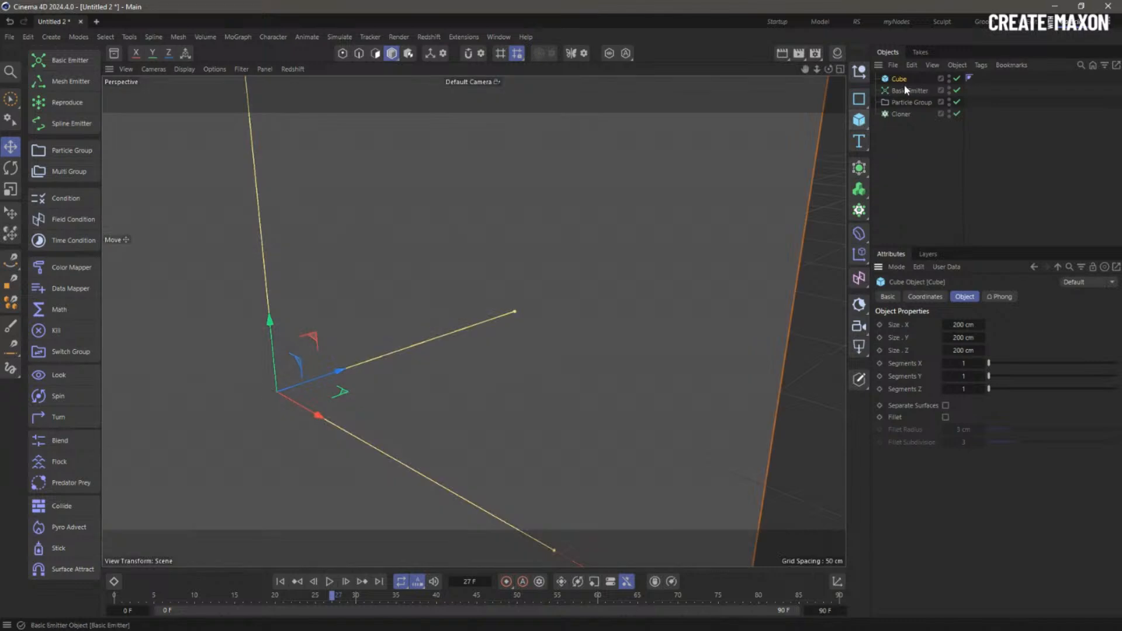
left_click(963, 324)
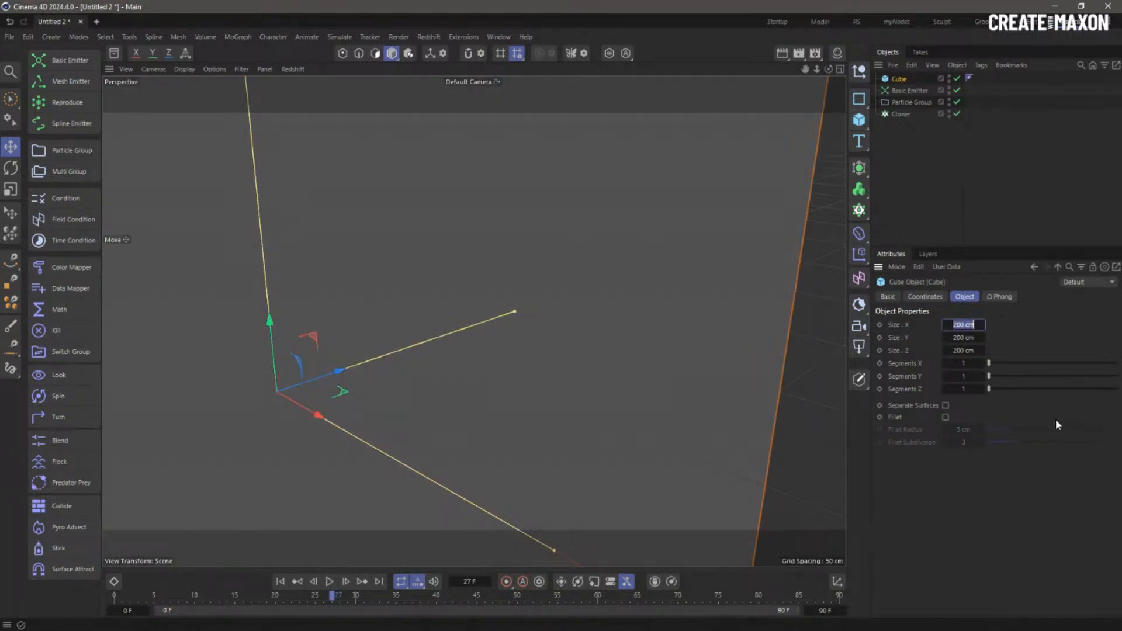
type("20")
key("Tab")
type("20")
key("Tab")
type("20")
key("Return")
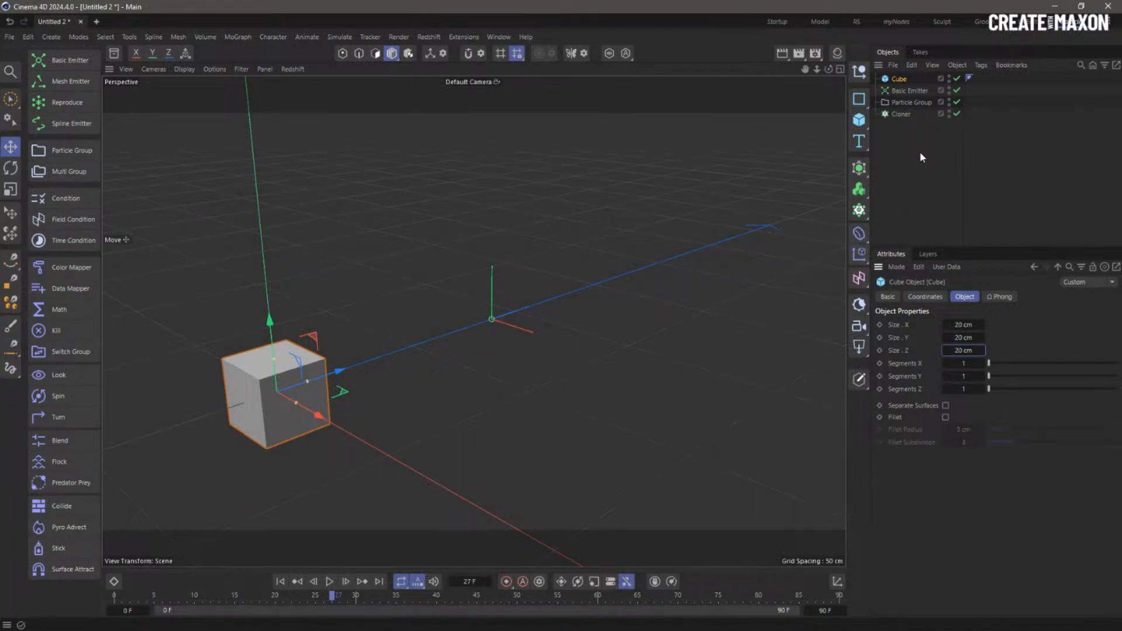
- Switch the Cloner's Map Animation to Age and keyframe the cube's Size.Y at frame 0
left_click(899, 114)
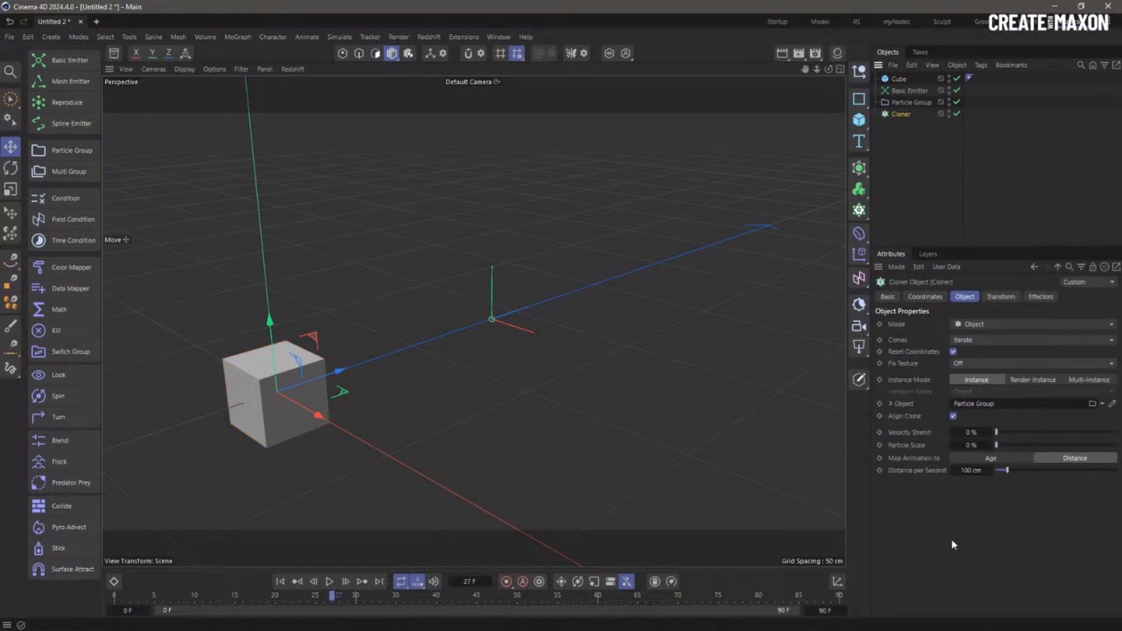
left_click(994, 458)
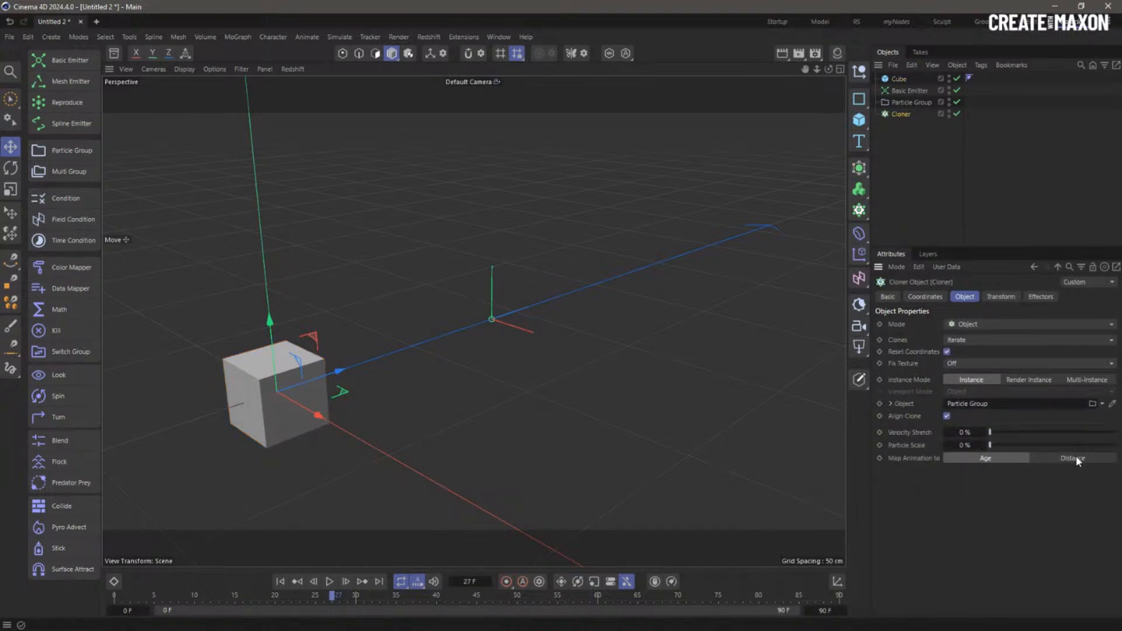
left_click(902, 80)
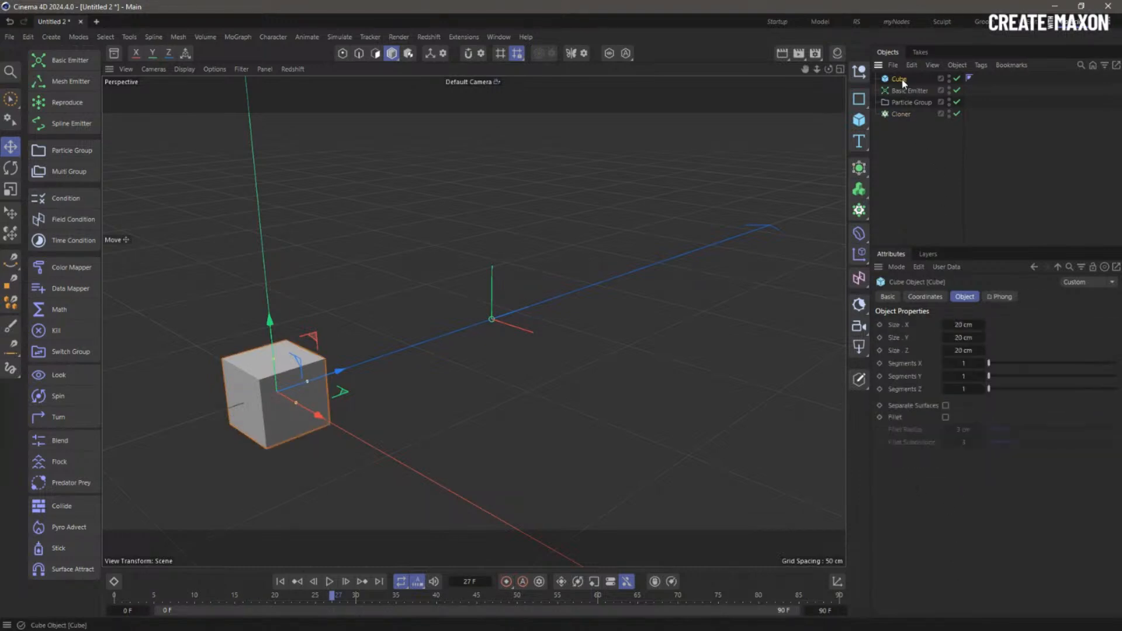
left_click(280, 585)
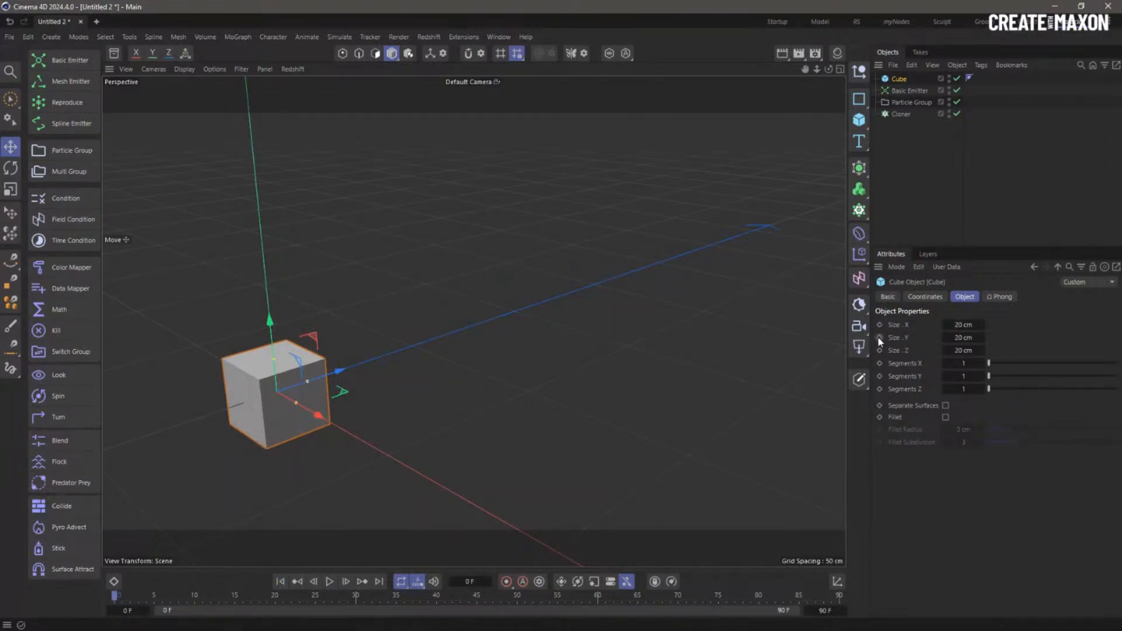
left_click(880, 338)
- At frame 30, set the cube's Size.Y to 97 cm and keyframe it
left_click_drag(140, 595, 357, 602)
left_click_drag(959, 338, 988, 338)
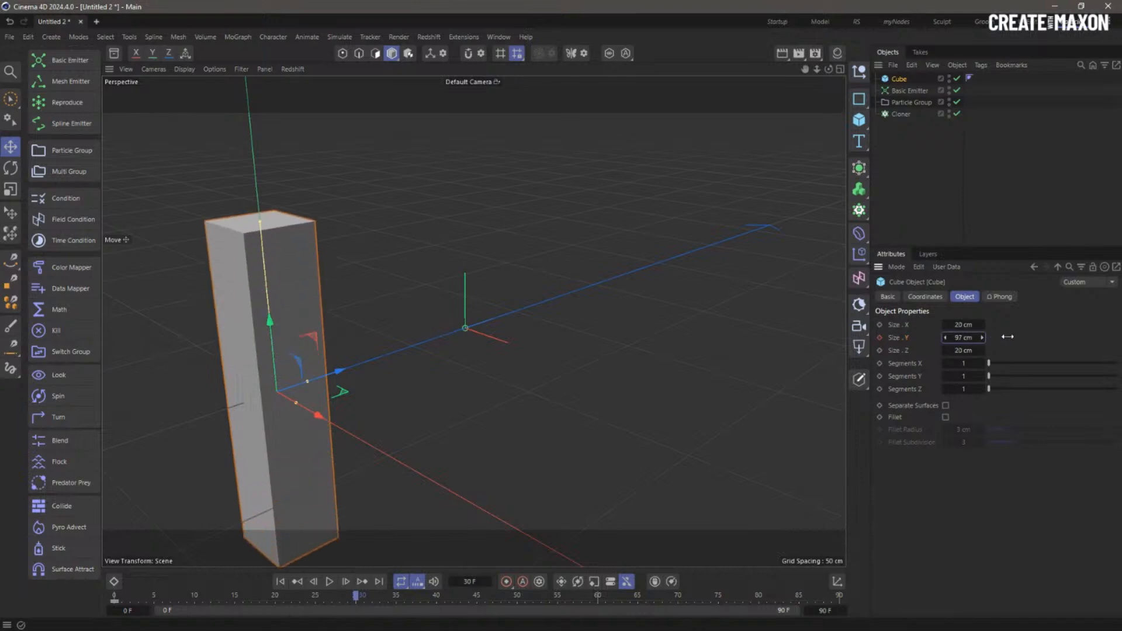
left_click(880, 338)
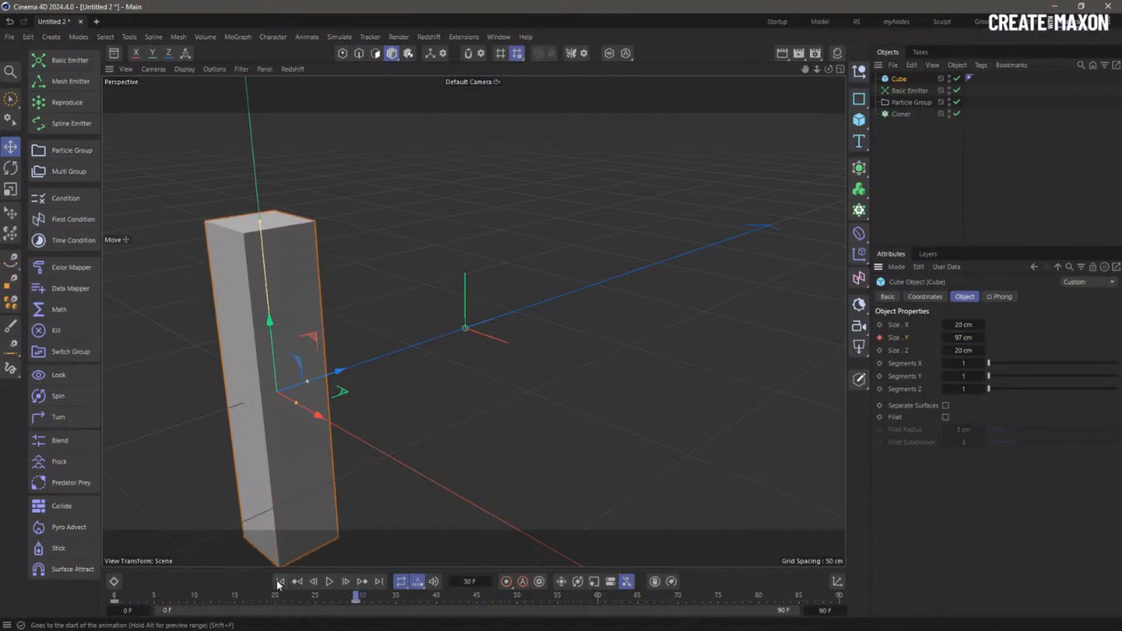
- Replay the animation from the start twice to check the cube's growth
left_click(280, 581)
left_click(329, 581)
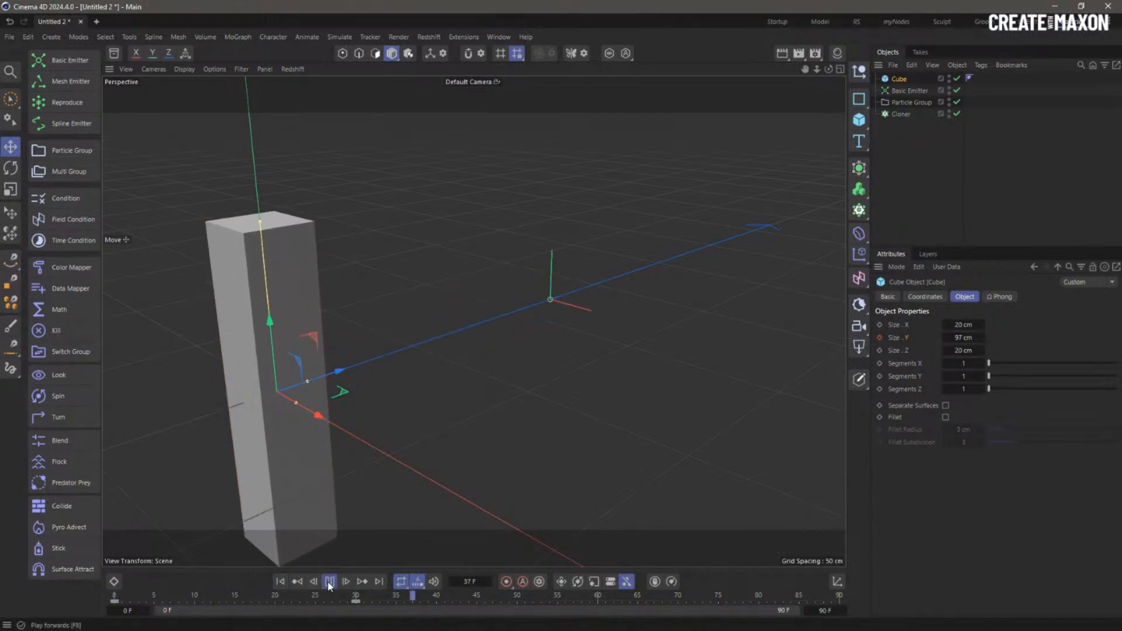
left_click(329, 582)
left_click(280, 581)
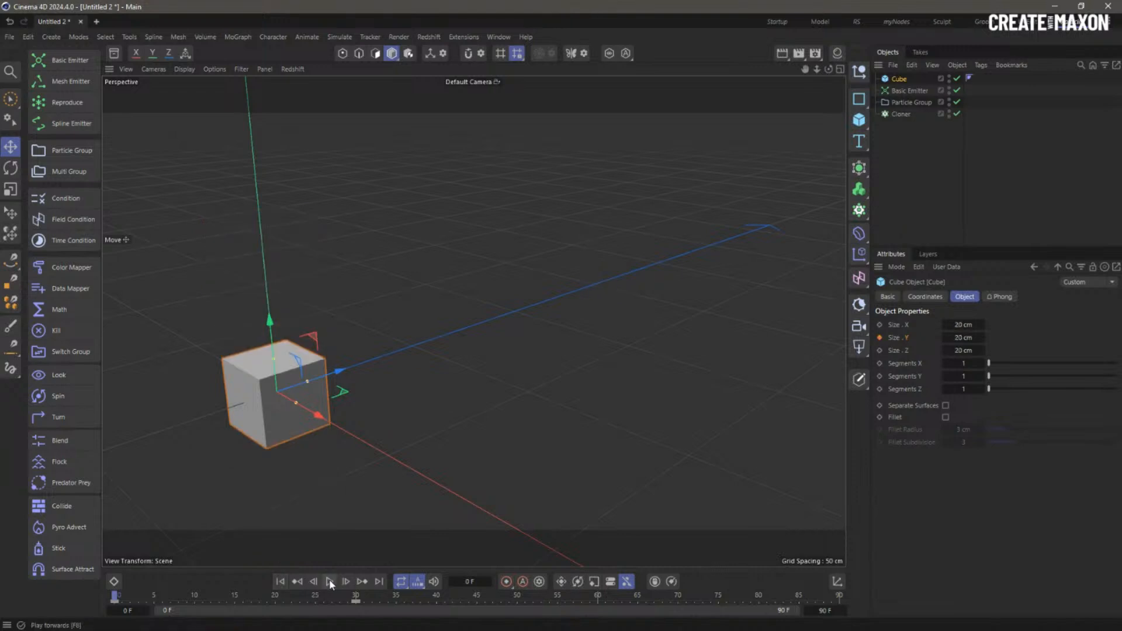
left_click(329, 582)
left_click(329, 582)
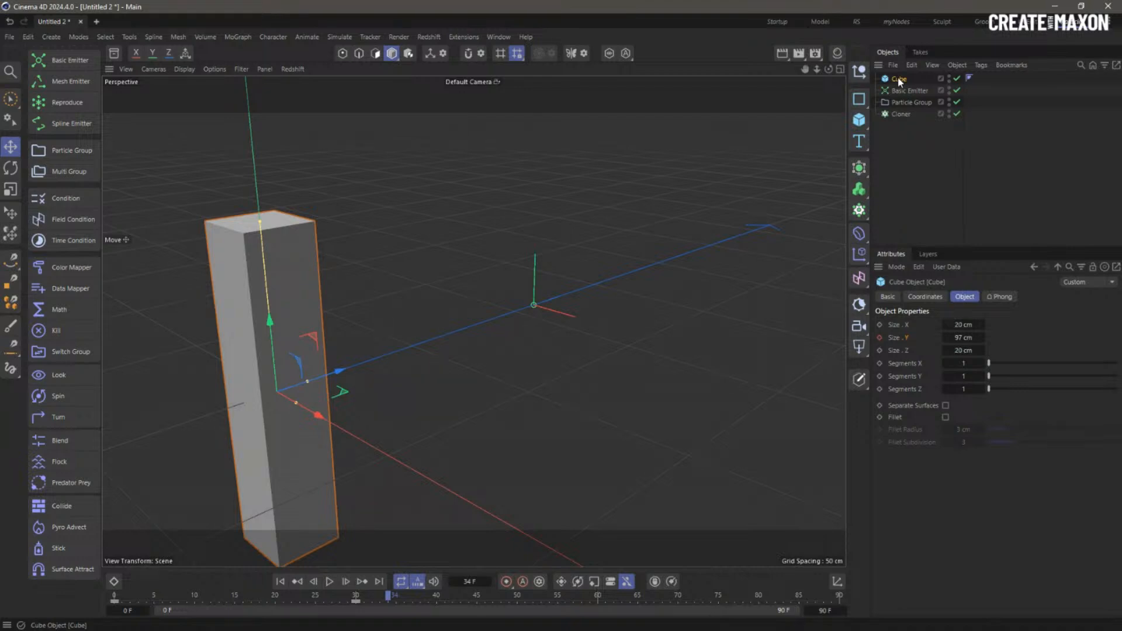
- Parent the Cube under the Cloner and replay the animation, stopping at frame 37
left_click_drag(902, 109, 897, 114)
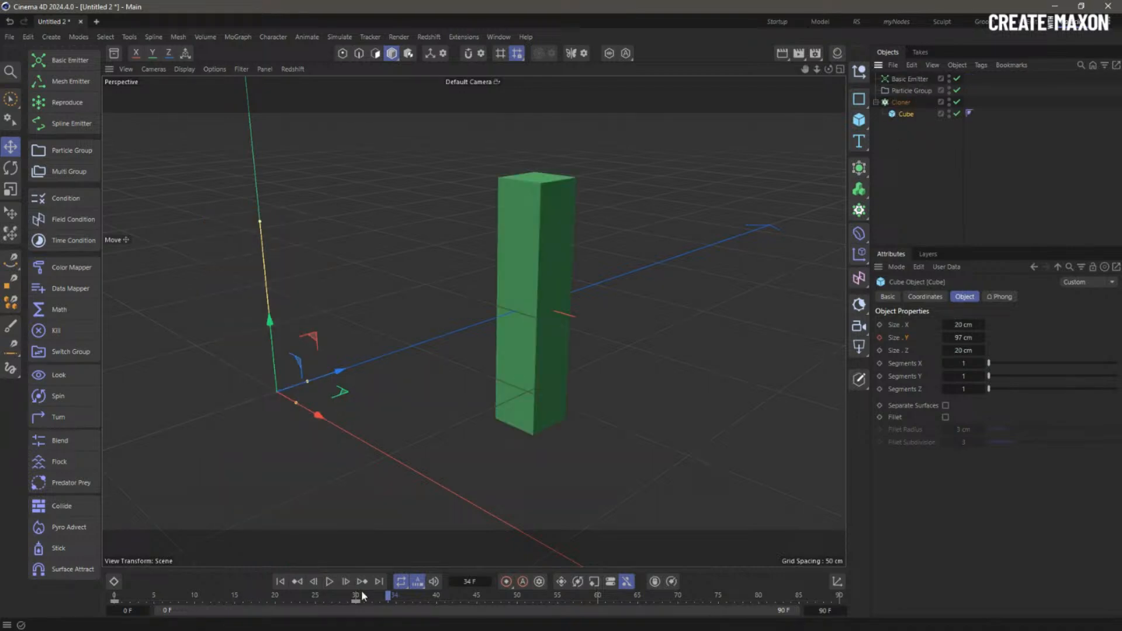
left_click(280, 581)
left_click(330, 582)
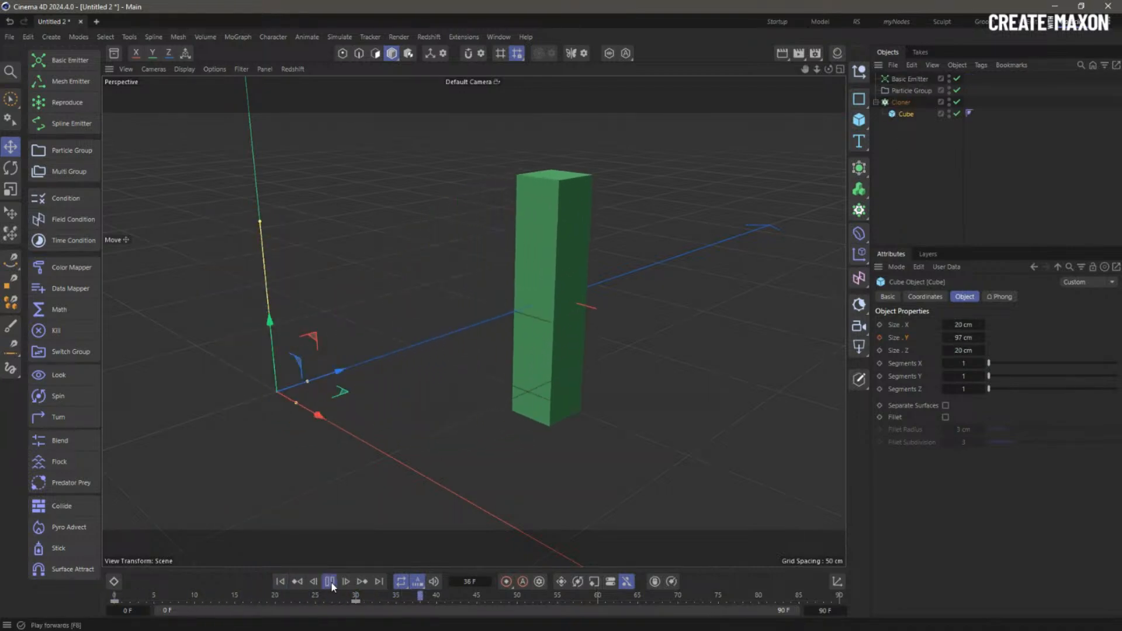
left_click(330, 582)
left_click(280, 581)
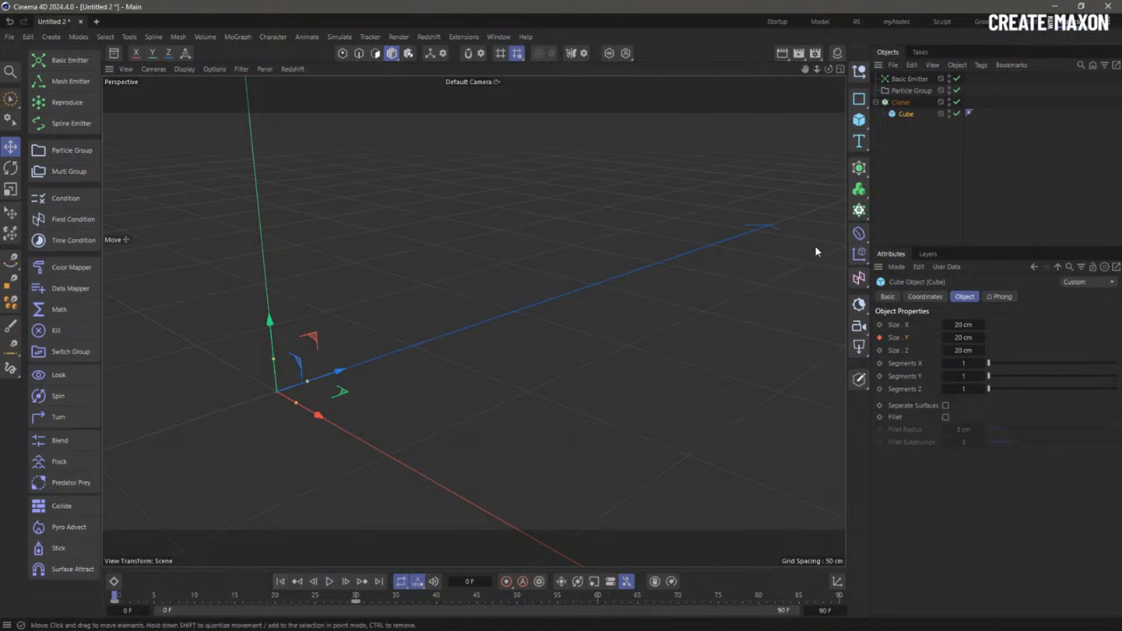
left_click(329, 582)
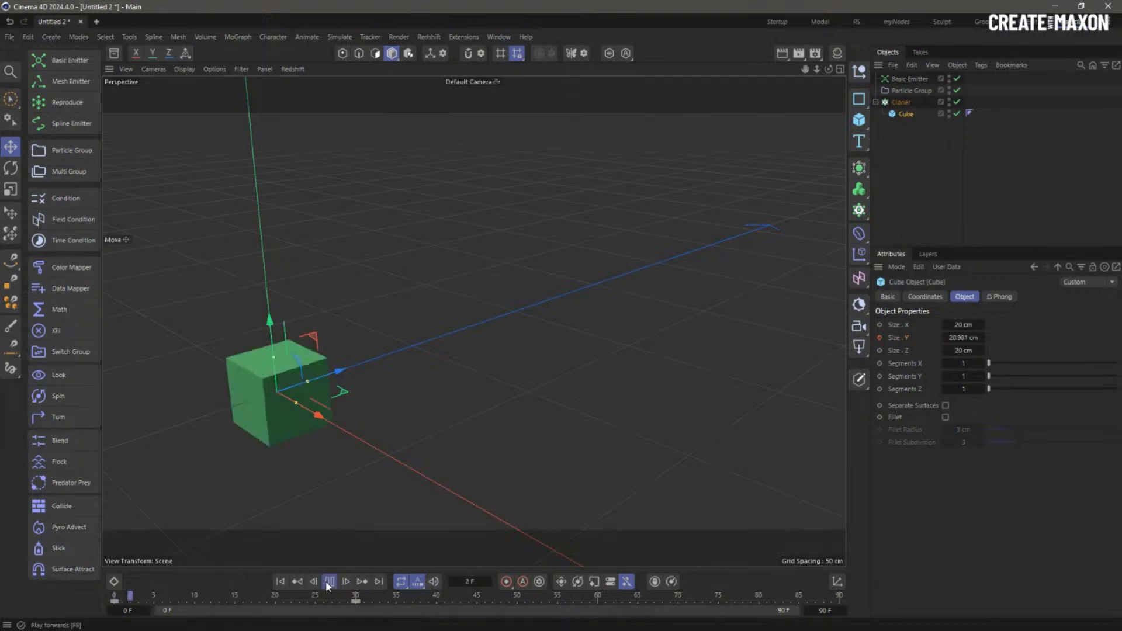
left_click(329, 581)
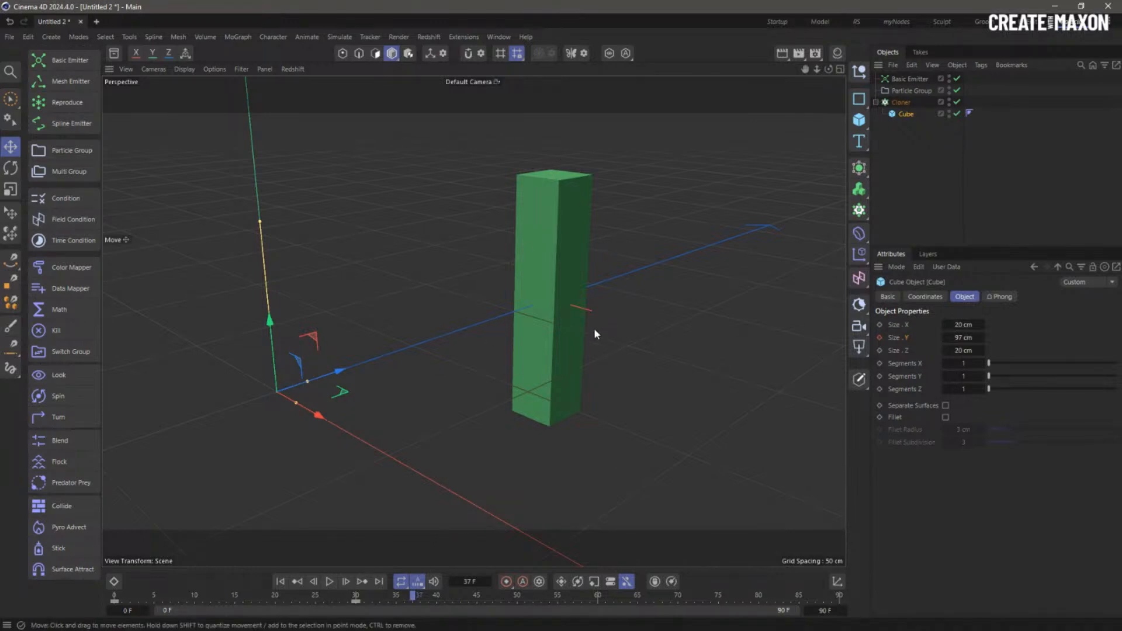
- Review the Cloner's settings, then select the Particle Group
left_click(901, 102)
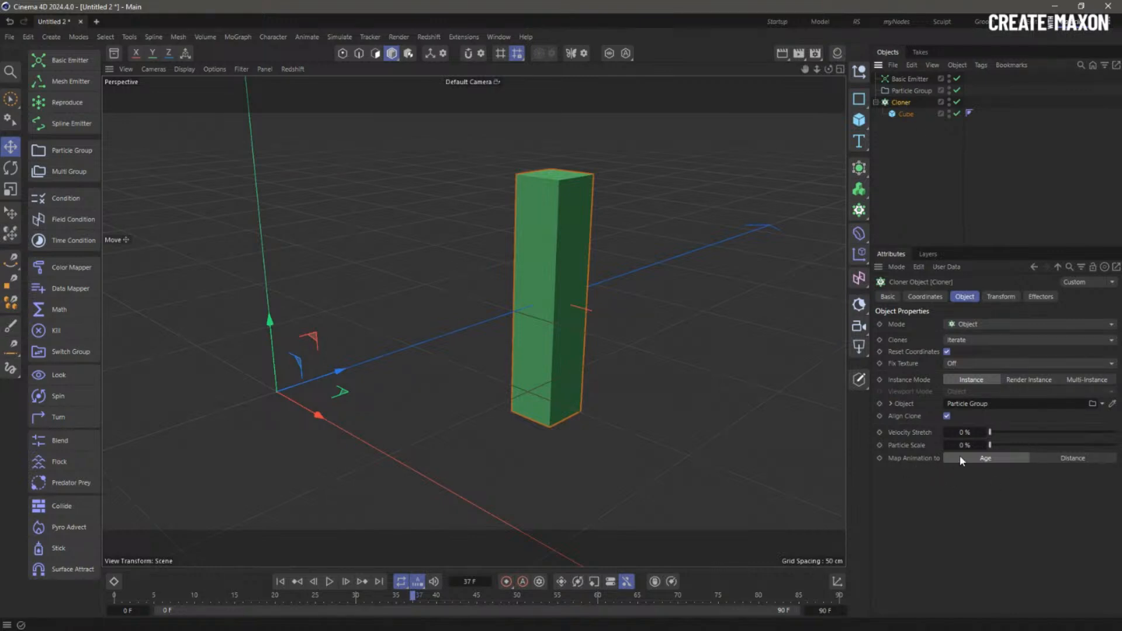
left_click(919, 159)
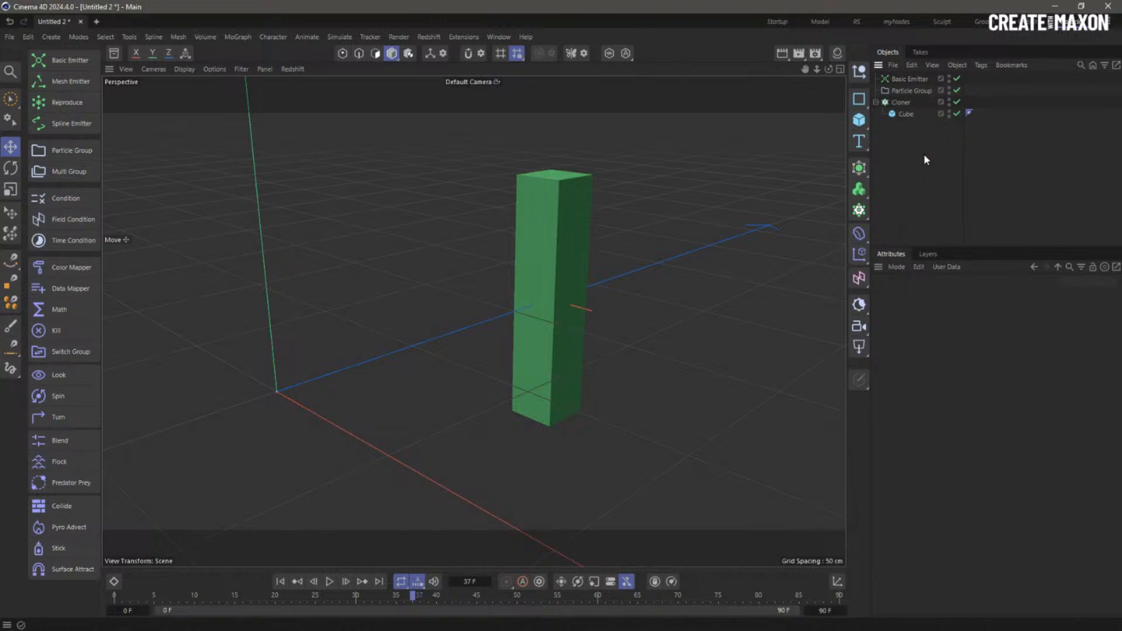
left_click(909, 95)
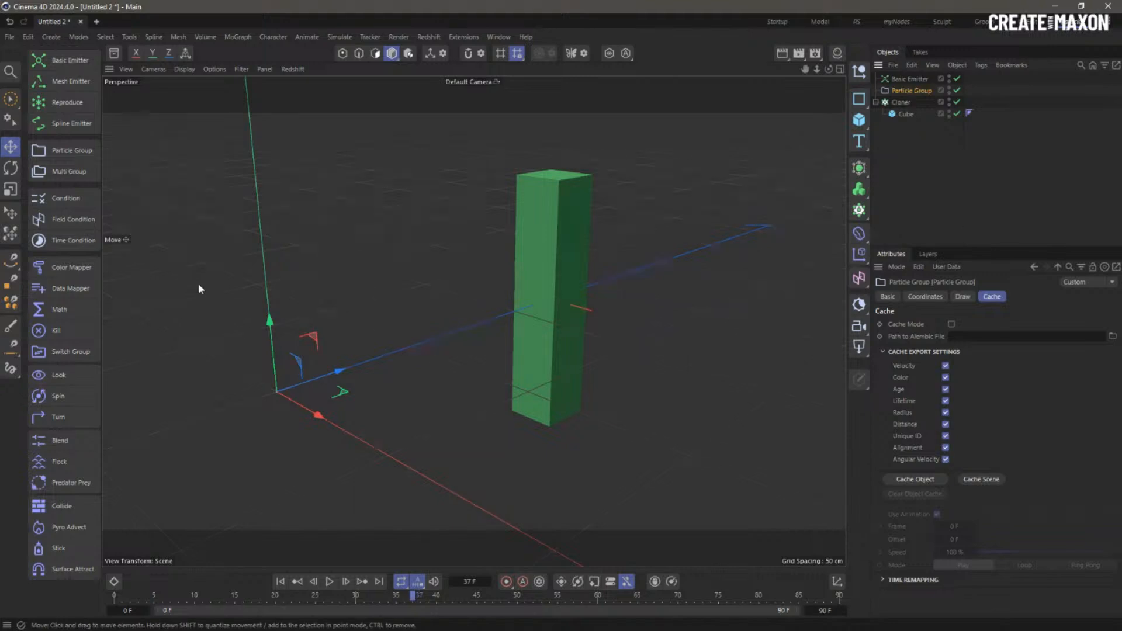
- Nest a Condition in Particle Group testing Age Greater Than 30 F, keeping And, then add Math
left_click(65, 199)
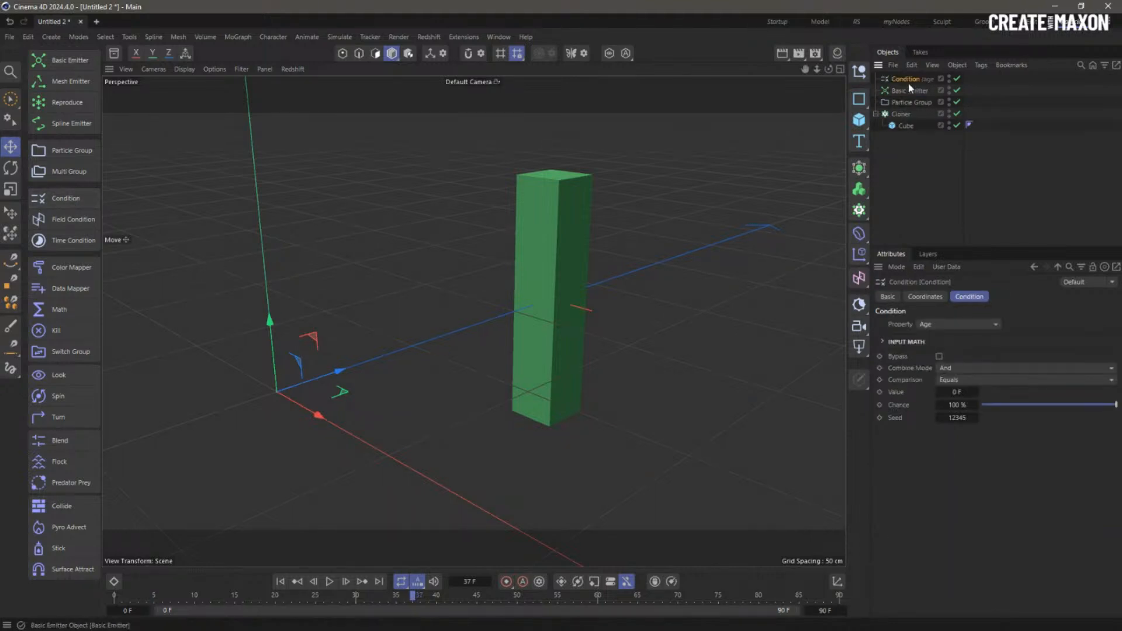
left_click_drag(908, 82, 909, 104)
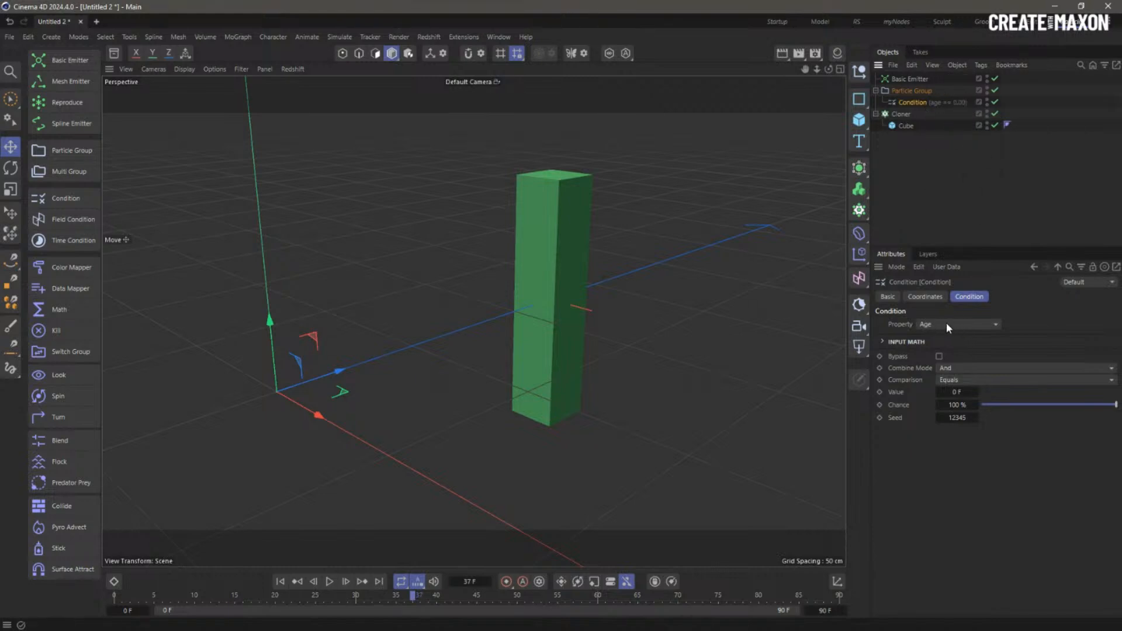
left_click(959, 369)
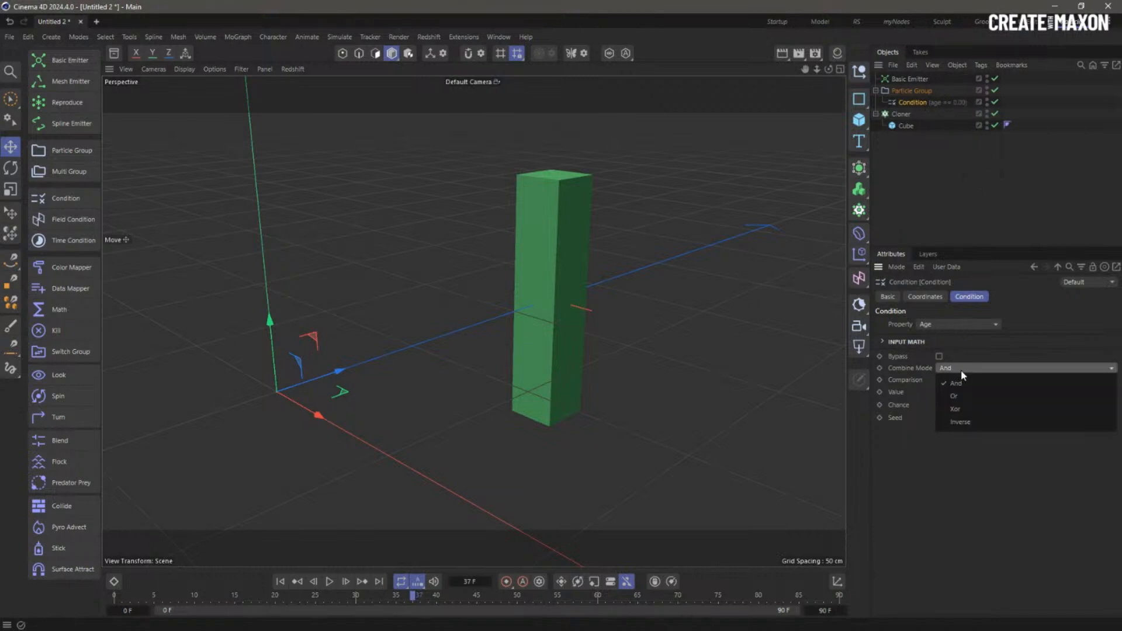
left_click(965, 367)
left_click(966, 380)
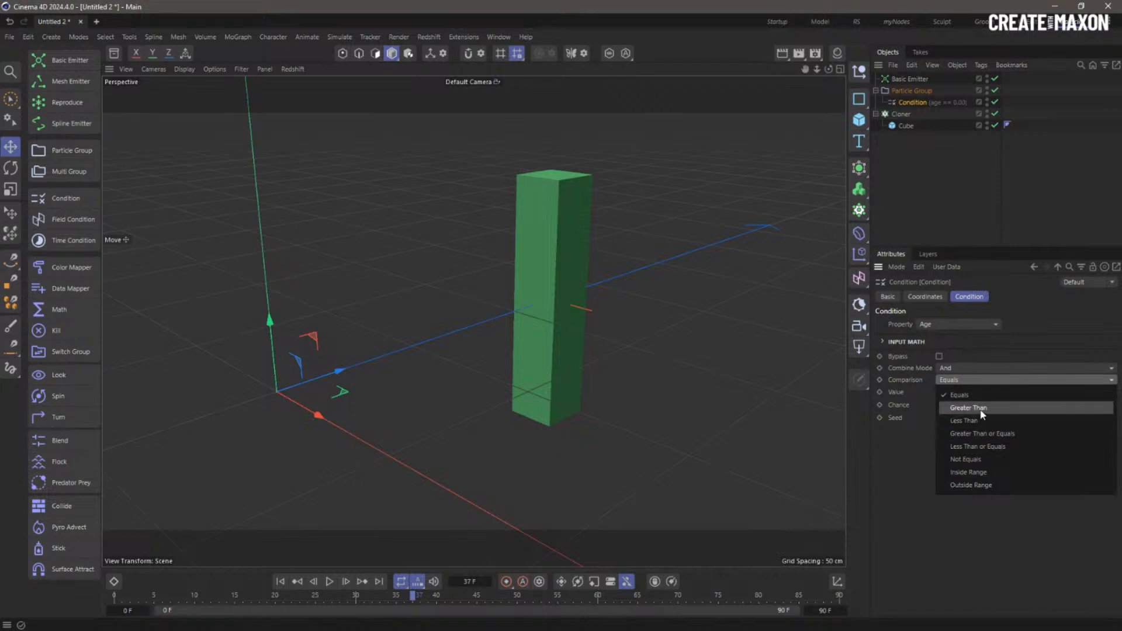
left_click(981, 411)
left_click(958, 391)
type("3")
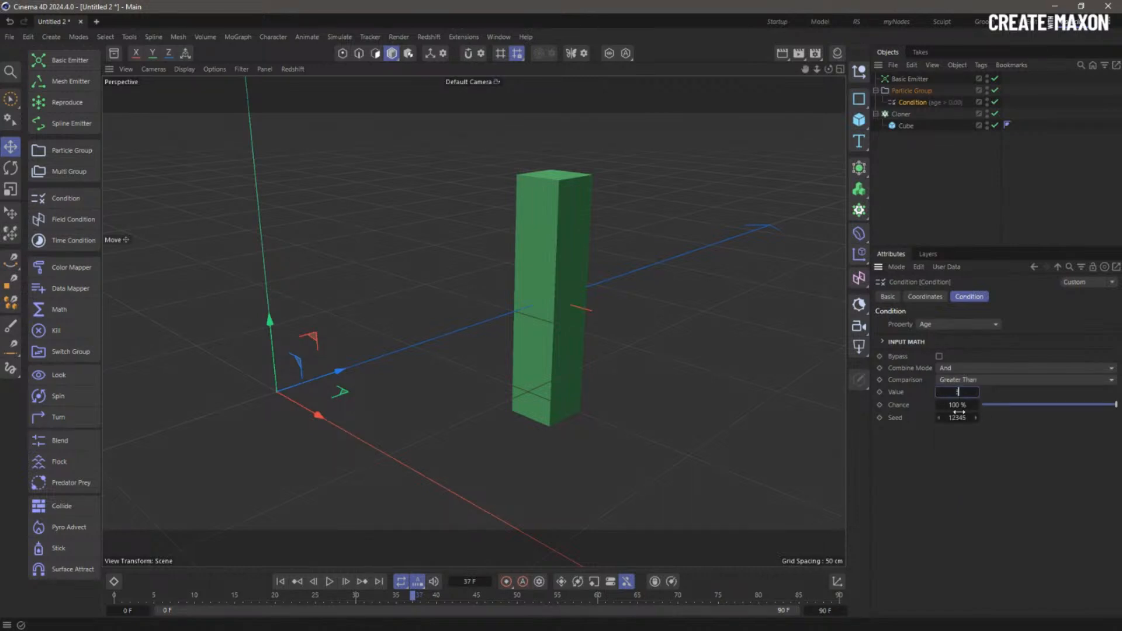
type("0")
key("Return")
left_click(67, 310)
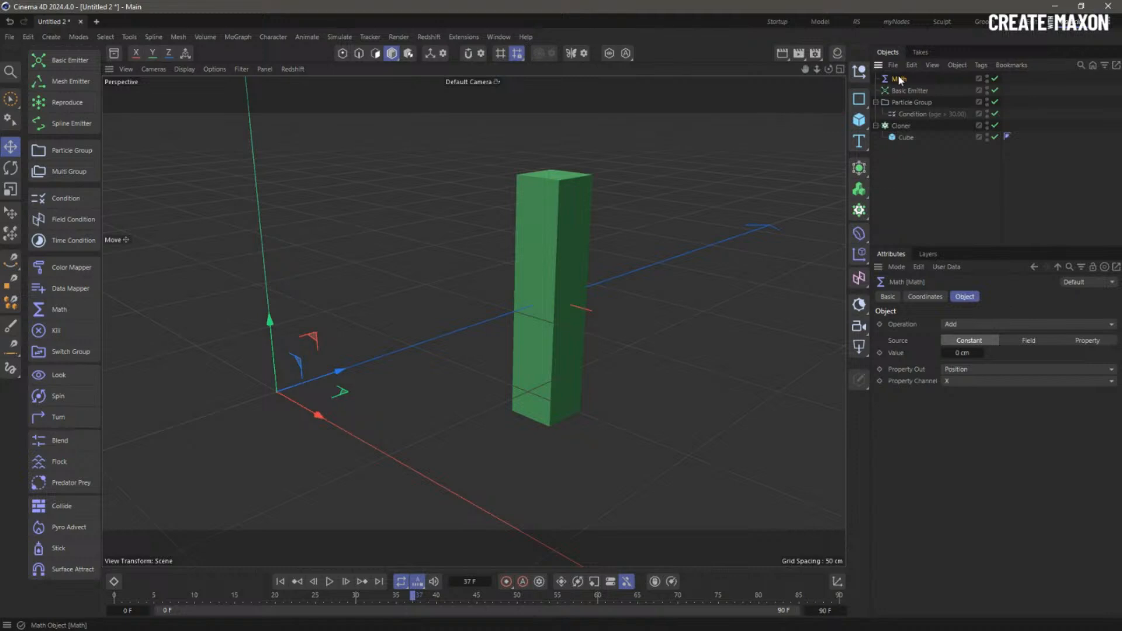
- Nest the Math under the Condition, set it to Assign Age, and replay from the start
left_click_drag(900, 80, 911, 116)
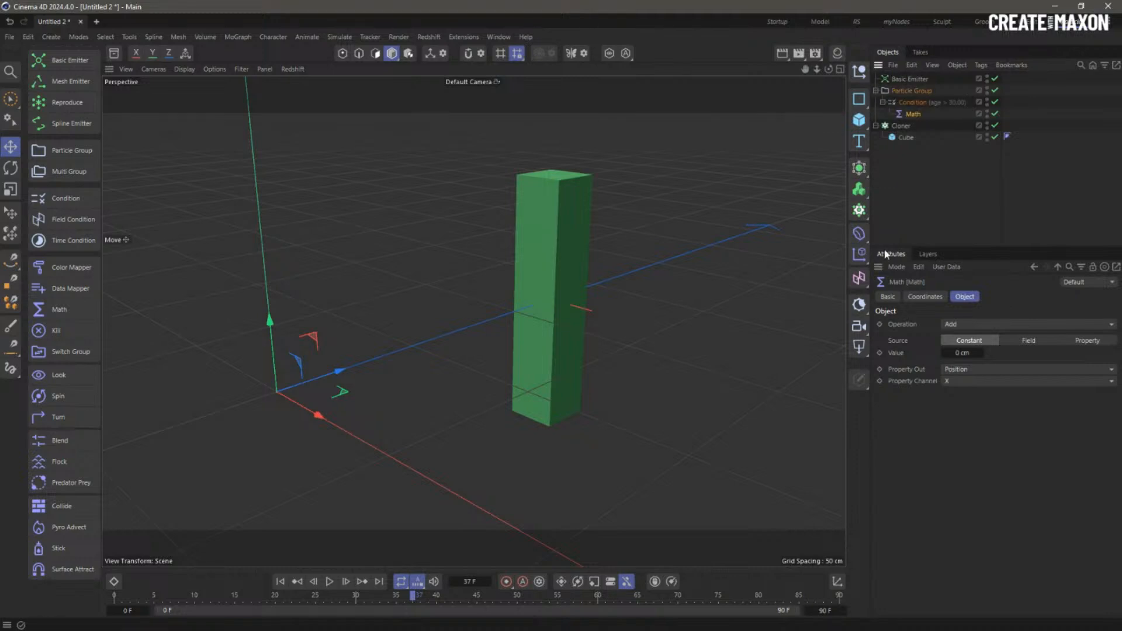
left_click(966, 325)
left_click(984, 392)
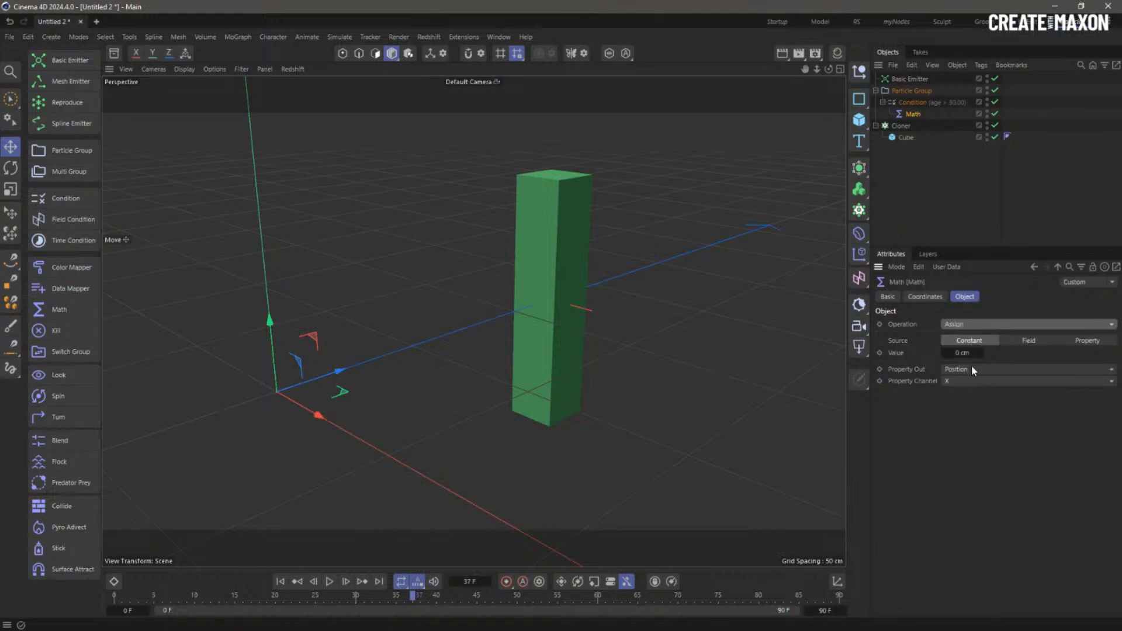
left_click(976, 369)
left_click(972, 381)
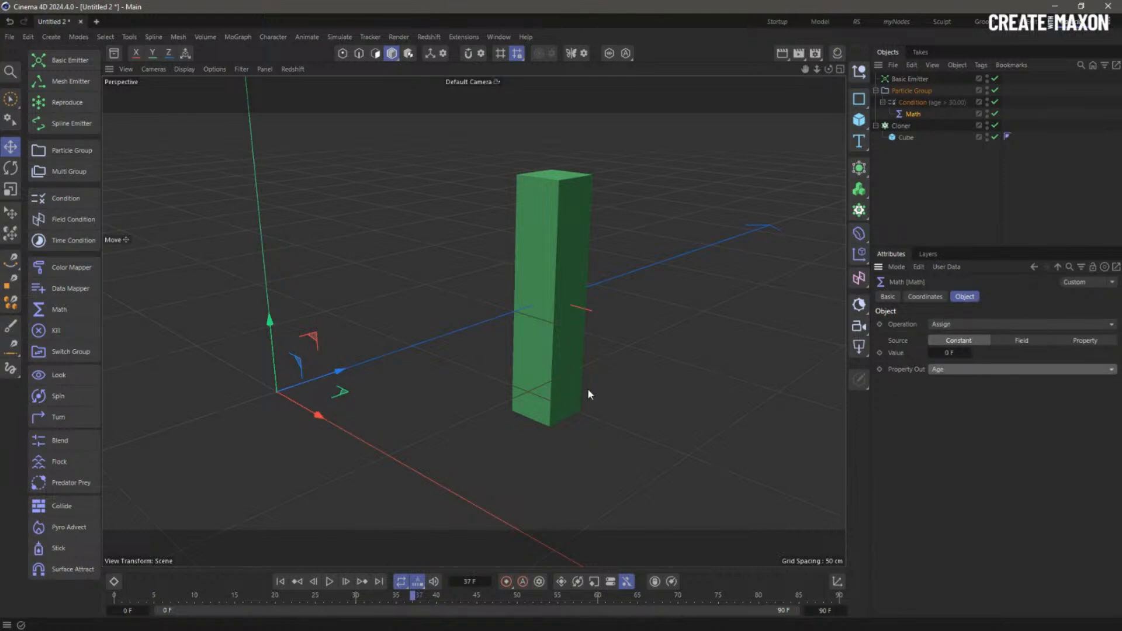
left_click(280, 581)
left_click(329, 582)
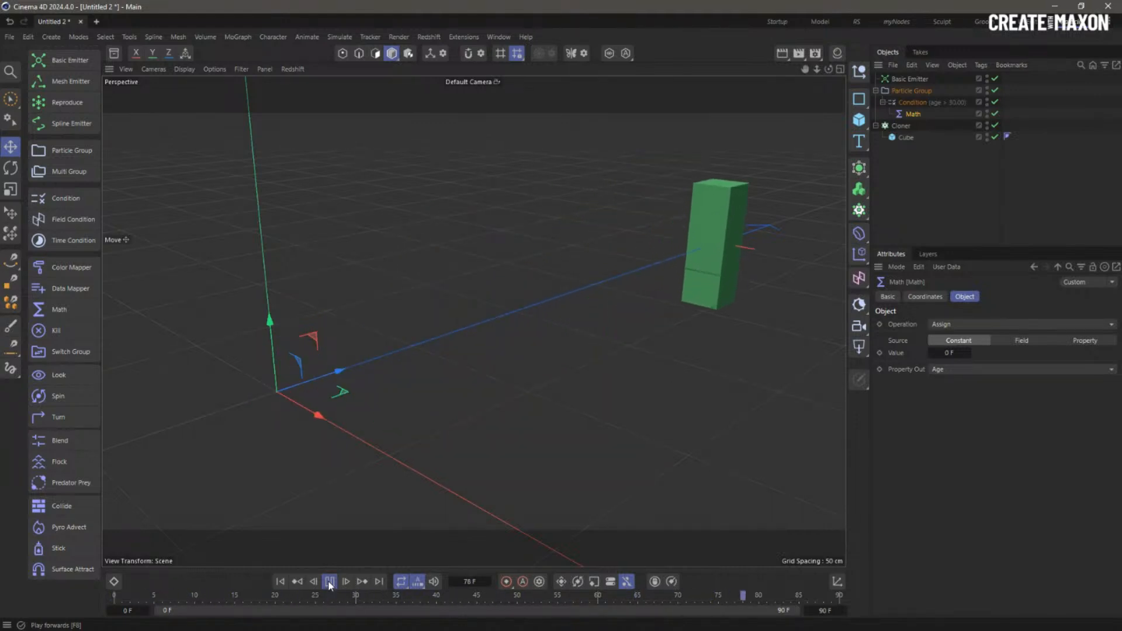
- Disable the Condition and Math, replay the particles to frame 45, then select the Cloner
left_click(329, 582)
left_click_drag(619, 265, 668, 233, "alt")
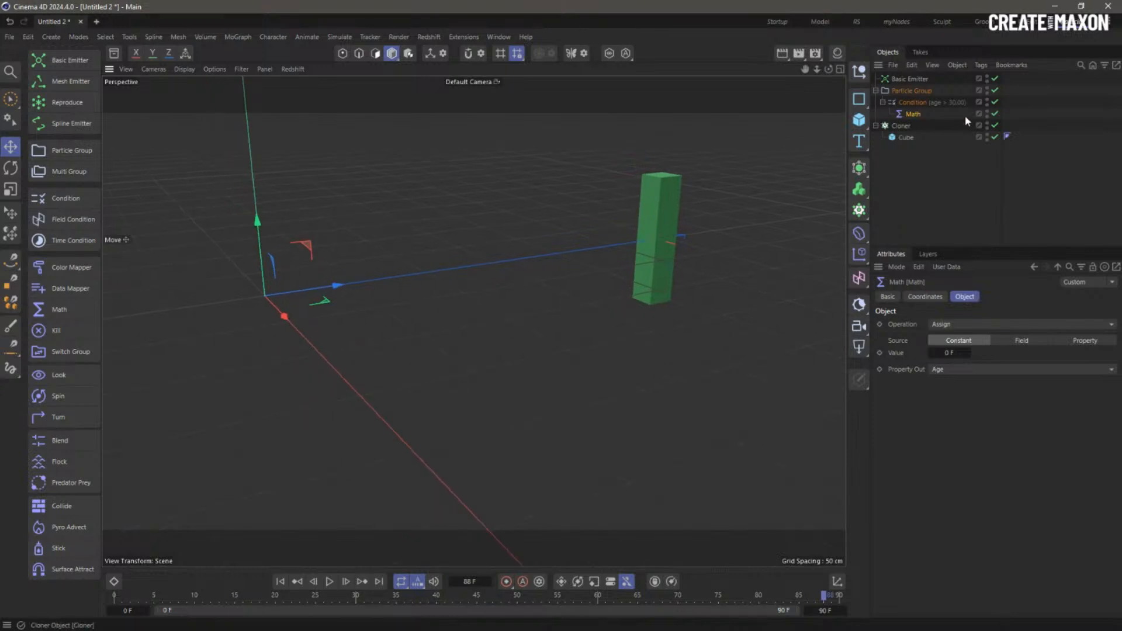
left_click_drag(995, 114, 996, 102)
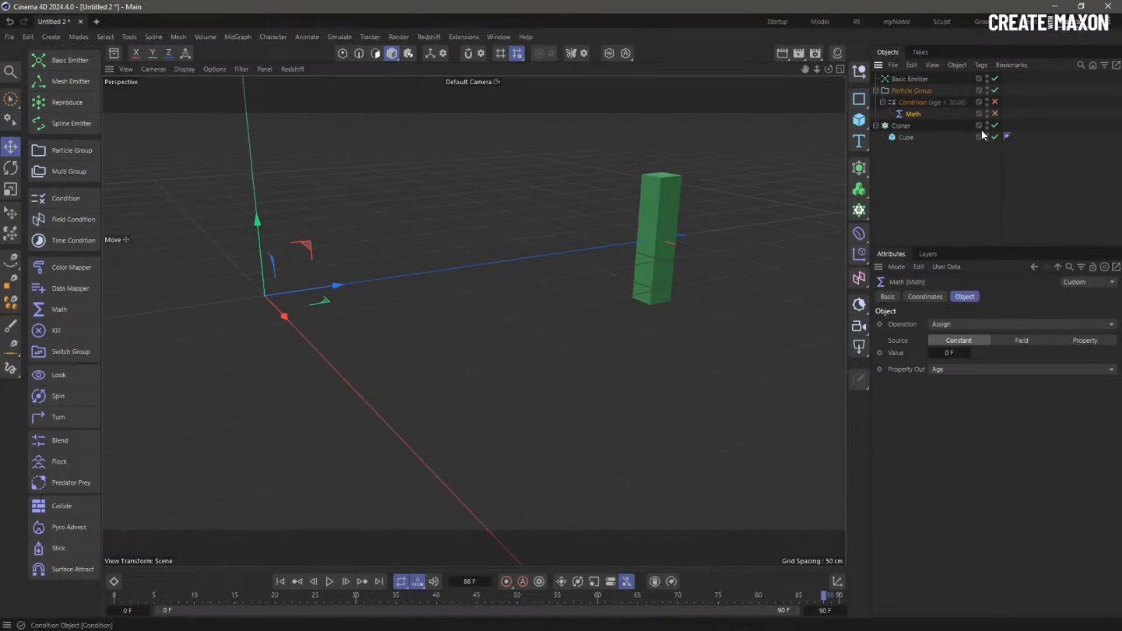
left_click(280, 582)
left_click(329, 582)
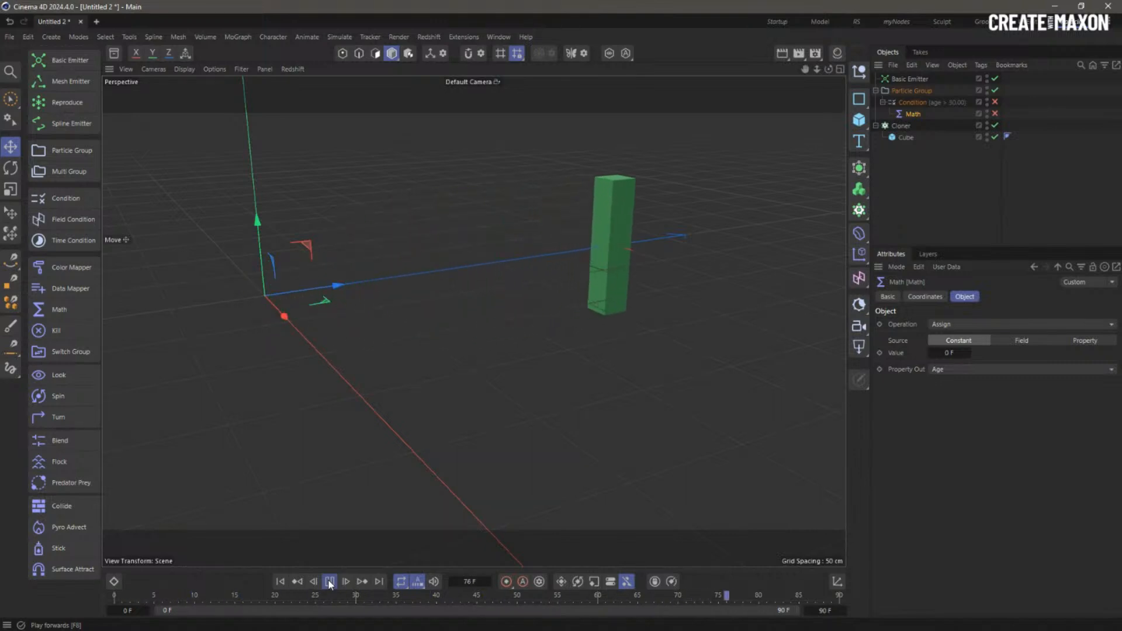
left_click(329, 581)
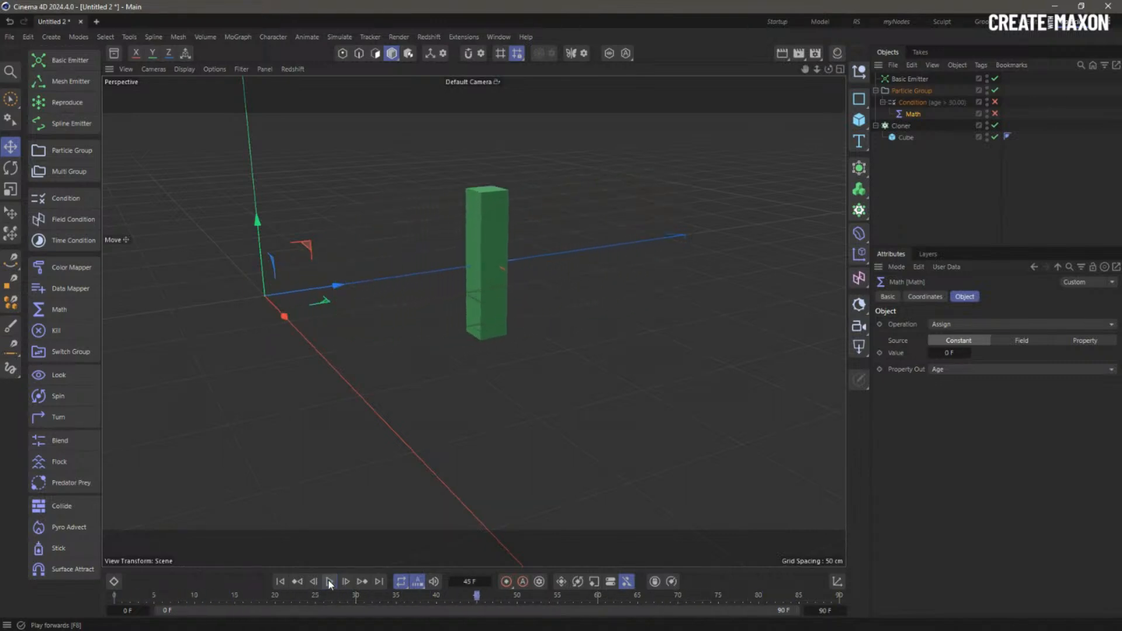
left_click(900, 125)
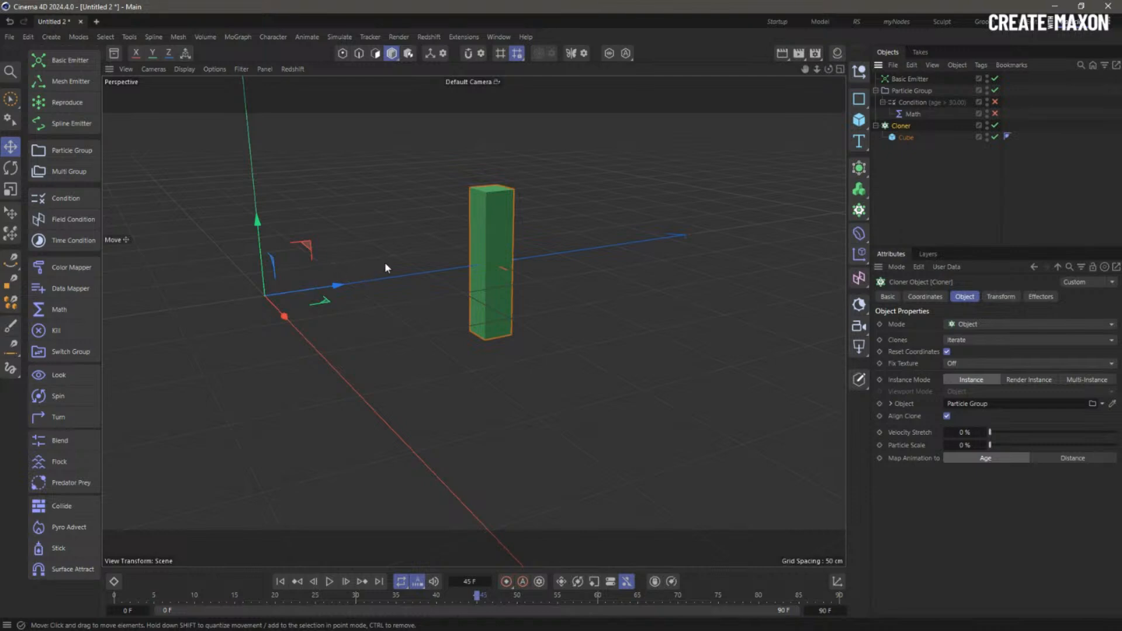
- Turn the Condition and Math back on and select the Condition to view its settings
left_click(997, 101)
left_click(996, 113)
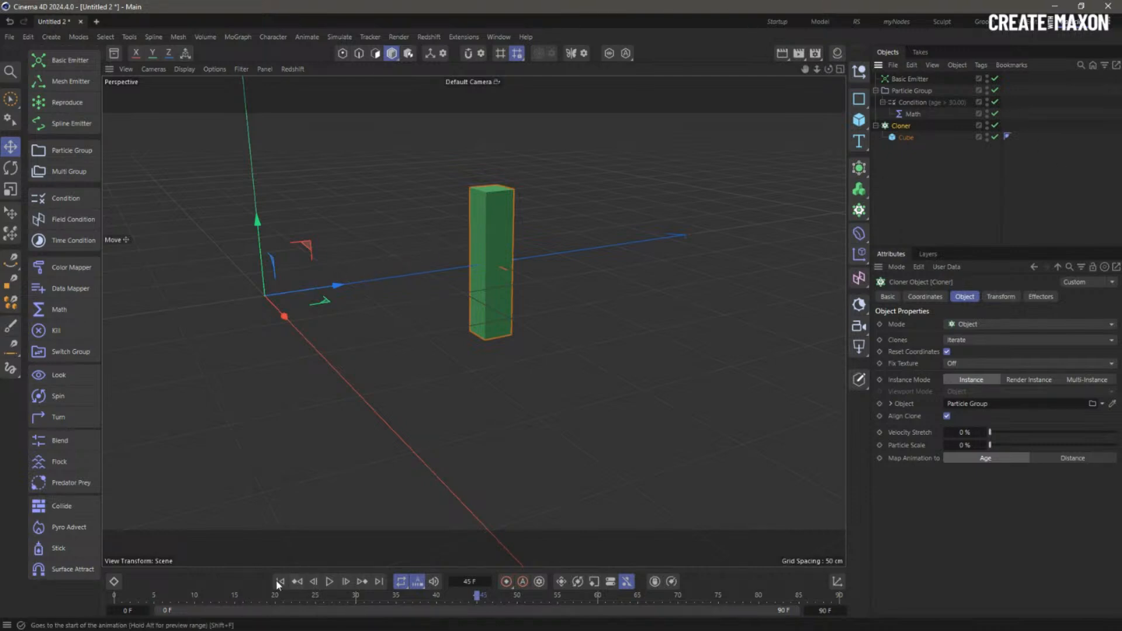
left_click(933, 102)
left_click(932, 102)
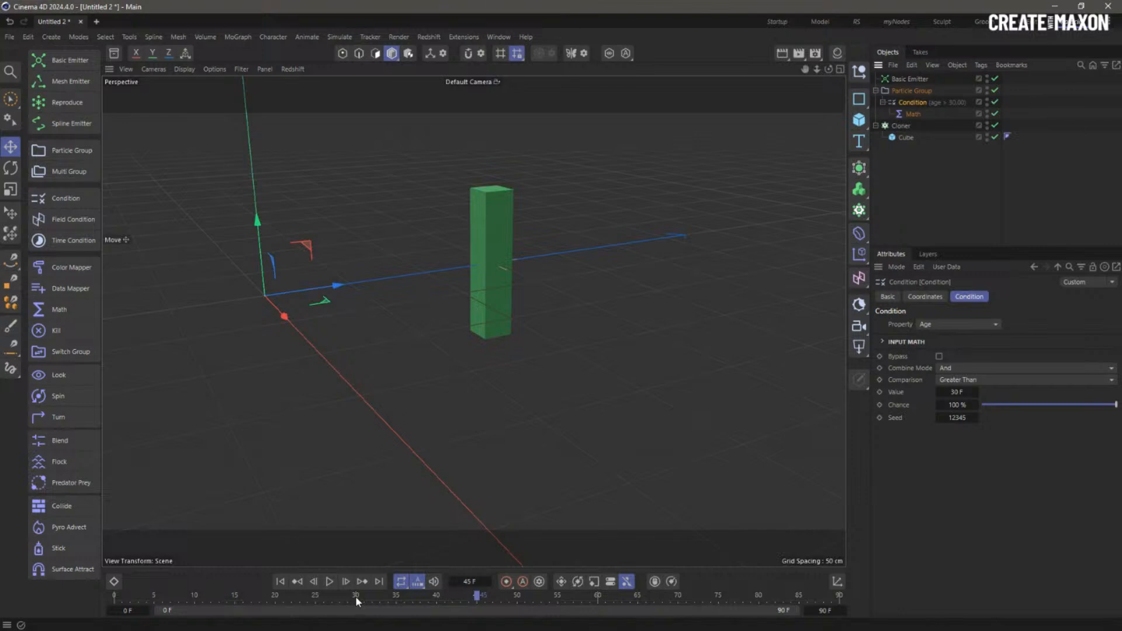
- Review the Cloner, Math and Cube settings in turn
left_click(900, 126)
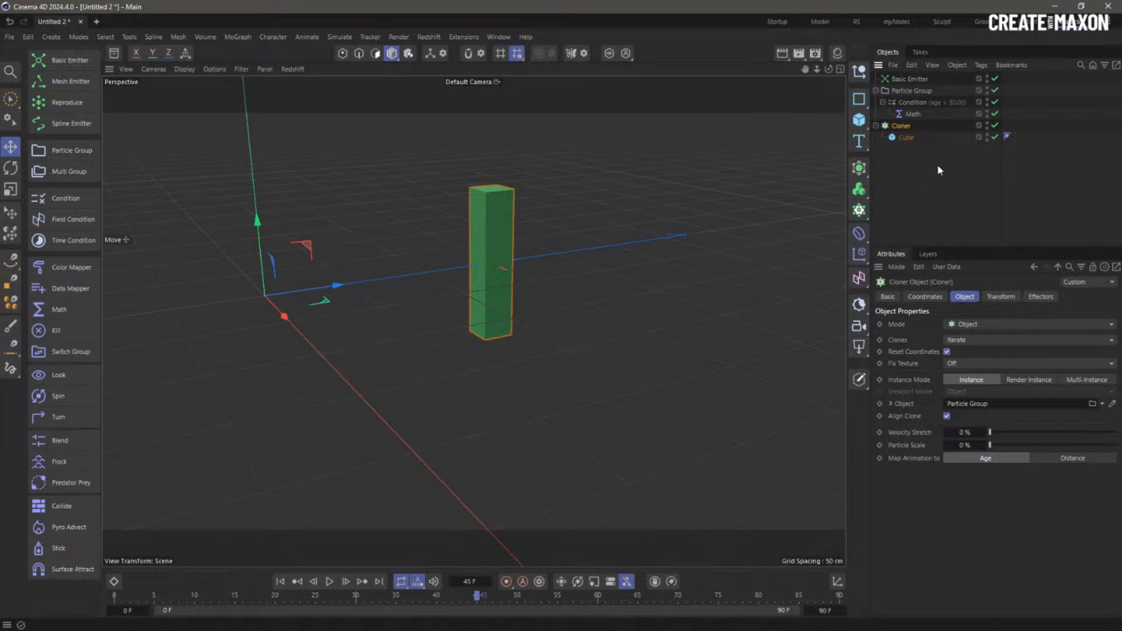
left_click(913, 115)
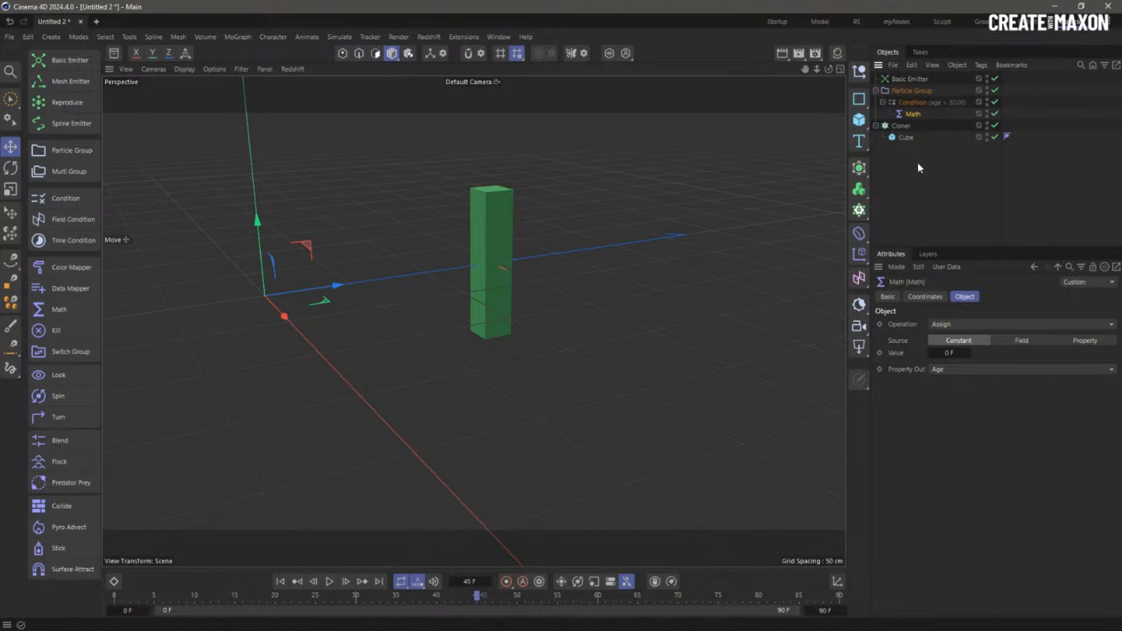
left_click(905, 139)
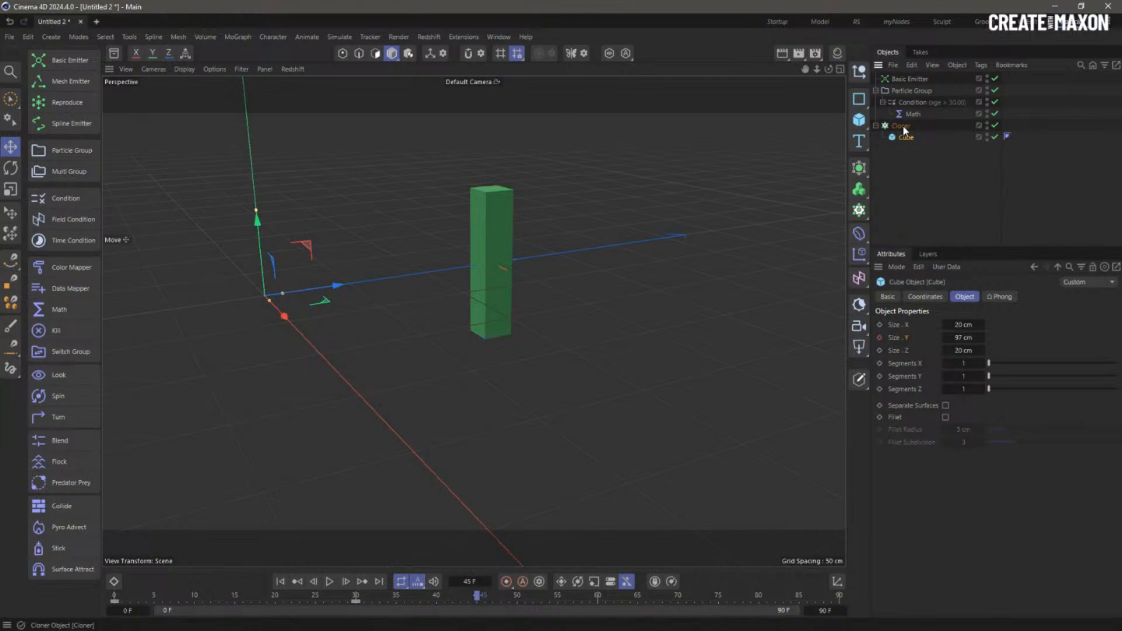
- Rename Particle Group to 1 and the Cloner to Cloner 1
left_click(911, 79)
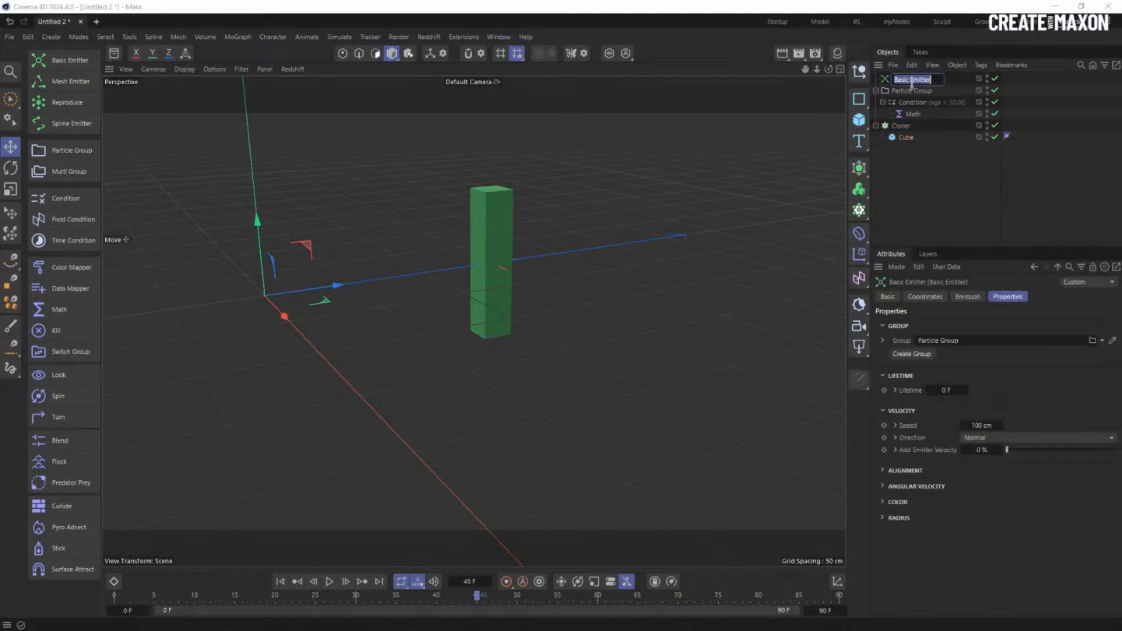
left_click(914, 91)
double_click(915, 92)
type("1")
left_click(917, 150)
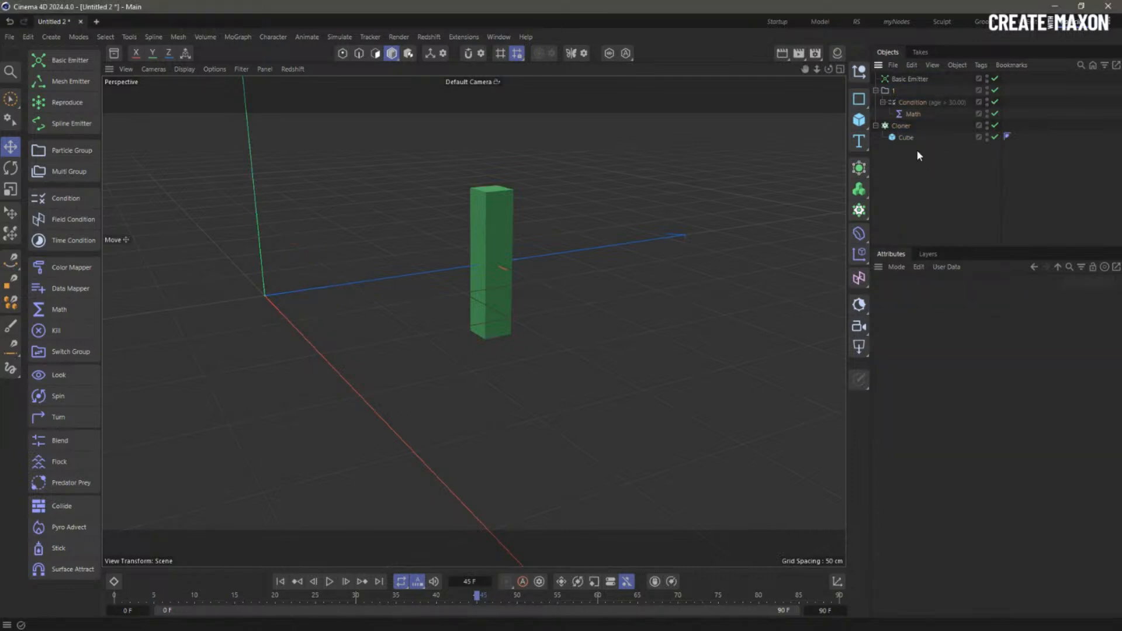
double_click(901, 125)
type("1")
left_click(928, 175)
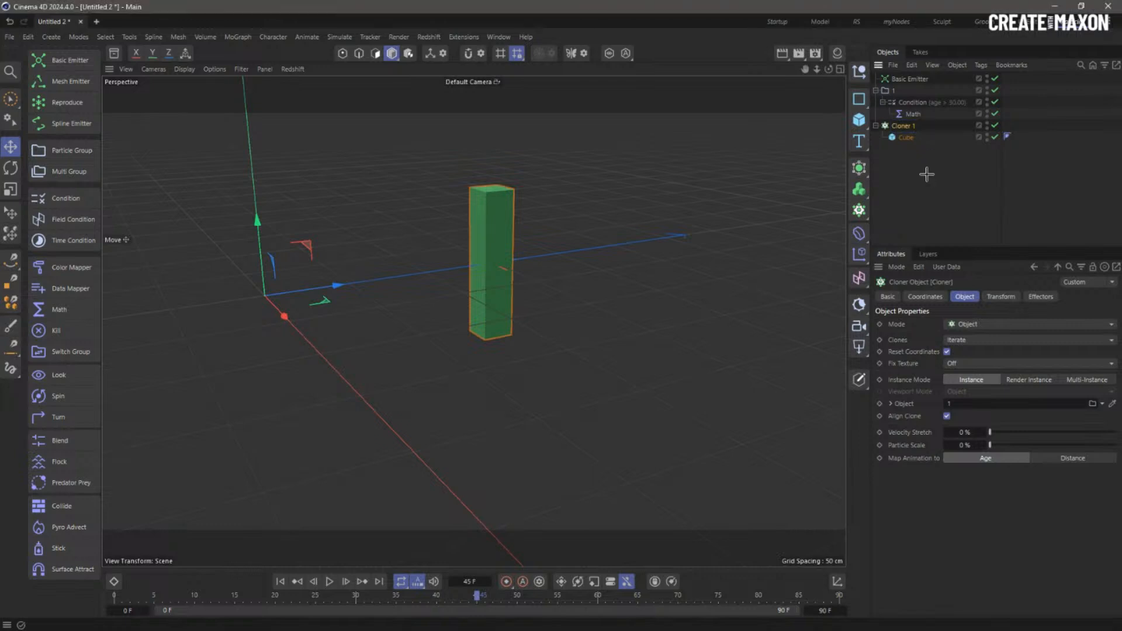
- Duplicate Cloner 1 with its cube and rename the copy Cloner 2
left_click(905, 126)
left_click(888, 93)
left_click(904, 126)
left_click_drag(901, 127, 945, 153, "ctrl")
double_click(909, 149)
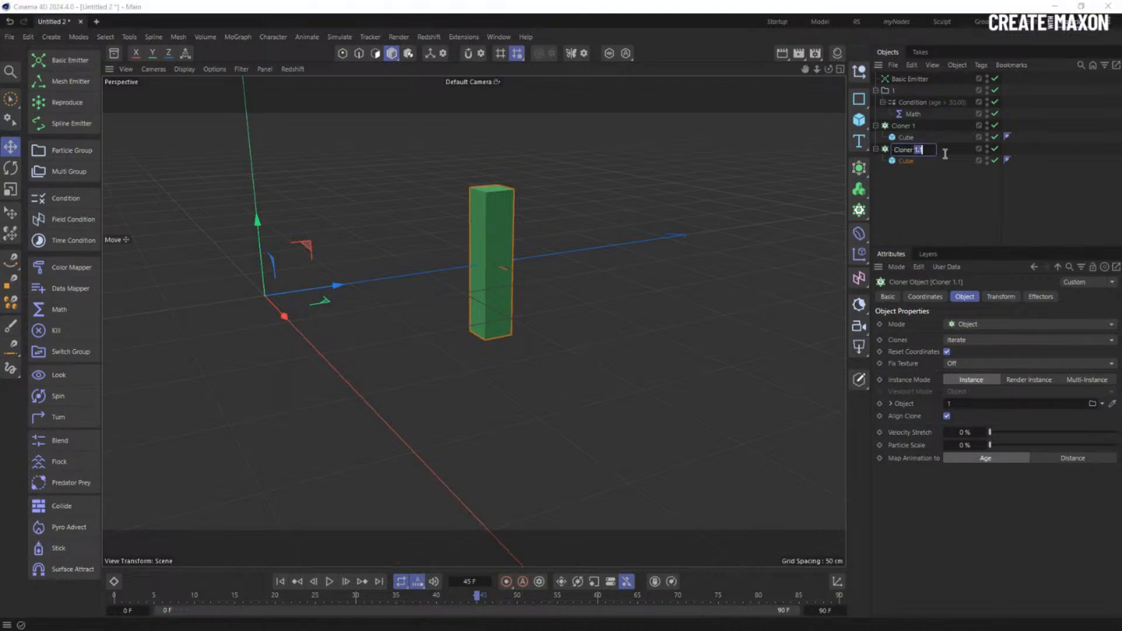
type("2")
left_click(925, 200)
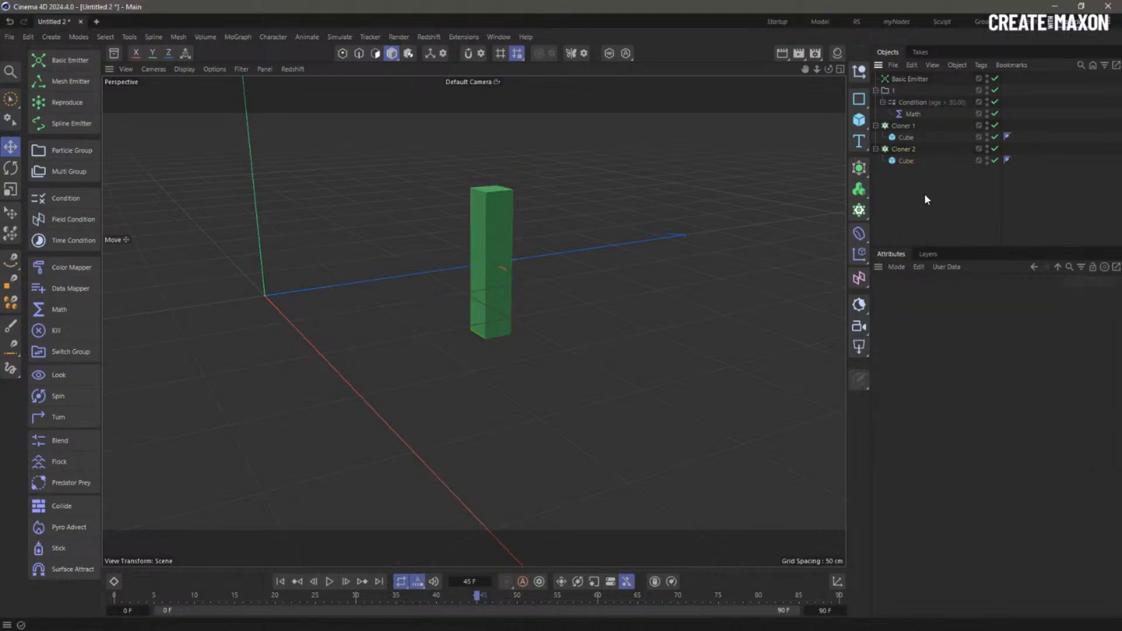
- Add a new Particle Group below Math and rename it 2
left_click(82, 150)
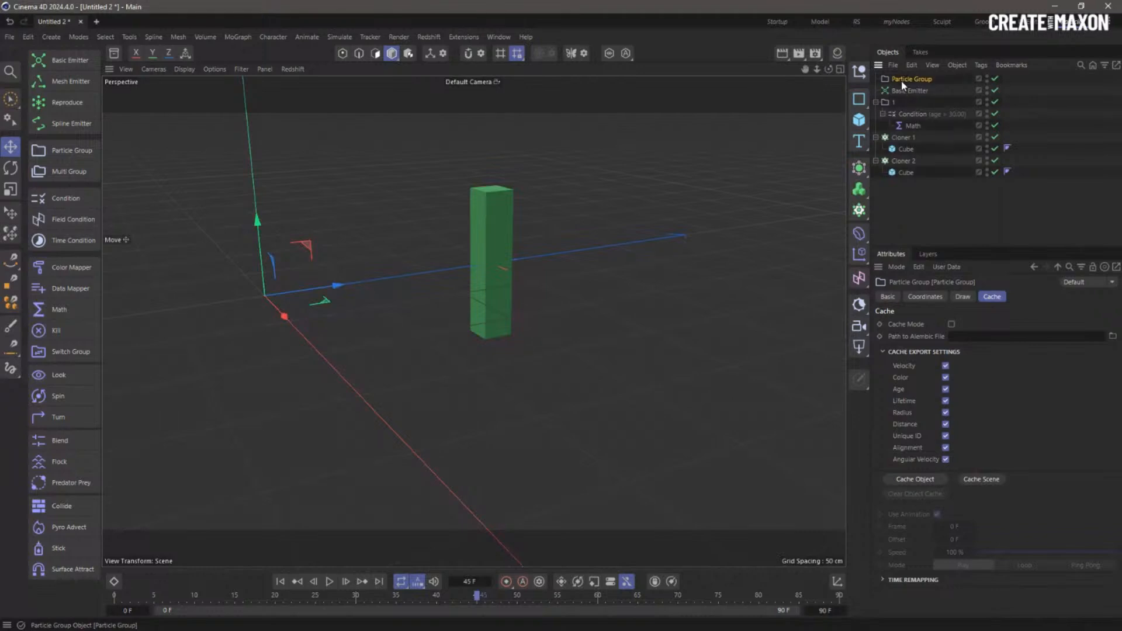
left_click_drag(902, 85, 899, 132)
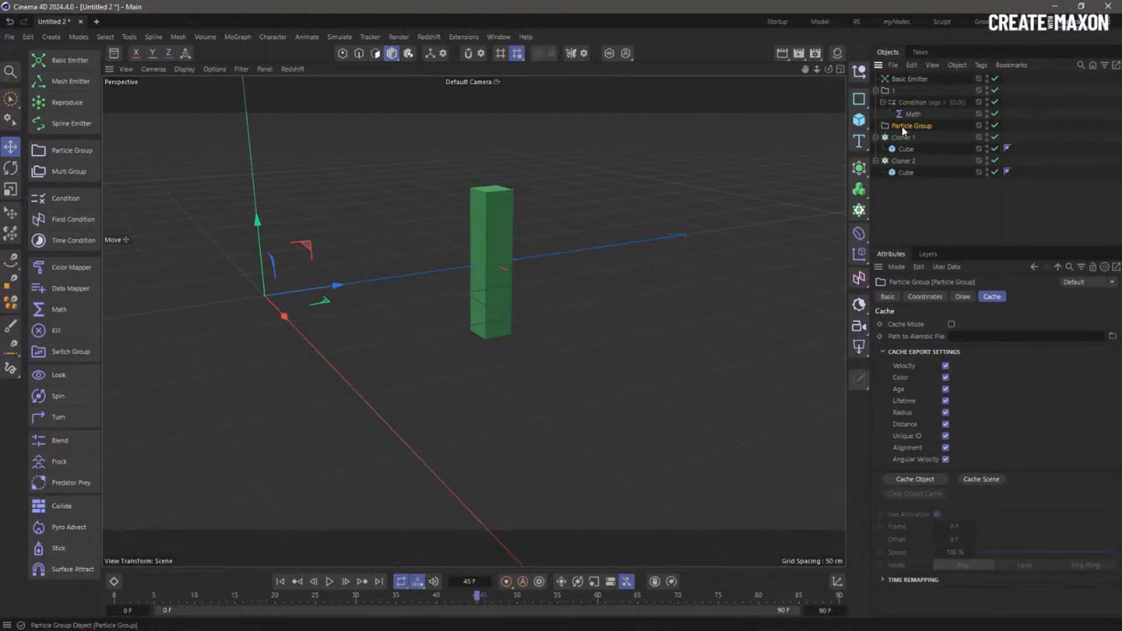
double_click(904, 126)
type("2")
left_click(922, 219)
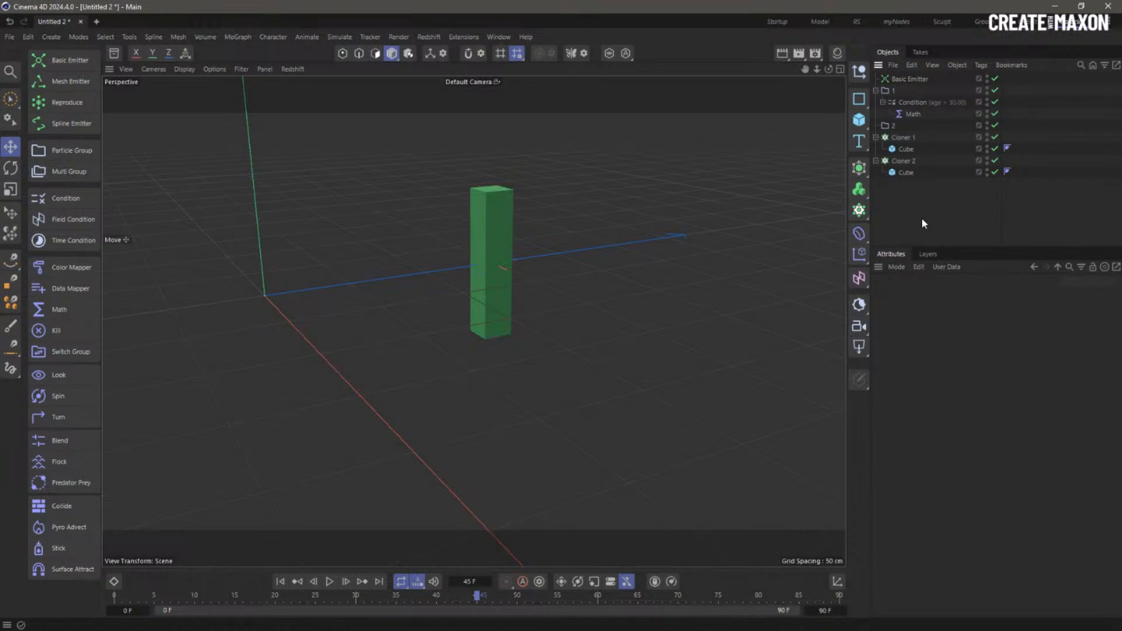
- Set Cloner 1's clone Animation Mode to Fixed on its Transform tab and play from frame 0
left_click(902, 138)
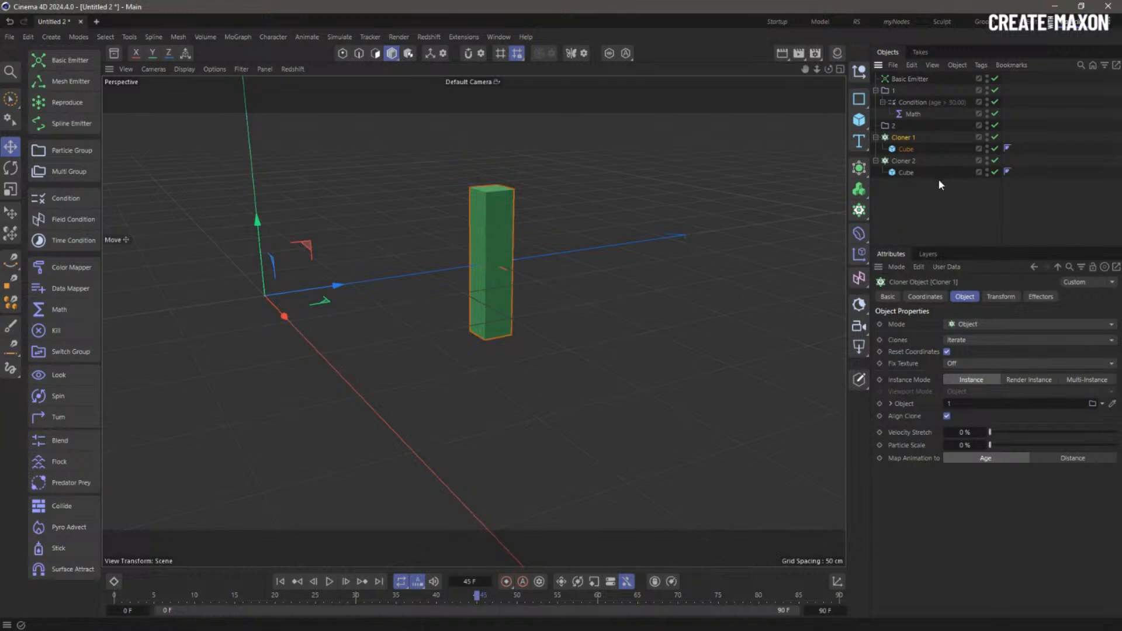
left_click(1003, 296)
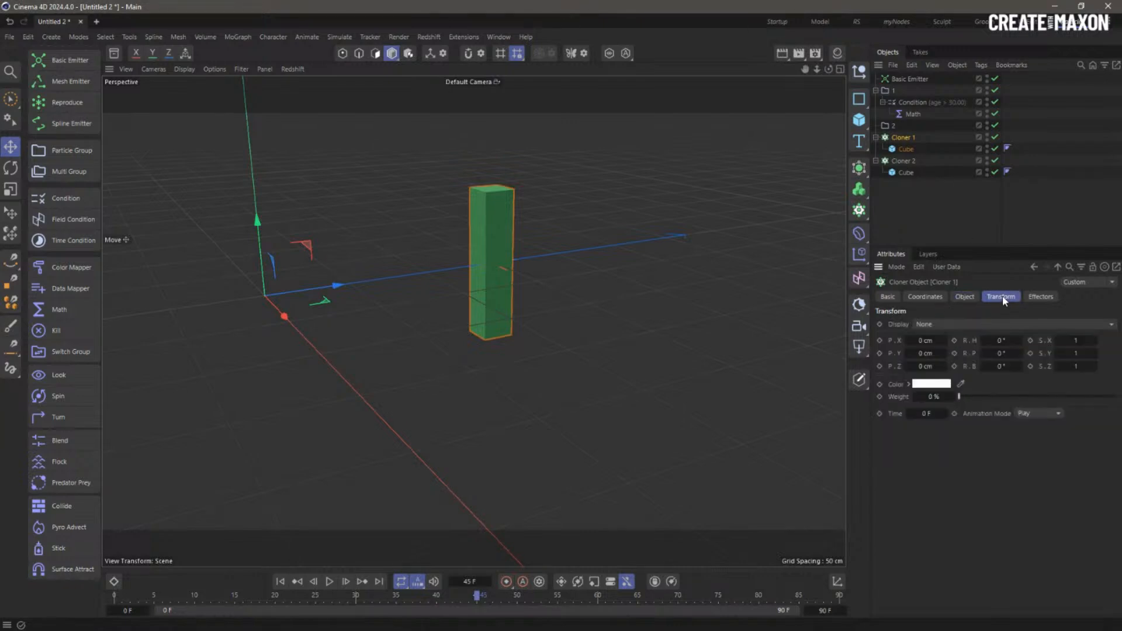
left_click(1041, 413)
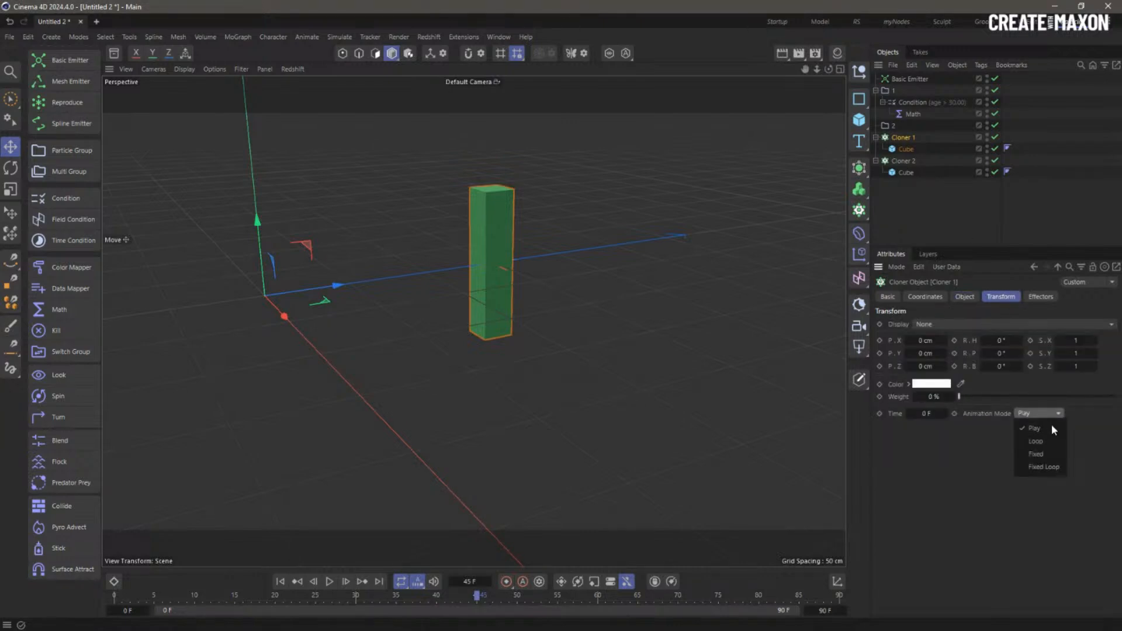
left_click(1049, 455)
left_click(280, 581)
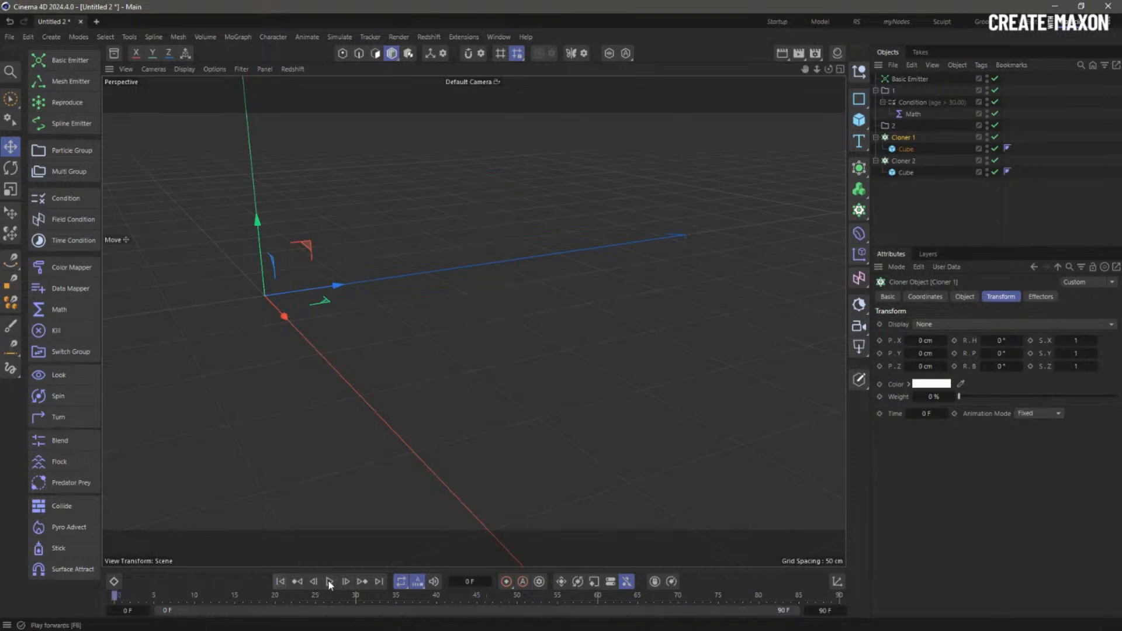
left_click(329, 581)
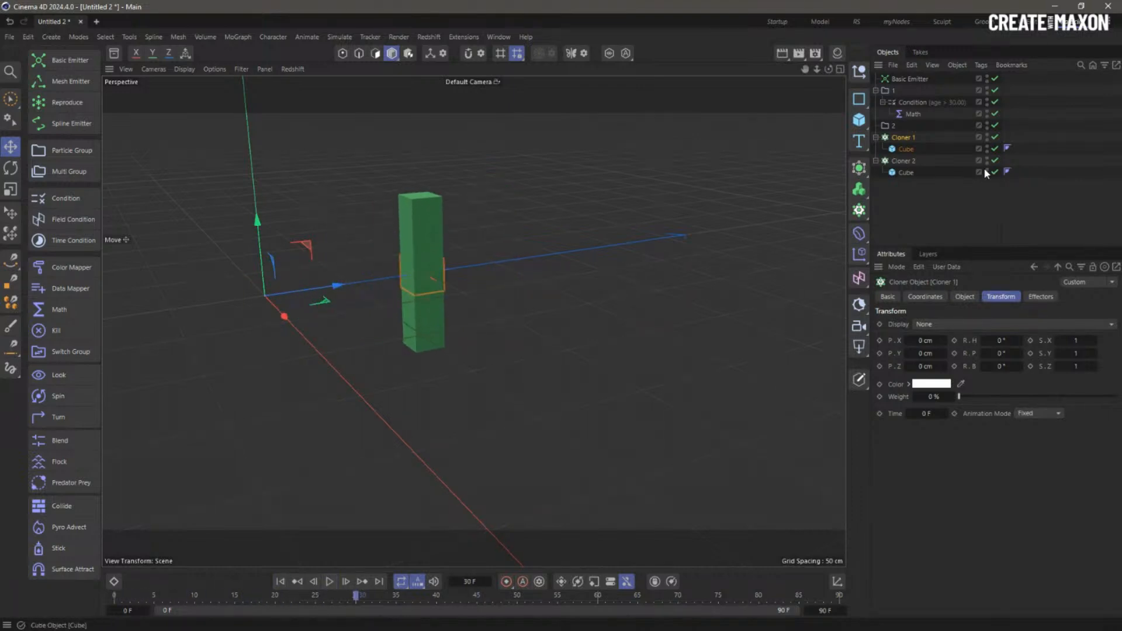
- Disable Cloner 2 and its Cube, then replay the animation from frame 0 to preview group 1 alone
left_click_drag(995, 160, 995, 172)
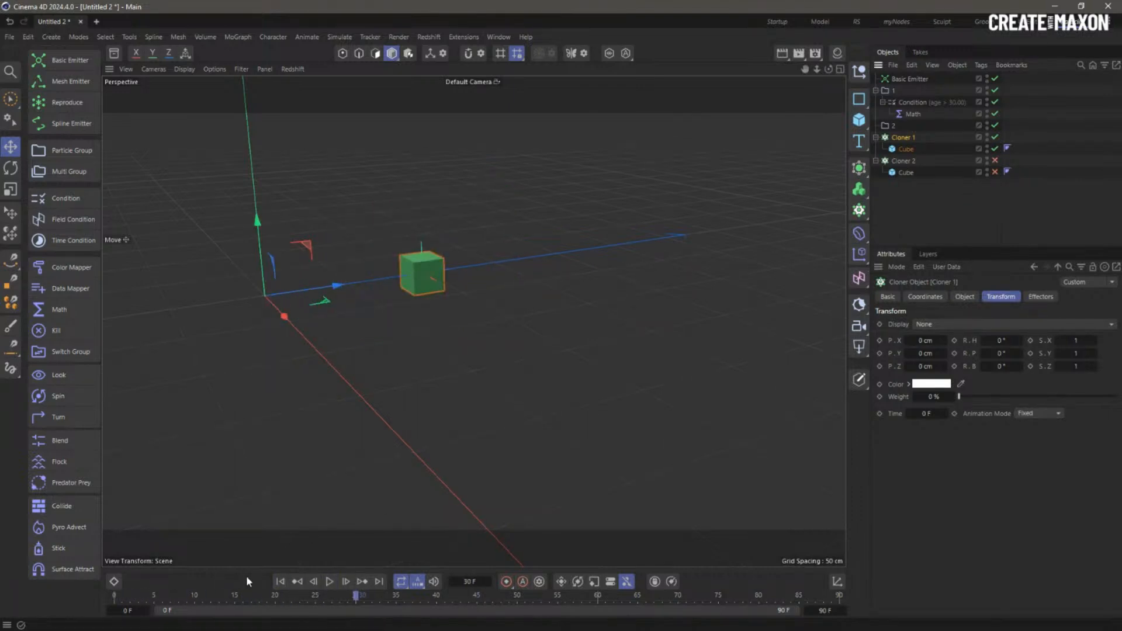
left_click(280, 581)
left_click(329, 581)
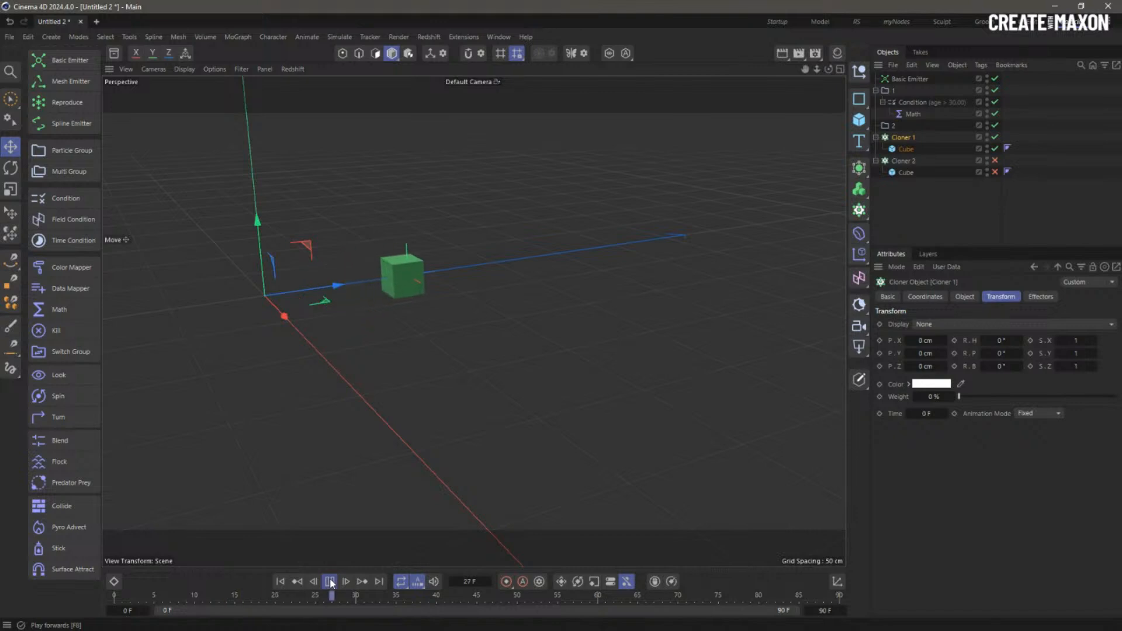
left_click(328, 581)
left_click(280, 581)
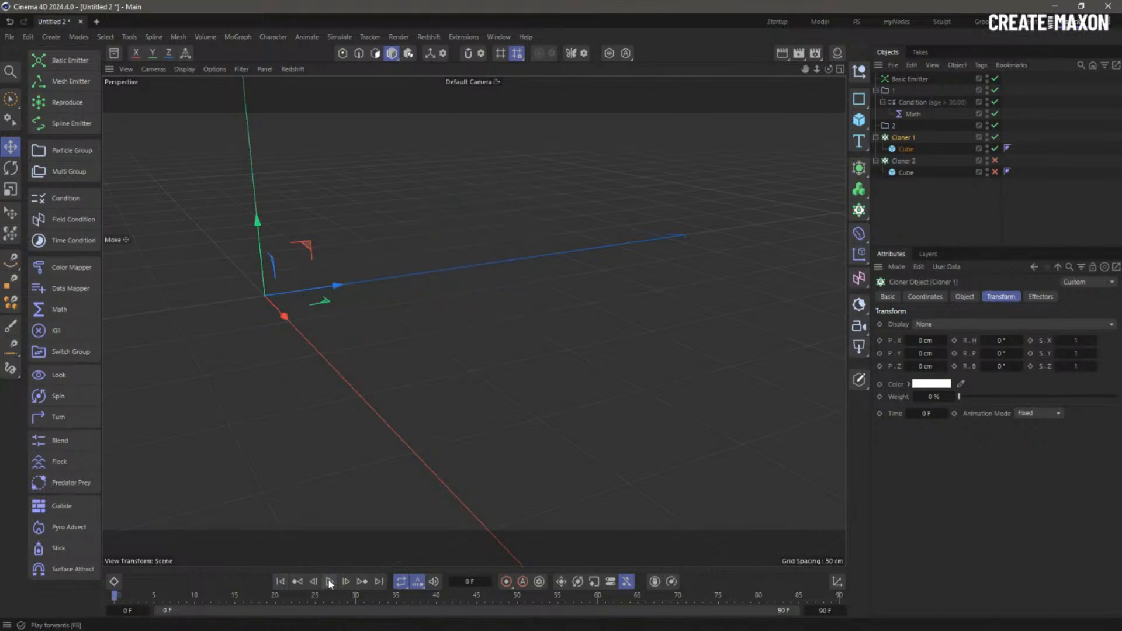
left_click(329, 581)
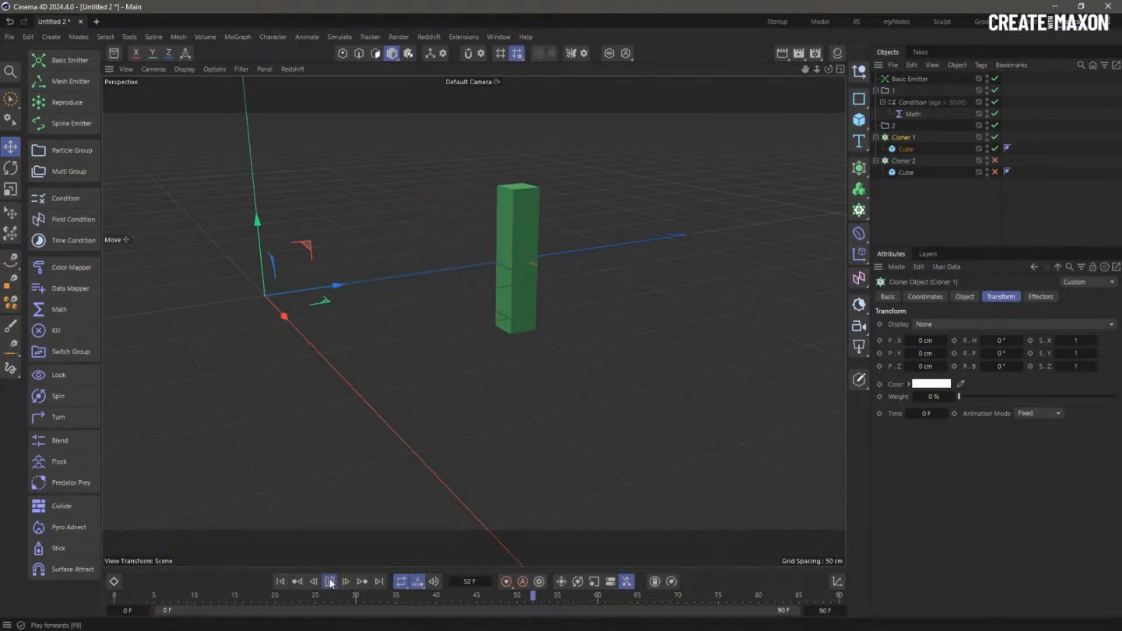
left_click(280, 581)
left_click(329, 581)
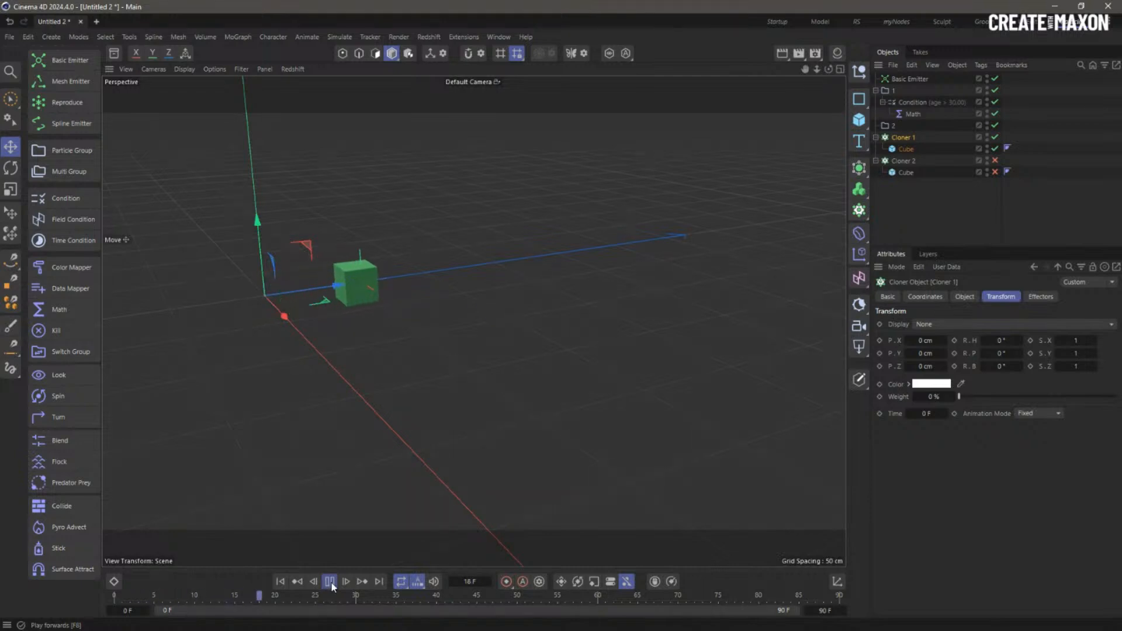
left_click(329, 581)
left_click(278, 583)
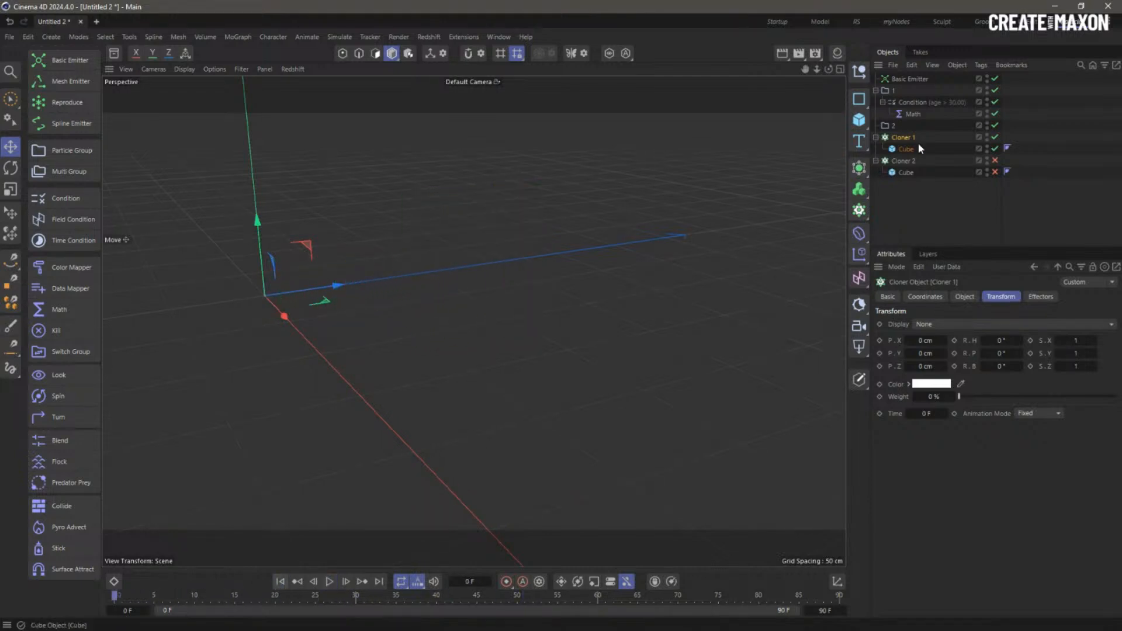
- Inspect the Condition and Math operator settings
left_click(934, 201)
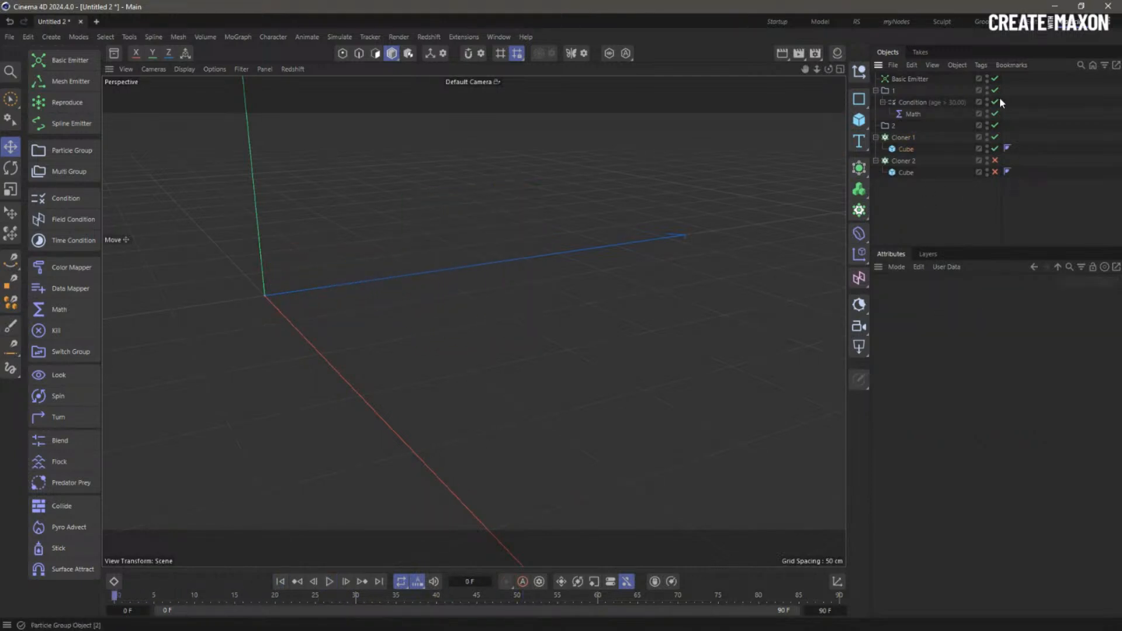
left_click(911, 102)
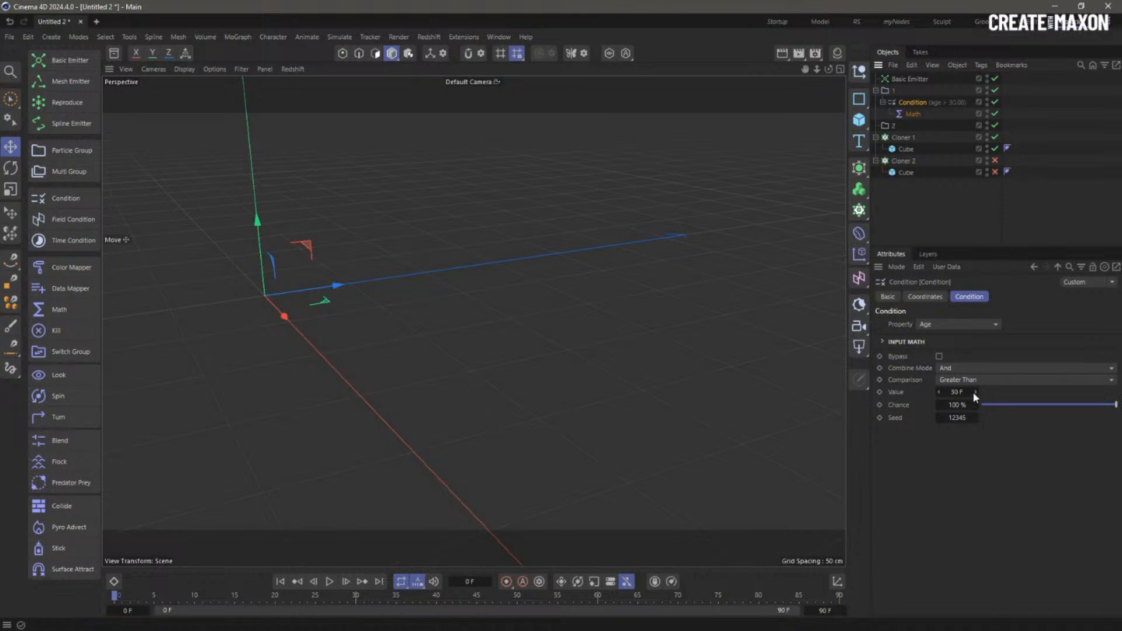
left_click(920, 118)
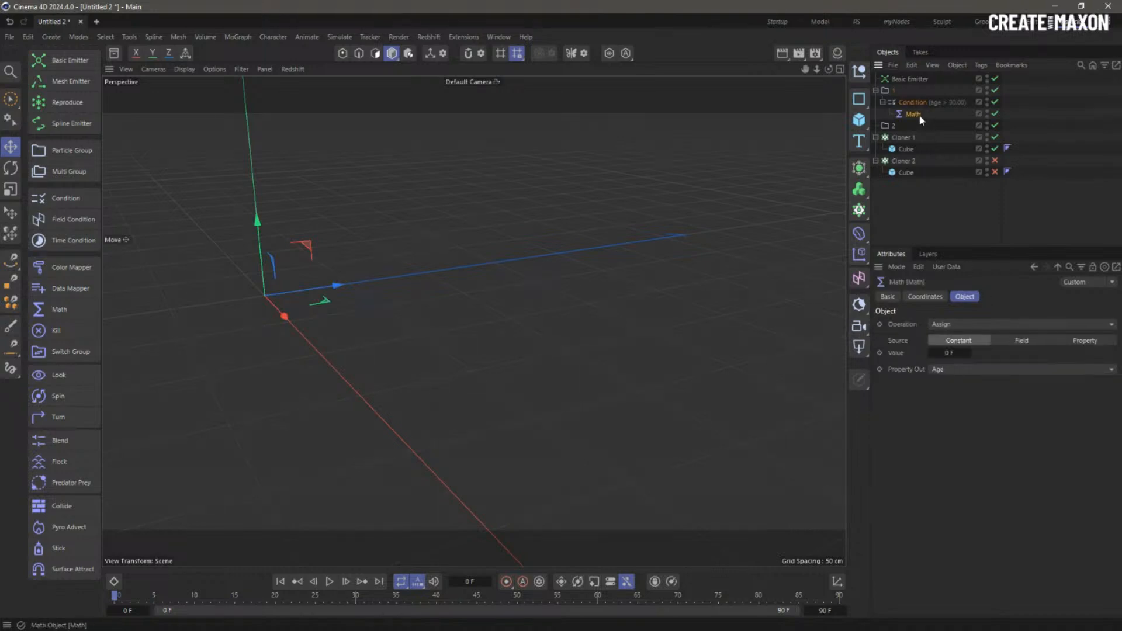
- Add a Switch Group under Math inside the Condition and re-enable Cloner 2 and its Cube
left_click(93, 352)
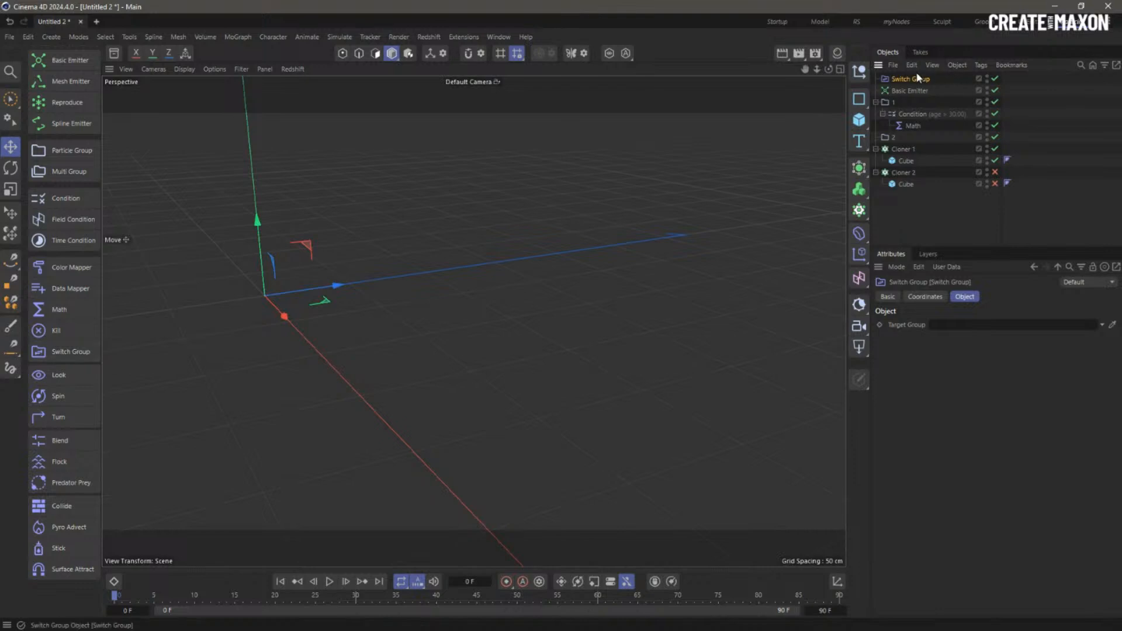
left_click_drag(918, 78, 941, 326)
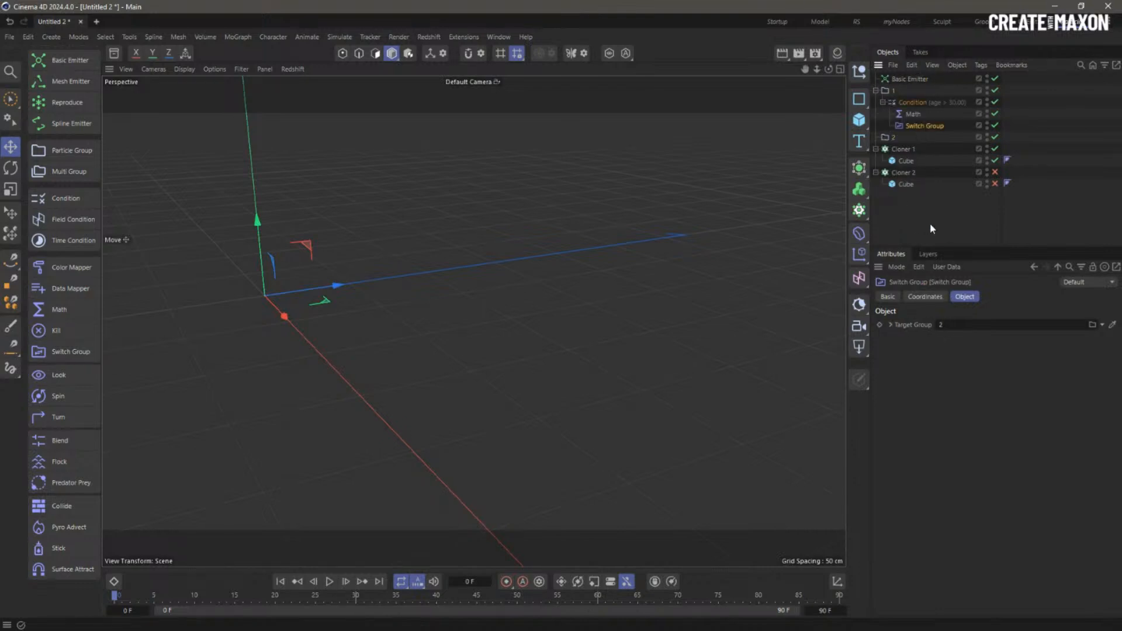
left_click(996, 173)
left_click(996, 184)
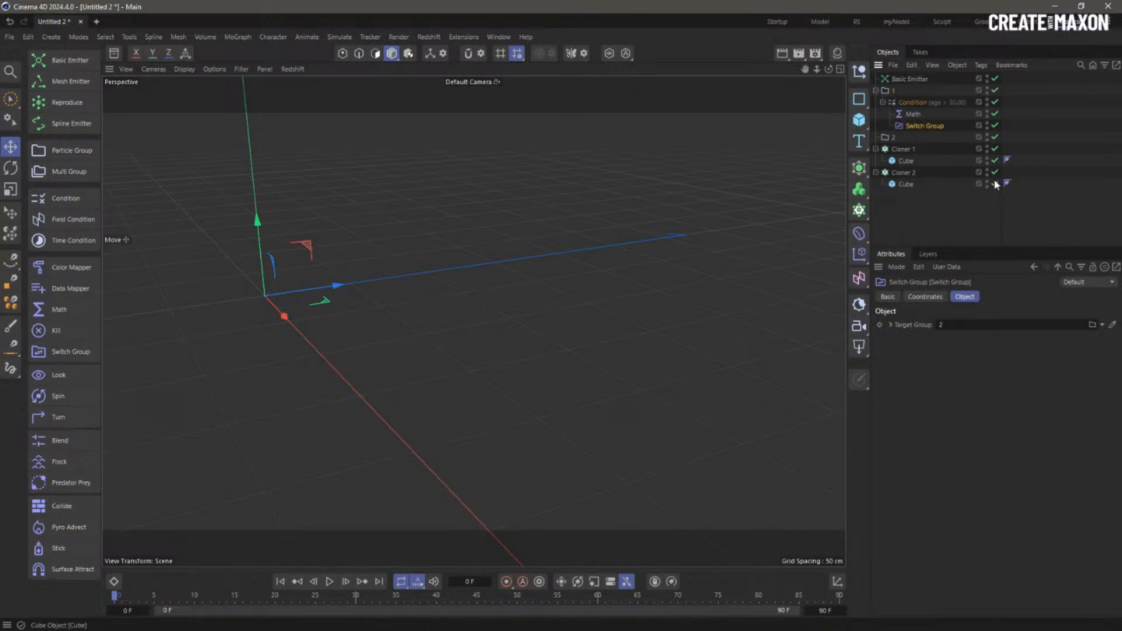
left_click(965, 204)
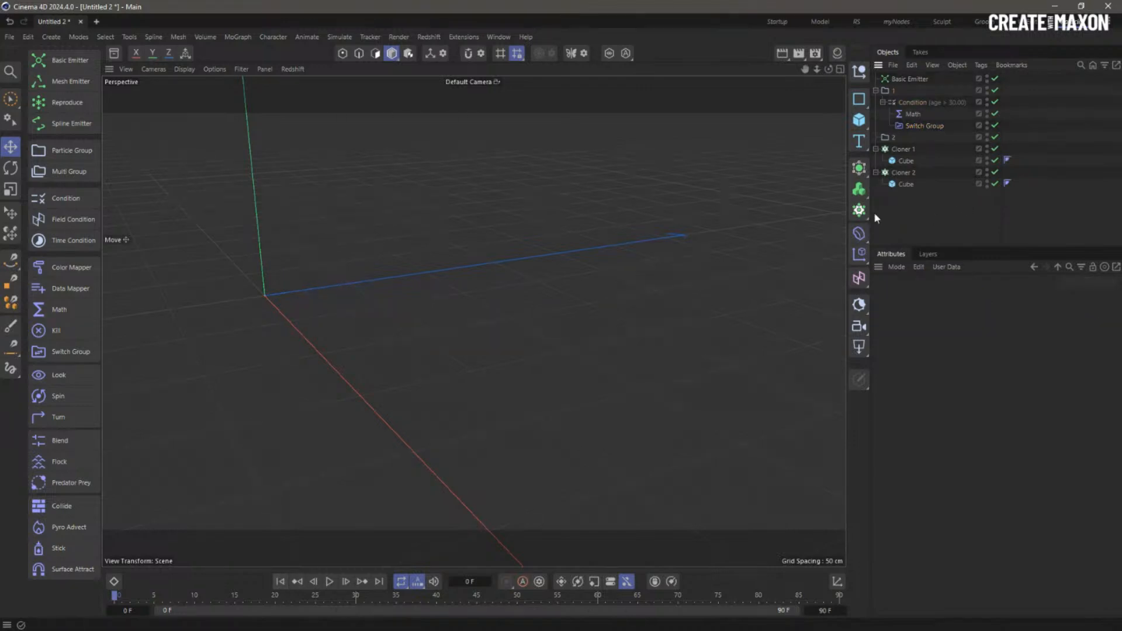
- Link particle group 2 into Cloner 2's Object field so it clones onto group 2
left_click(908, 176)
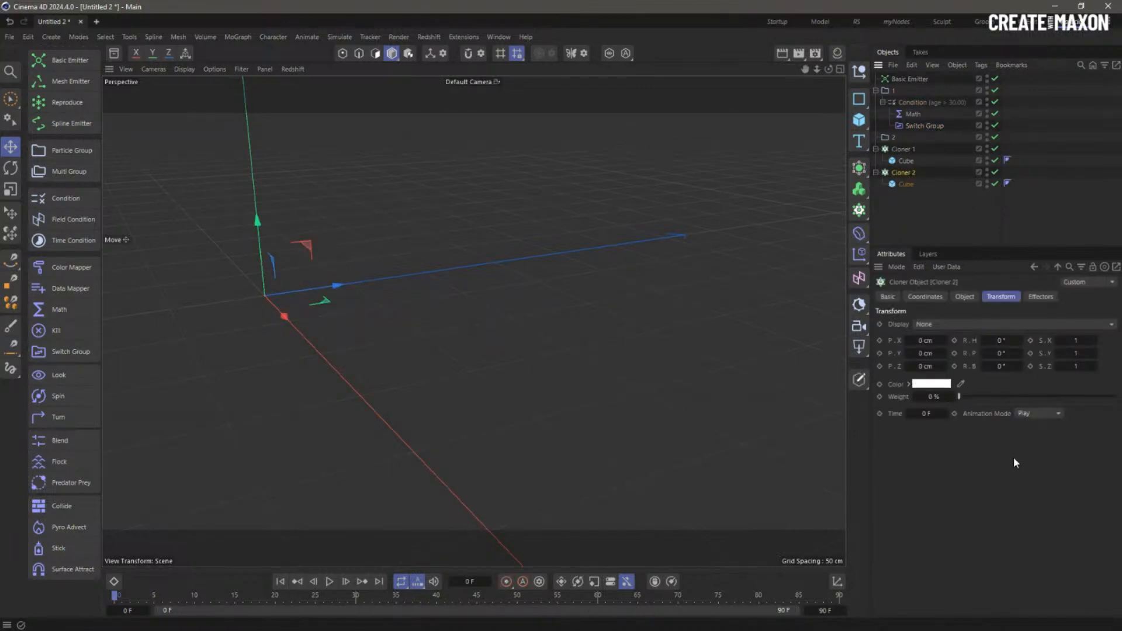
left_click(967, 298)
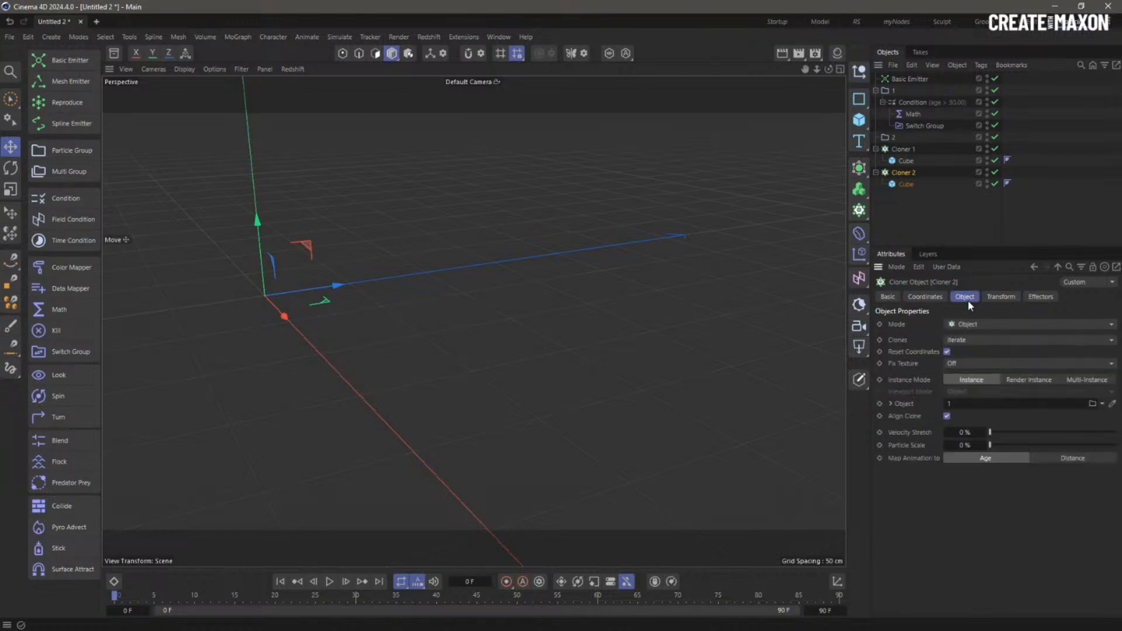
left_click(329, 582)
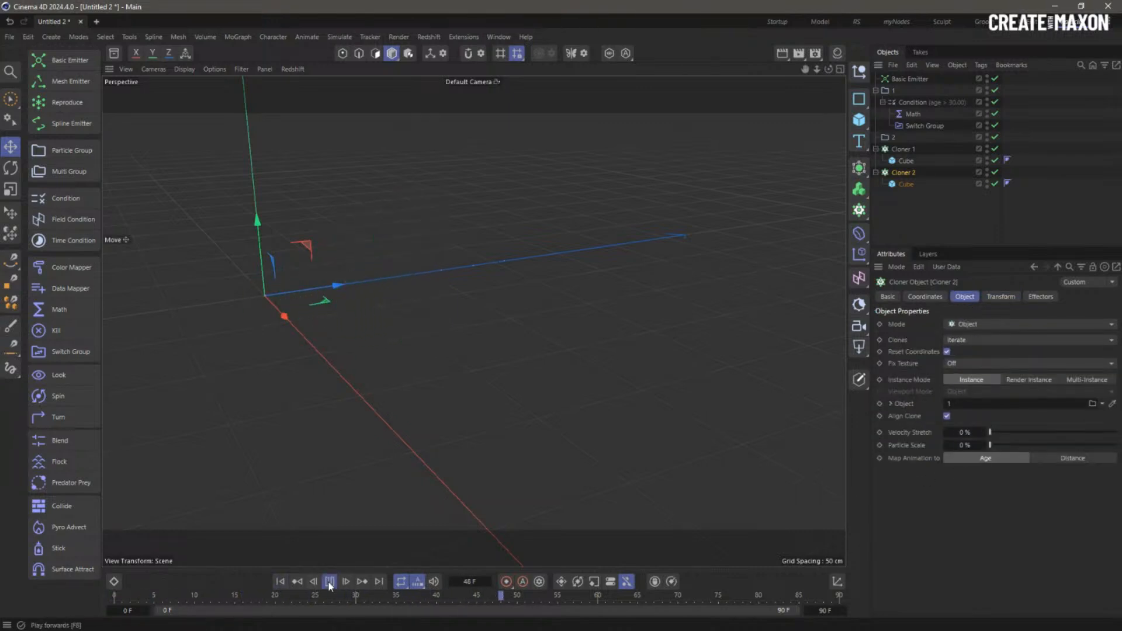
left_click(329, 583)
left_click(280, 582)
left_click(915, 233)
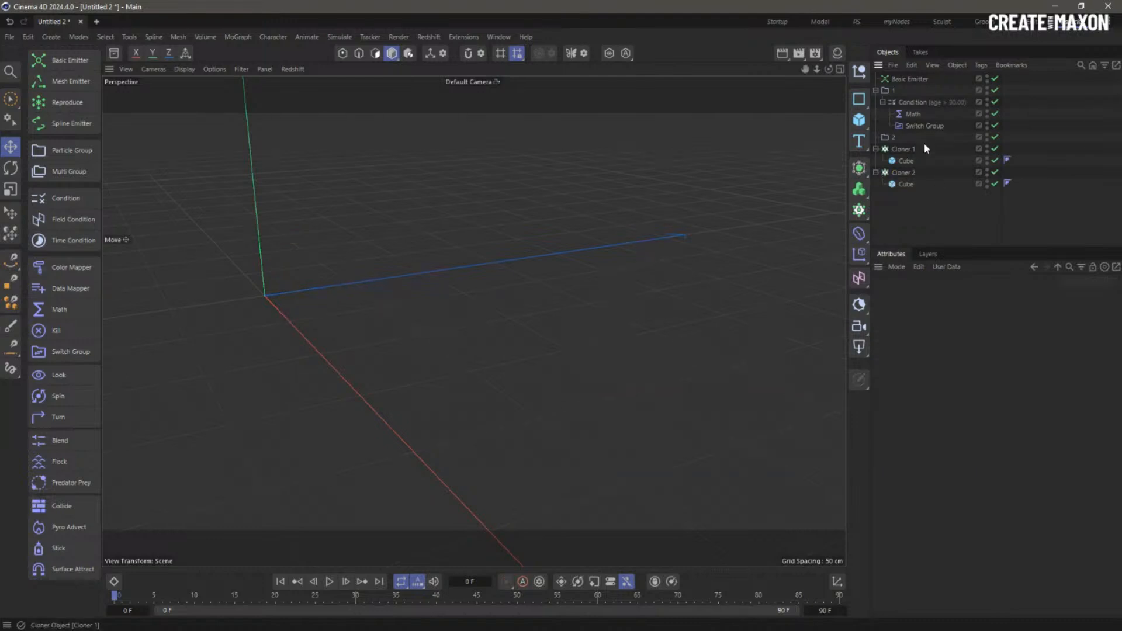
left_click(910, 172)
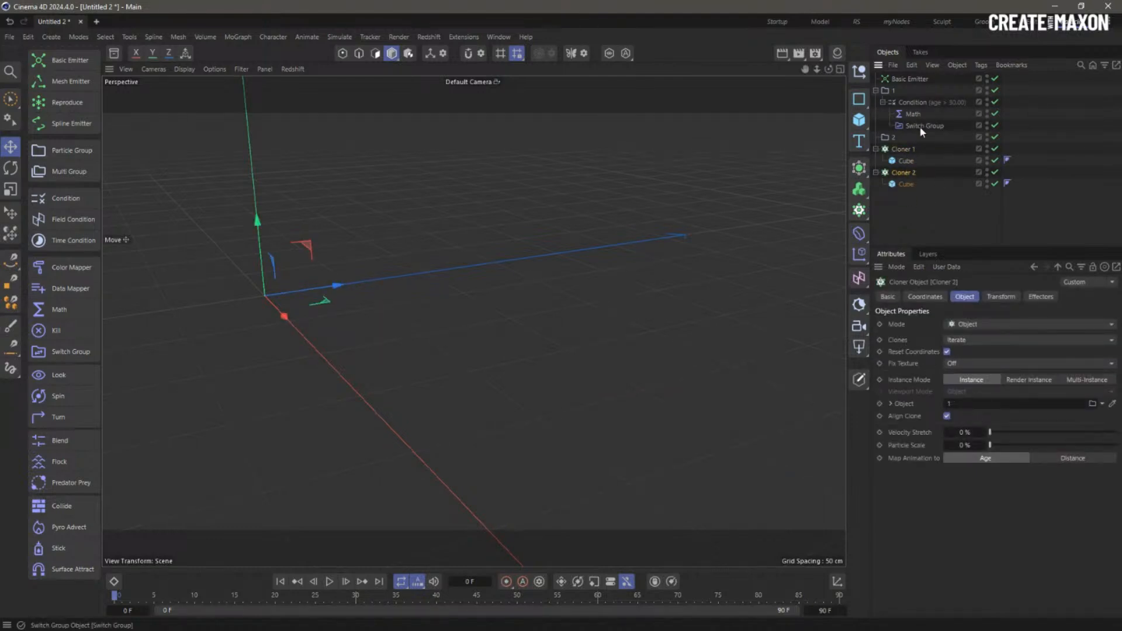
left_click_drag(896, 138, 962, 406)
- Test playback to frame 75, then disable both Cloners and their Cubes
left_click(330, 582)
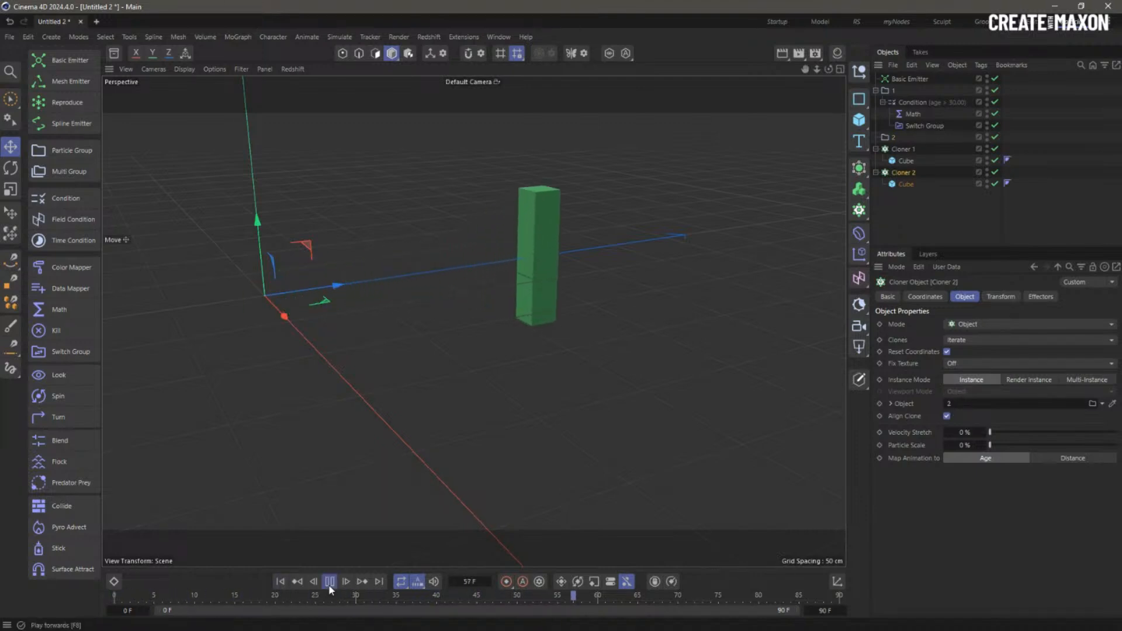
left_click(329, 581)
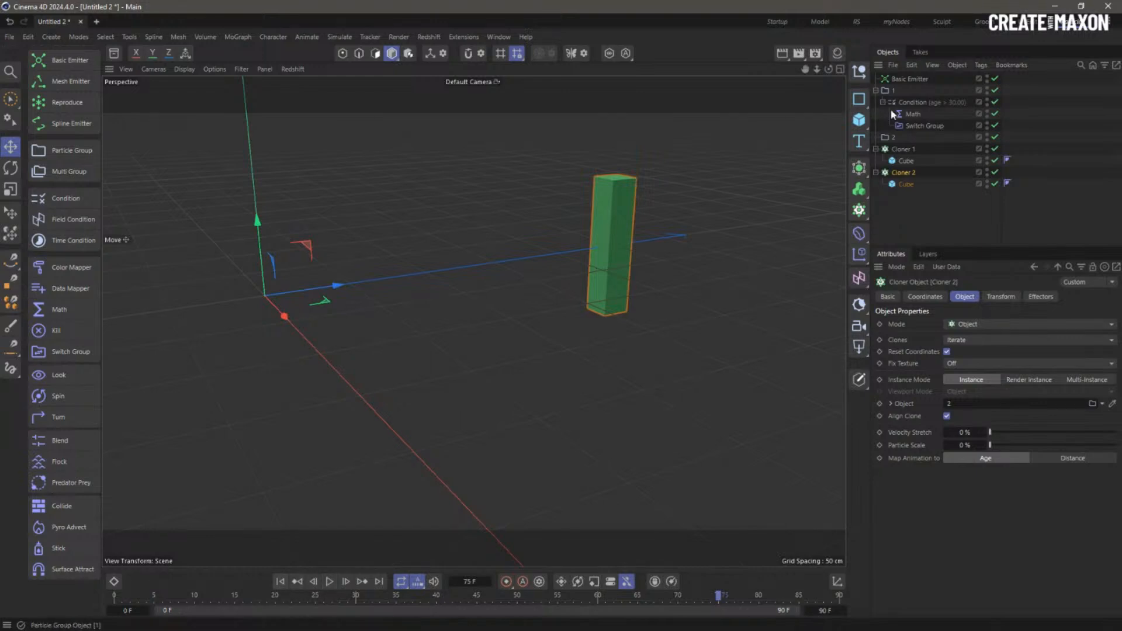
left_click(900, 150)
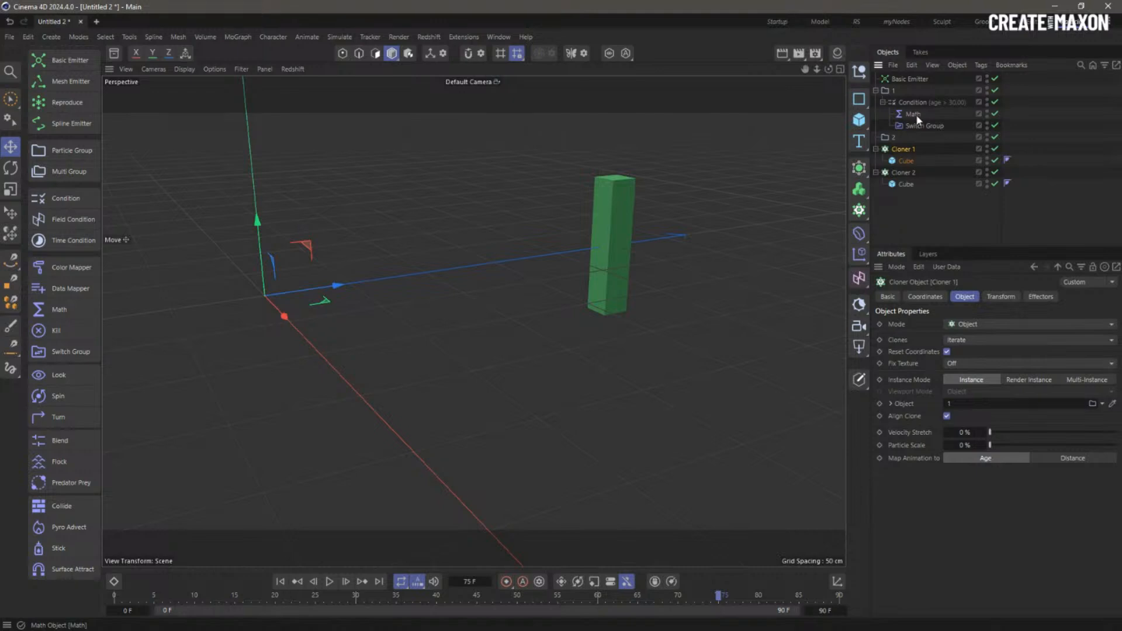
left_click_drag(995, 148, 992, 184)
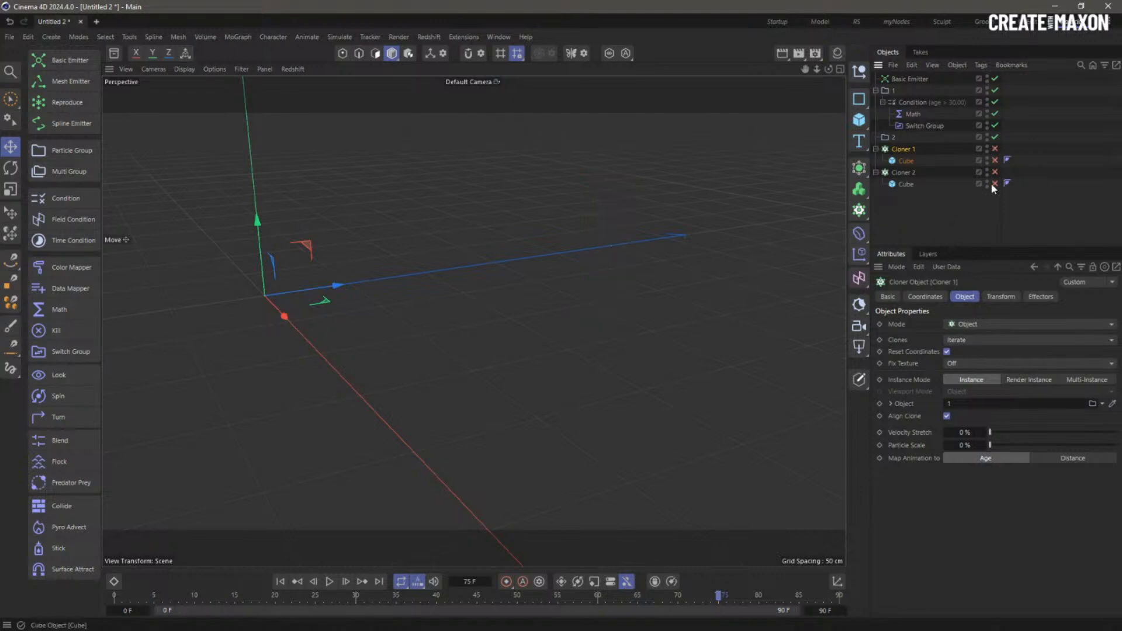
- Give particle groups 1 and 2 a Constant colour override with display size 10
left_click(888, 92)
left_click(886, 138, "ctrl")
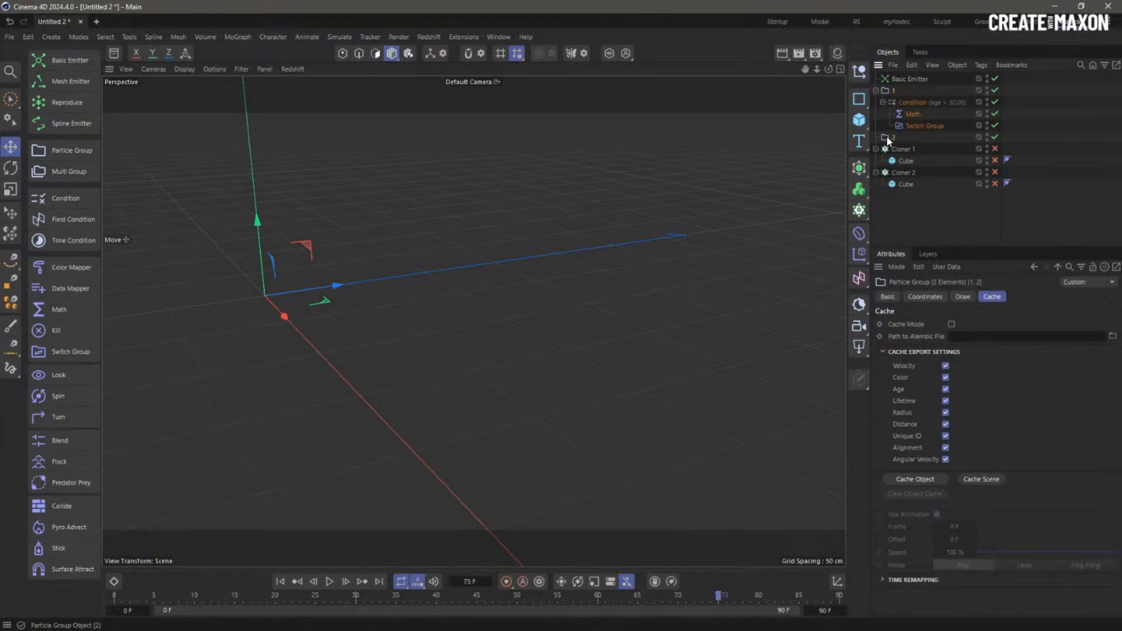
left_click(963, 296)
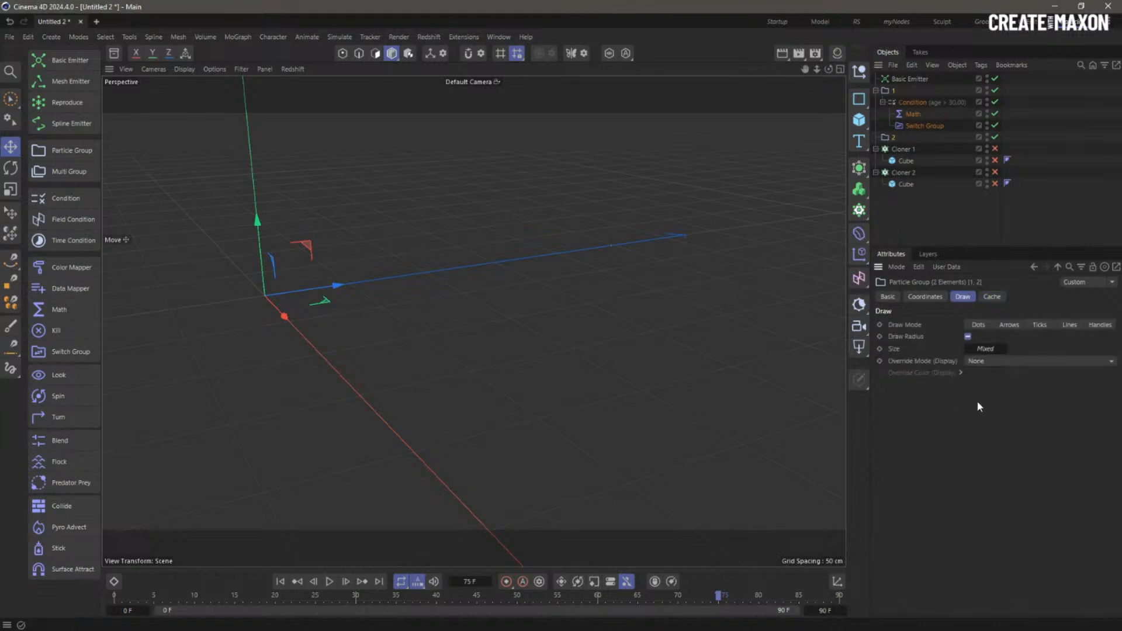
left_click(983, 364)
left_click(1001, 381)
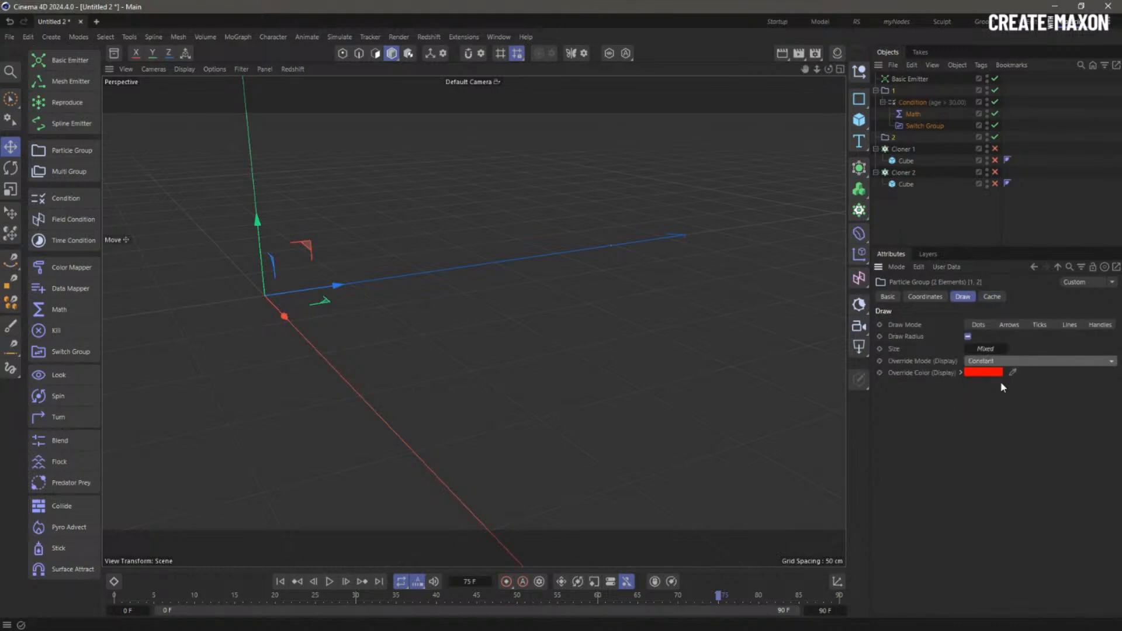
left_click(992, 350)
type("10")
key("Return")
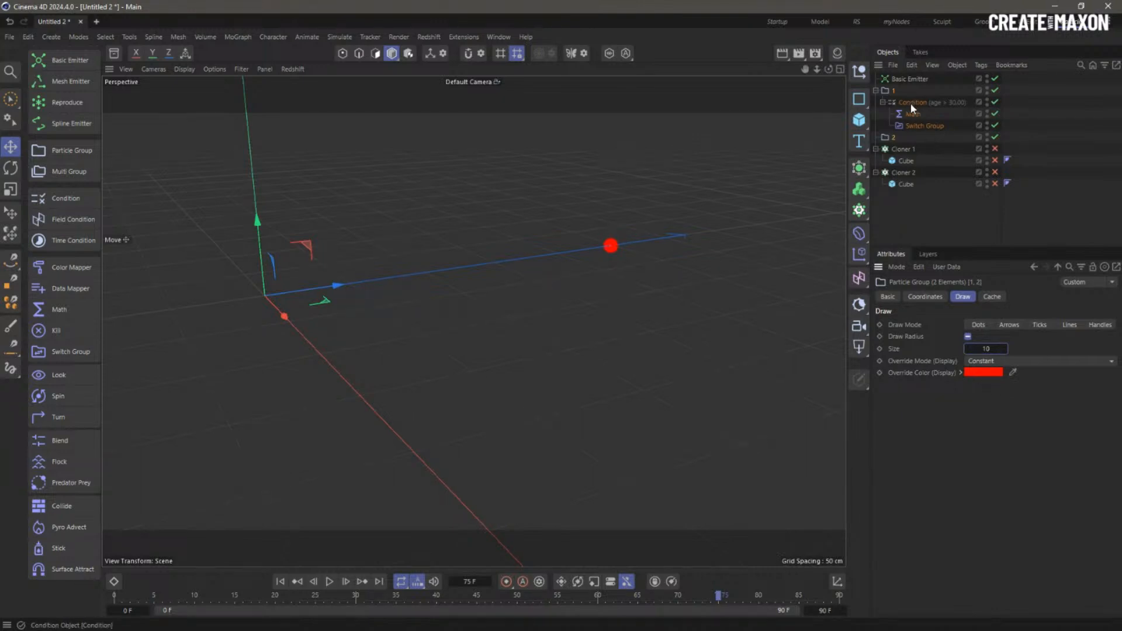
- Set group 1's Override Color to green and preview playback to frame 20
left_click(887, 90)
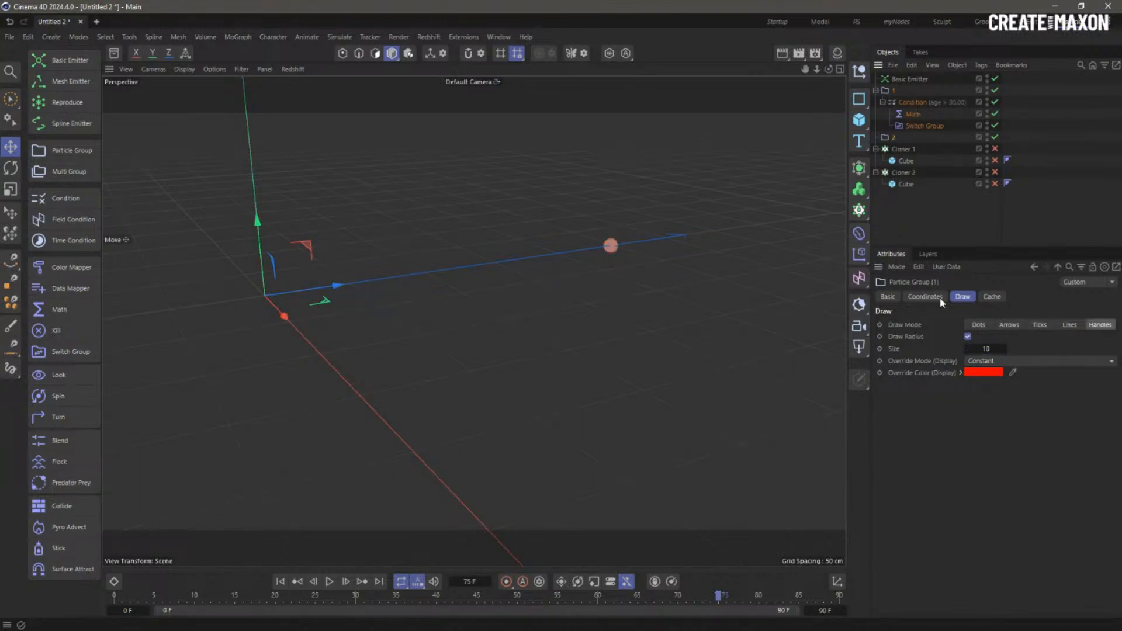
left_click(980, 375)
left_click(1047, 483)
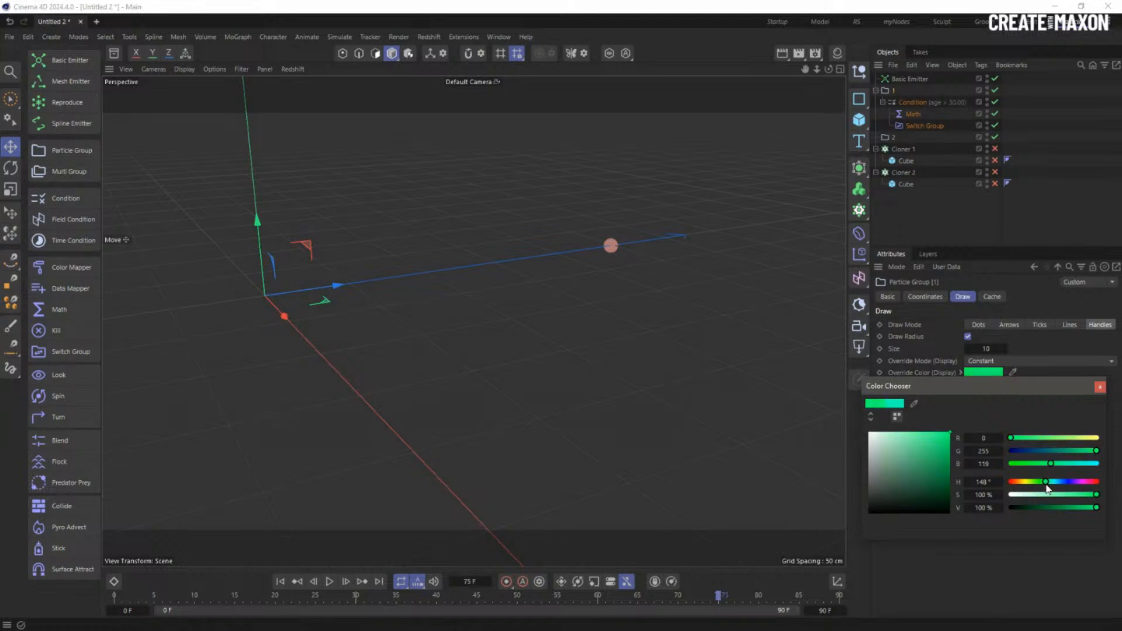
left_click_drag(1047, 487, 1045, 484)
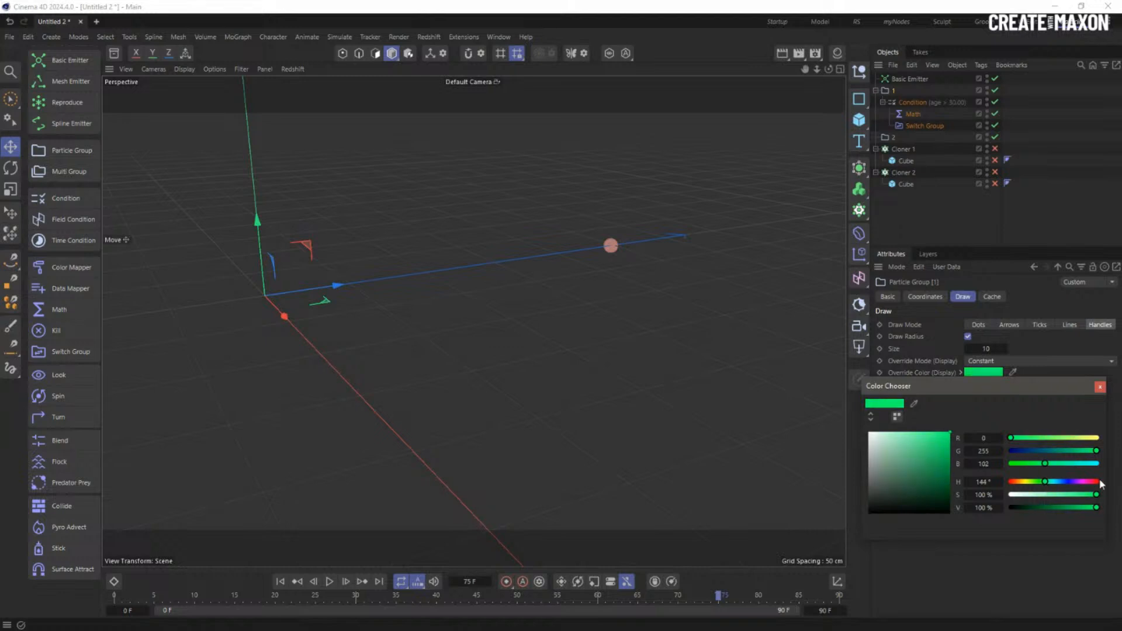
left_click(1101, 387)
left_click(281, 582)
left_click(329, 581)
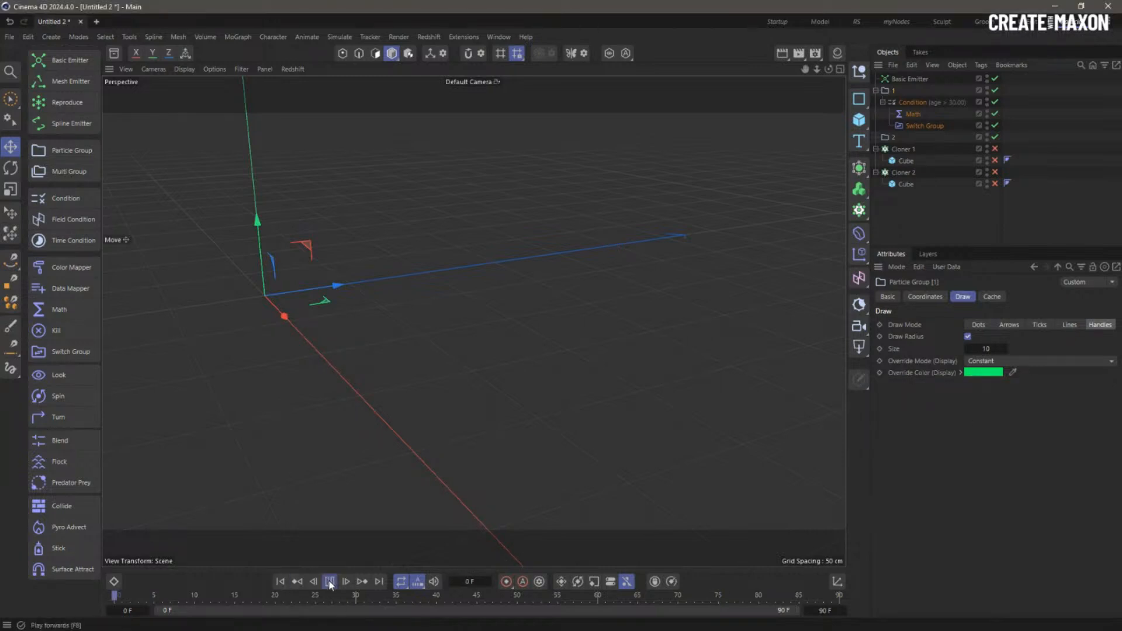
left_click(330, 582)
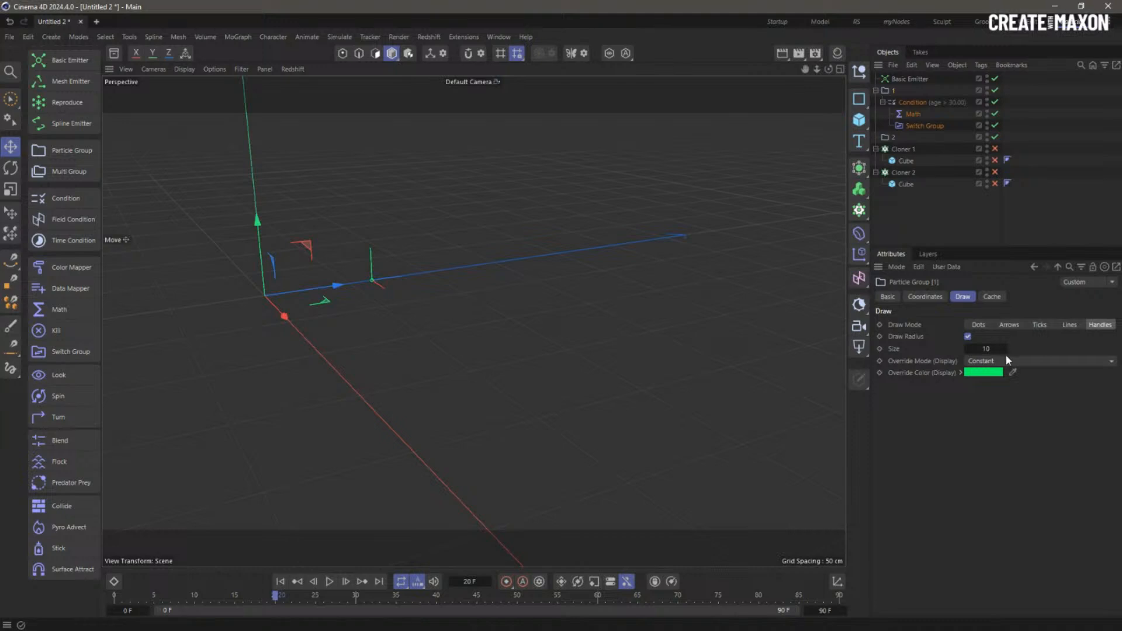
- Set group 1's Draw Mode to Dots and step the animation to frame 31
left_click(885, 140)
left_click(887, 92)
left_click(978, 324)
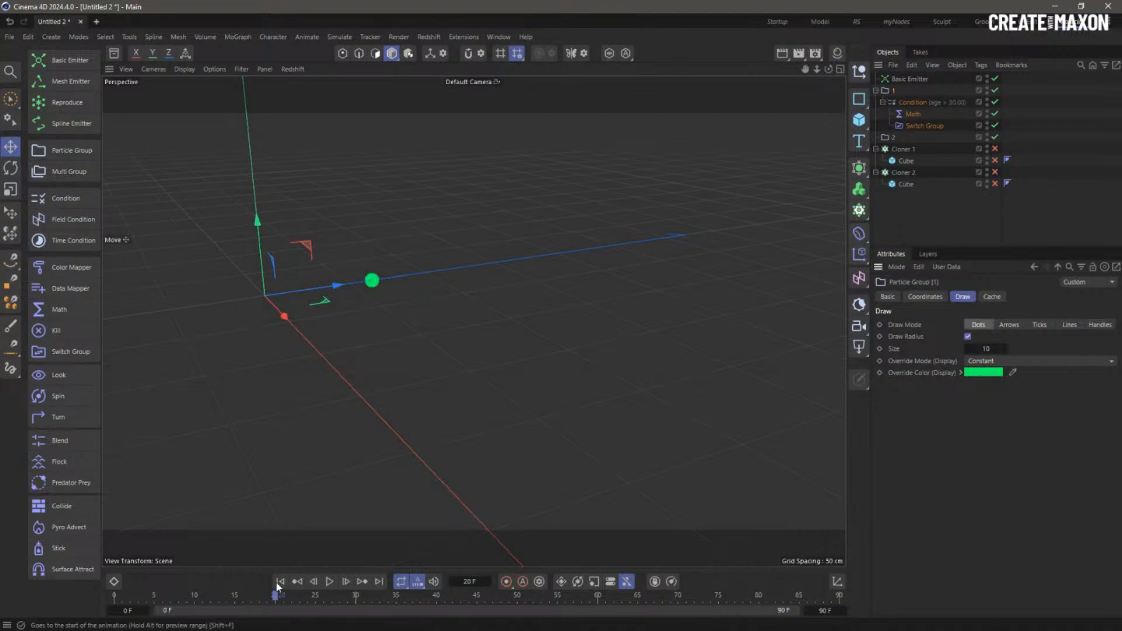
key("shift+f")
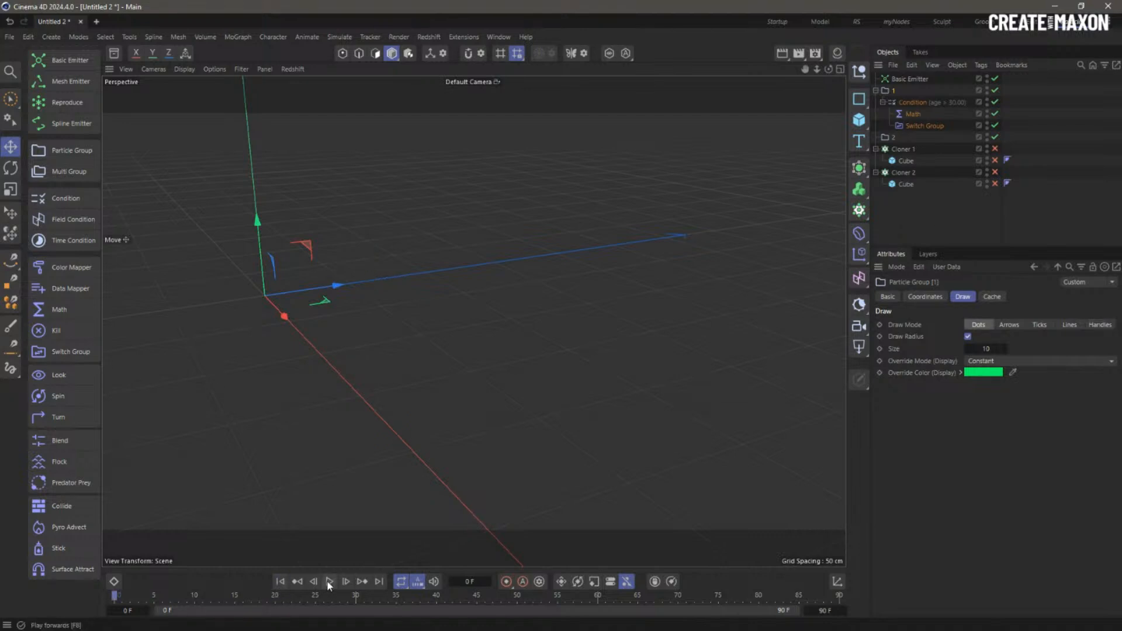
left_click(328, 582)
left_click(328, 582)
left_click(346, 582)
left_click(346, 581)
left_click(346, 582)
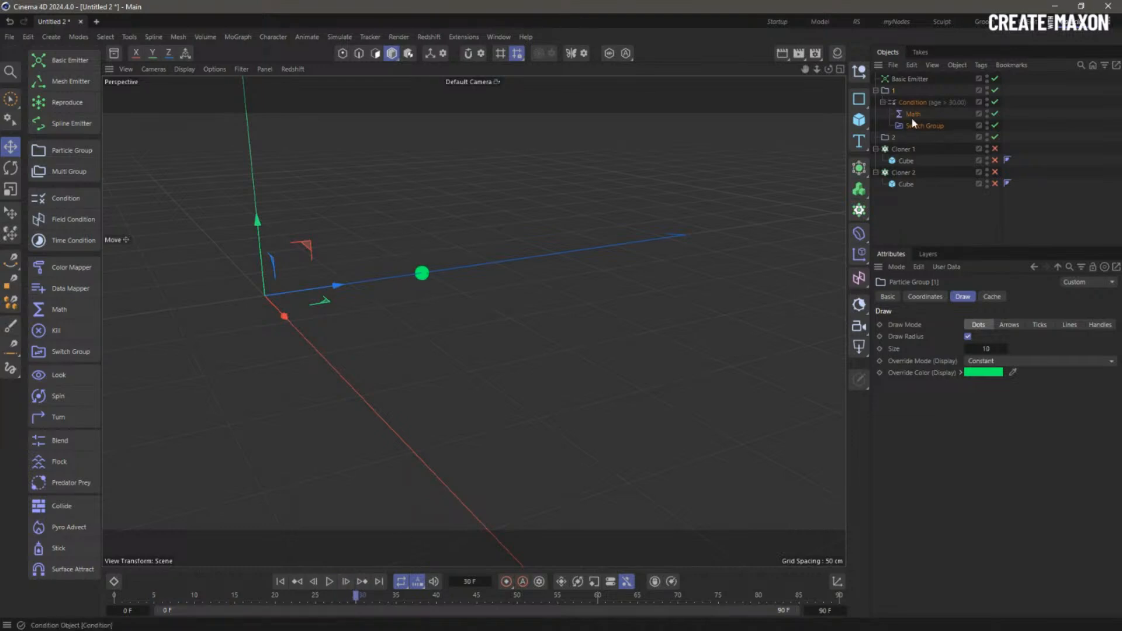
left_click(345, 582)
- Inspect particle group 2, the age Condition, Math and Cloner 2 settings at frame 31
left_click(893, 139)
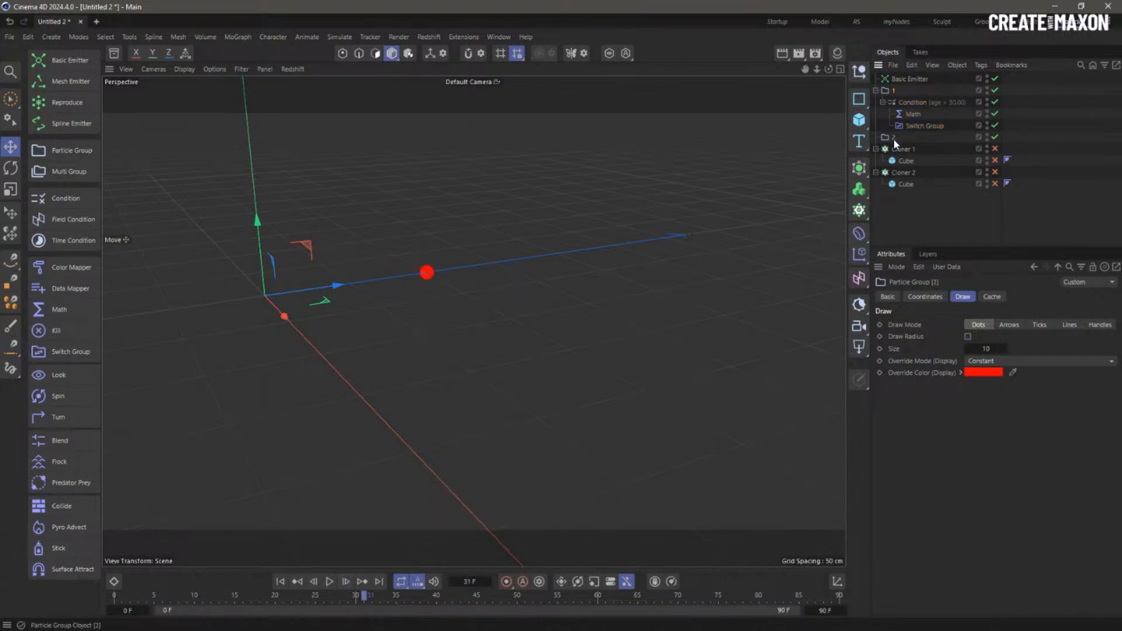
left_click(921, 103)
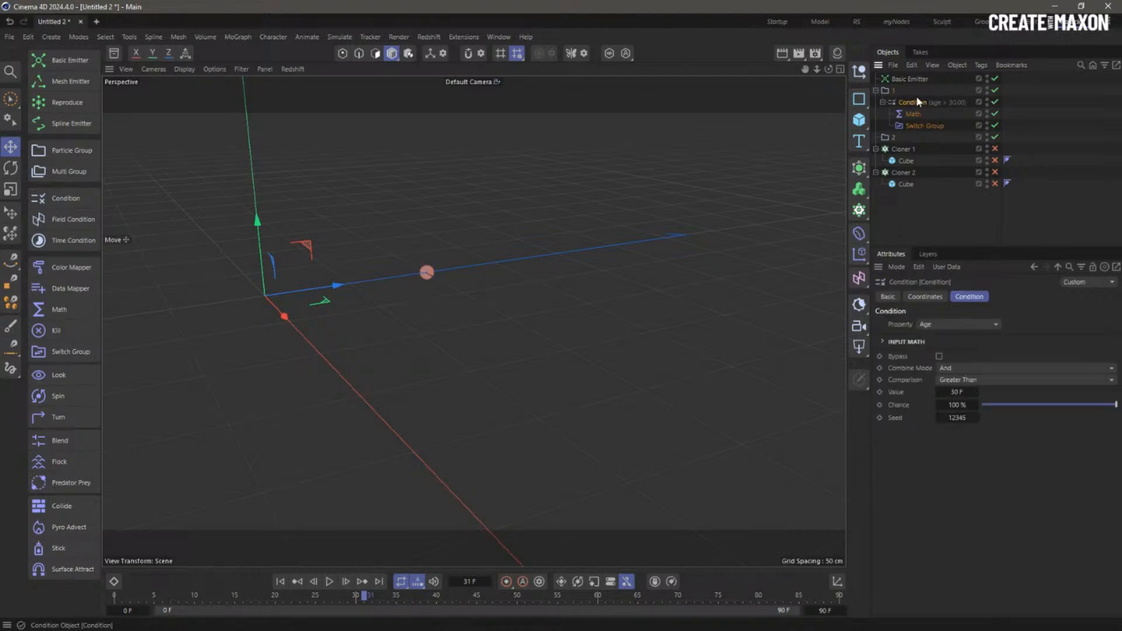
left_click(911, 114)
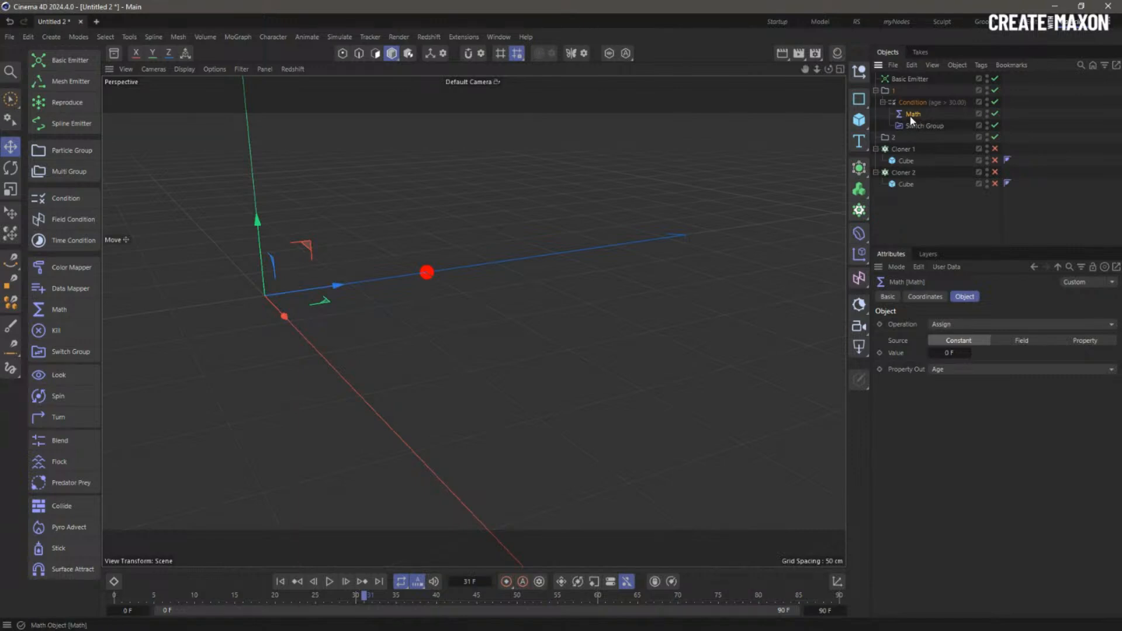
left_click(887, 138)
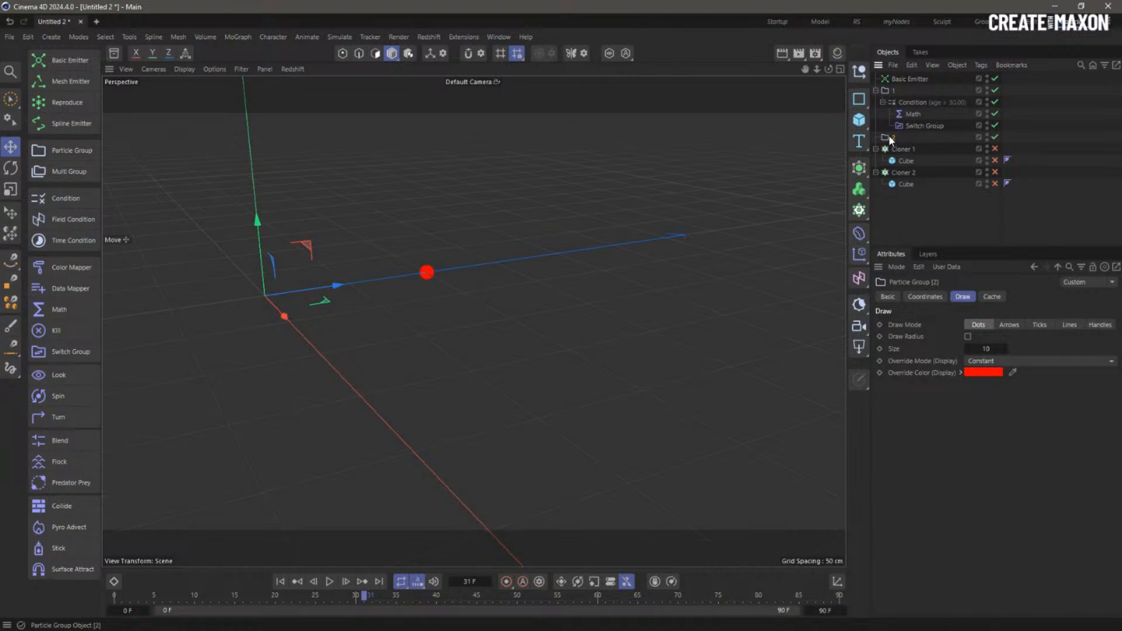
left_click(911, 174)
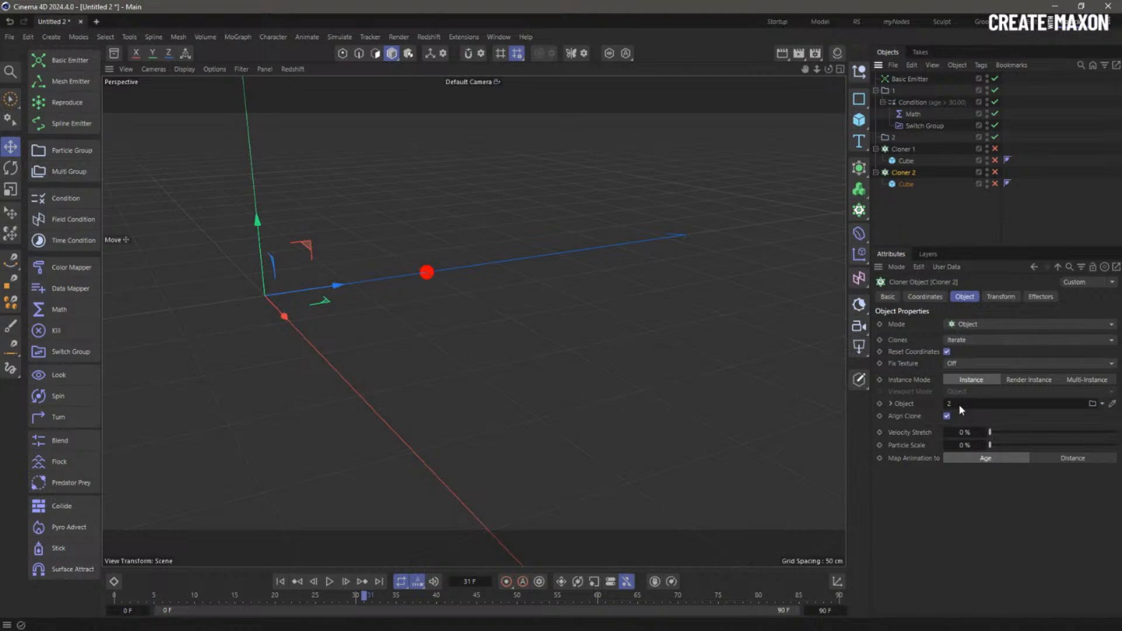
- Switch on both Cloners and Cubes, then play from frame 0 to frame 84
left_click_drag(996, 150, 995, 185)
left_click(990, 212)
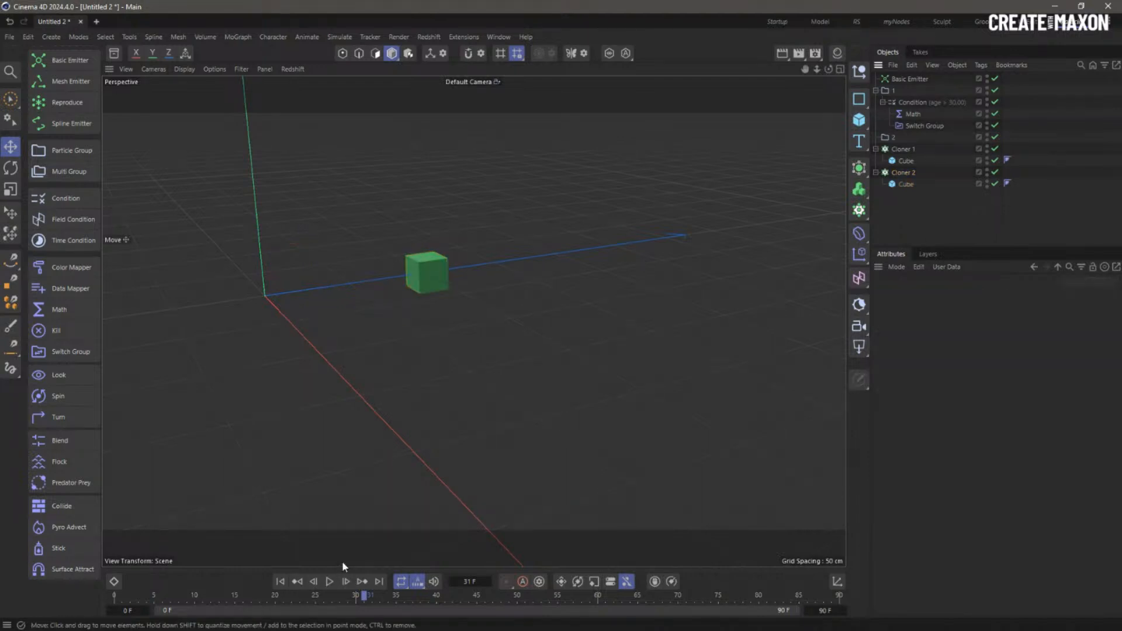
left_click(280, 582)
left_click(330, 582)
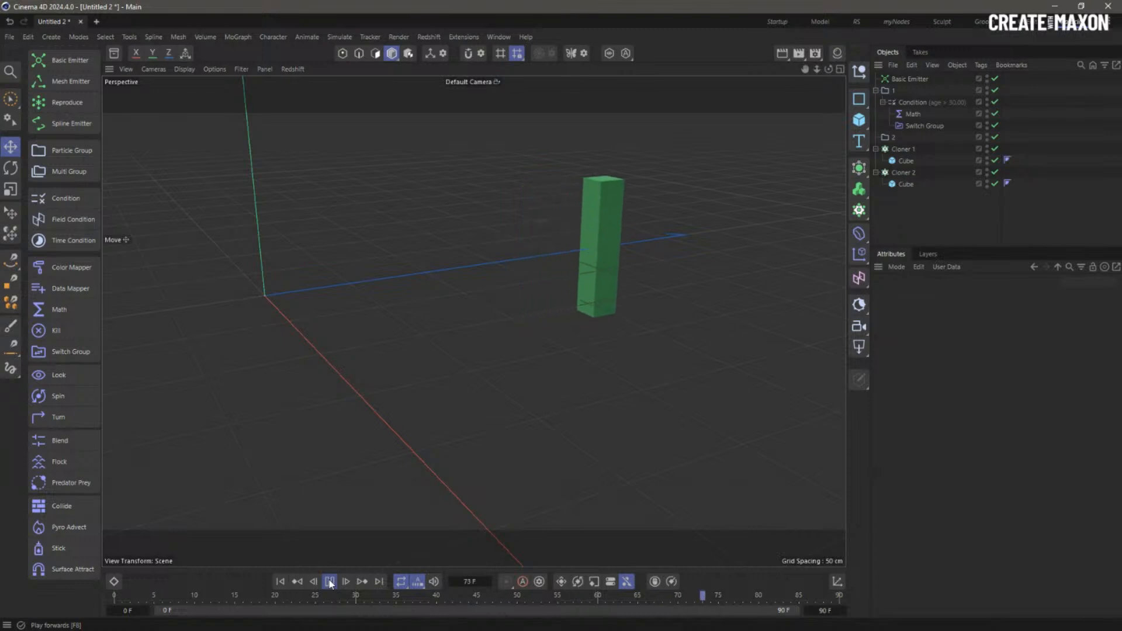
left_click(330, 581)
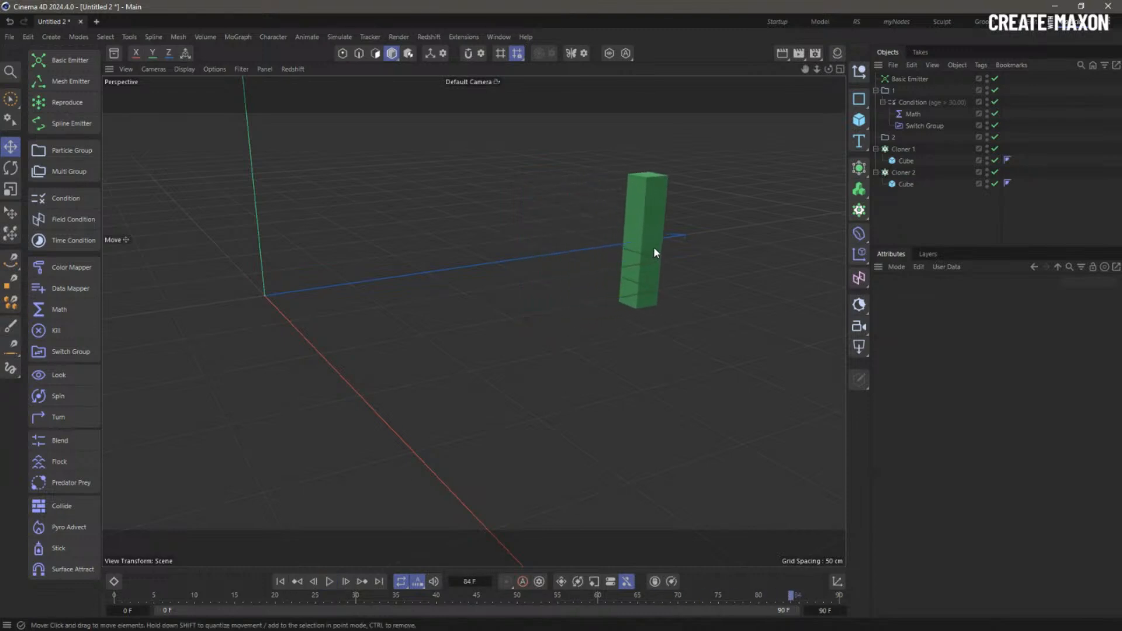
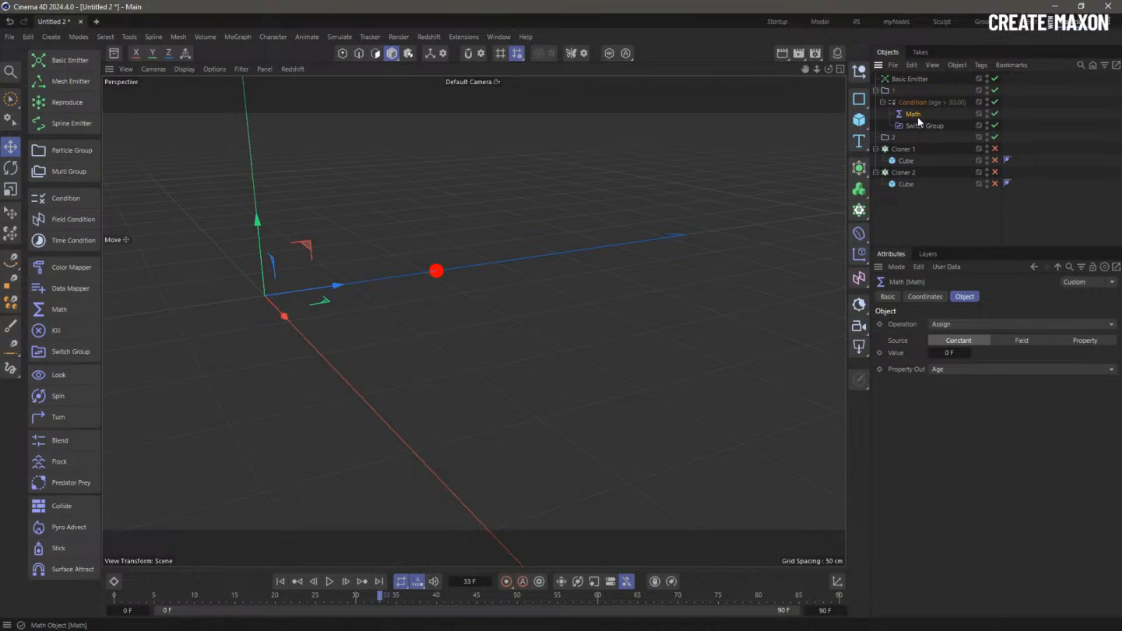
- Check the Switch Group, then show the red Draw settings of particle group 2
left_click(927, 125)
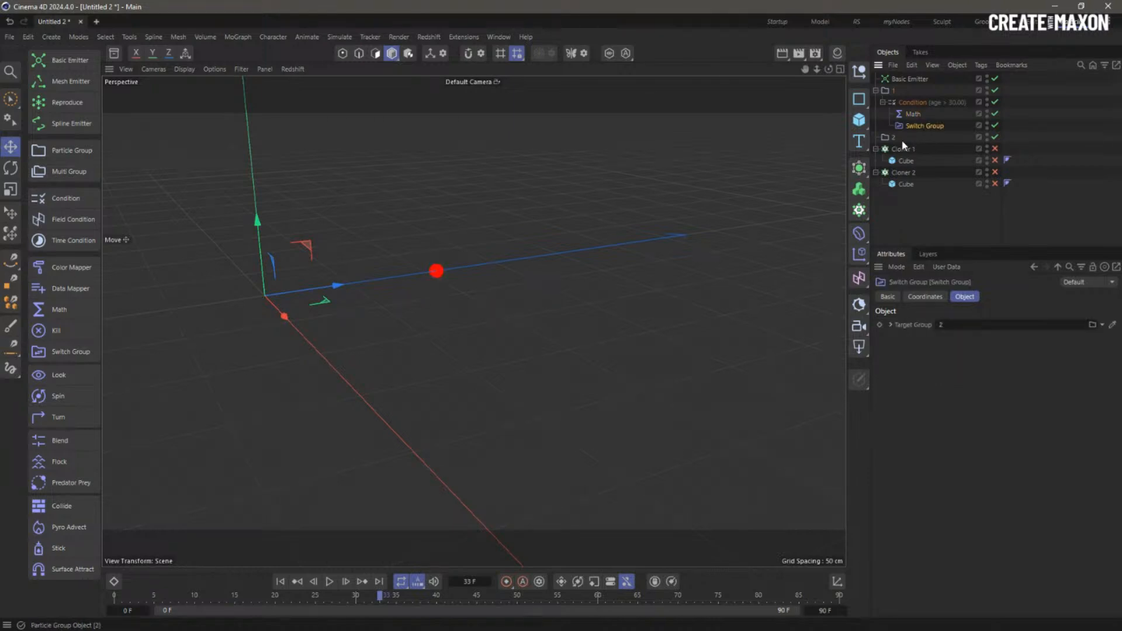
left_click(886, 139)
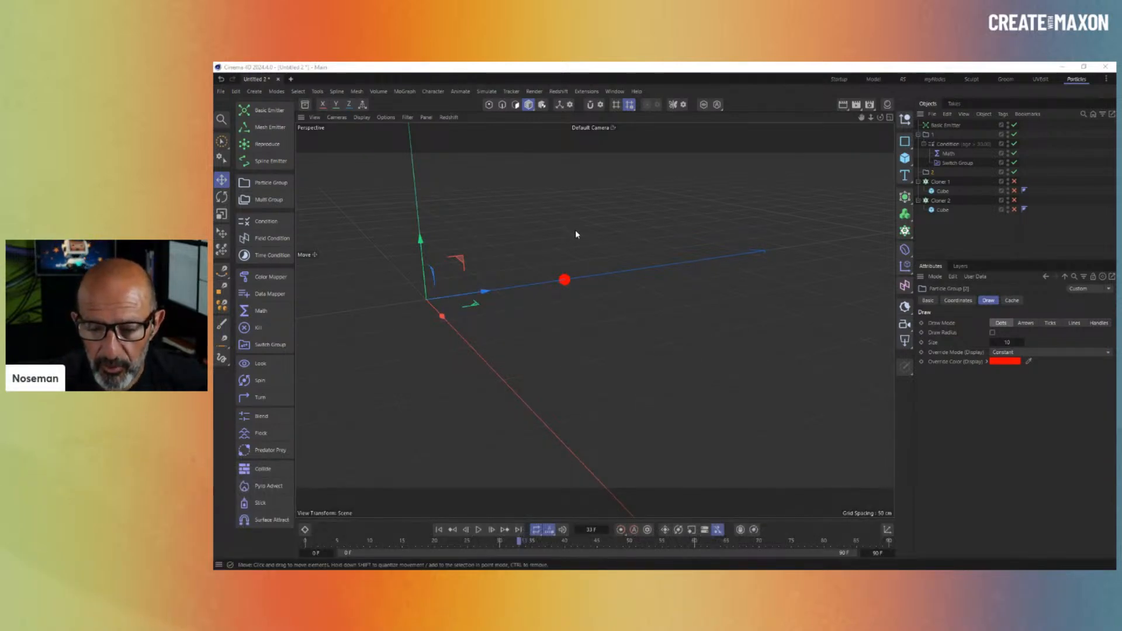
- Orbit the battle scene, review Cloner 1's settings, and create a new empty document
left_click_drag(575, 231, 601, 254)
key("ctrl+z")
middle_click_drag(601, 254, 666, 304, "alt")
left_click_drag(636, 284, 644, 292, "alt")
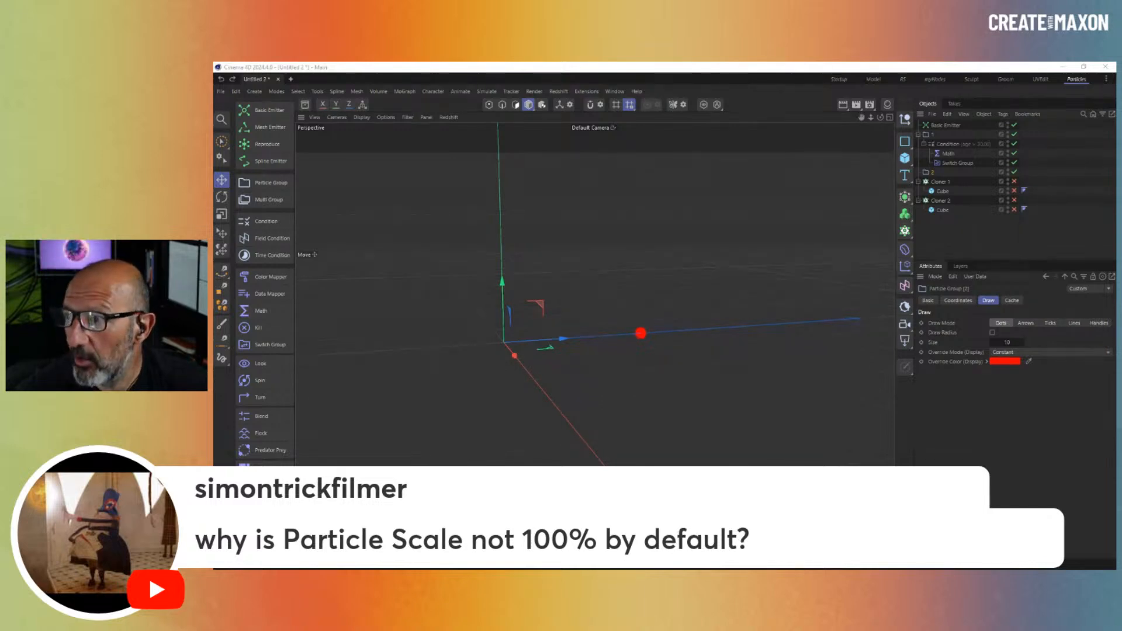
left_click(944, 182)
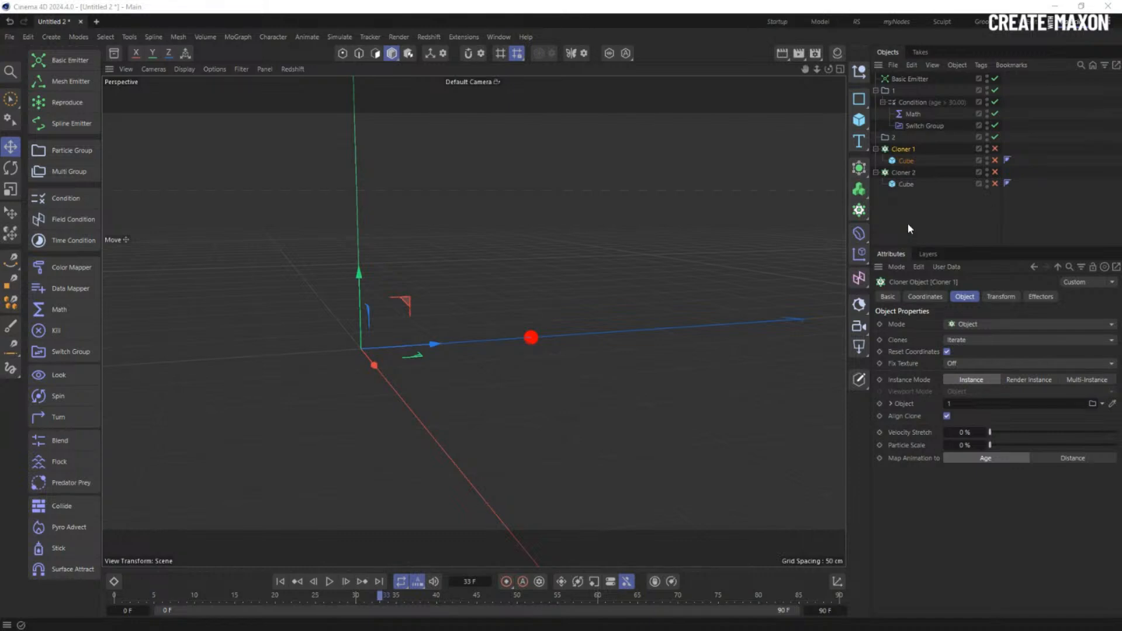
key("ctrl+n")
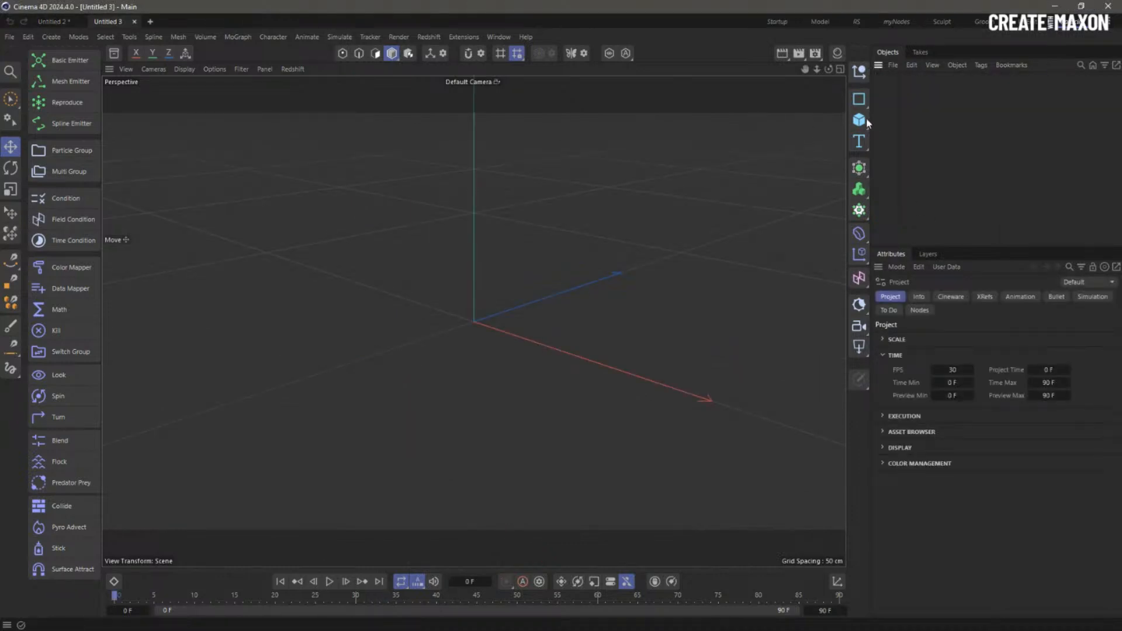
- Add a Basic Emitter set to Shot emission, Sphere shape and 0 cm speed
left_click_drag(858, 120, 997, 185)
left_click(58, 60)
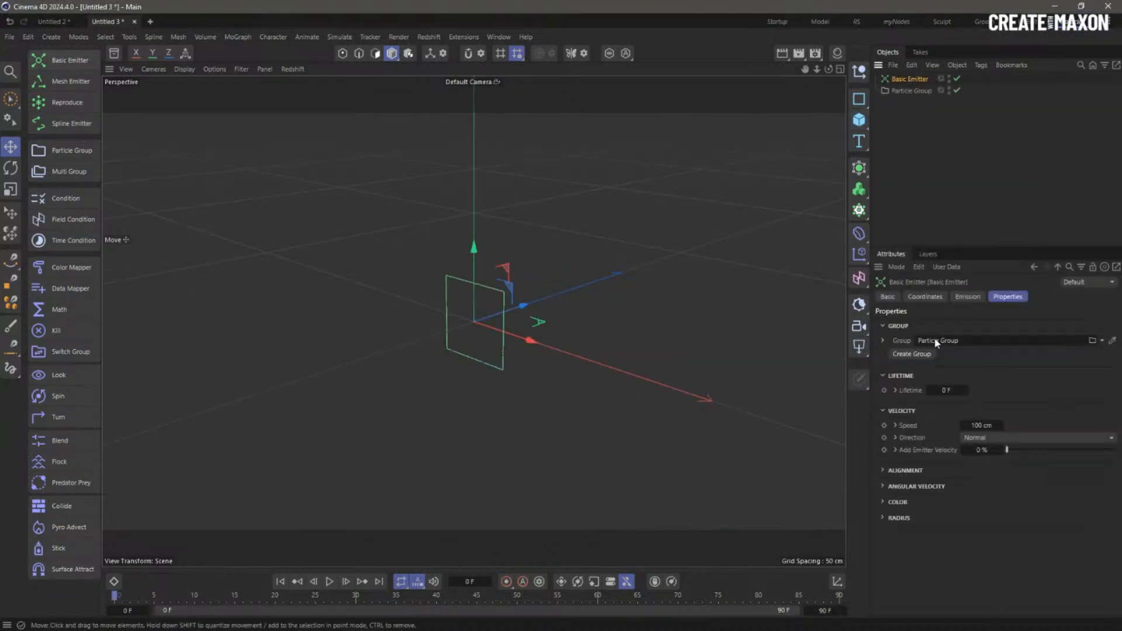
left_click(967, 296)
left_click(964, 378)
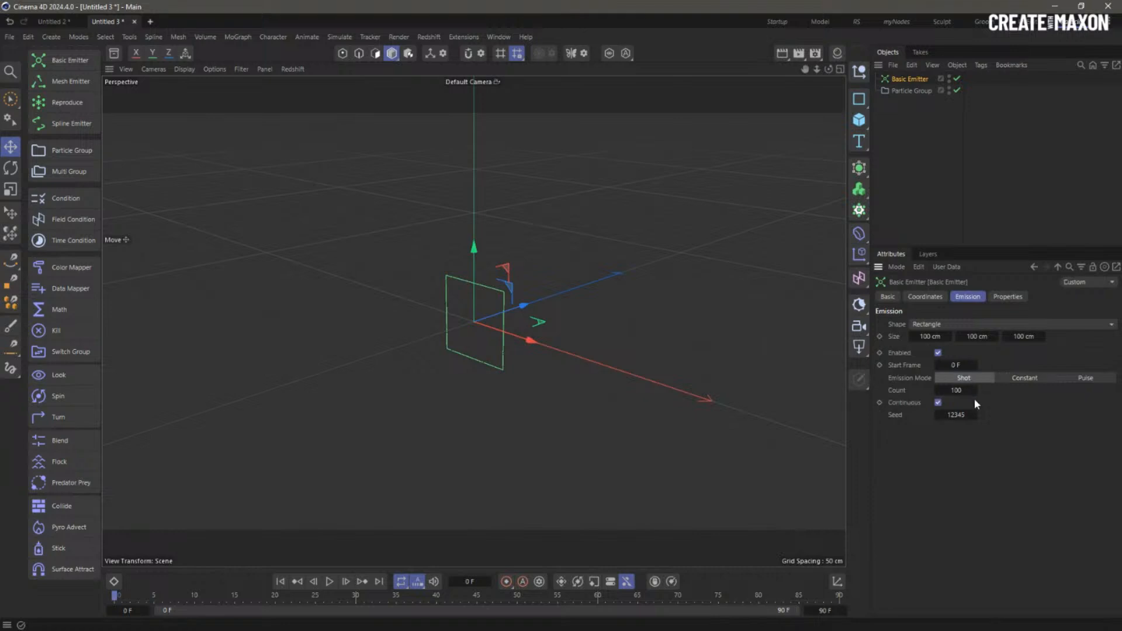
left_click(953, 323)
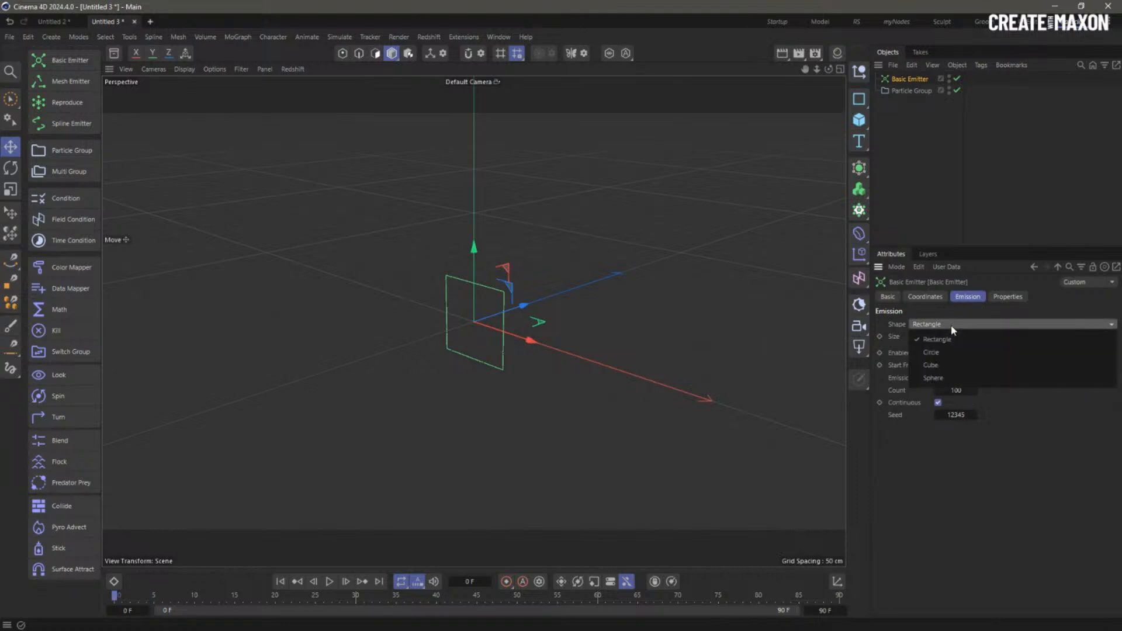
left_click(956, 377)
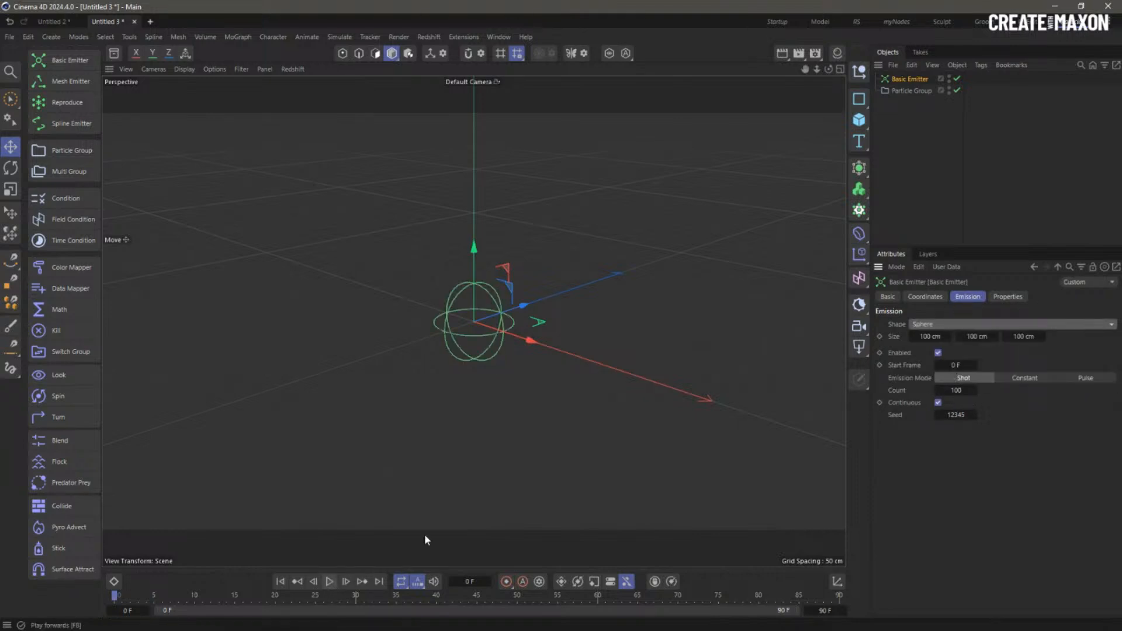
left_click(1007, 297)
left_click(988, 425)
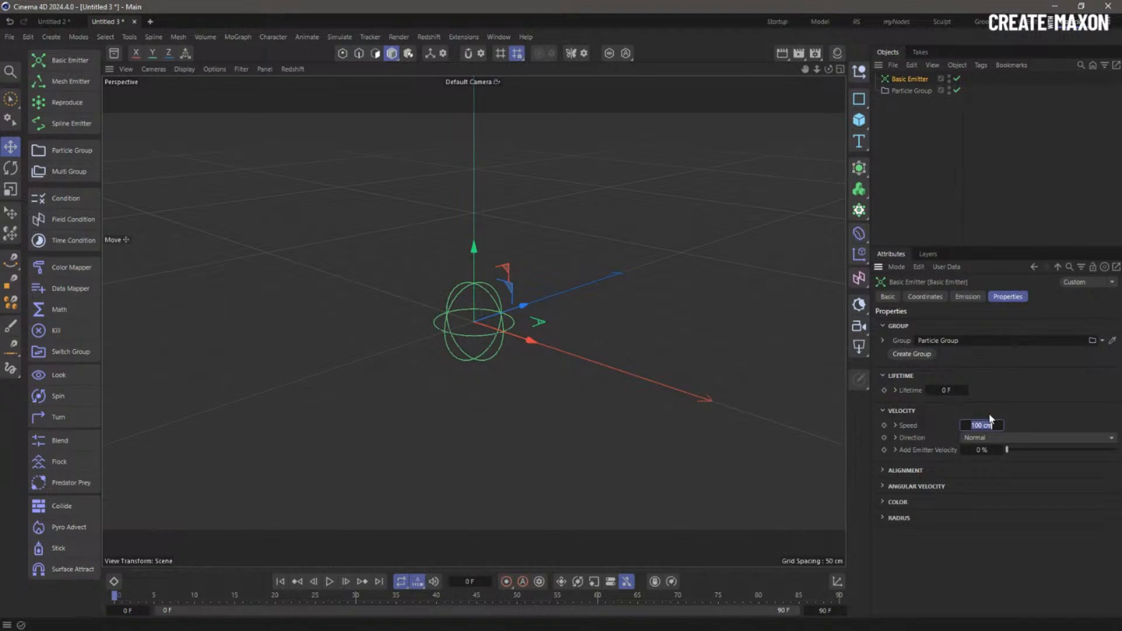
key("Return")
- Test playback, rewind, and set the animation end frame to 900
left_click(330, 582)
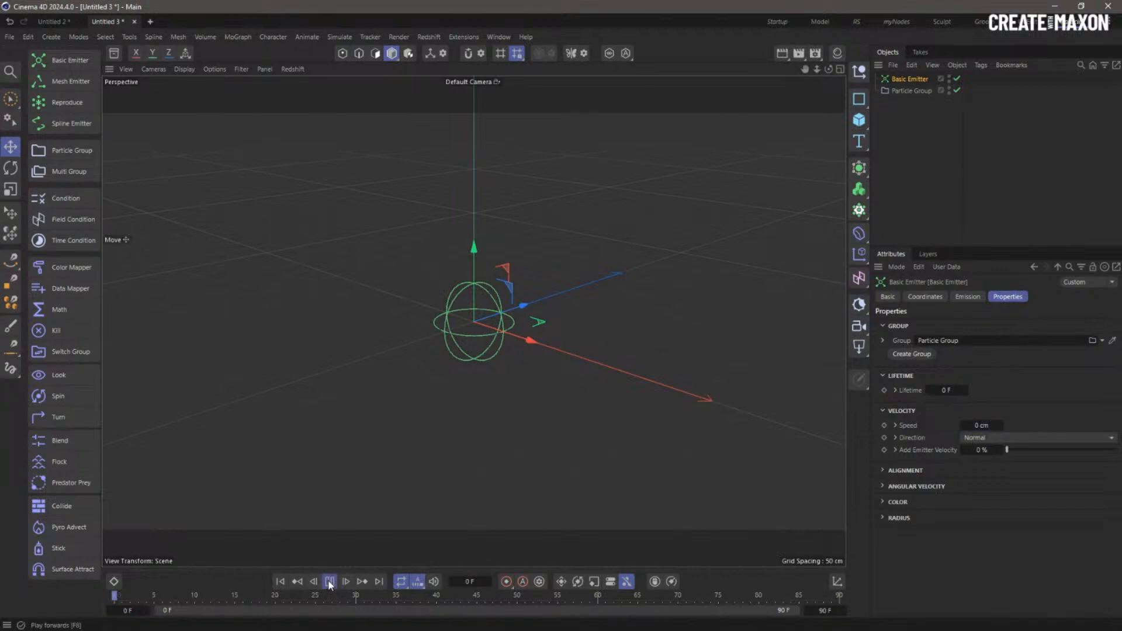
left_click(330, 583)
left_click(279, 583)
left_click(830, 611)
type("900")
key("Return")
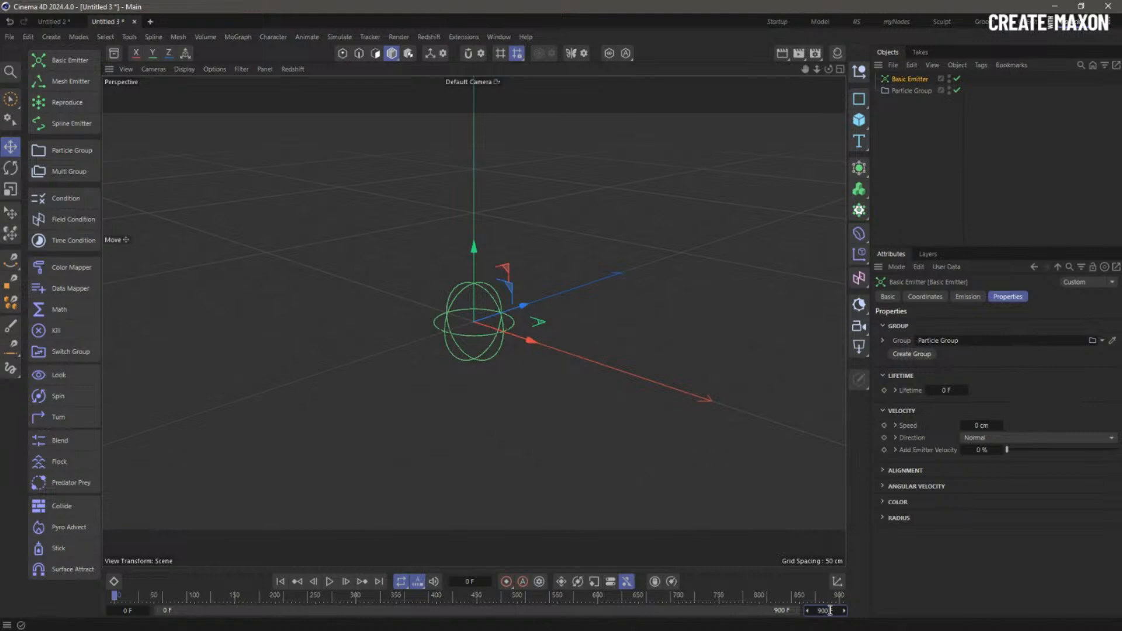
- Add a Cloner and a Sphere with a 10 cm radius
left_click(860, 211)
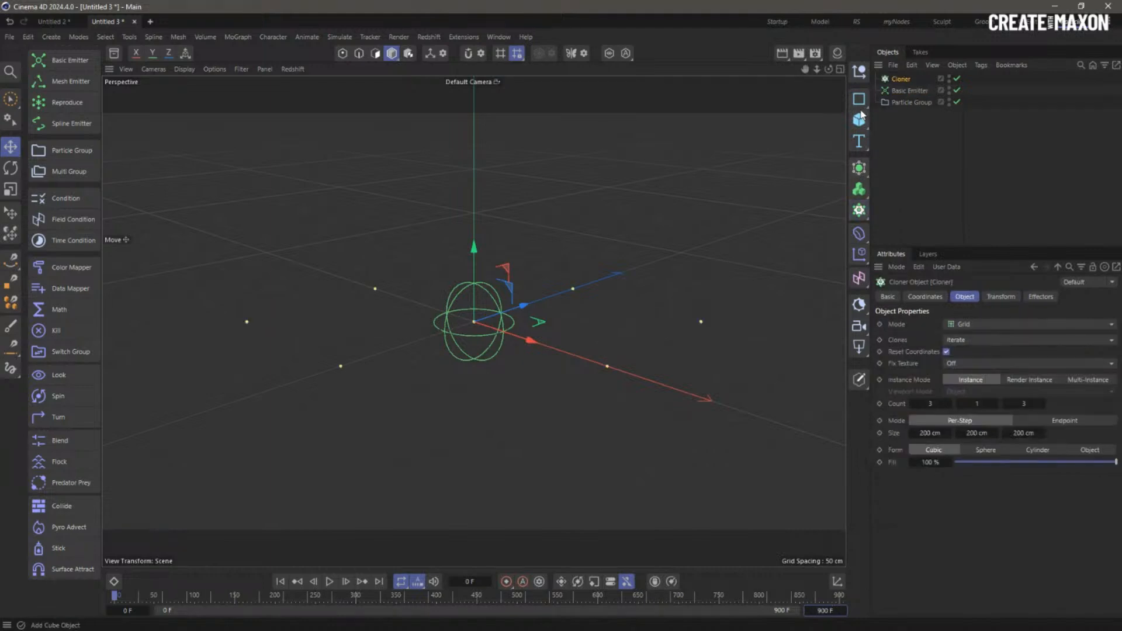
left_click(859, 120)
left_click(962, 183)
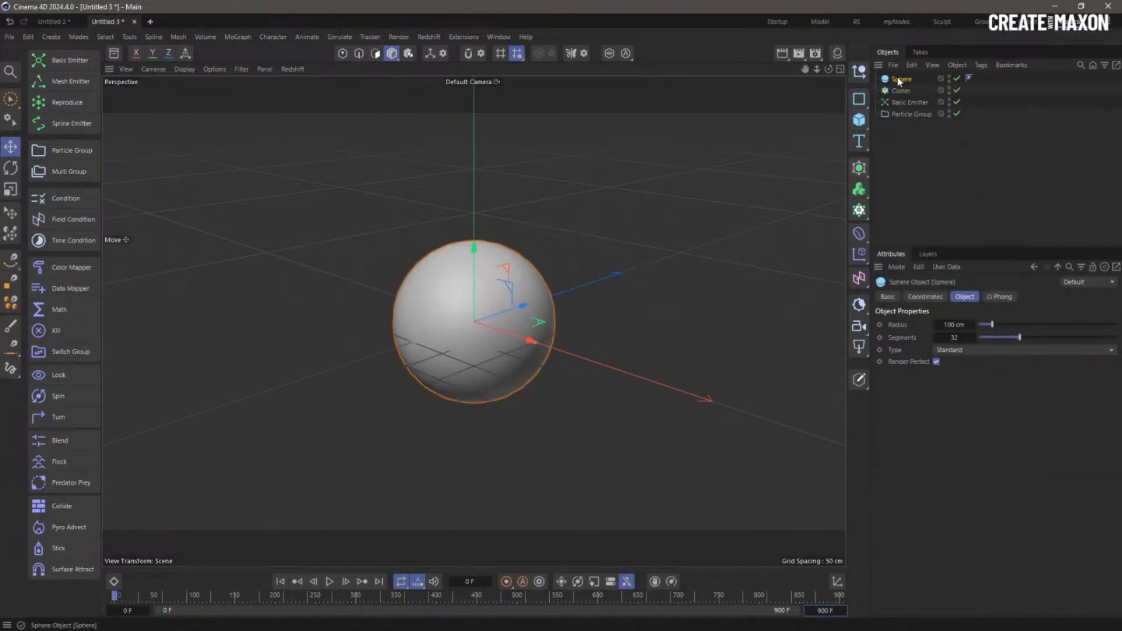
double_click(958, 325)
type("10")
key("Return")
- Nest the Sphere under the Cloner in Object mode using the Particle Group, then play
left_click_drag(908, 77, 916, 124)
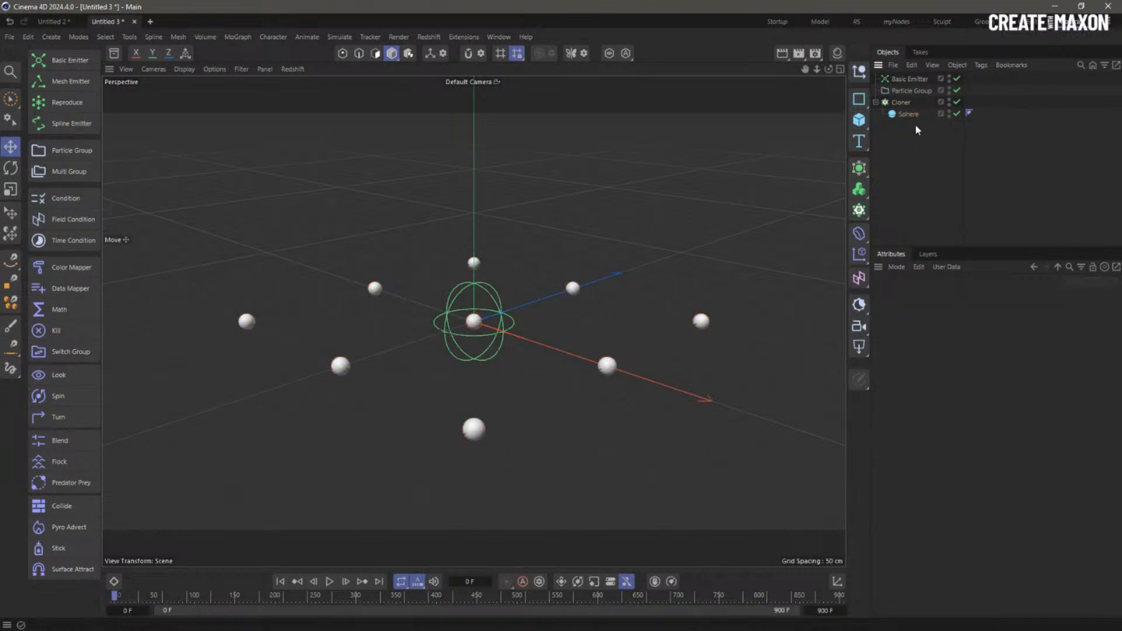
left_click(990, 324)
left_click(989, 340)
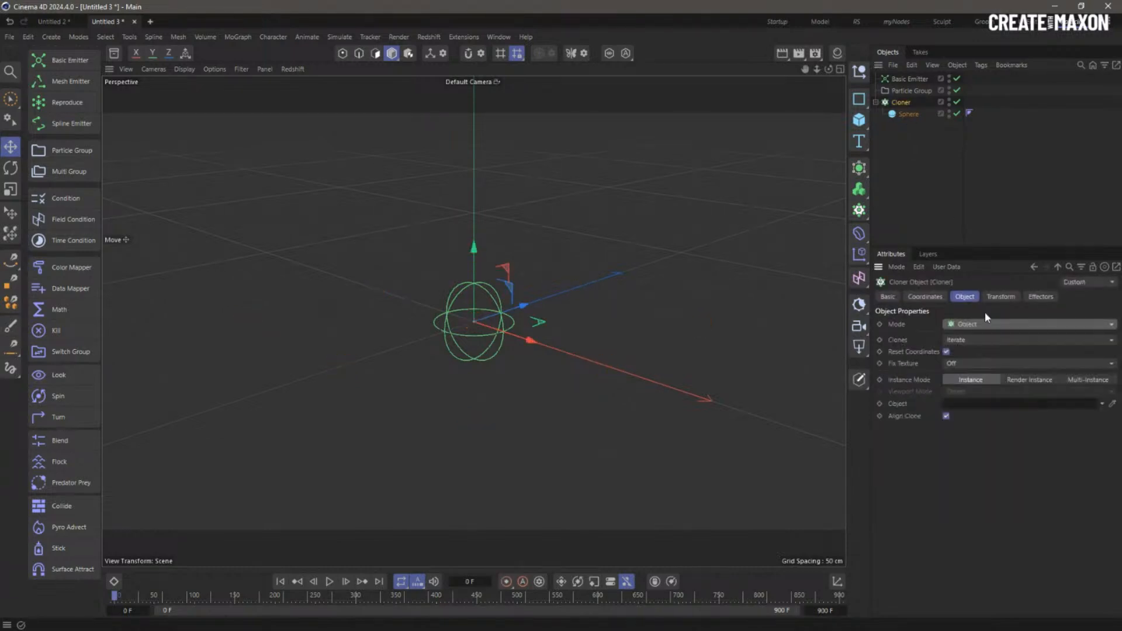
left_click_drag(912, 91, 976, 410)
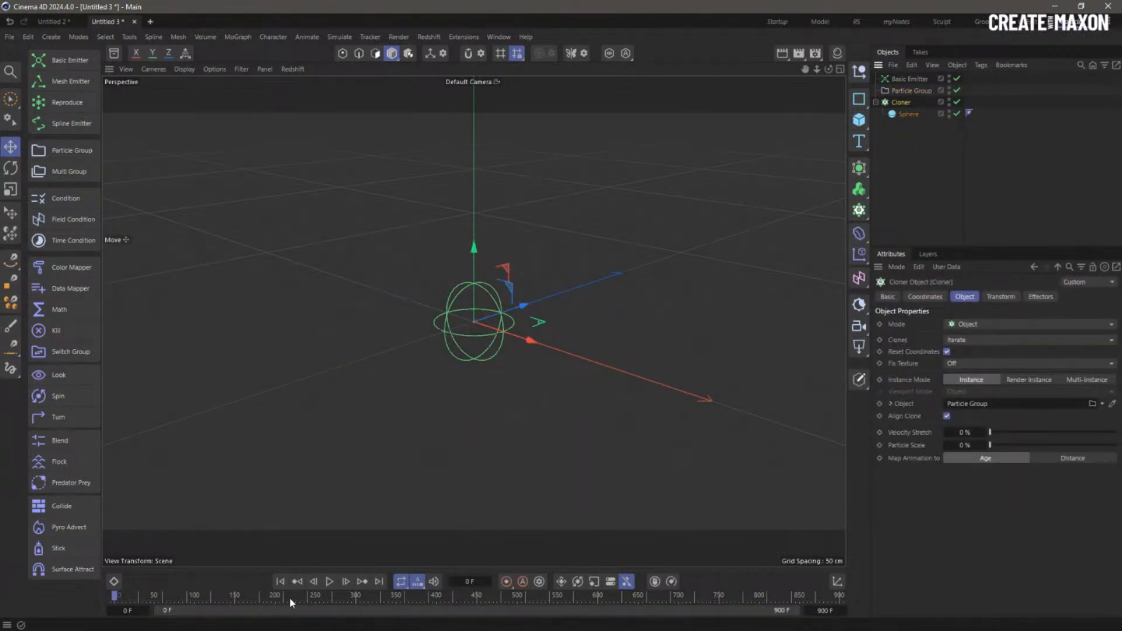
left_click(329, 581)
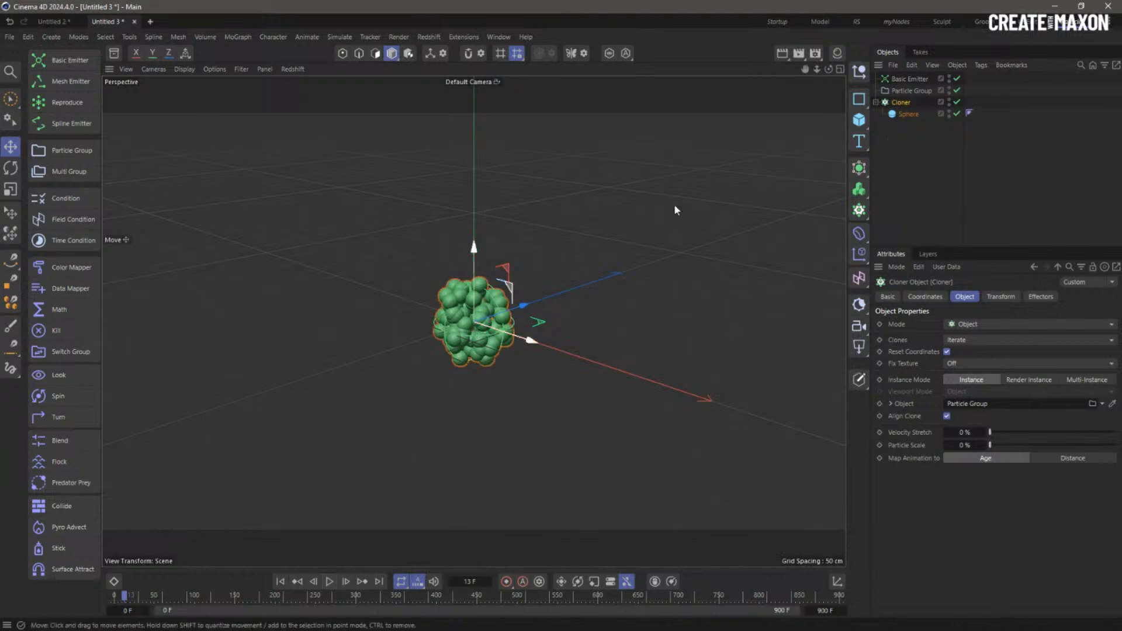
- Add a Push Apart effector with a 10 cm radius and replay from the start
left_click(238, 37)
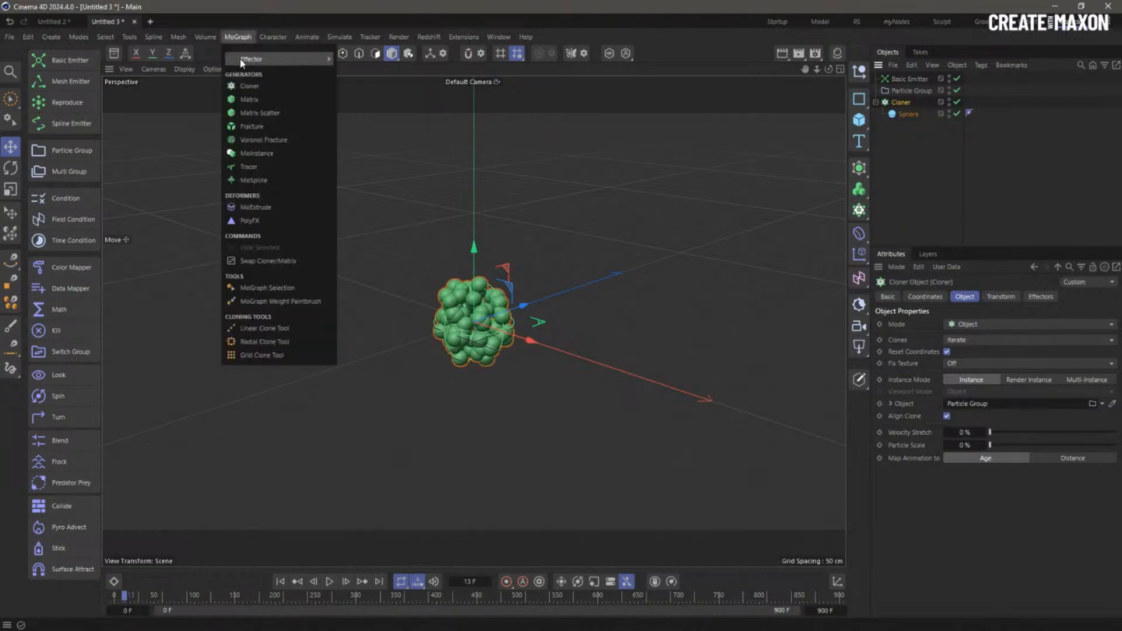
mouse_move(240, 60)
left_click(377, 124)
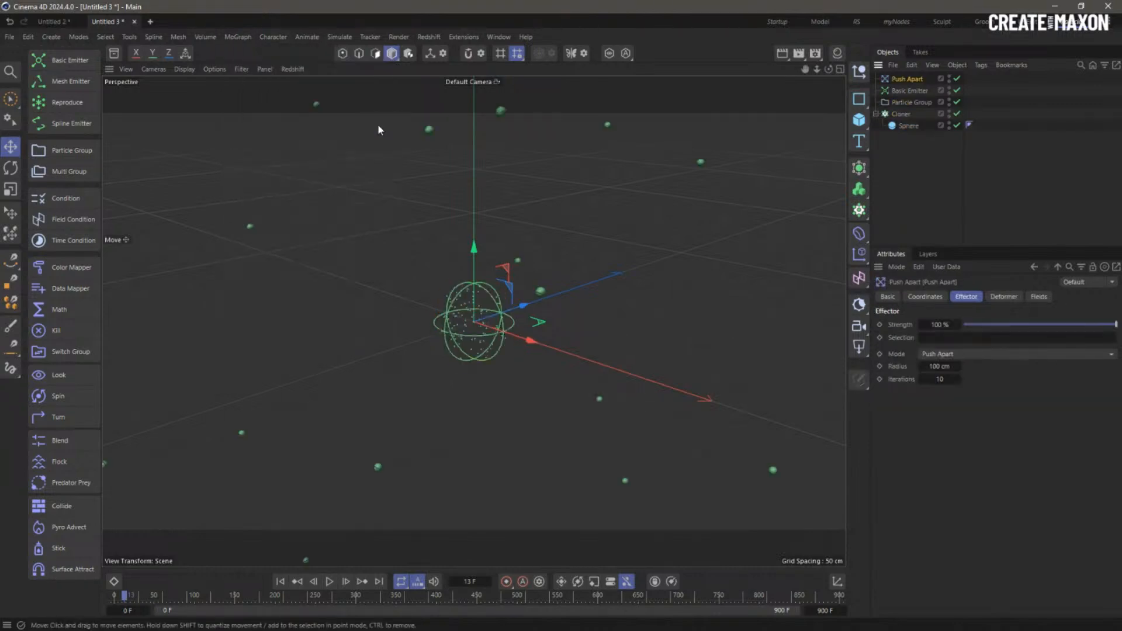
double_click(940, 367)
type("10")
key("Return")
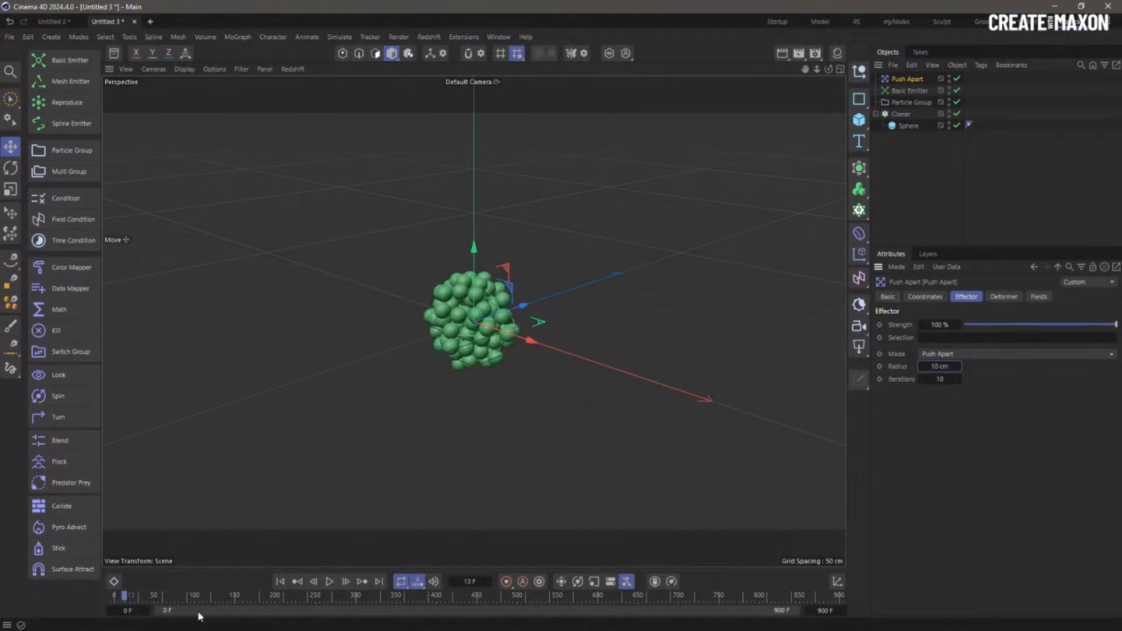
left_click(280, 581)
left_click(329, 581)
- Set the Basic Emitter speed to 14 cm, replay the simulation, and check the Cloner
left_click(913, 91)
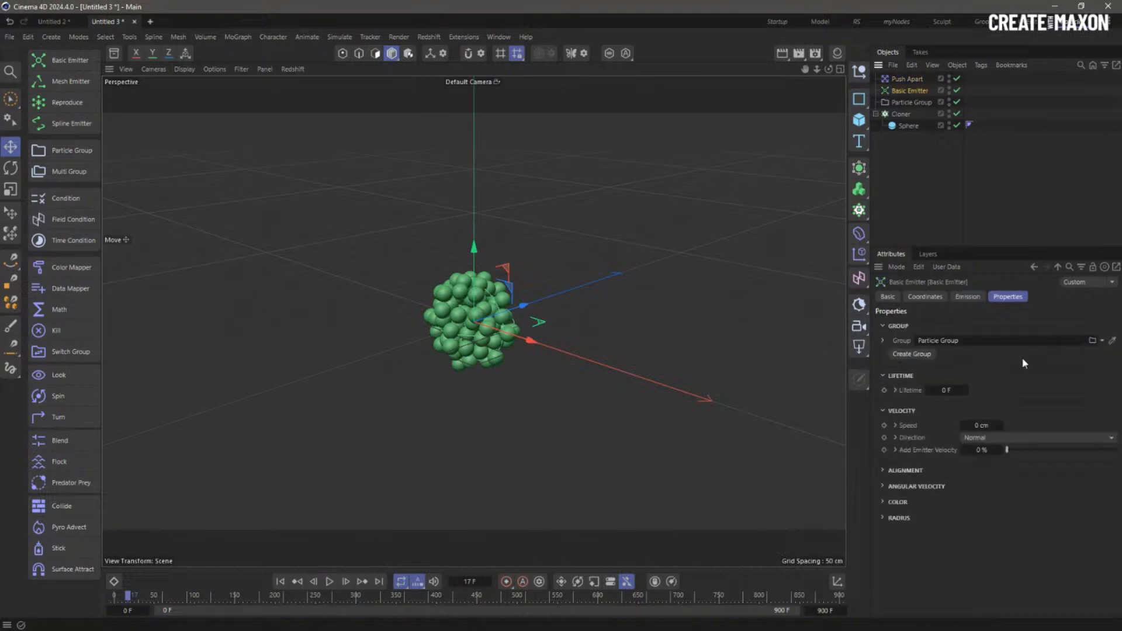
double_click(981, 425)
type("14")
key("Return")
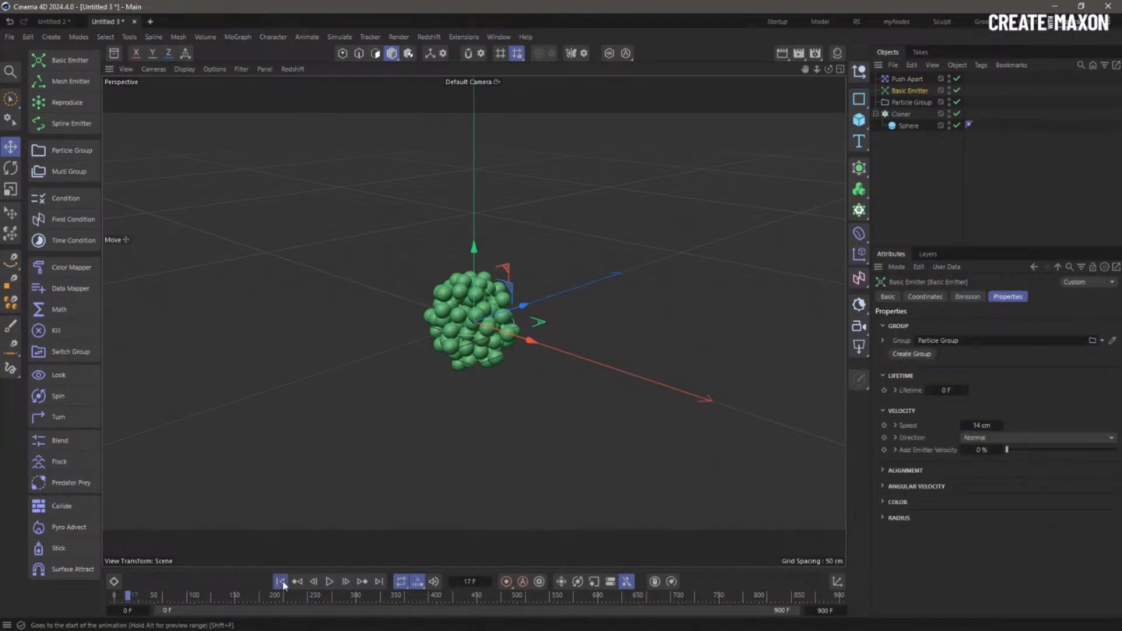
left_click(280, 581)
left_click(330, 582)
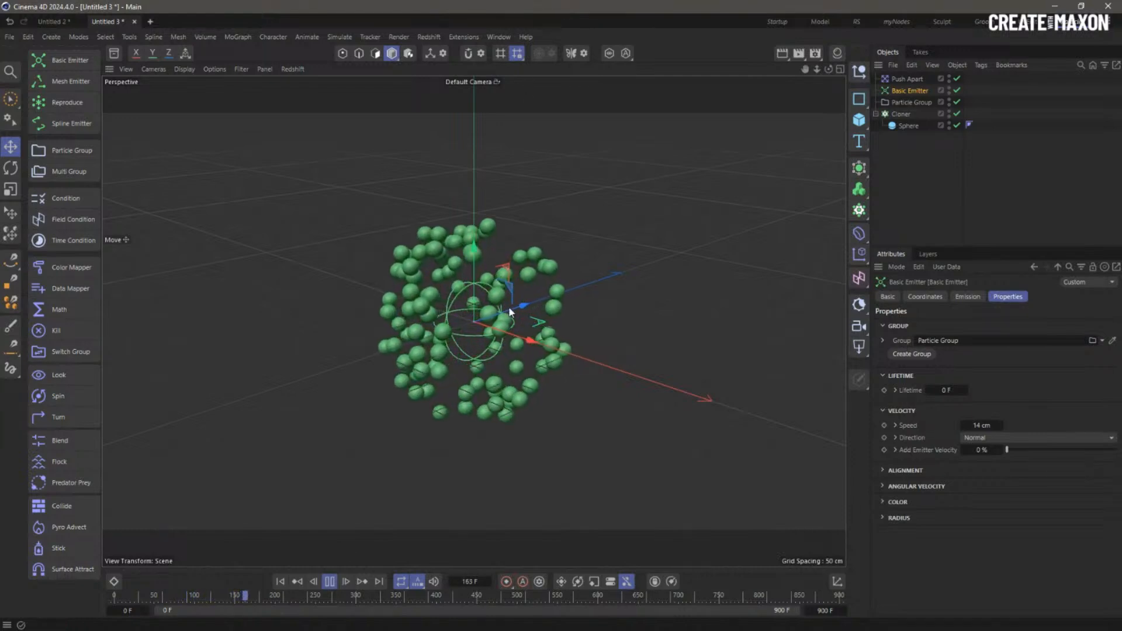
left_click(330, 582)
left_click(280, 581)
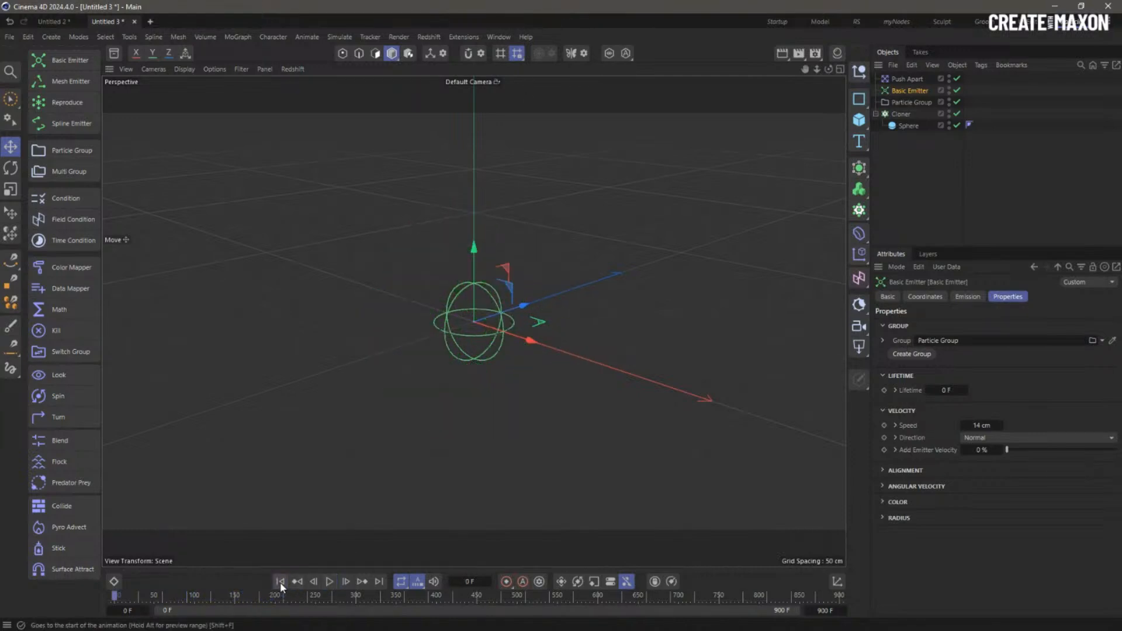
left_click(332, 582)
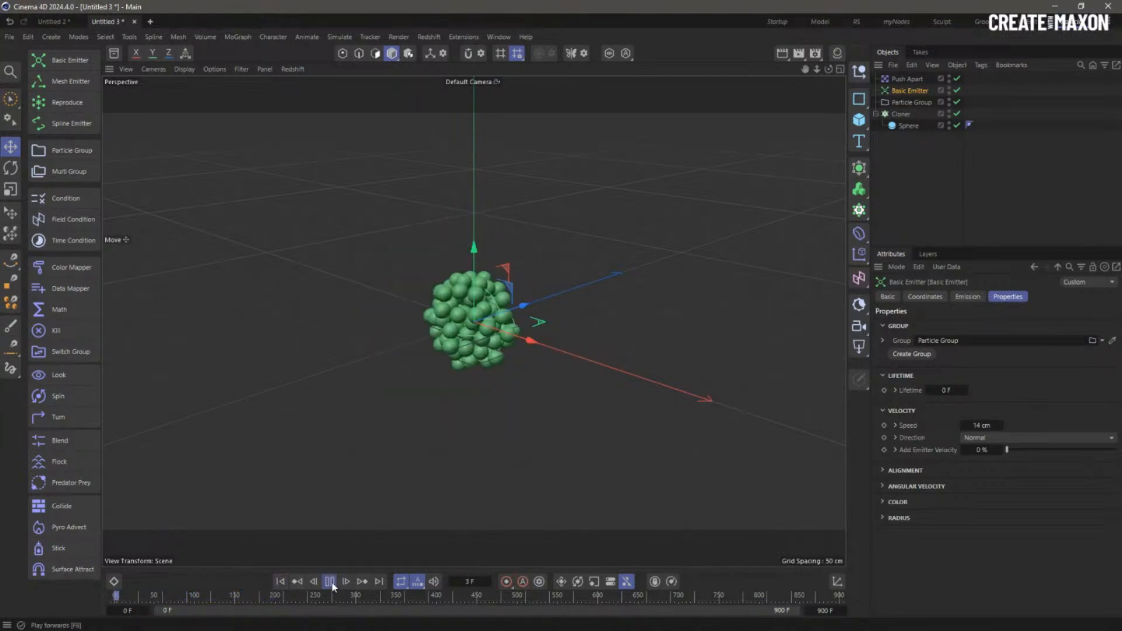
left_click(903, 114)
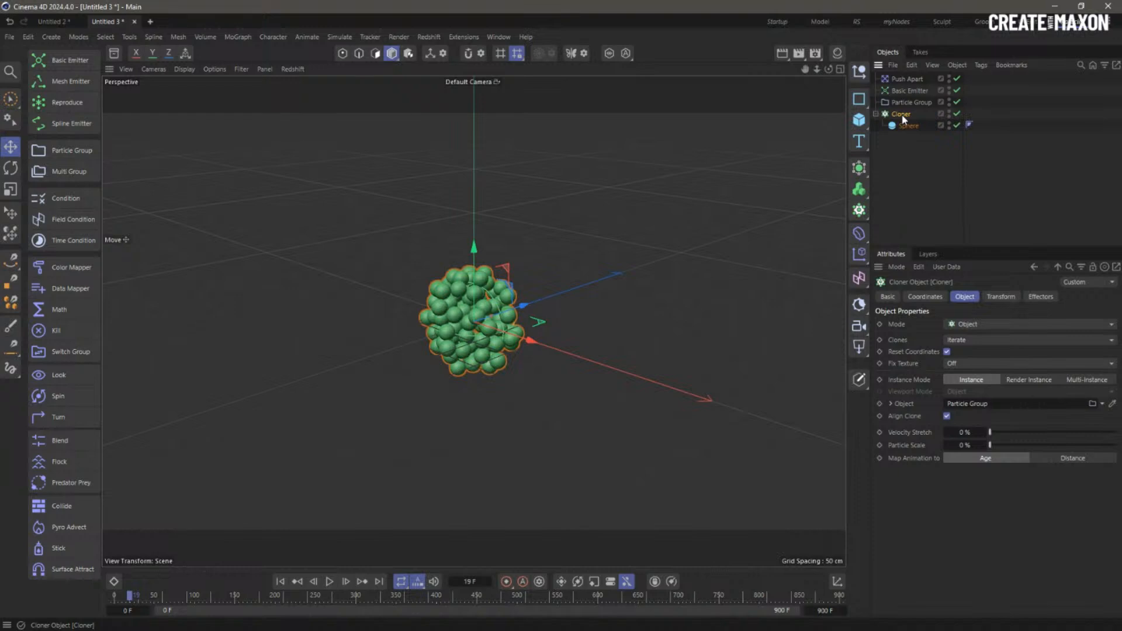
- Open the project's simulation scene settings and edit the Gravity value
key("ctrl+d")
left_click(1071, 298)
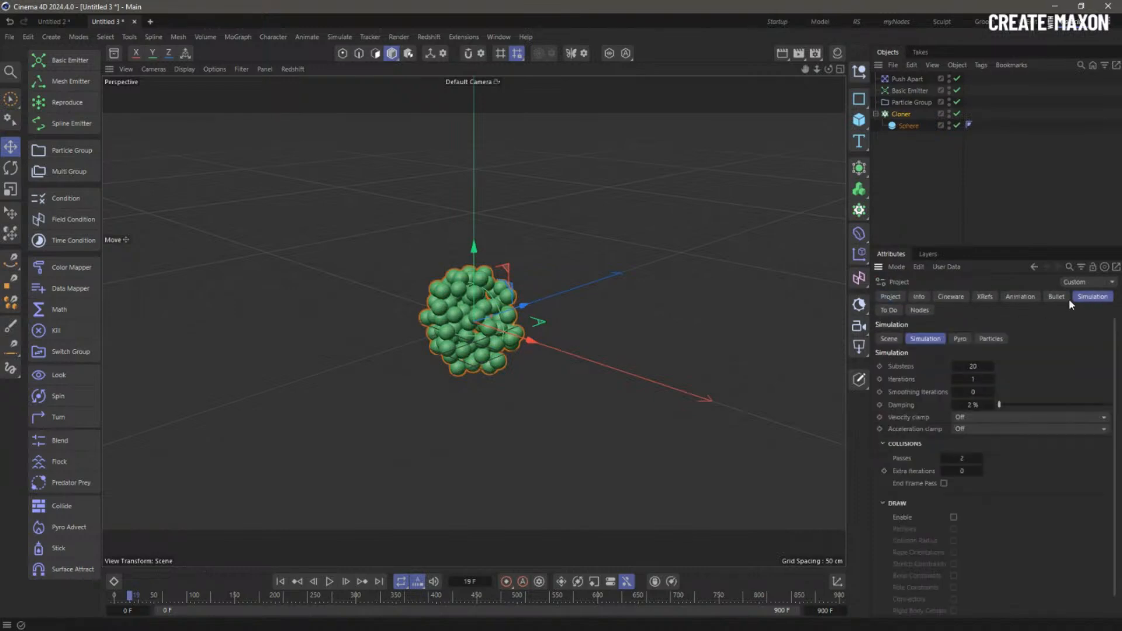
left_click(887, 339)
double_click(988, 390)
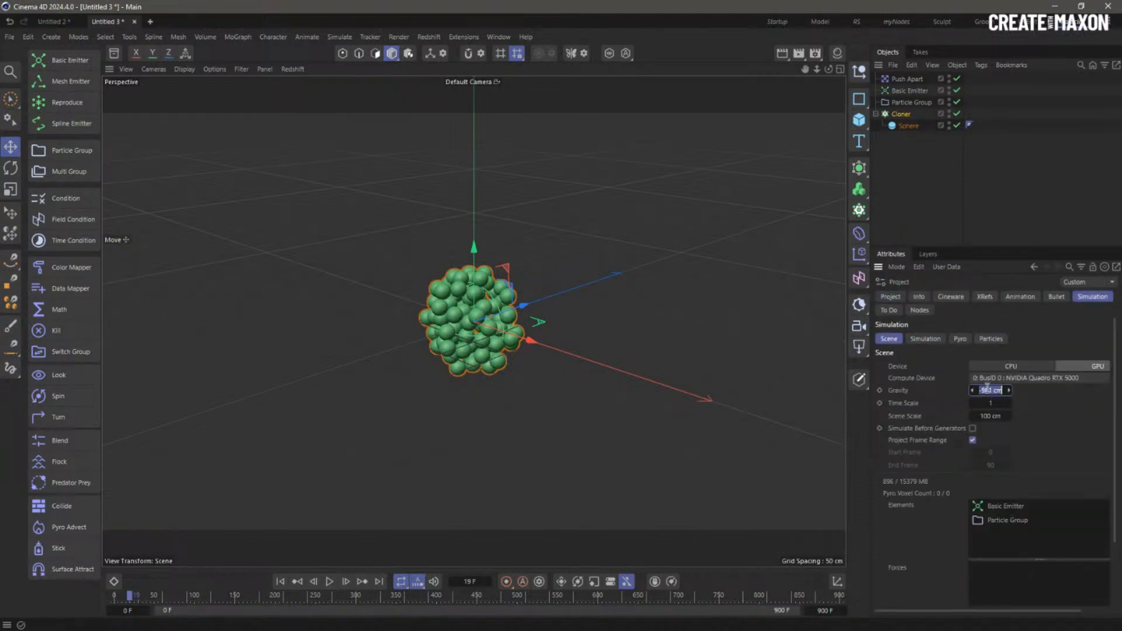
- Add a Rigid Body tag to the Cloner and replay the simulation from frame 0
right_click(903, 114)
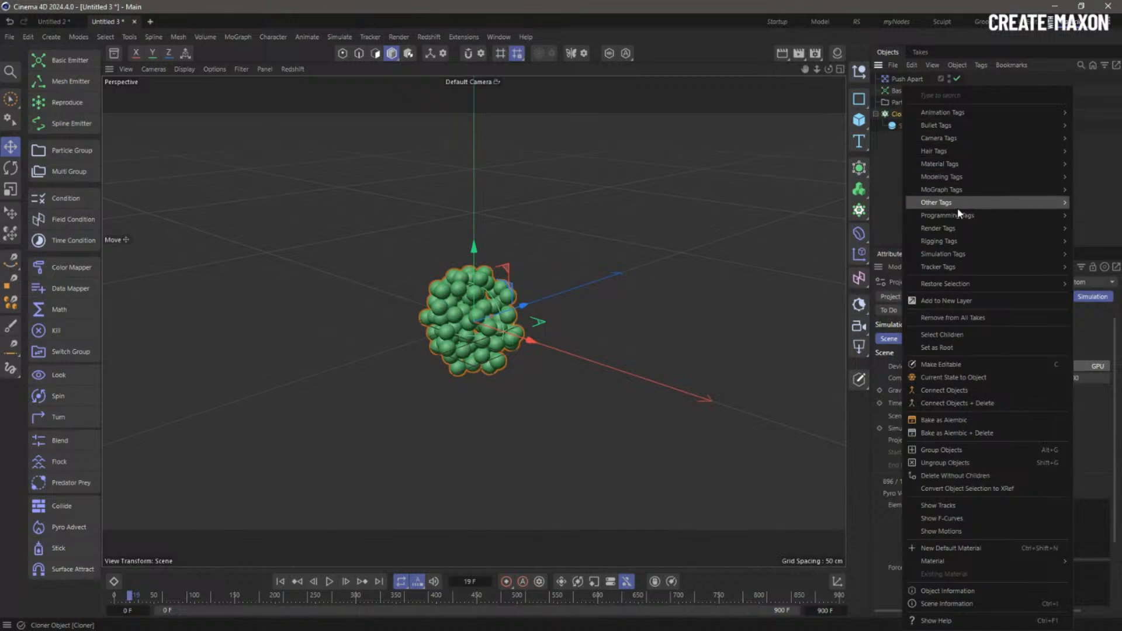
mouse_move(947, 254)
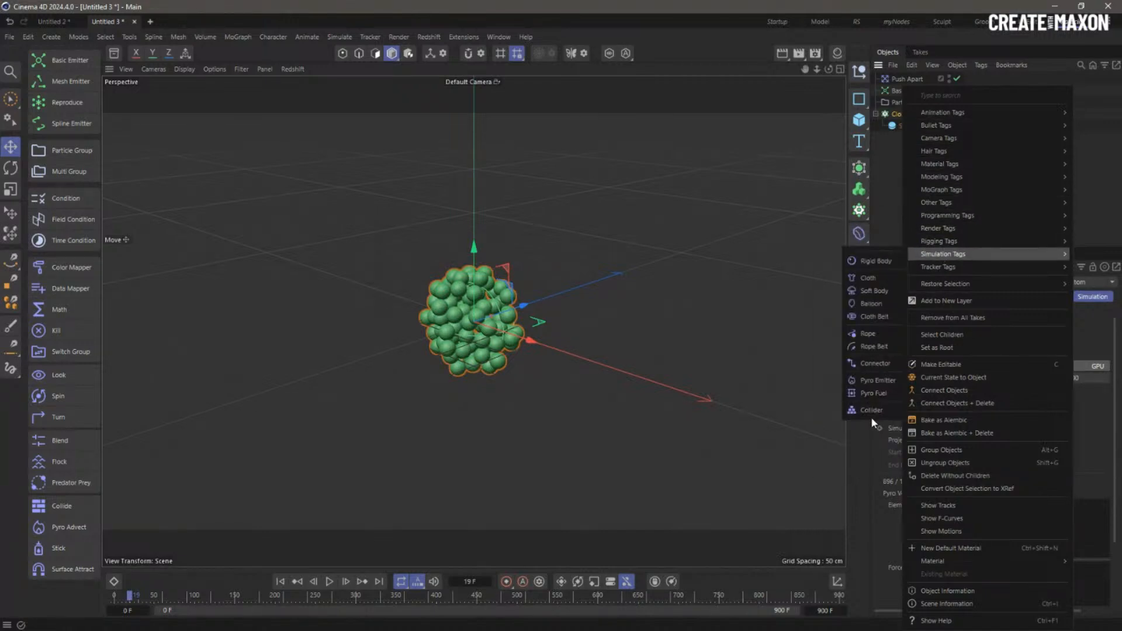
left_click(873, 261)
left_click(891, 208)
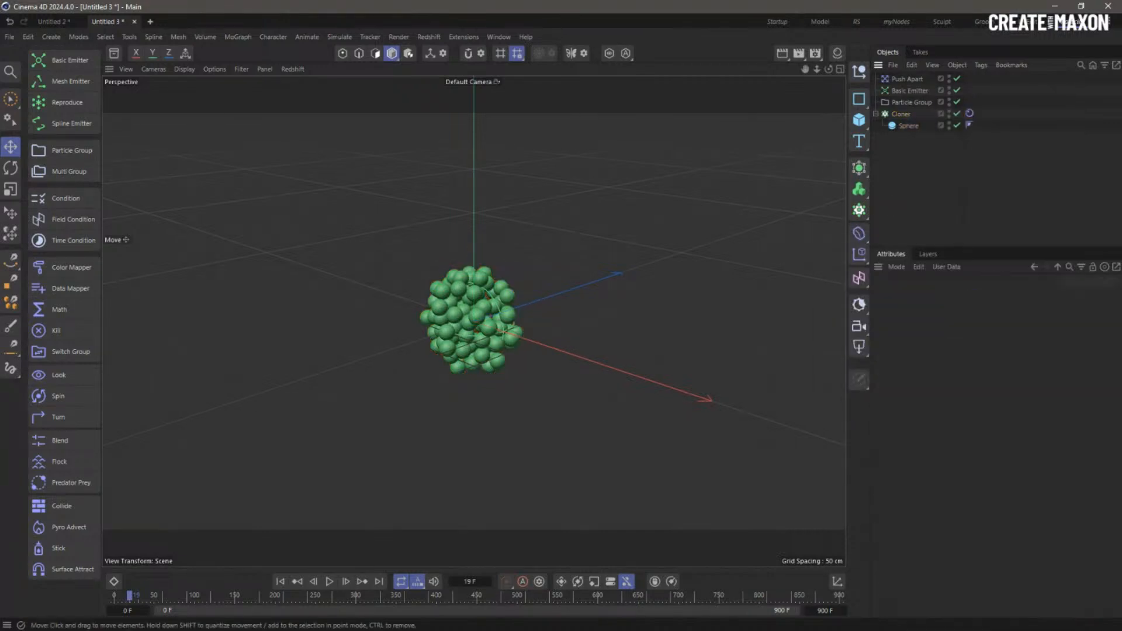
left_click(282, 582)
left_click(331, 581)
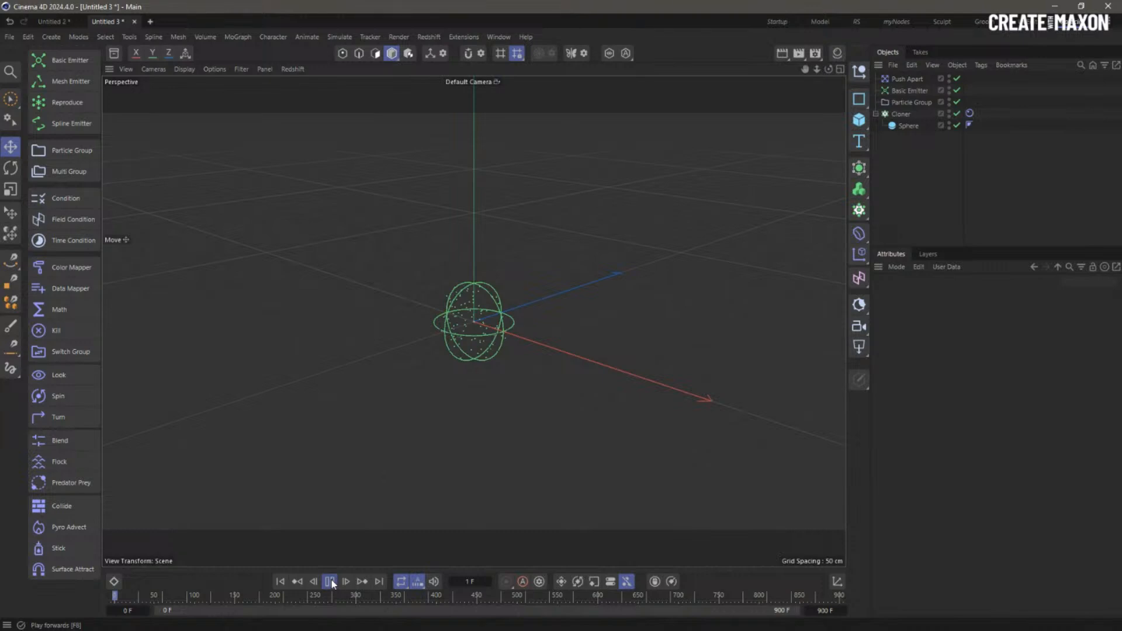
left_click(329, 582)
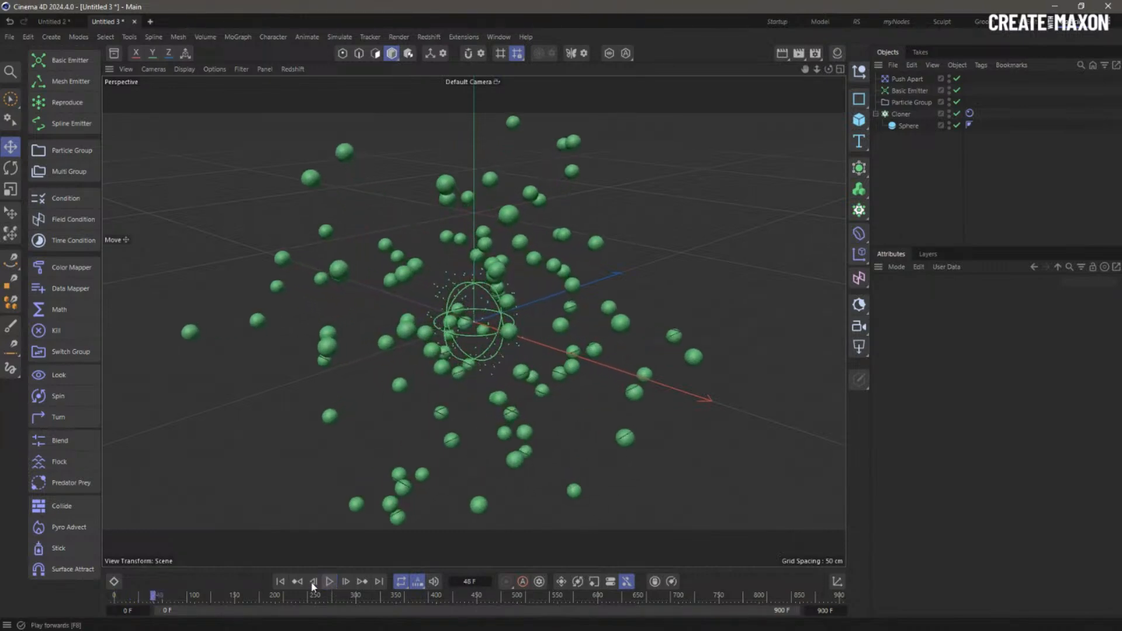
left_click(280, 582)
- Set Push Apart to a 12 cm radius with 20 iterations and play to frame 56
left_click(907, 79)
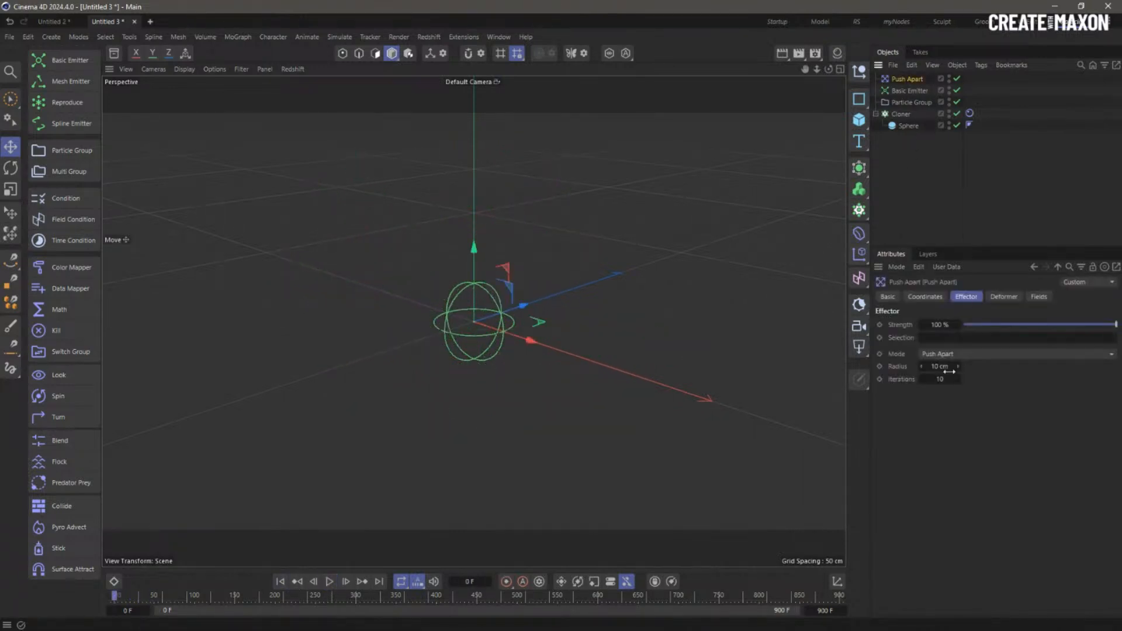
double_click(947, 368)
key("Tab")
type("20")
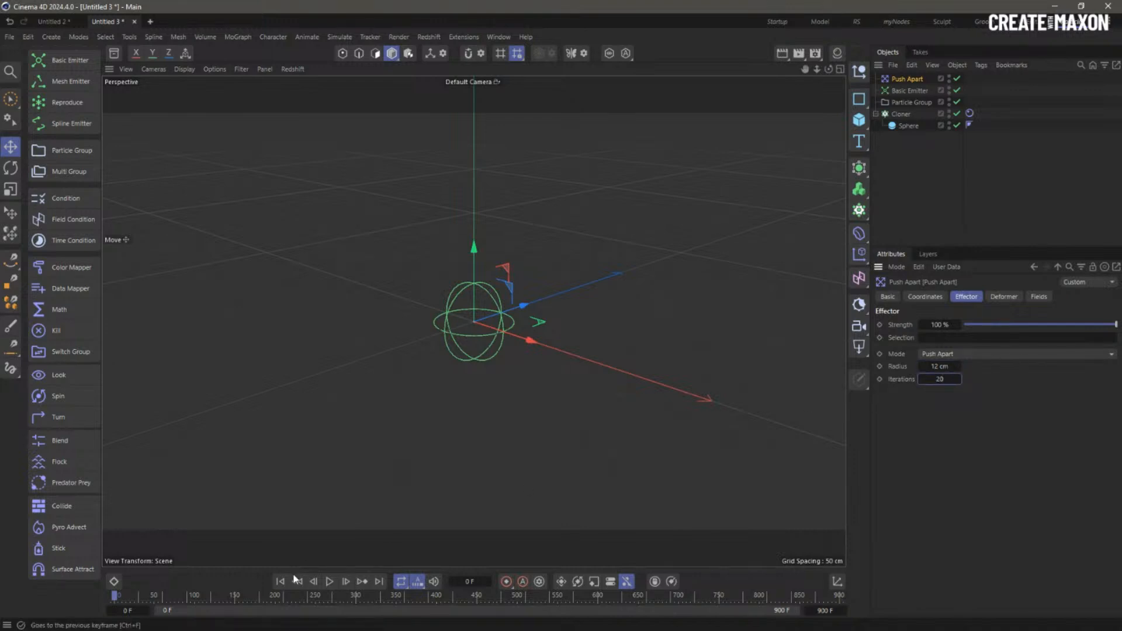
left_click(329, 582)
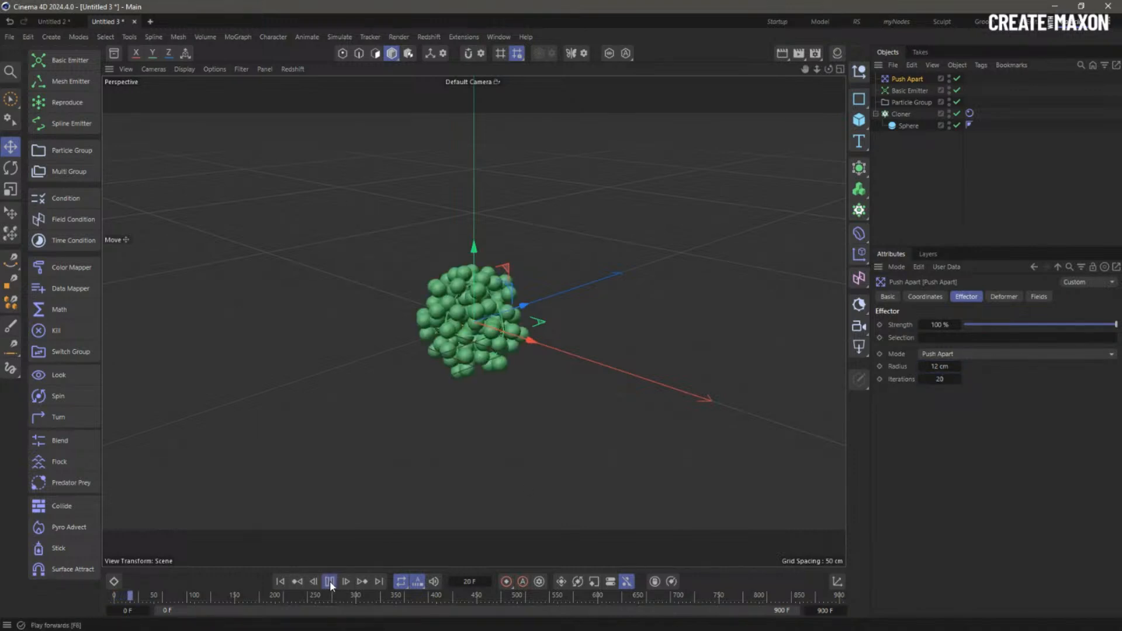
left_click(329, 582)
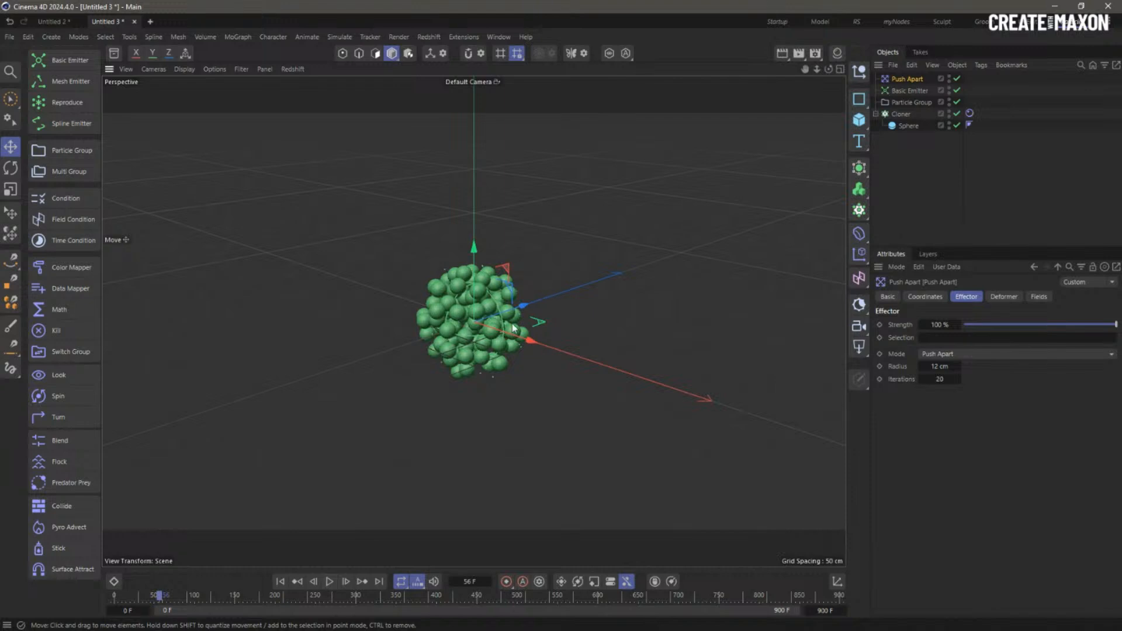
scroll(481, 299, "up", 4)
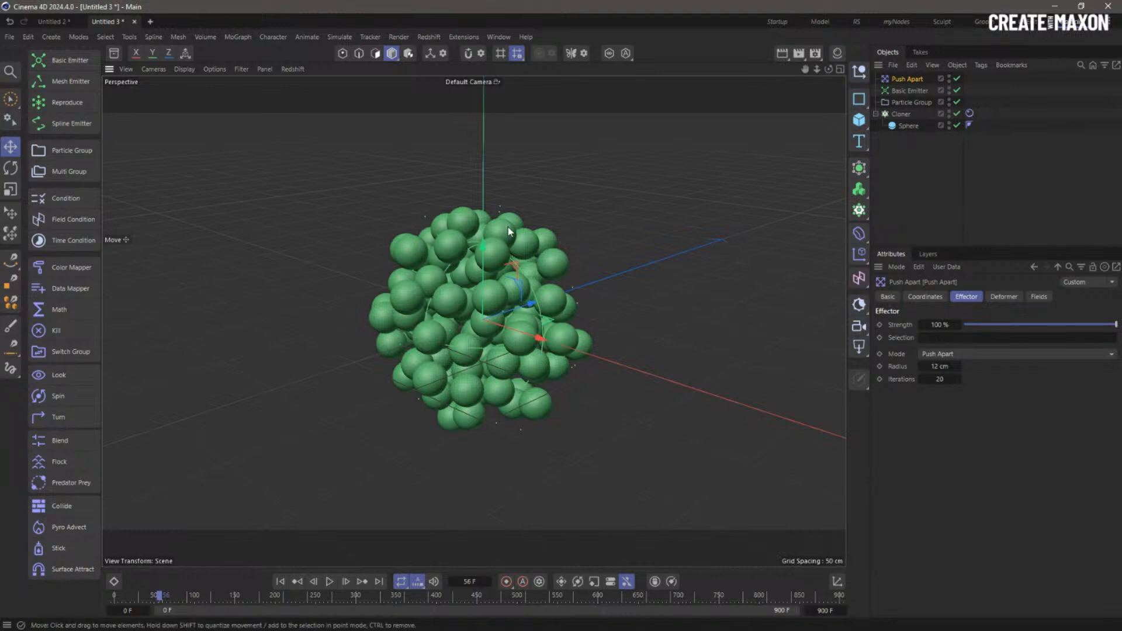
- Set Follow Position to 1 in the Cloner Rigid Body tag's Forces settings
left_click(970, 113)
left_click(1023, 297)
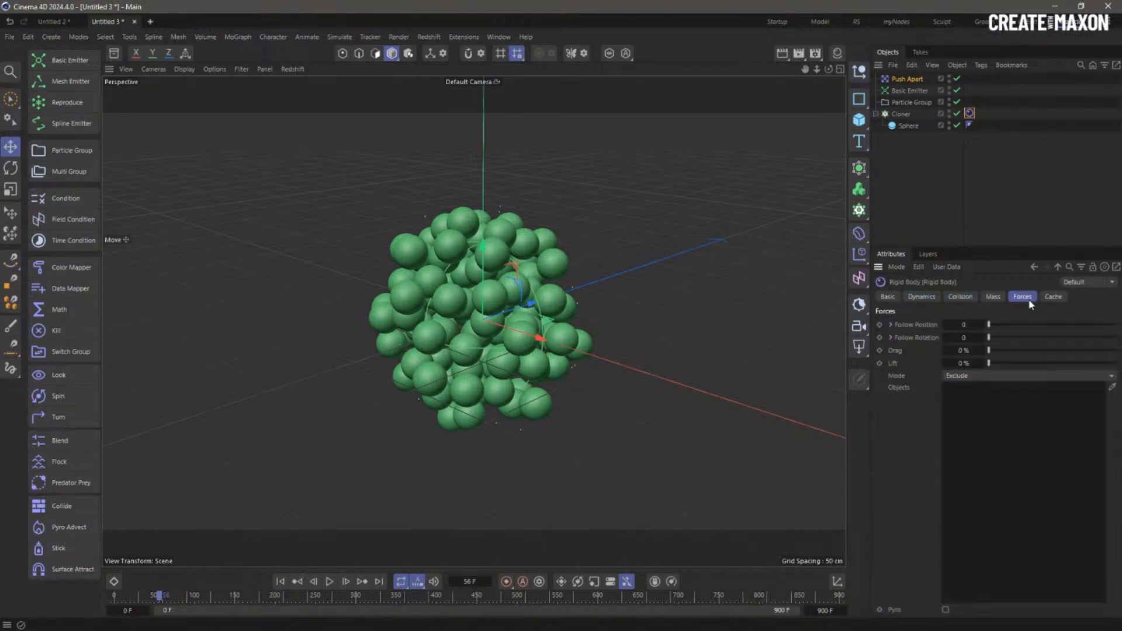
left_click(993, 297)
left_click(1022, 297)
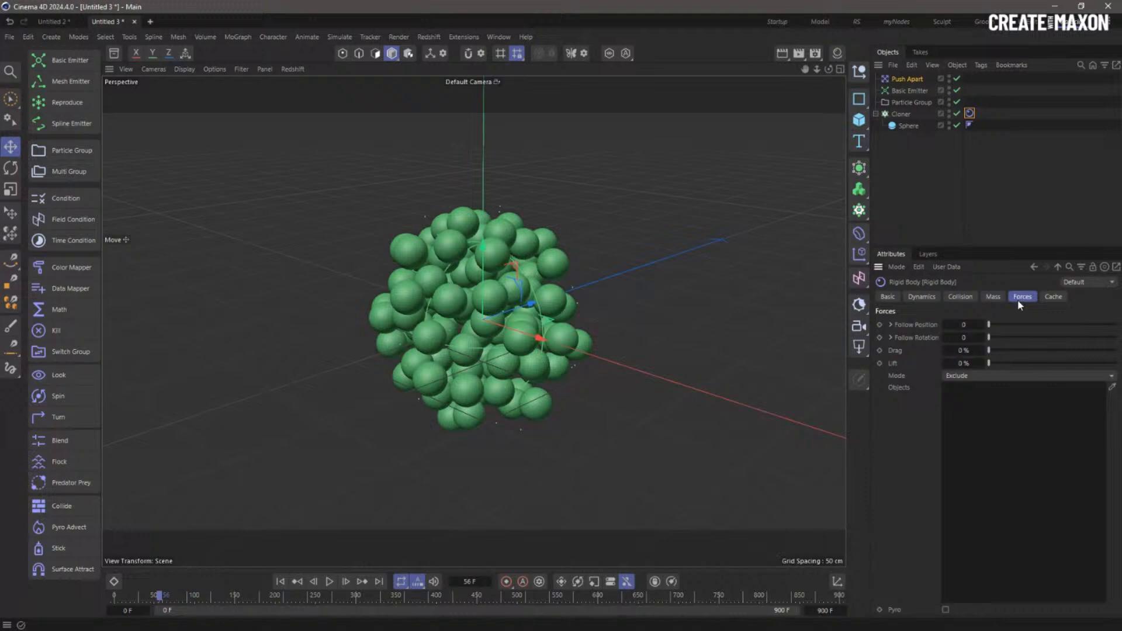
double_click(960, 339)
type("1")
key("Return")
- Replay the simulation from frame 0 with the follow forces, then rewind
left_click(280, 582)
left_click(329, 583)
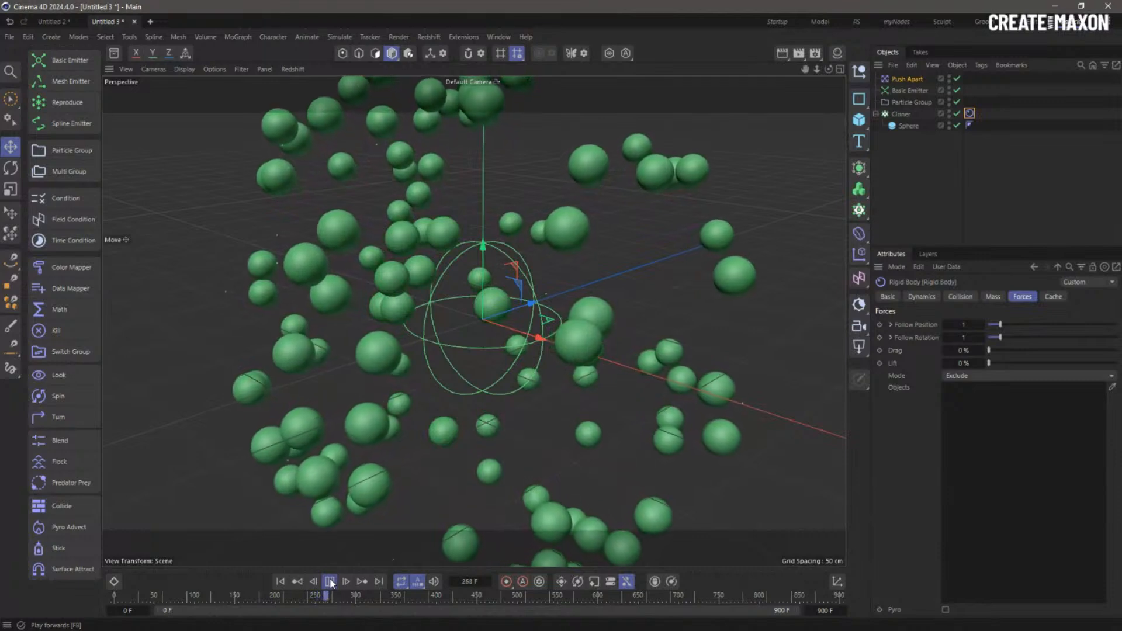
left_click(330, 581)
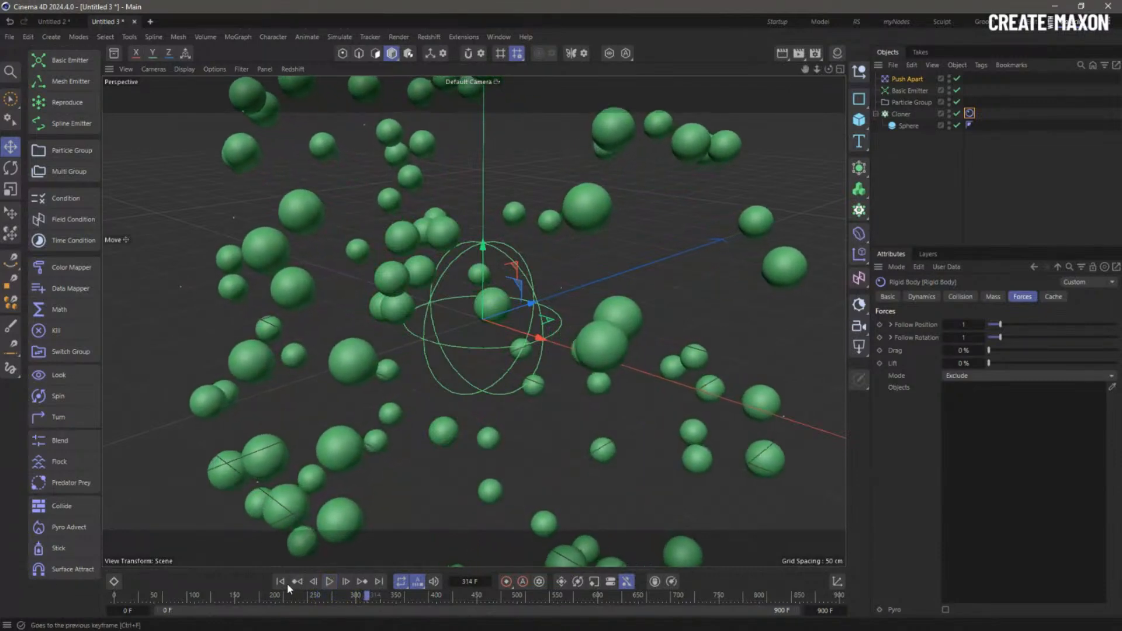
left_click(281, 582)
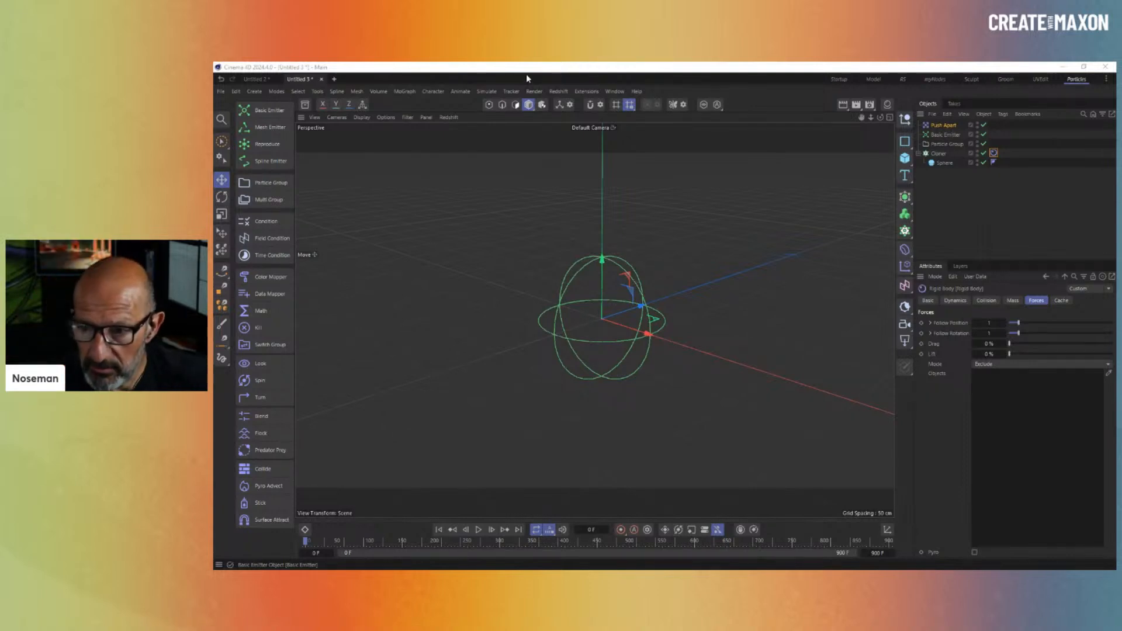
- Clear the object selection and create the new empty document Untitled 4
left_click(972, 207)
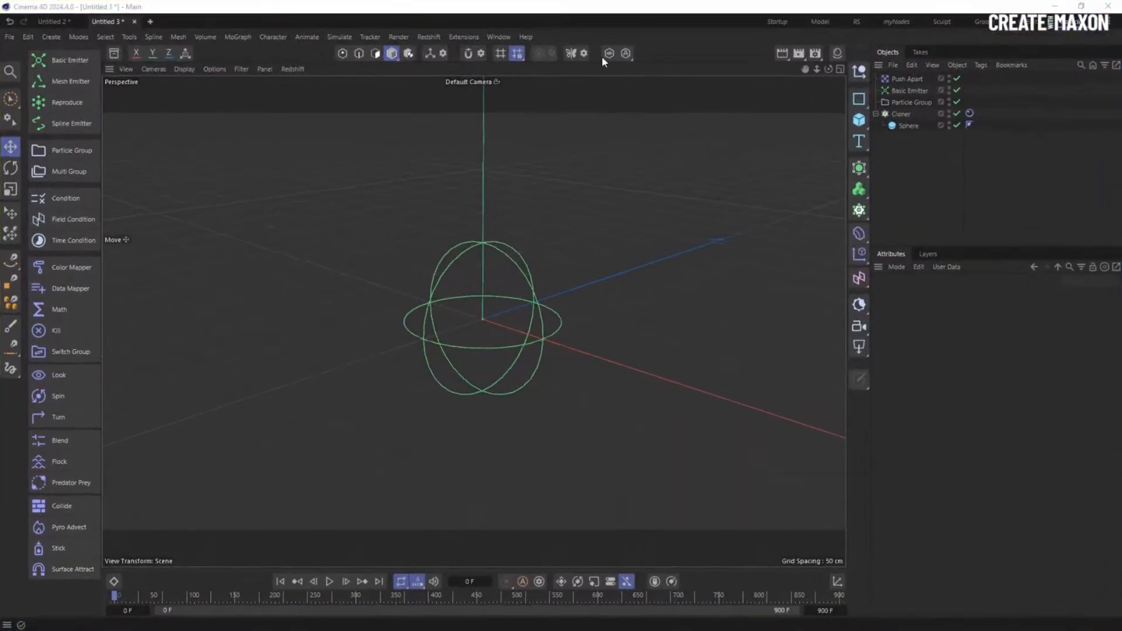
left_click(907, 169)
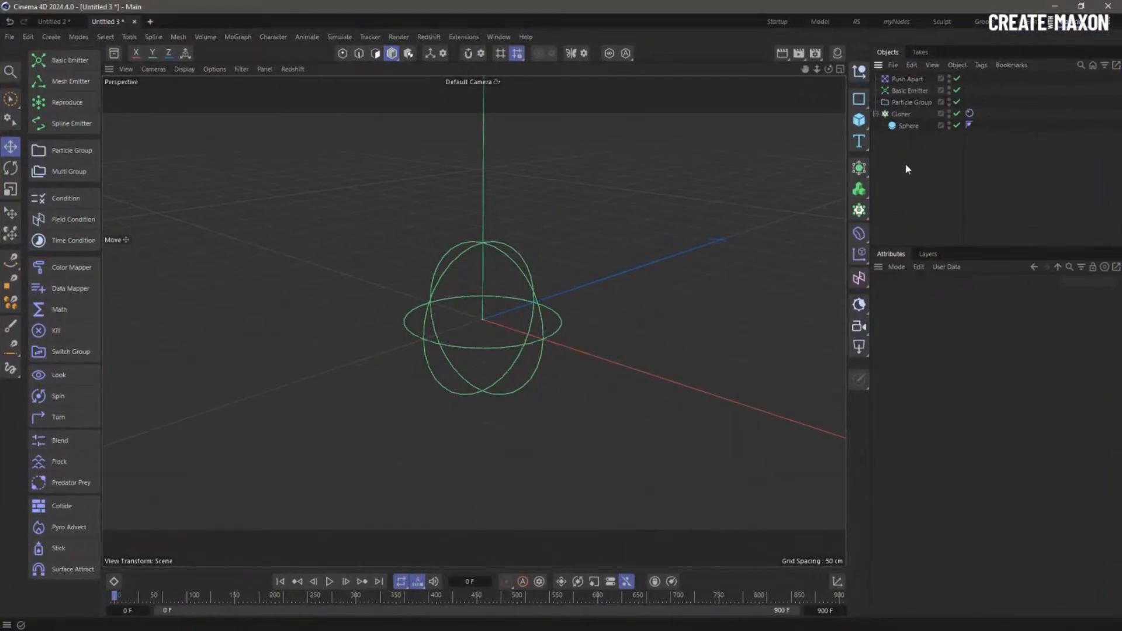
key("ctrl+n")
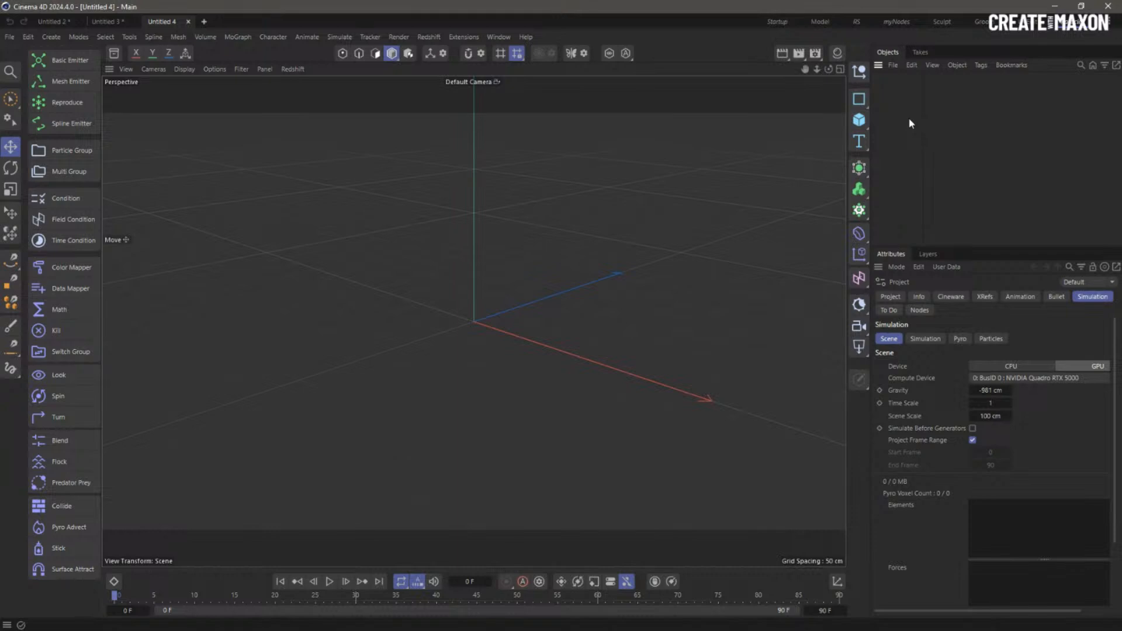
- Add a Basic Emitter named Rock with its particle group named Rock Group
left_click(63, 61)
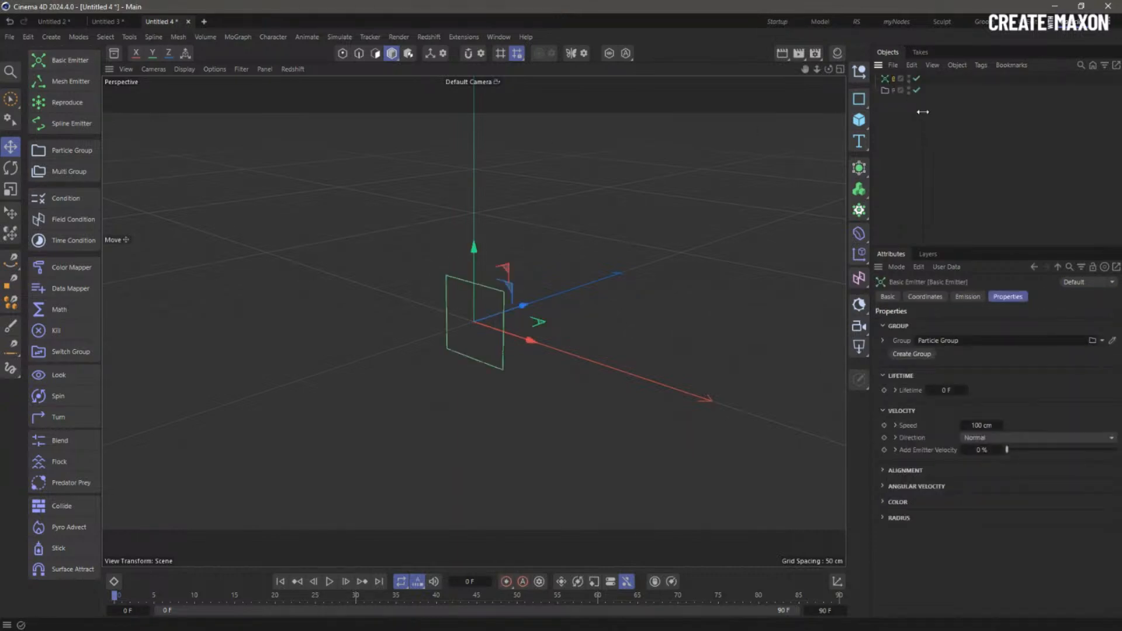
double_click(911, 79)
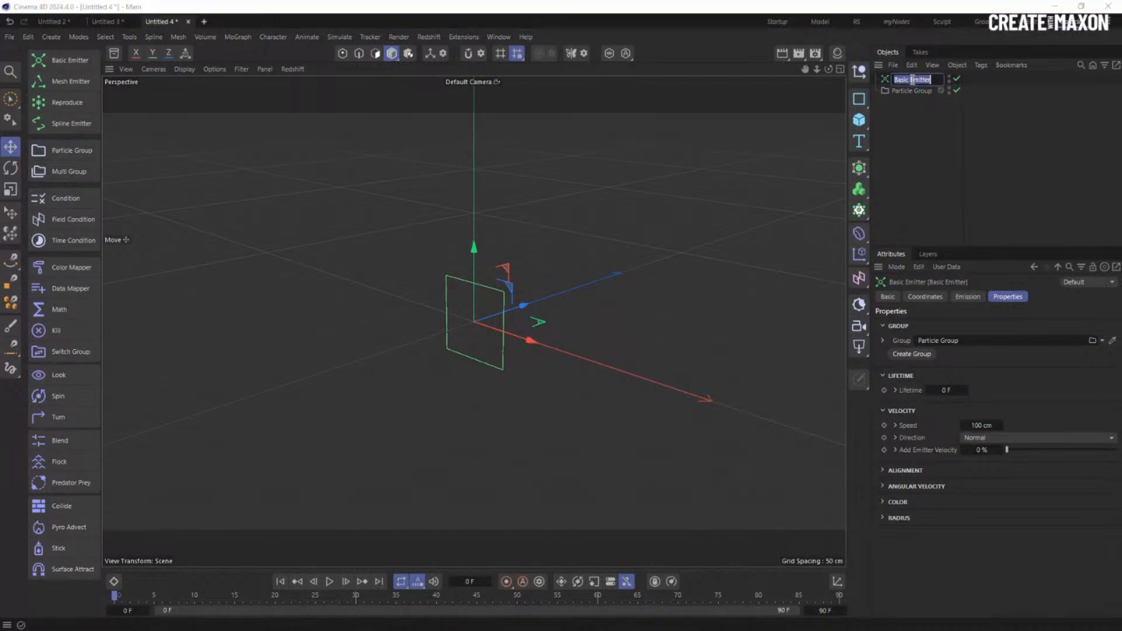
type("Rock")
double_click(914, 79)
double_click(914, 91)
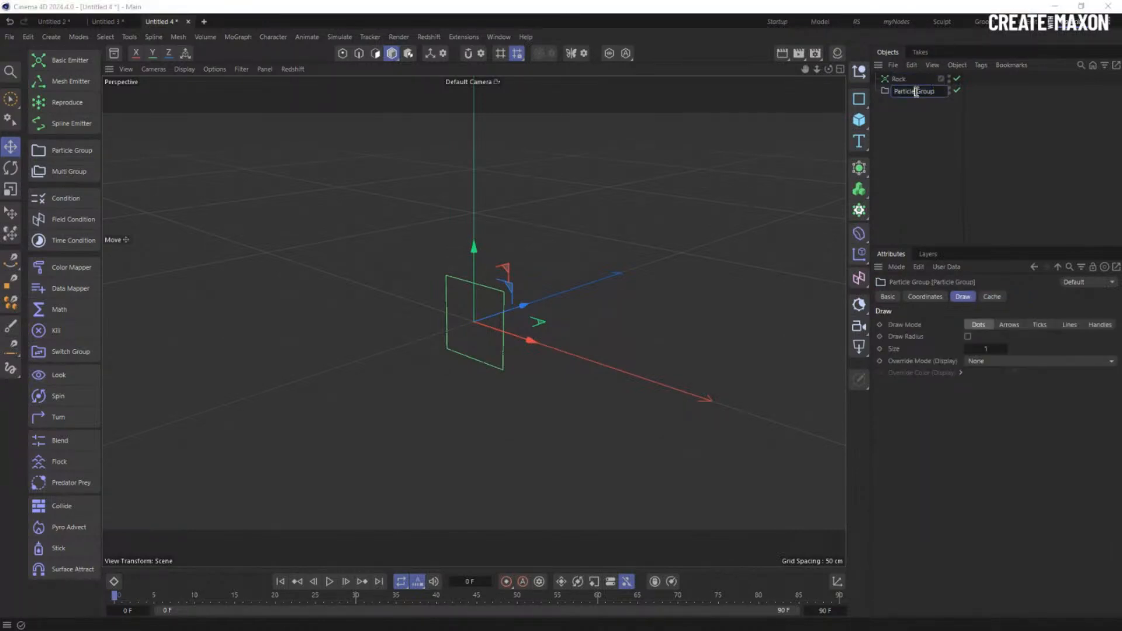
type("Rock")
key("Return")
- Duplicate Rock and Rock Group, renaming the copies Paper and Paper Group
left_click_drag(929, 136, 901, 119)
double_click(899, 102)
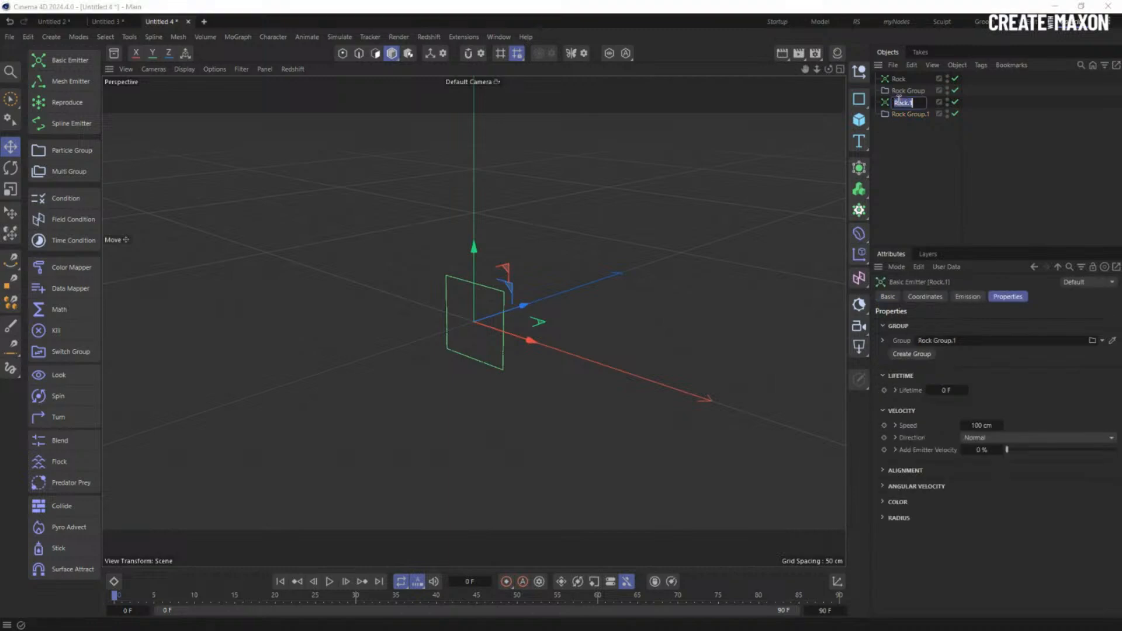
type("Roc")
double_click(896, 102)
left_click(900, 115)
double_click(901, 115)
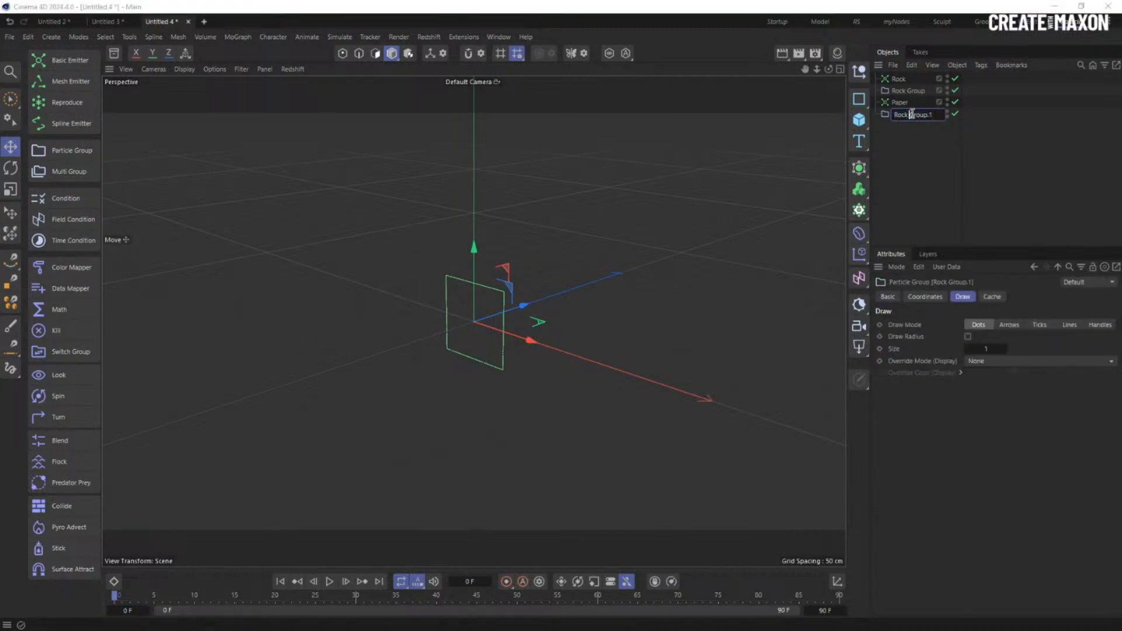
type("Paper")
- Duplicate Paper and Paper Group, renaming the copies Scissors and Scissors Group
mouse_move(903, 130)
left_mouse_down()
mouse_move(896, 100)
mouse_move(905, 139)
left_mouse_up()
double_click(903, 125)
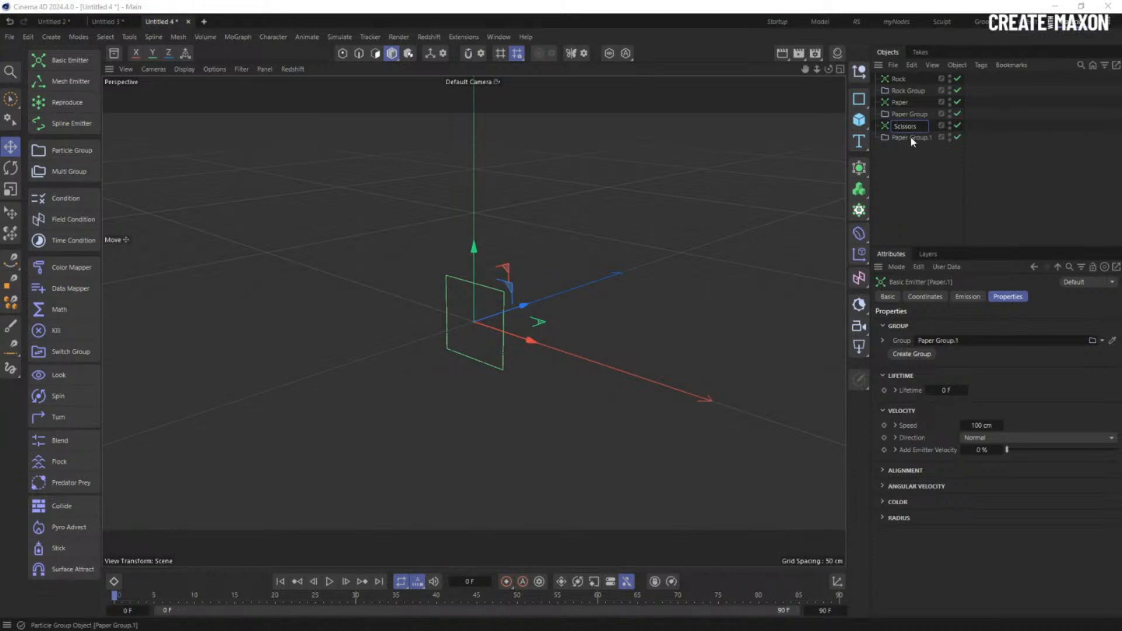
double_click(905, 127)
key("ctrl+c")
double_click(909, 138)
double_click(911, 138)
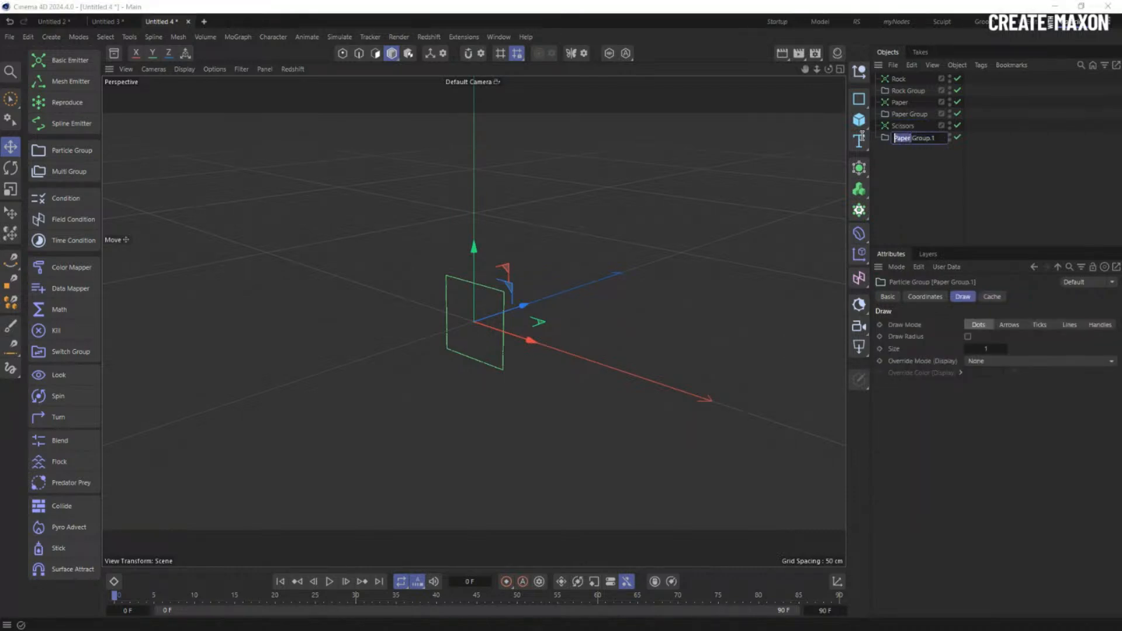
key("ctrl+v")
key("BackSpace")
key("BackSpace")
left_click(924, 191)
left_click(899, 80)
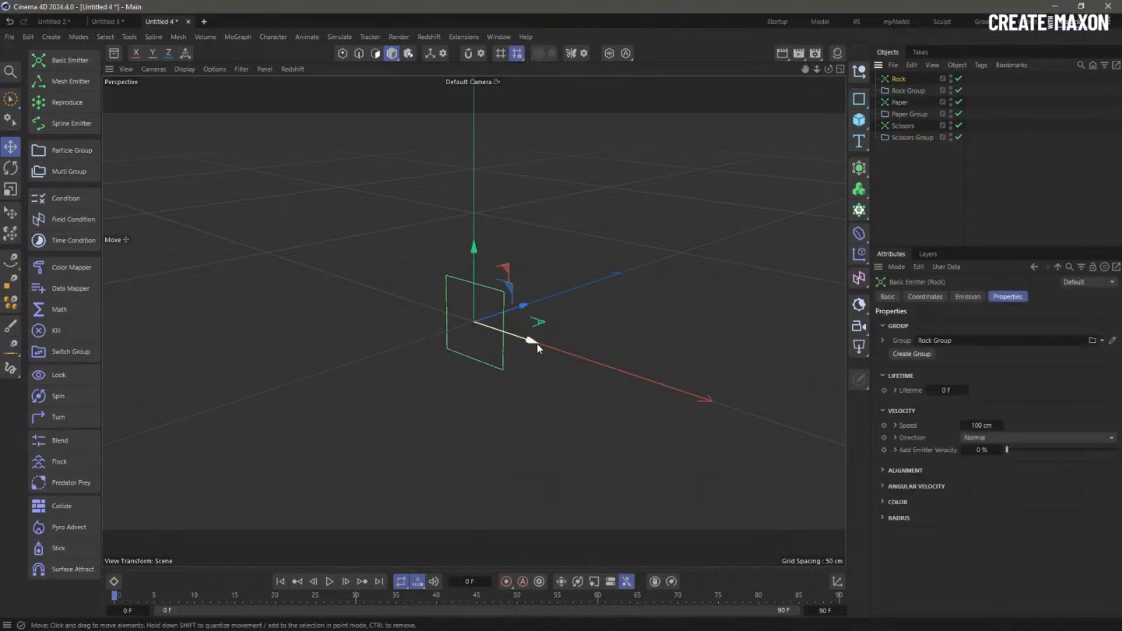
- Rotate the Rock emitter and move it away from the centre in the four-view layout
key("r")
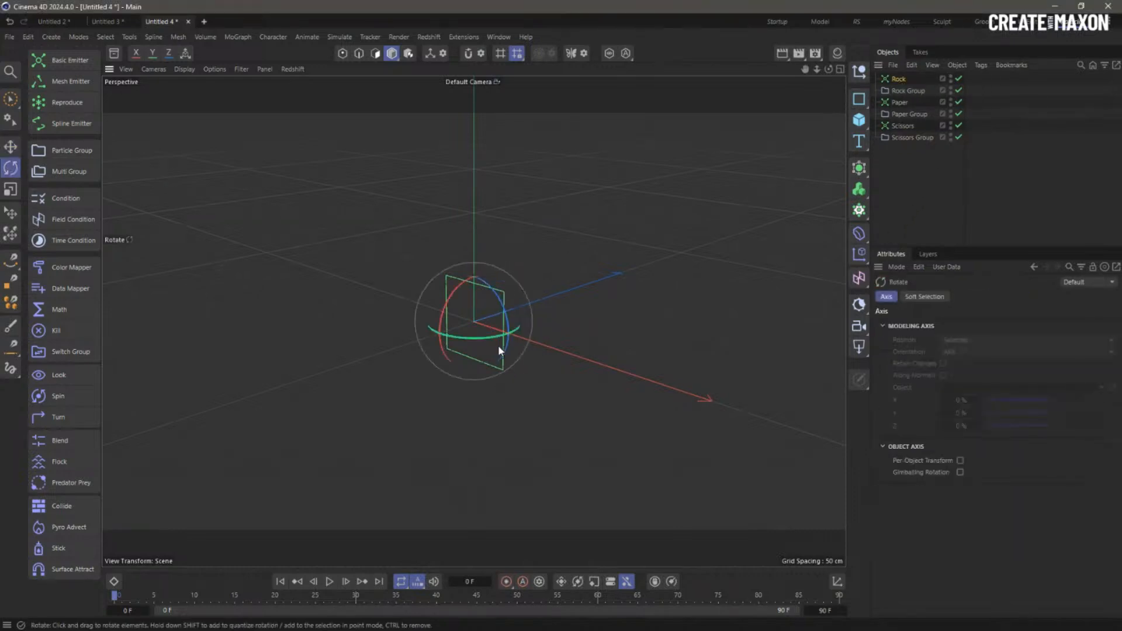
left_click_drag(497, 338, 384, 321)
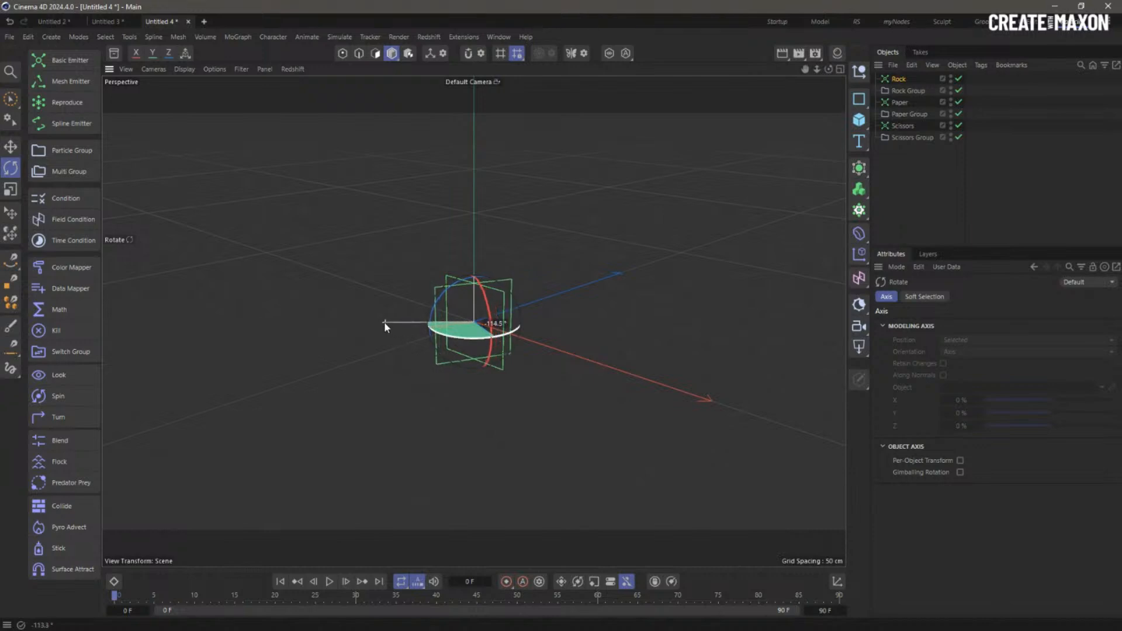
key("e")
left_click_drag(518, 356, 584, 263, "alt")
left_click(840, 69)
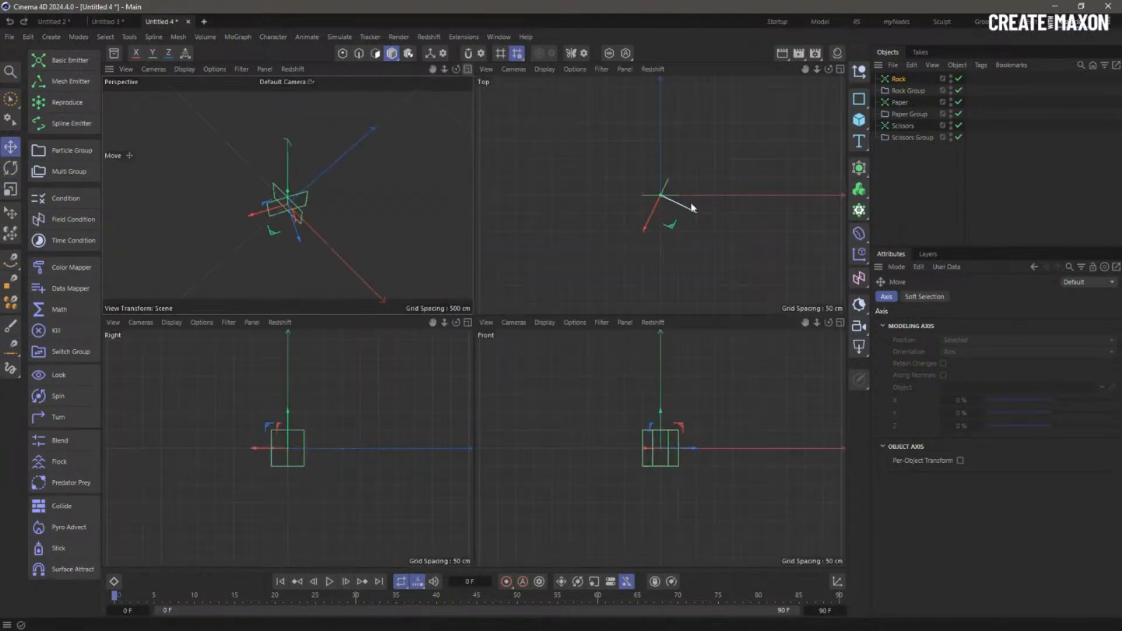
left_click_drag(678, 204, 654, 174)
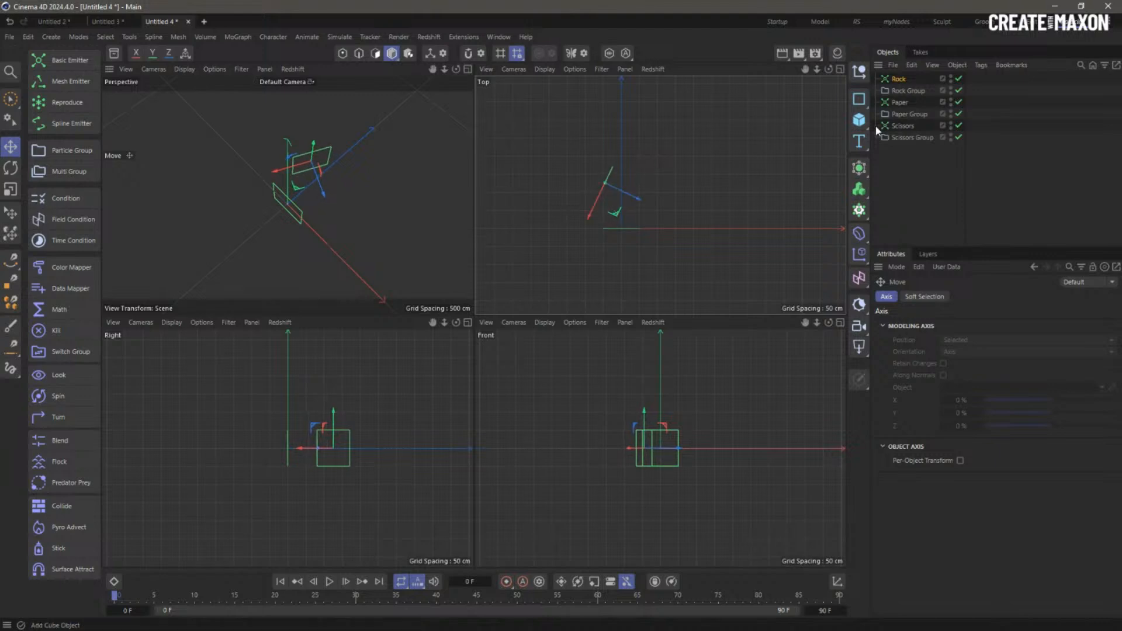
- Rotate the Scissors emitter in the top view and move it away from the centre
left_click(905, 125)
key("r")
left_click_drag(724, 239, 762, 112)
key("e")
left_click_drag(711, 273, 746, 236)
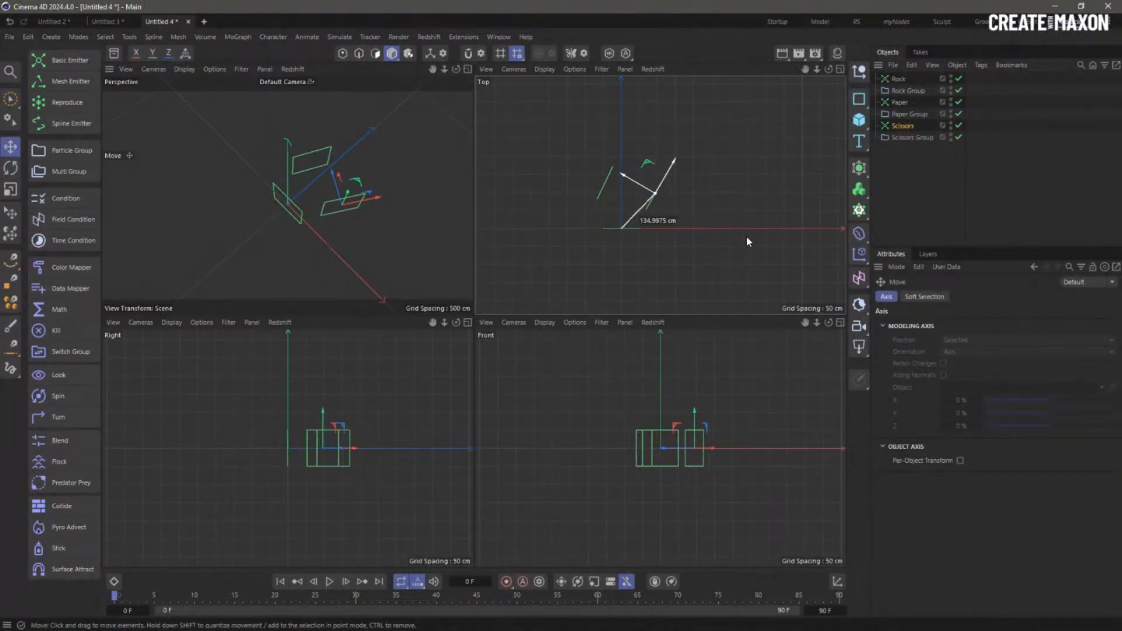
key("r")
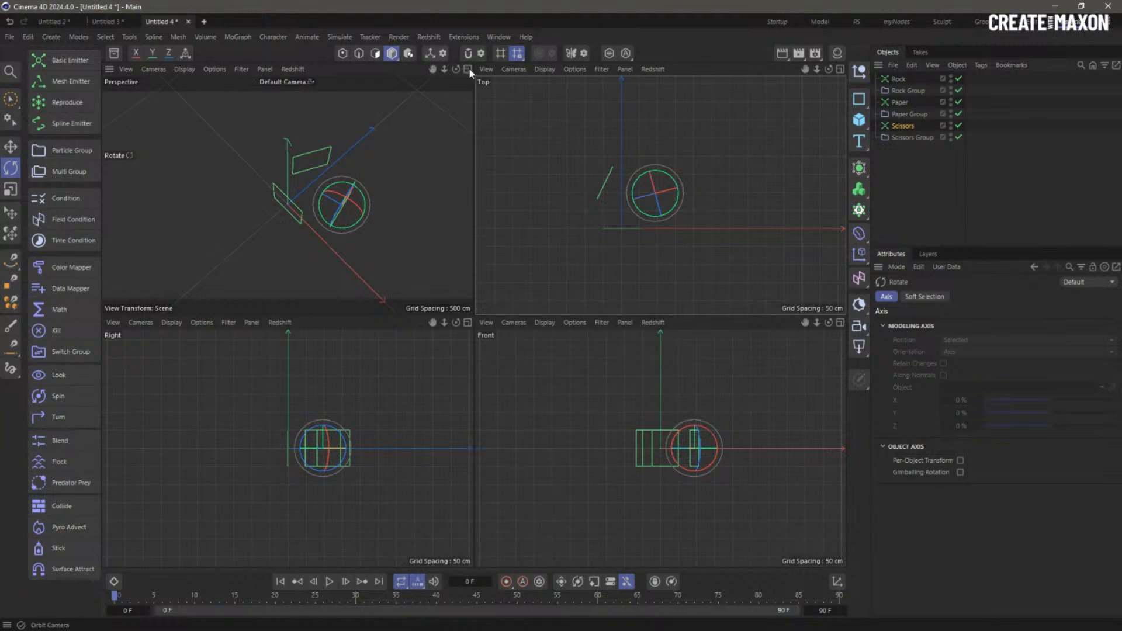
- Return to the single Perspective view, recentre on the emitters, and select Rock Group
left_click(467, 69)
left_click_drag(599, 333, 603, 312, "alt")
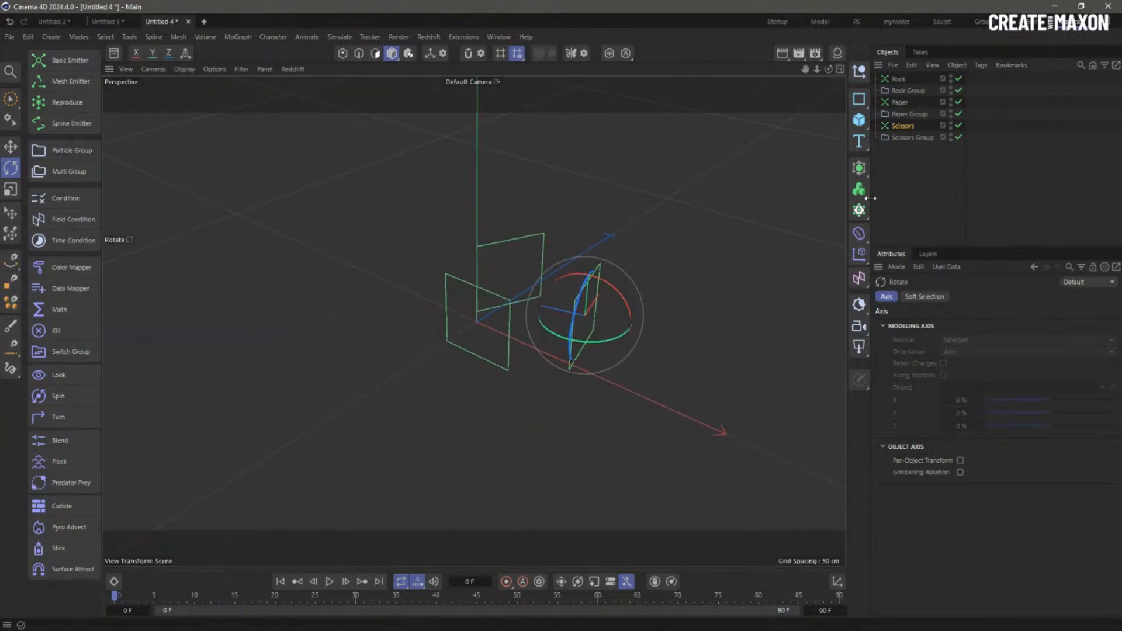
left_click(903, 183)
middle_click_drag(590, 342, 545, 288, "alt")
left_click(884, 93)
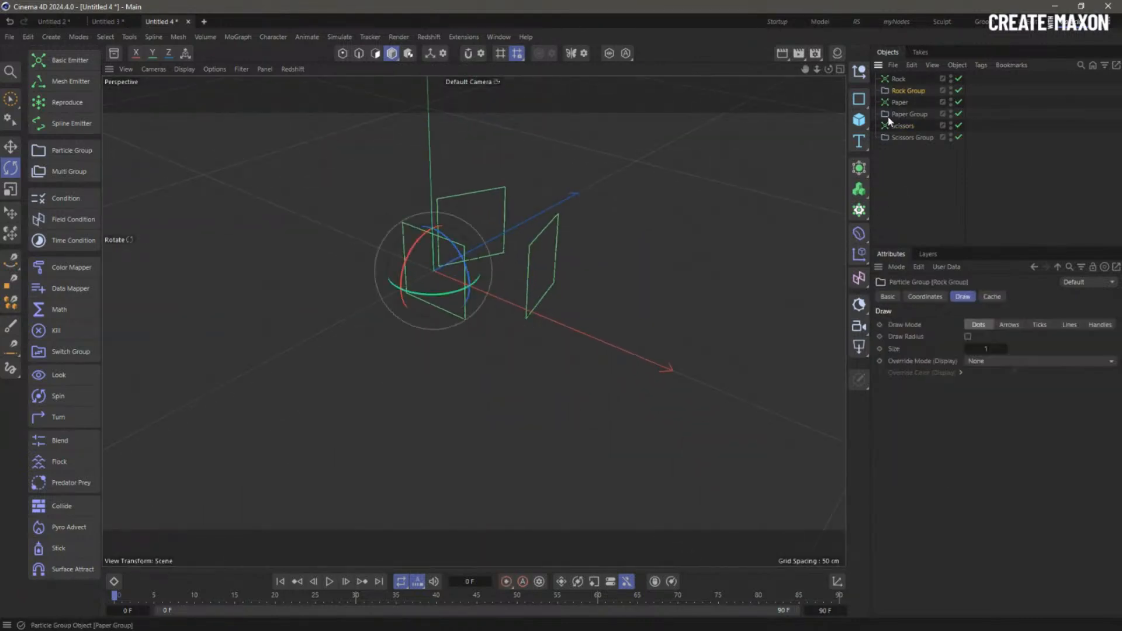
- Make all three particle groups draw as constant-override dots of size 2
left_click(888, 115, "ctrl")
left_click(911, 137, "ctrl")
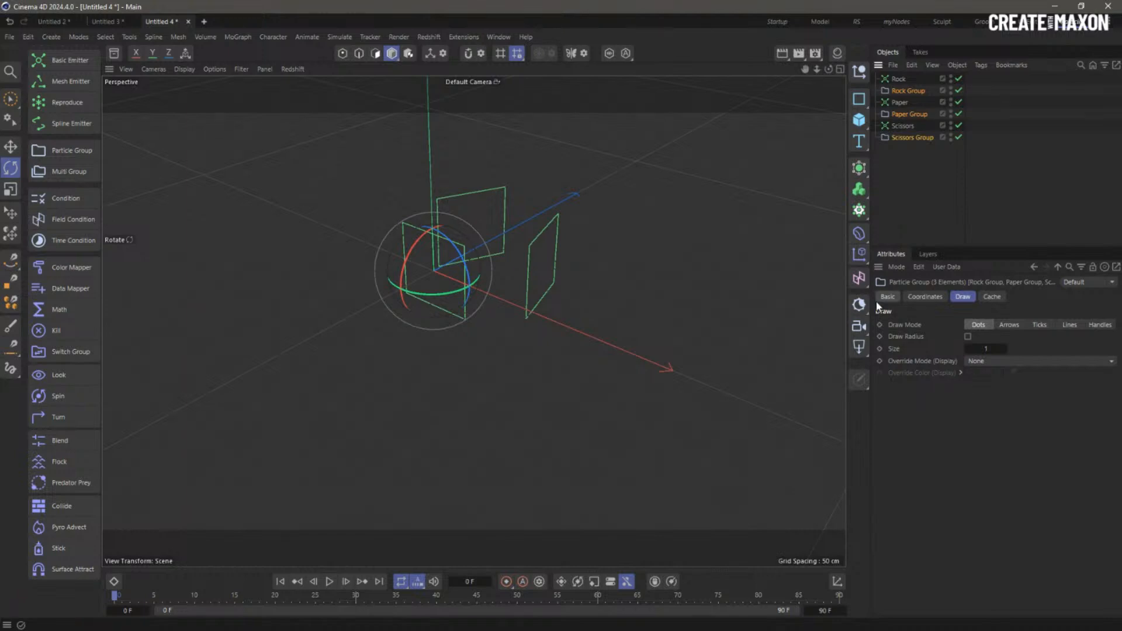
left_click(978, 361)
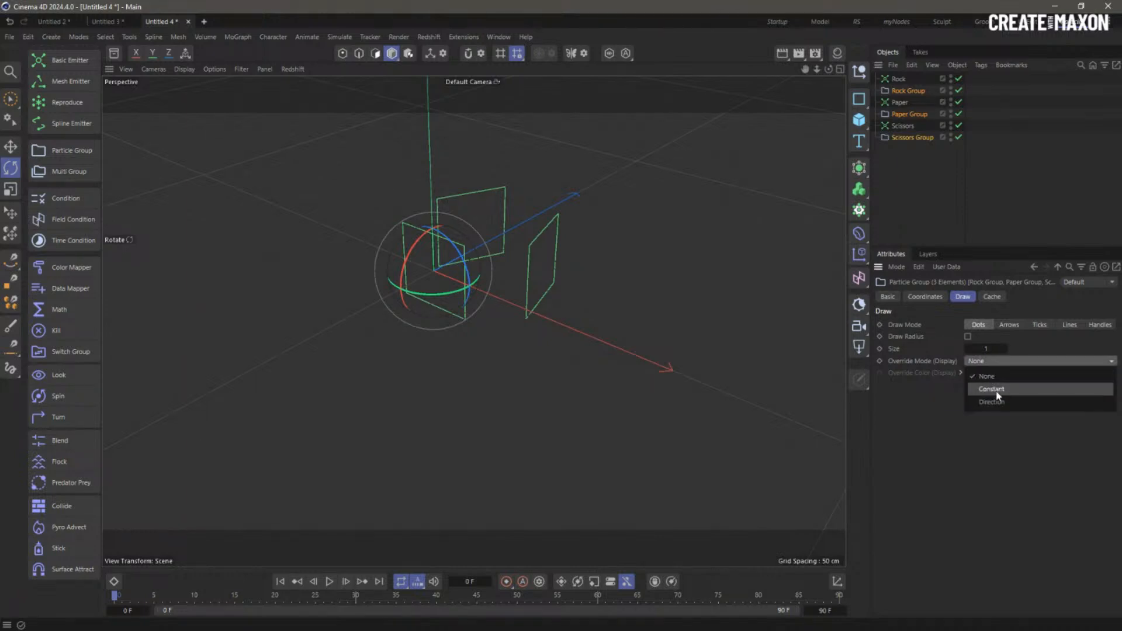
left_click(994, 389)
left_click(988, 349)
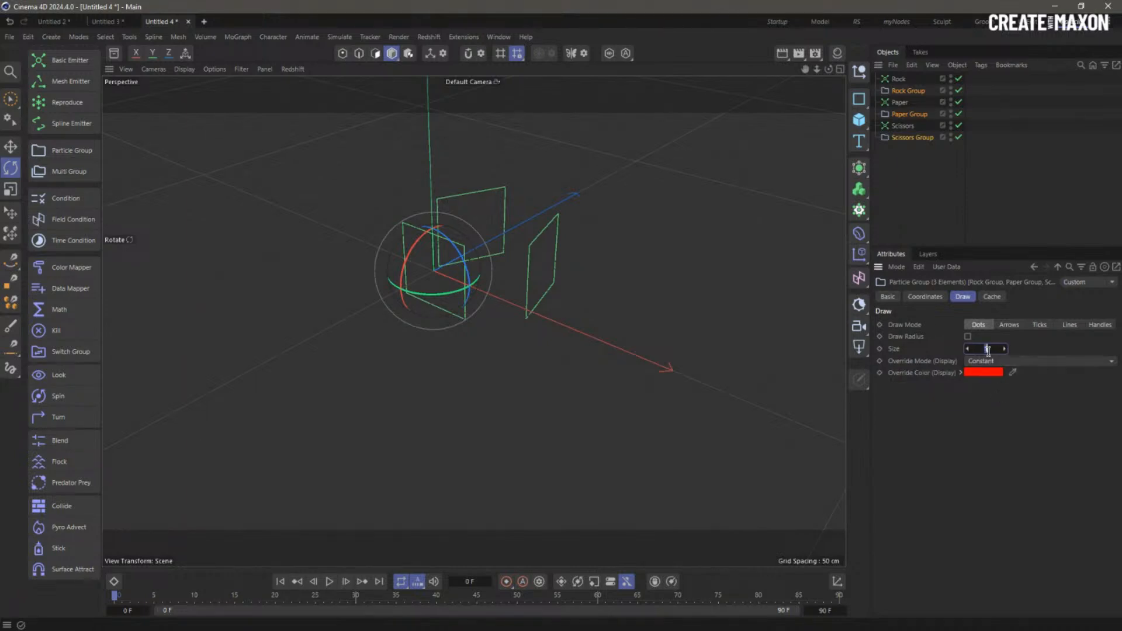
type("2")
- Colour the Paper Group dots green and the Scissors Group dots blue
left_click(895, 90)
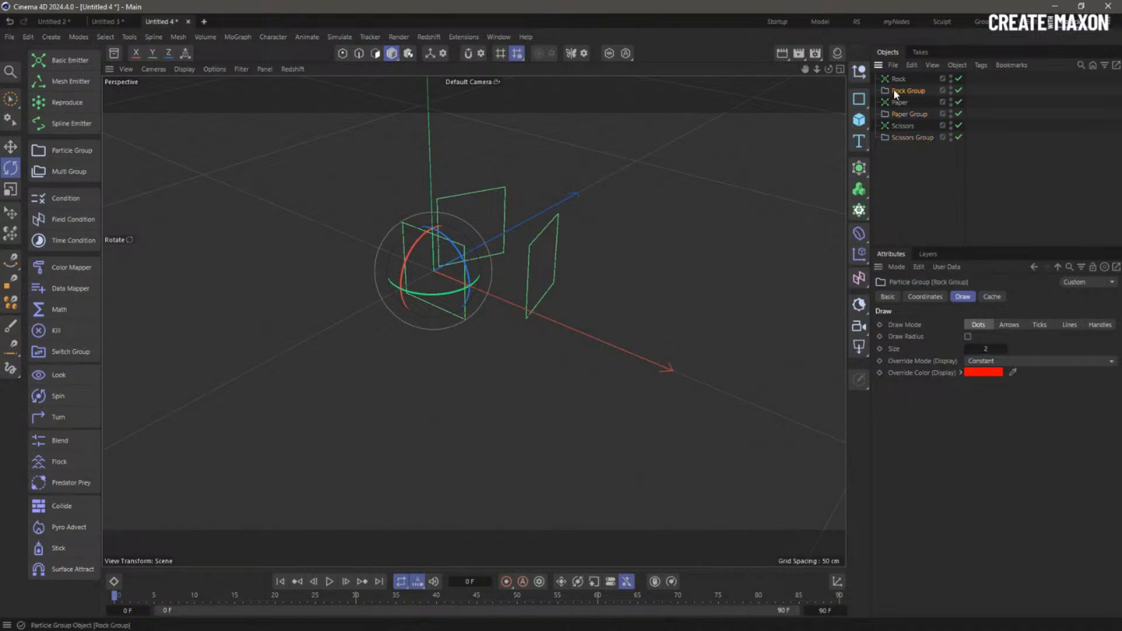
left_click(912, 113)
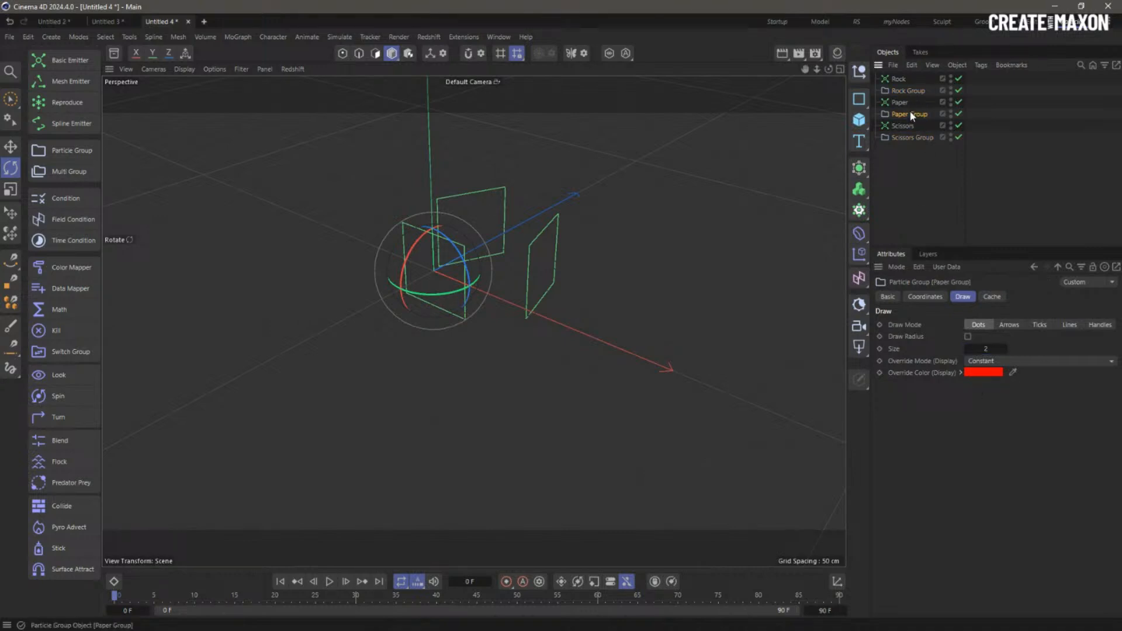
left_click(979, 373)
left_click_drag(1054, 488, 1039, 483)
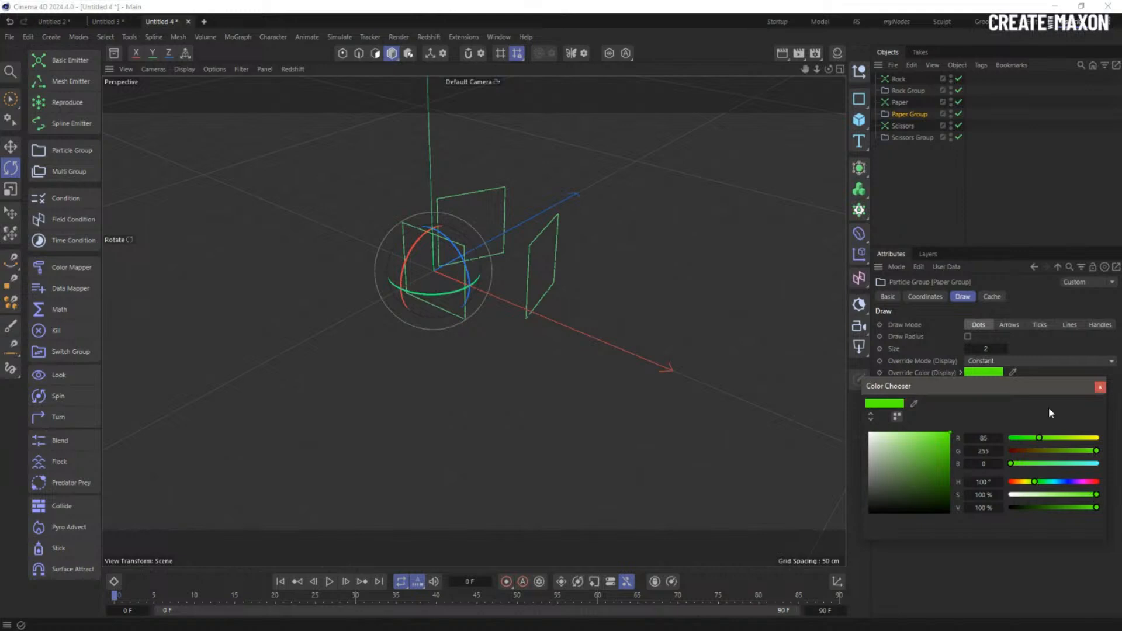
left_click(1100, 387)
left_click(909, 137)
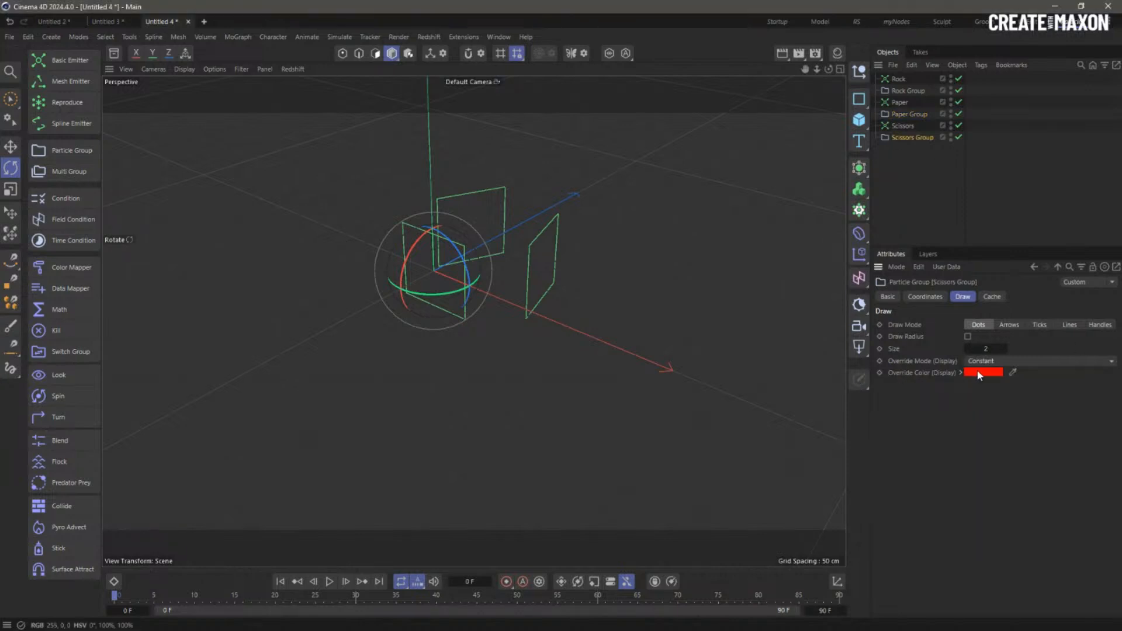
left_click(983, 373)
left_click(1063, 482)
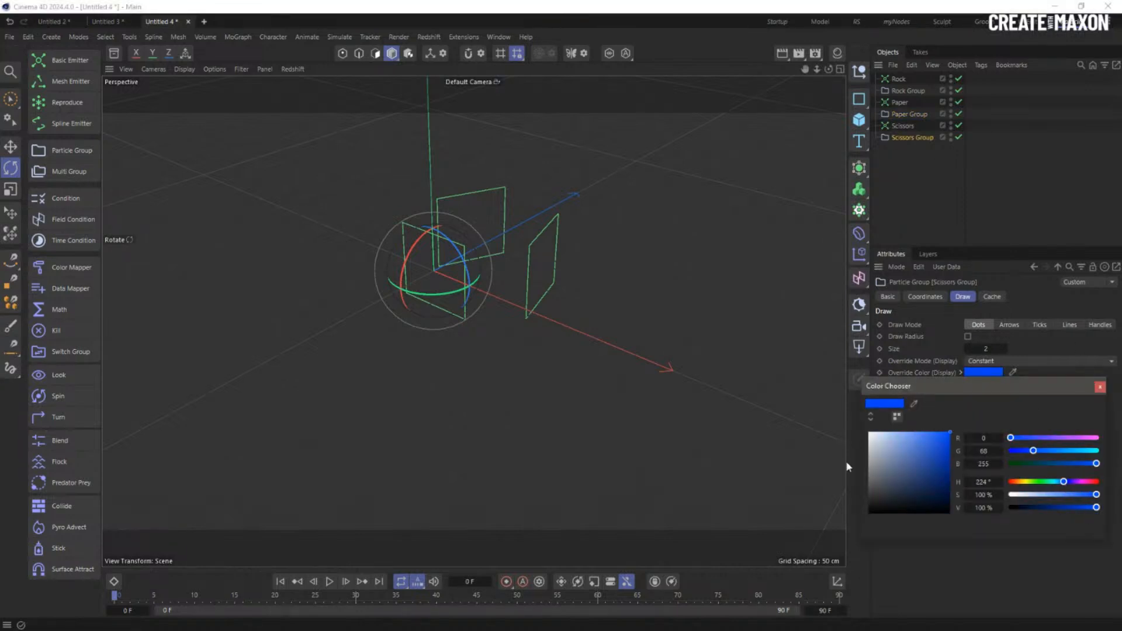
left_click(922, 196)
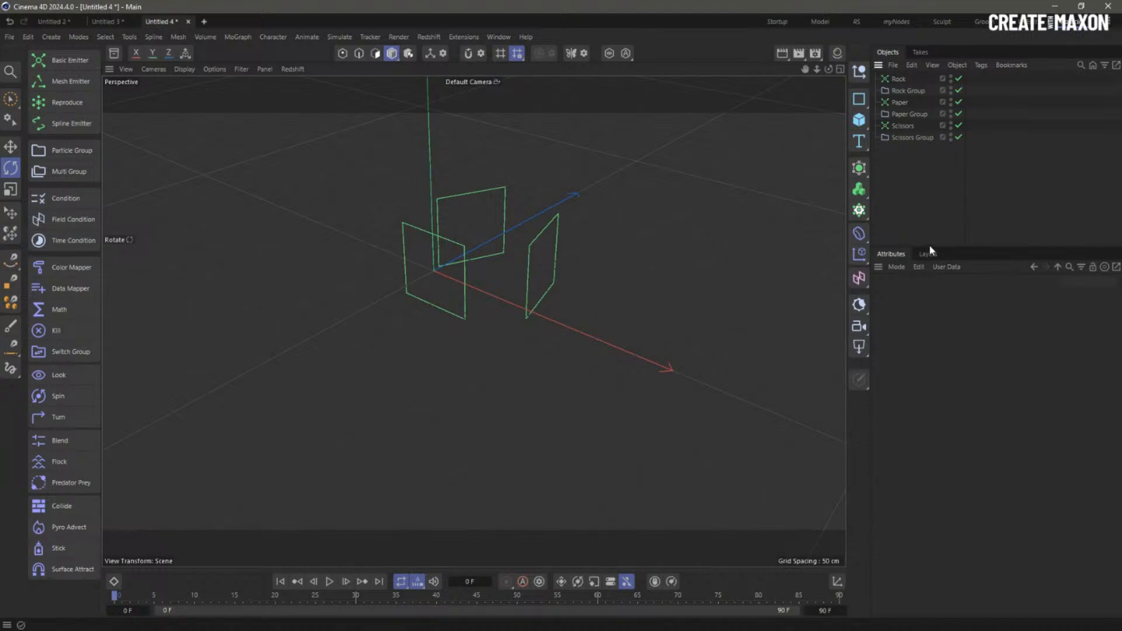
- Preview the particle simulation briefly and rewind to frame 0
left_click(333, 582)
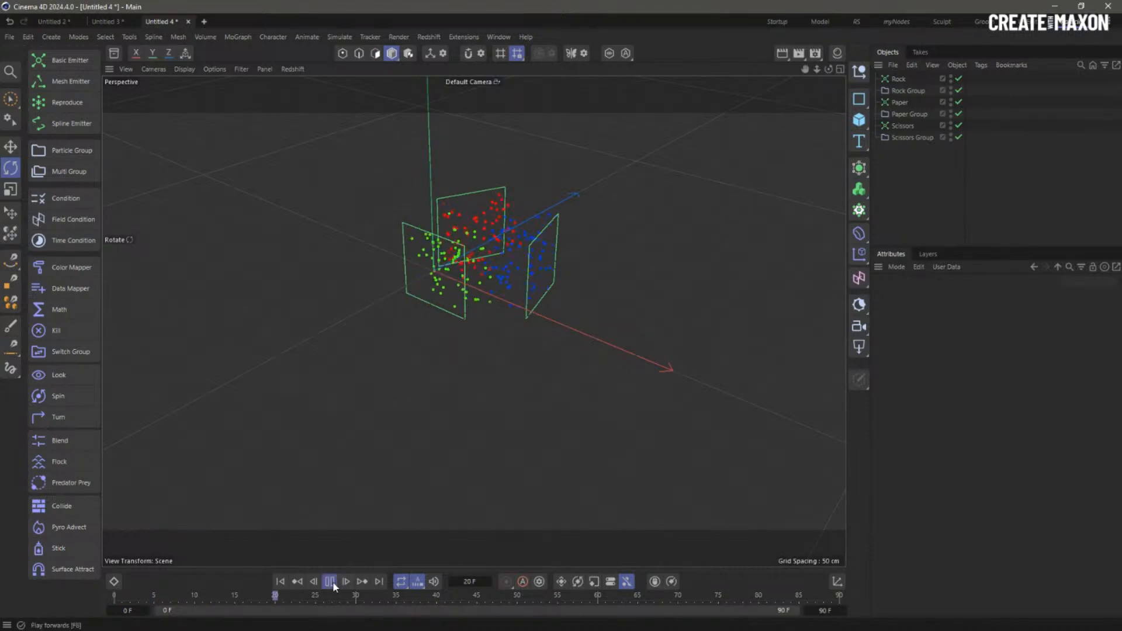
left_click(332, 581)
left_click(283, 583)
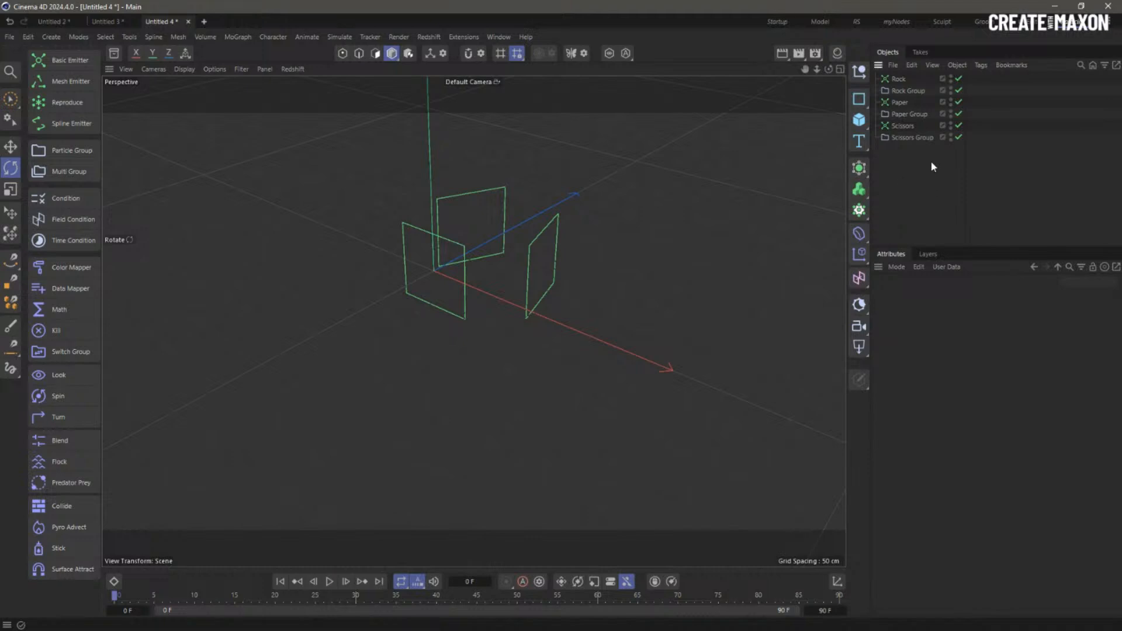
- Set the Rock, Paper and Scissors emitters' emission shape to Cube
left_click(898, 82)
left_click(898, 104, "ctrl")
left_click(902, 127, "ctrl")
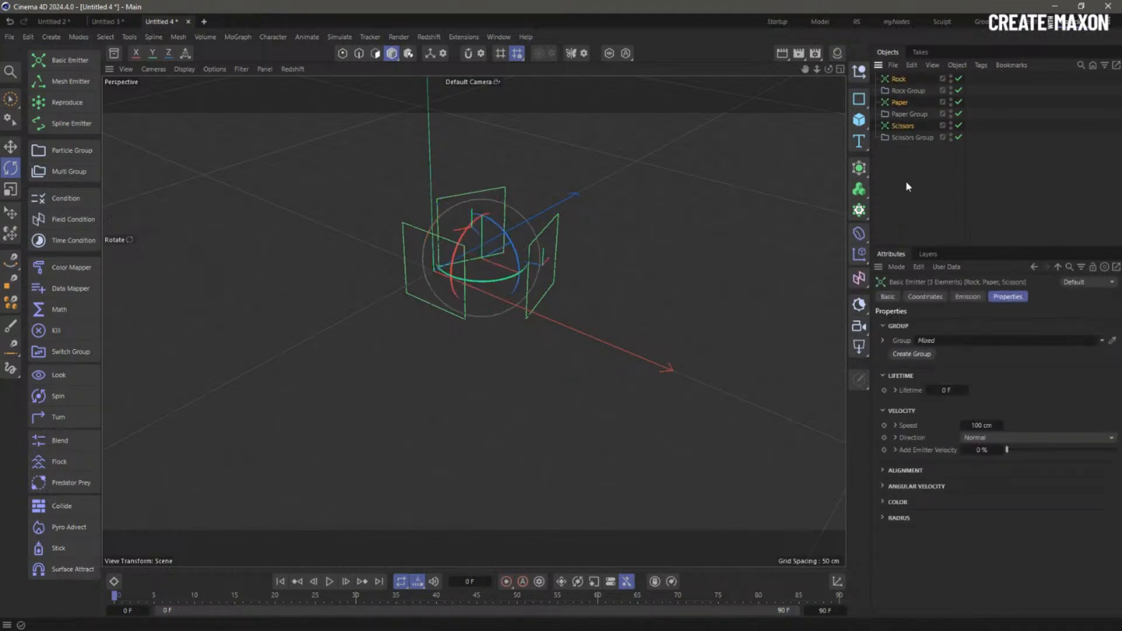
left_click(968, 297)
left_click(953, 324)
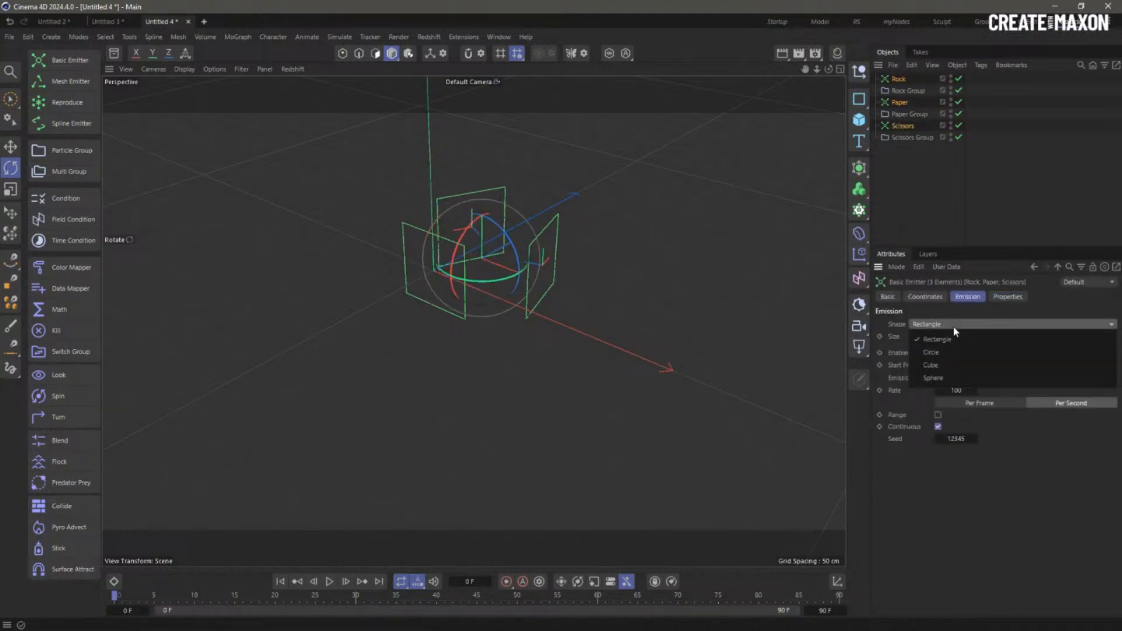
left_click(967, 366)
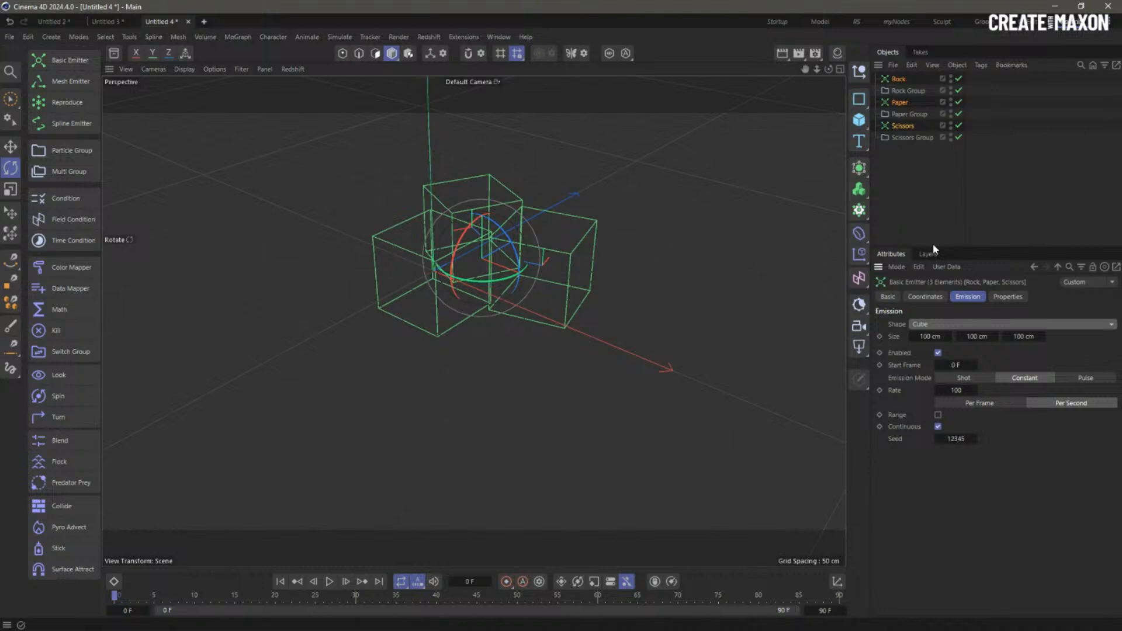
left_click(934, 167)
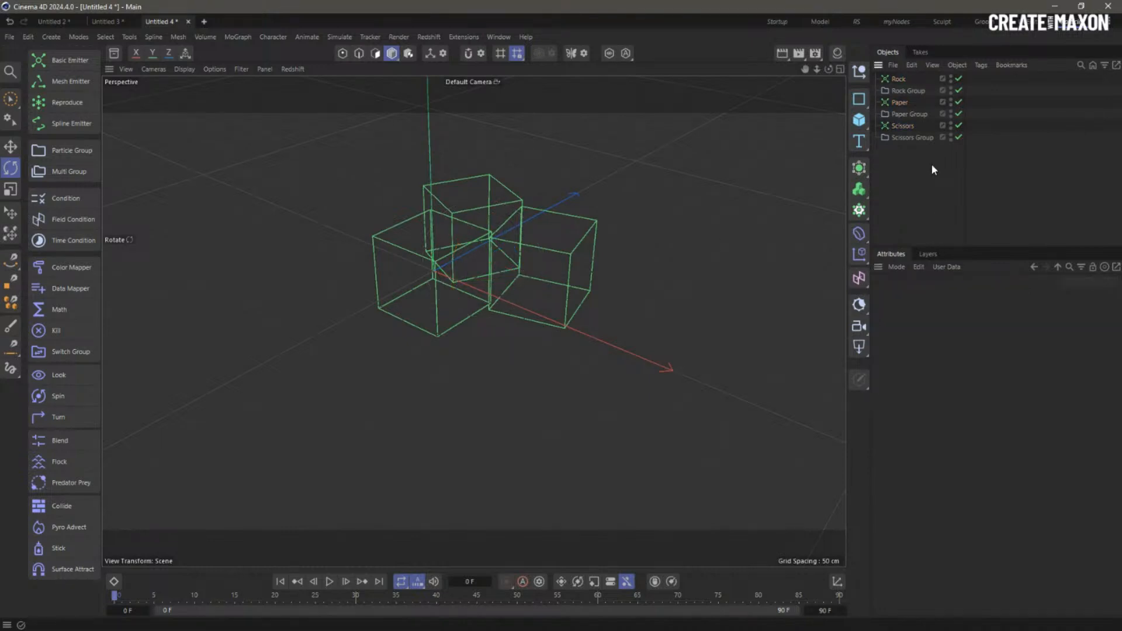
left_click(901, 80)
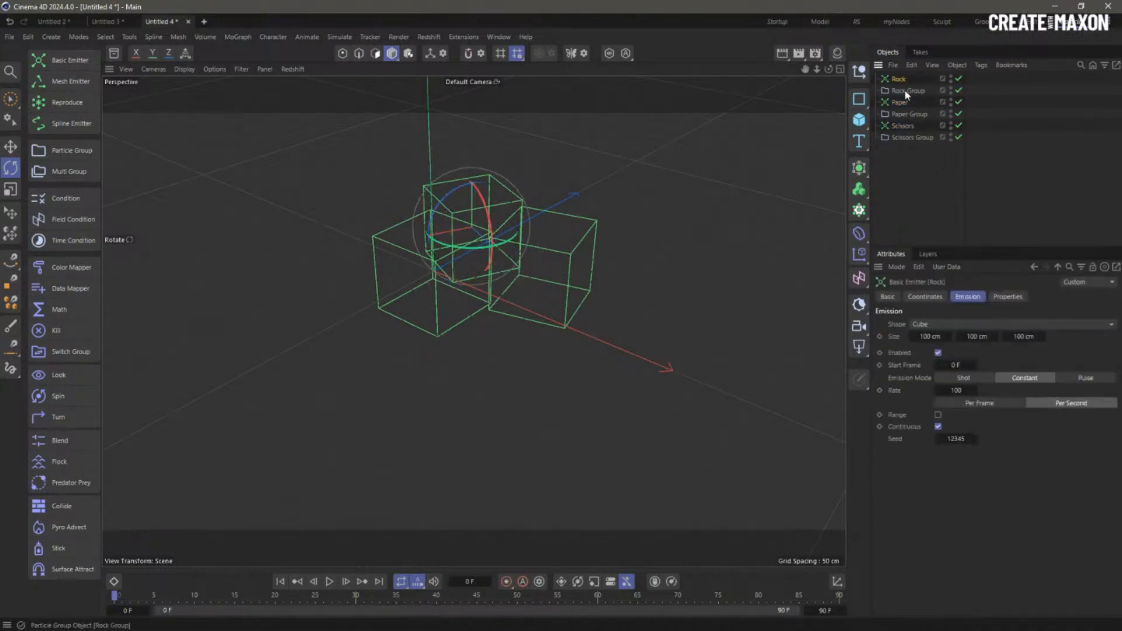
left_click(902, 104, "ctrl")
left_click(905, 128, "ctrl")
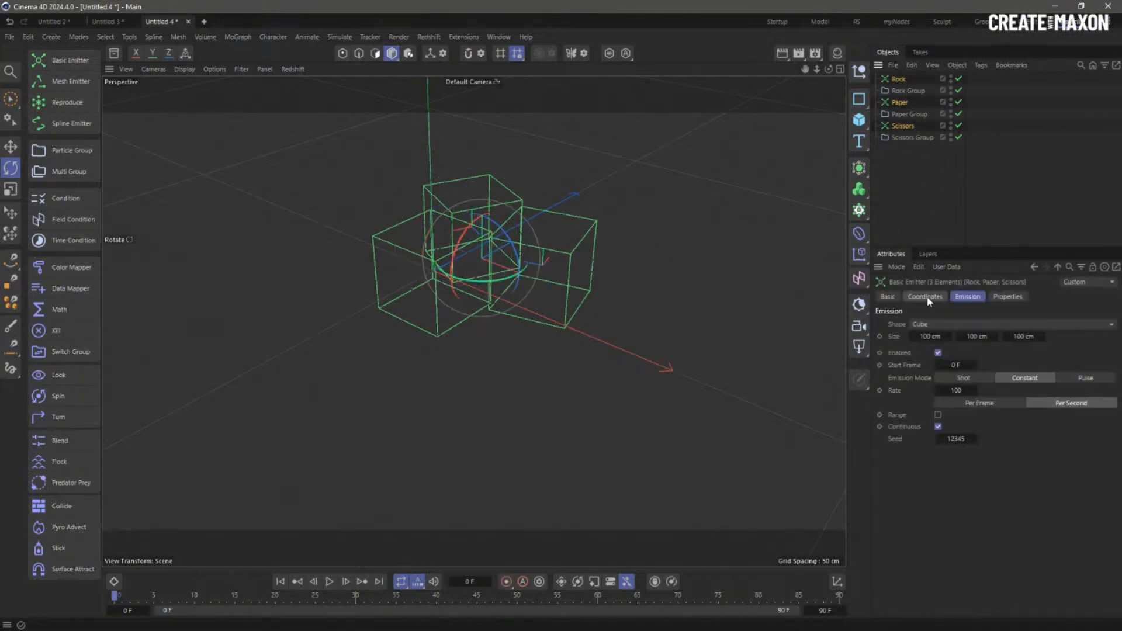
- Switch the three emitters to Shot emission with count 100, preview the burst, and rewind
left_click(964, 379)
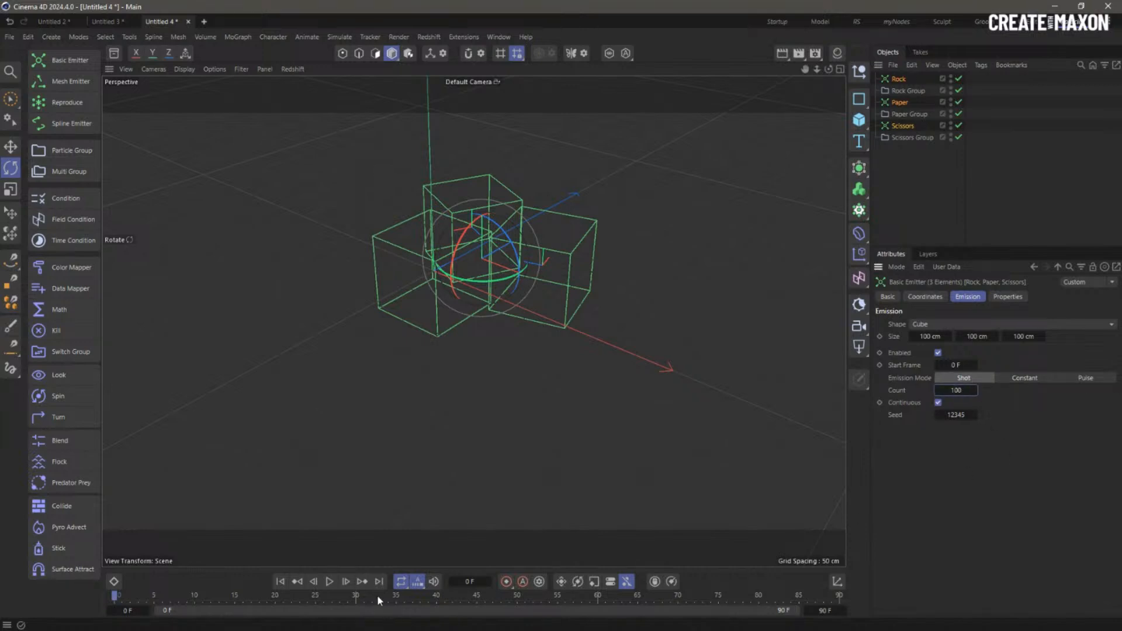
left_click(329, 582)
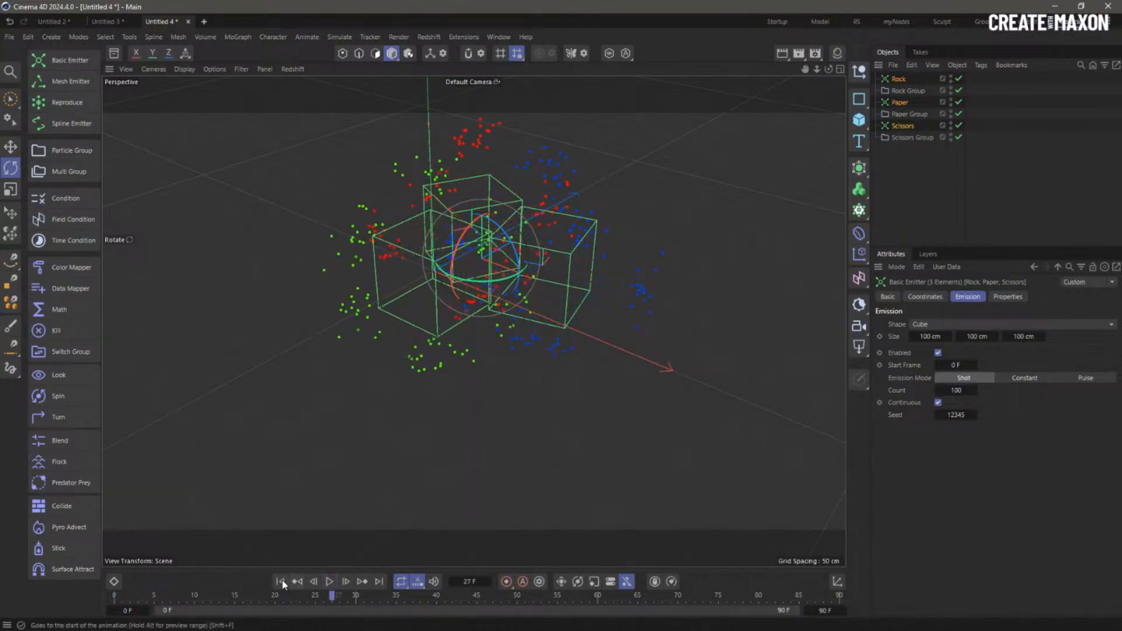
left_click(329, 582)
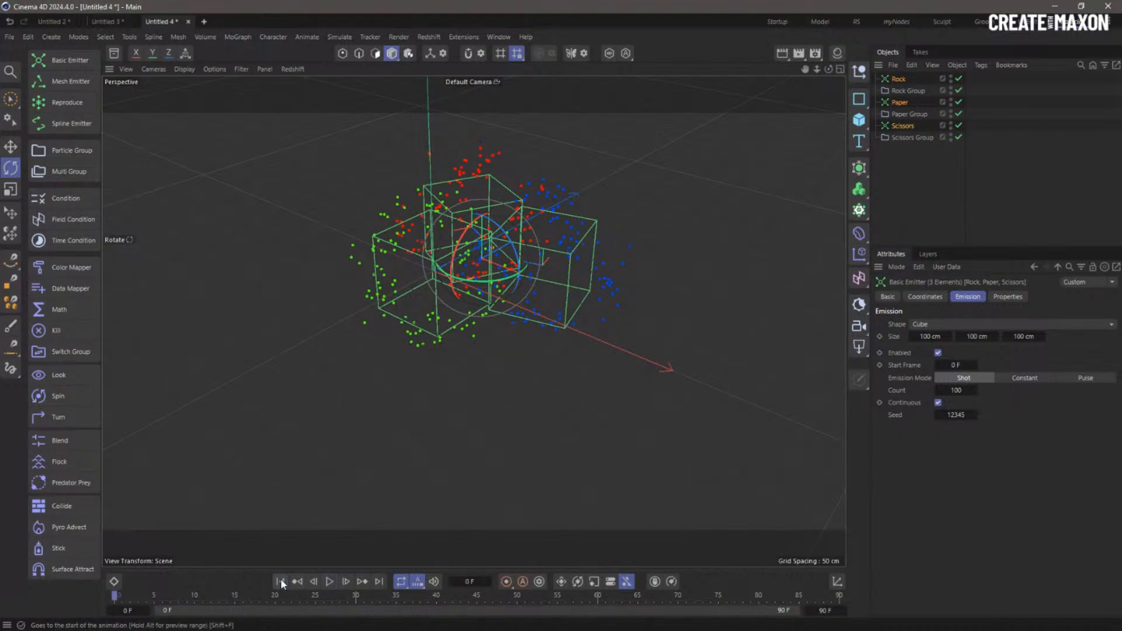
left_click(280, 581)
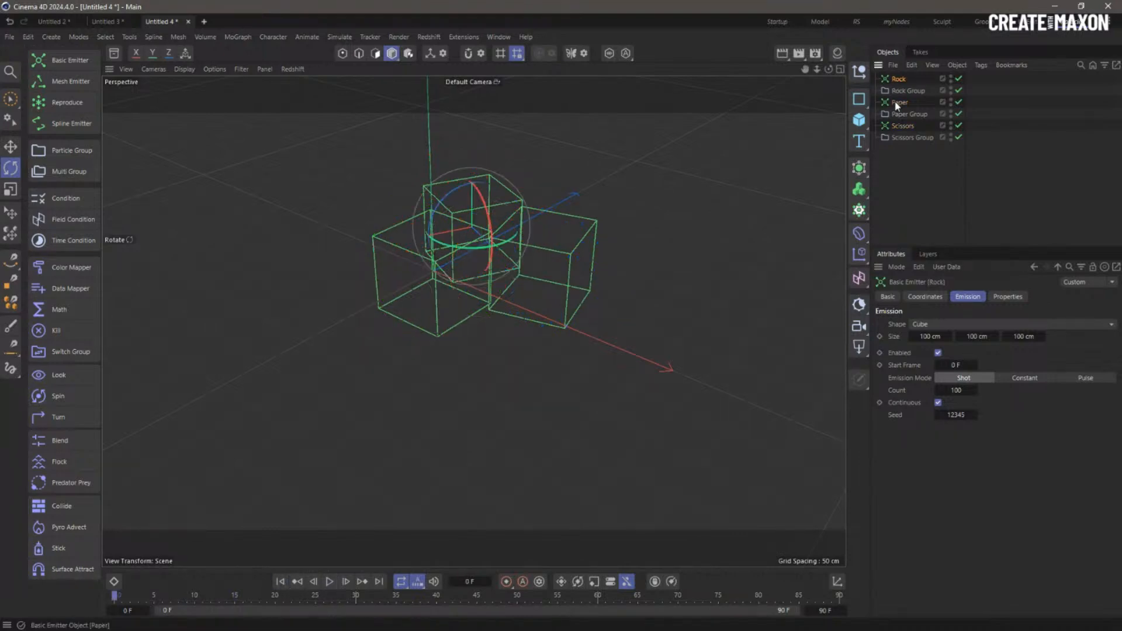
- Set the three emitters' P.X, P.Z and R.H to 0, then preview and rewind
left_click(921, 296)
left_click(932, 341)
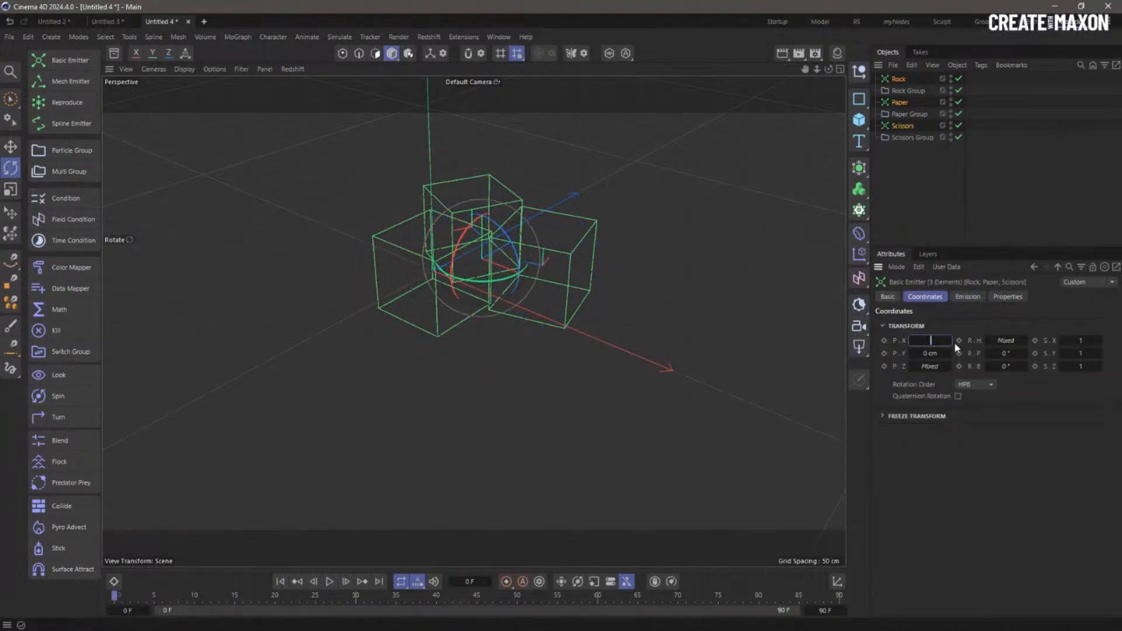
type("0")
key("Tab")
key("Tab")
type("0")
key("Return")
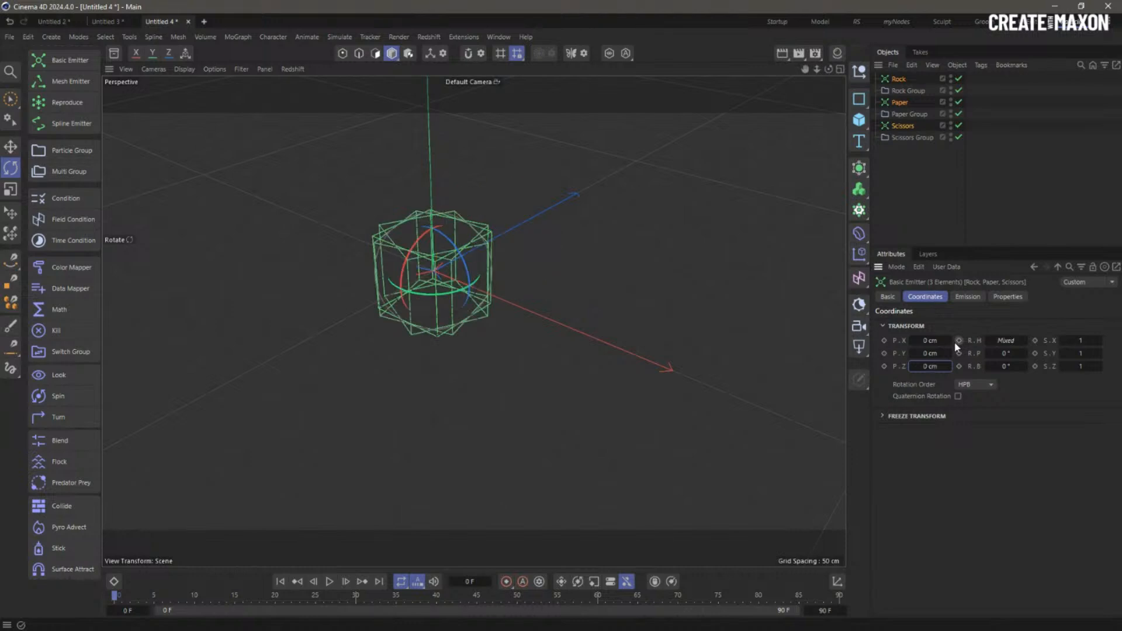
left_click(1006, 340)
type("0")
key("Return")
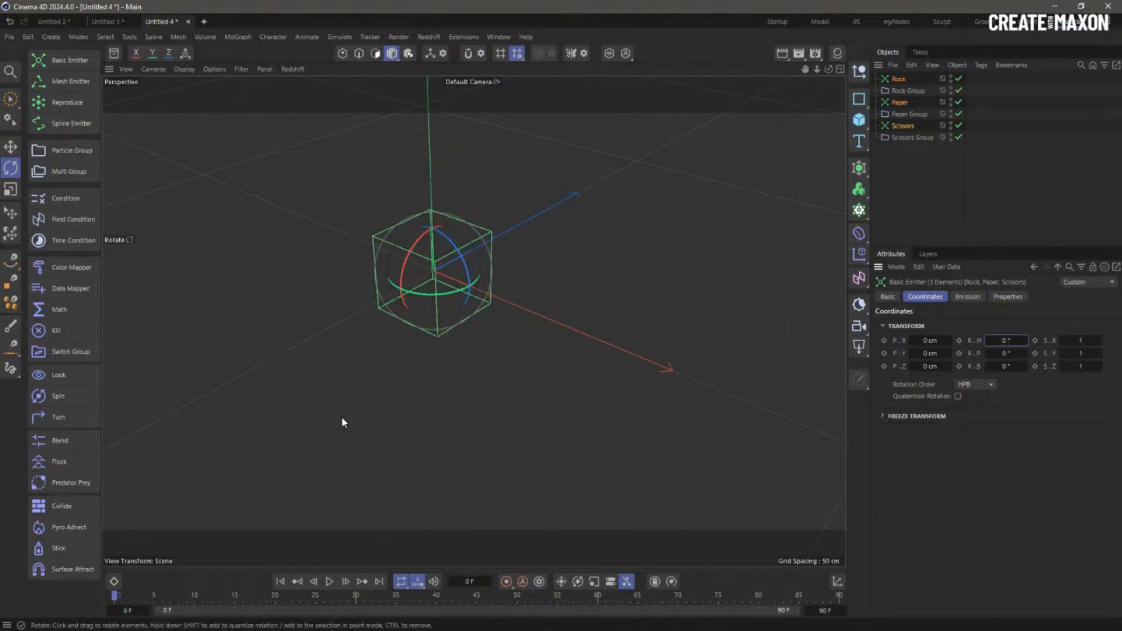
left_click(327, 582)
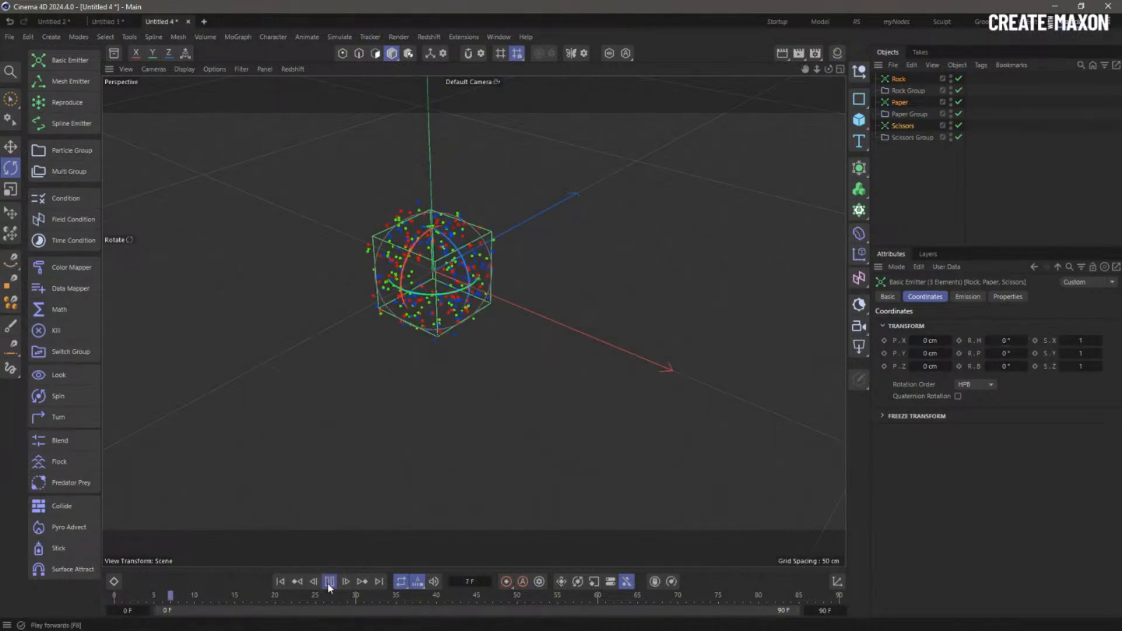
left_click(283, 583)
- Give the Paper emitter an emission seed of 12098 and preview the result
left_click(899, 79)
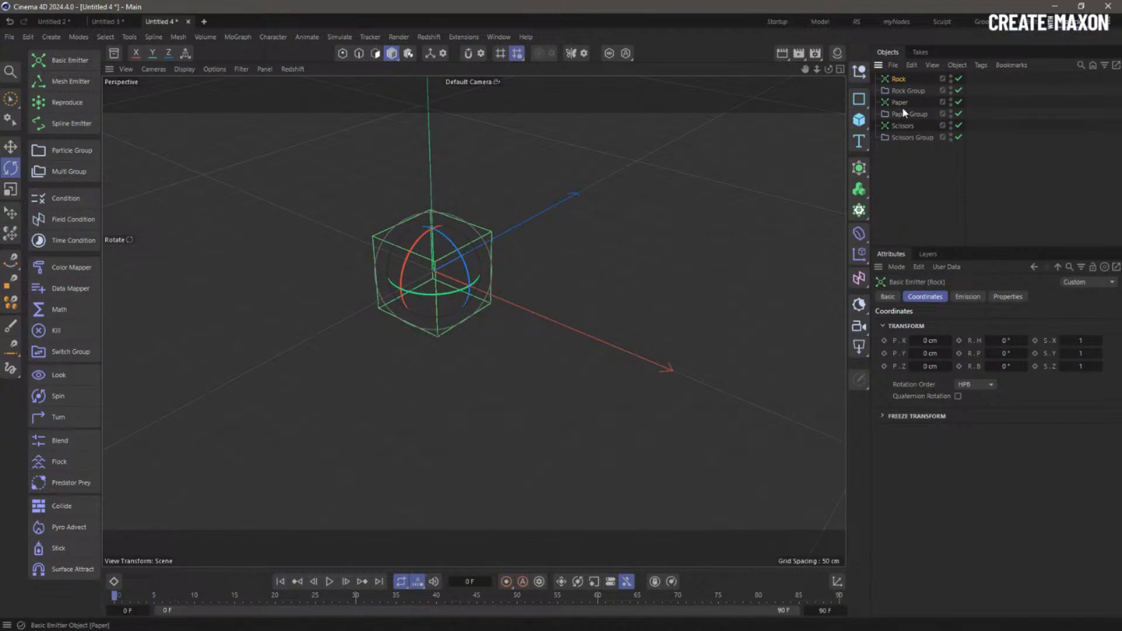
left_click(966, 298)
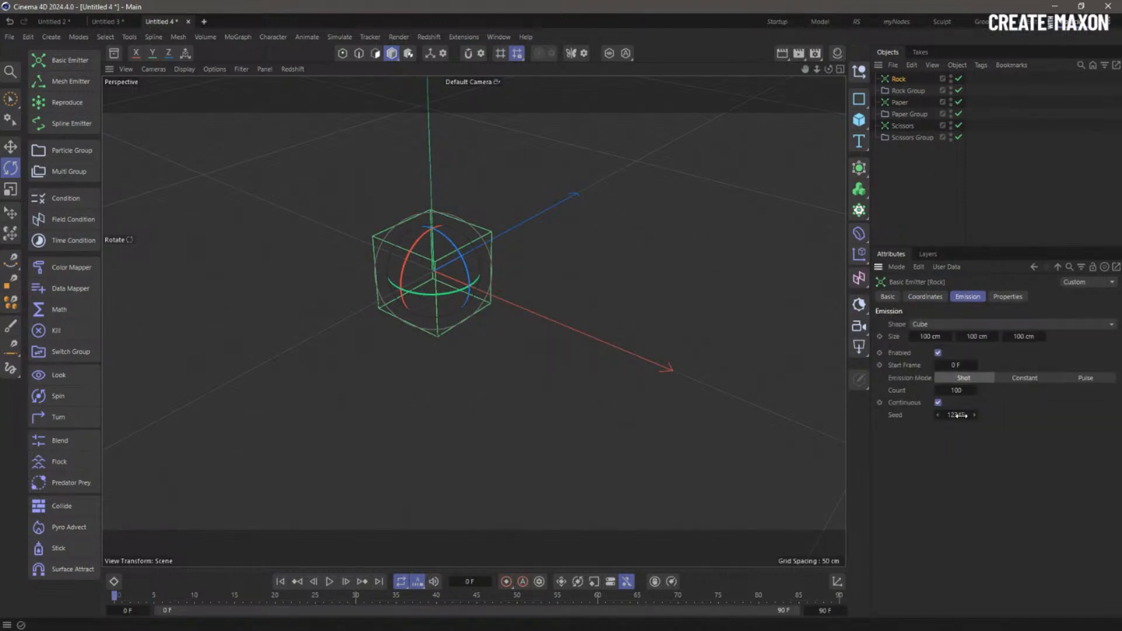
left_click(900, 103)
left_click_drag(963, 416, 938, 416)
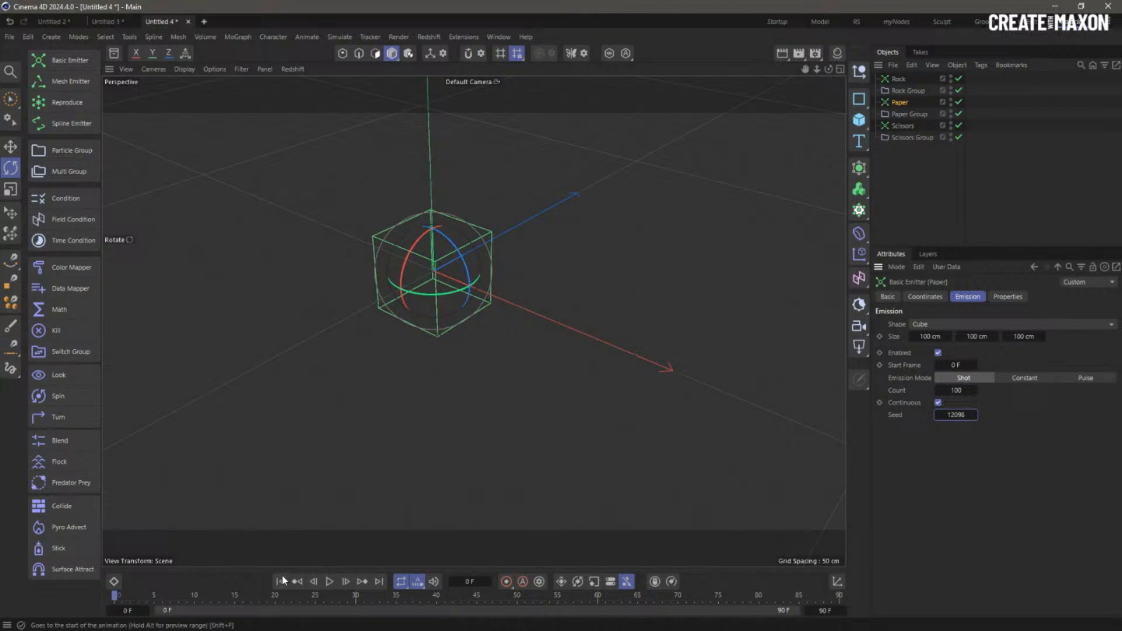
left_click(329, 582)
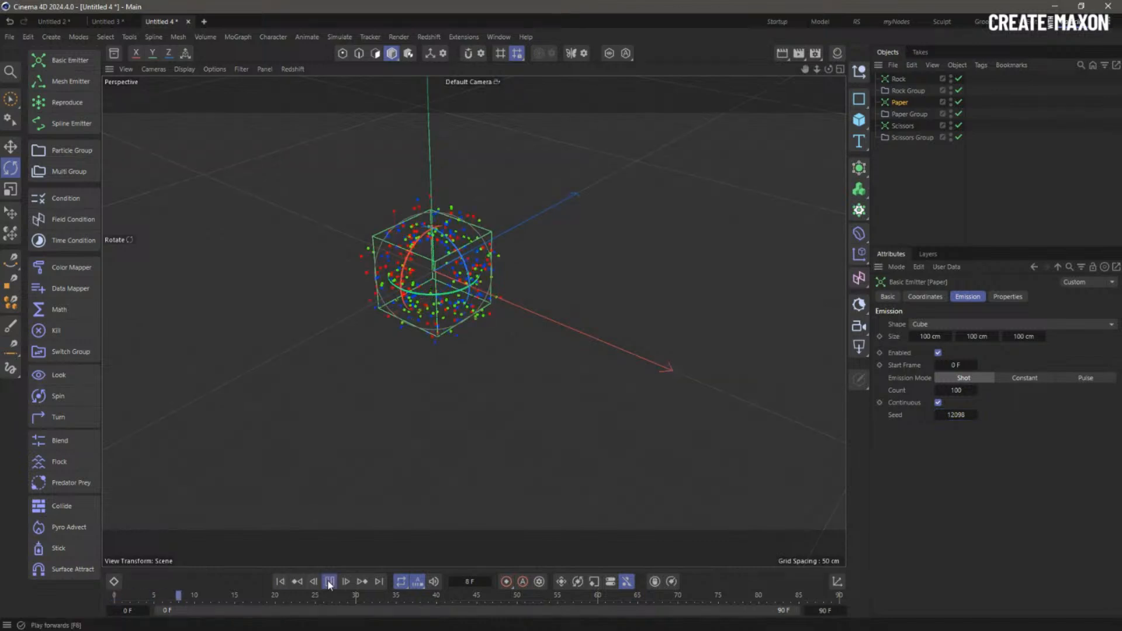
left_click(280, 582)
left_click(899, 79, "ctrl")
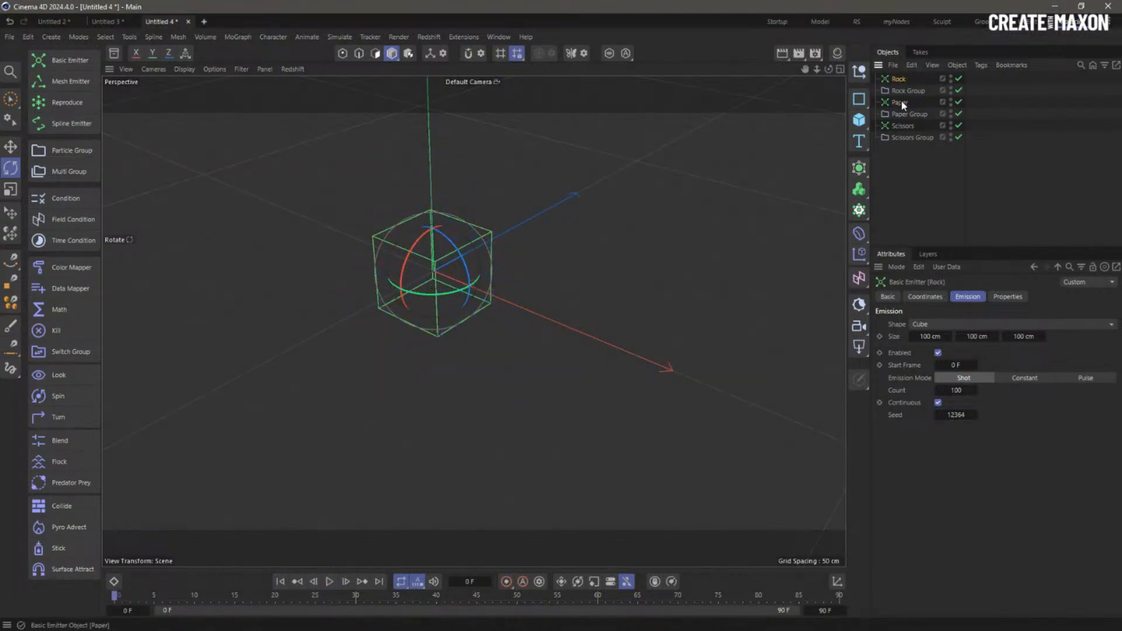
left_click(904, 126, "ctrl")
- Set Velocity Speed to 0 cm on all three emitters, then preview and orbit around the cube
left_click(1008, 296)
double_click(982, 425)
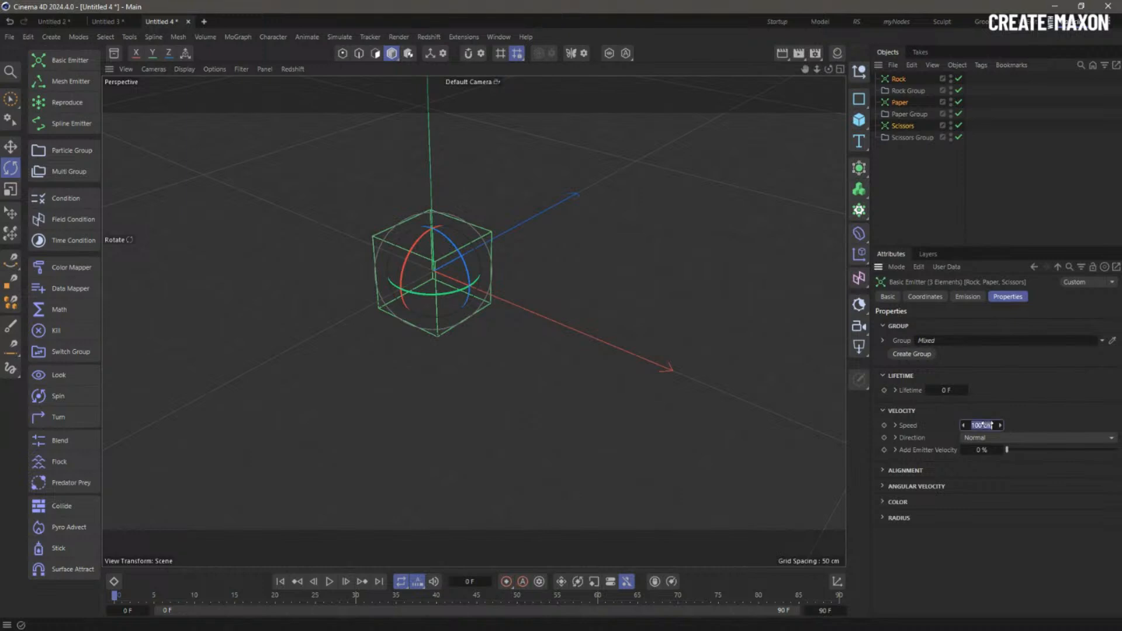
type("0")
key("Return")
left_click(911, 173)
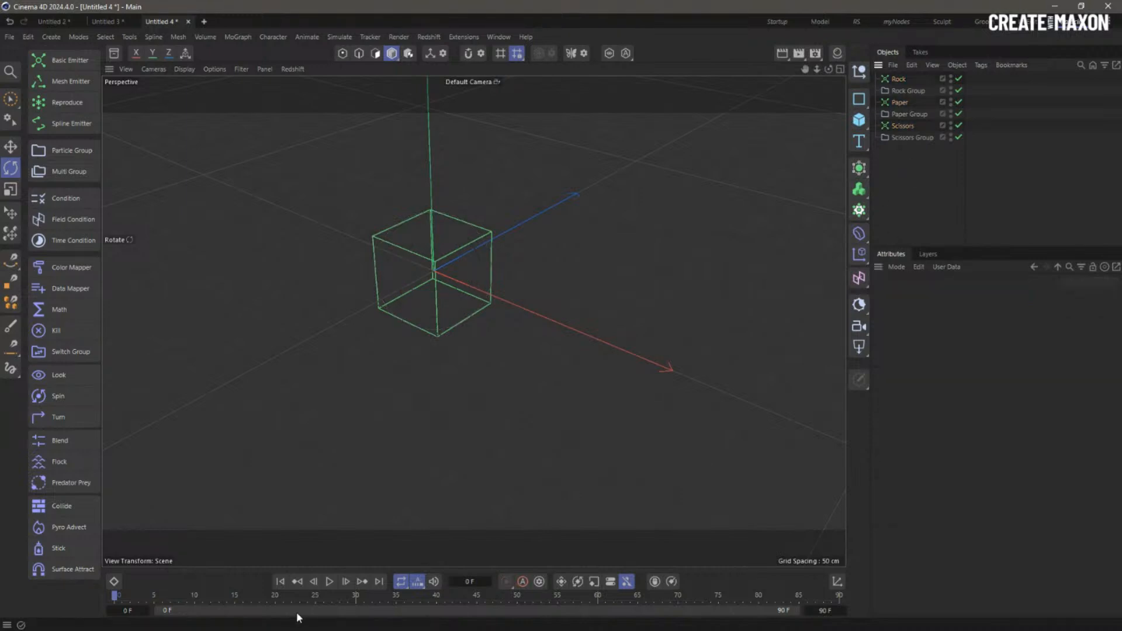
left_click(329, 582)
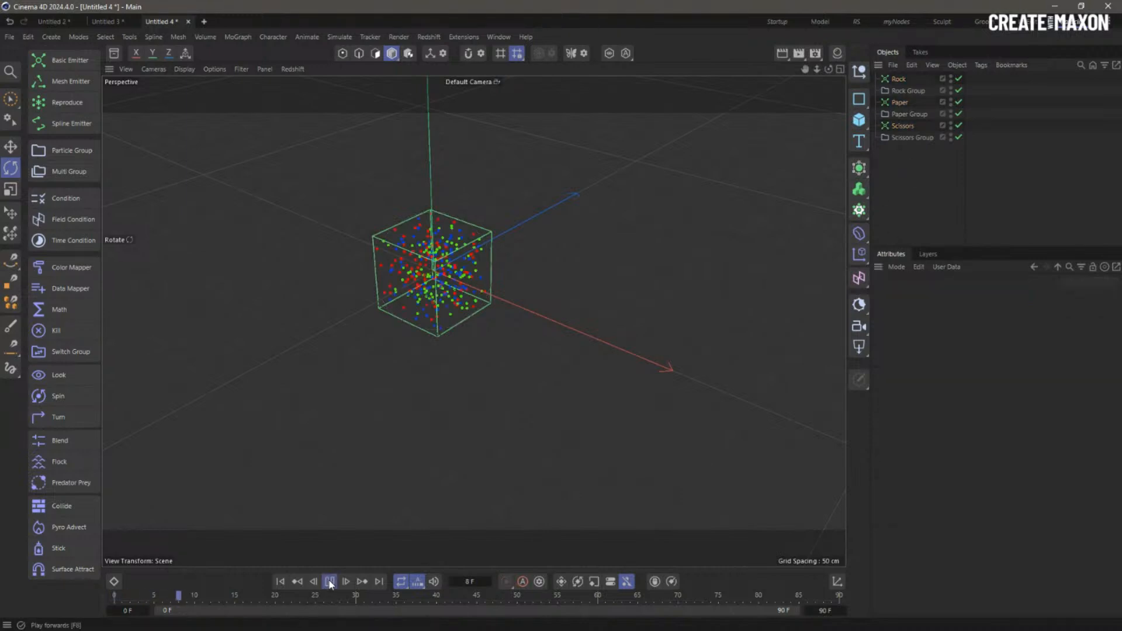
left_click(282, 582)
right_click_drag(430, 277, 490, 279, "alt")
left_click_drag(490, 283, 511, 314, "alt")
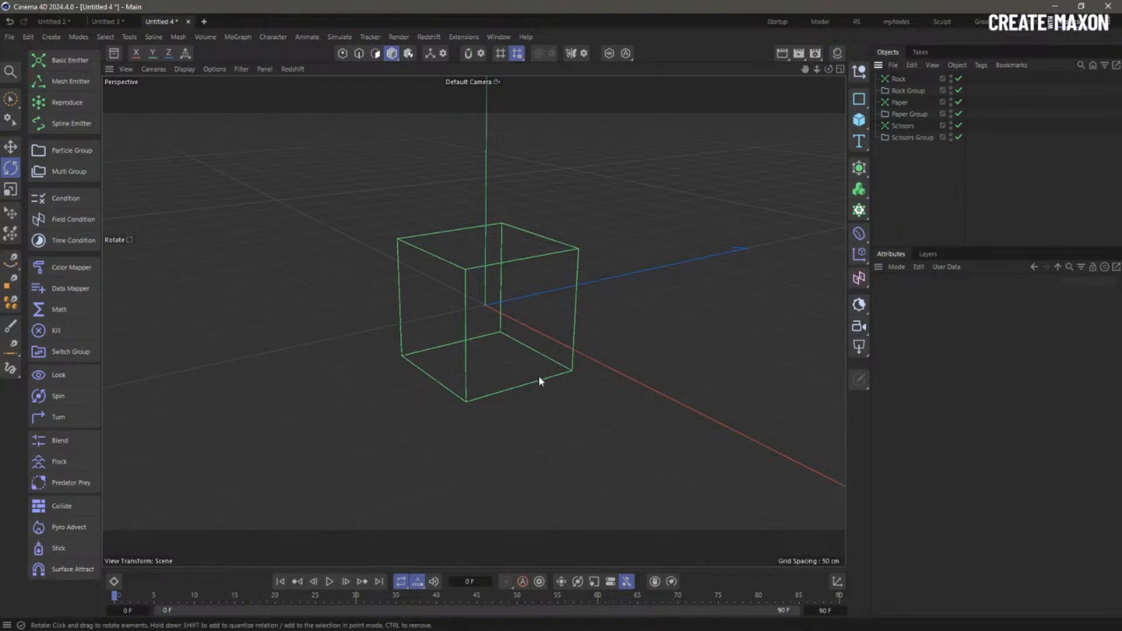
- Add a Predator Prey object at the bottom of the list named 'Predator Prey Paper Wins'
left_click(65, 483)
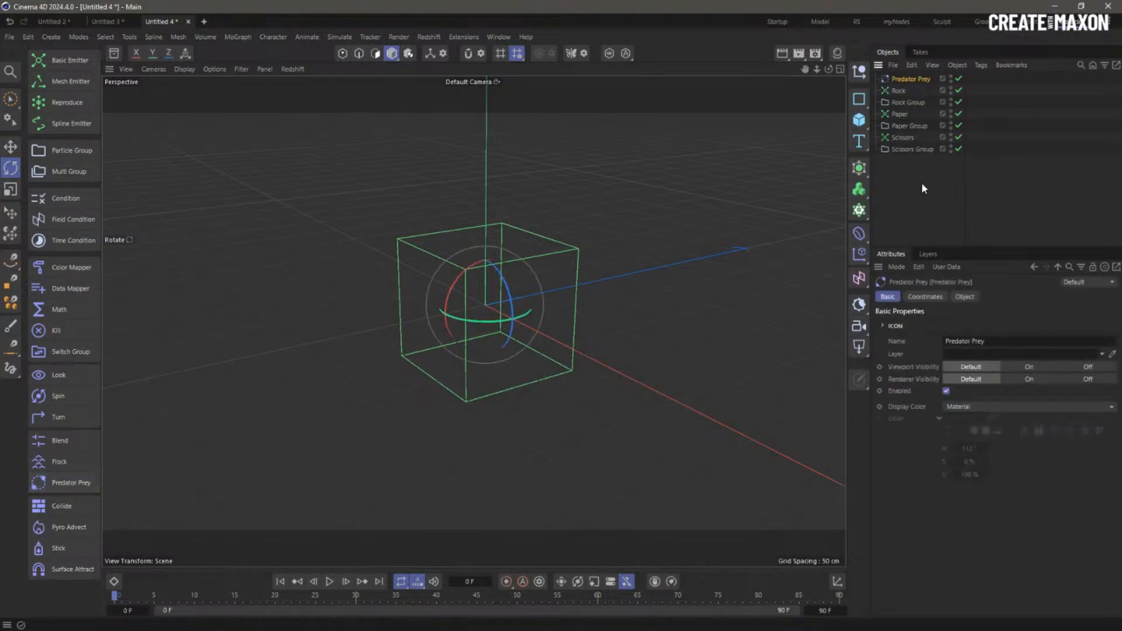
left_click_drag(905, 84, 906, 188)
double_click(917, 149)
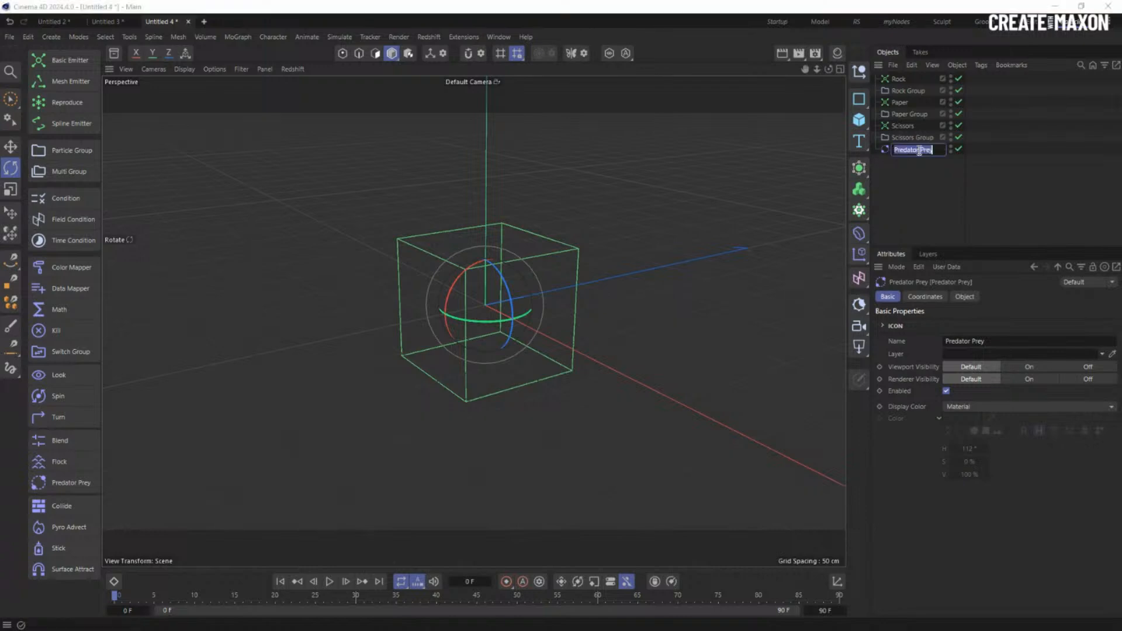
left_click(942, 149)
type("Paper Wins")
key("Return")
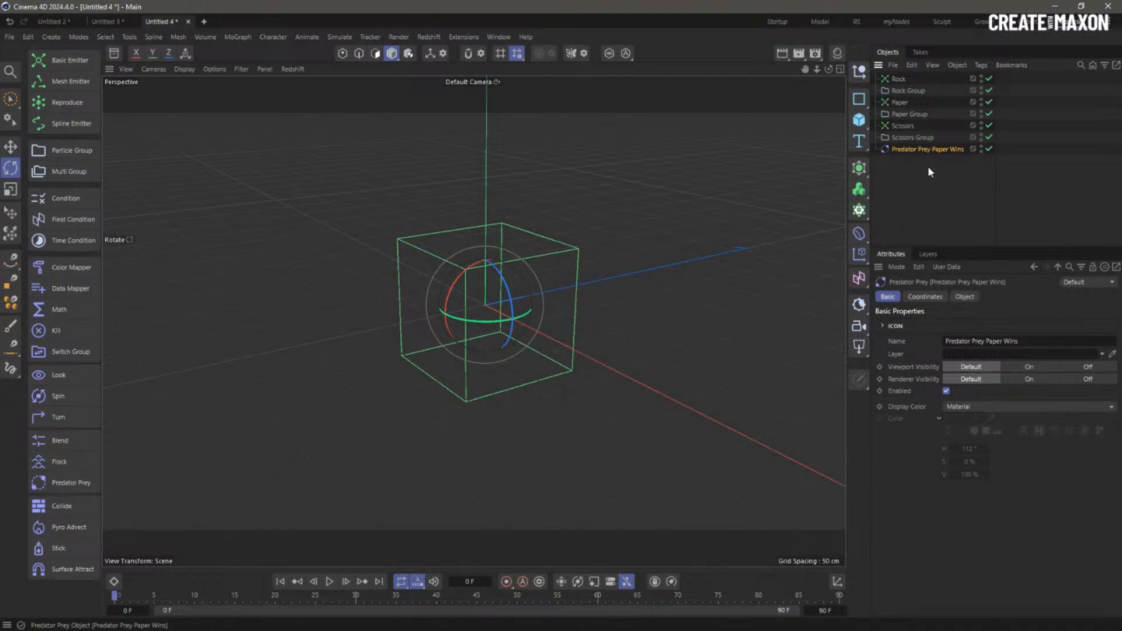
- Set Paper Group as the predator group and Rock Group as the prey group
left_click(964, 297)
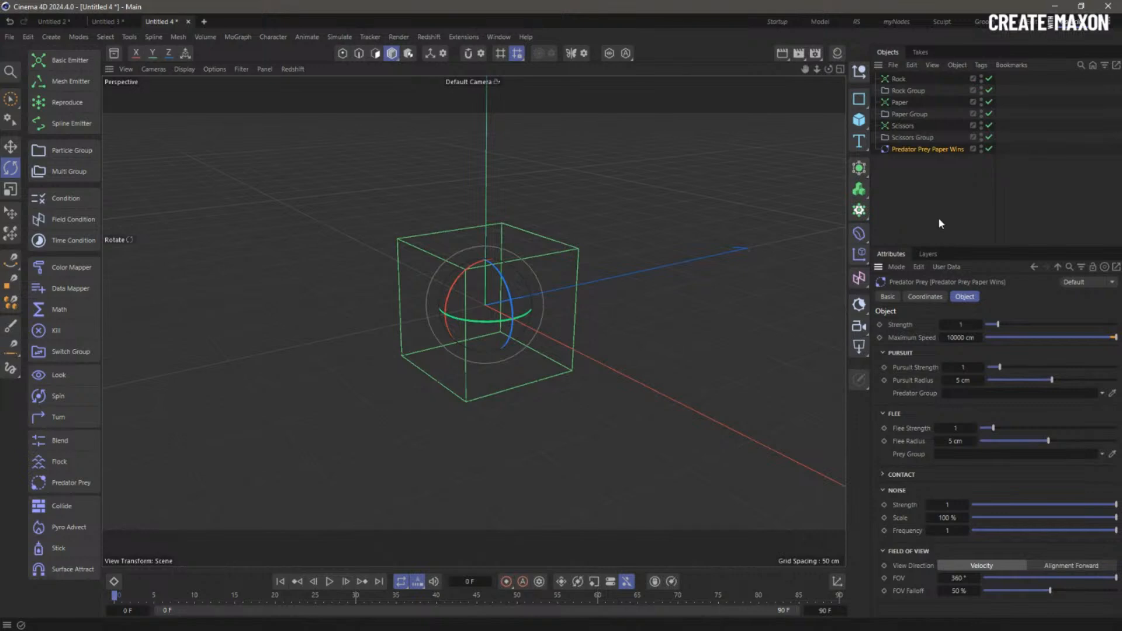
left_click_drag(919, 112, 966, 398)
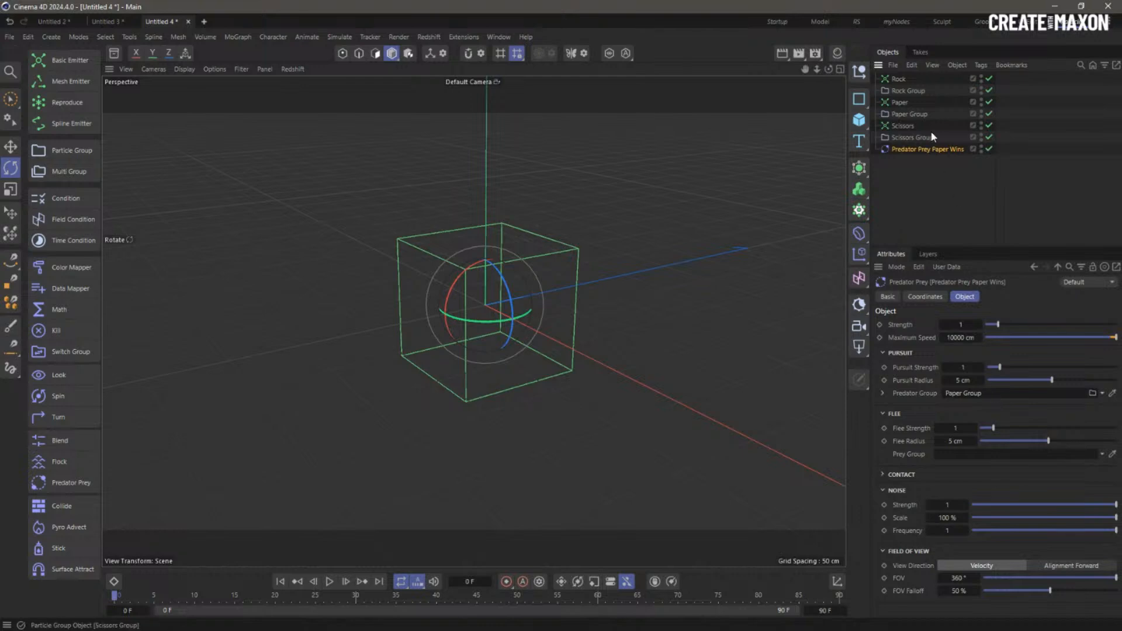
left_click_drag(914, 89, 942, 251)
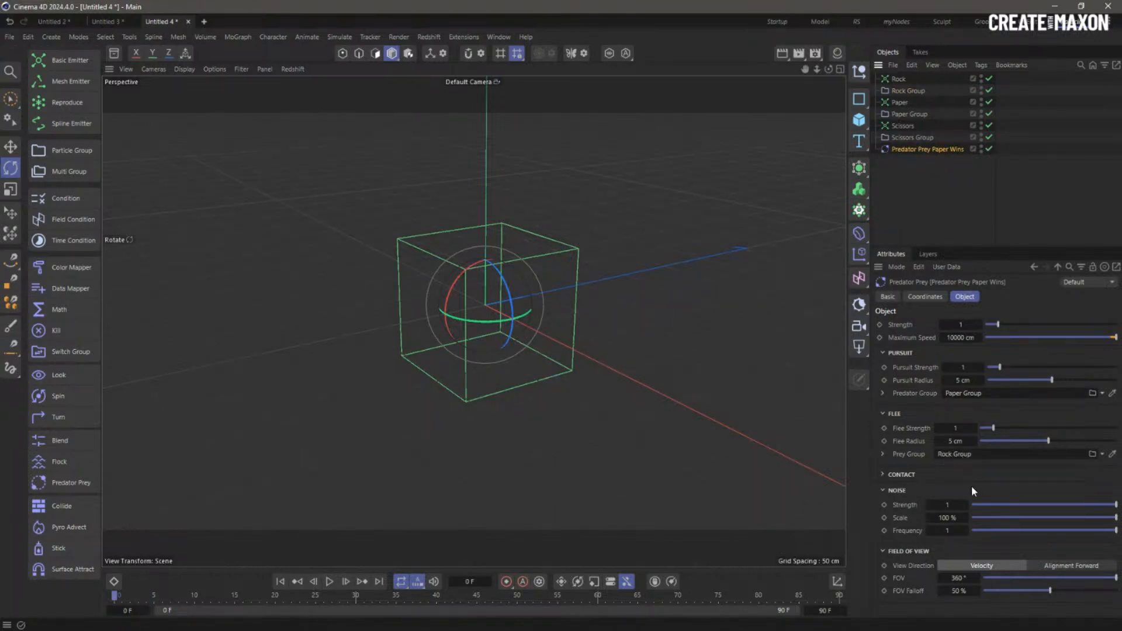
left_click(894, 491)
left_click(889, 474)
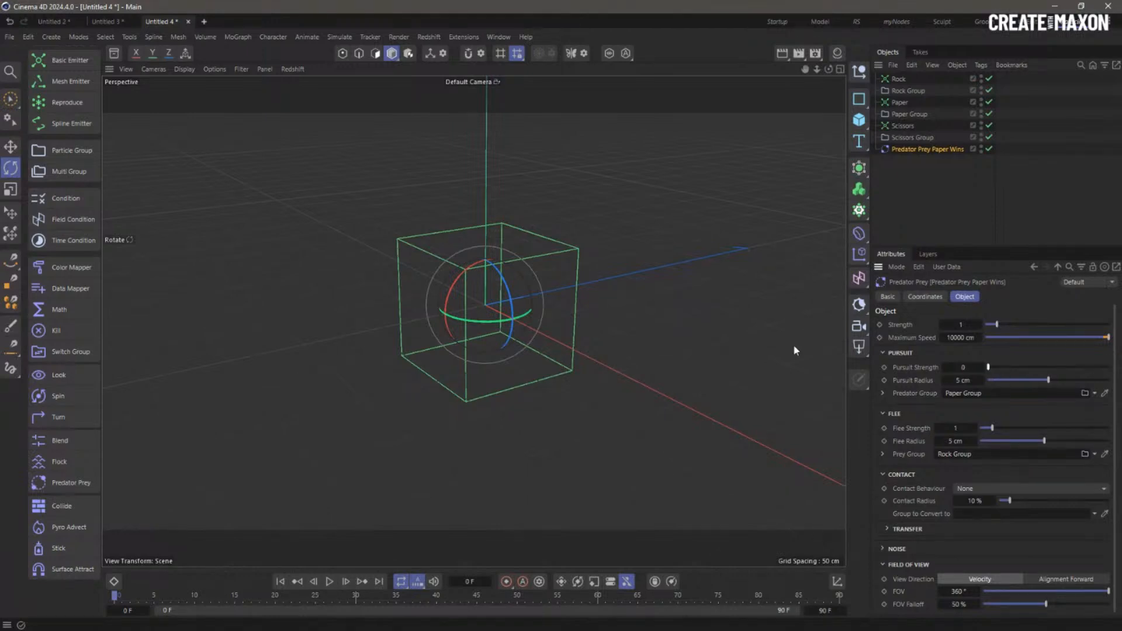
- Set Contact Behaviour to Convert Prey with Paper Group as the group to convert to
left_click_drag(999, 369, 997, 370)
key("ctrl+z")
left_click(981, 489)
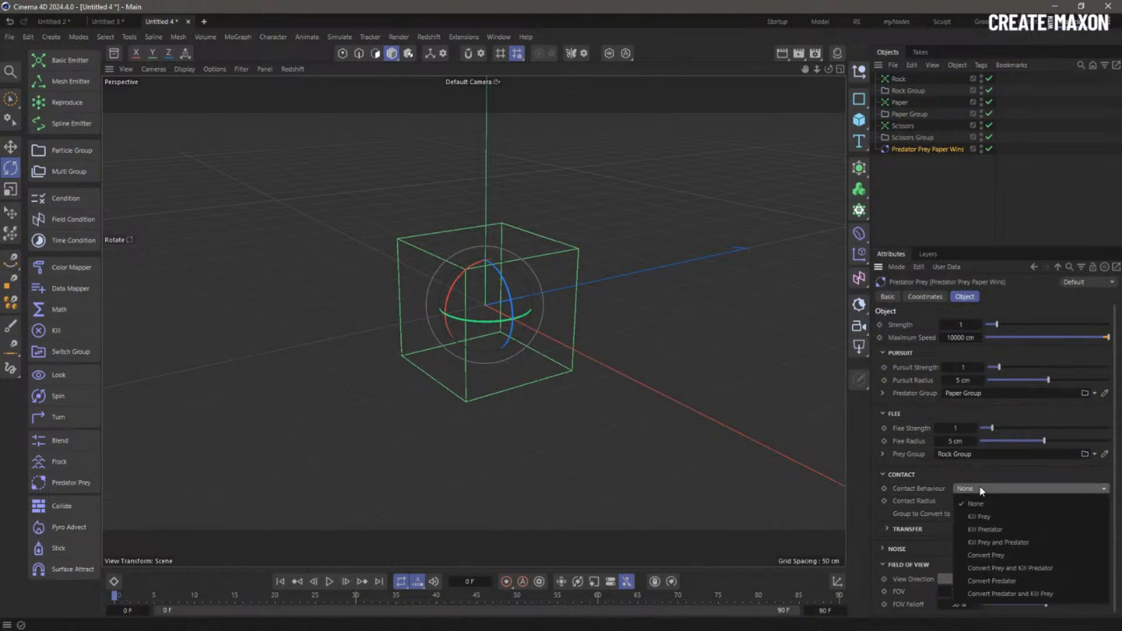
left_click(1013, 553)
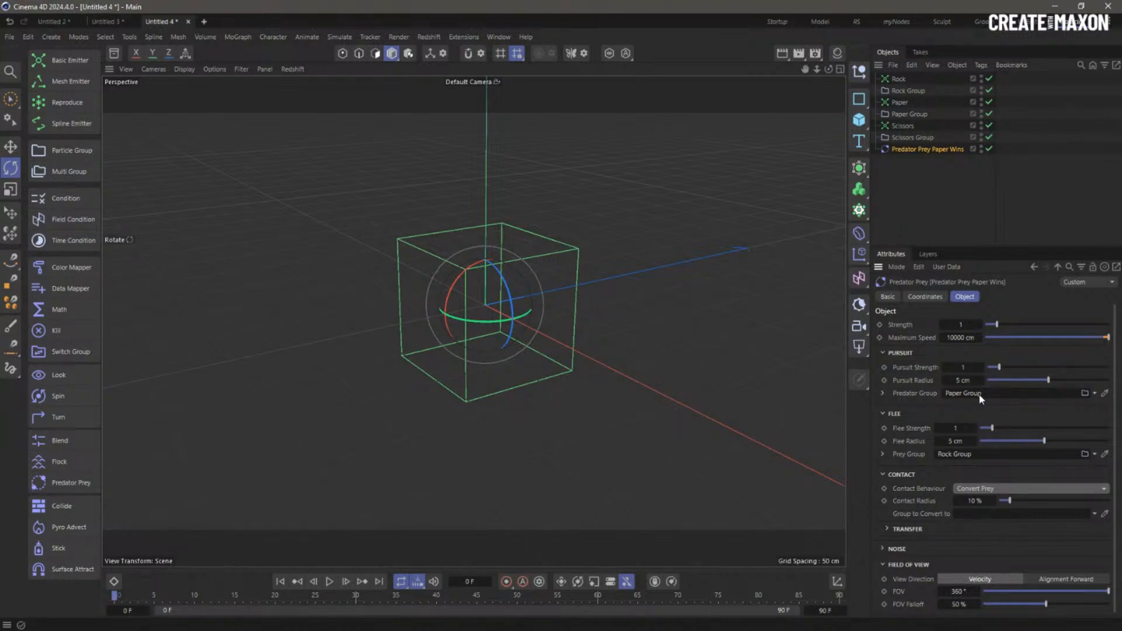
left_click_drag(910, 115, 974, 513)
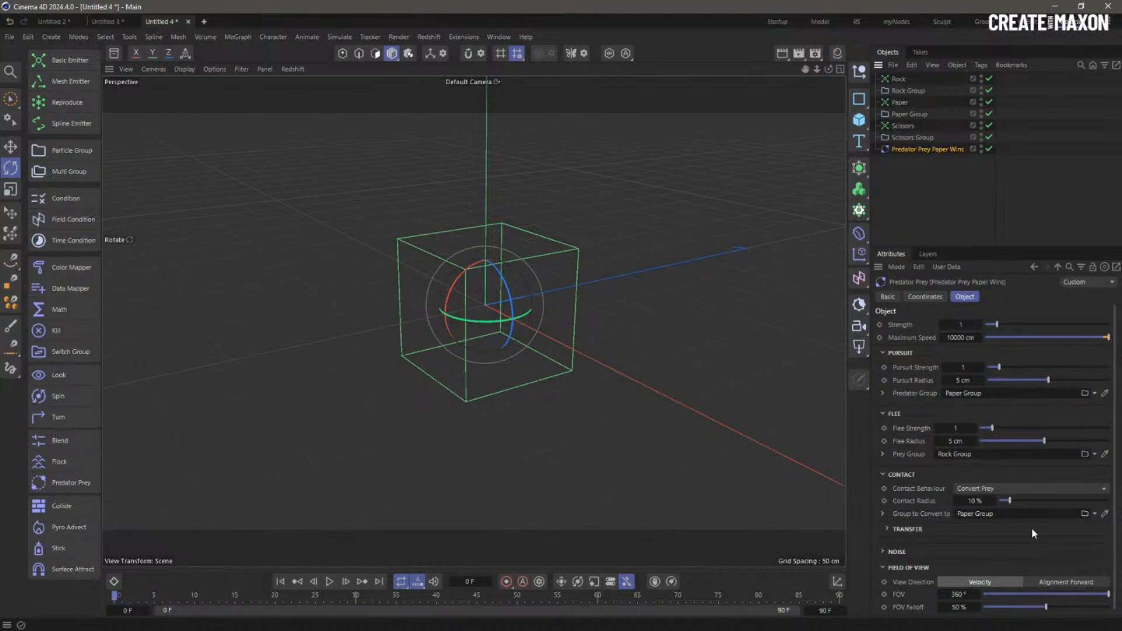
- Set contact radius 100%, pursuit radius 20 cm, and flee and pursuit strength to 0
left_click_drag(1012, 501, 1110, 501)
left_click(1048, 380)
type("20")
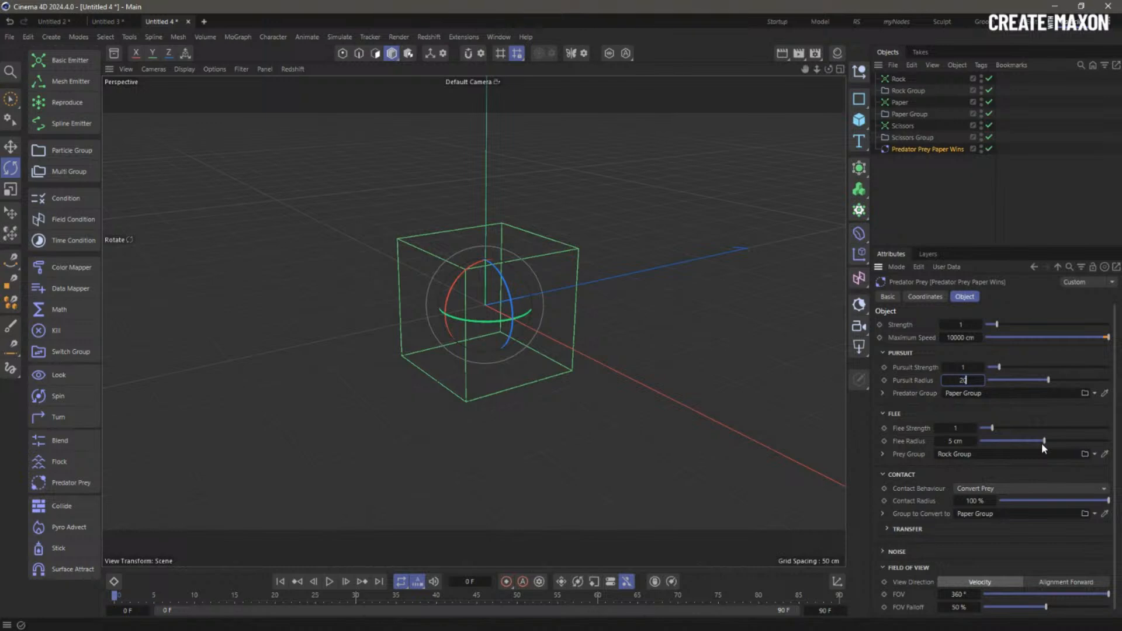
left_click_drag(990, 427, 957, 422)
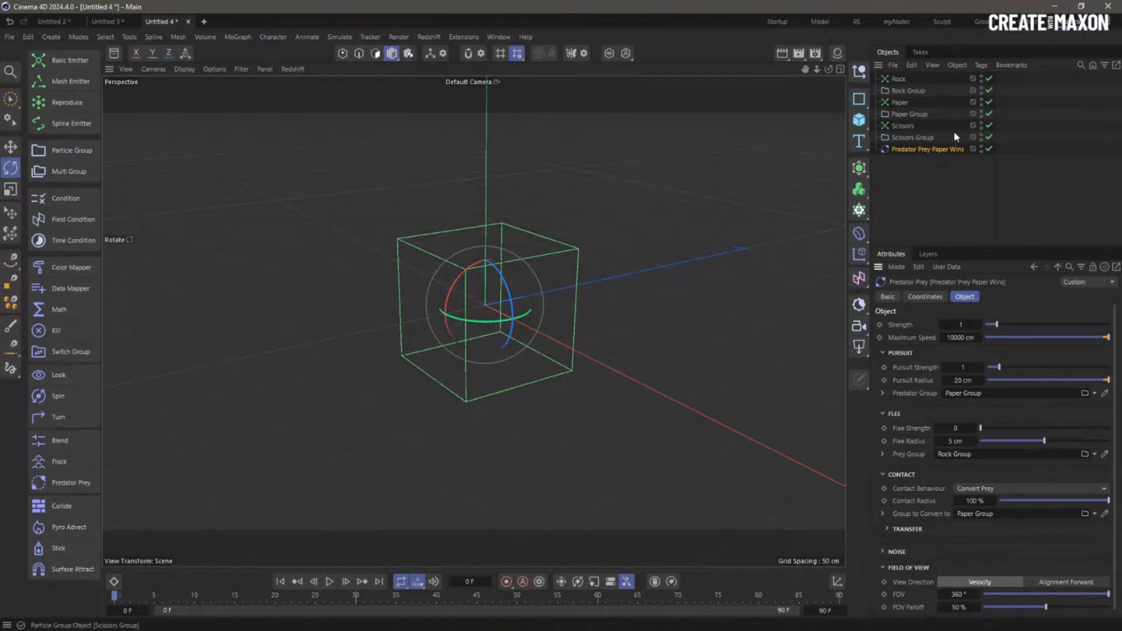
left_click_drag(1002, 370, 991, 376)
- Duplicate the Paper Wins modifier and rename the copy 'Predator Prey Rock Wins'
left_click(924, 209)
left_click_drag(917, 151, 1064, 171, "ctrl")
double_click(917, 161)
left_click(940, 162)
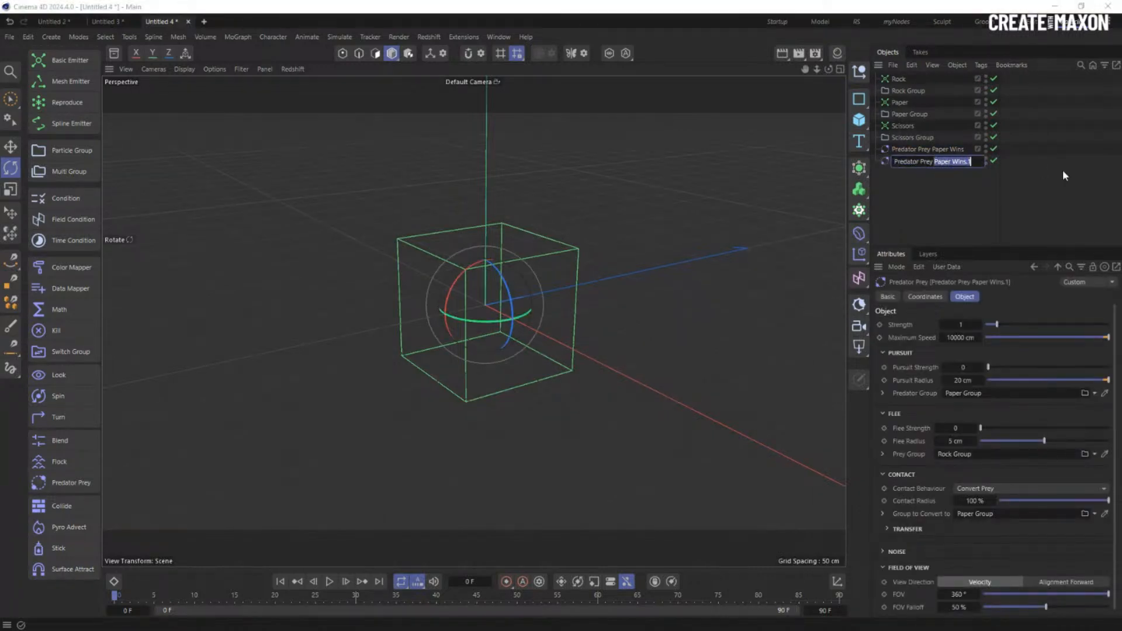
type("Rock Wins")
key("Return")
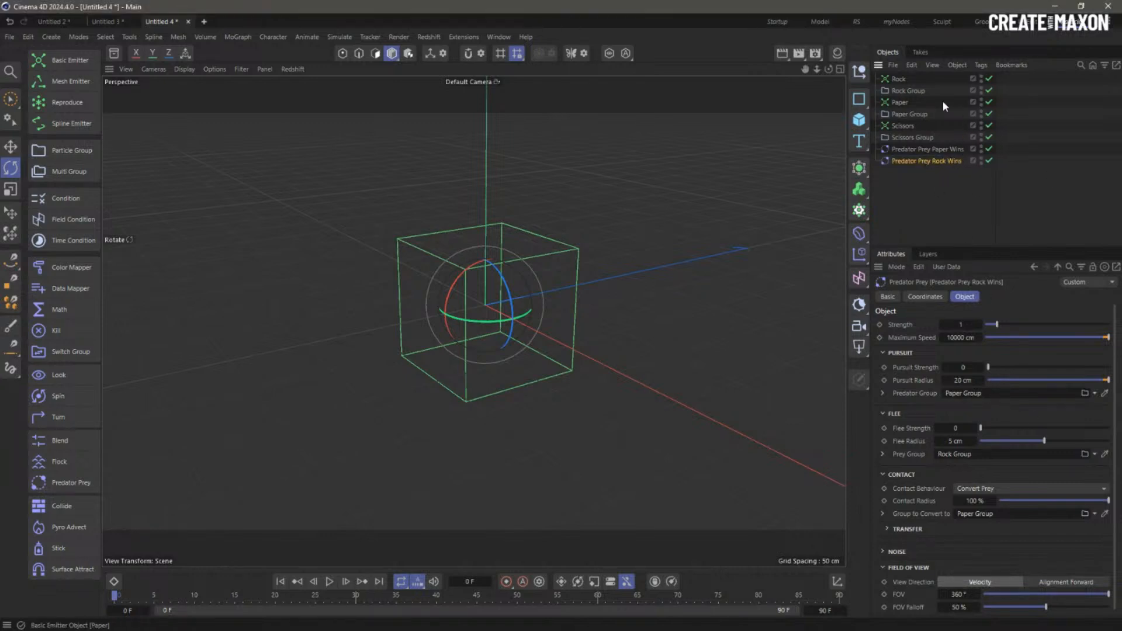
- Make Rock Wins use Rock Group as predator, Scissors Group as prey, converting to Rock Group
left_click(904, 92)
left_click_drag(904, 92, 971, 395)
left_click(953, 161)
left_click_drag(912, 138, 965, 455)
left_click_drag(900, 91, 975, 514)
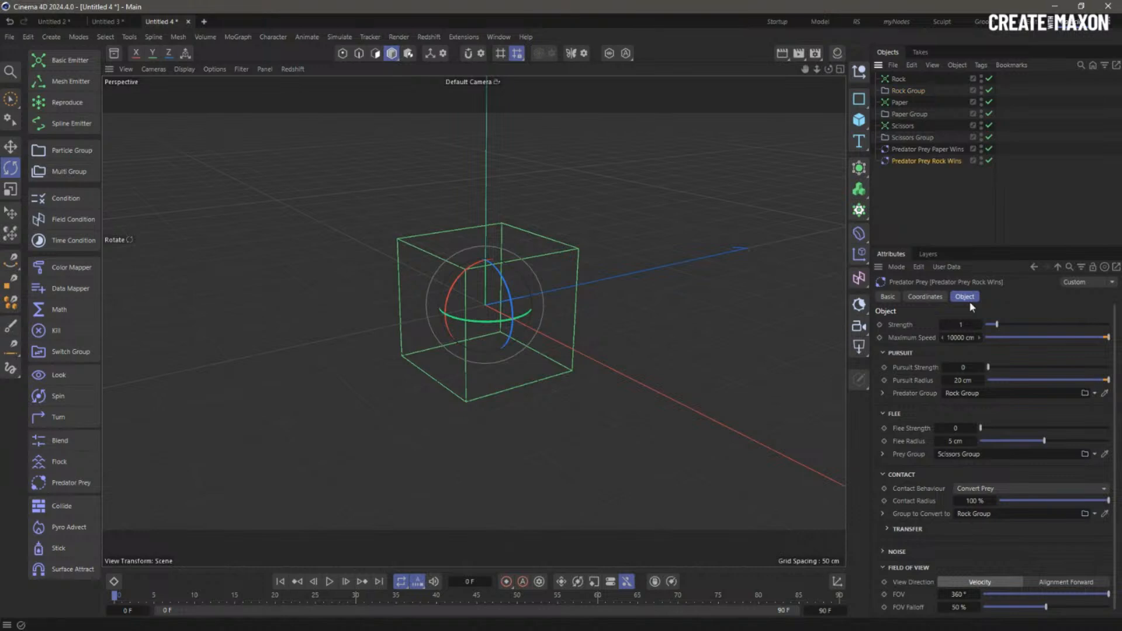
- Duplicate it as 'Predator Prey Scissors Wins': Scissors predator, Paper prey, converting to Scissors Group
left_click_drag(928, 163, 1013, 174, "ctrl")
double_click(933, 173)
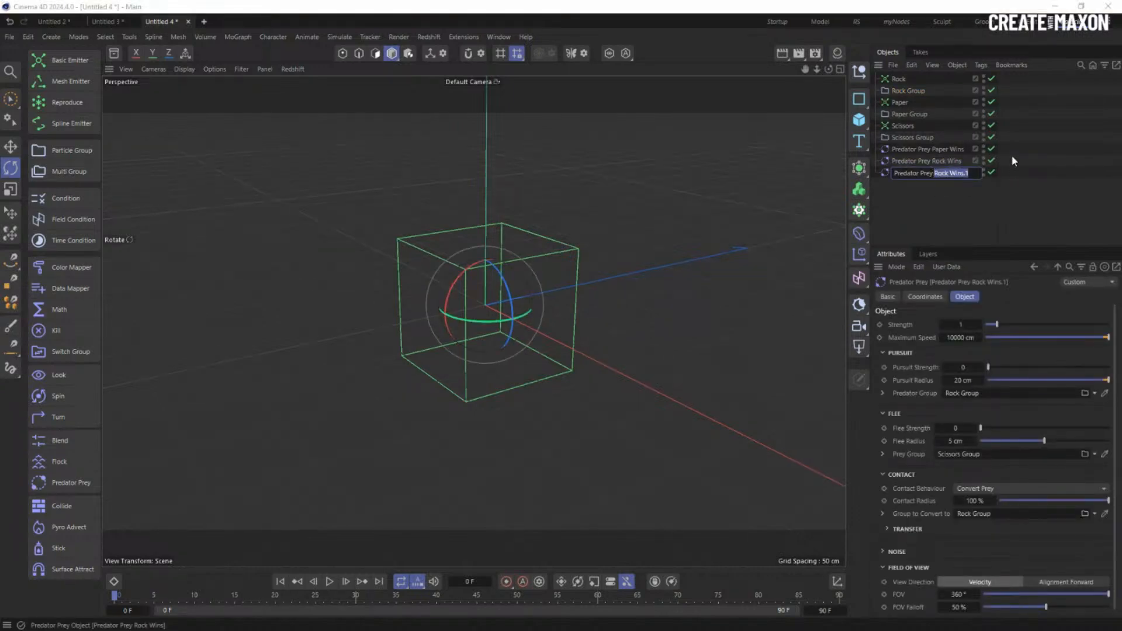
type("Scissors Wins")
key("Return")
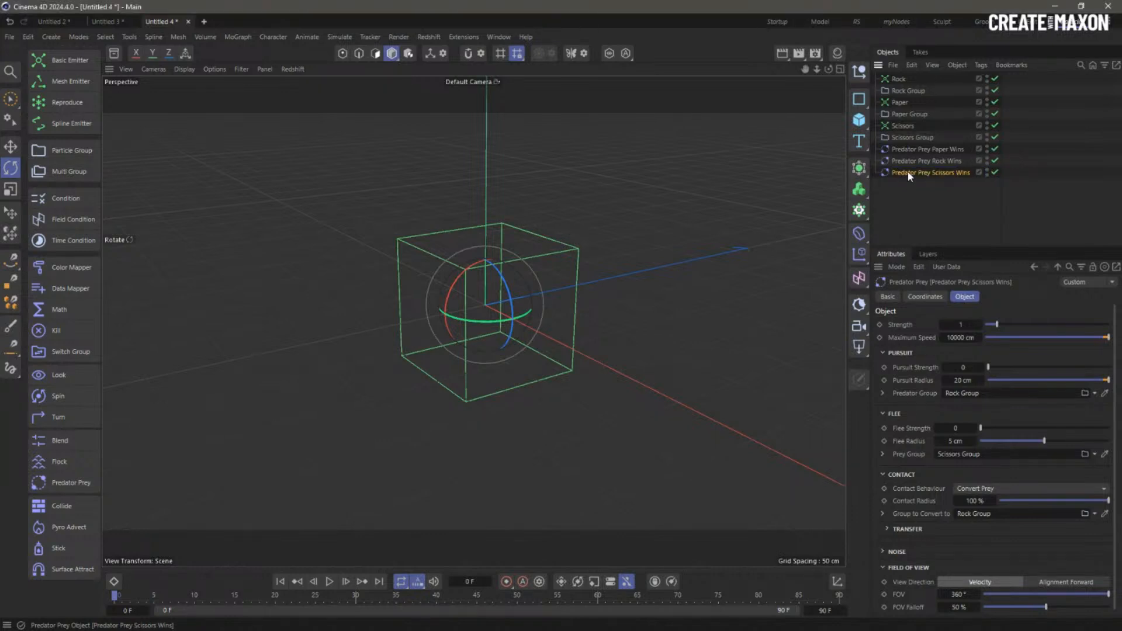
left_click_drag(904, 135, 971, 393)
left_click_drag(906, 114, 964, 456)
left_click_drag(908, 138, 994, 518)
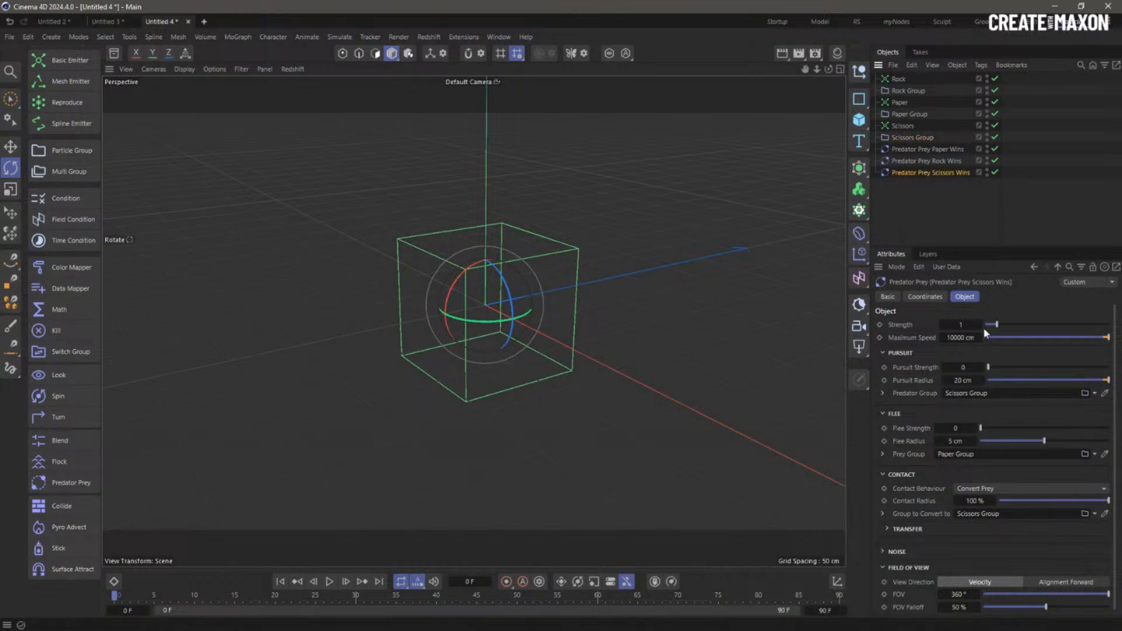
left_click(936, 220)
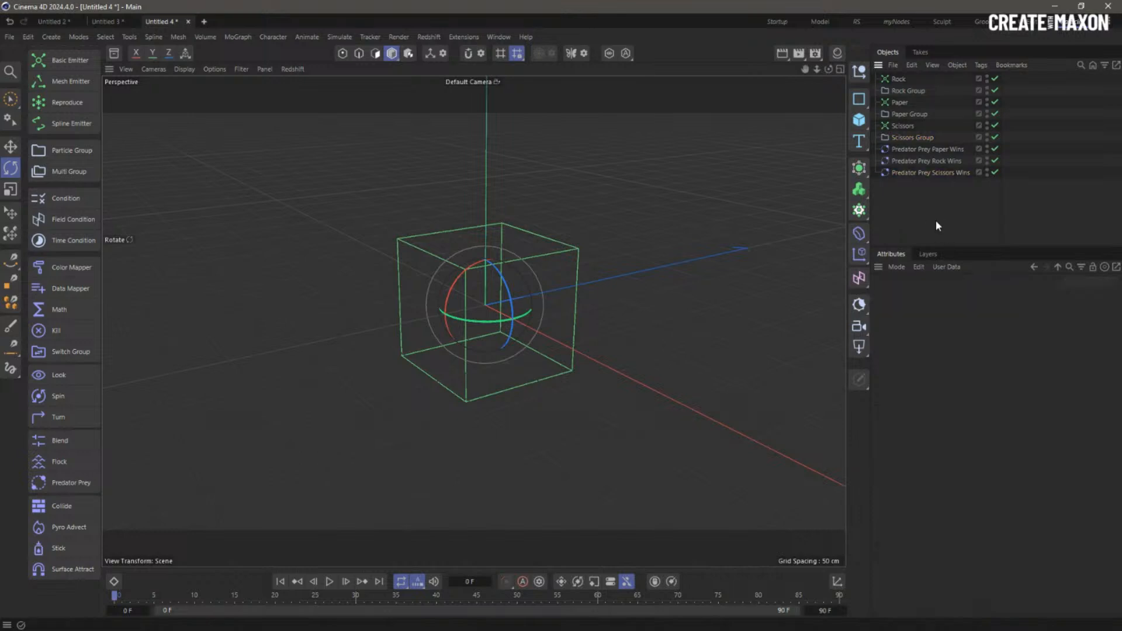
- Add a Cube with a Display tag that shows it as wireframe Lines
left_click(859, 119)
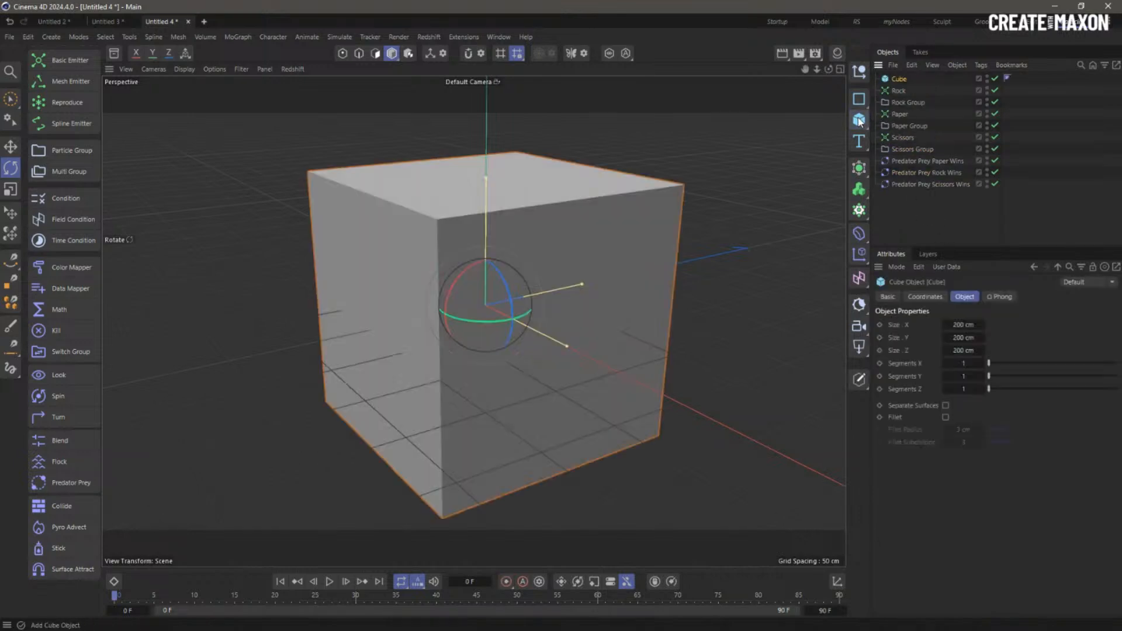
right_click(904, 78)
mouse_move(994, 221)
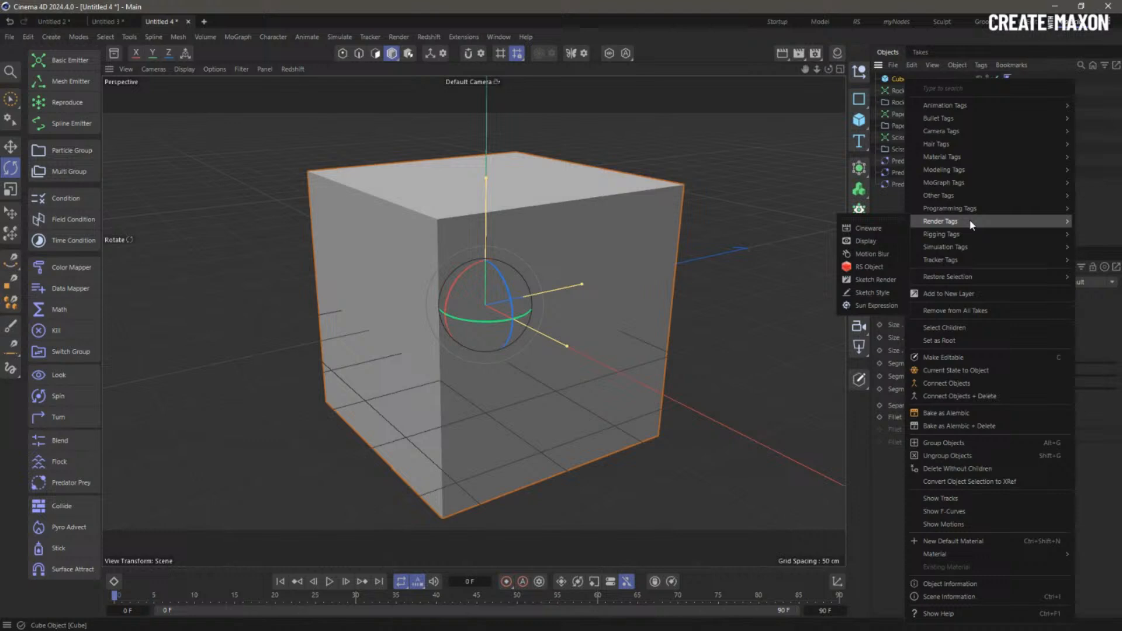
left_click(879, 241)
left_click(905, 325)
left_click(1019, 325)
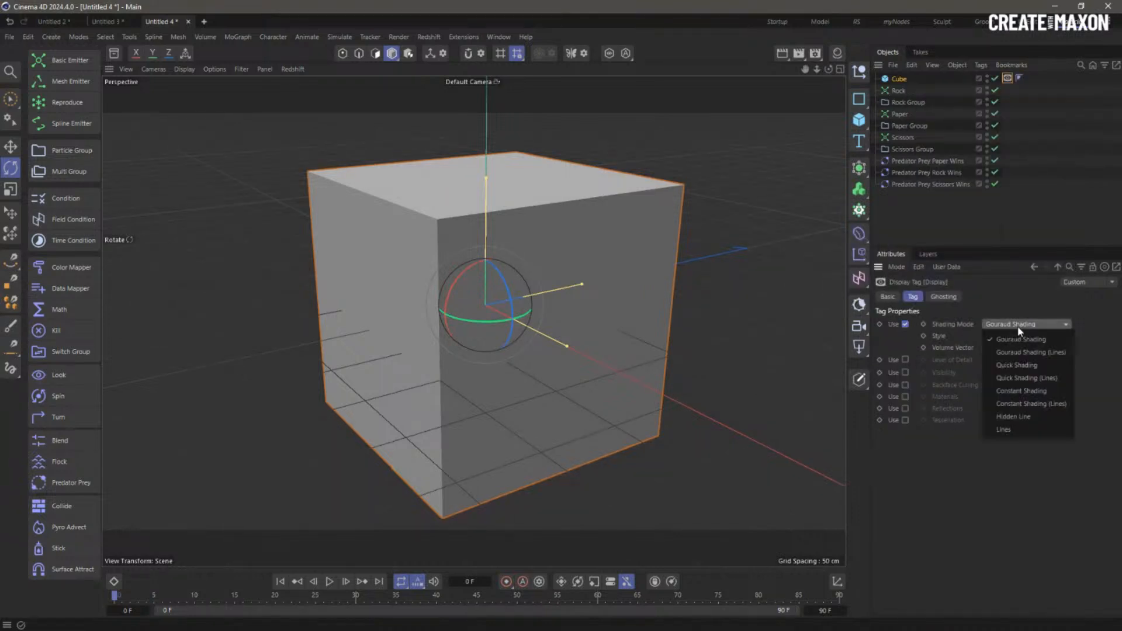
left_click(1032, 405)
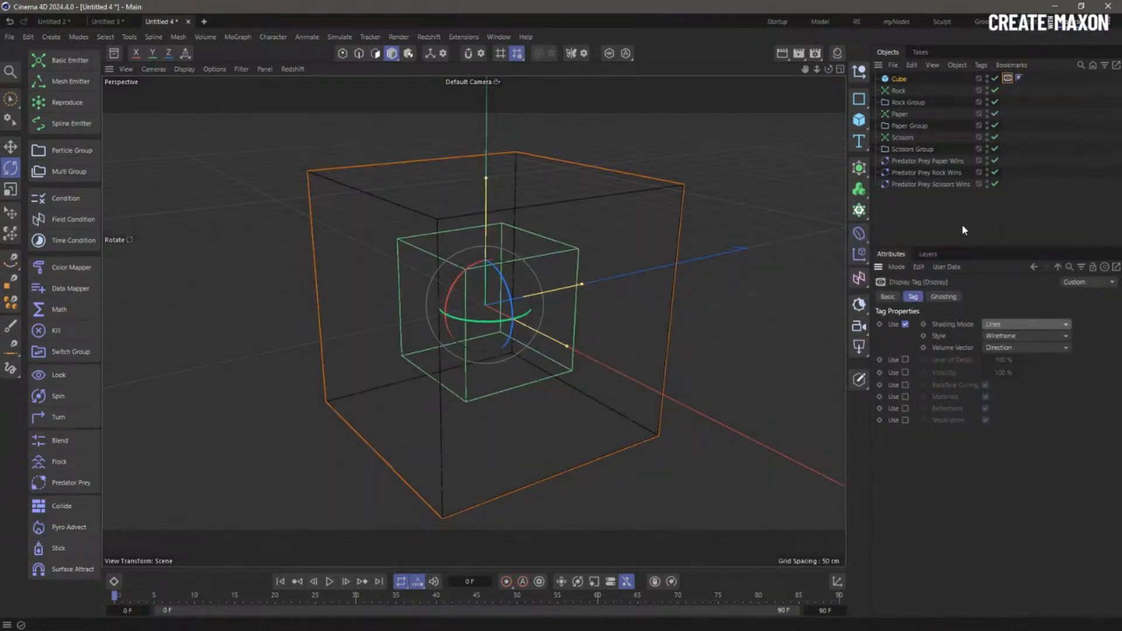
left_click(602, 194)
- Give the cube a Collider tag with Collider Side set to Back
right_click(904, 82)
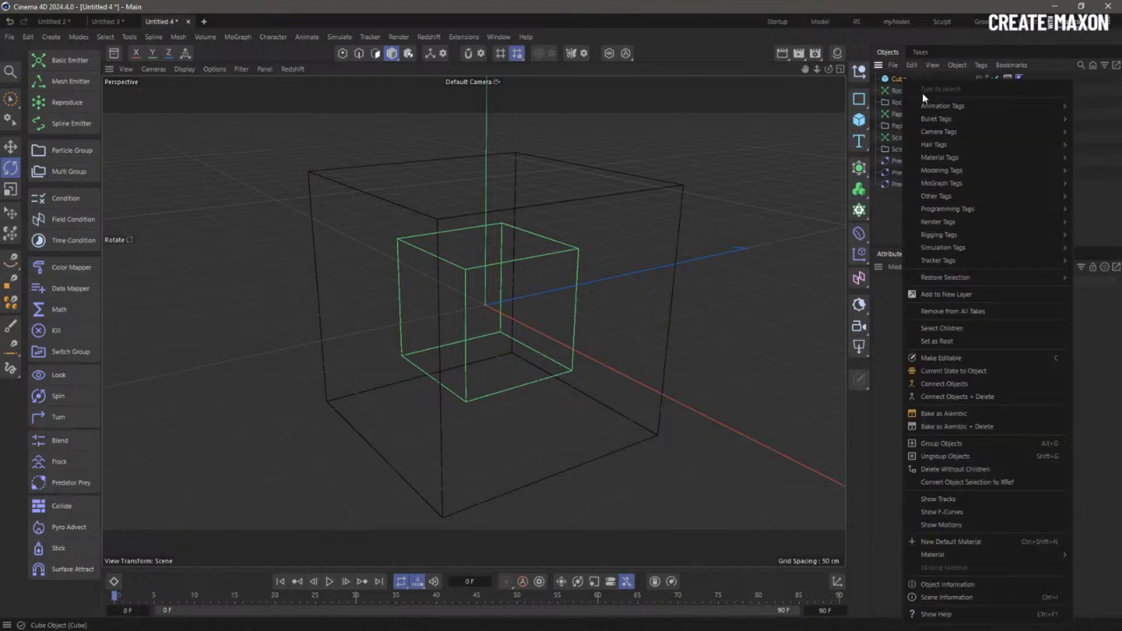
mouse_move(967, 248)
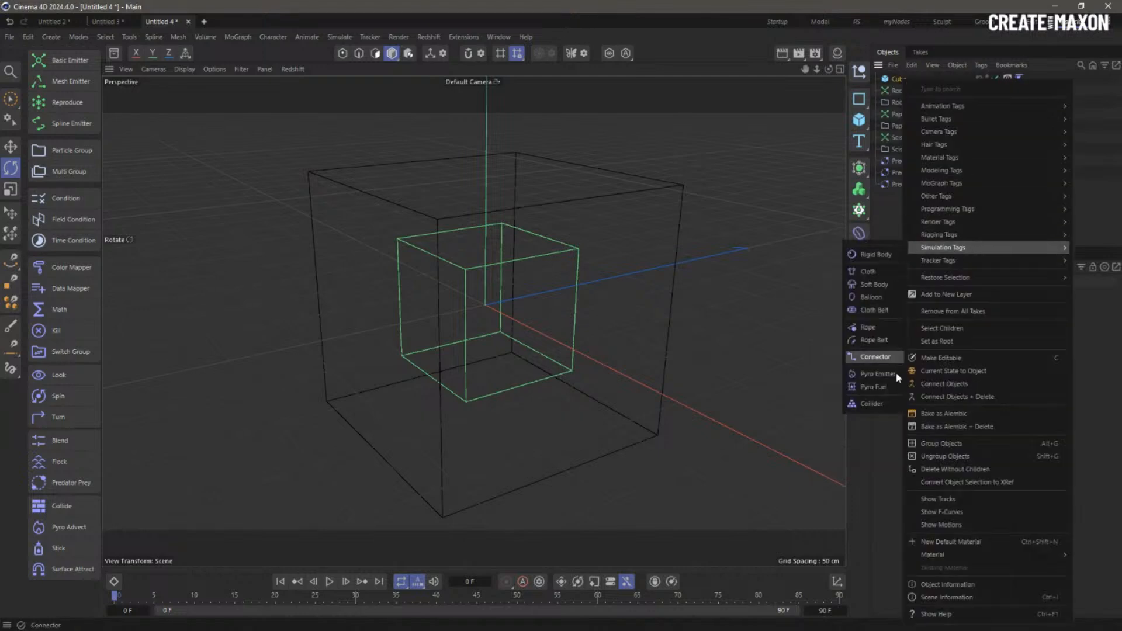
left_click(887, 408)
left_click(1036, 387)
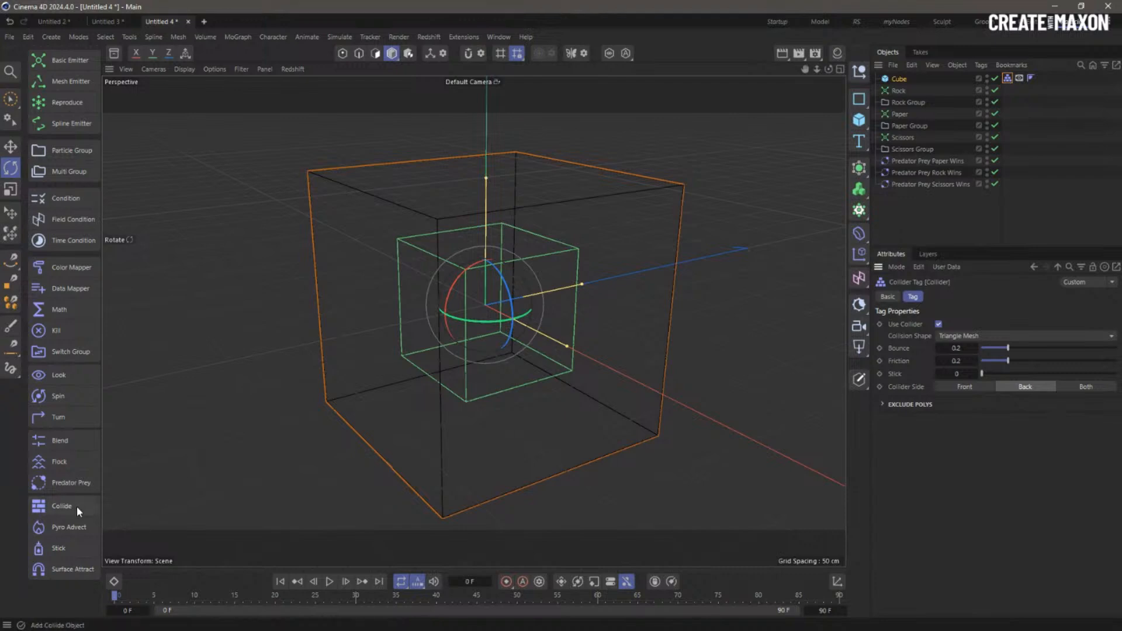
- Add a Collide particle modifier at the bottom of the object list
left_click(62, 506)
left_click_drag(917, 183, 886, 215)
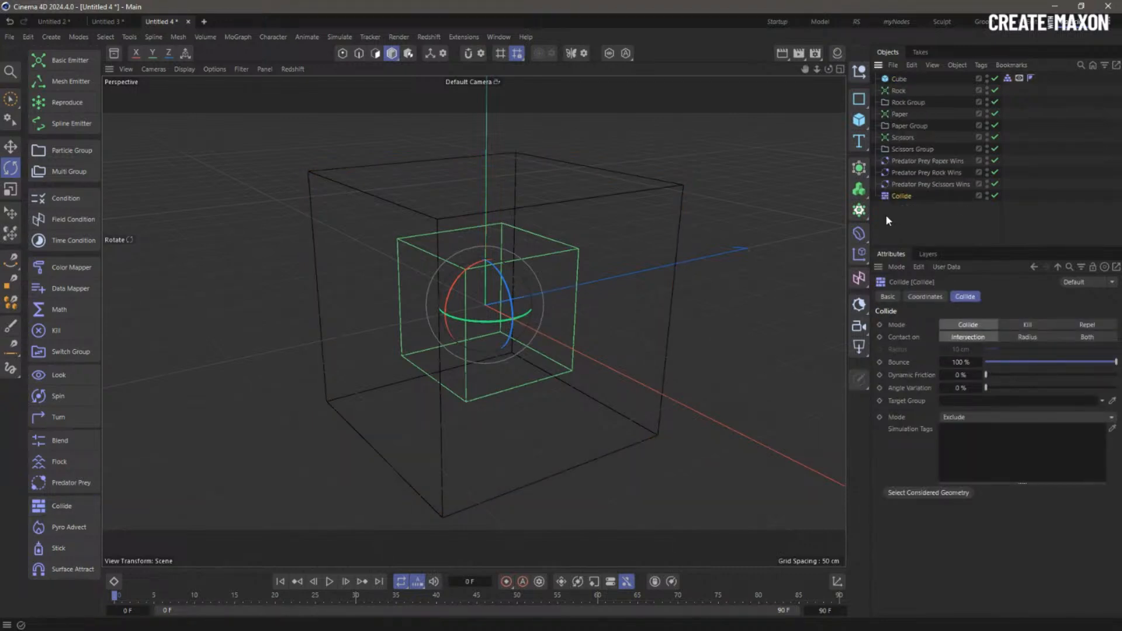
left_click(886, 216)
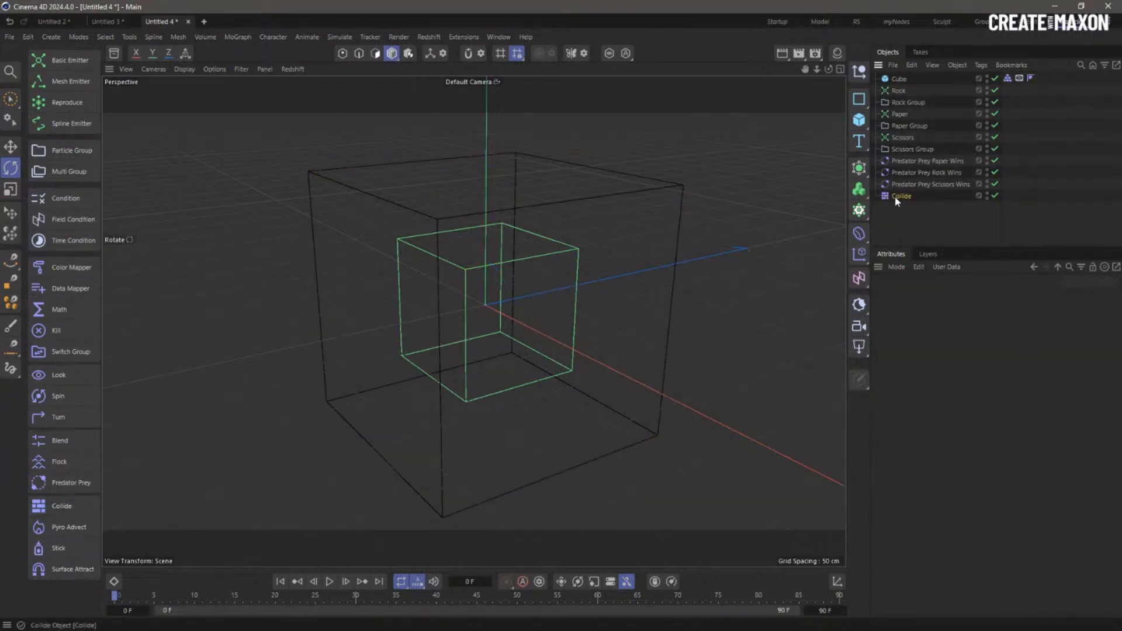
left_click(899, 197)
- Set the animation end frame to 9000
left_click(915, 212)
double_click(832, 611)
type("90000")
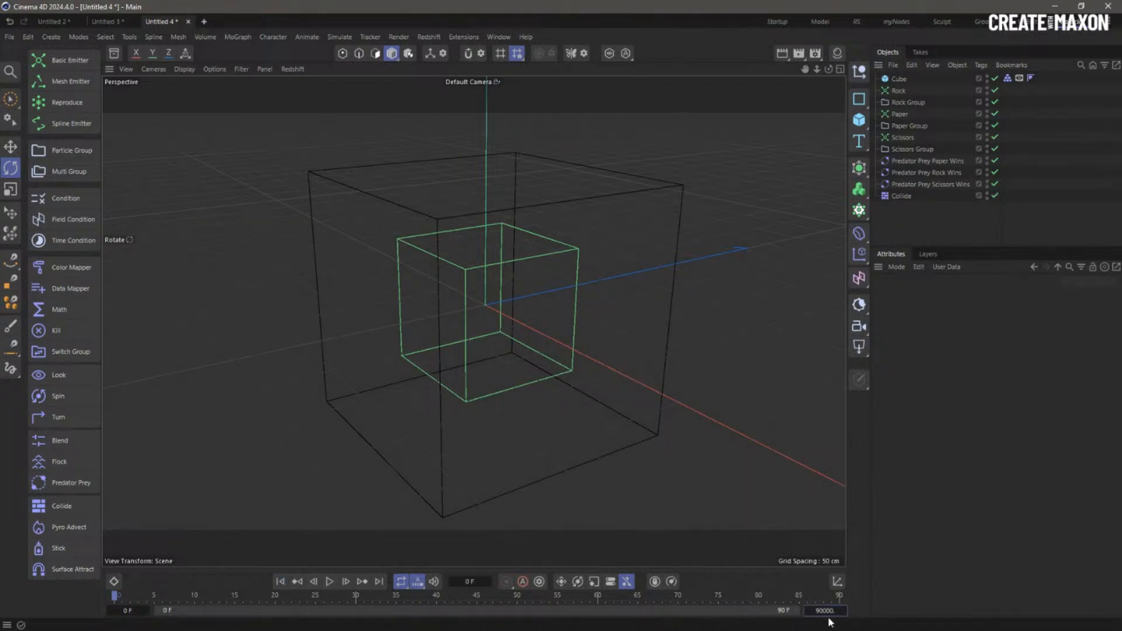
key("BackSpace")
type("0")
key("Return")
- Play the particle battle briefly, then return to the first frame
left_click(329, 582)
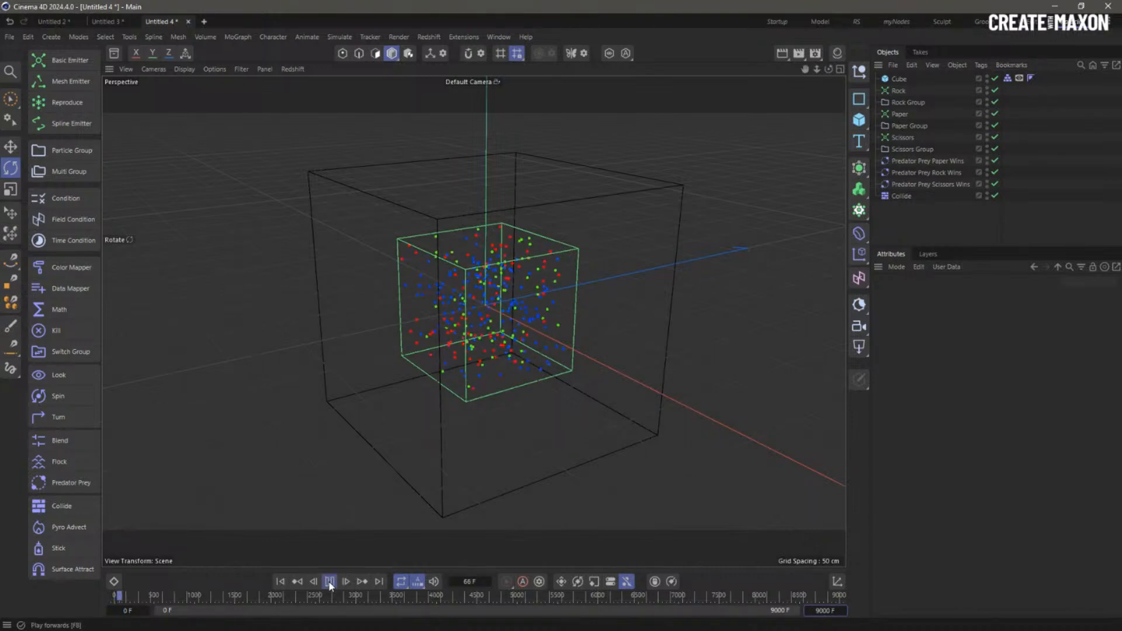
left_click(330, 582)
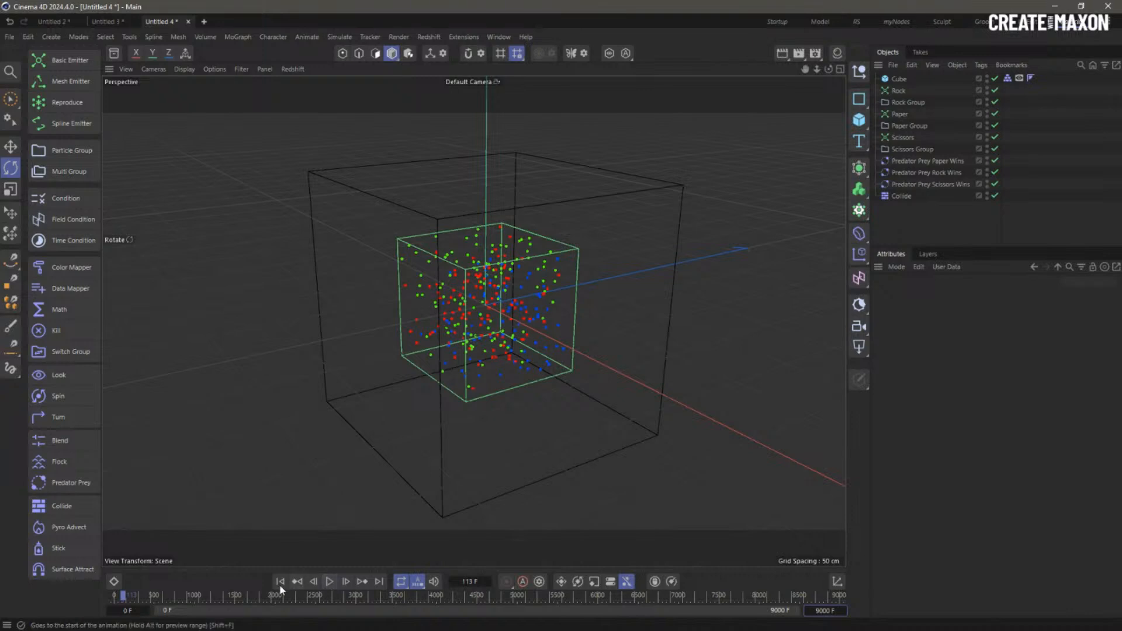
key("shift+f")
left_click(900, 91)
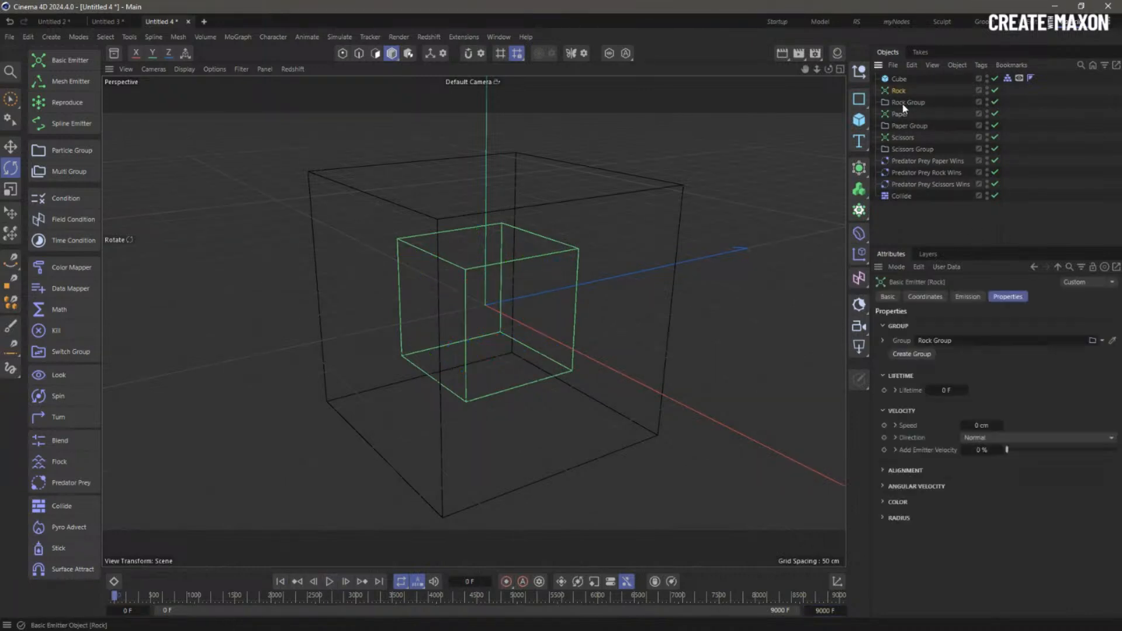
- Set the particle speed of the Rock, Paper and Scissors emitters to 10 cm
left_click(903, 115, "ctrl")
left_click(905, 138, "ctrl")
double_click(986, 426)
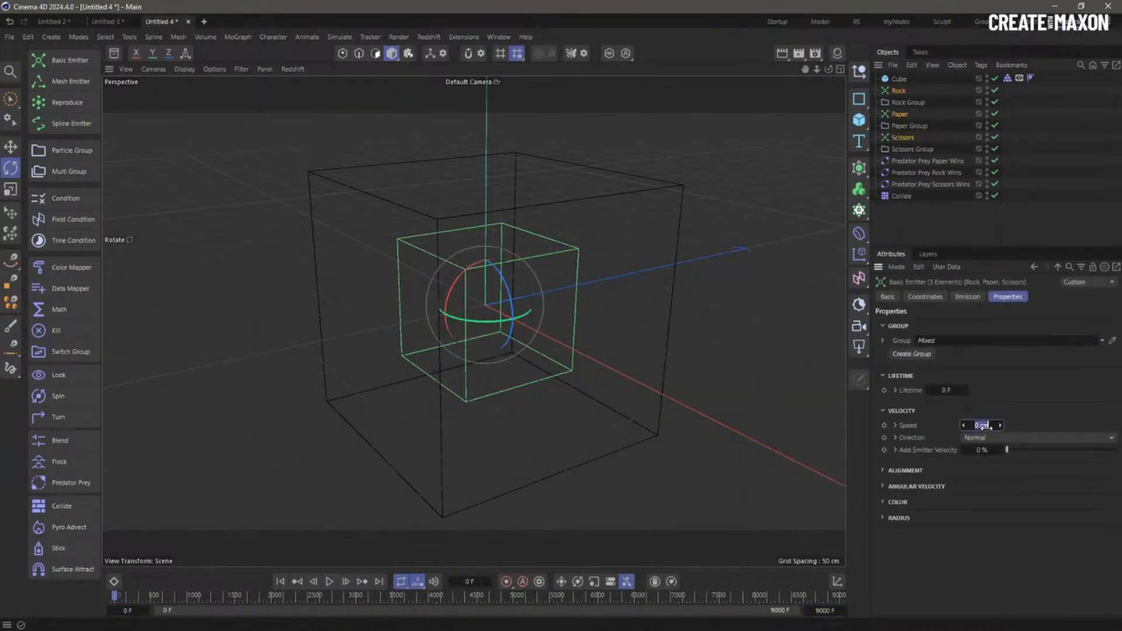
type("10")
- Play the battle, review each Predator Prey object's settings, then rewind to the start
left_click(330, 582)
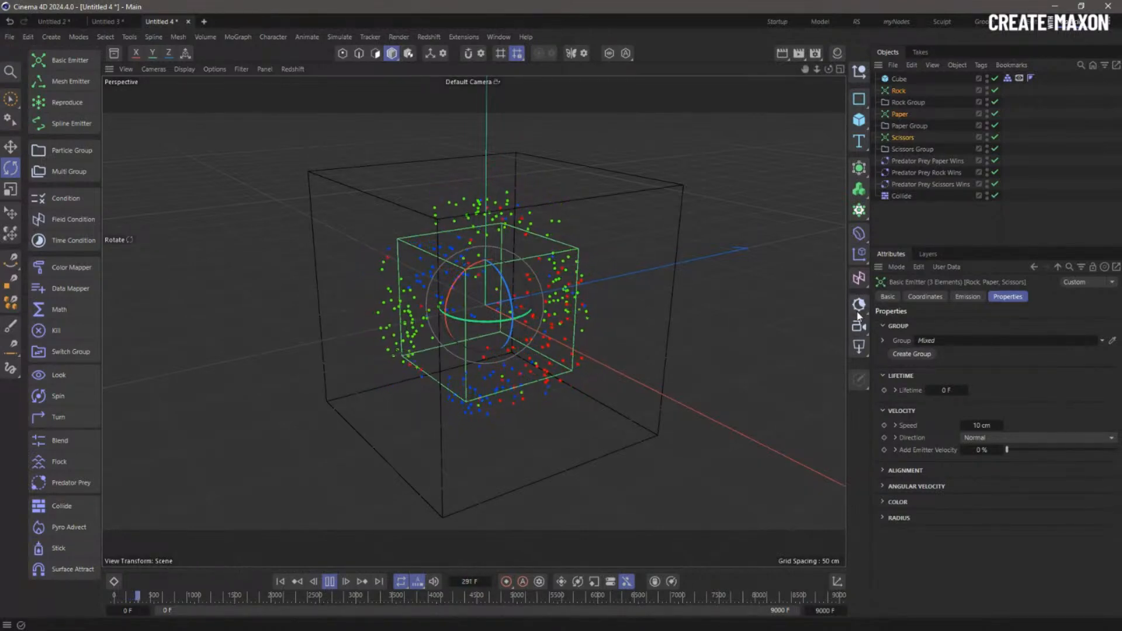
left_click(909, 163)
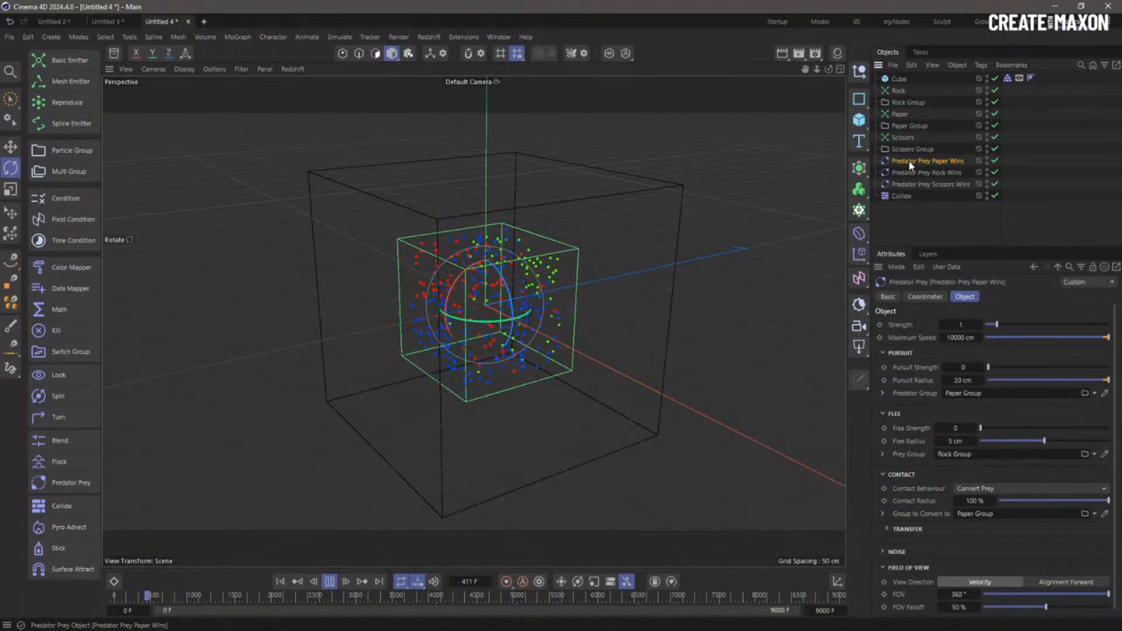
left_click(916, 174)
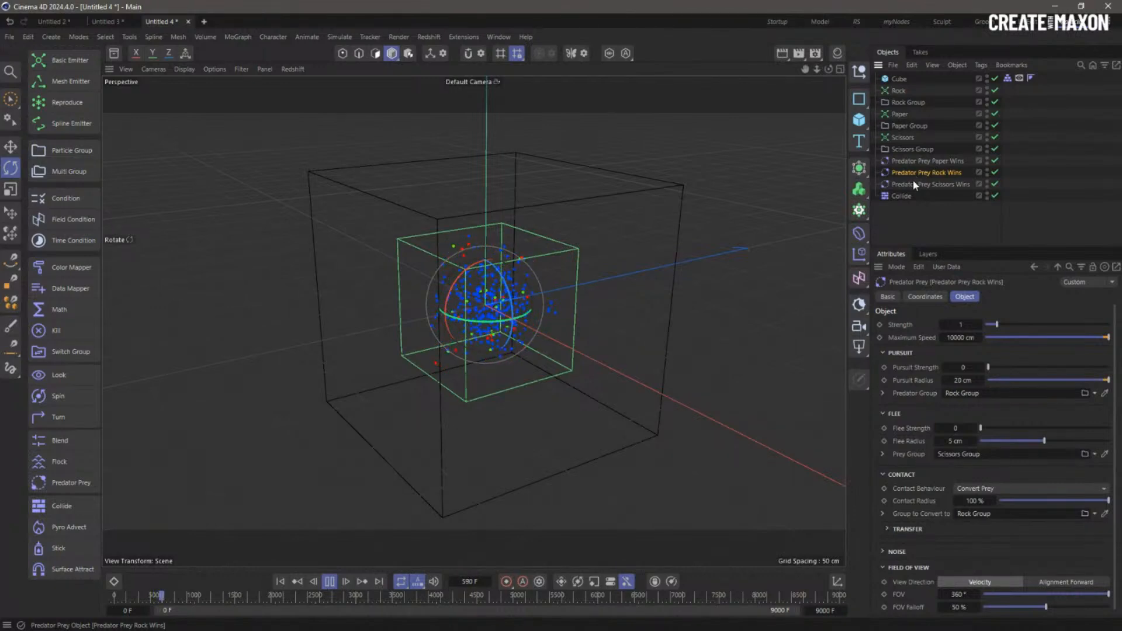
left_click(914, 184)
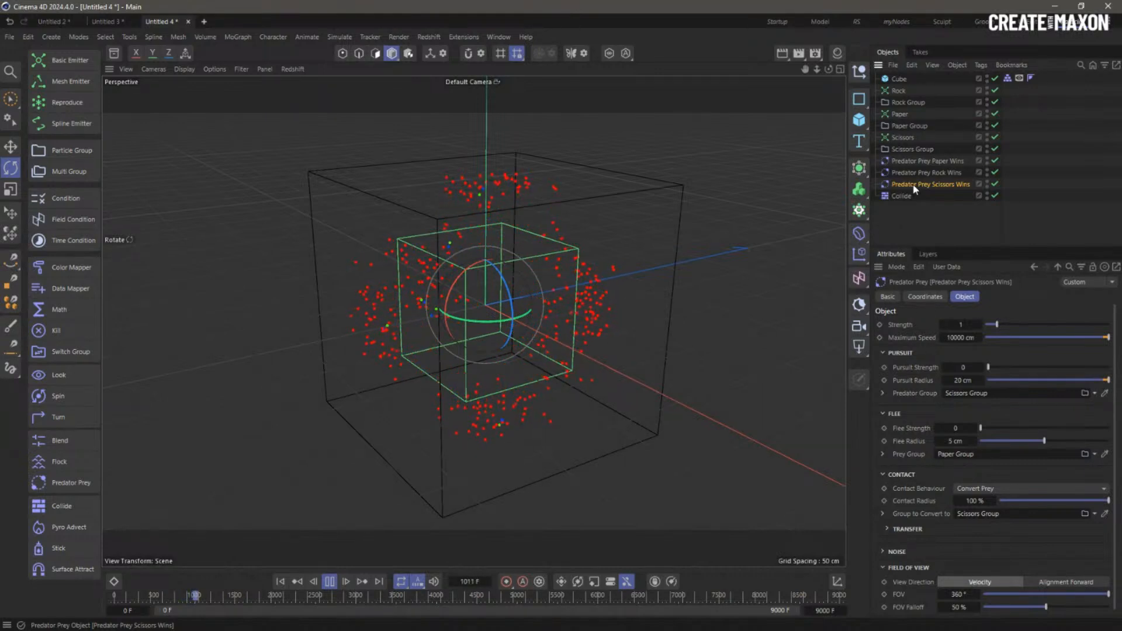
left_click(281, 582)
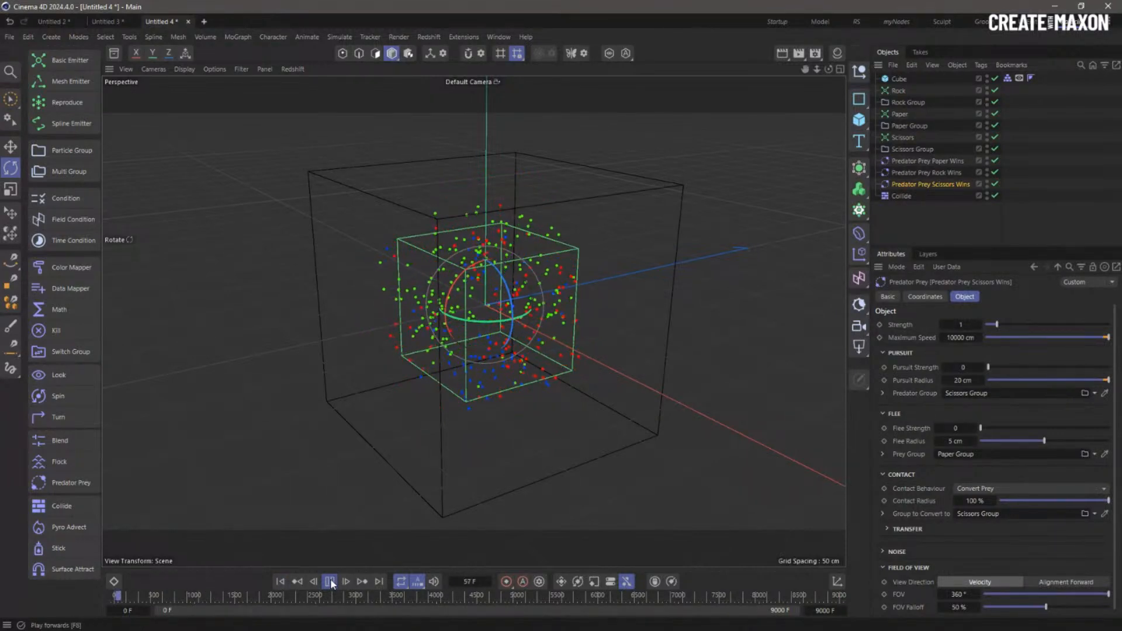
- Set Pursuit Strength to 0.89 on all three Predator Prey objects and rewind
left_click(922, 162, "shift")
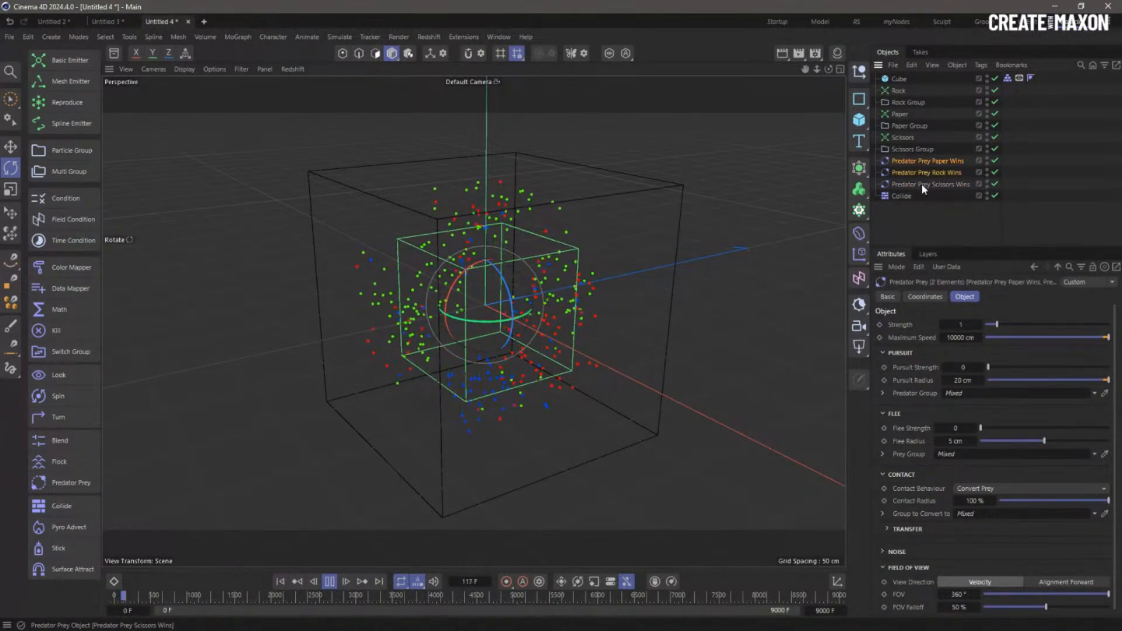
left_click_drag(1006, 370, 999, 368)
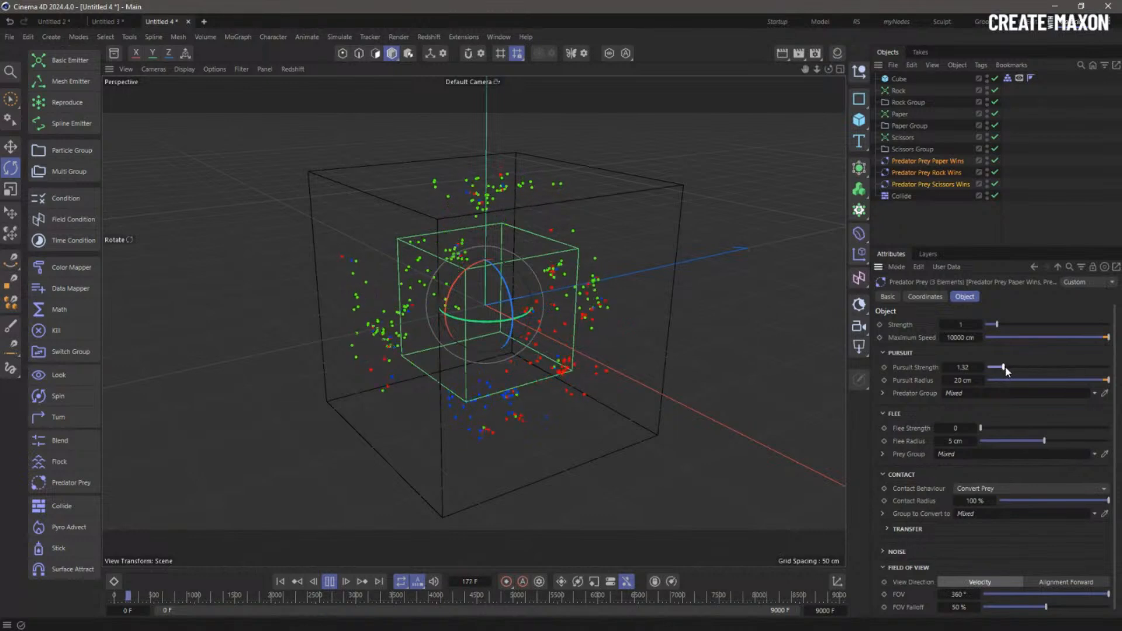
left_click(280, 582)
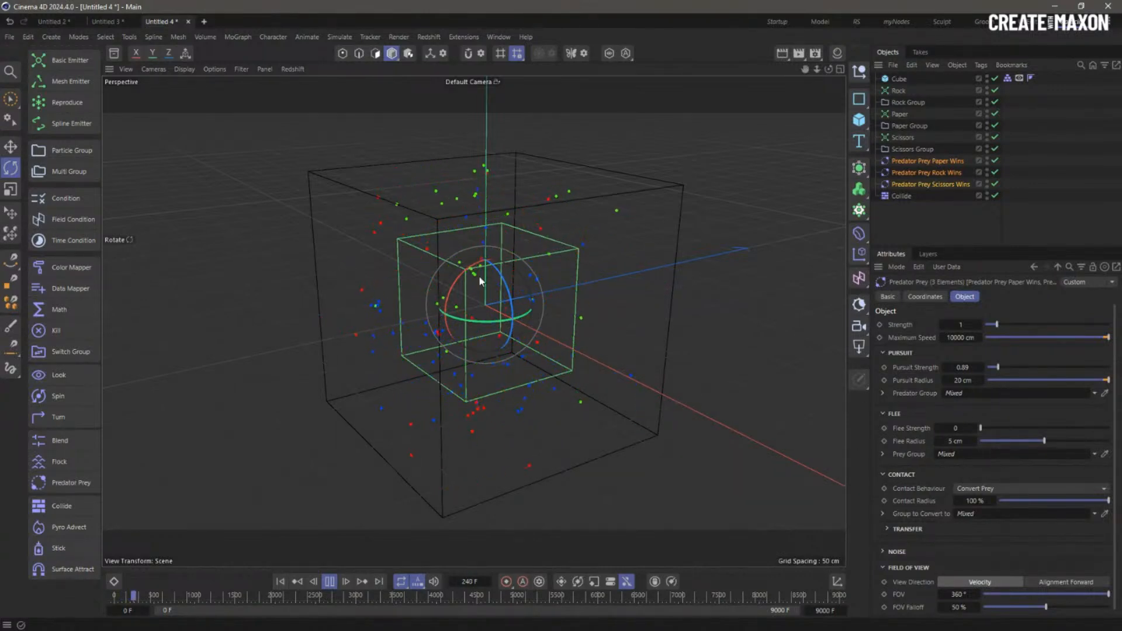
- Replay the simulation several times, orbiting and zooming around the cube to watch the chasing
left_click(280, 583)
left_click(280, 581)
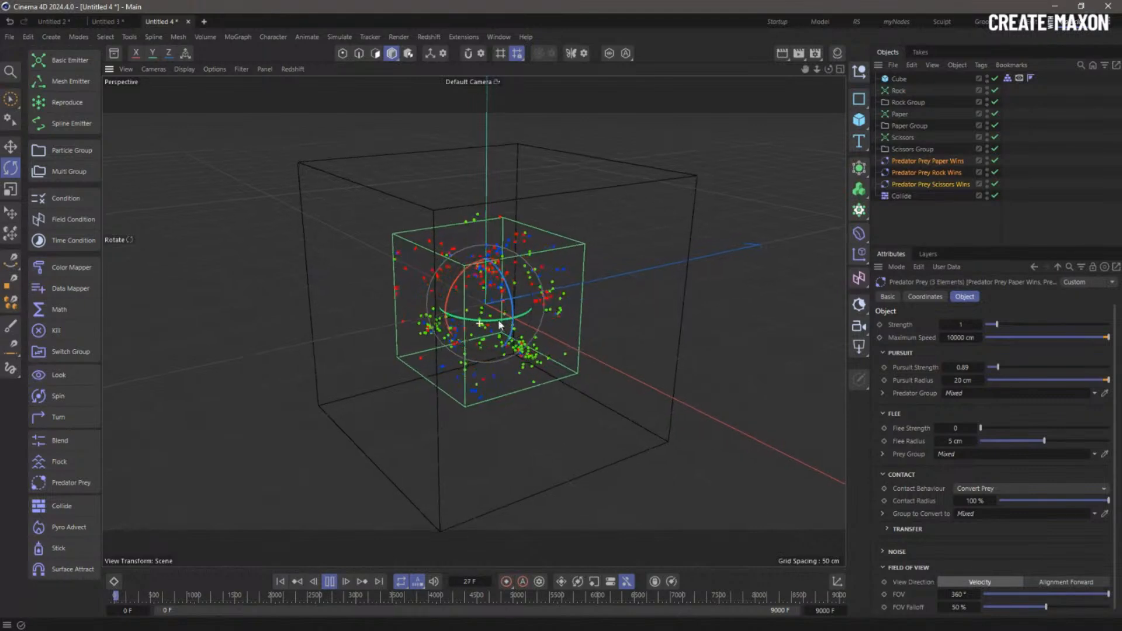
scroll(531, 316, "up", 5)
mouse_move(531, 316)
left_mouse_down("alt")
mouse_move(507, 319)
mouse_move(526, 308)
left_mouse_up("alt")
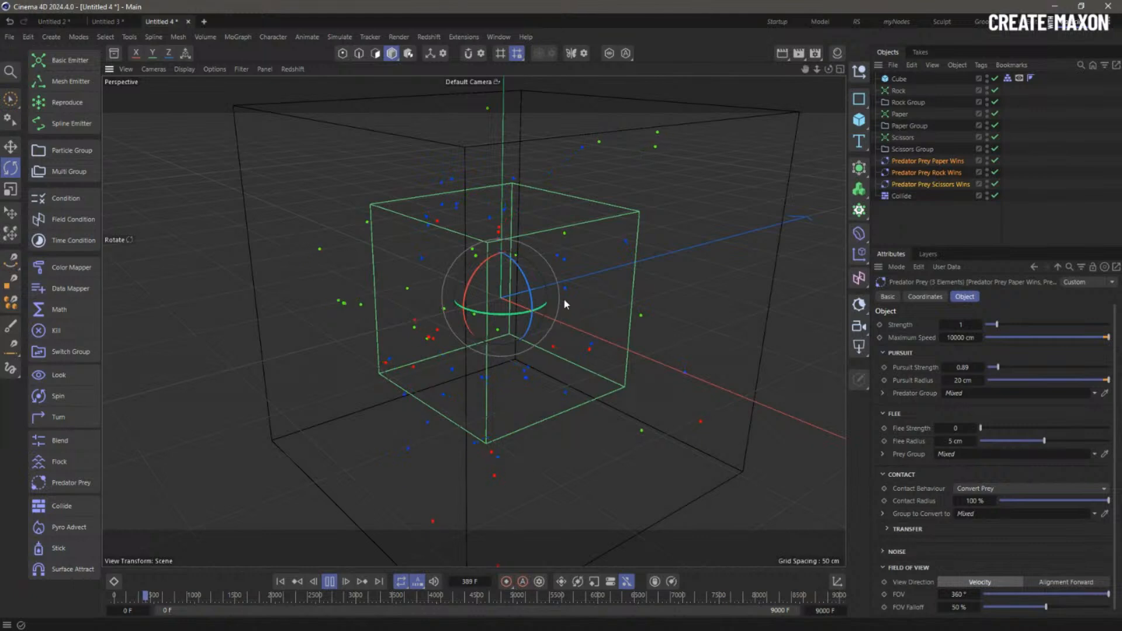
left_click(281, 581)
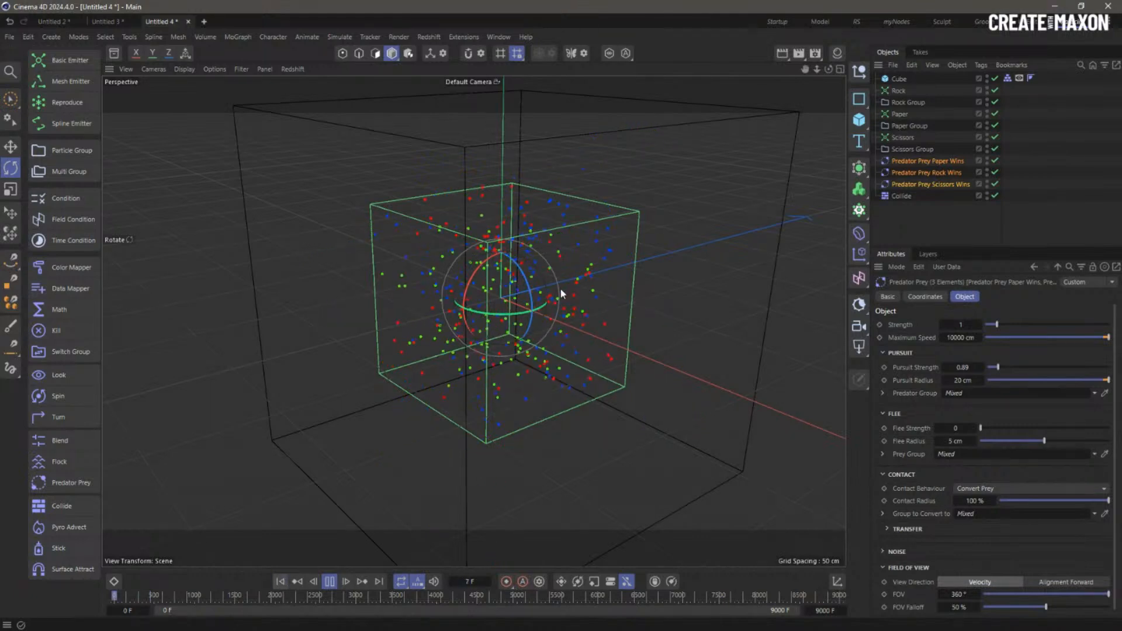
right_click_drag(559, 290, 549, 297, "alt")
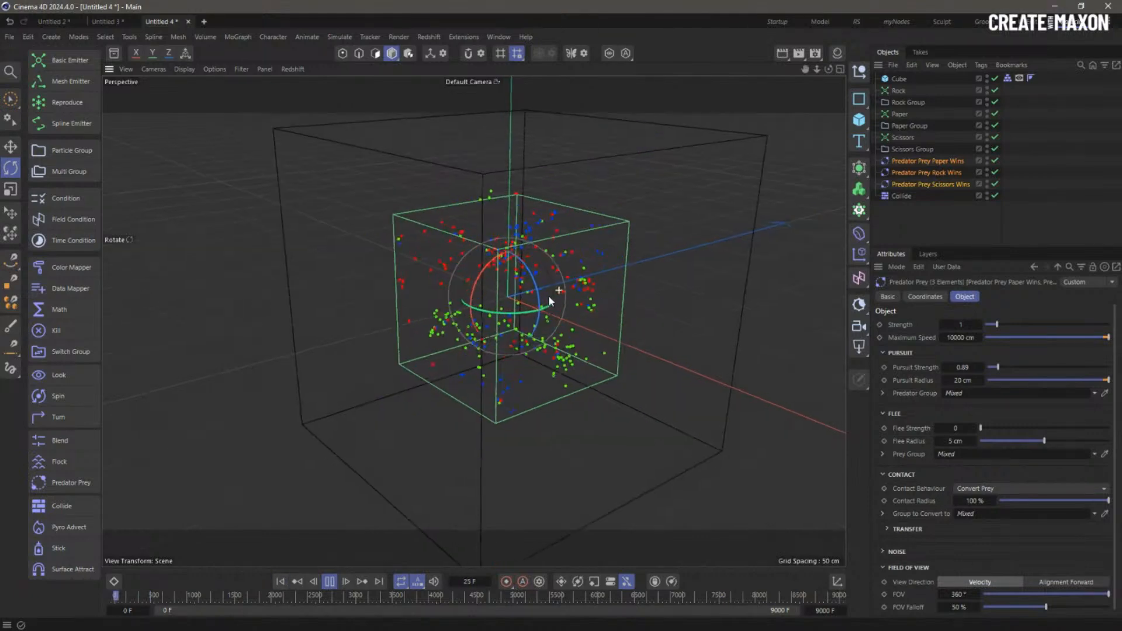
- Set the Rock, Paper and Scissors emitters' Emission Count to 10000 and rewind
left_click(898, 91)
left_click(900, 114, "ctrl")
left_click(903, 138, "ctrl")
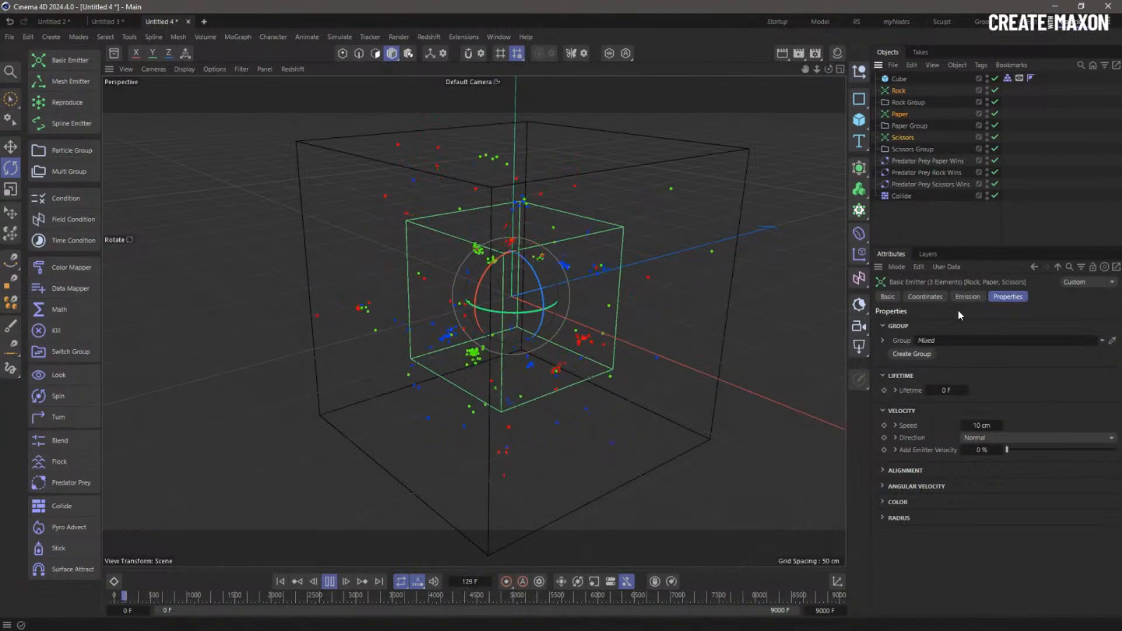
left_click(968, 296)
double_click(957, 391)
type("10000")
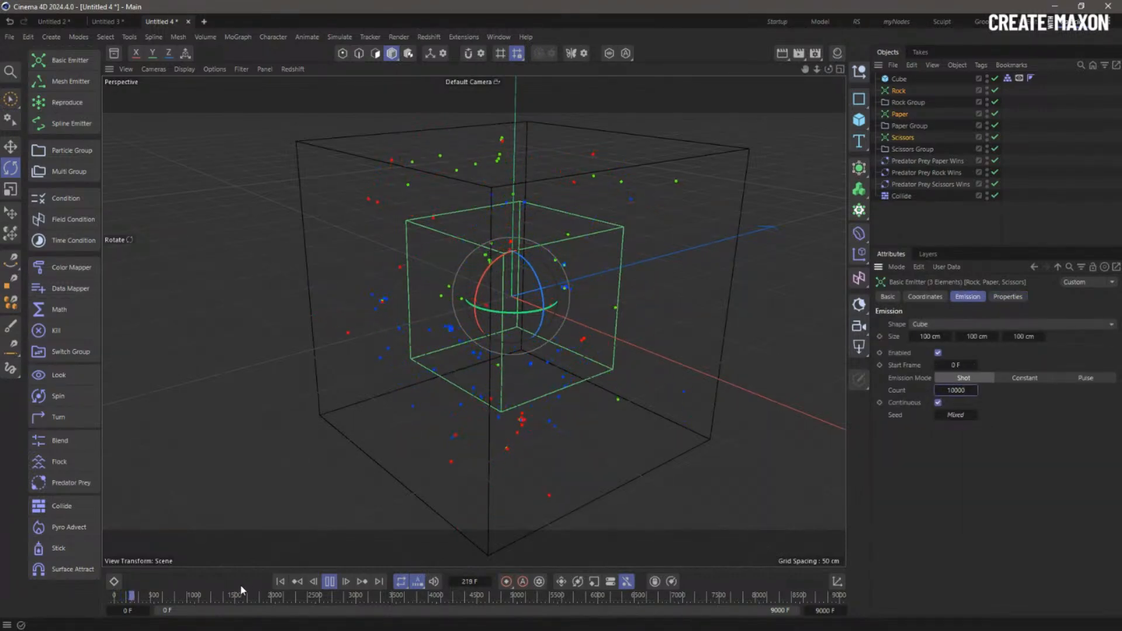
left_click(281, 582)
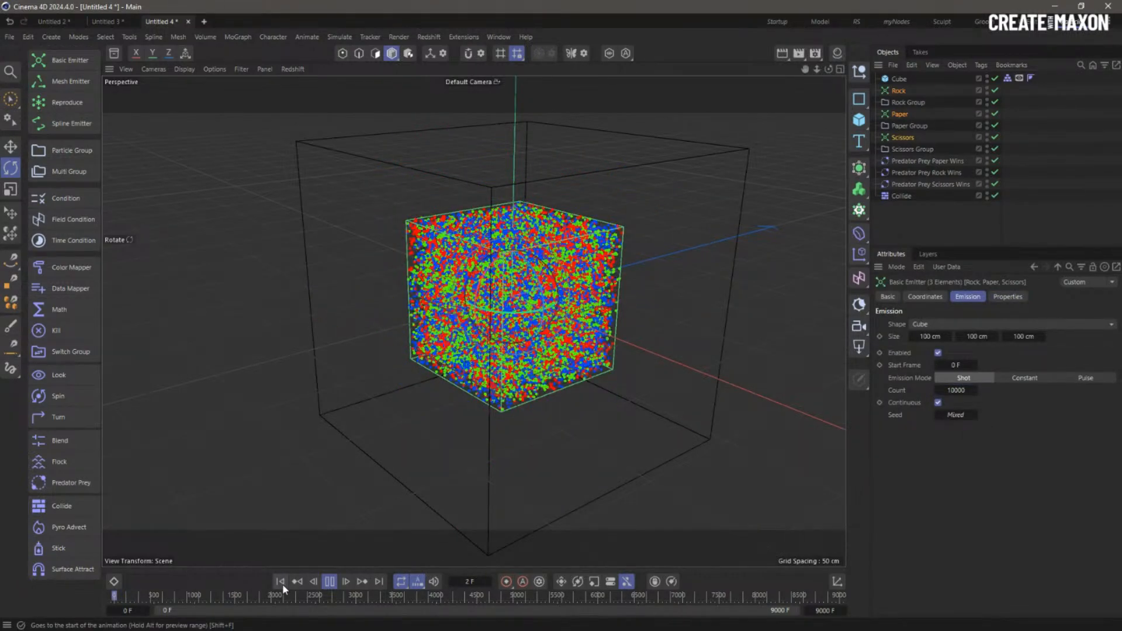
scroll(634, 318, "up", 5)
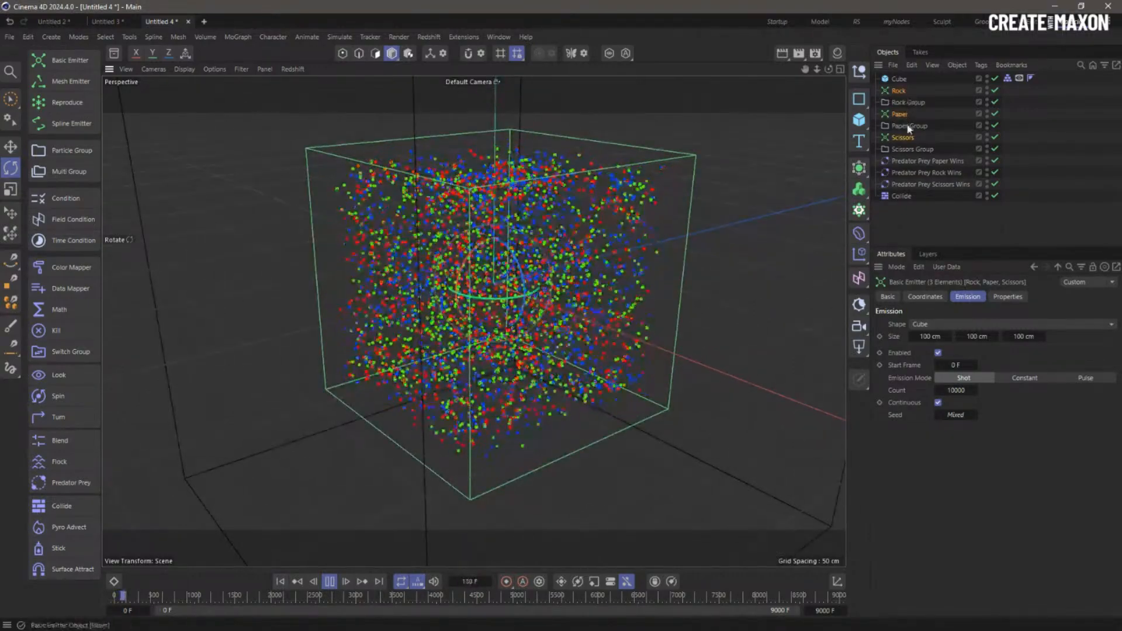
- Give all three Predator Prey objects Flee Strength 0.52 and Flee Radius 10 cm
left_click(909, 160)
left_click(906, 184, "shift")
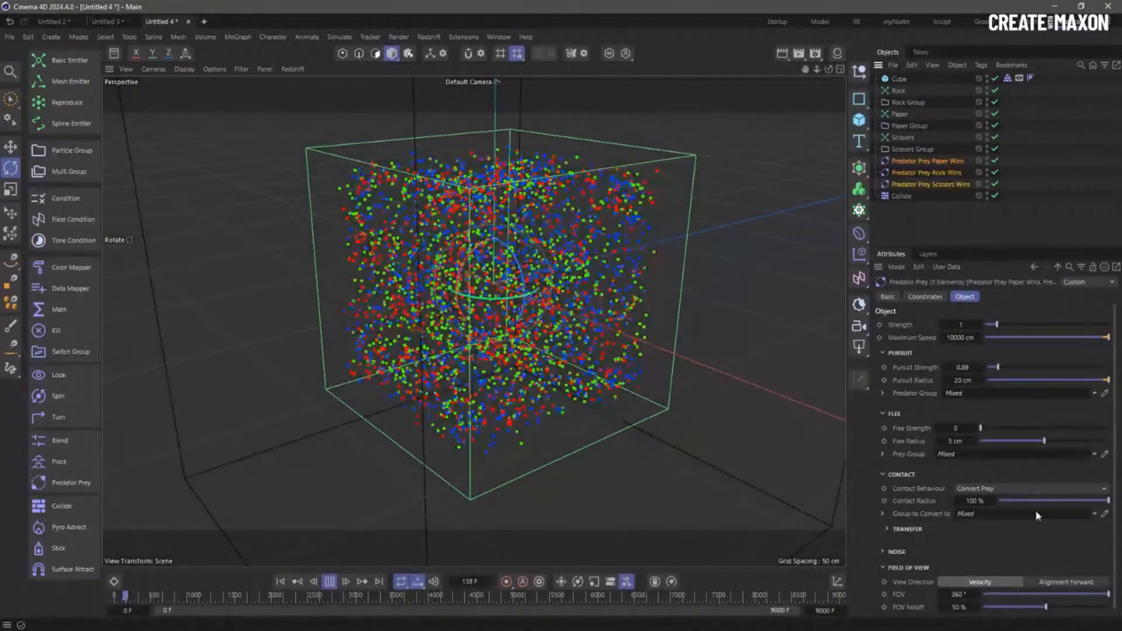
left_click_drag(982, 429, 988, 428)
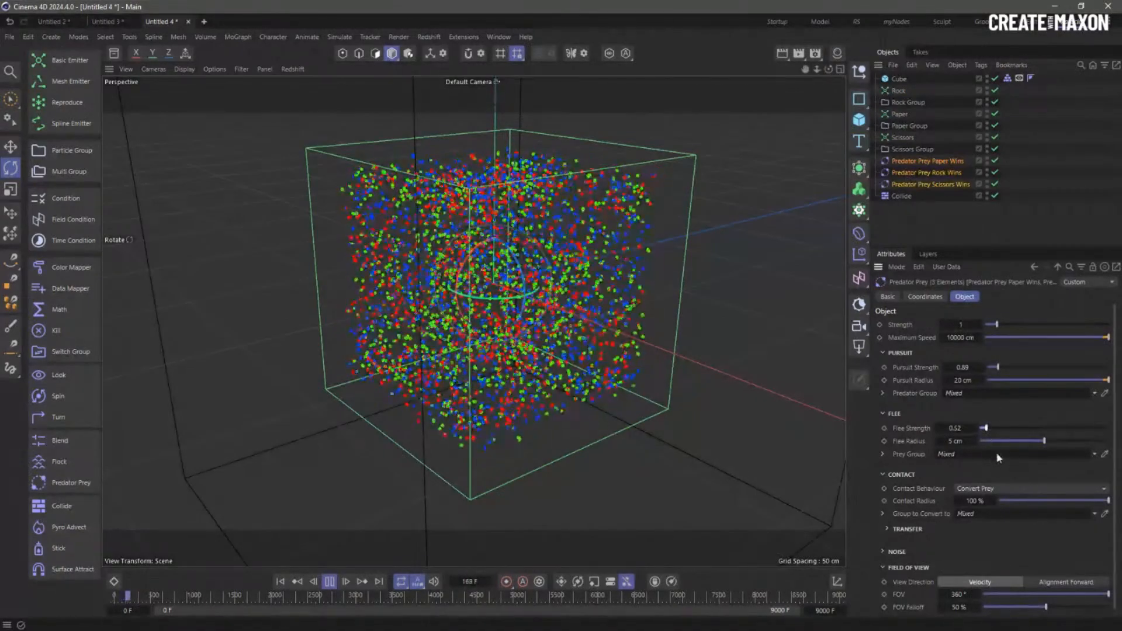
double_click(961, 443)
type("10")
key("Return")
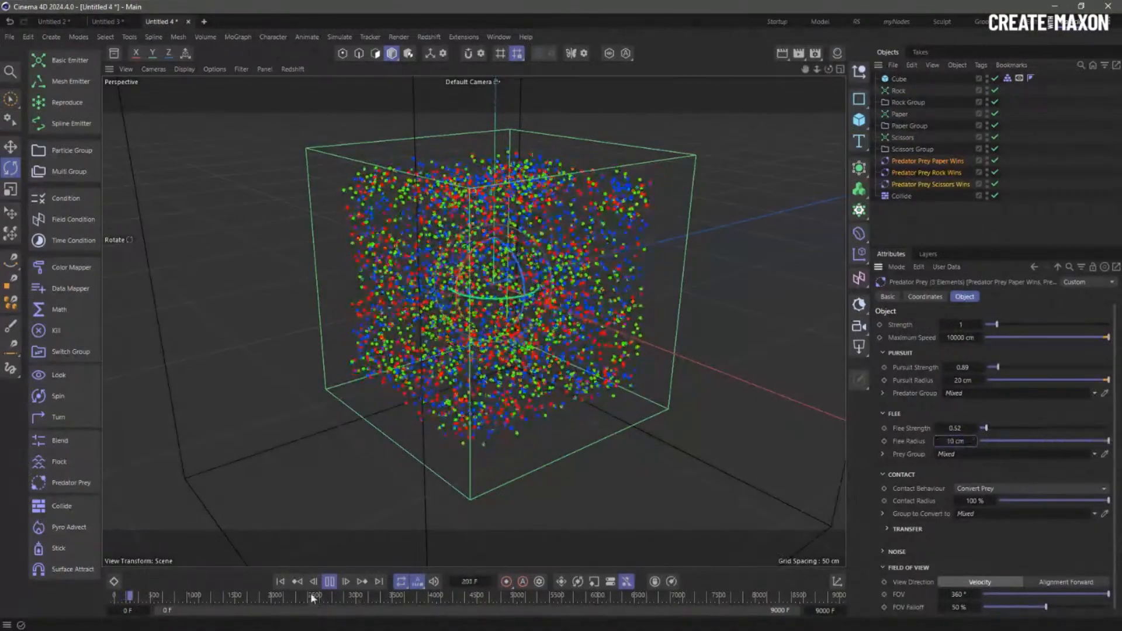
- Raise Pursuit Strength to 5.05 and Flee Strength to 1.6 on the Predator Prey objects
left_click(281, 582)
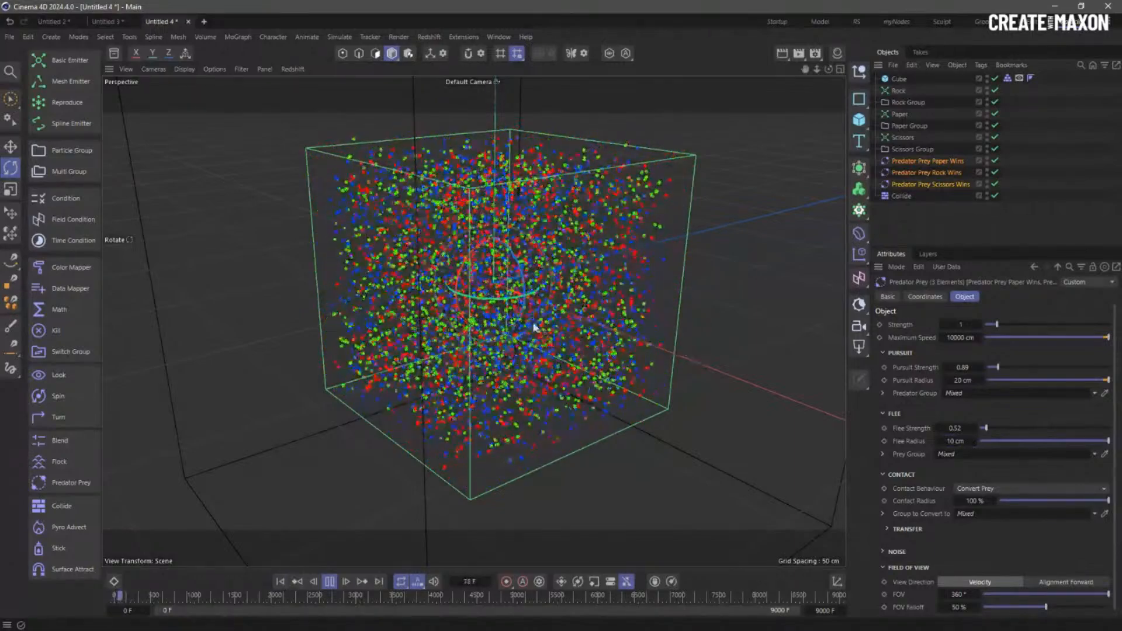
mouse_move(552, 283)
left_mouse_down("alt")
mouse_move(503, 245)
mouse_move(385, 274)
mouse_move(530, 281)
mouse_move(593, 265)
mouse_move(557, 271)
left_mouse_up("alt")
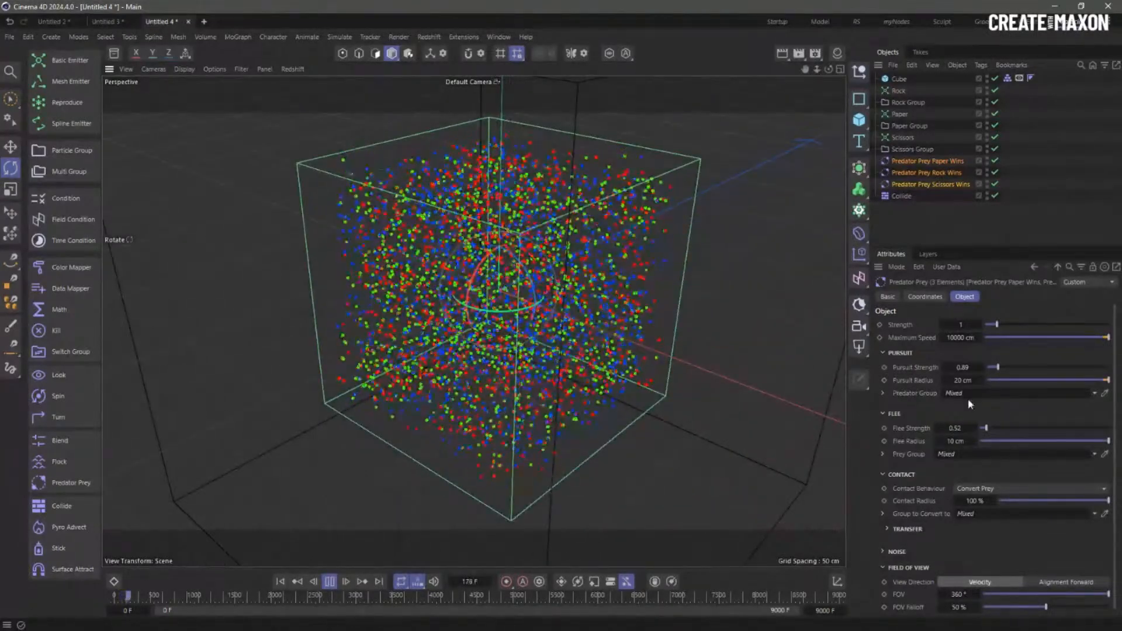
left_click_drag(998, 367, 1050, 368)
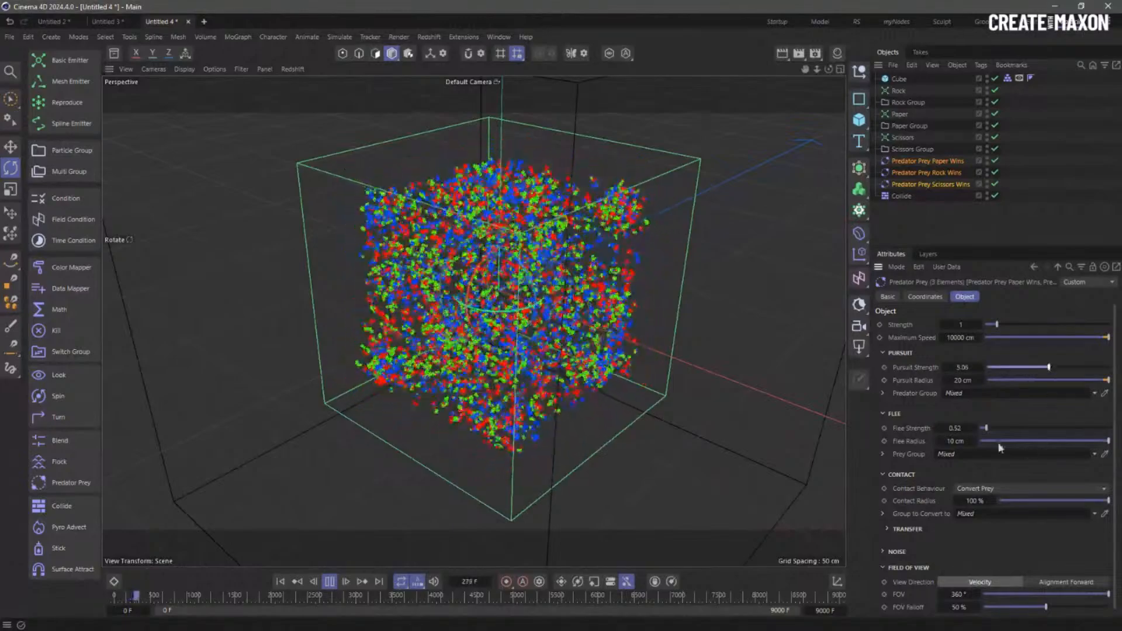
left_click_drag(988, 428, 1001, 427)
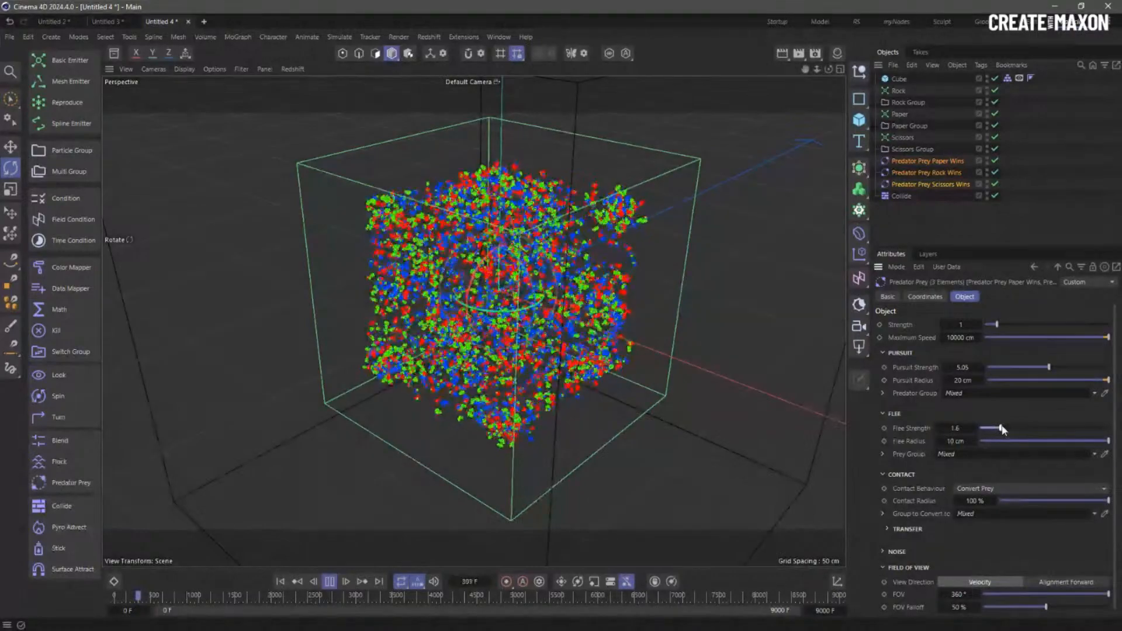
left_click_drag(661, 334, 551, 311, "alt")
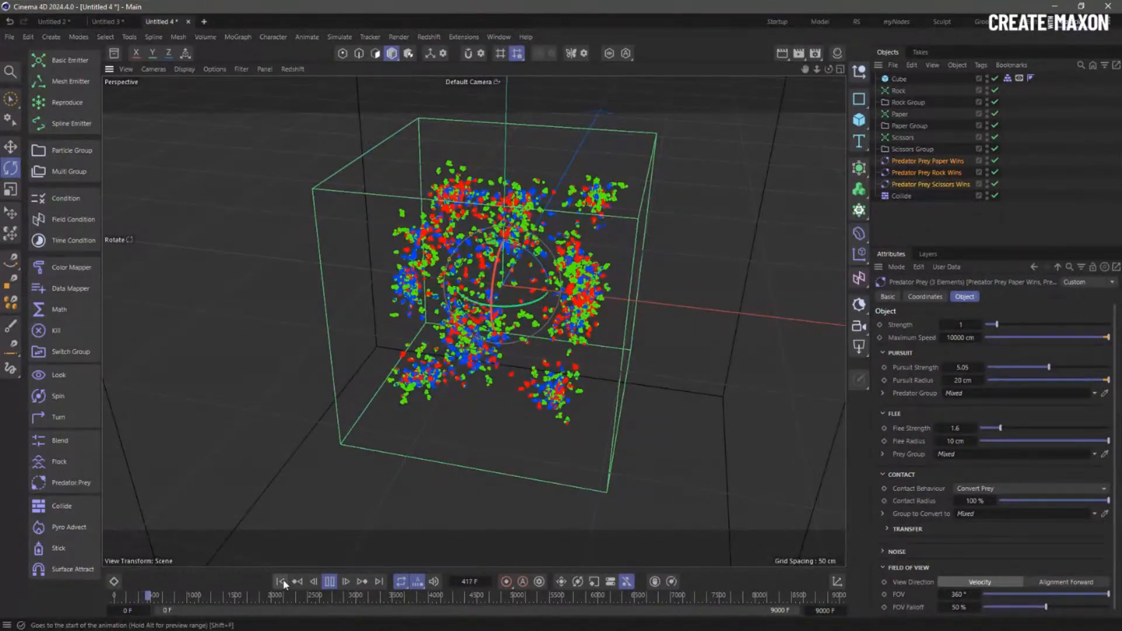
- Replay the simulation from frame 0 and stop it at frame 56
left_click(330, 582)
left_click(910, 221)
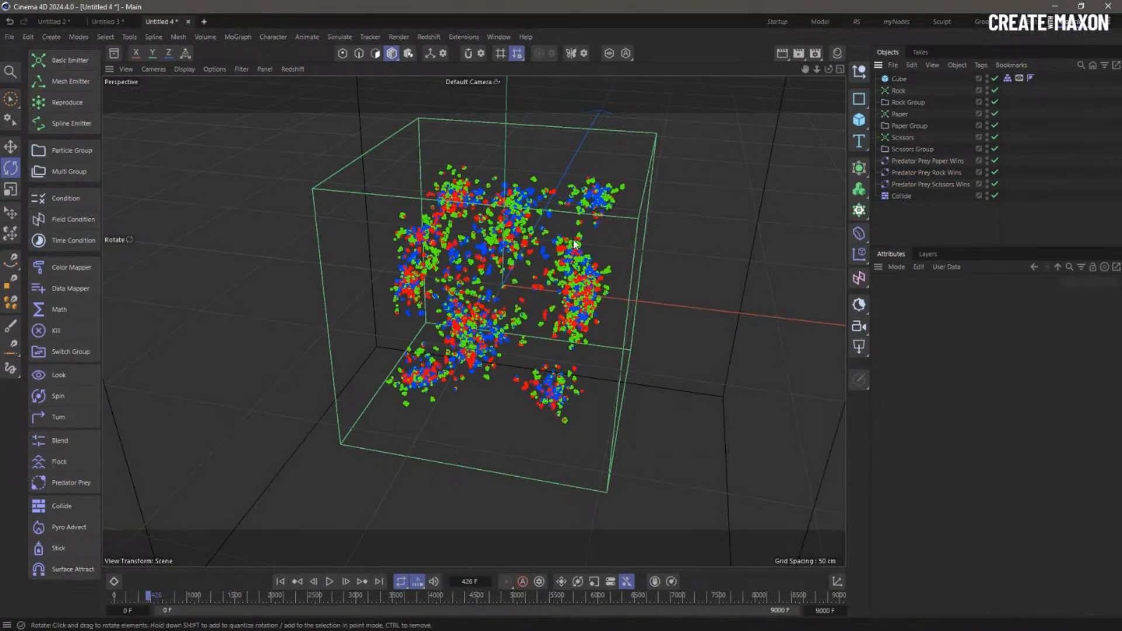
left_click(280, 581)
left_click(329, 582)
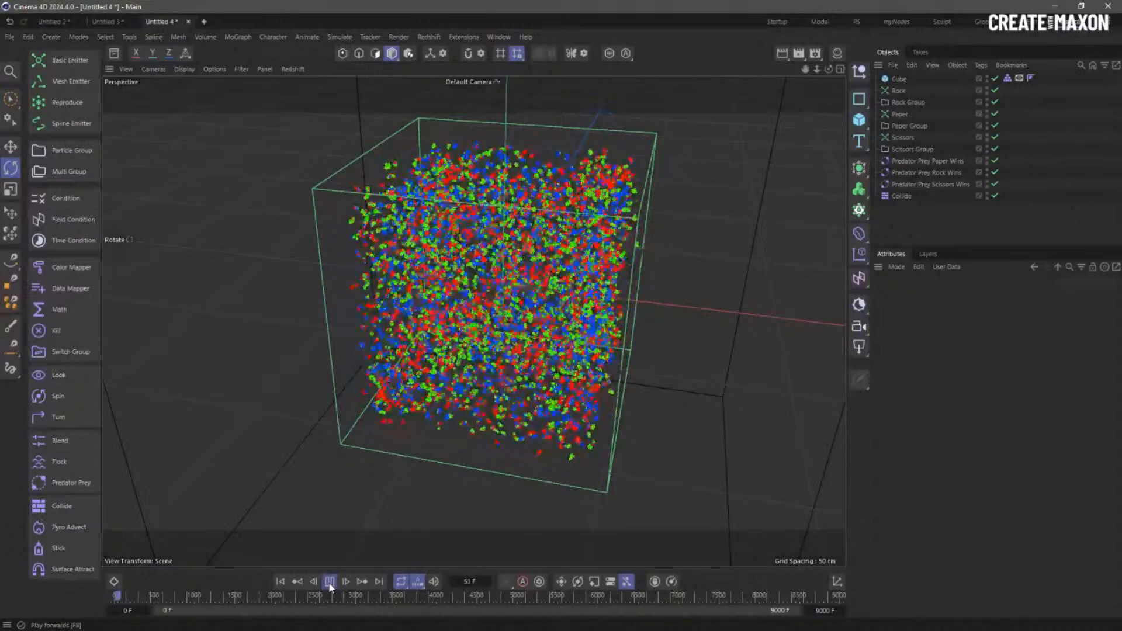
left_click(330, 582)
- Check each Predator Prey object's settings, then replay from the start to frame 105
left_click(906, 161)
left_click(902, 173)
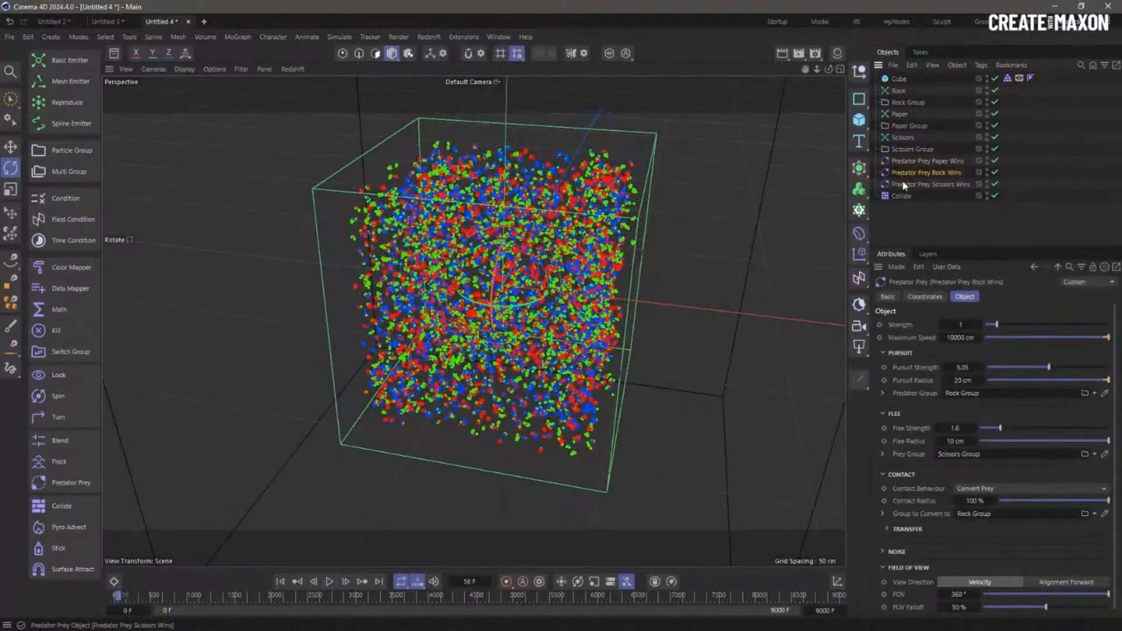
left_click(904, 184)
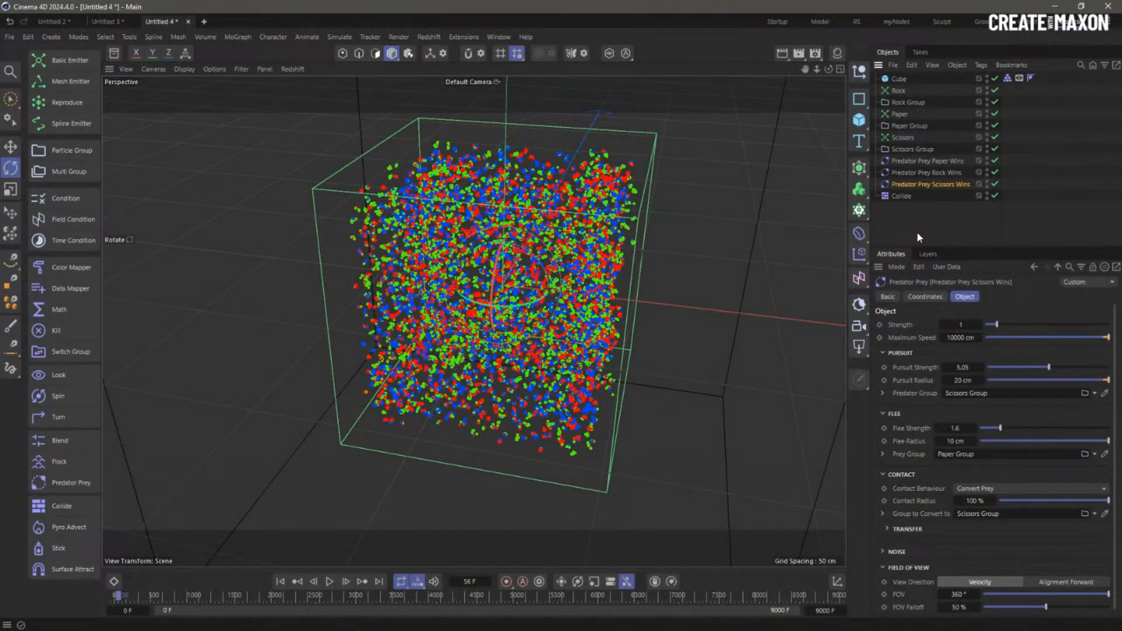
left_click(917, 232)
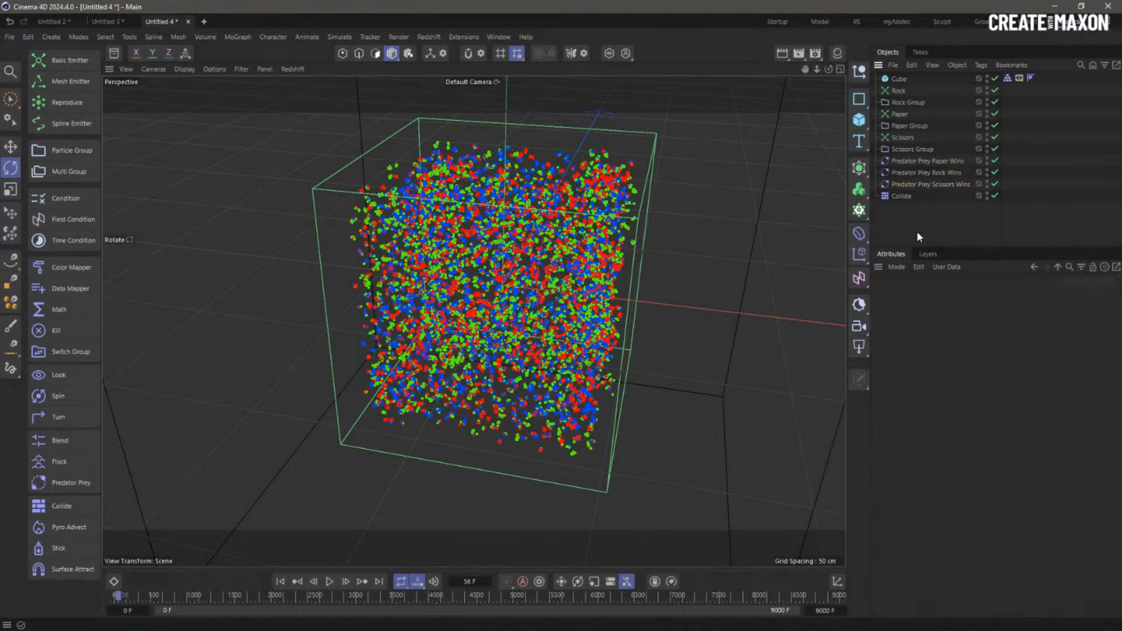
left_click_drag(508, 279, 561, 310, "alt")
left_click(282, 592)
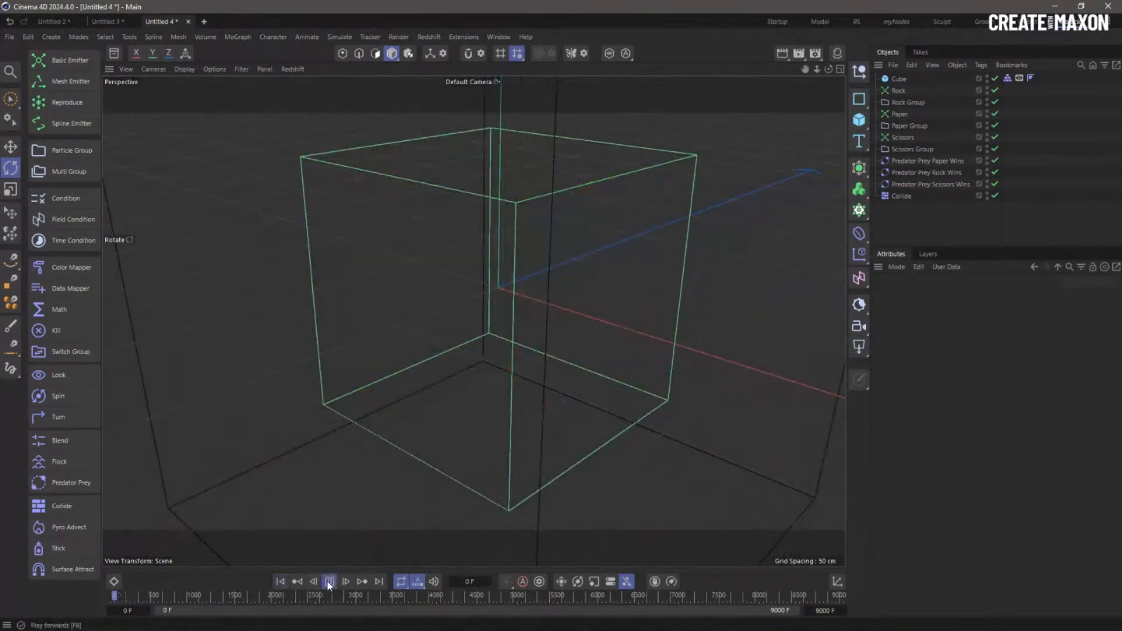
left_click(329, 581)
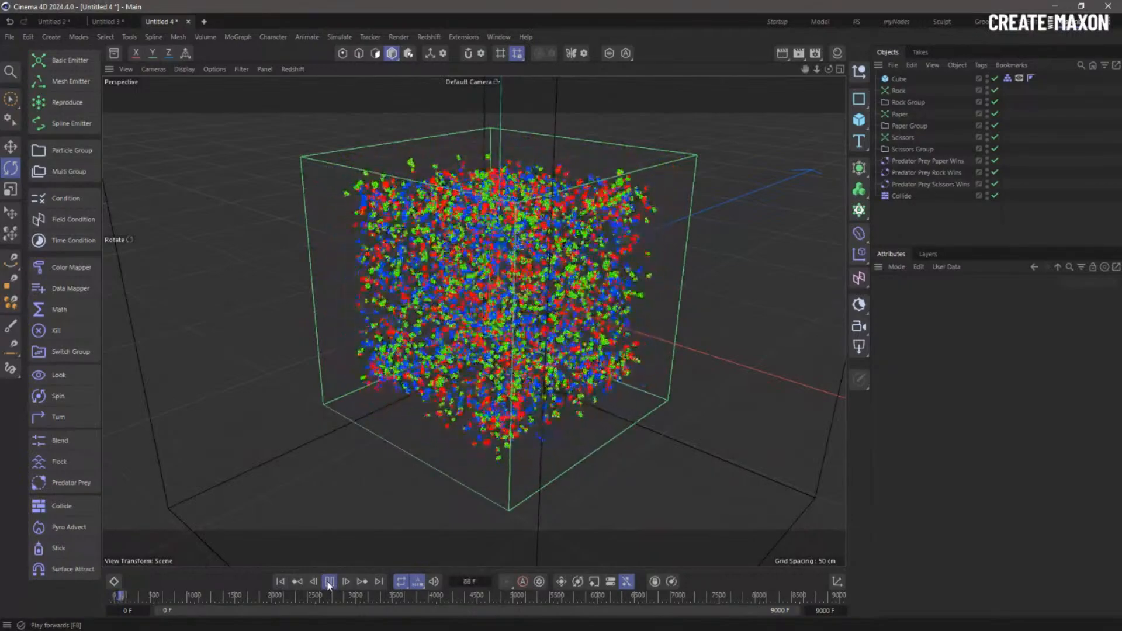
left_click(329, 582)
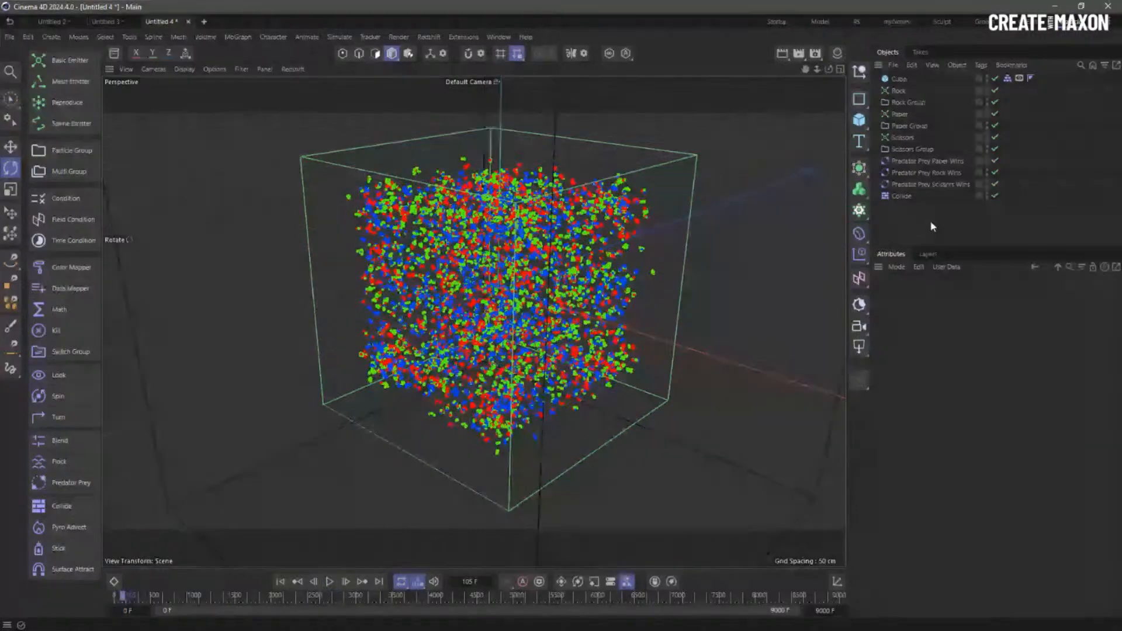
- Add a Flock behaviour below Collide and set its Cohesion Strength to 0
left_click(59, 462)
left_click_drag(909, 226, 910, 226)
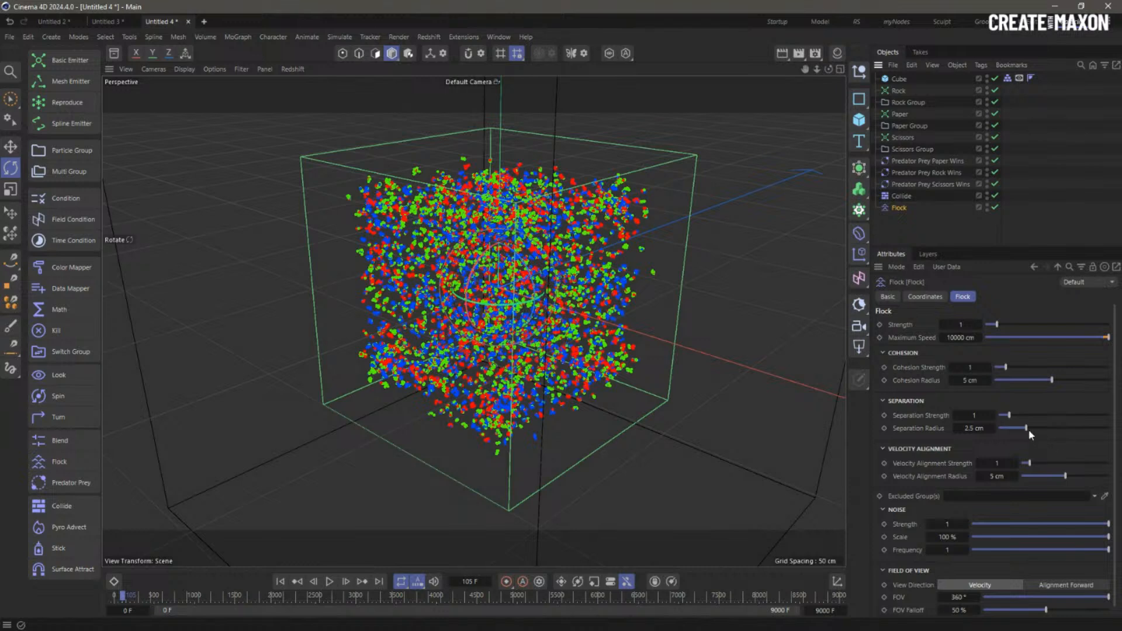
left_click_drag(1030, 435, 1055, 435)
left_click_drag(1005, 367, 911, 381)
left_click_drag(1050, 434, 1039, 433)
- Replay the simulation and push the Flock Separation Radius up to 223 cm
left_click(280, 582)
left_click(330, 582)
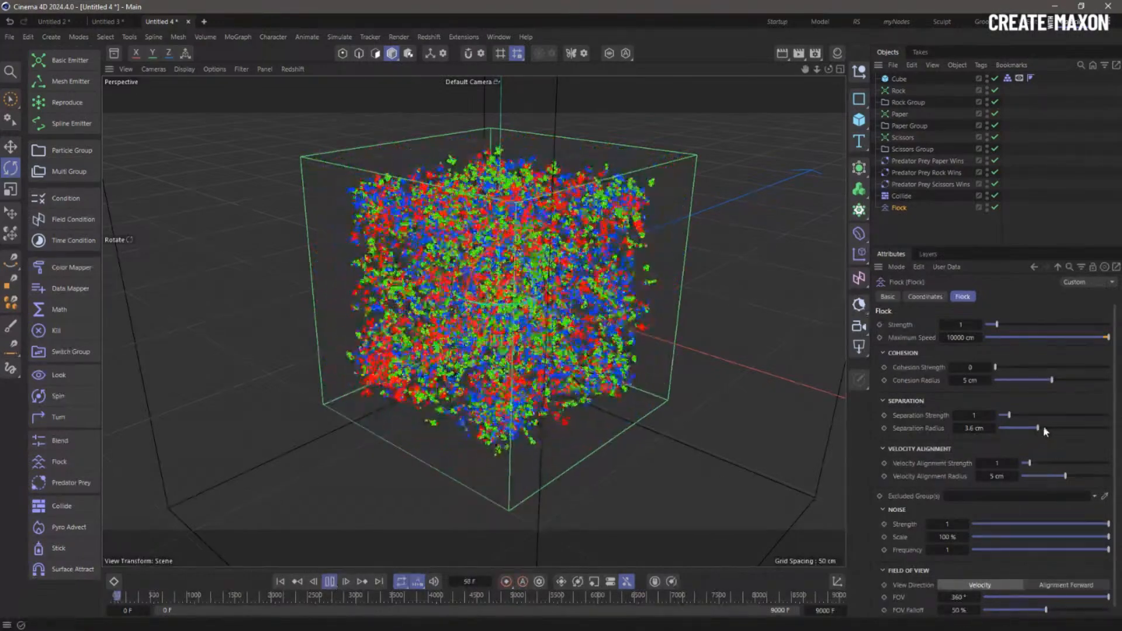
left_click_drag(1044, 429, 1098, 429)
left_click_drag(974, 429, 1070, 433)
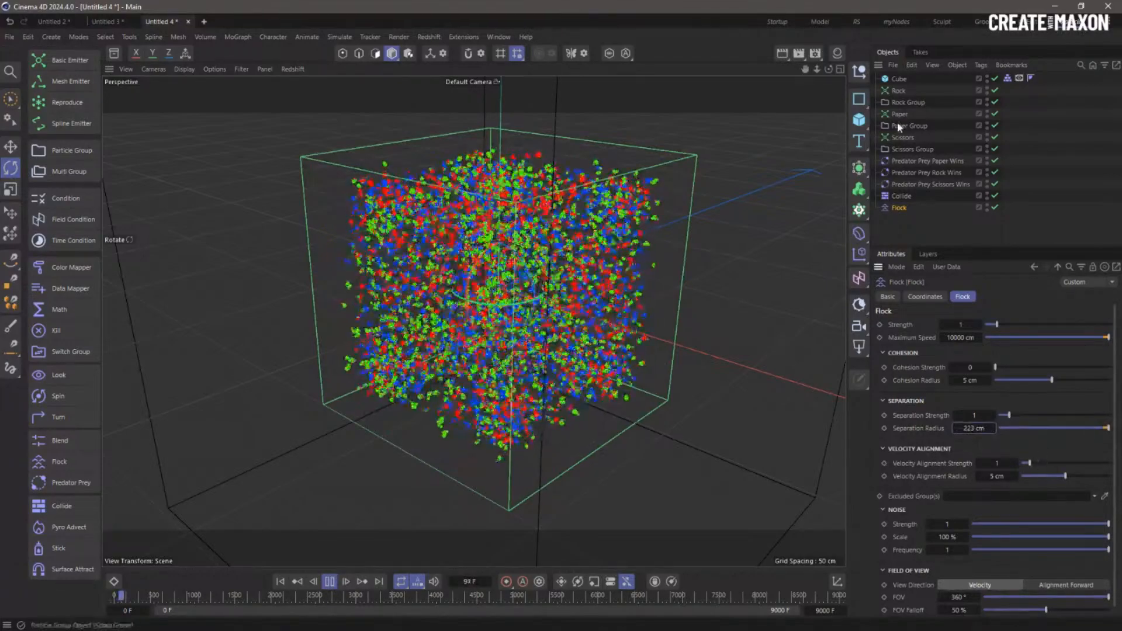
left_click(919, 165)
left_click(916, 184, "shift")
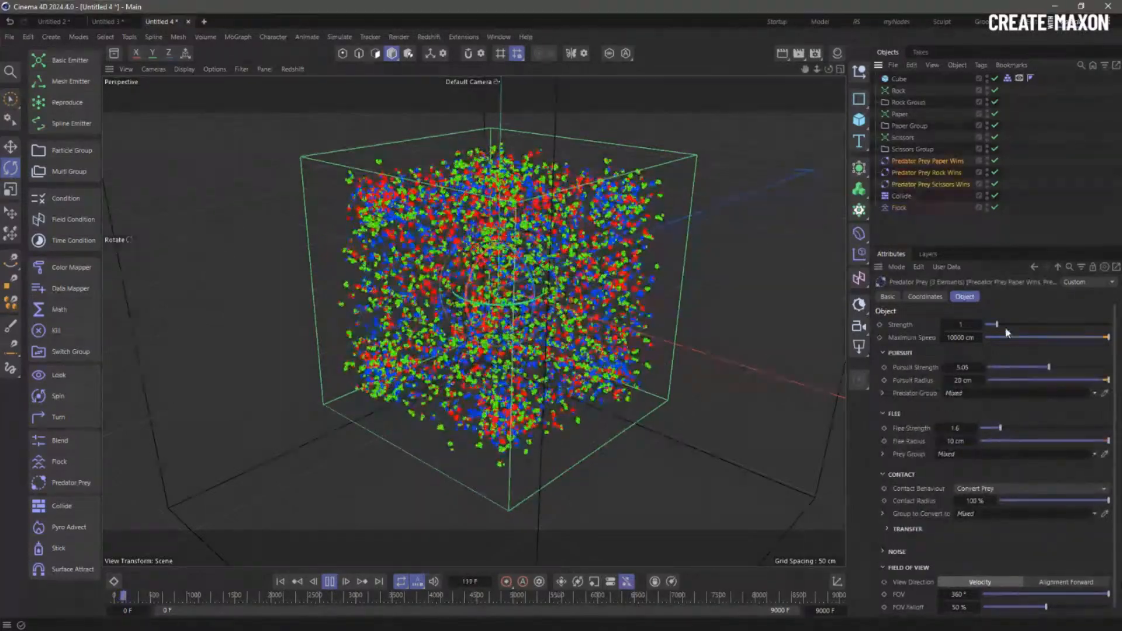
- Lower predator-prey Strength to 0.82 and Maximum Speed to 1056 cm, then stop and rewind
mouse_move(992, 337)
left_mouse_down()
mouse_move(1002, 344)
mouse_move(991, 325)
left_mouse_up()
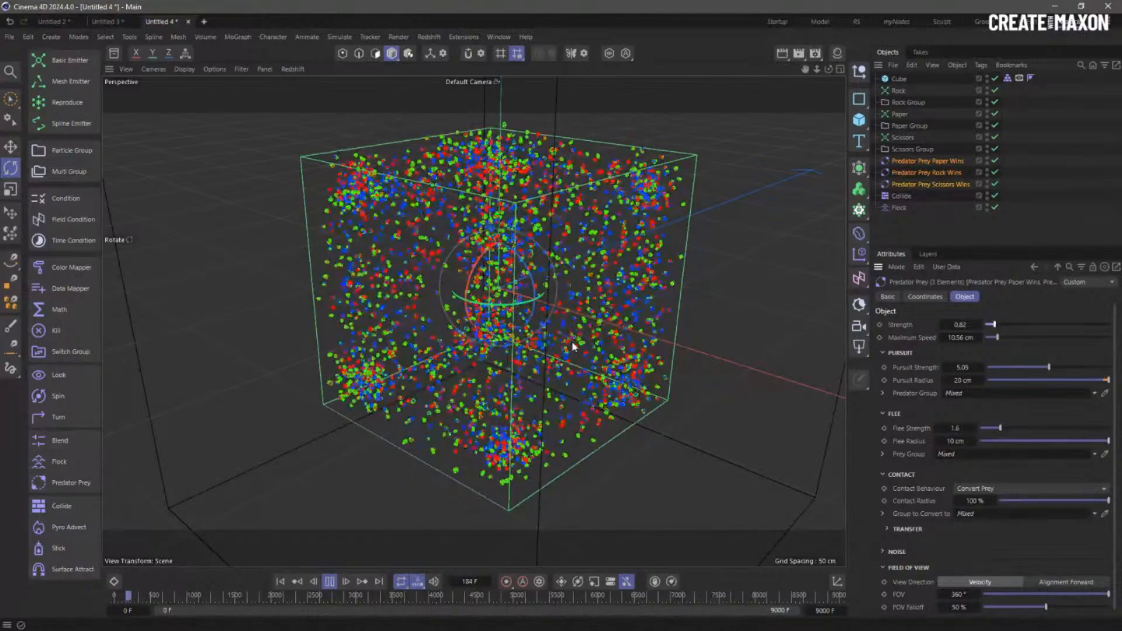
left_click(331, 581)
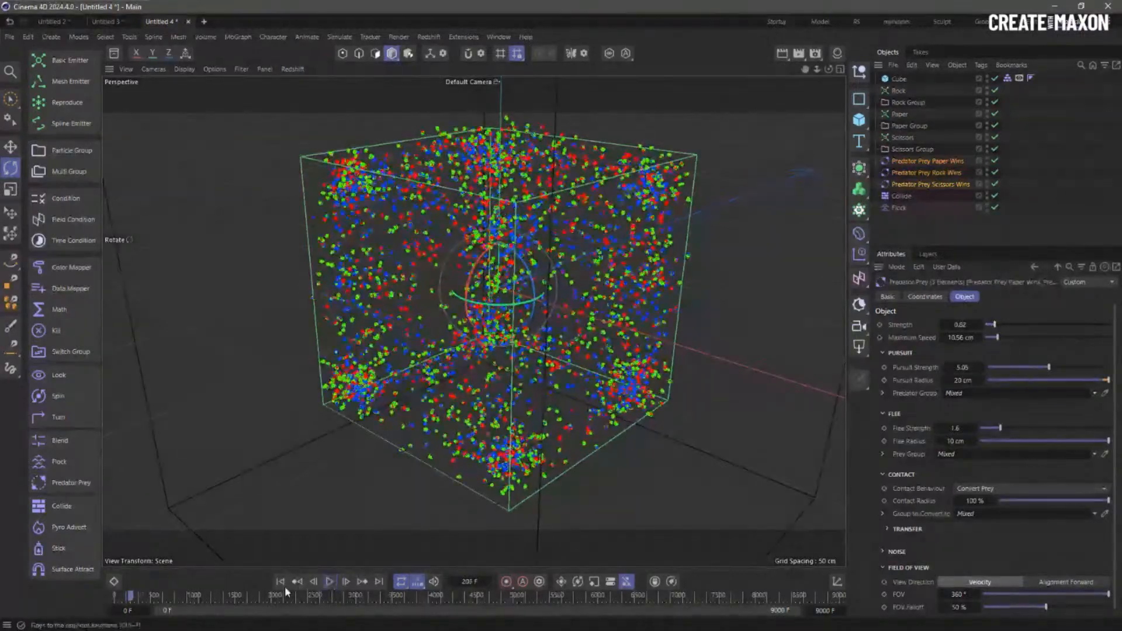
left_click(281, 583)
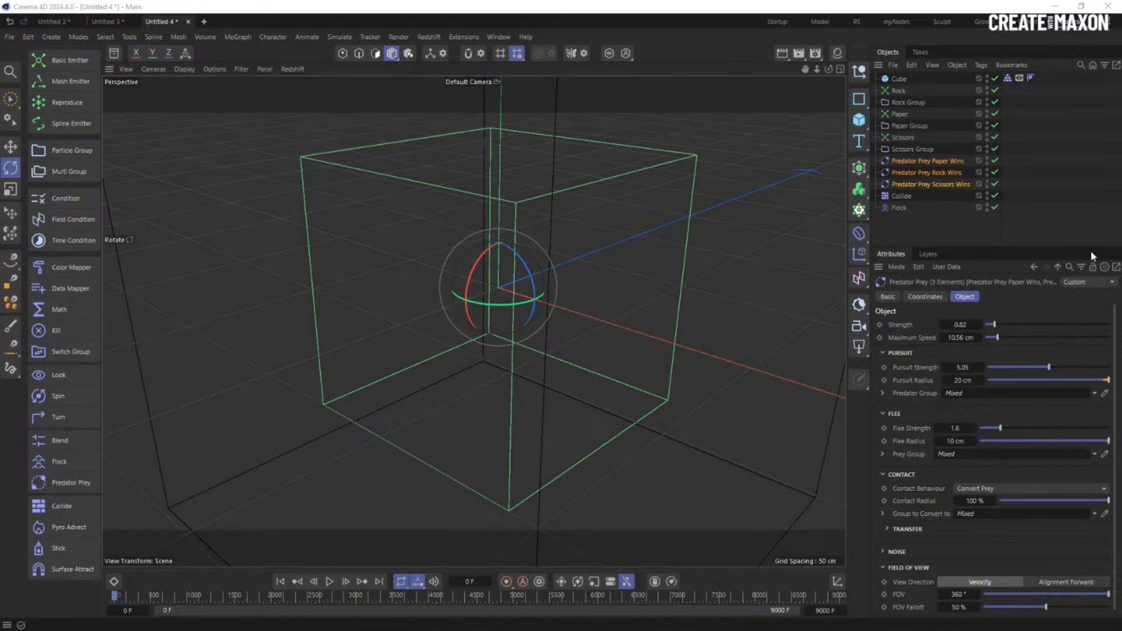
- Start a new project with a Basic Emitter of size 0 cm emitting in Shot mode
left_click(925, 224)
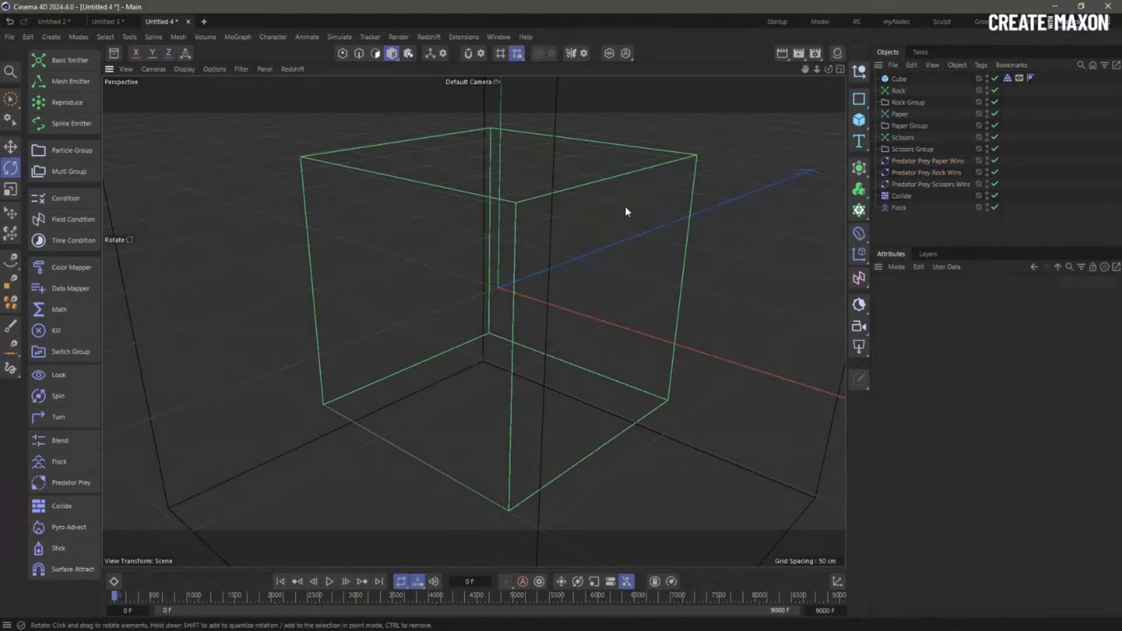
key("ctrl+n")
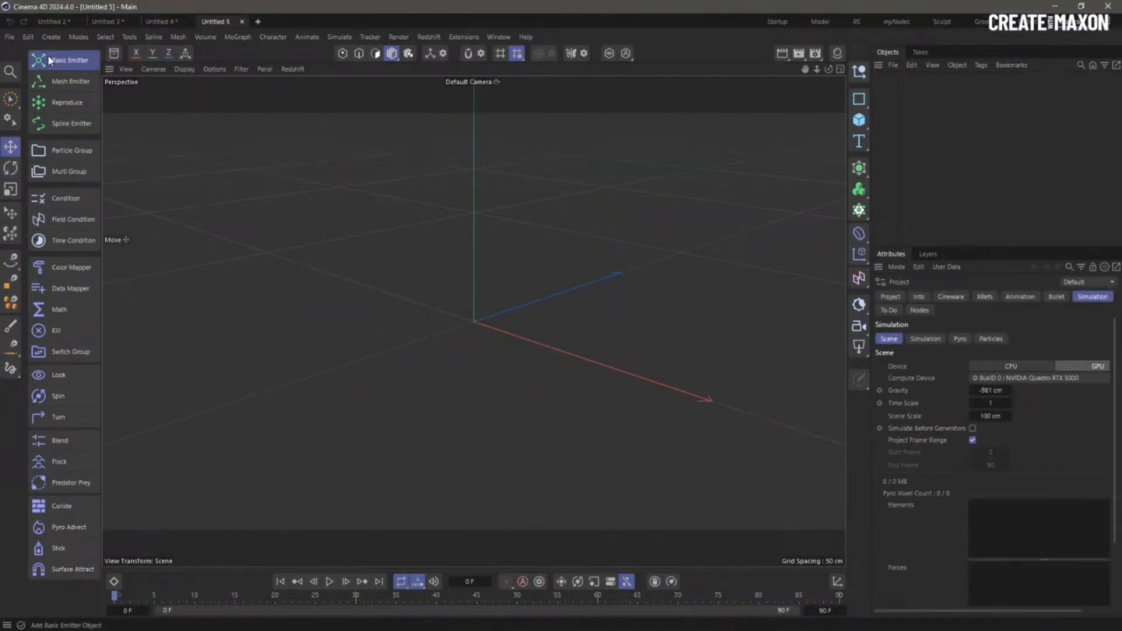
left_click(65, 61)
double_click(930, 337)
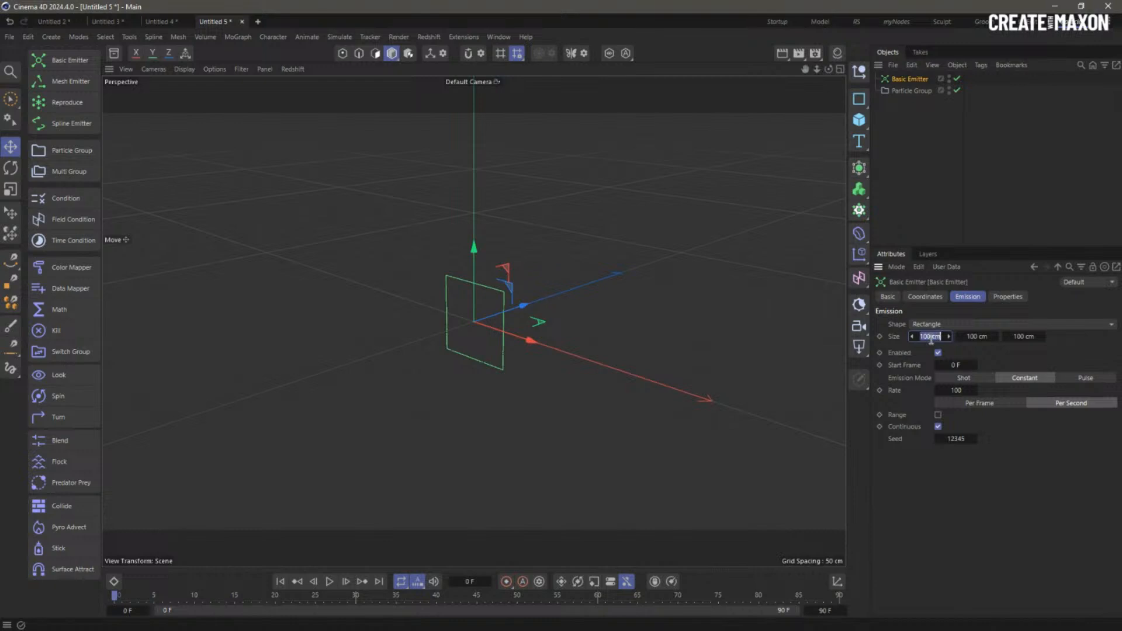
type("0")
key("Tab")
type("0")
key("Tab")
type("0")
key("Return")
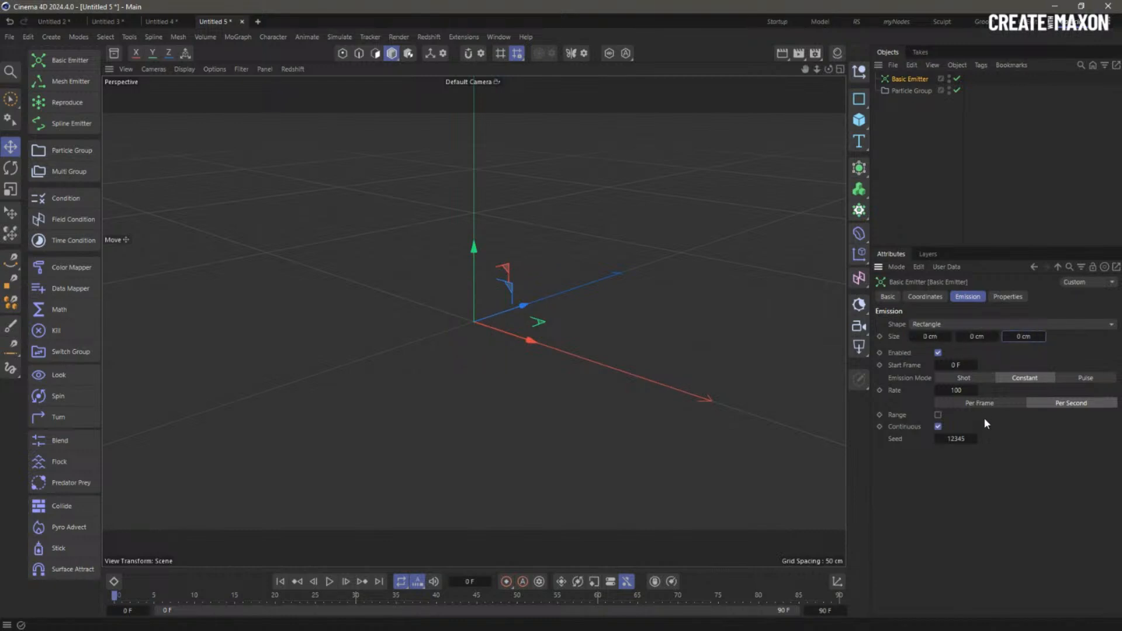
left_click(964, 379)
double_click(958, 391)
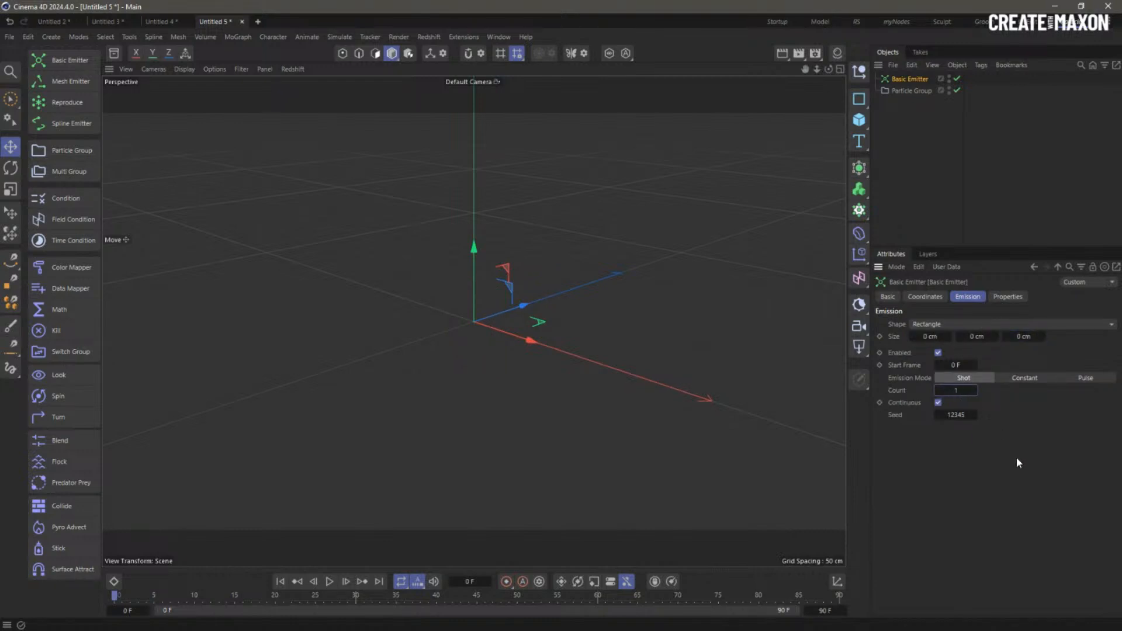
- Add a Pyro Emitter tag to the Particle Group and preview the simulation
left_click(900, 91)
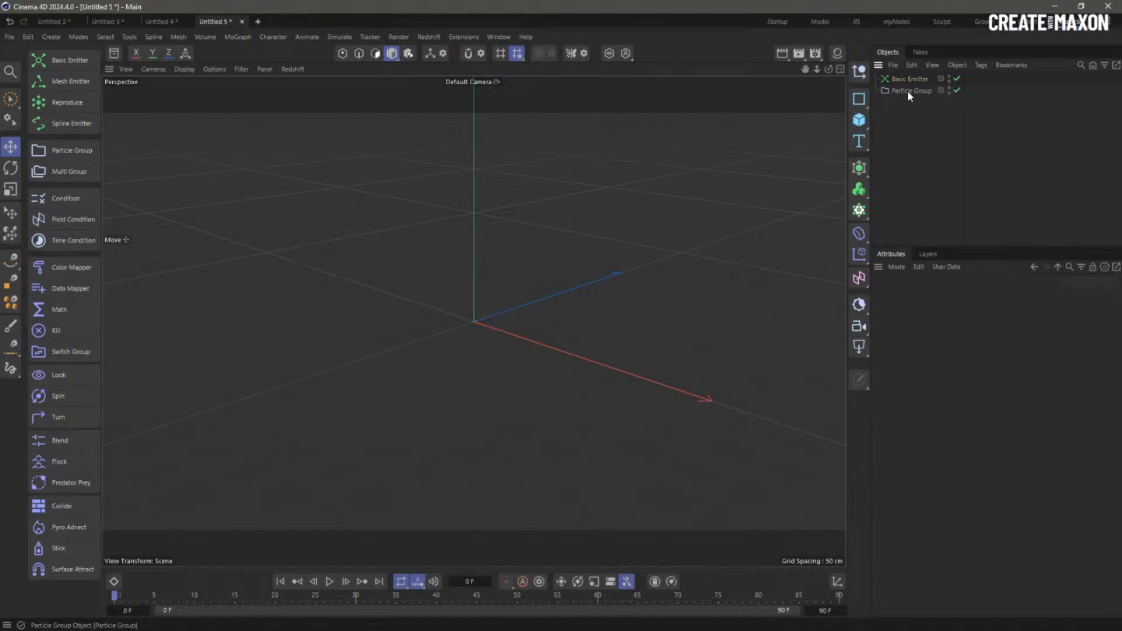
right_click(909, 92)
mouse_move(957, 254)
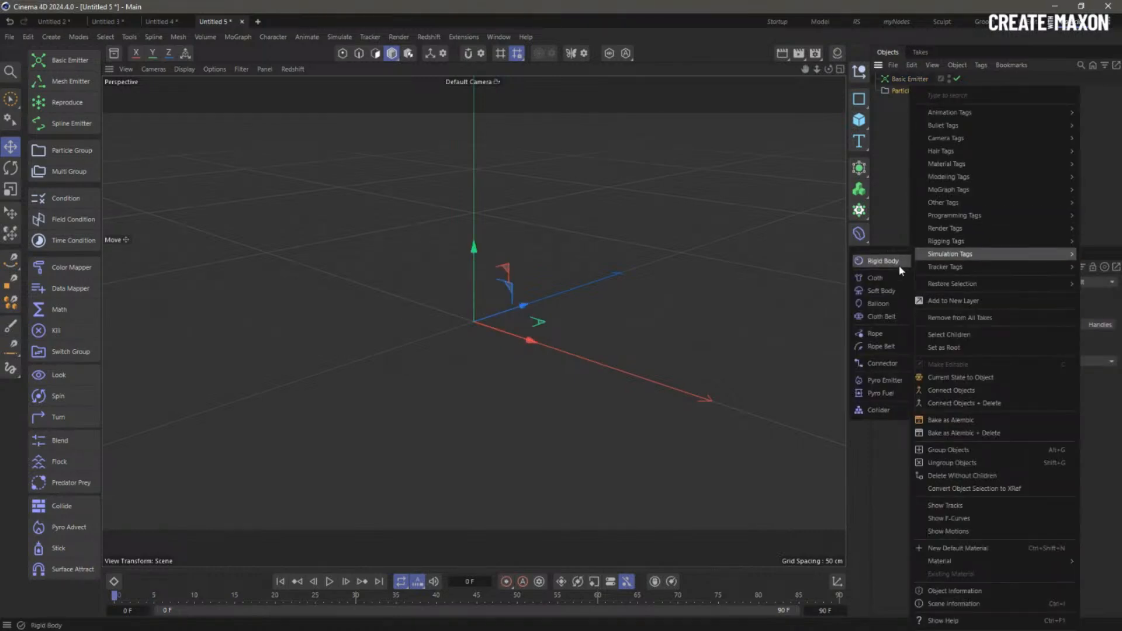
left_click(885, 380)
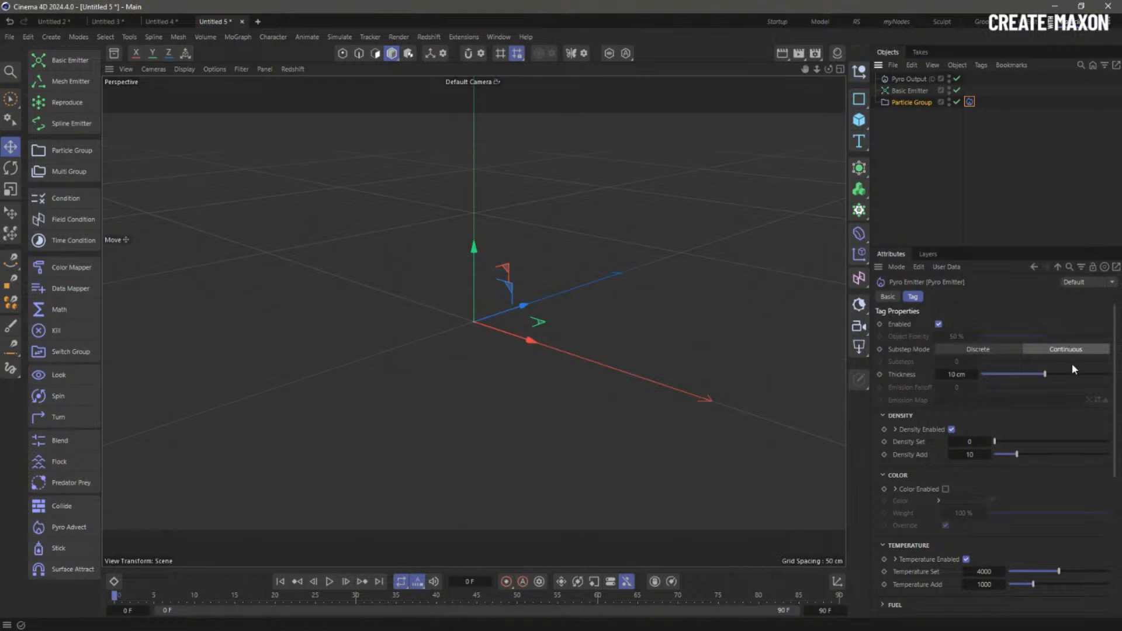
left_click(329, 582)
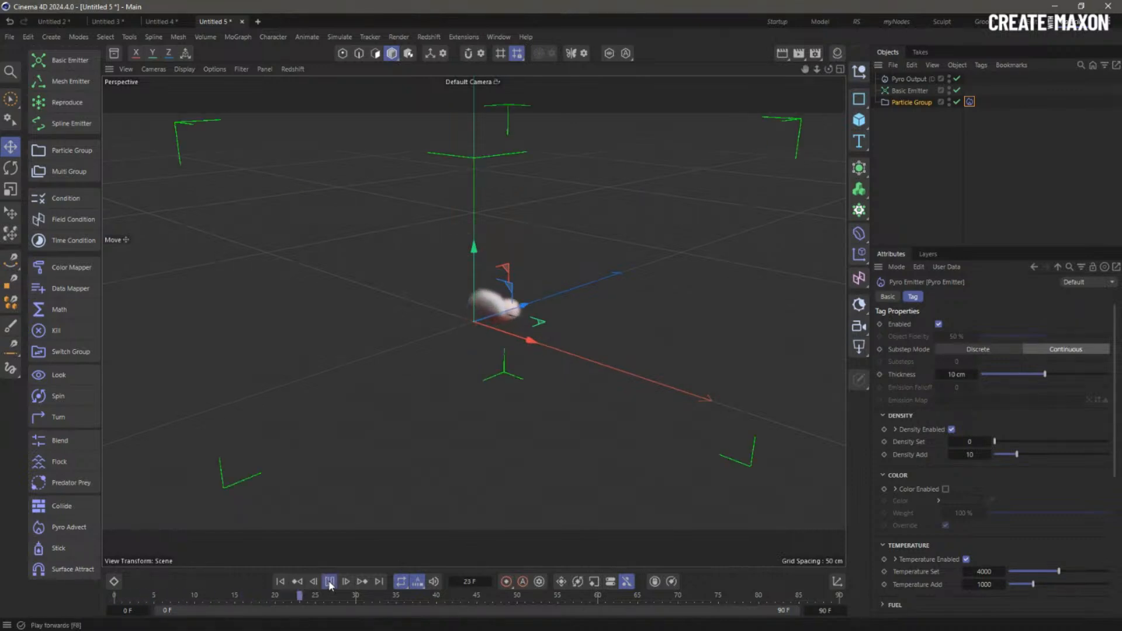
left_click(330, 582)
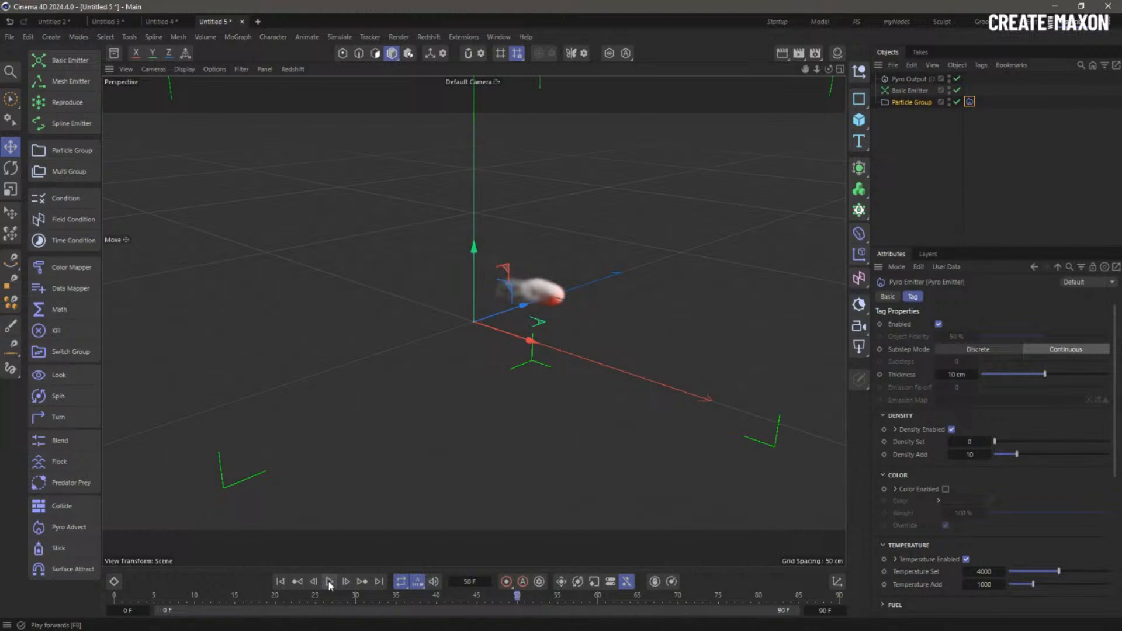
left_click(281, 582)
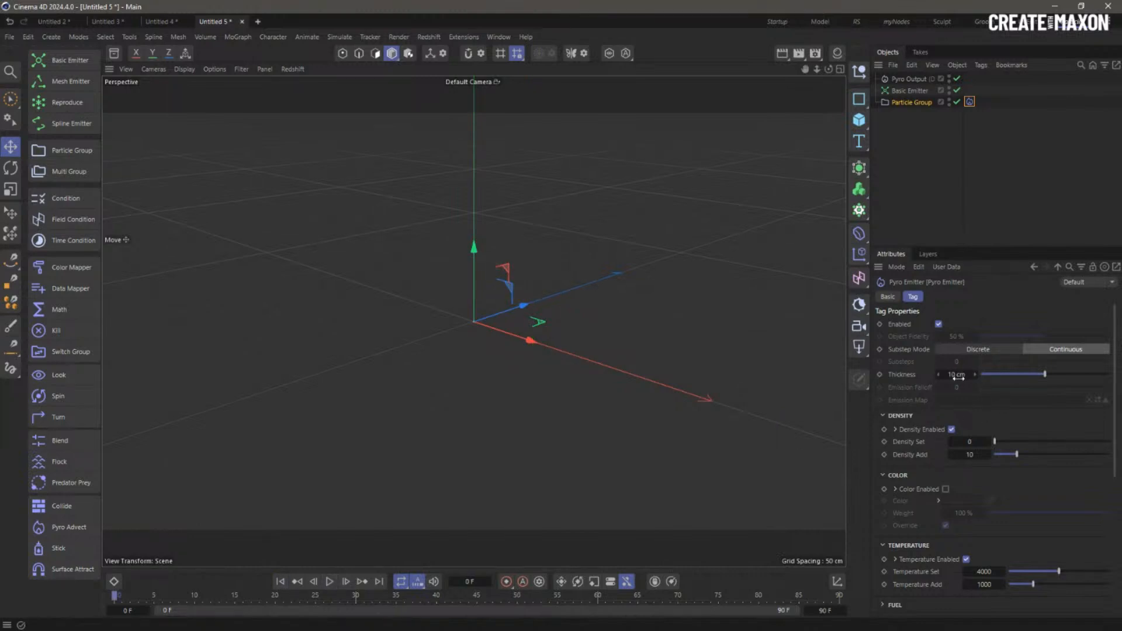
- Set the Basic Emitter's particle radius to 20 cm and play the fireball simulation
left_click(910, 91)
left_click(1010, 297)
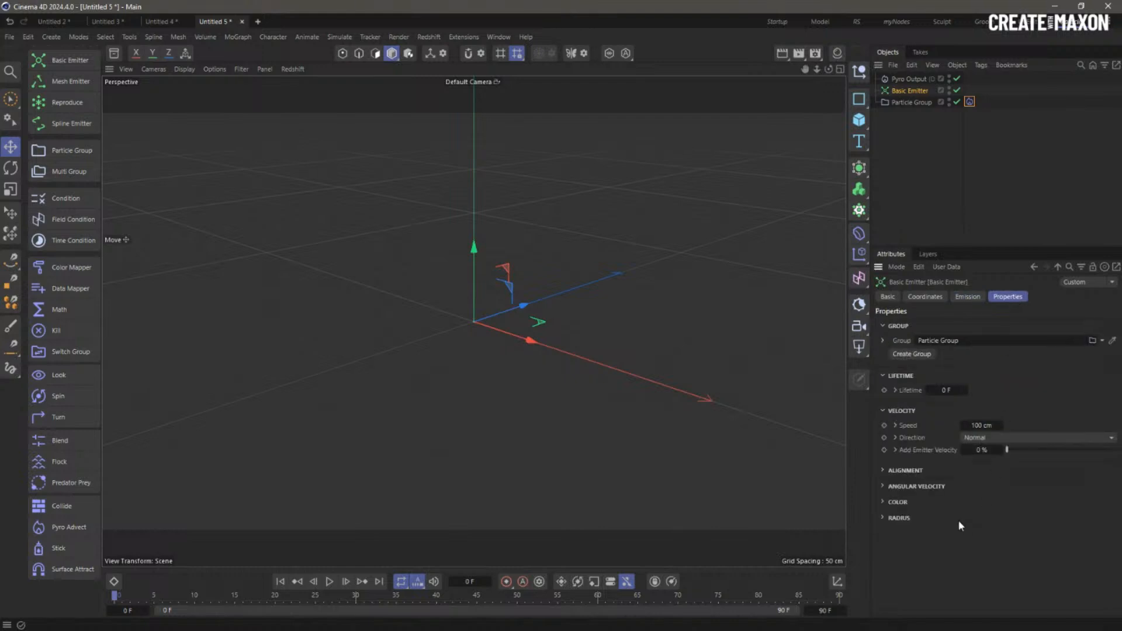
left_click(888, 519)
left_click(957, 533)
key("Return")
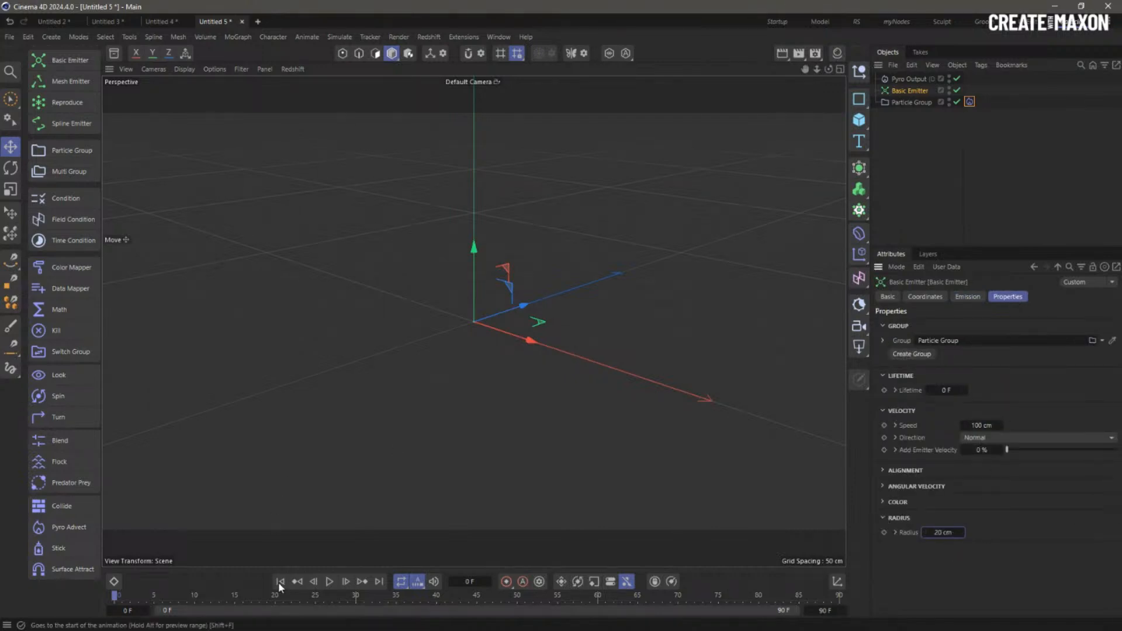
left_click(329, 583)
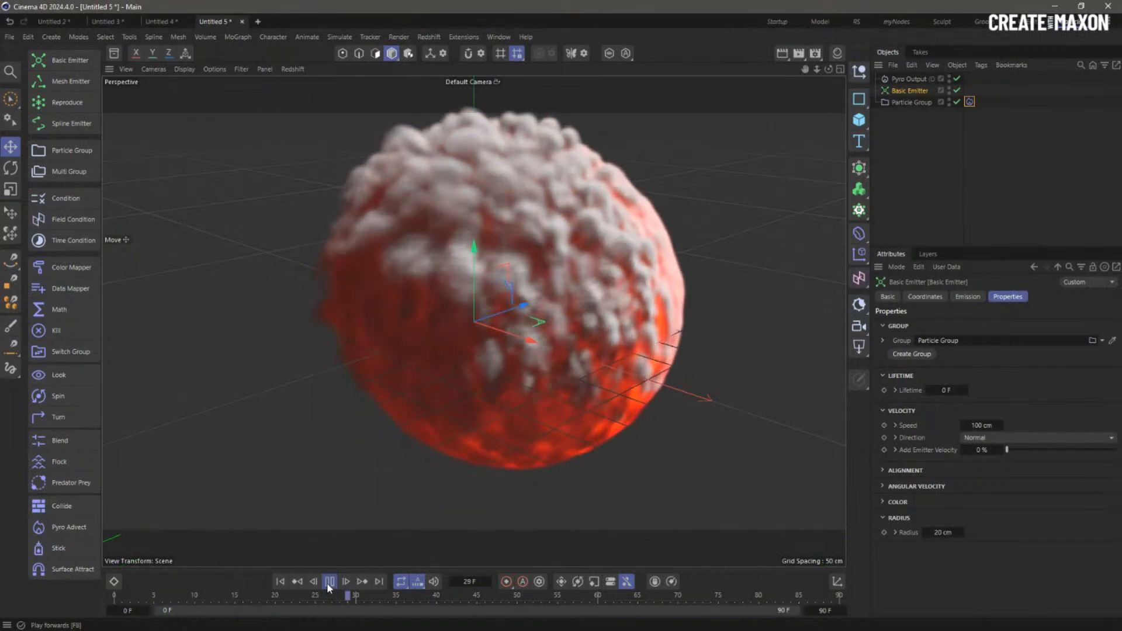
left_click(328, 584)
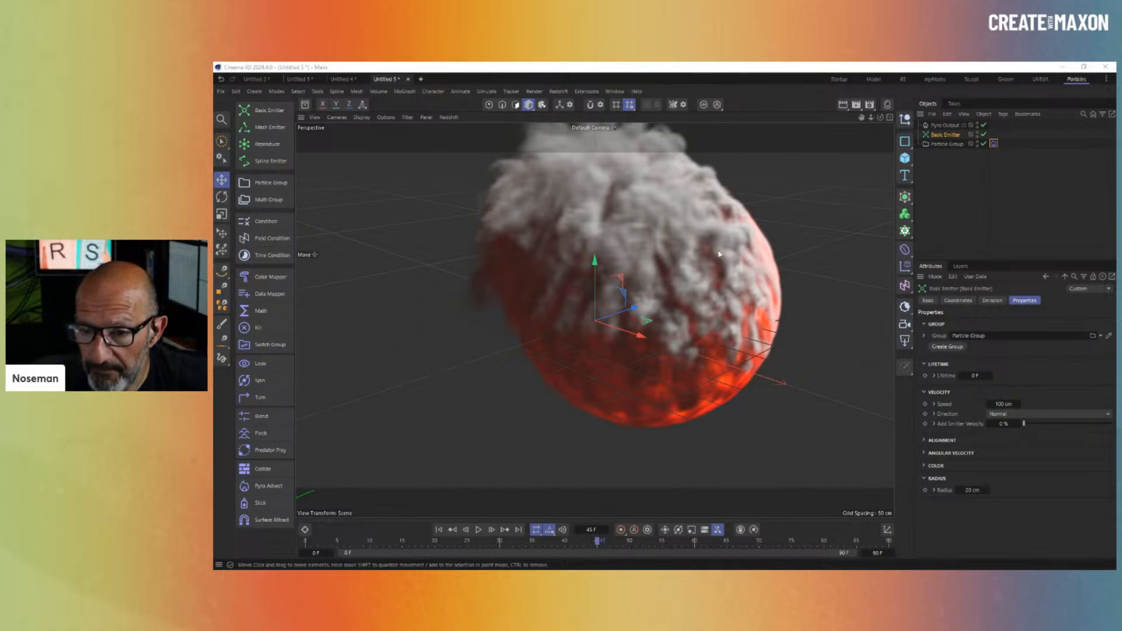
- Close Untitled 5 and Untitled 4 without saving, then create the empty Untitled 6 project
left_click(408, 79)
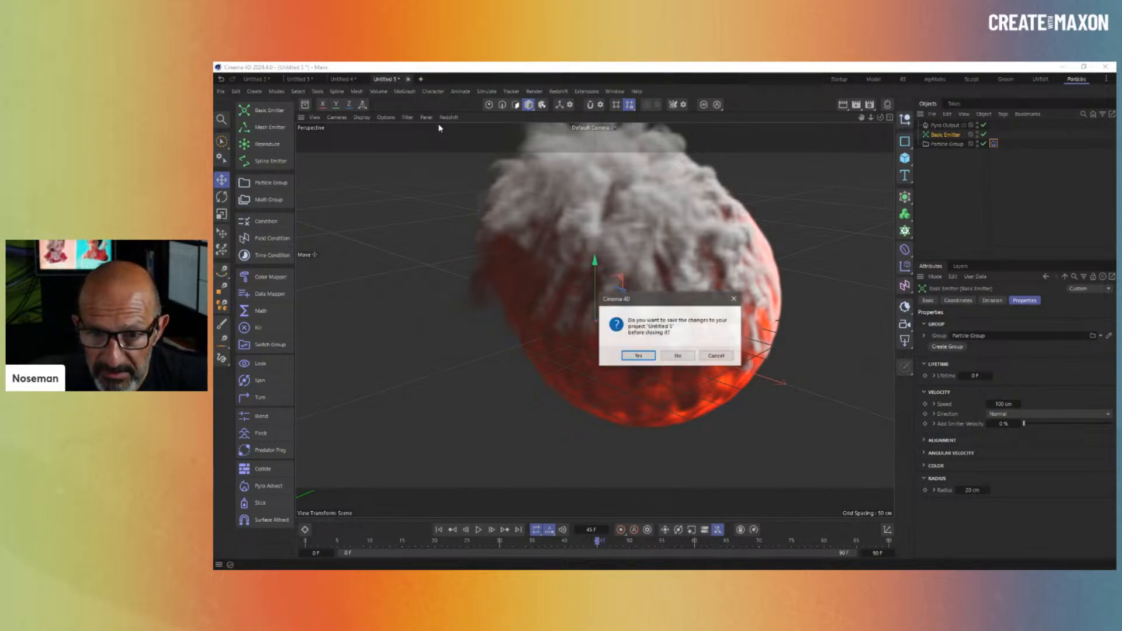
left_click(681, 354)
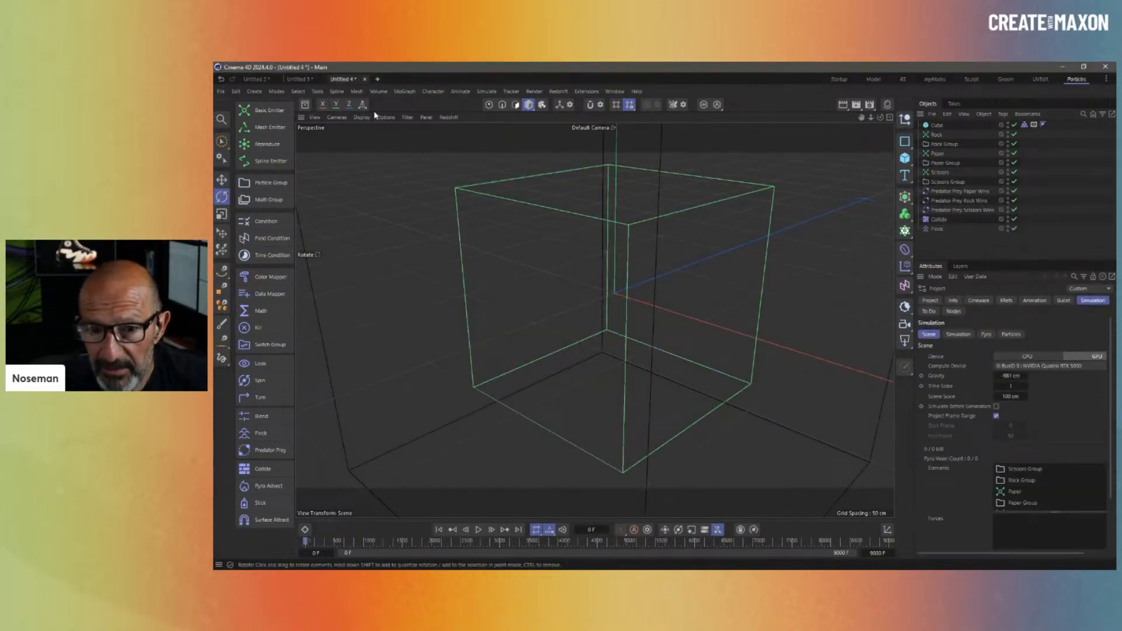
left_click(365, 79)
left_click(678, 356)
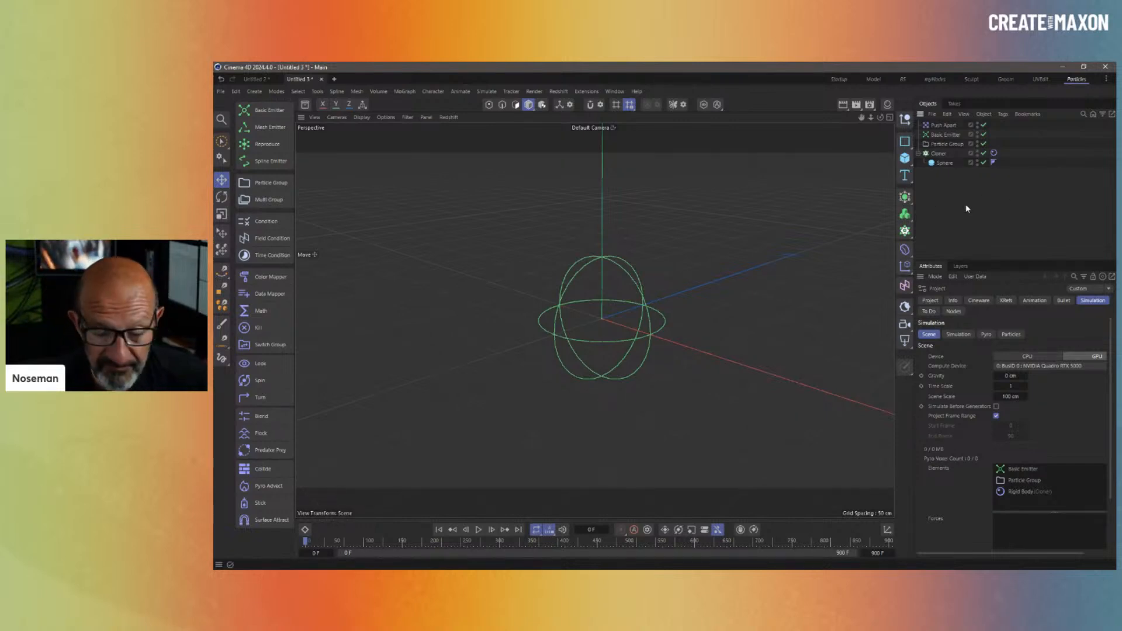
key("ctrl+n")
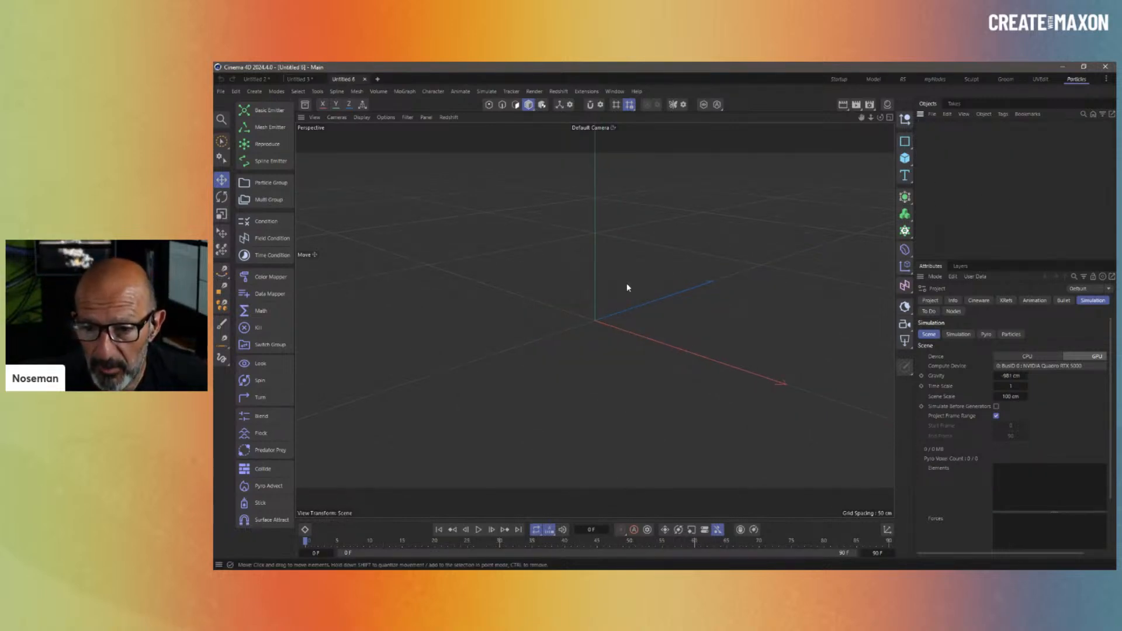
middle_click_drag(626, 288, 615, 367)
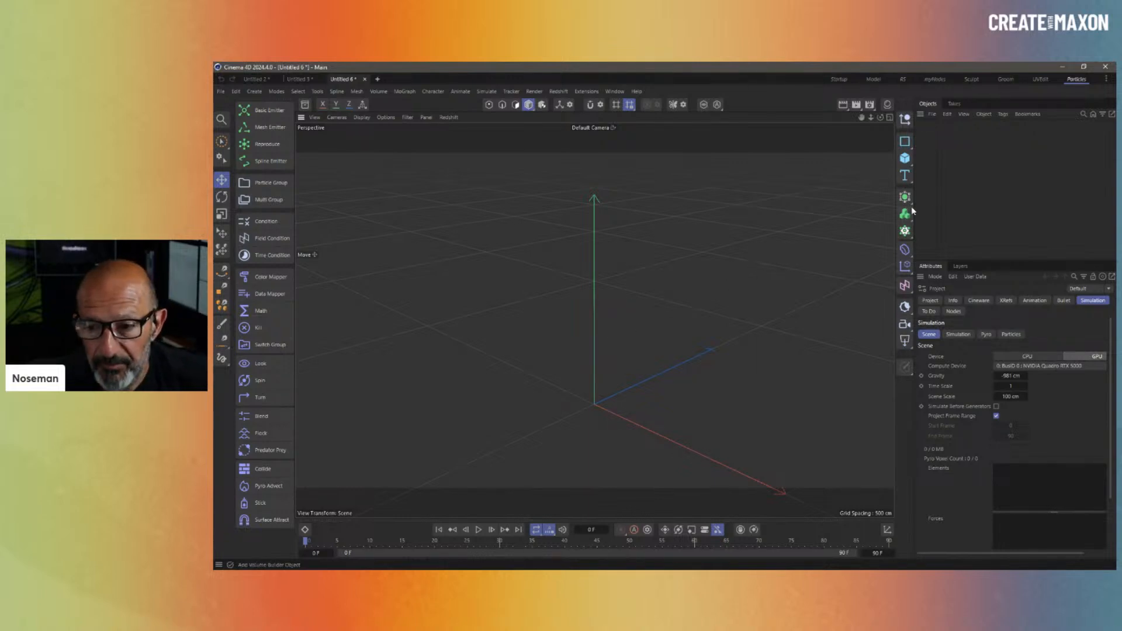
- Search the Asset Browser for "particles" with the Scenes filter applied
left_click(304, 104)
left_click(346, 153)
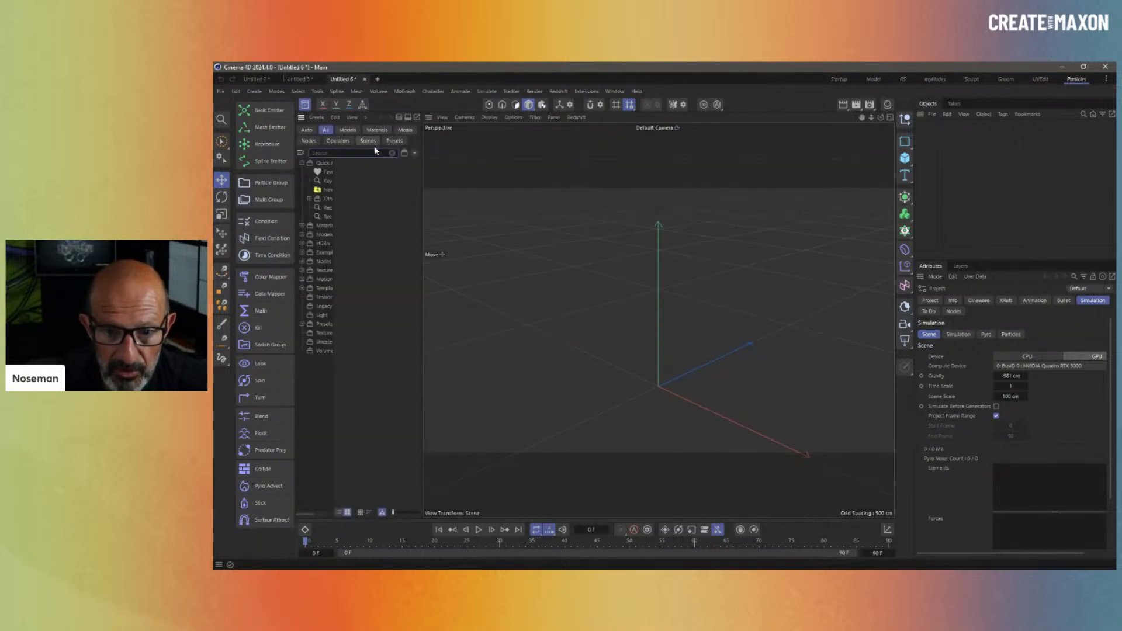
left_click(363, 142)
left_click(352, 152)
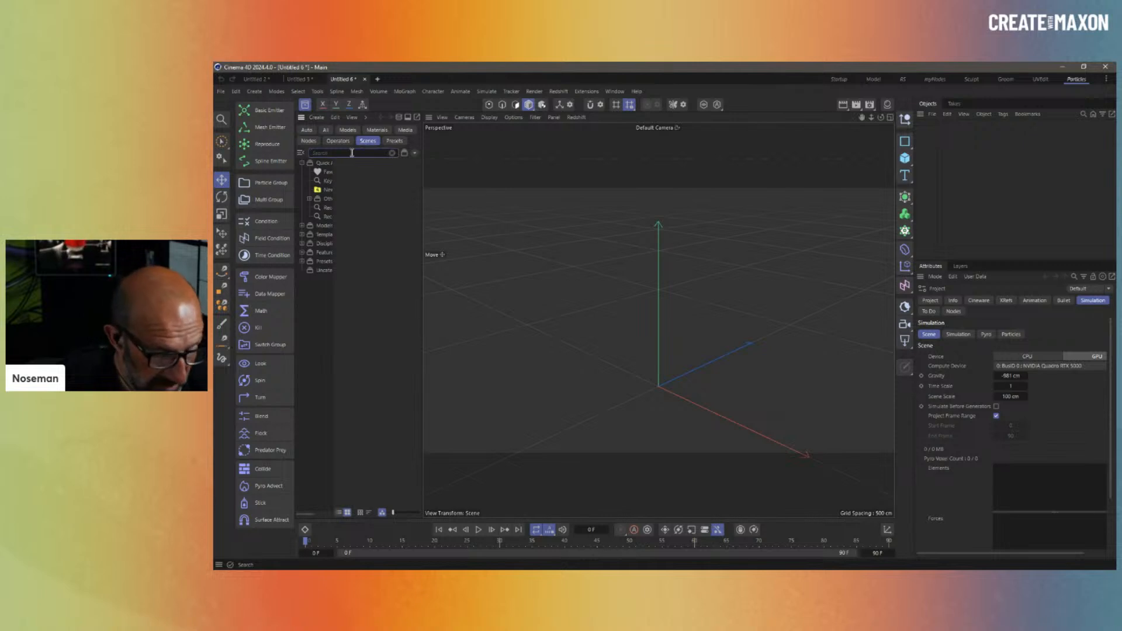
type("particles")
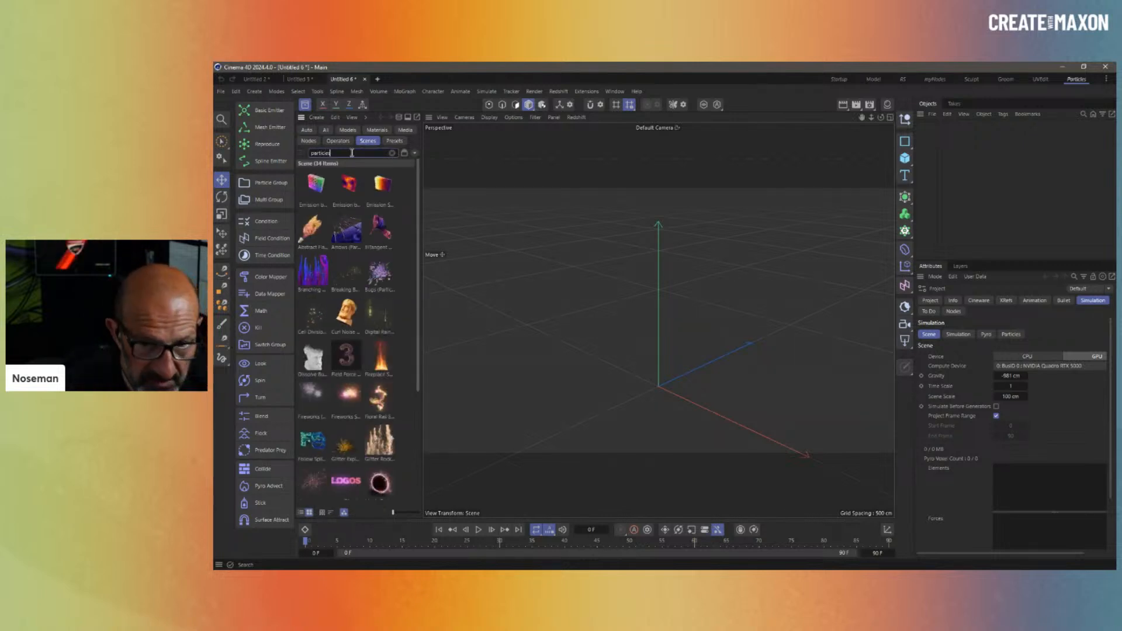
- Enlarge the thumbnails, widen the panel and show the 34 results in Grid View
left_click(397, 512)
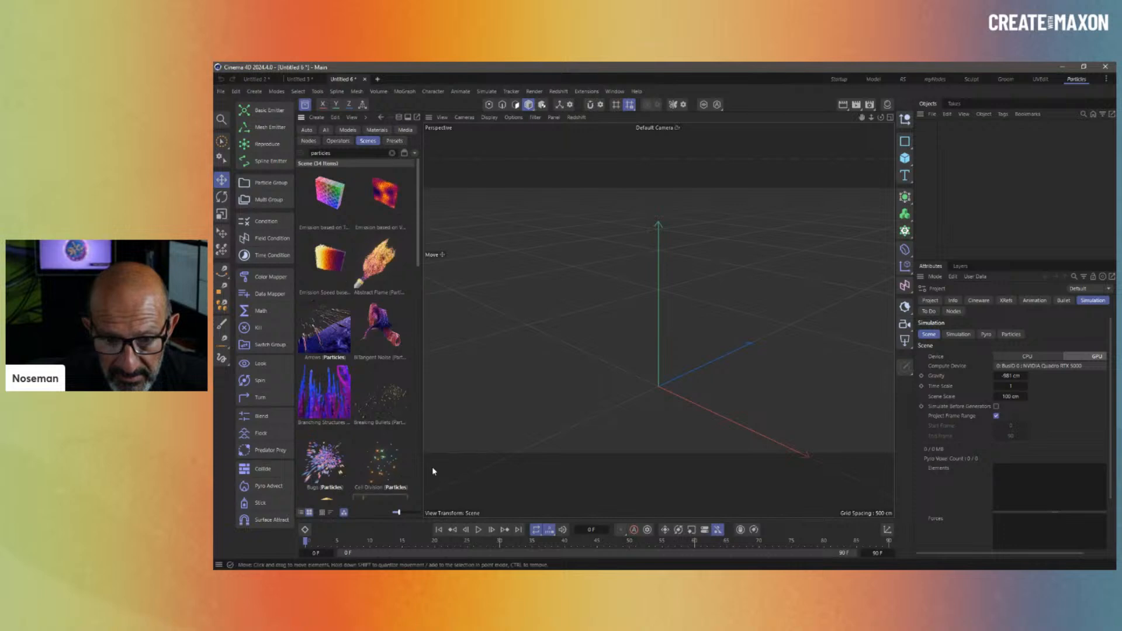
left_click_drag(422, 457, 490, 457)
left_click(301, 512)
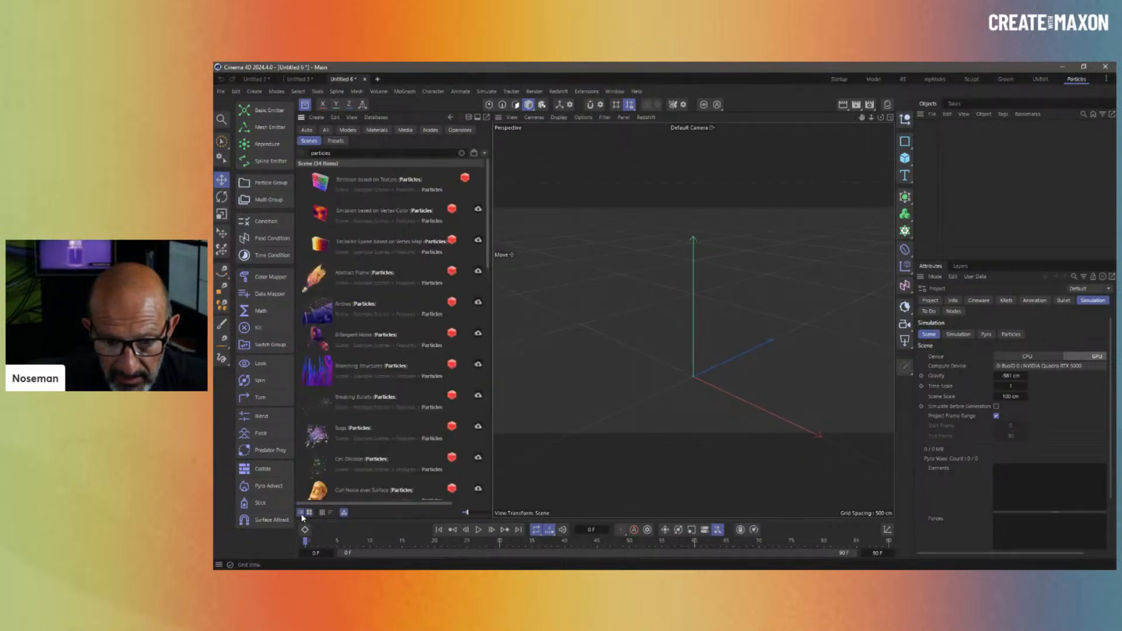
left_click(309, 513)
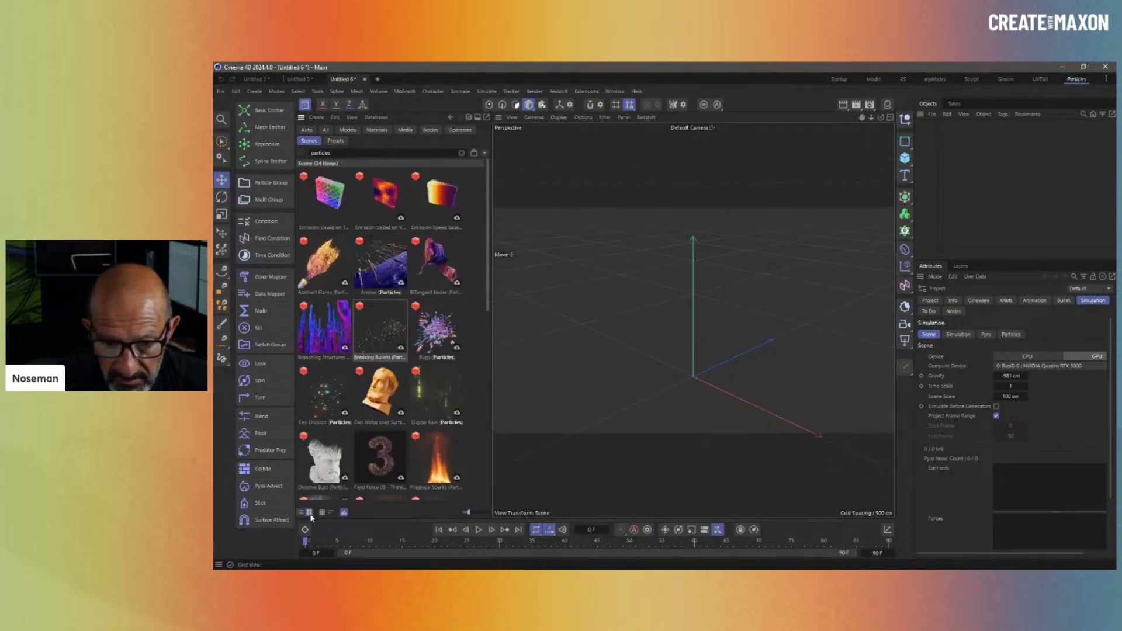
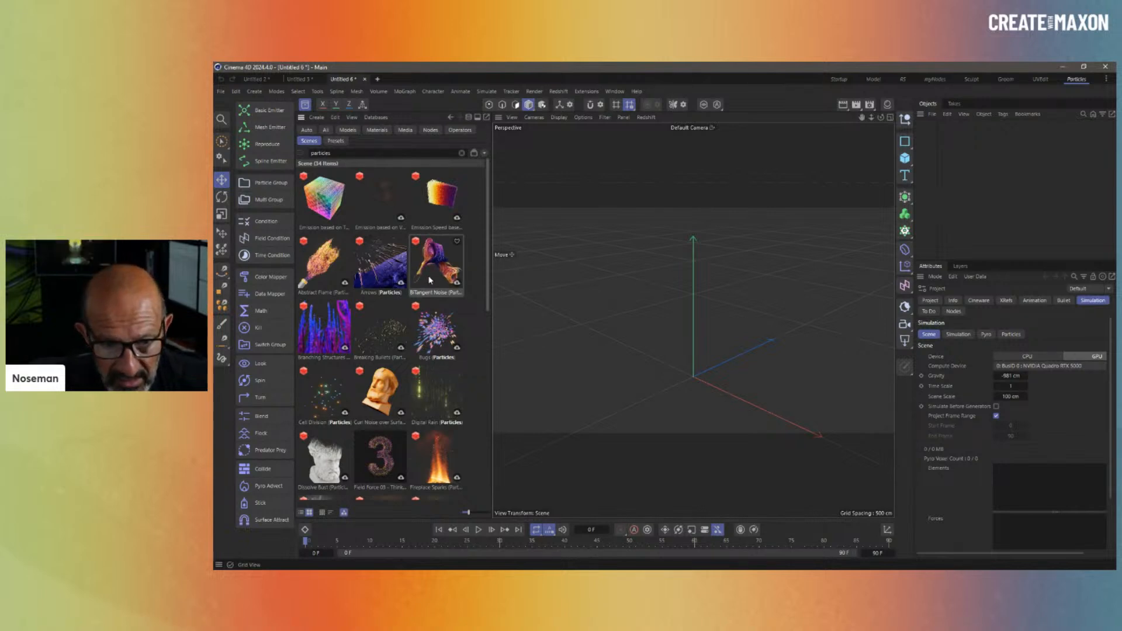
- Scroll through the particle scene results in the Asset Browser
scroll(432, 298, "down", 3)
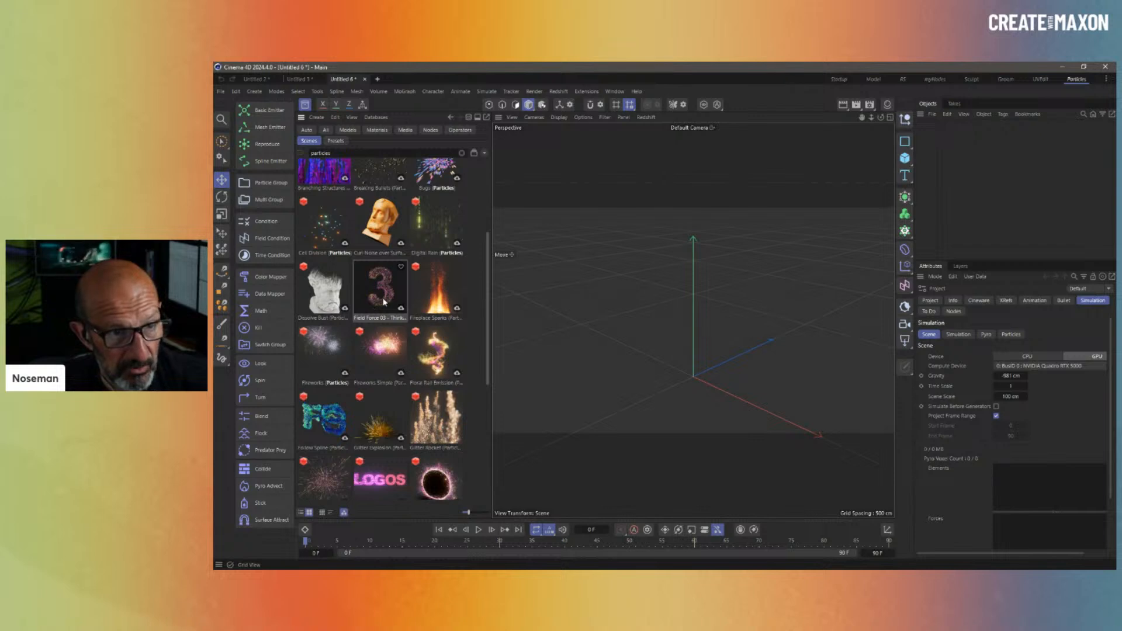
scroll(404, 321, "down", 3)
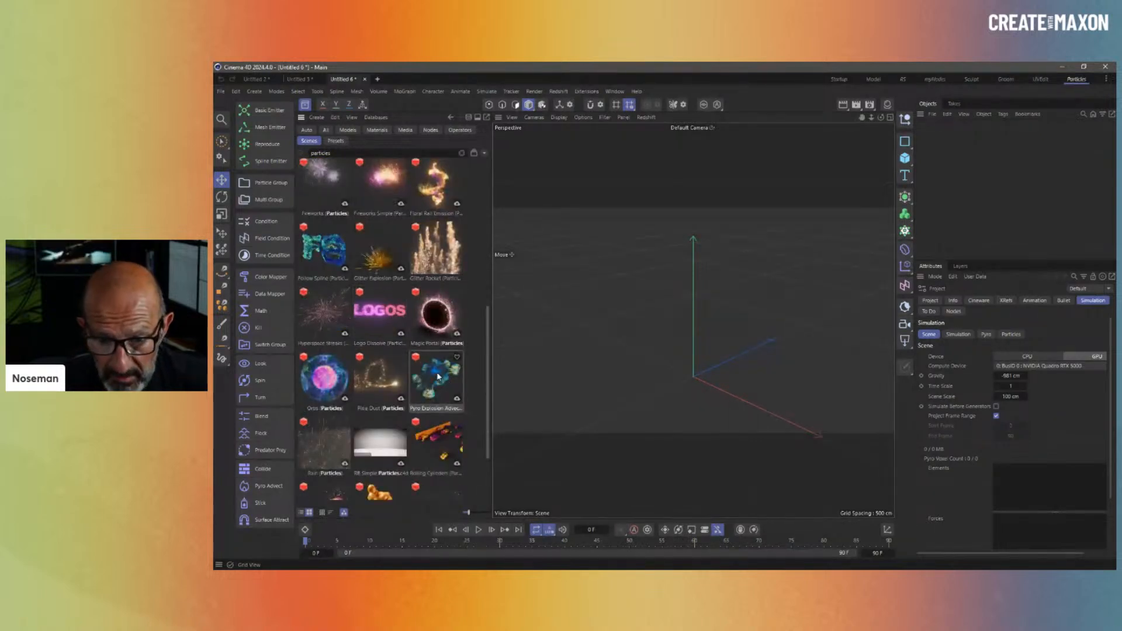
scroll(452, 374, "down", 2)
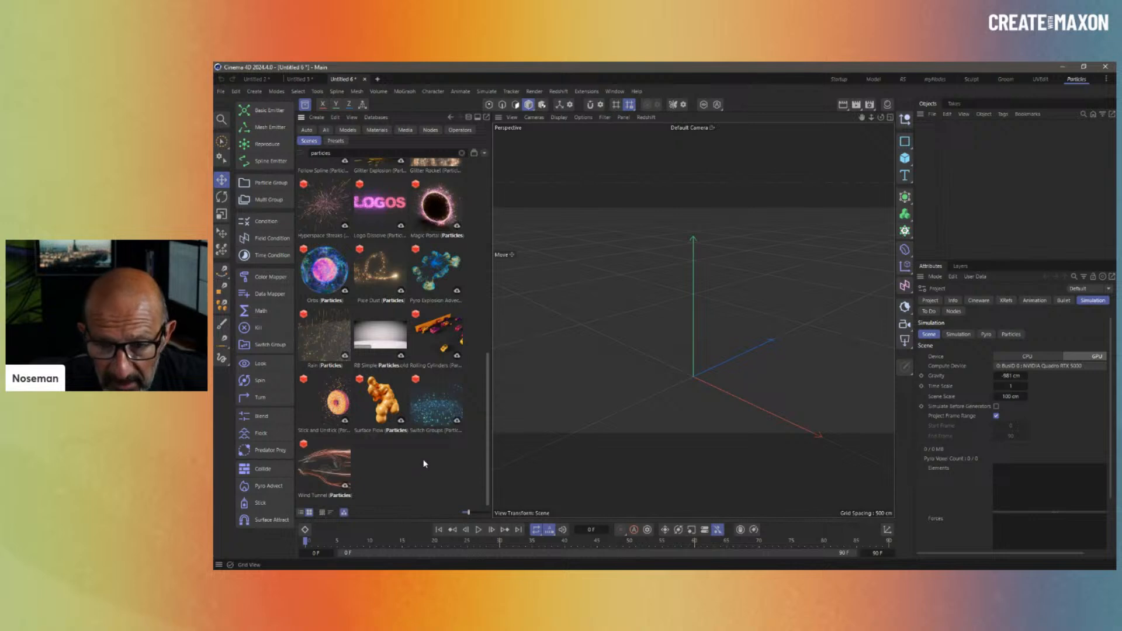
scroll(425, 463, "up", 1)
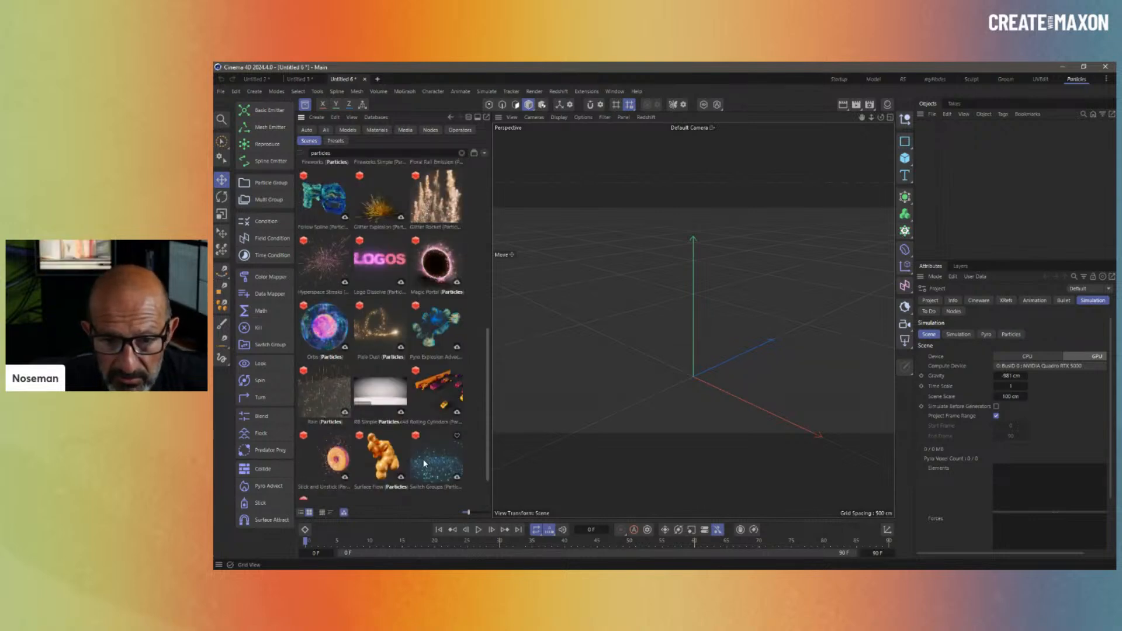
scroll(409, 387, "up", 2)
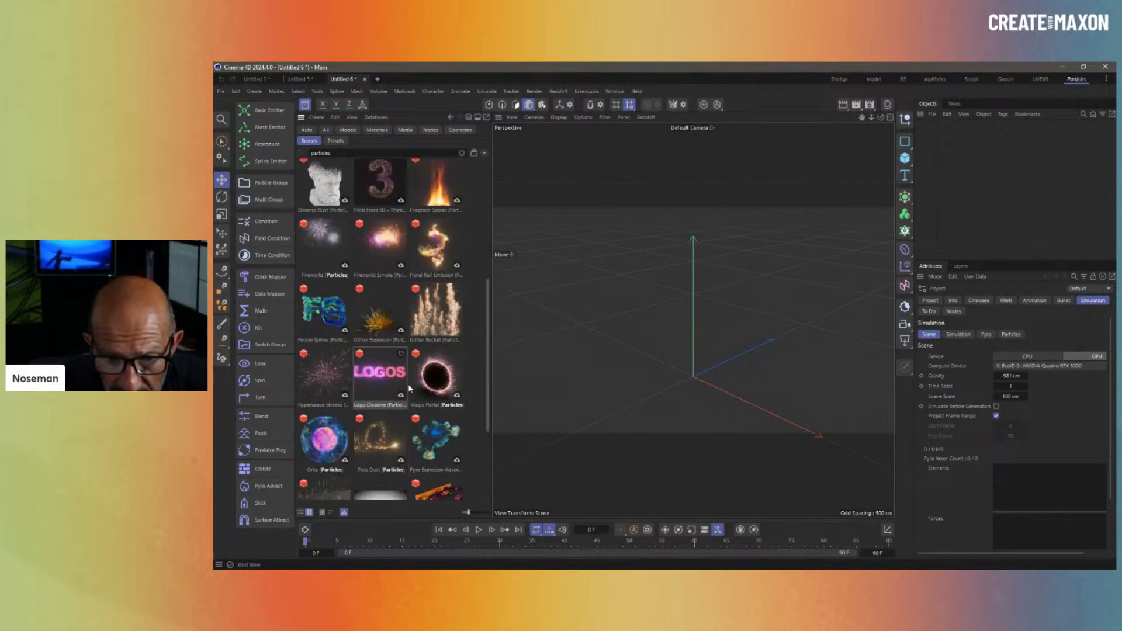
scroll(410, 380, "up", 1)
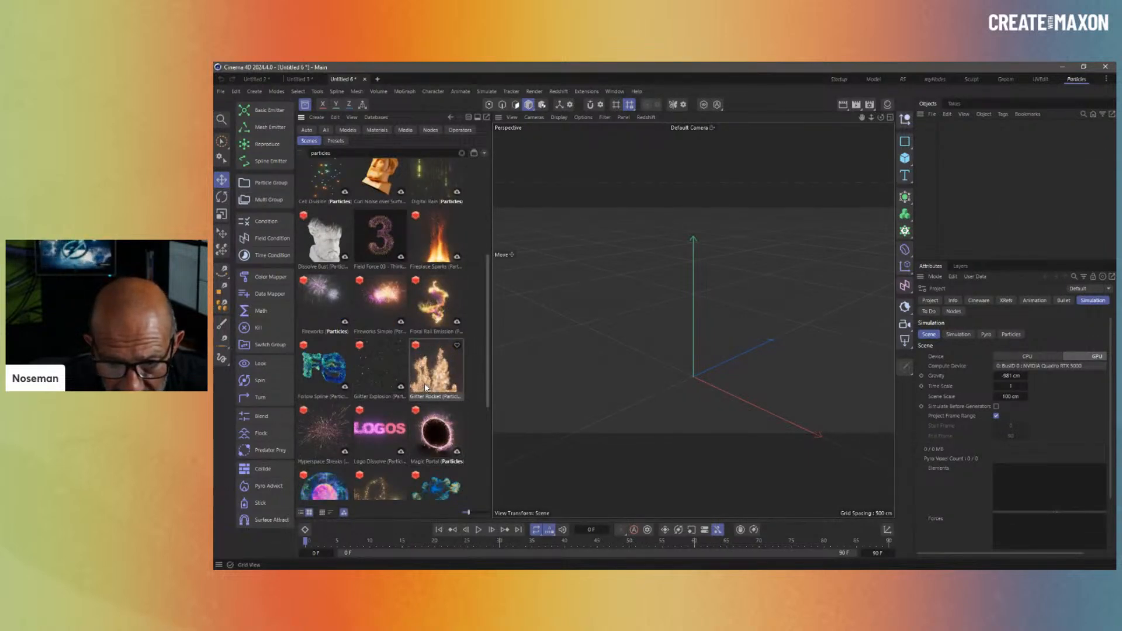
scroll(424, 386, "down", 2)
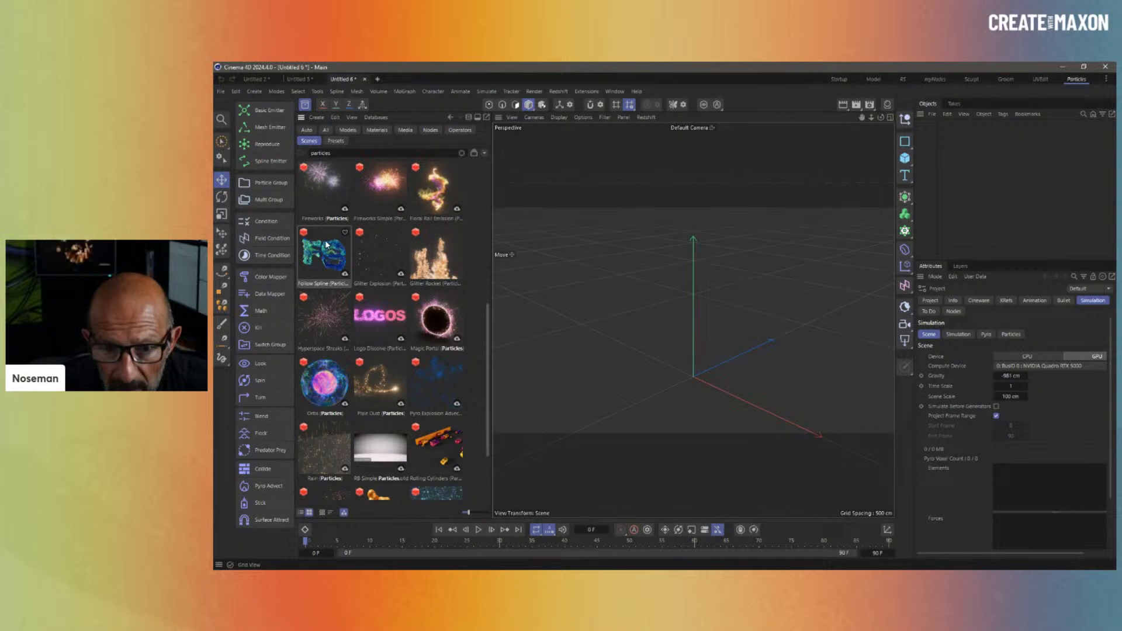
scroll(326, 246, "up", 2)
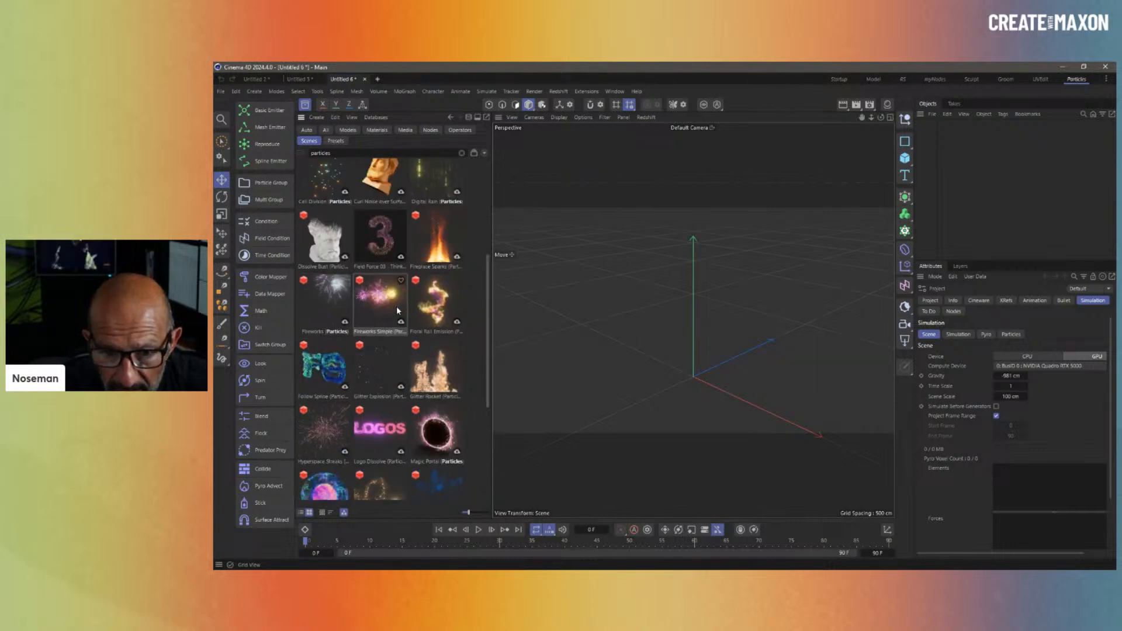
scroll(396, 309, "down", 4)
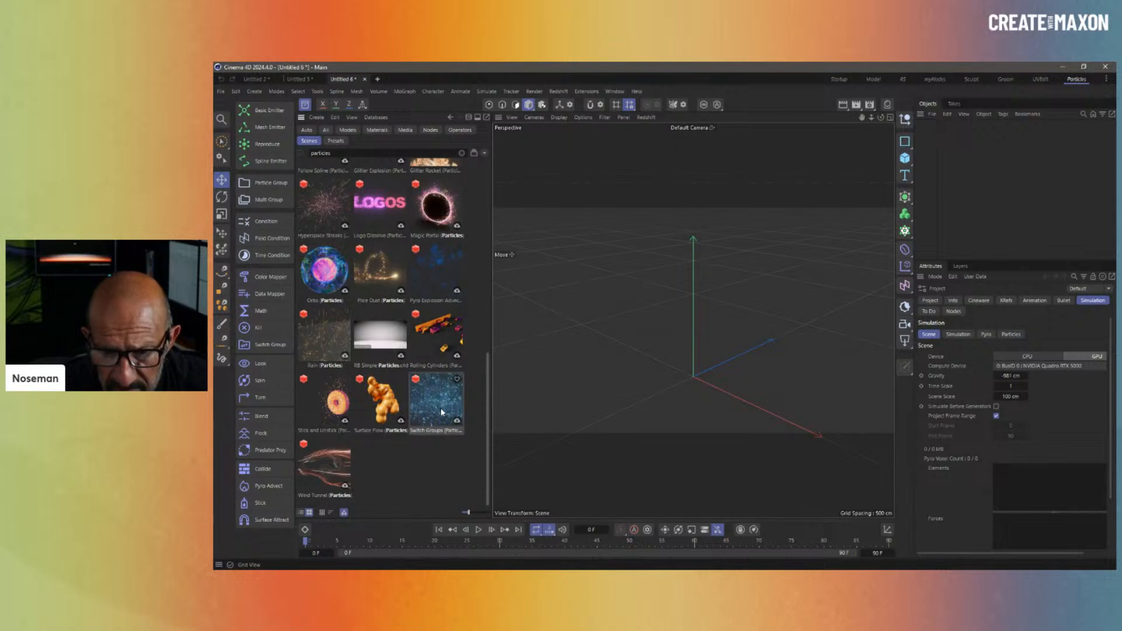
- Close the Asset Browser and add a Basic Emitter rotated to lie flat
left_click(305, 106)
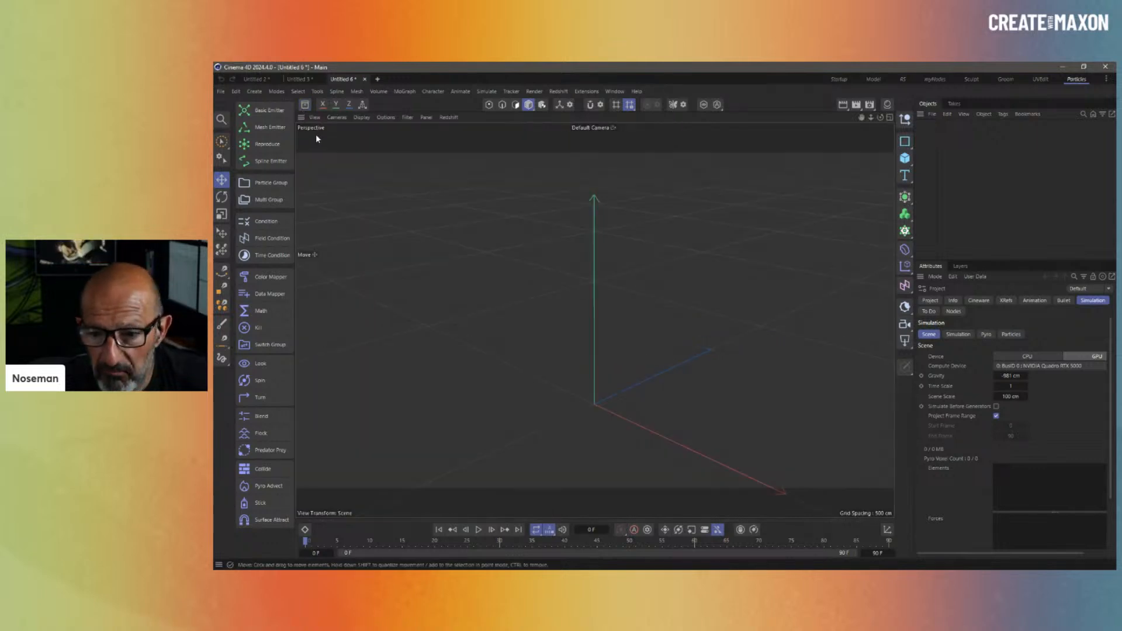
left_click(267, 110)
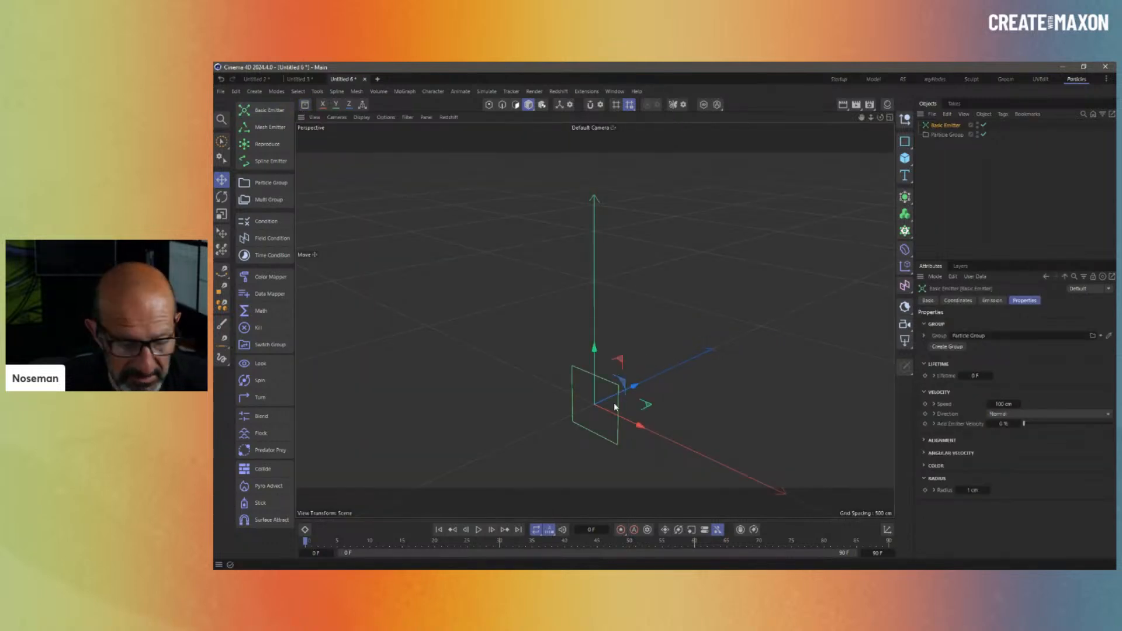
key("r")
left_click_drag(579, 387, 548, 483)
middle_click_drag(627, 412, 609, 350, "alt")
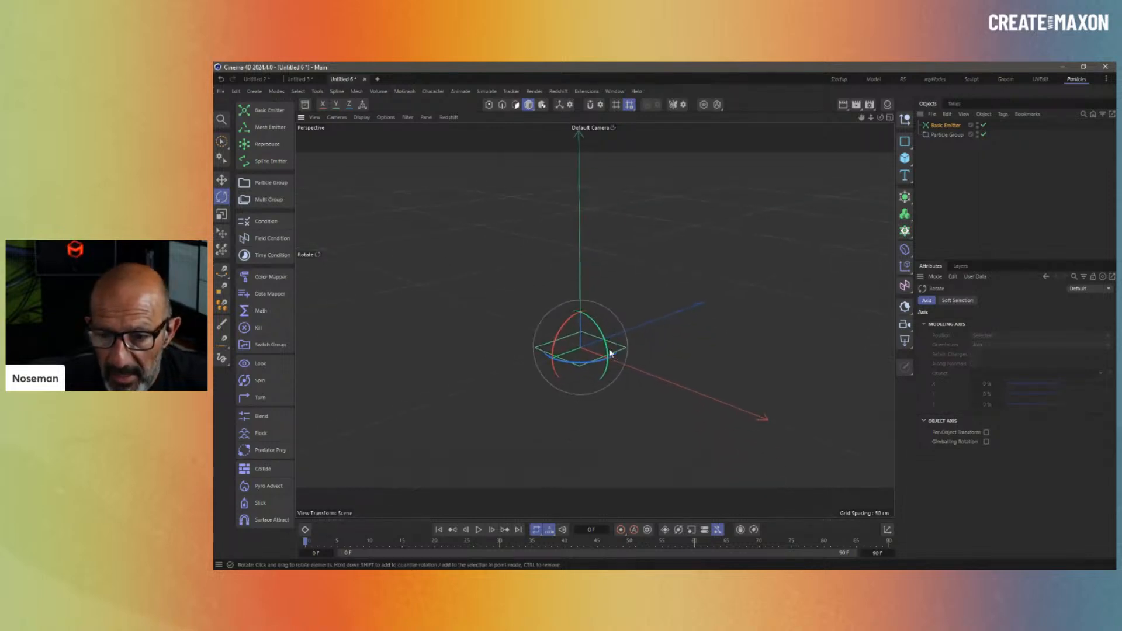
left_click_drag(611, 348, 617, 354, "alt")
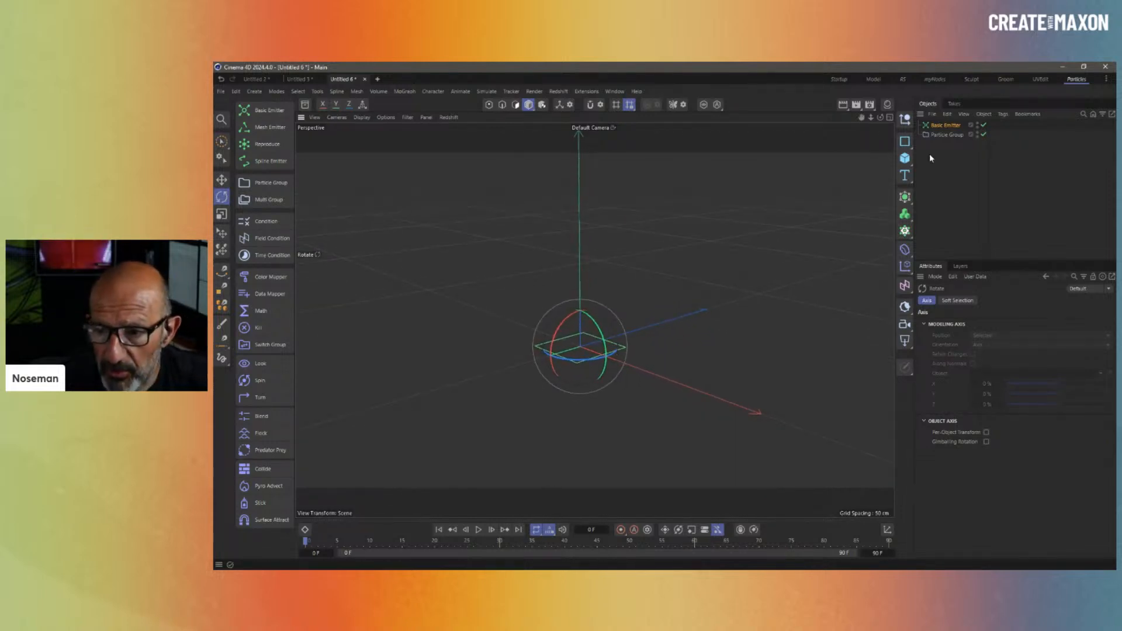
- Set the emitter to a single Shot of 10 particles at 20 cm speed
left_click(944, 125)
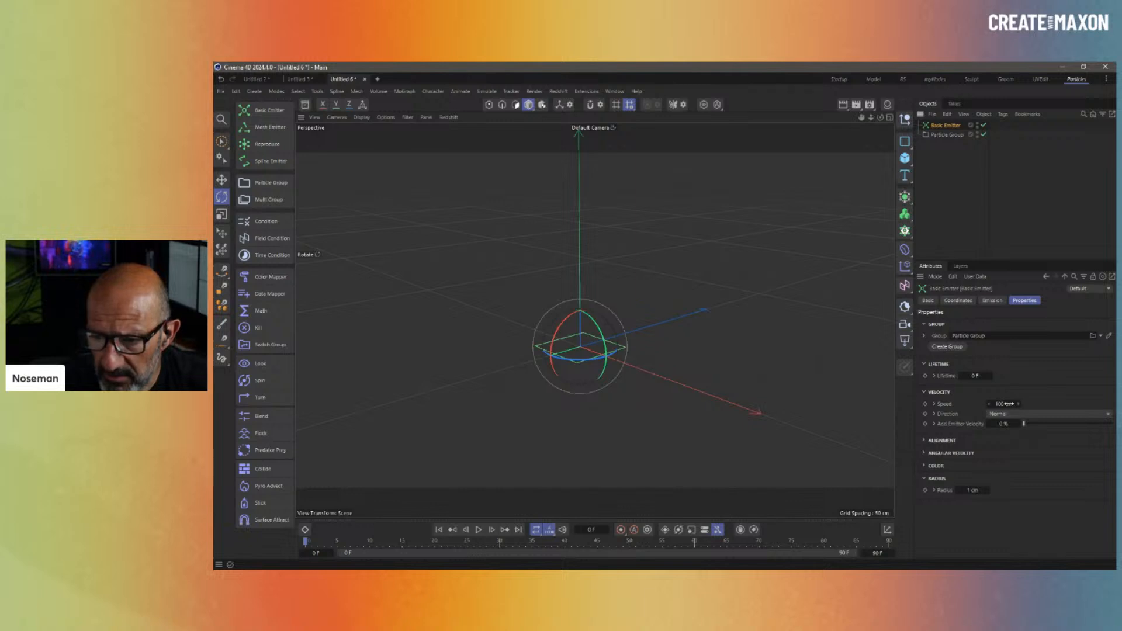
left_click(992, 300)
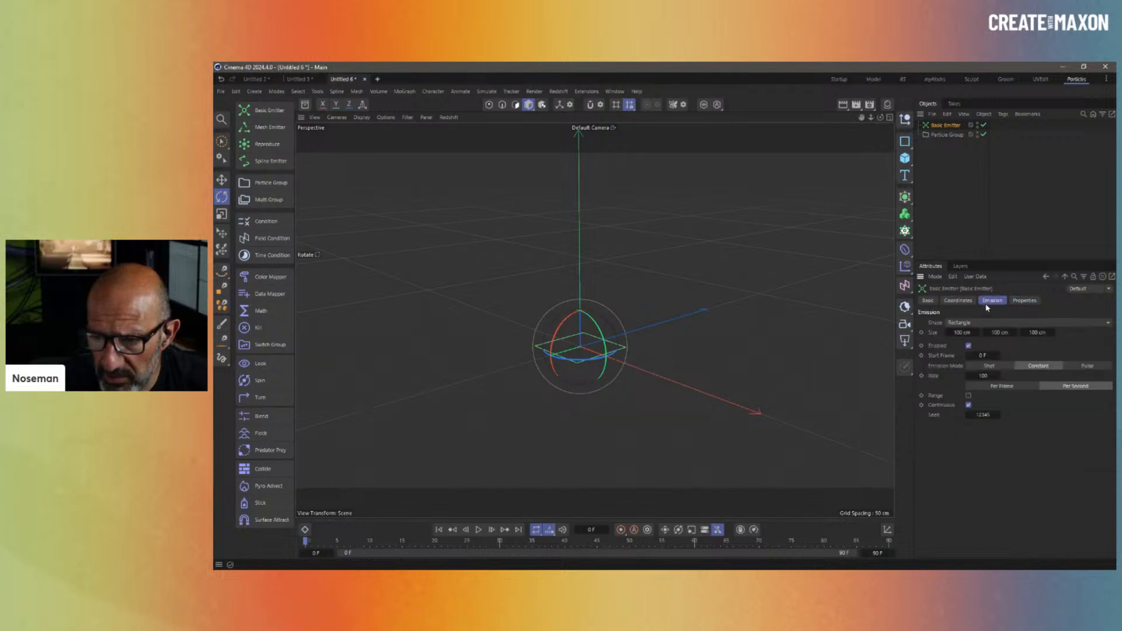
left_click(991, 365)
left_click(987, 375)
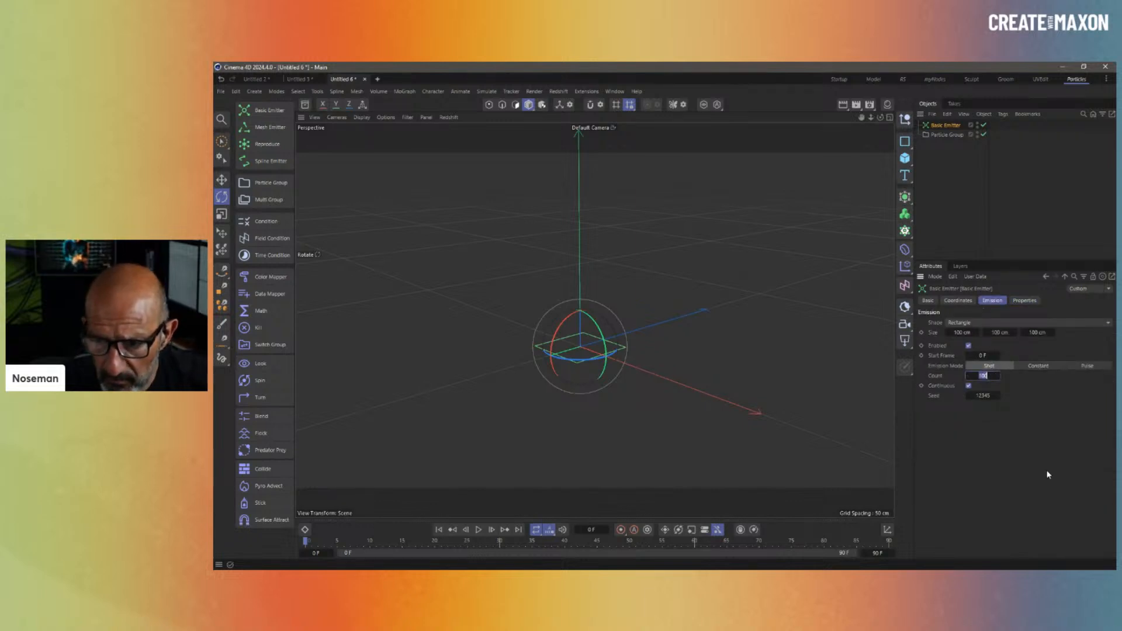
type("10")
key("Return")
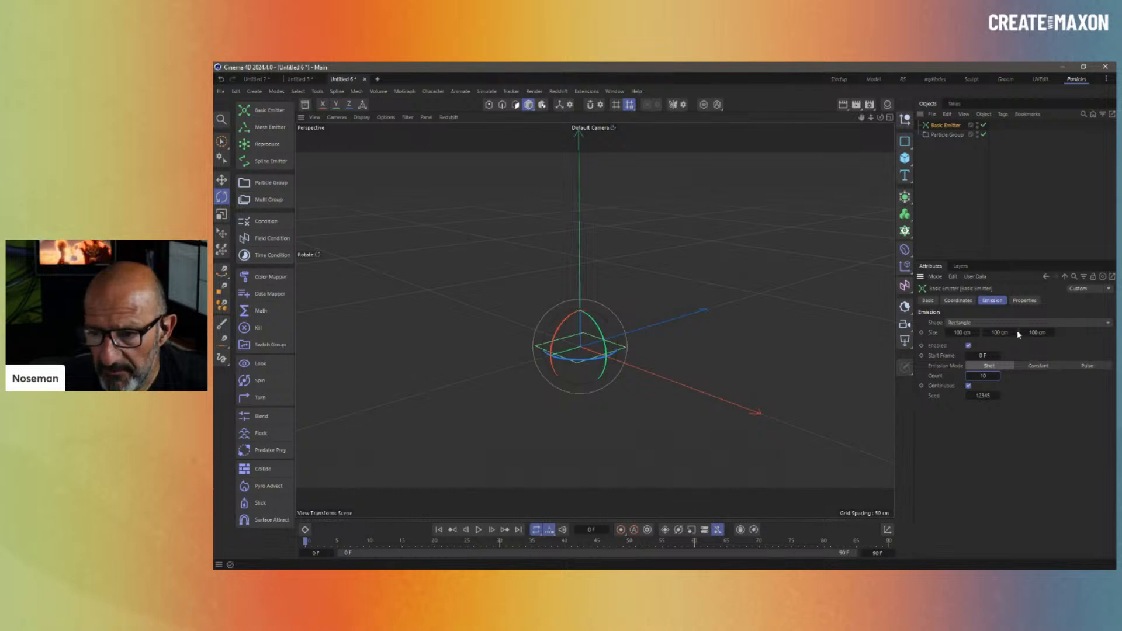
left_click(1017, 302)
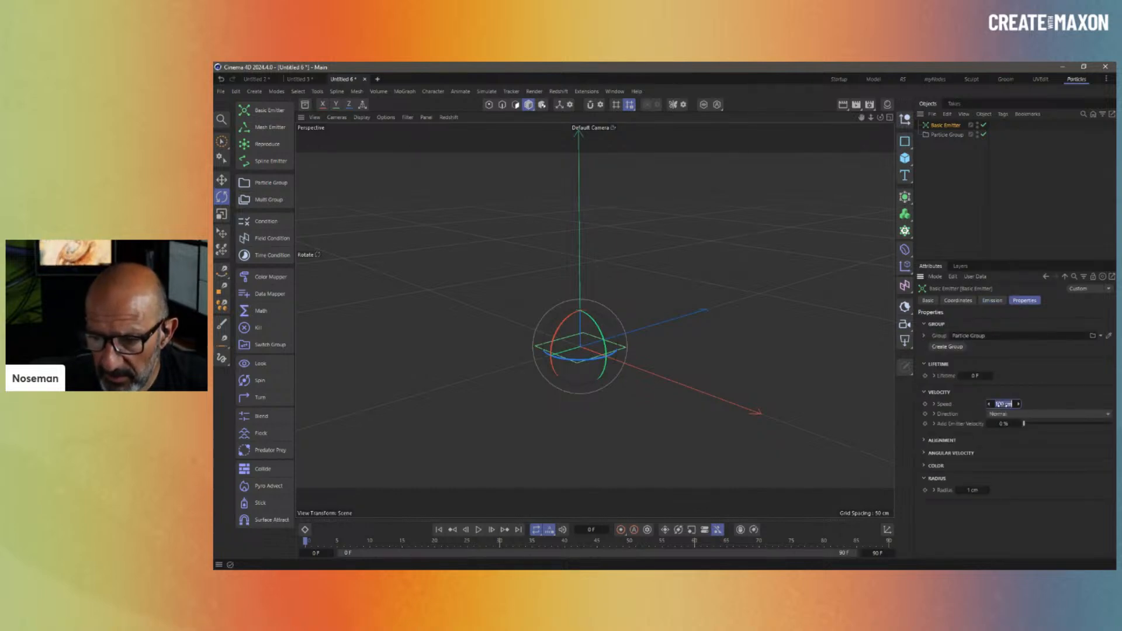
left_click(1005, 404)
type("20")
key("Return")
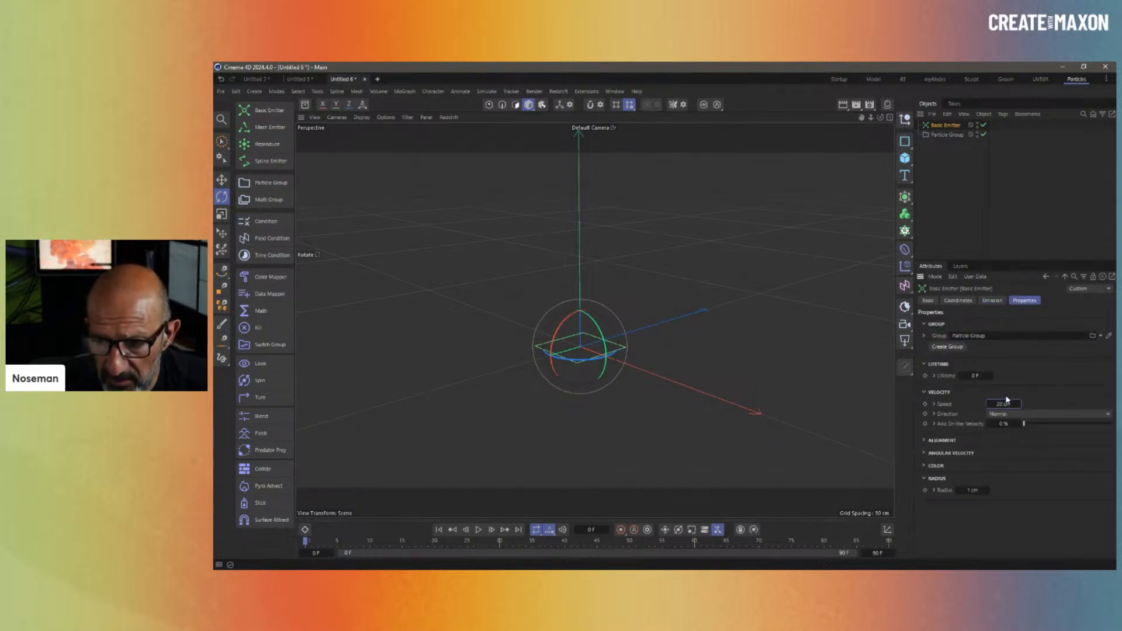
left_click(487, 91)
- Add a Turbulence force with strength about 10.3, scale 6% and frequency 23.5%
mouse_move(495, 111)
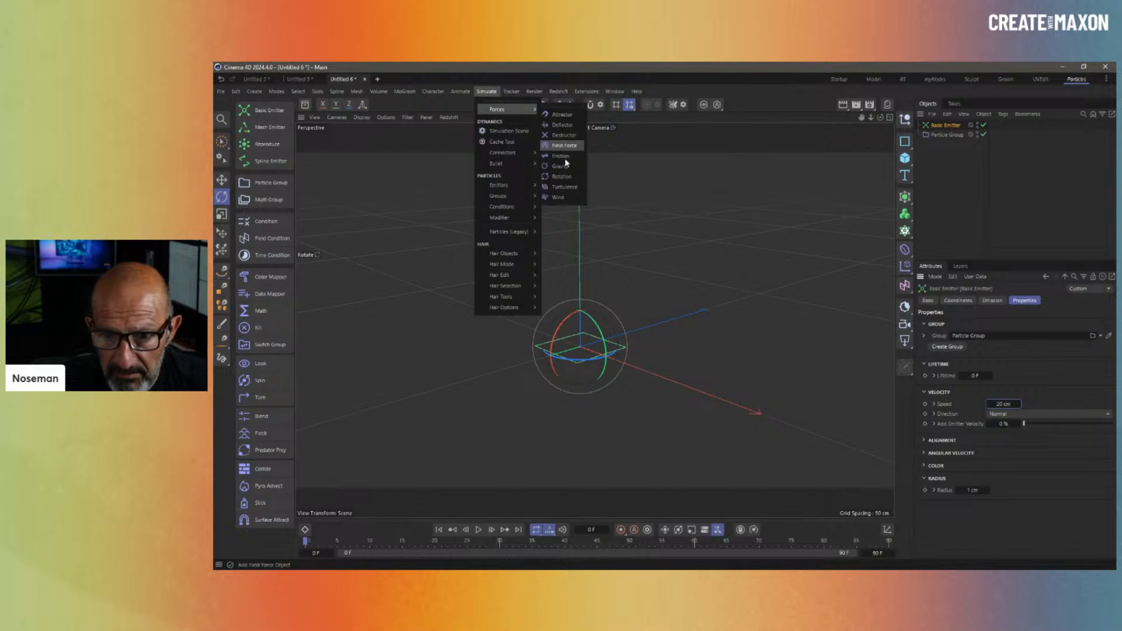
left_click(571, 193)
left_click(1004, 323)
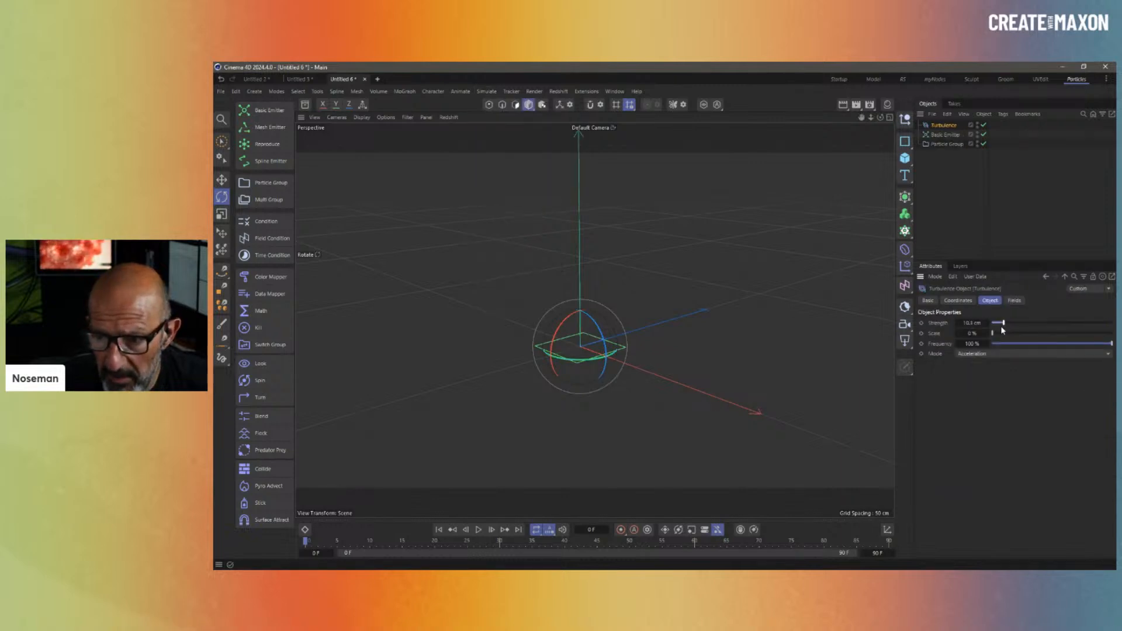
left_click(999, 334)
left_click(1020, 344)
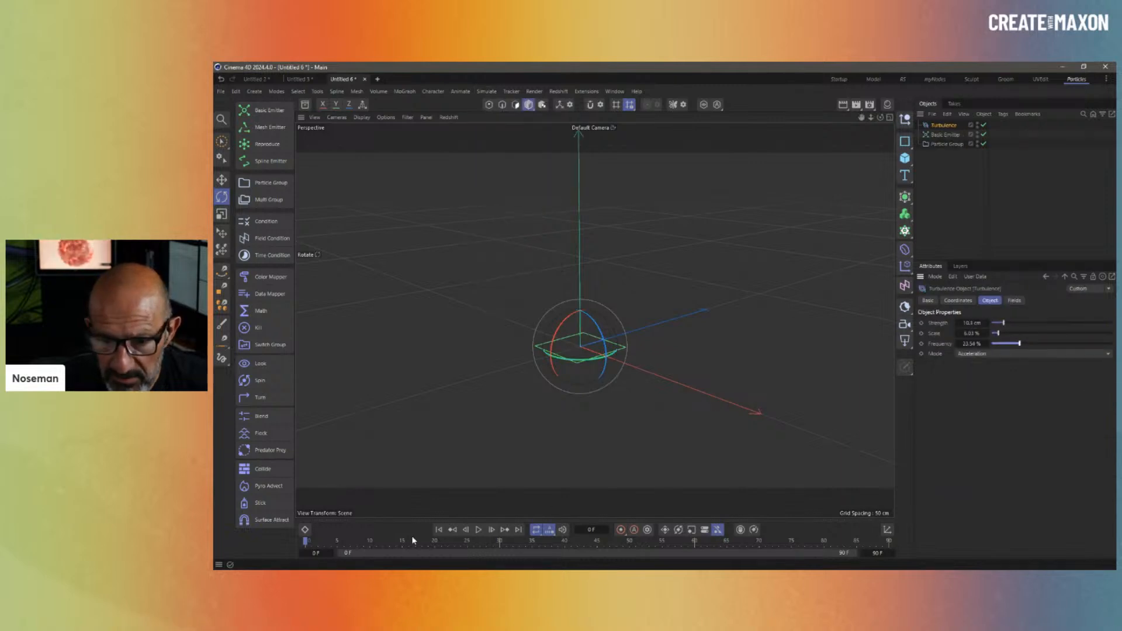
- Add a Tracer following the Particle Group and play the simulation to view the paths
left_click(944, 144)
left_click(406, 94)
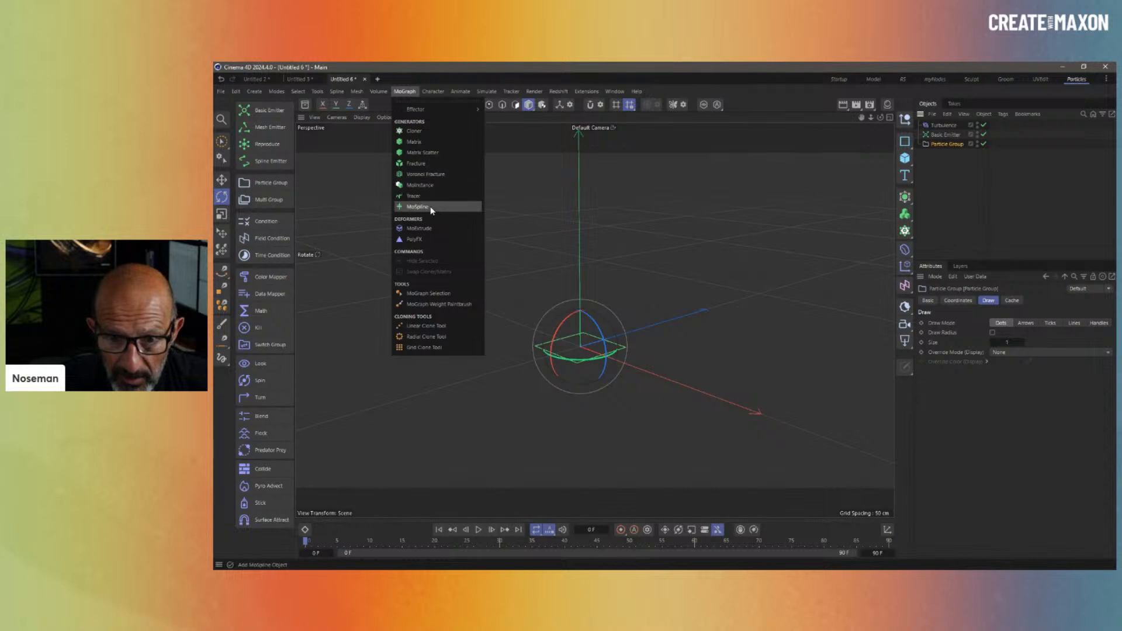
left_click(430, 194)
left_click(479, 532)
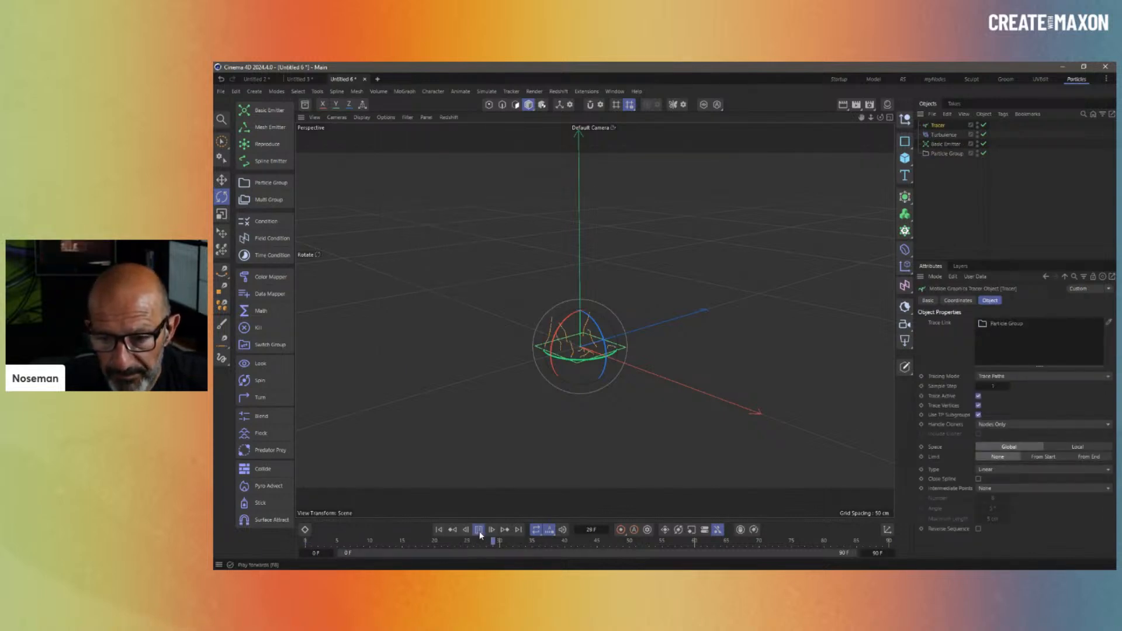
left_click(480, 531)
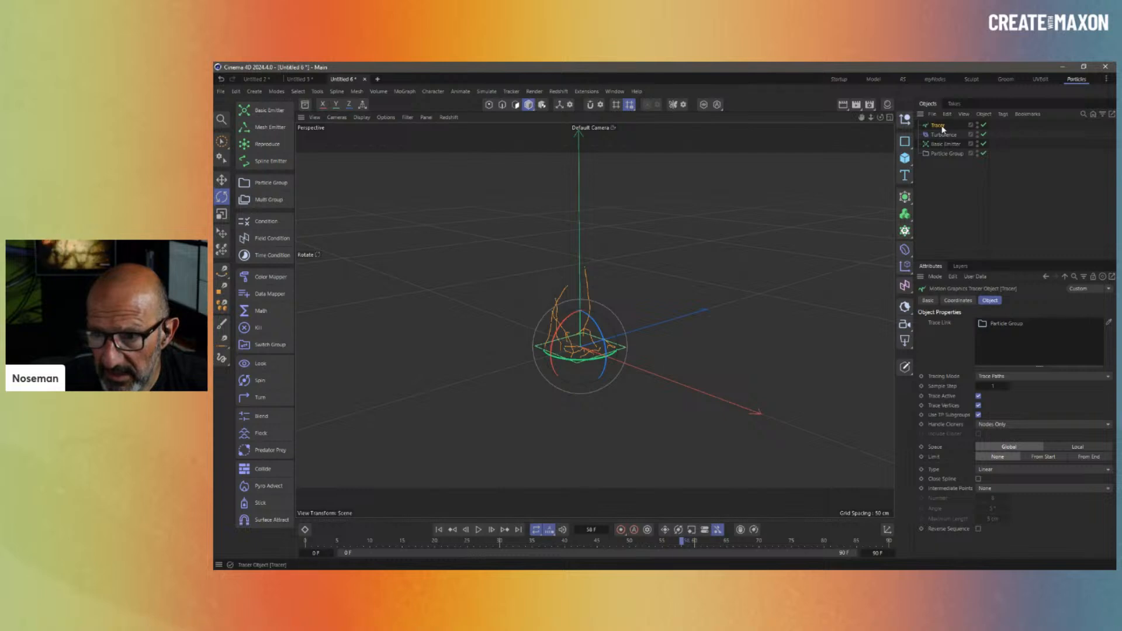
middle_click_drag(594, 352, 627, 388, "alt")
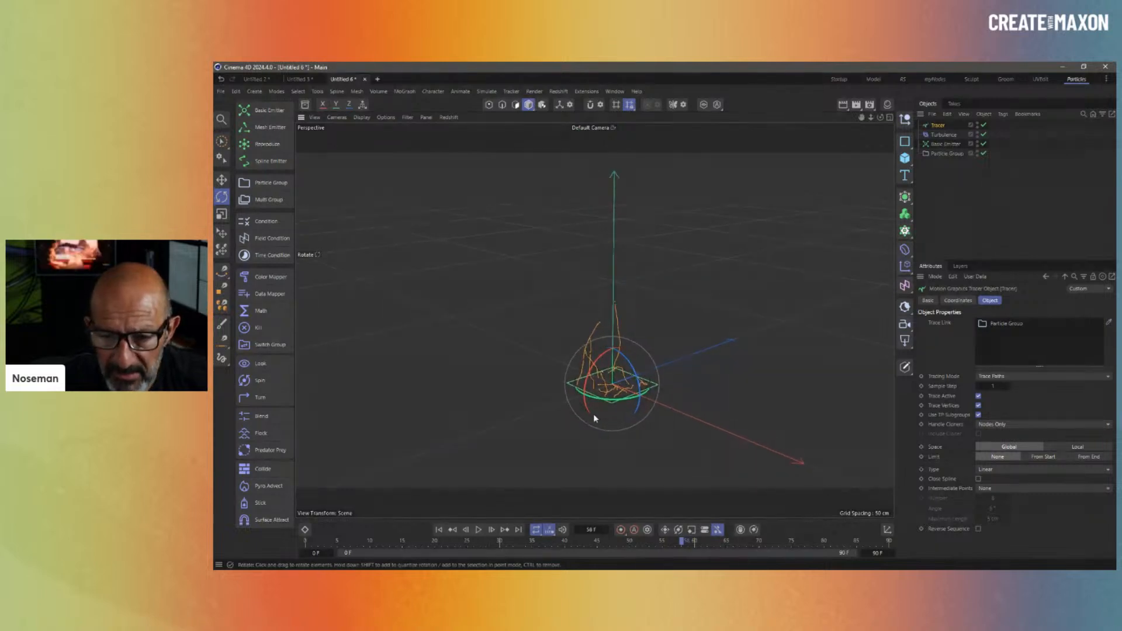
left_click(486, 92)
- Add a Gravity force, rotate it about 159 degrees, and set acceleration to 100 cm
mouse_move(502, 109)
left_click(560, 166)
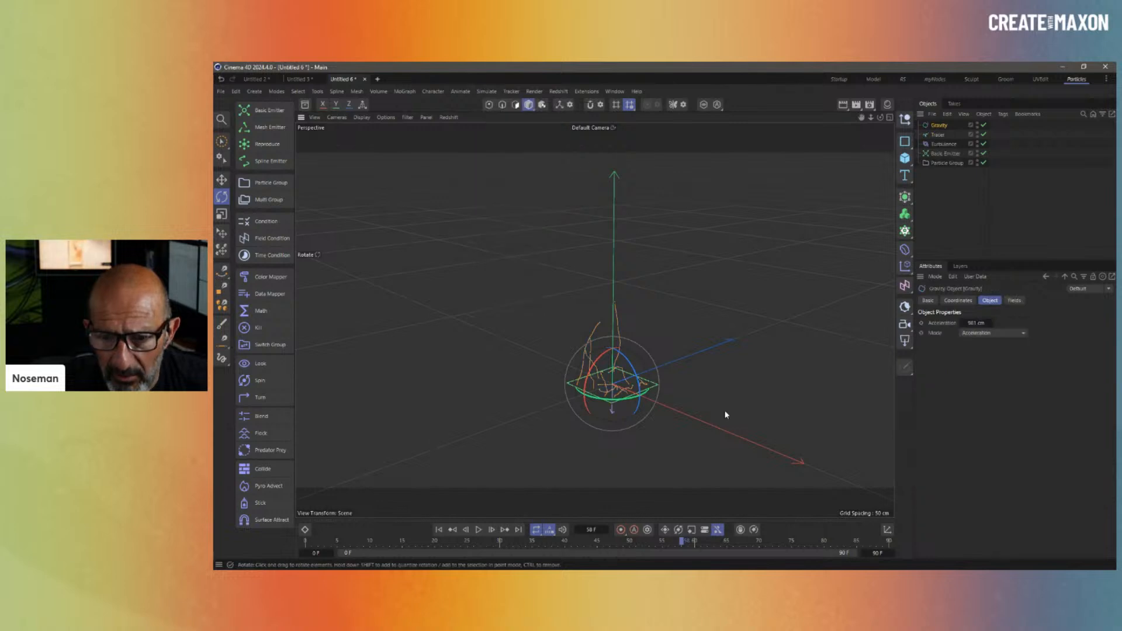
left_click_drag(610, 353, 654, 468)
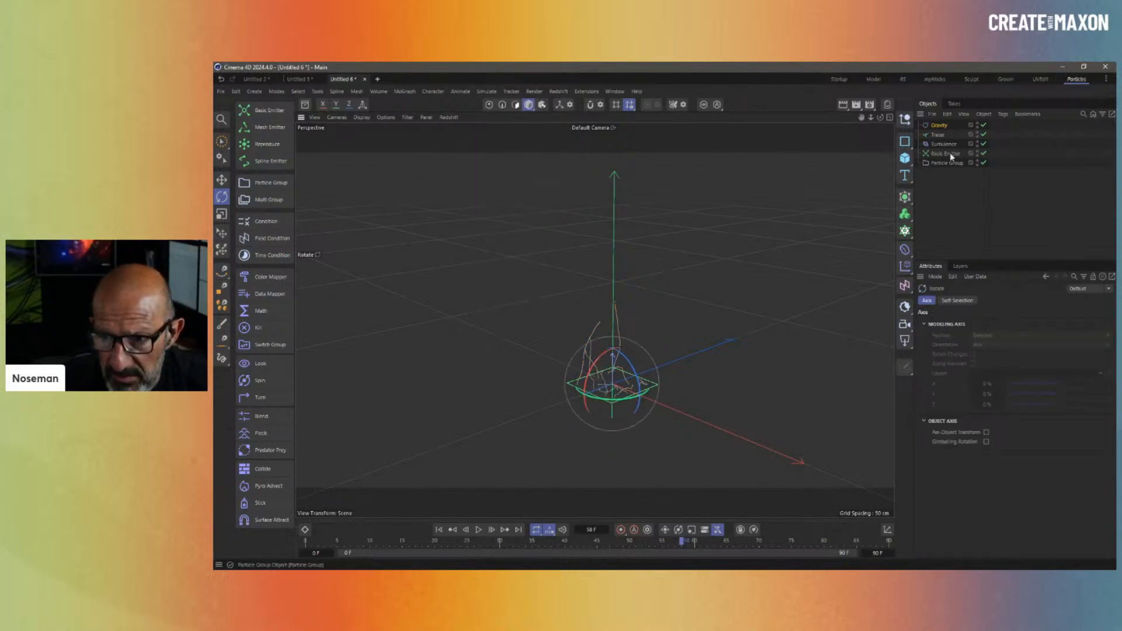
left_click(938, 126)
double_click(978, 324)
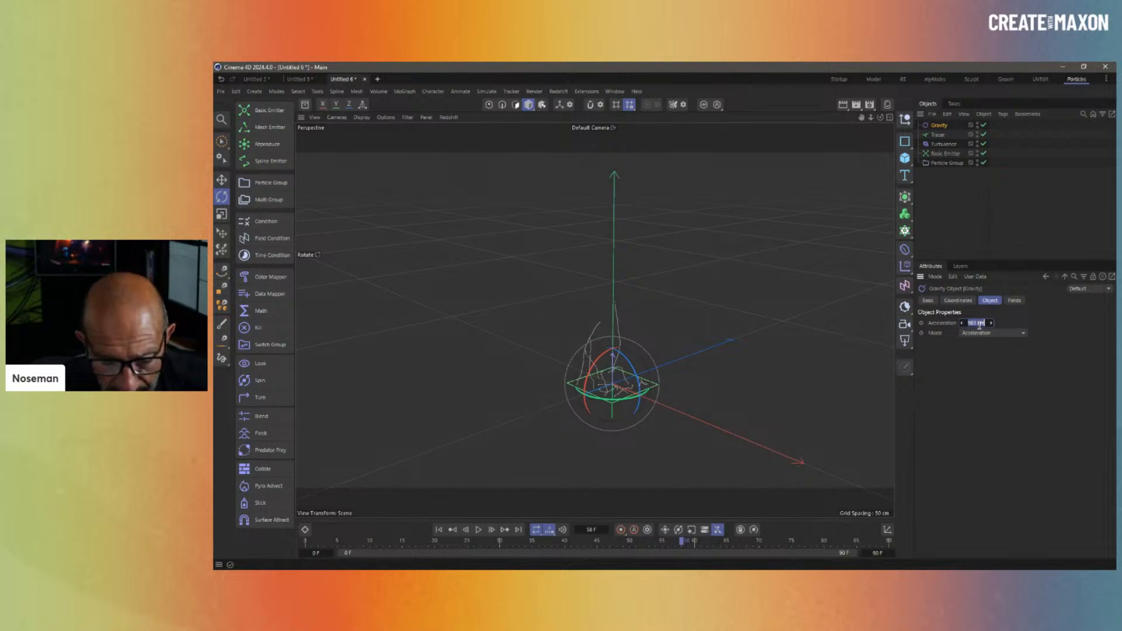
type("100")
key("Return")
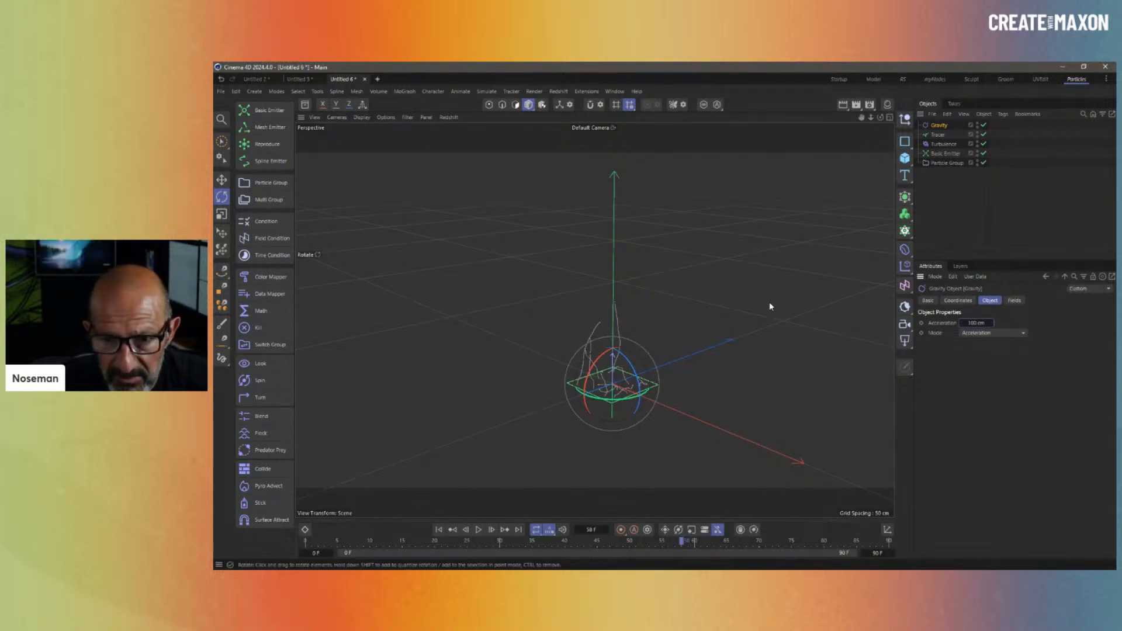
- Rewind and replay the simulation to see the taller strands
left_click(439, 529)
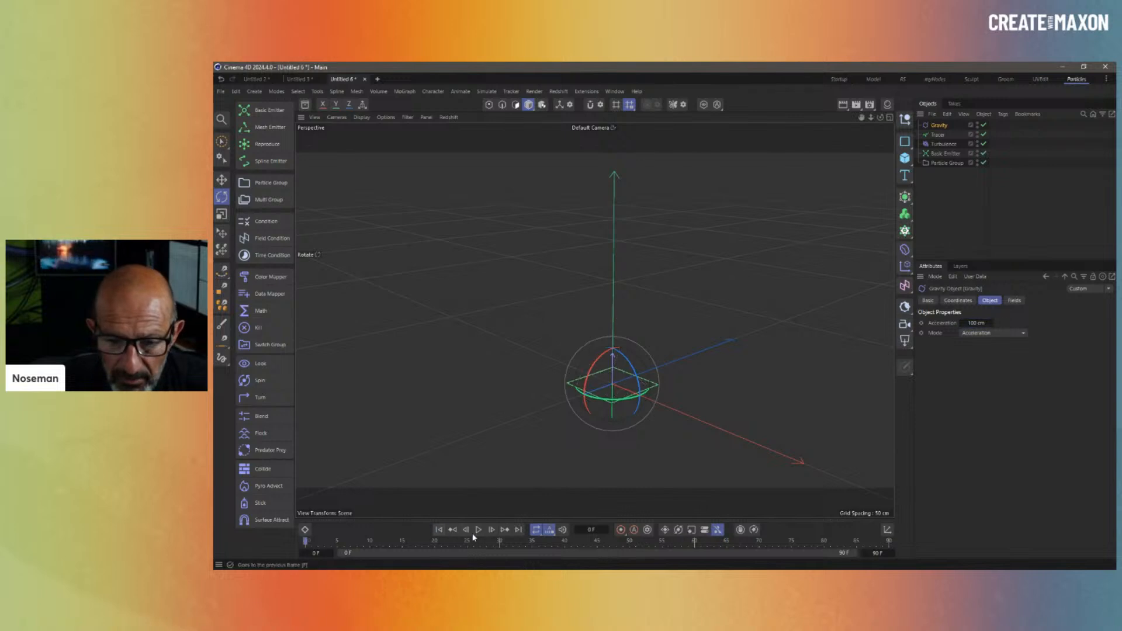
left_click(479, 530)
left_click(478, 529)
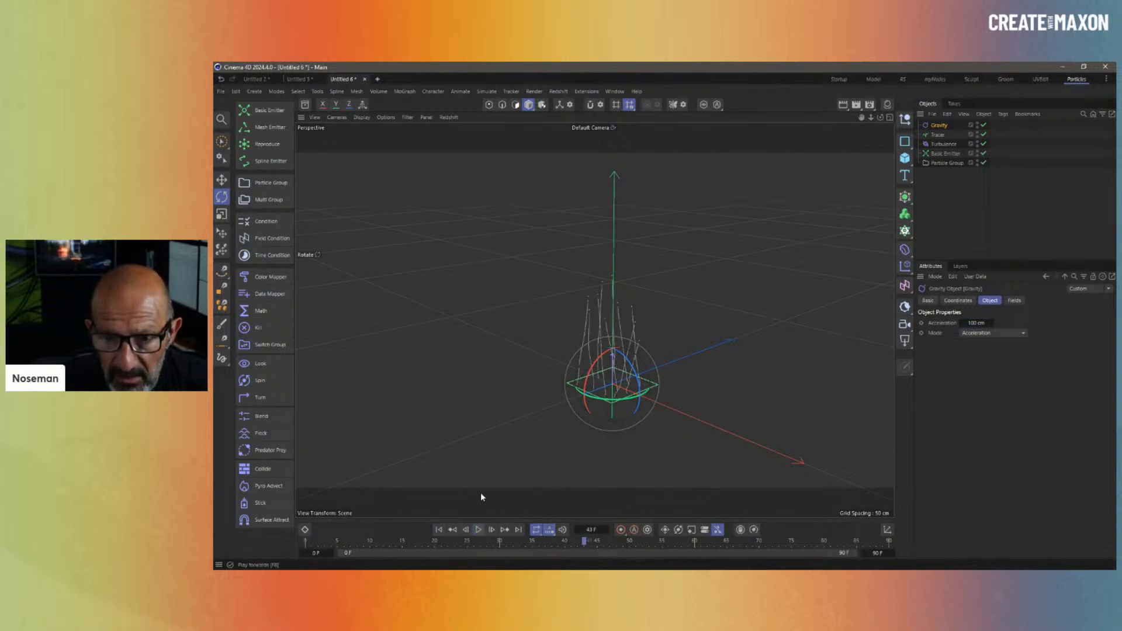
left_click(486, 92)
- Add a Friction force, rewind to the first frame and deselect it
mouse_move(500, 109)
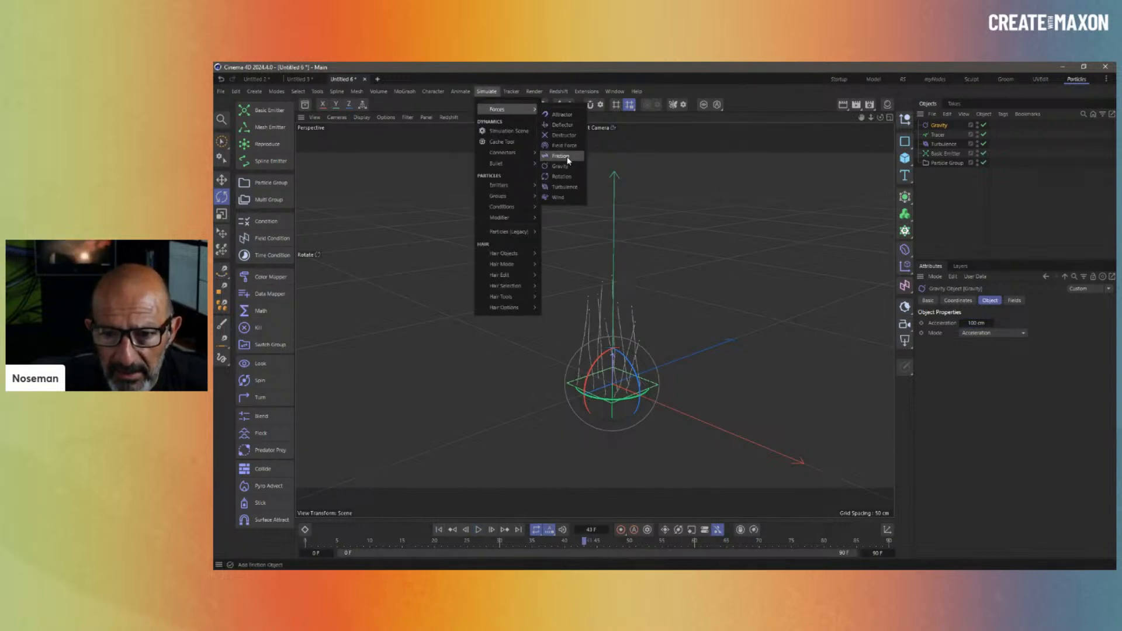
left_click(563, 156)
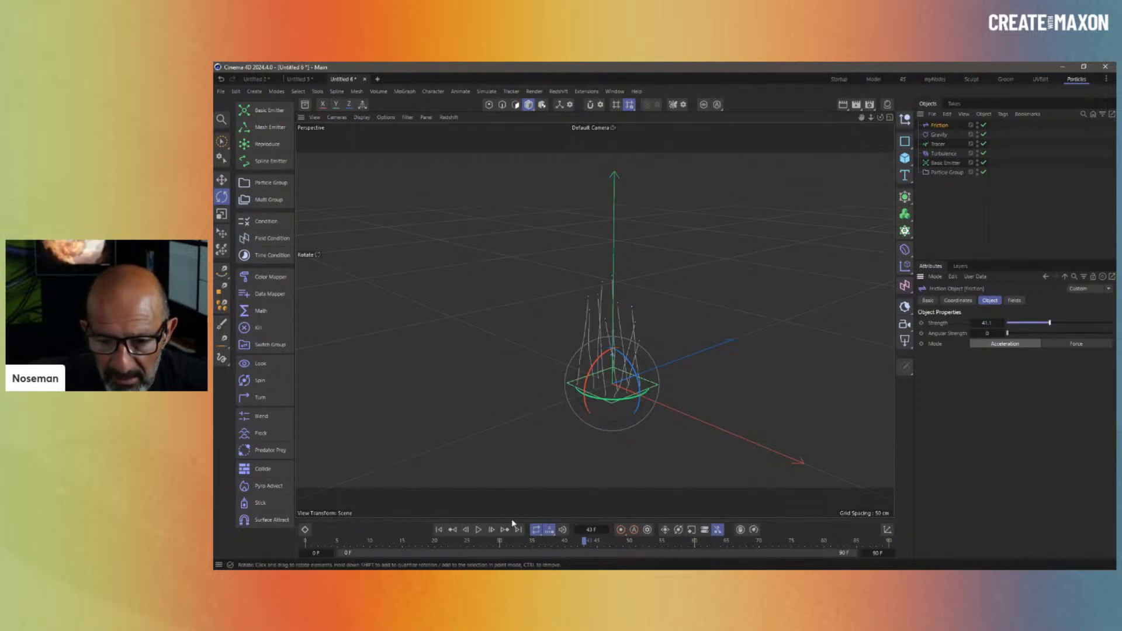
left_click(439, 530)
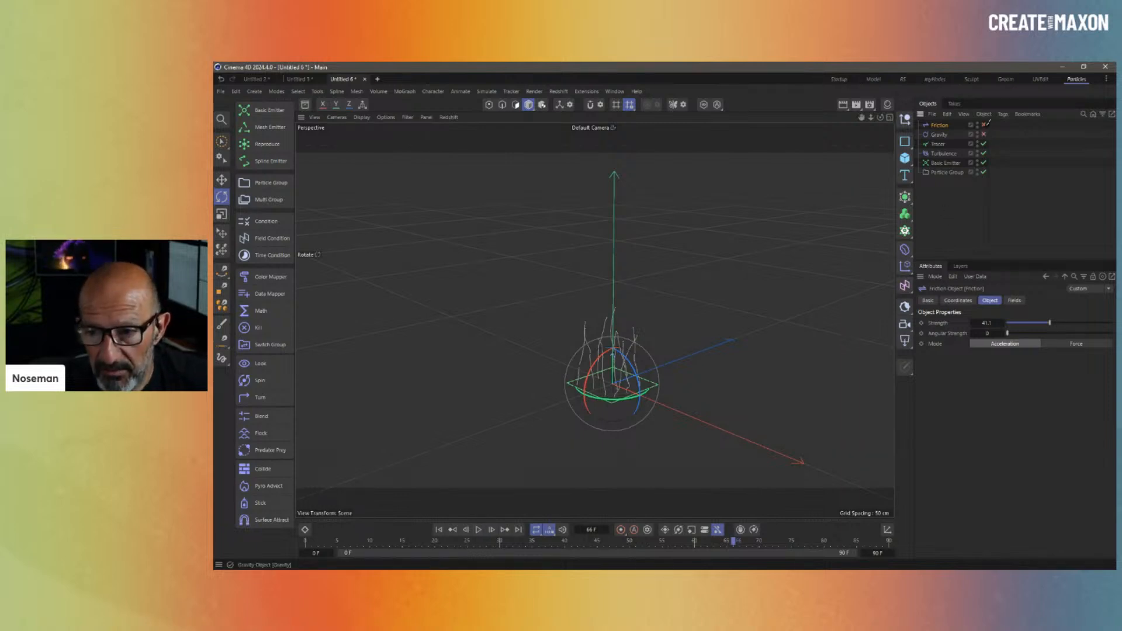
left_click(474, 332)
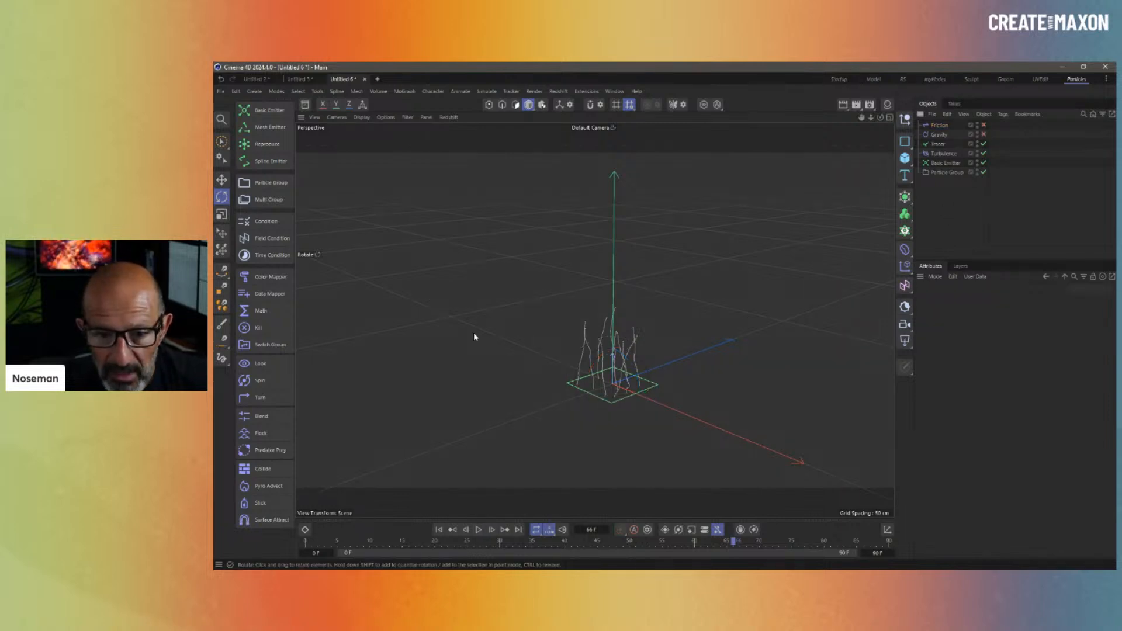
- Add a Math operator under Particle Group assigning a Velocity Speed of 50 cm
left_click(274, 315)
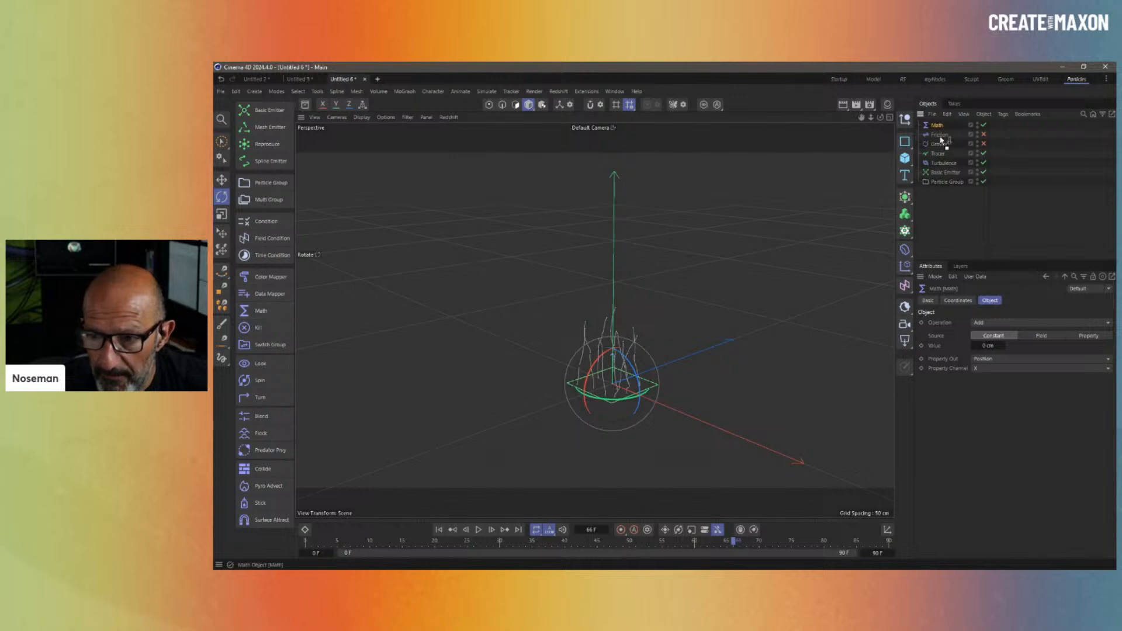
left_click_drag(941, 140, 941, 185)
left_click(993, 321)
left_click(1010, 377)
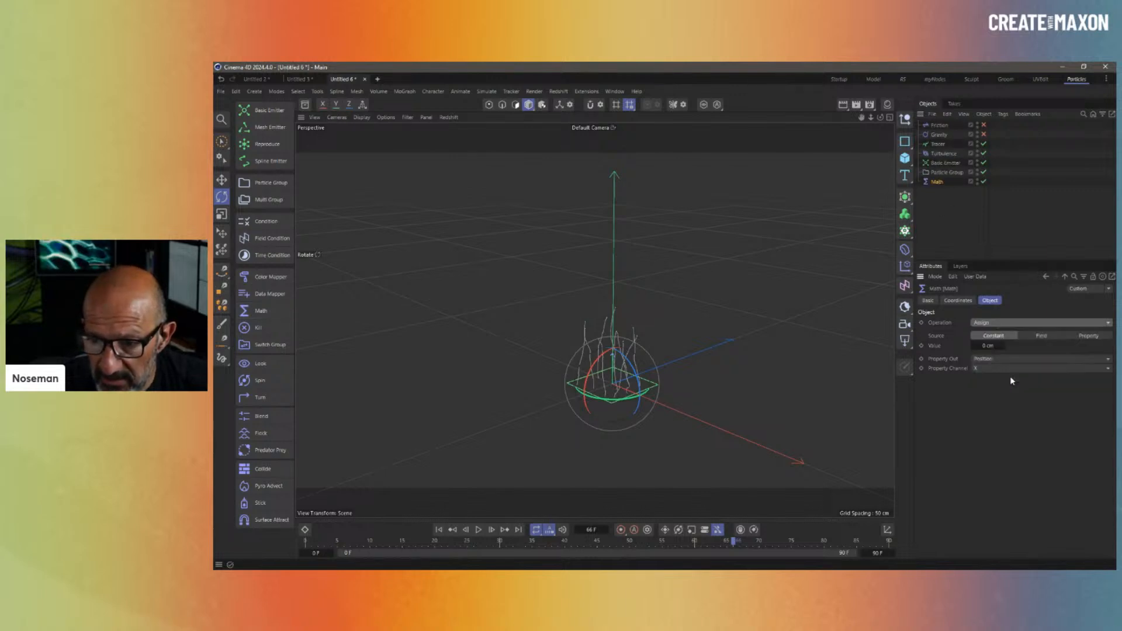
left_click(990, 360)
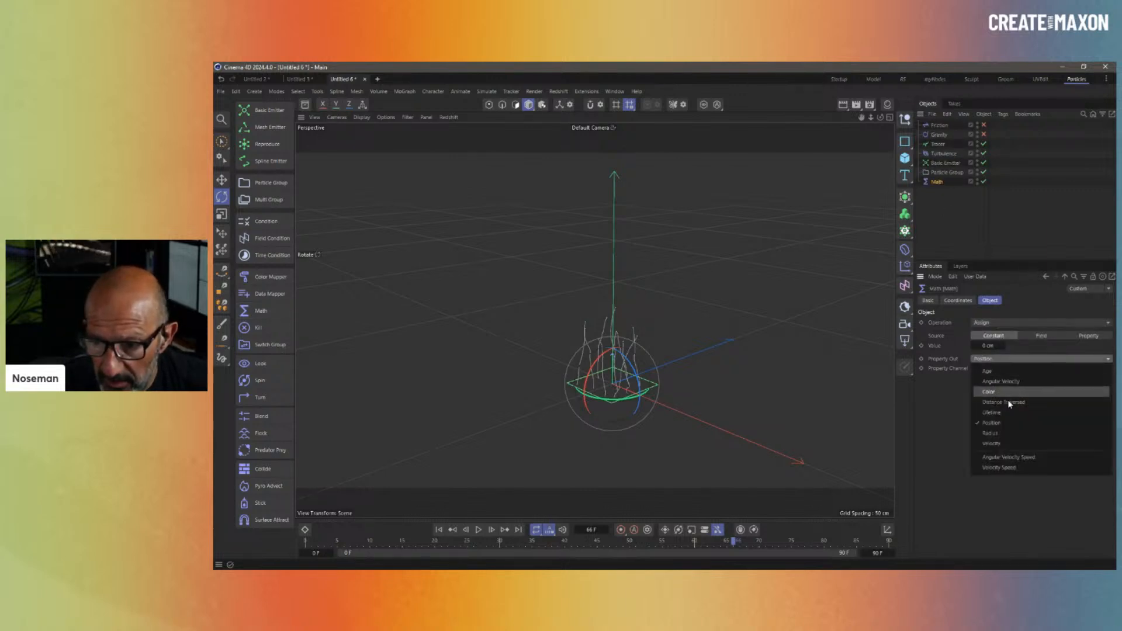
left_click(1017, 467)
left_click(985, 346)
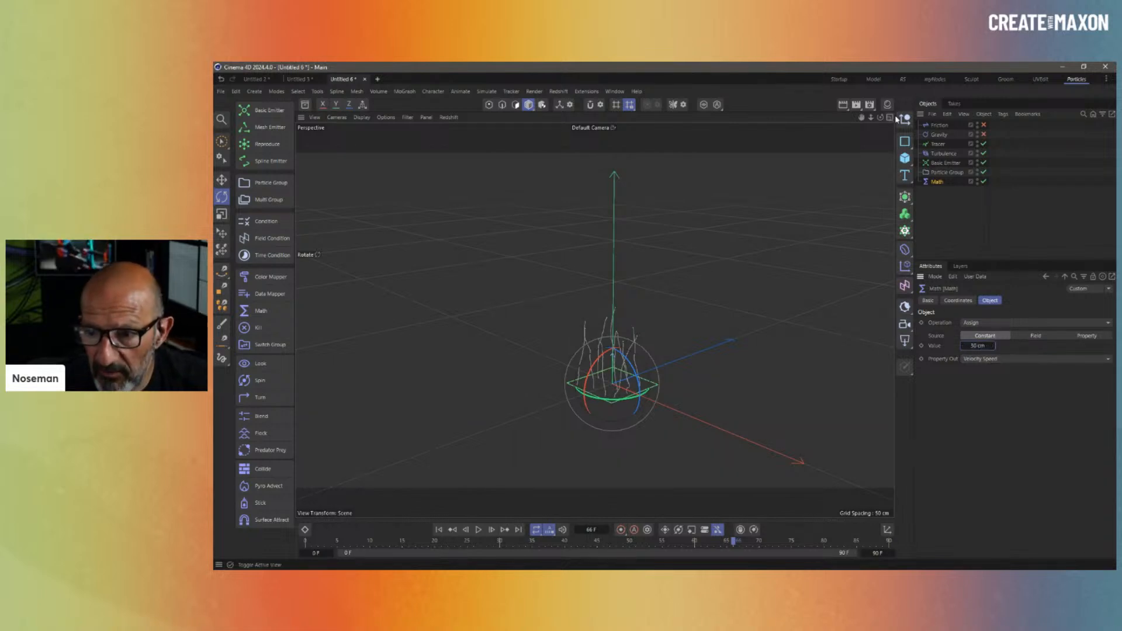
- Re-enable Gravity at 176.2 cm acceleration and Friction, replaying the simulation
left_click(984, 134)
left_click(940, 135)
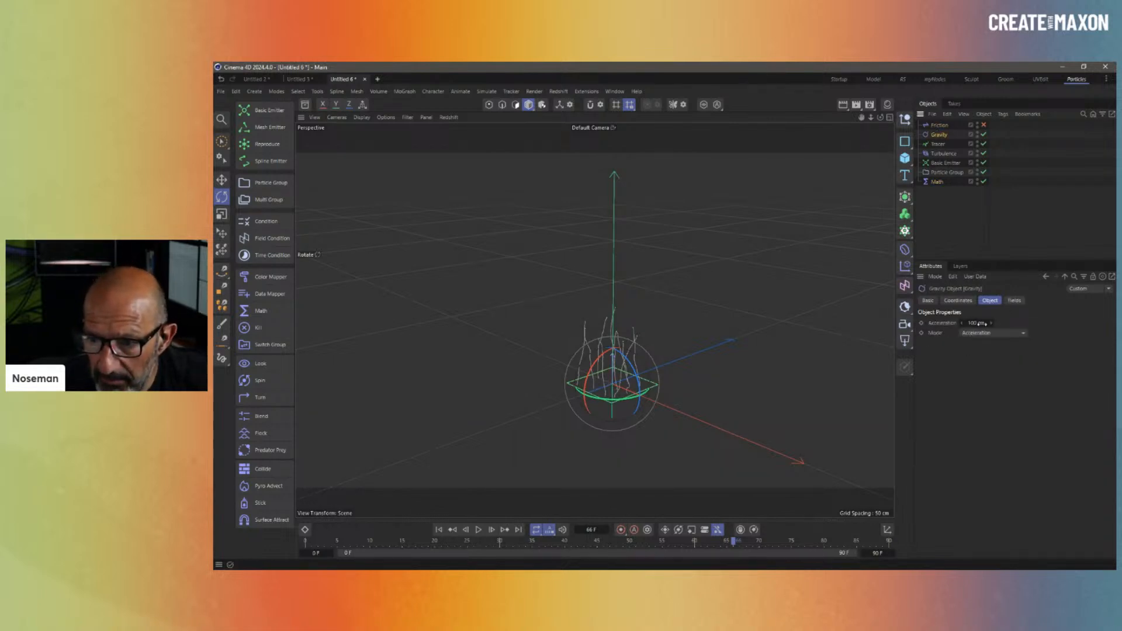
left_click_drag(992, 323, 1011, 315)
left_click(438, 530)
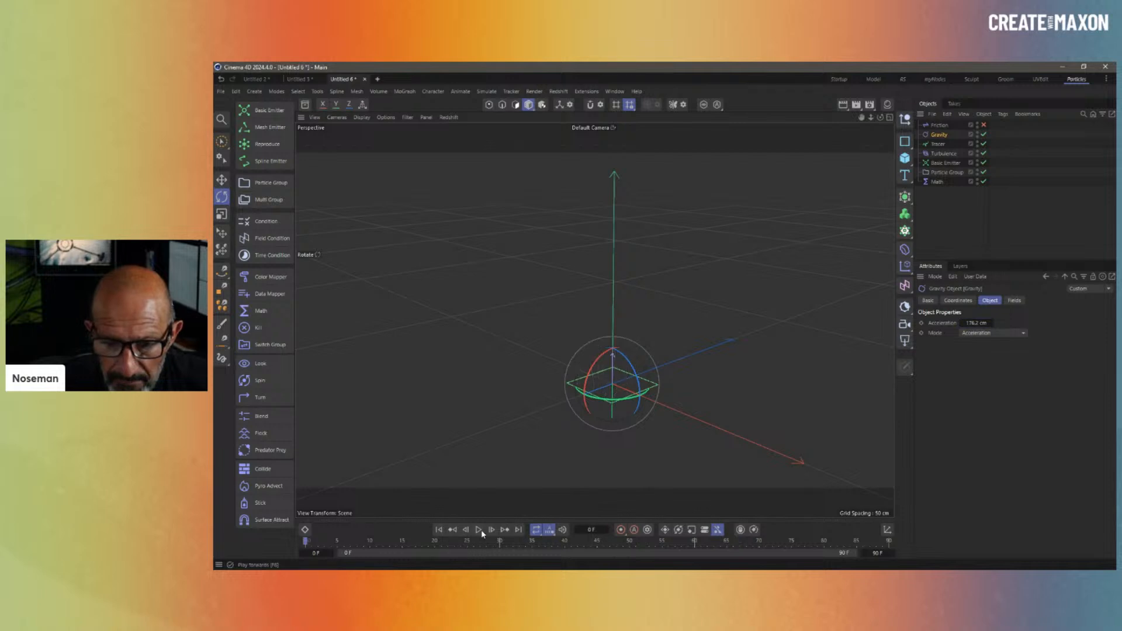
left_click(479, 529)
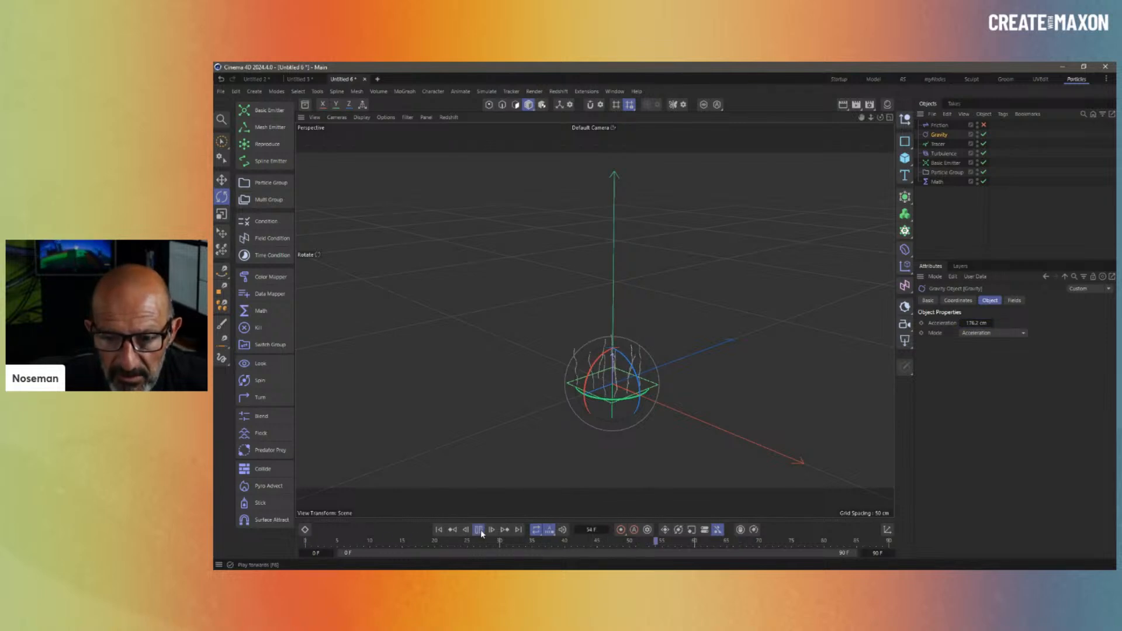
left_click(480, 530)
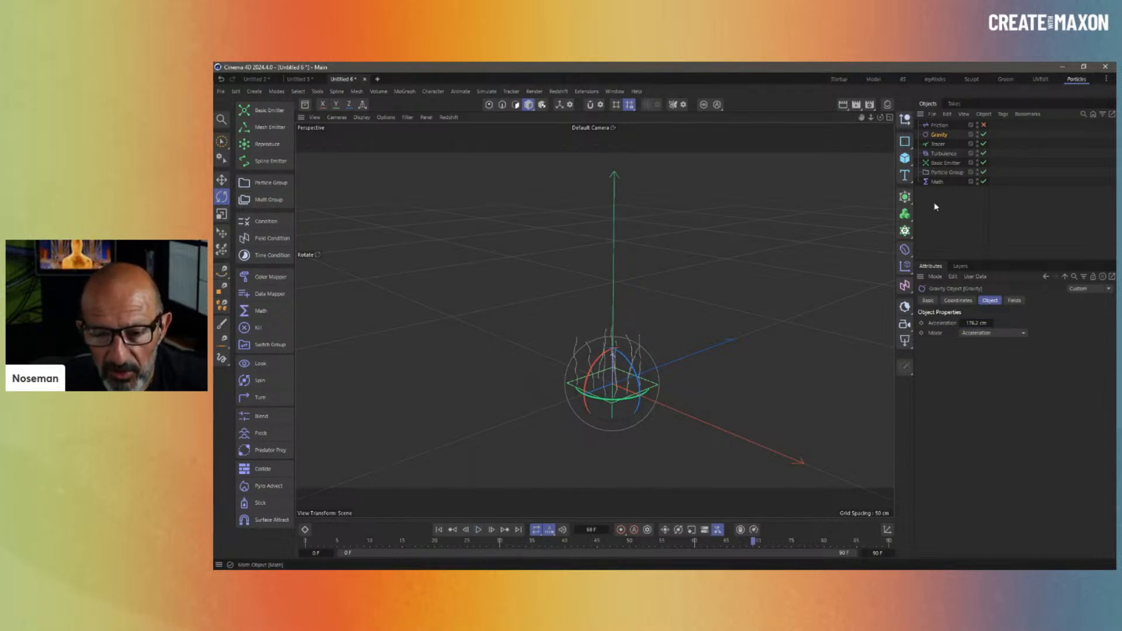
left_click(984, 125)
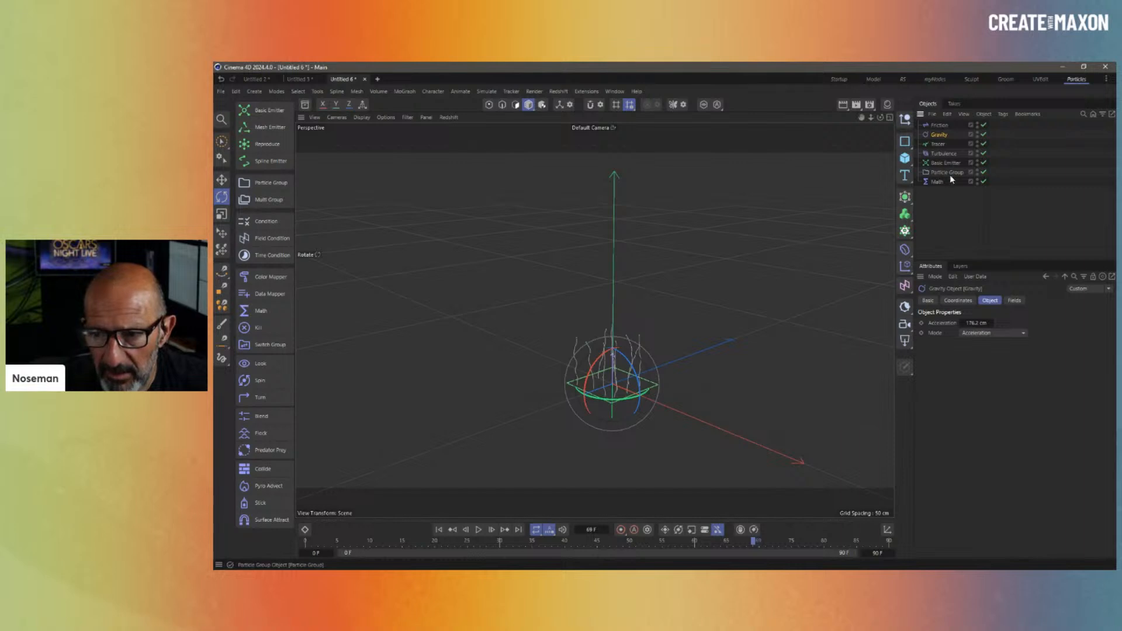
left_click(938, 182)
- Delete the Math operator and replay the simulation
key("Delete")
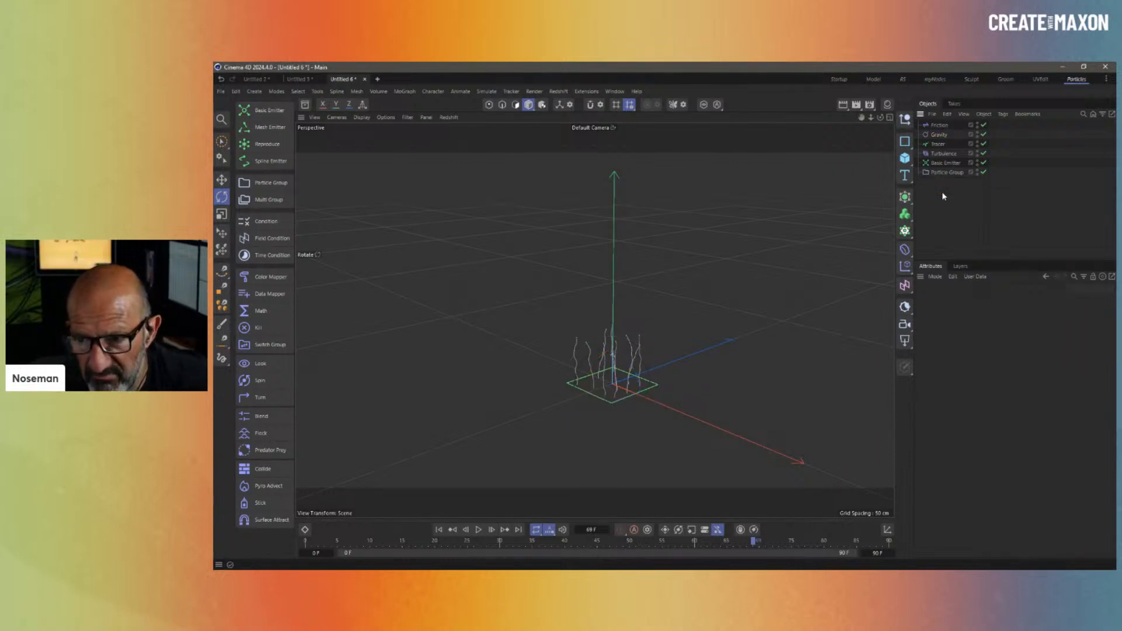
left_click(439, 530)
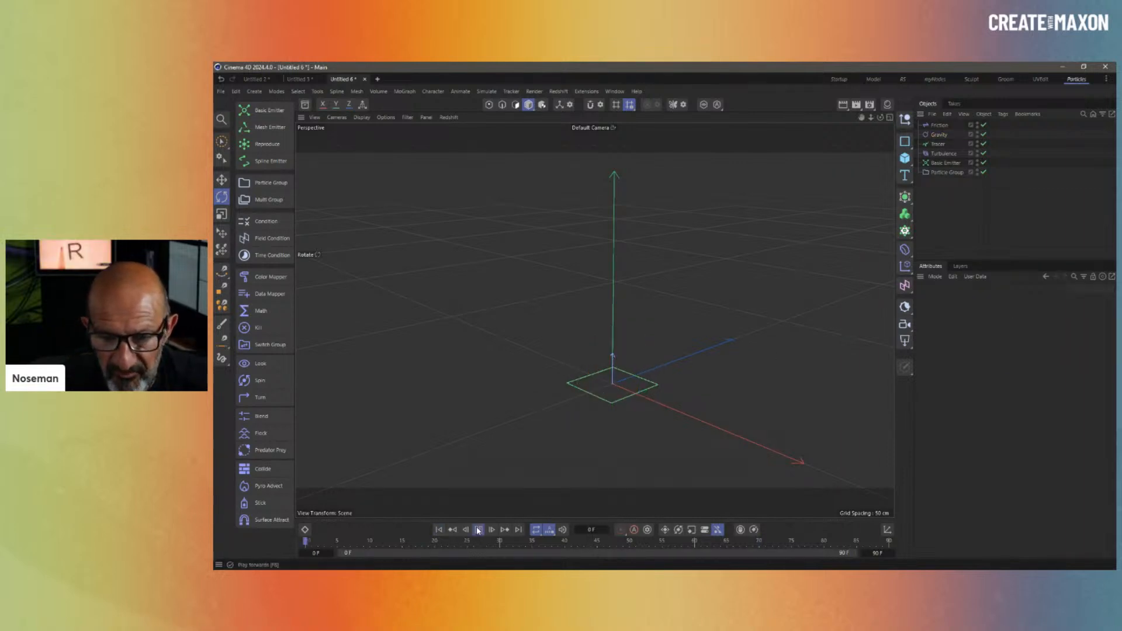
left_click(478, 530)
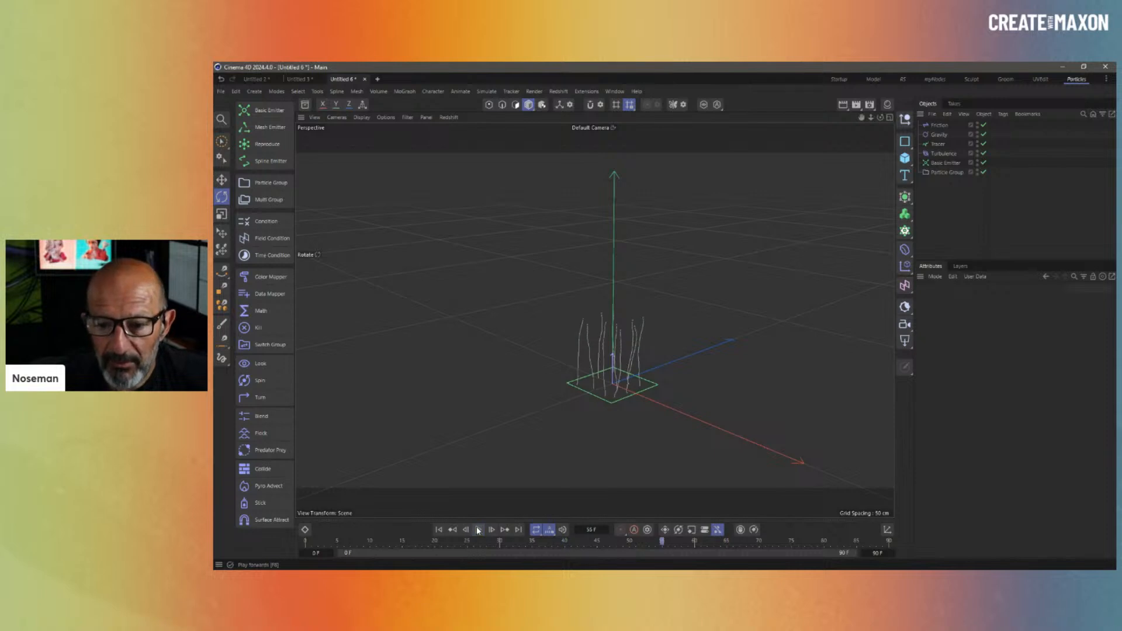
- Switch Gravity off and back on, replaying the simulation each time
left_click(984, 134)
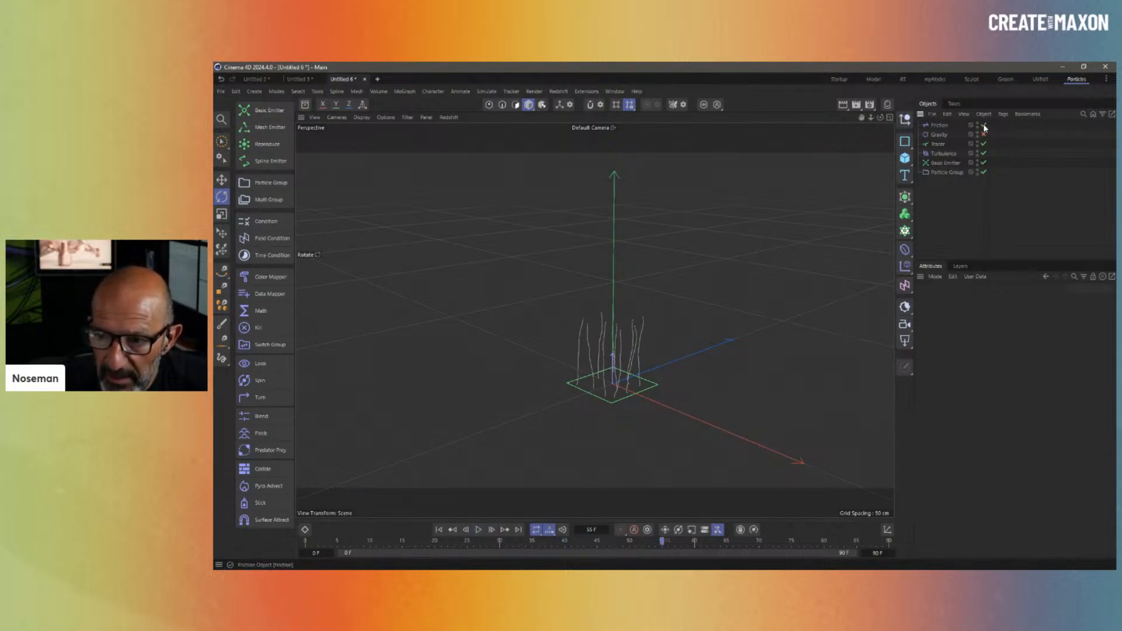
left_click(439, 530)
left_click(478, 530)
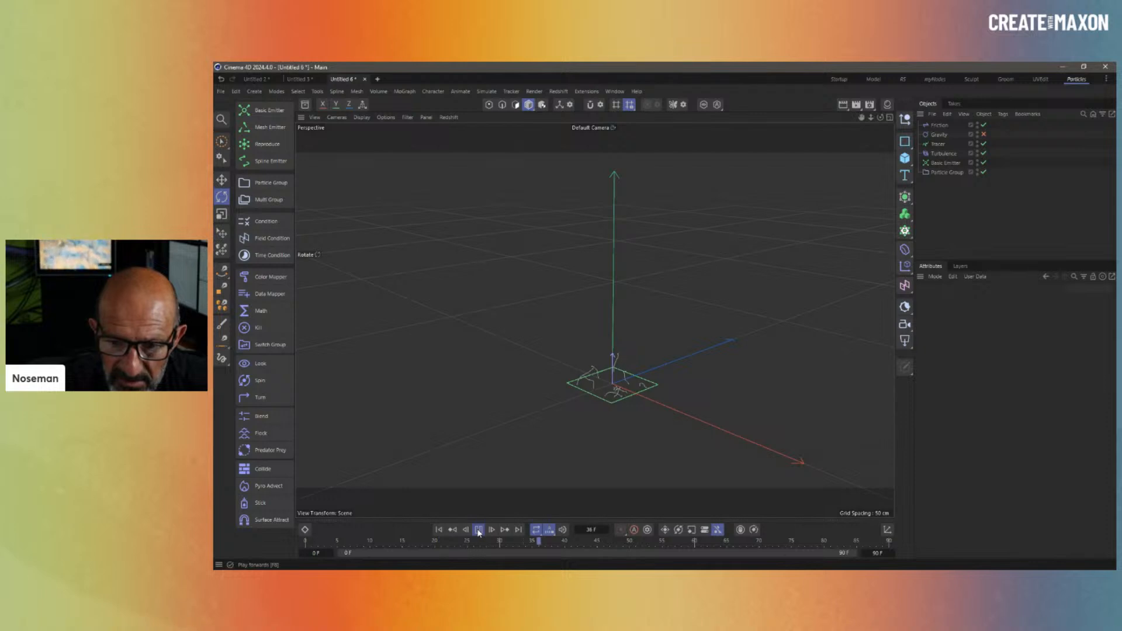
left_click(478, 531)
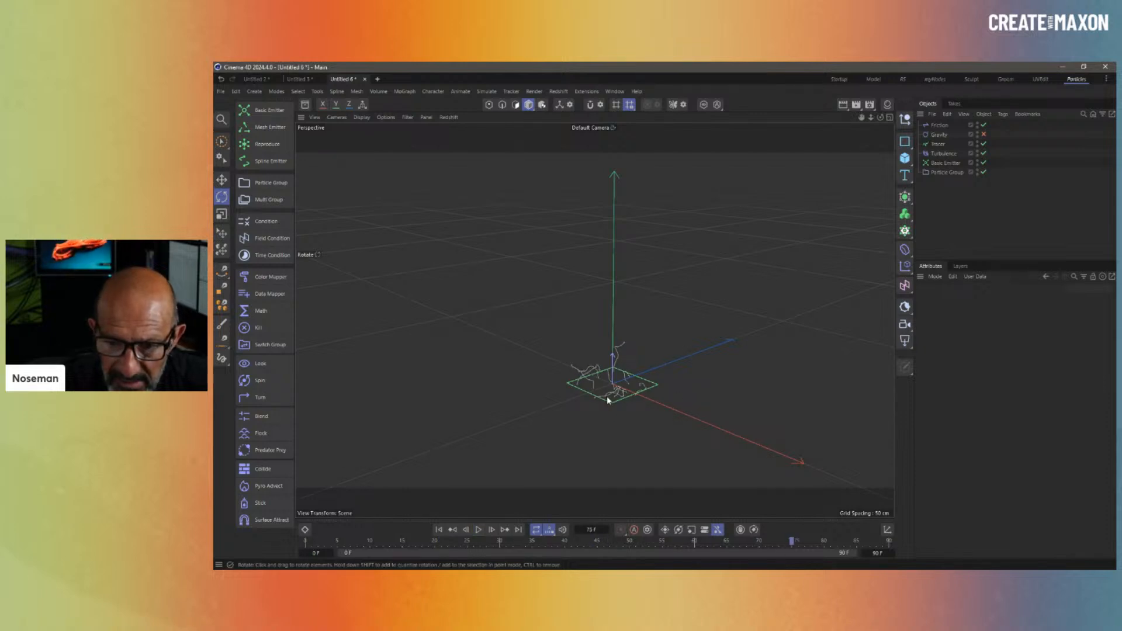
scroll(608, 401, "up", 4)
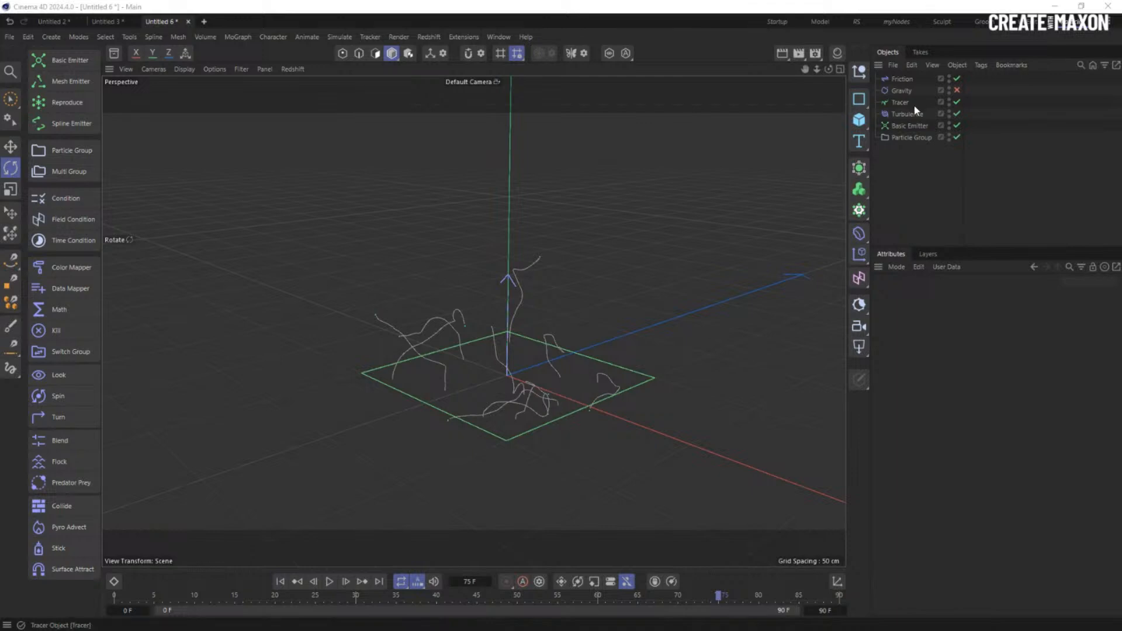
left_click(957, 90)
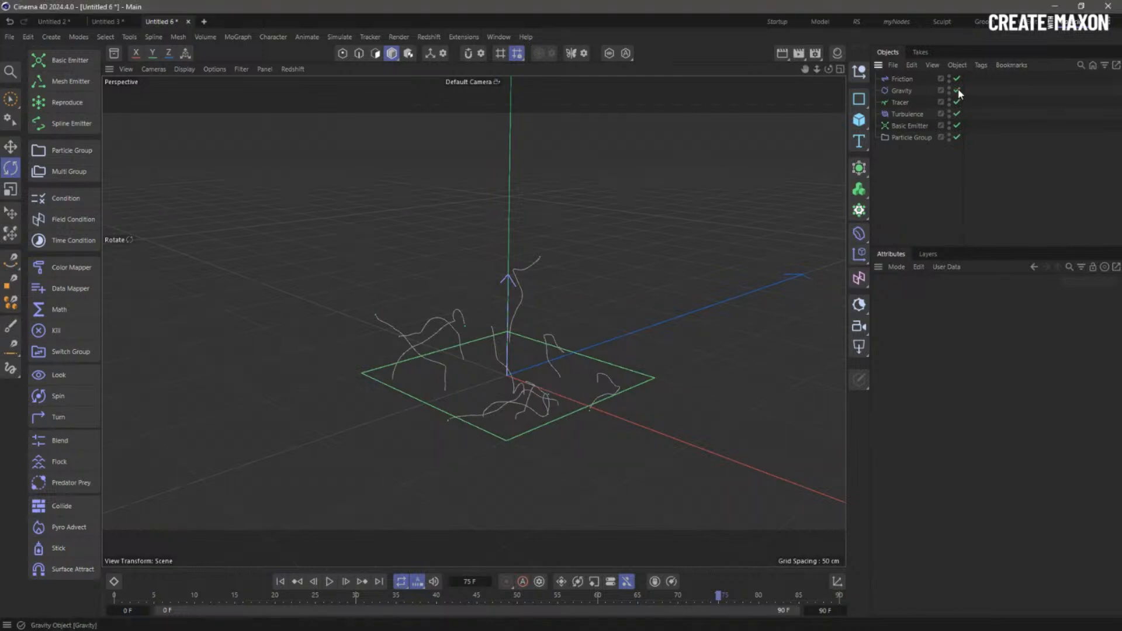
left_click(280, 581)
left_click(330, 582)
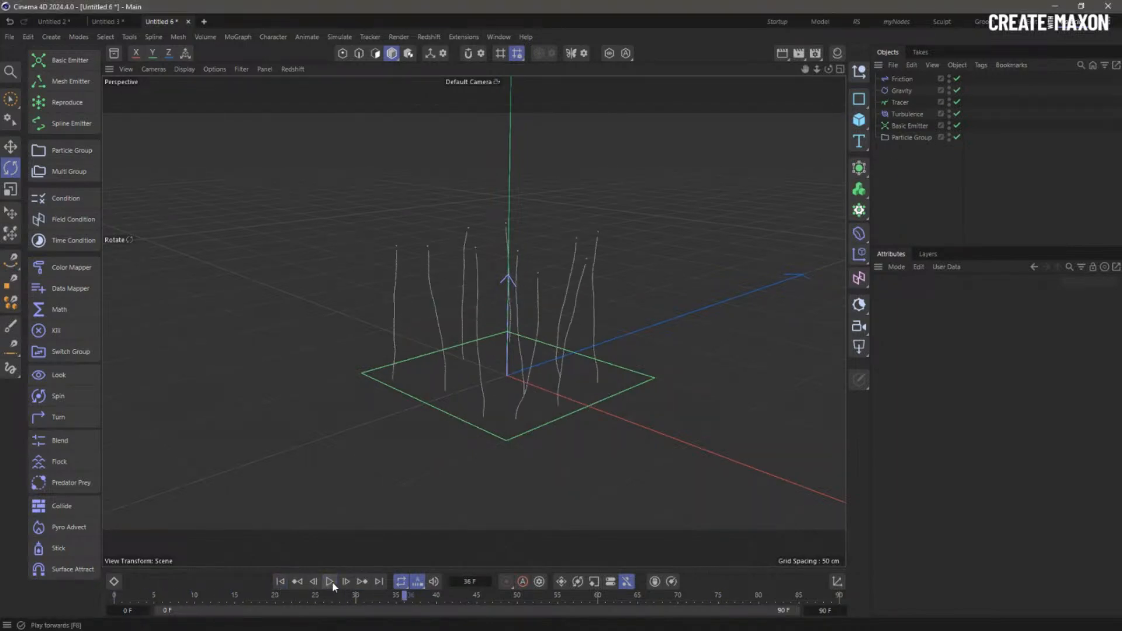
left_click(902, 90)
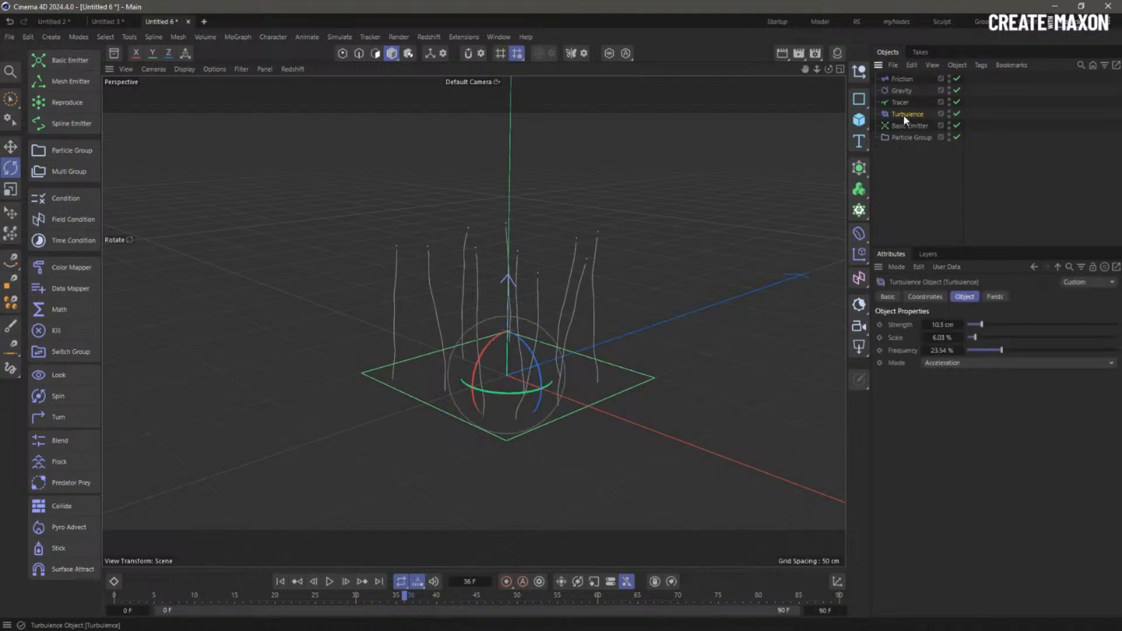
left_click_drag(905, 93, 904, 144)
left_click_drag(903, 103, 906, 142)
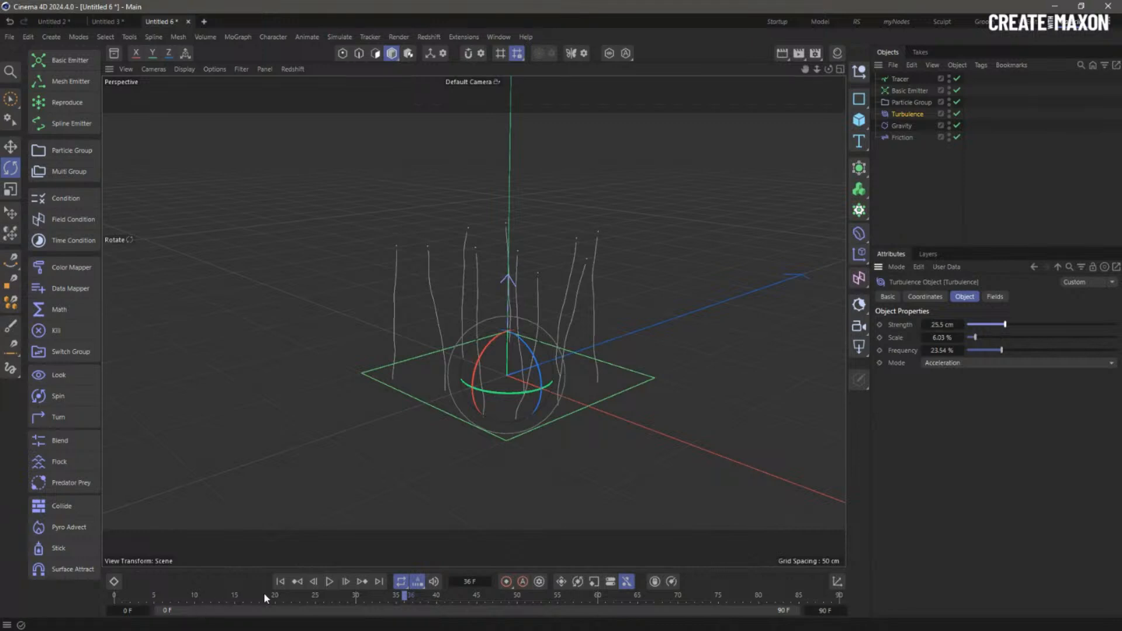
left_click(281, 582)
left_click(329, 581)
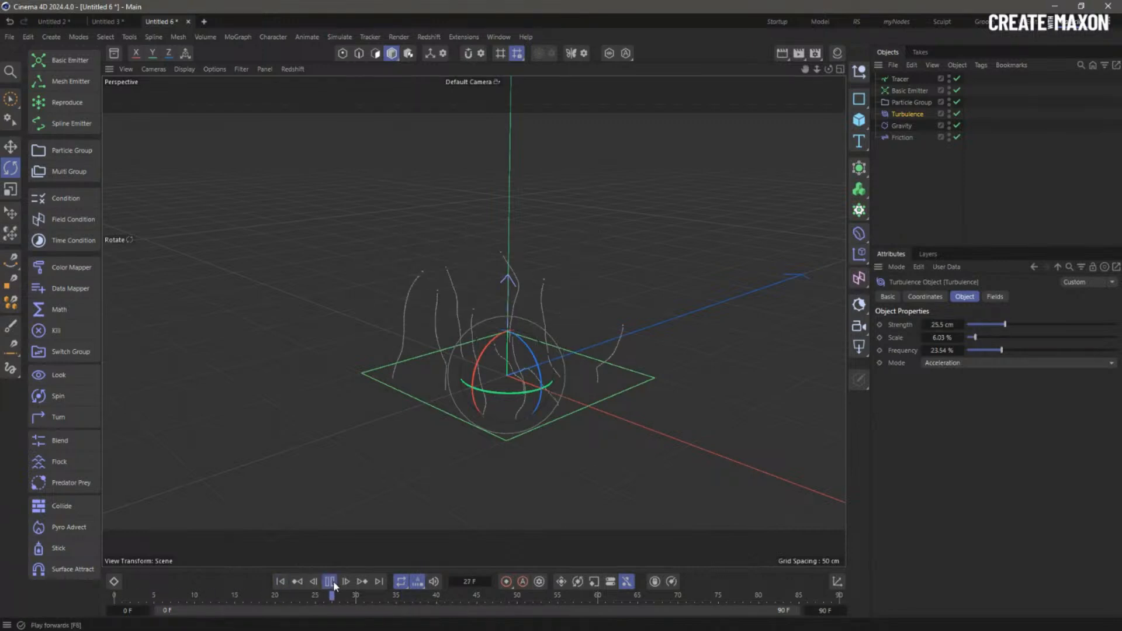
left_click(330, 581)
left_click_drag(447, 353, 590, 253, "alt")
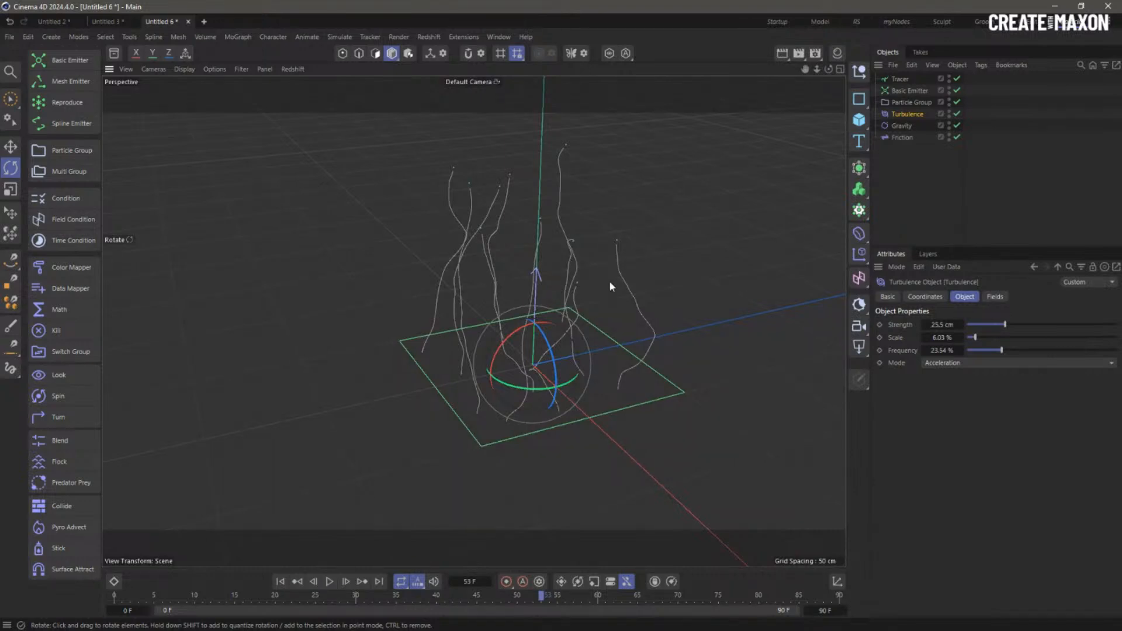
left_click_drag(609, 282, 579, 342, "alt")
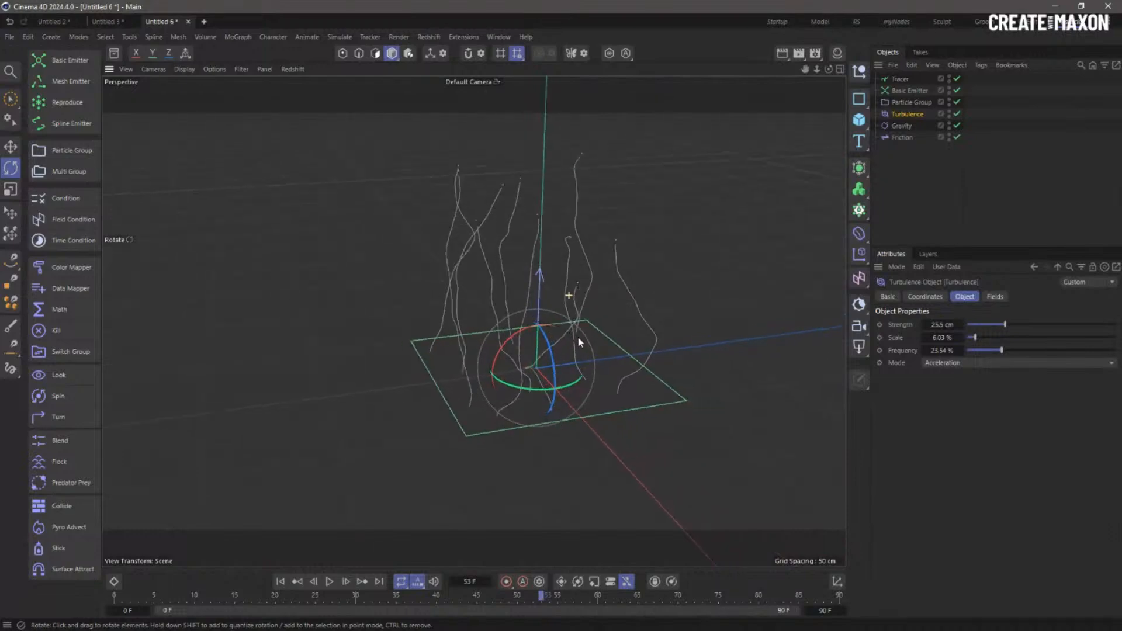
- Set the Basic Emitter's emission Count to 1000 and rewind to frame 0
left_click(910, 91)
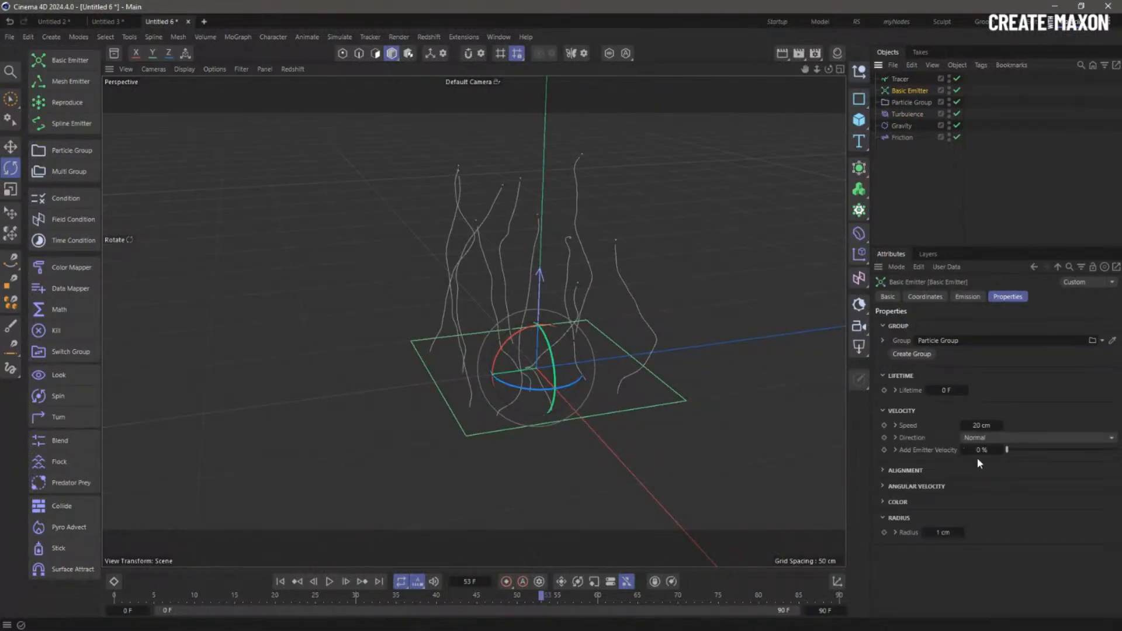
left_click(966, 297)
double_click(957, 391)
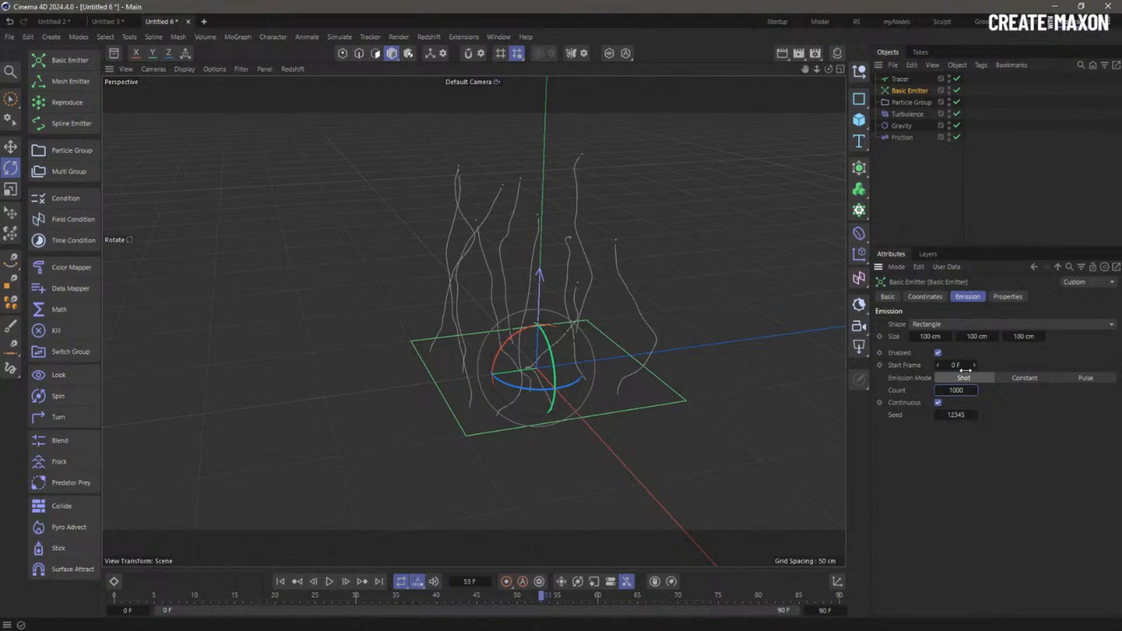
left_click(282, 584)
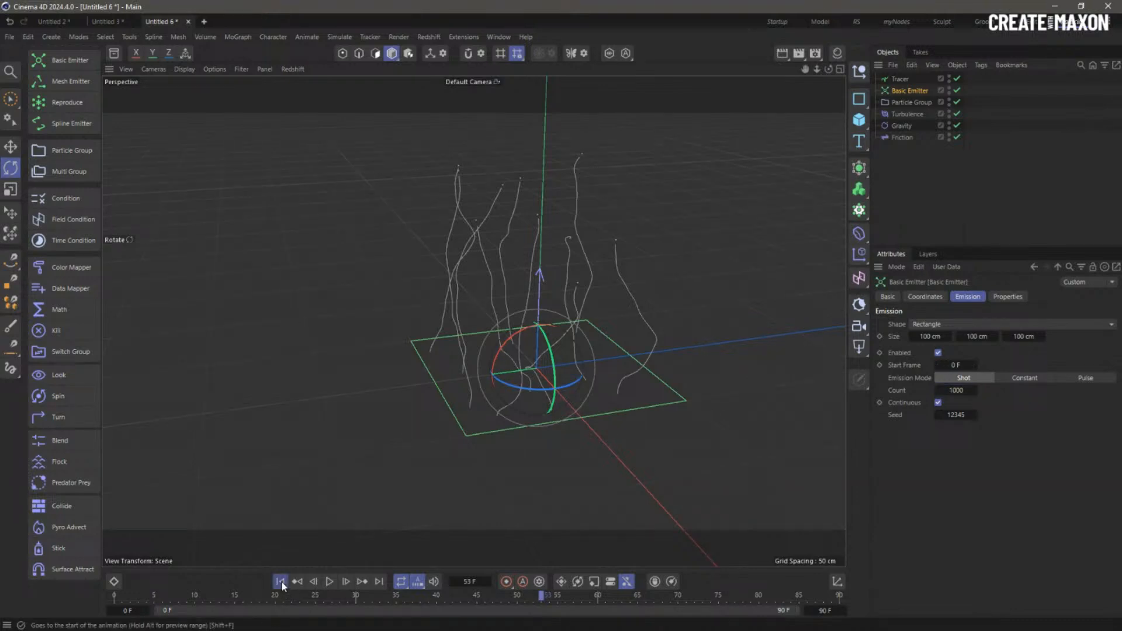
- Give the particles a 15 cm Speed Variance and replay to inspect the trails
left_click(1008, 298)
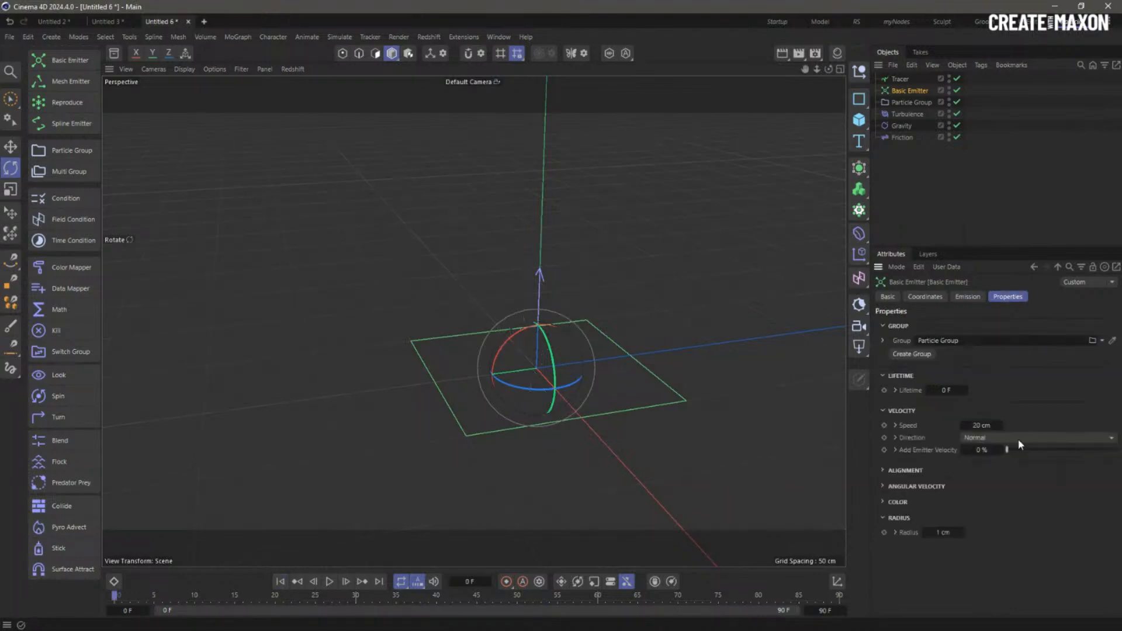
left_click(896, 426)
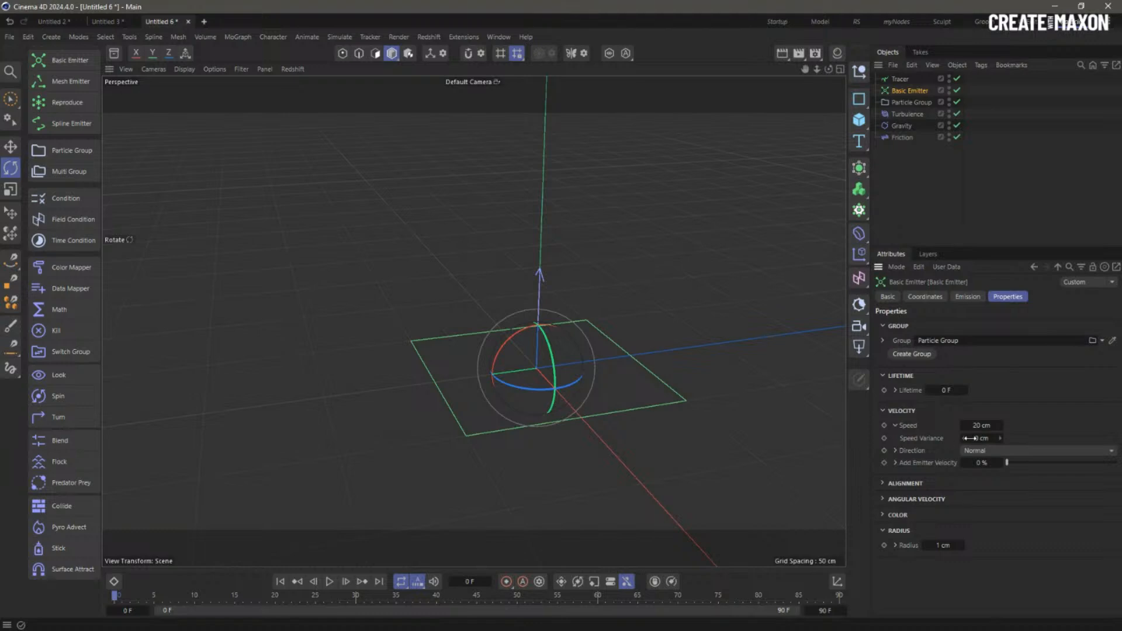
type("15")
key("Return")
left_click(329, 582)
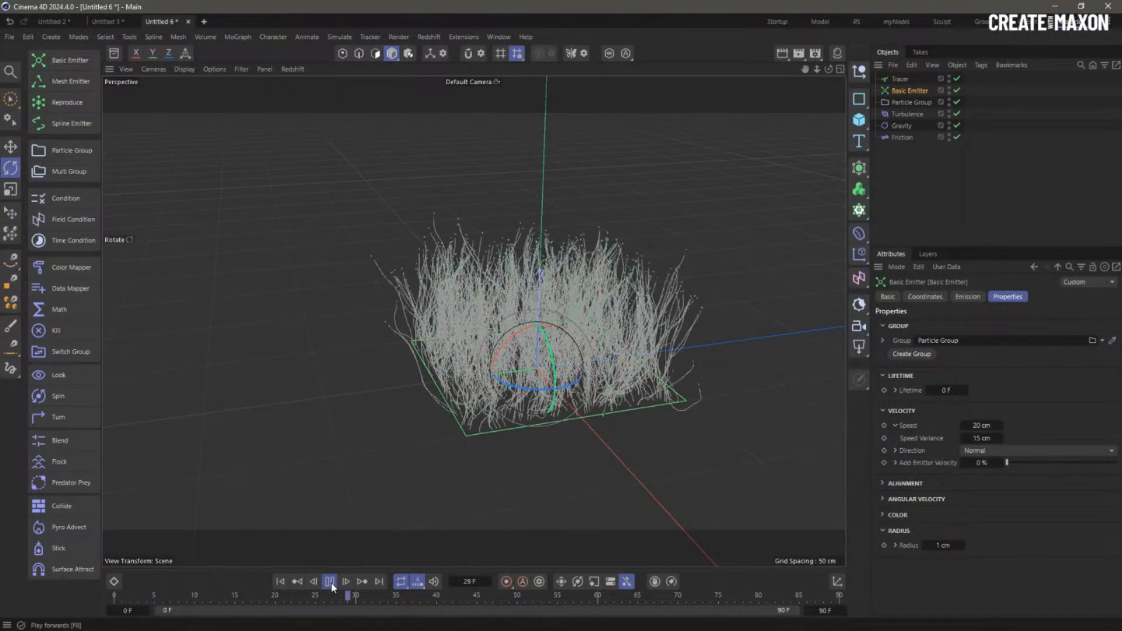
left_click(330, 581)
left_click_drag(711, 243, 570, 409, "alt")
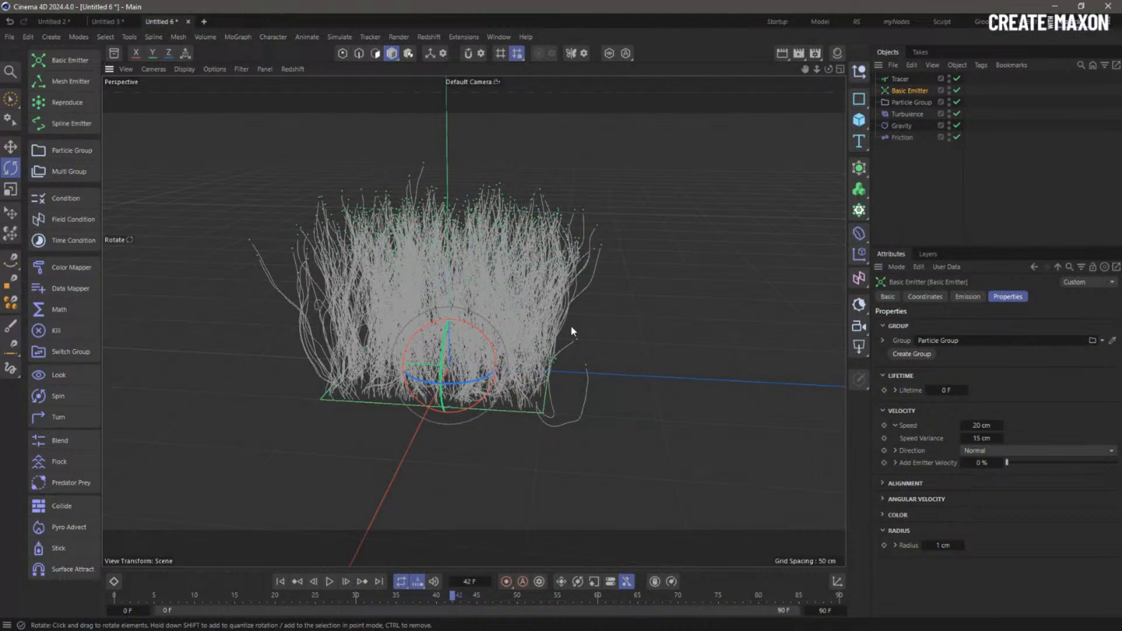
- Bake the Tracer into a hidden copy with Current State to Object, then deselect all
left_click(898, 80)
right_click(896, 81)
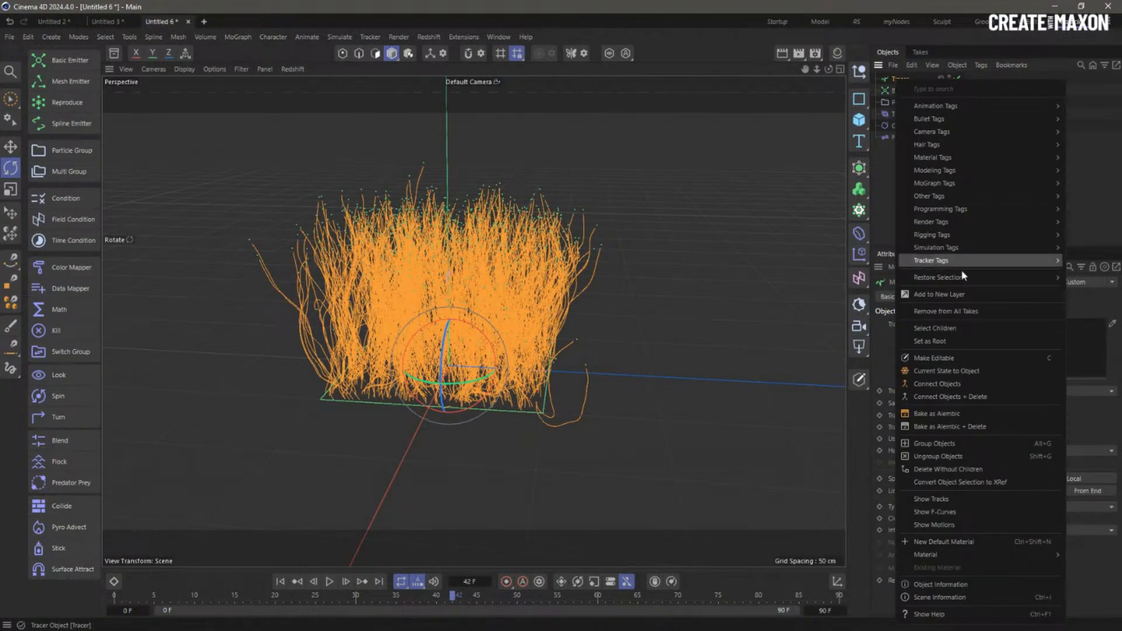
left_click(985, 371)
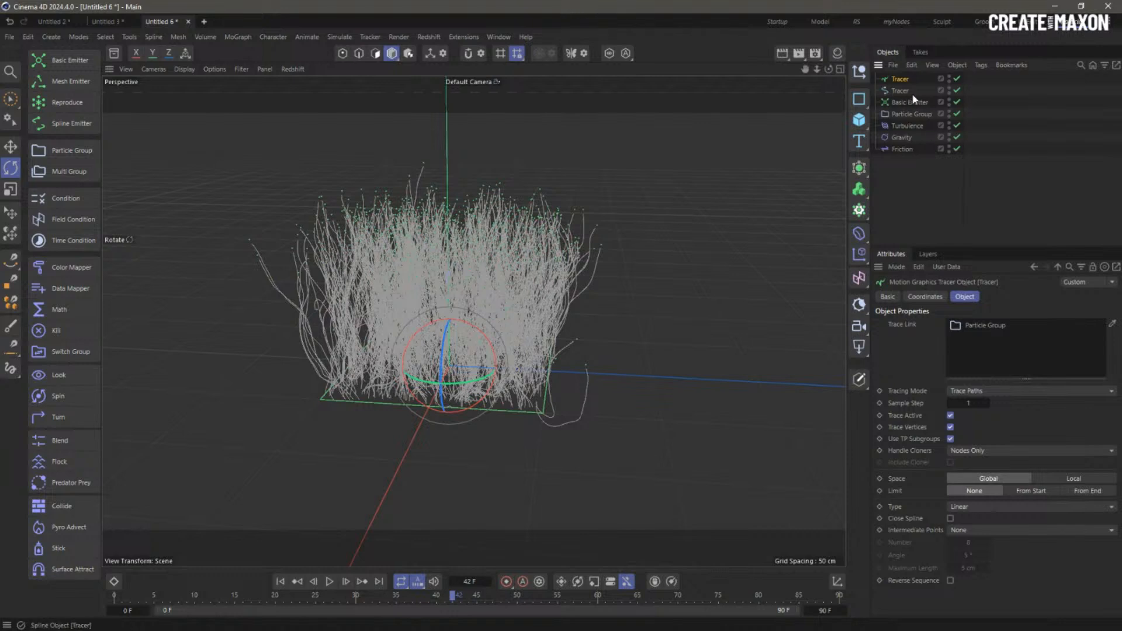
left_click(957, 91)
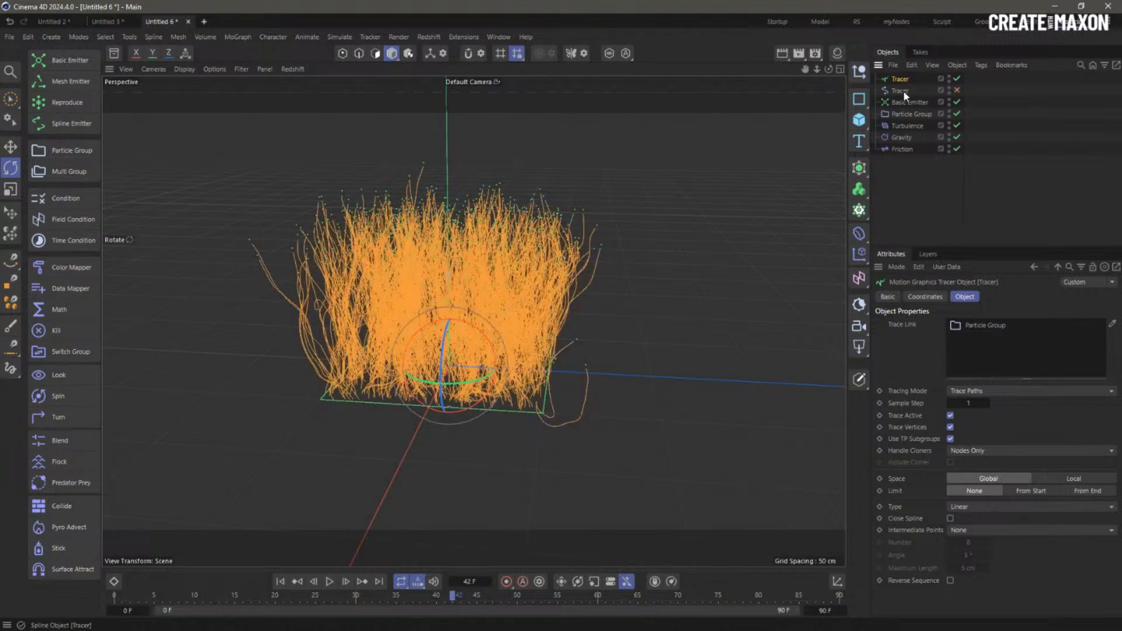
left_click(906, 240)
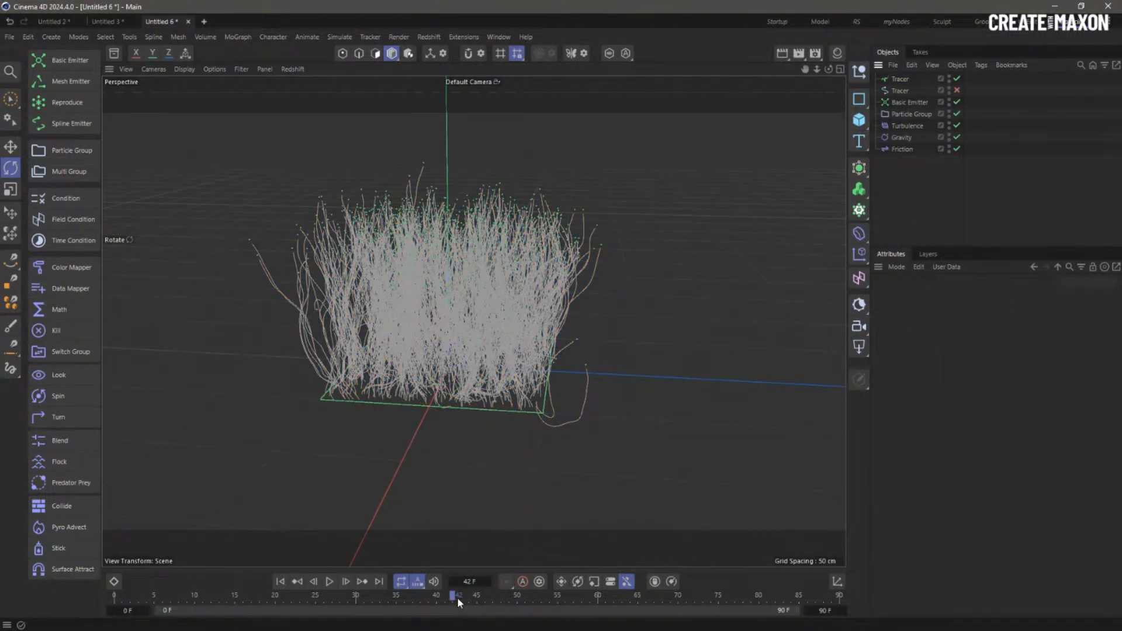
- Set the animation end frame to 45, change the Play Mode, and rewind to frame 0
left_click(826, 611)
key("Return")
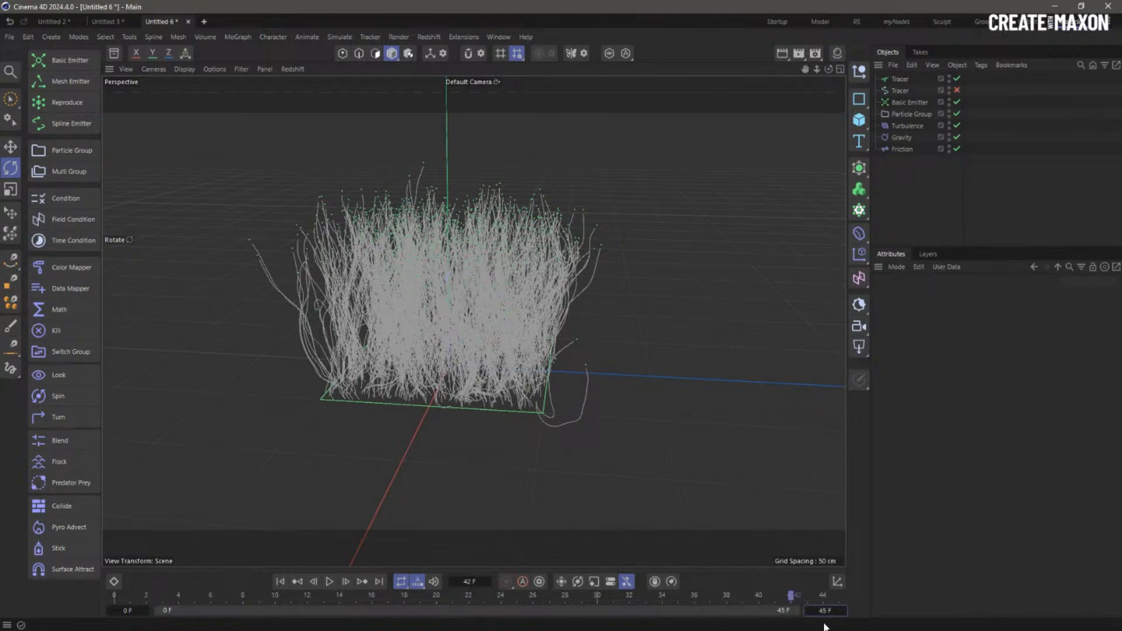
left_click(352, 35)
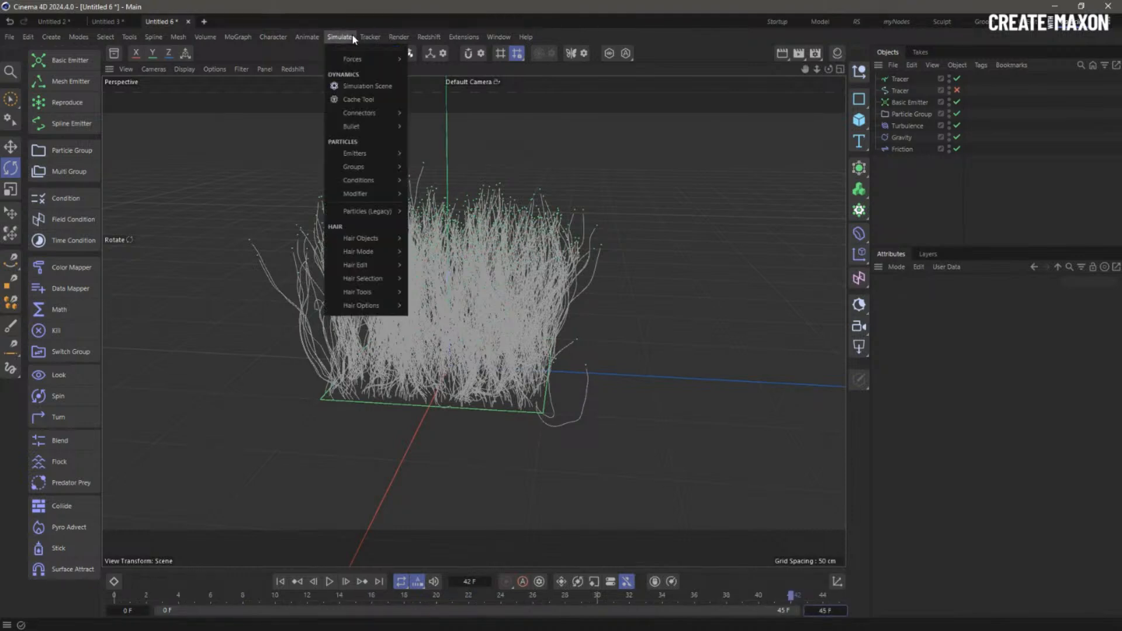
mouse_move(428, 58)
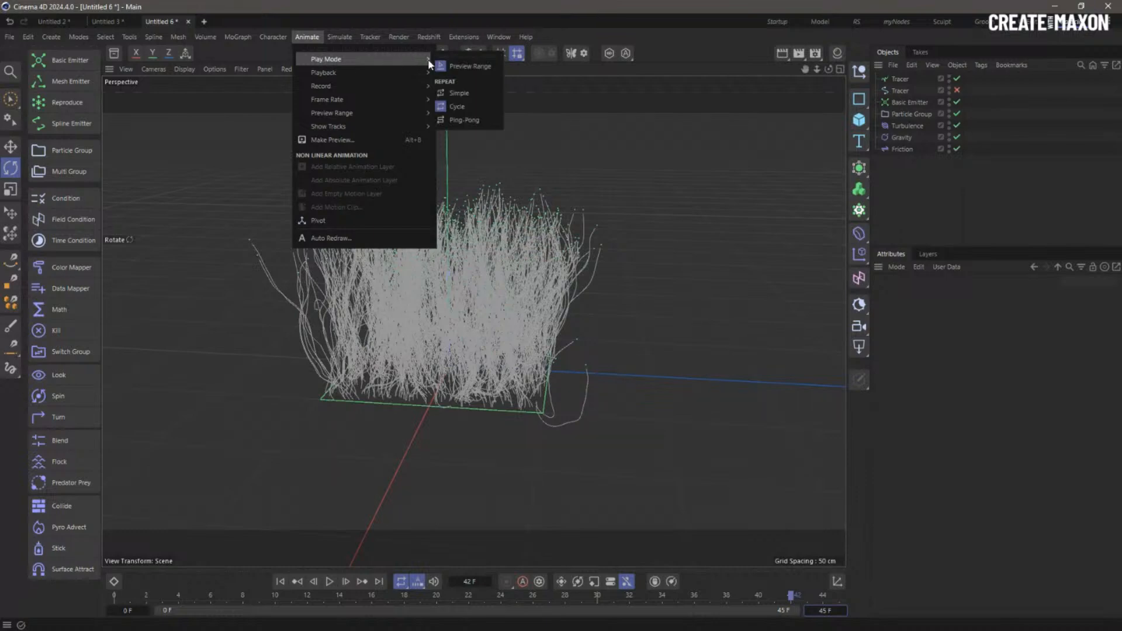
left_click(458, 98)
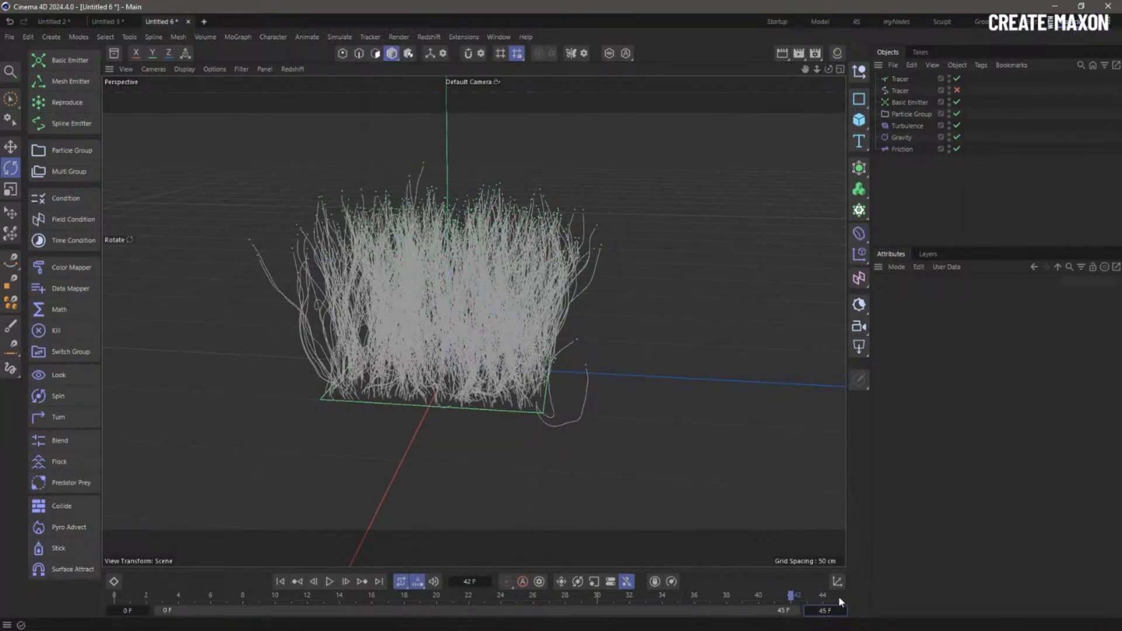
left_click(281, 582)
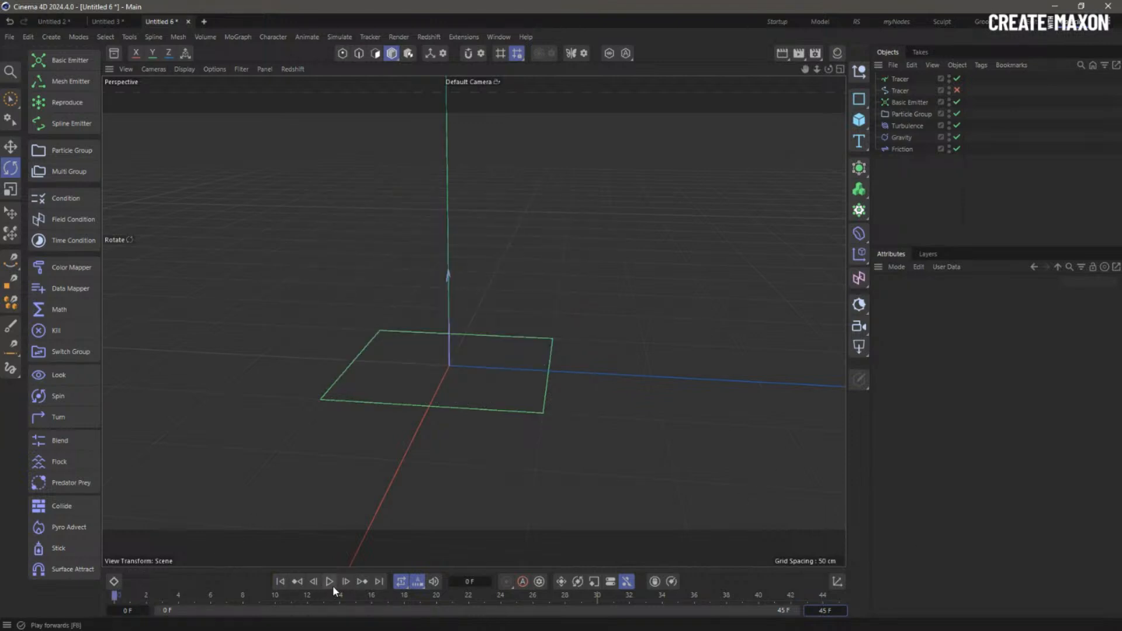
- Set the emission Seed to 12346, play, then bake and hide another Tracer copy
left_click(915, 103)
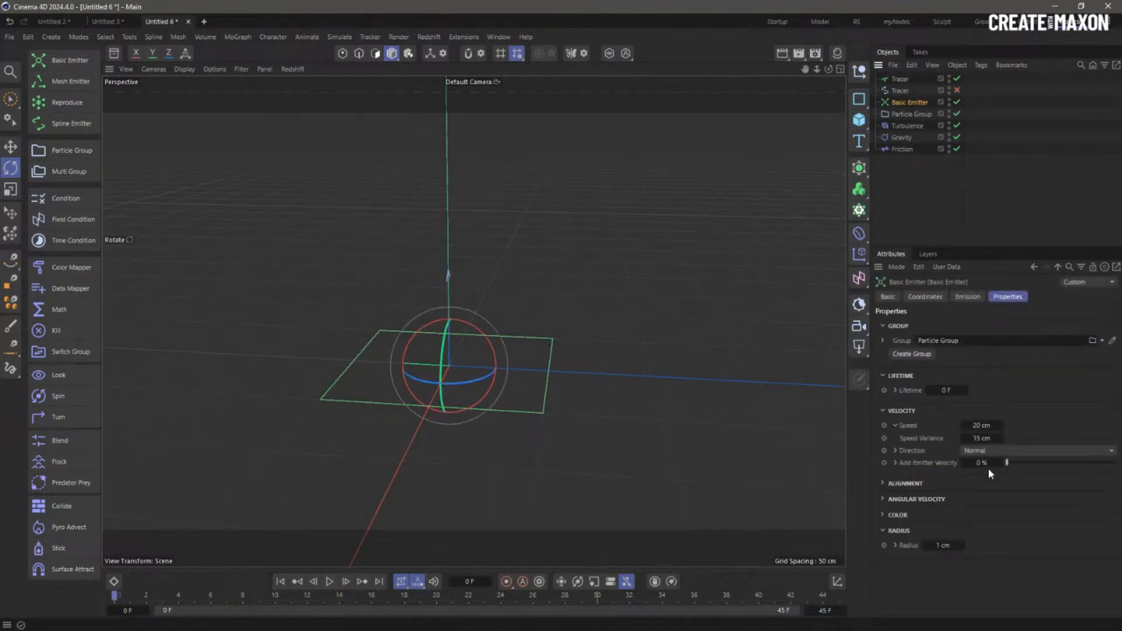
left_click(968, 297)
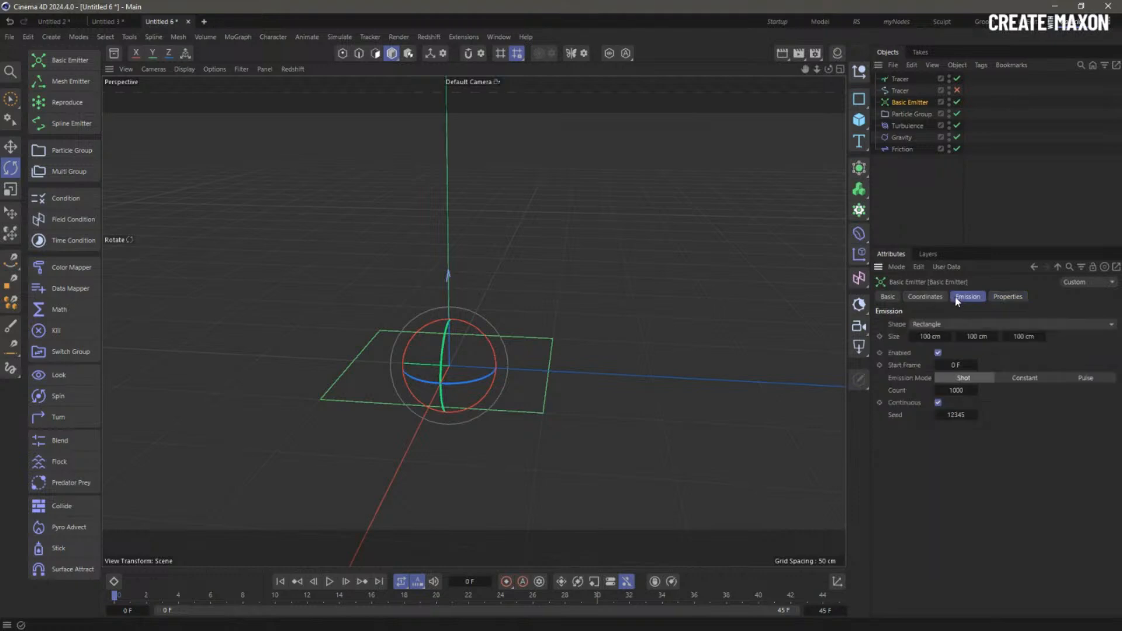
left_click(974, 413)
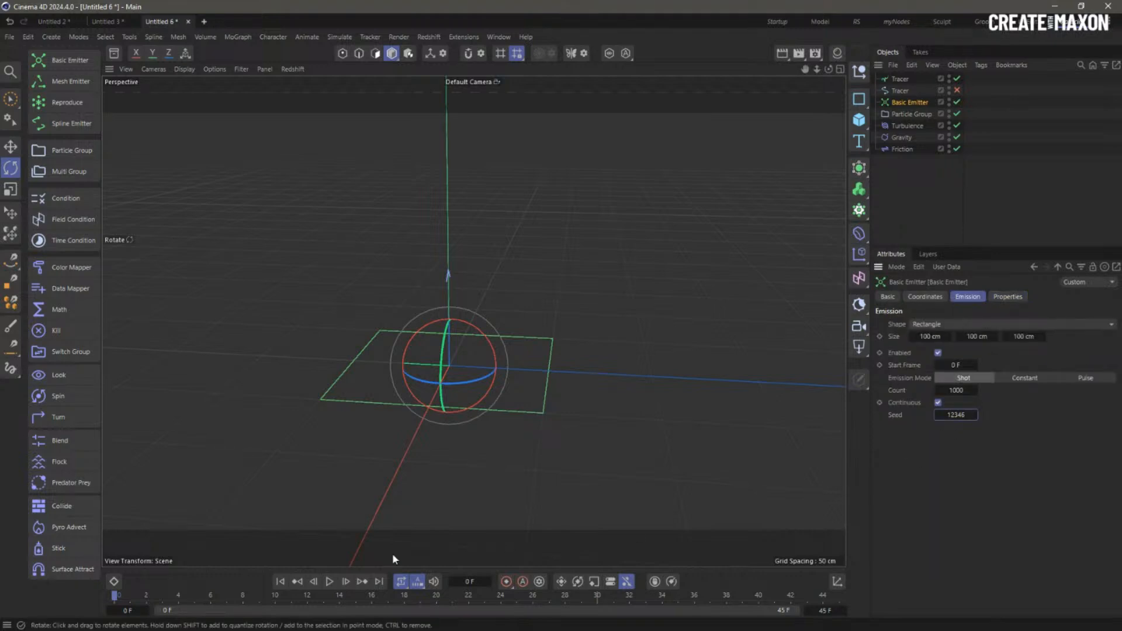
left_click(329, 582)
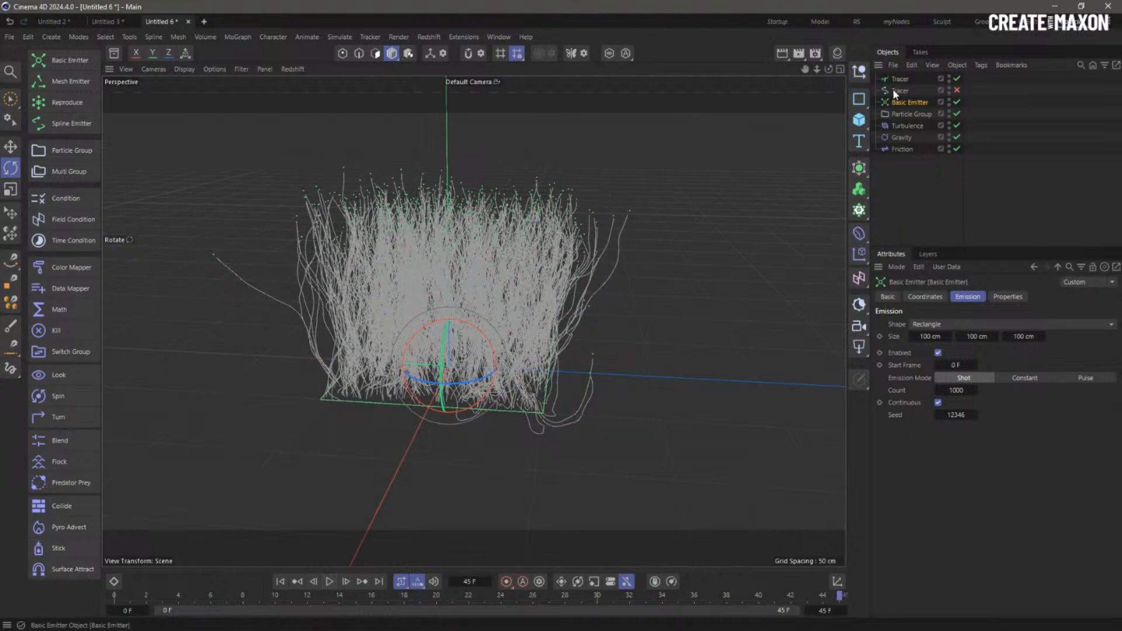
right_click(908, 79)
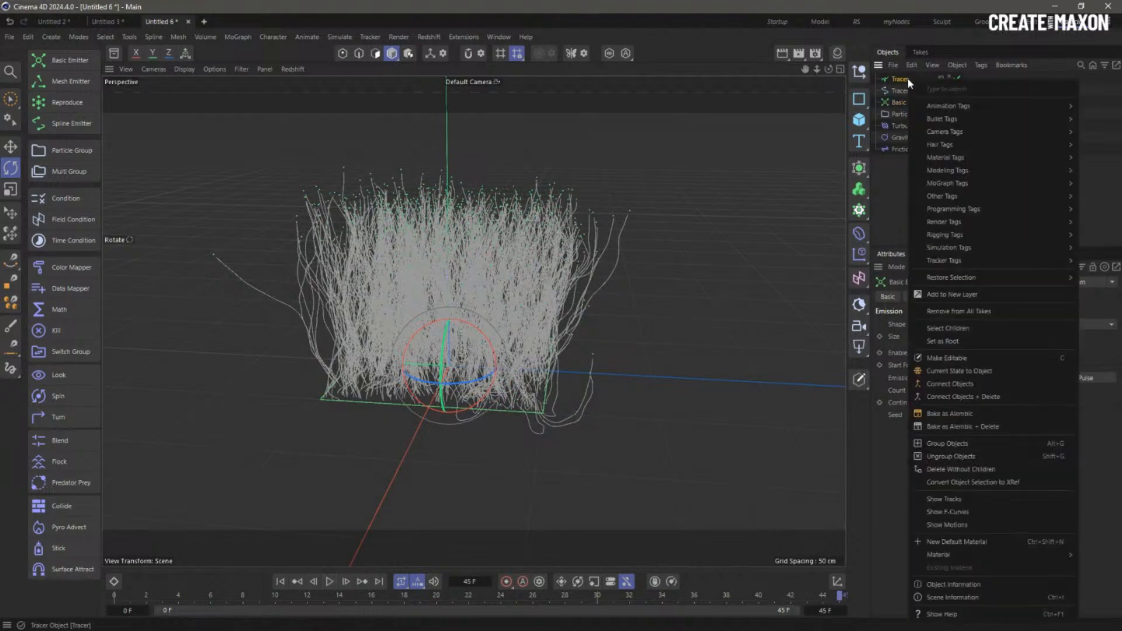
left_click(1002, 370)
left_click(957, 90)
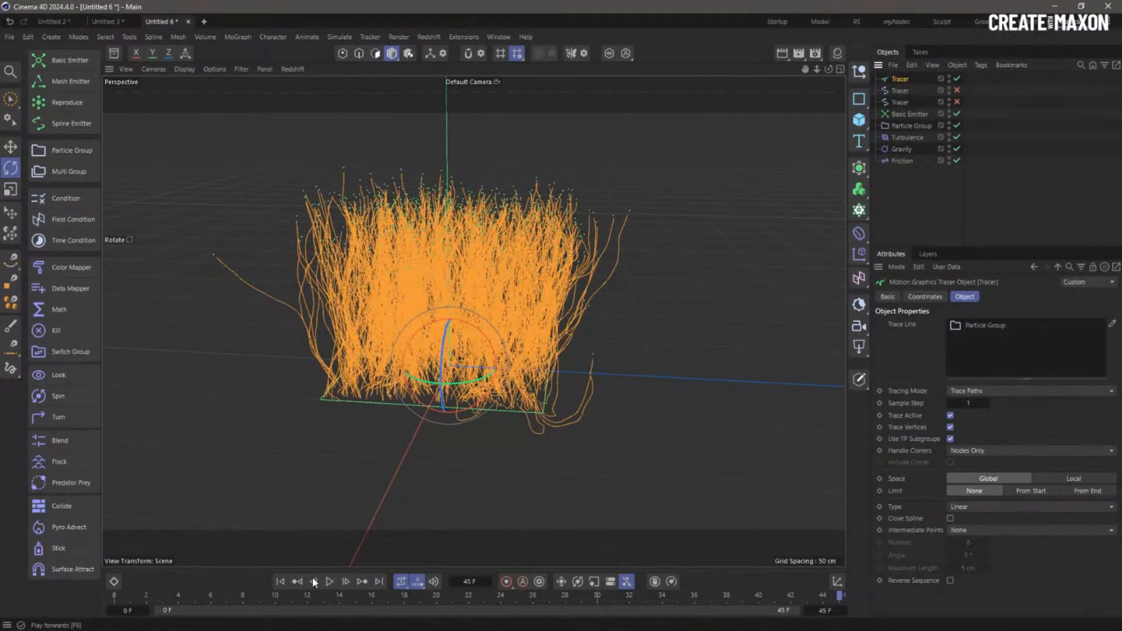
key("shift+f")
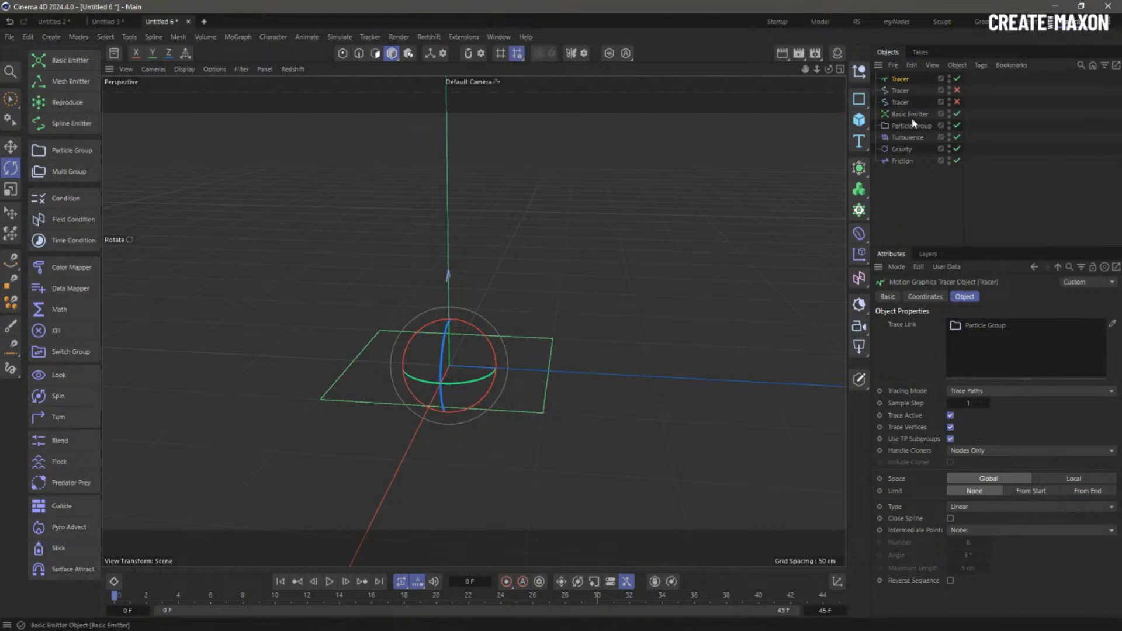
- Change the emitter Seed to 12387 and replay the simulation
left_click(911, 114)
left_click_drag(957, 415, 1026, 426)
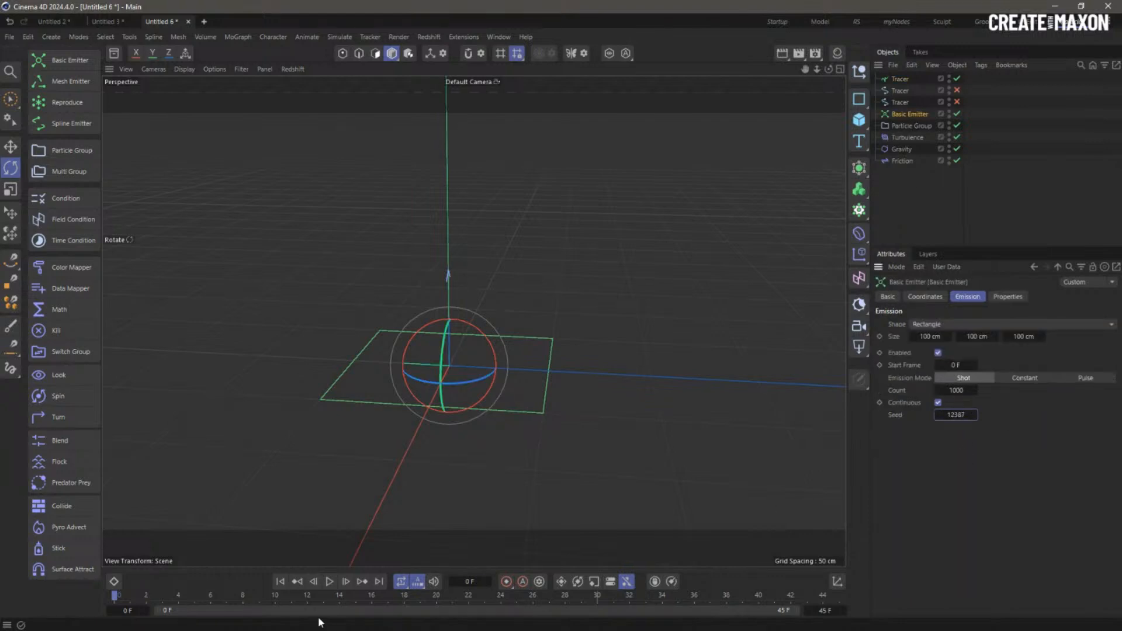
left_click(330, 582)
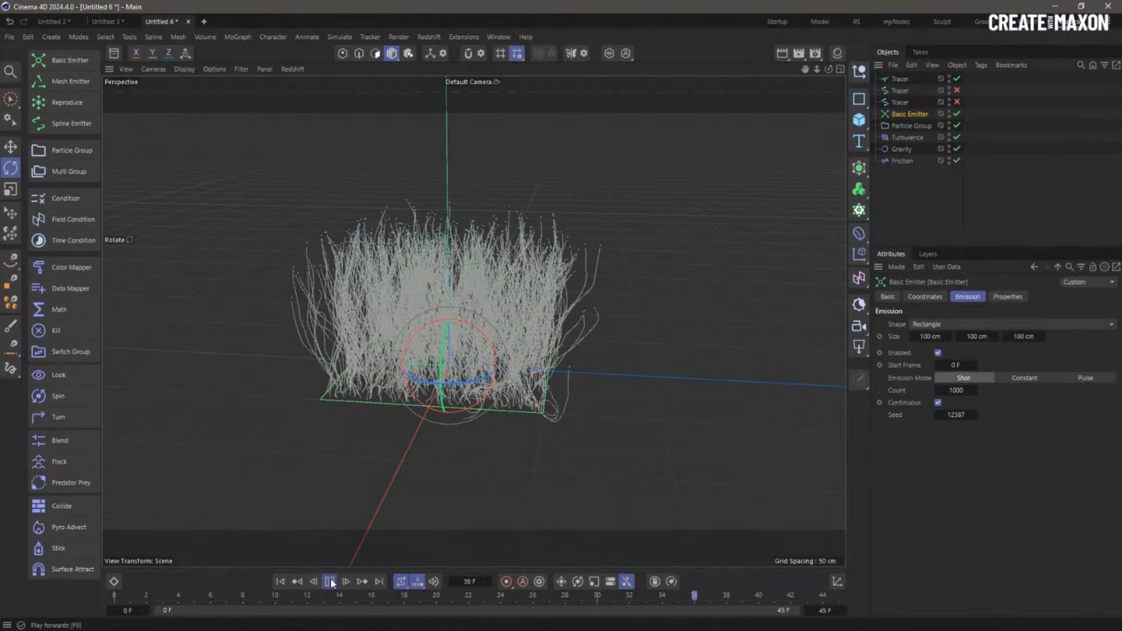
left_click(900, 138)
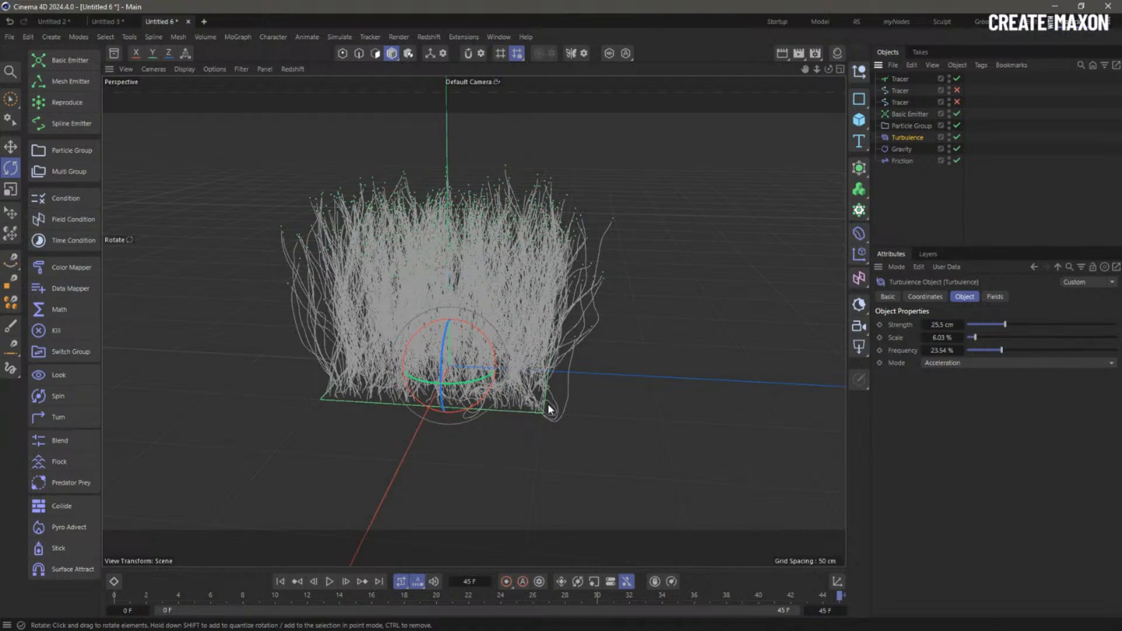
- Lower the Turbulence strength to 11.9 cm and play to 45 F to grow the strands
left_click(985, 324)
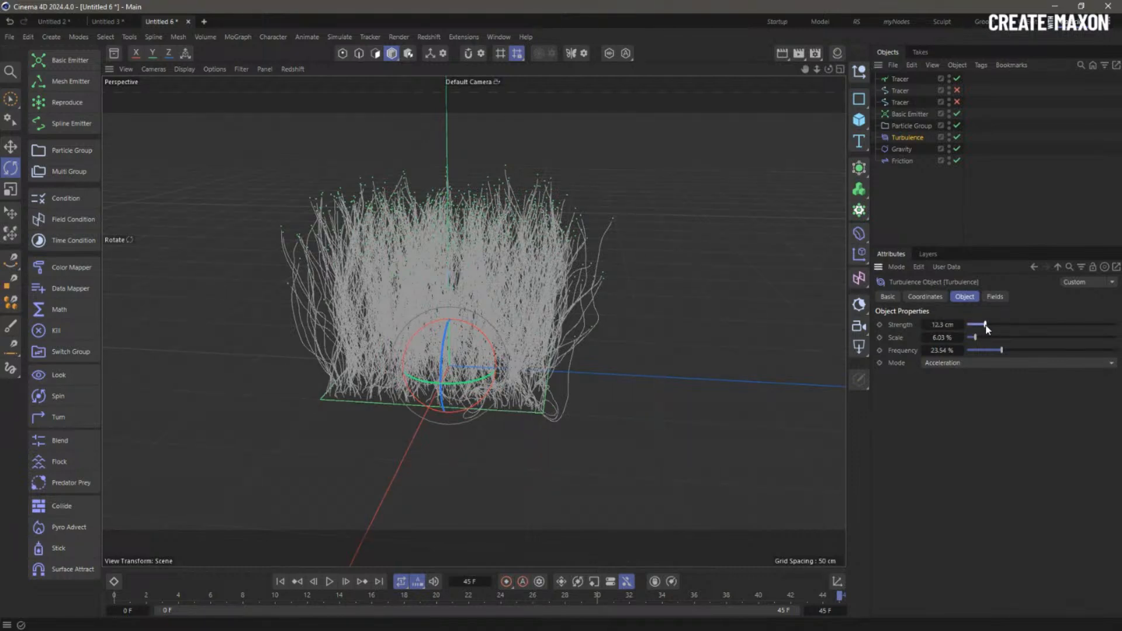
left_click(280, 581)
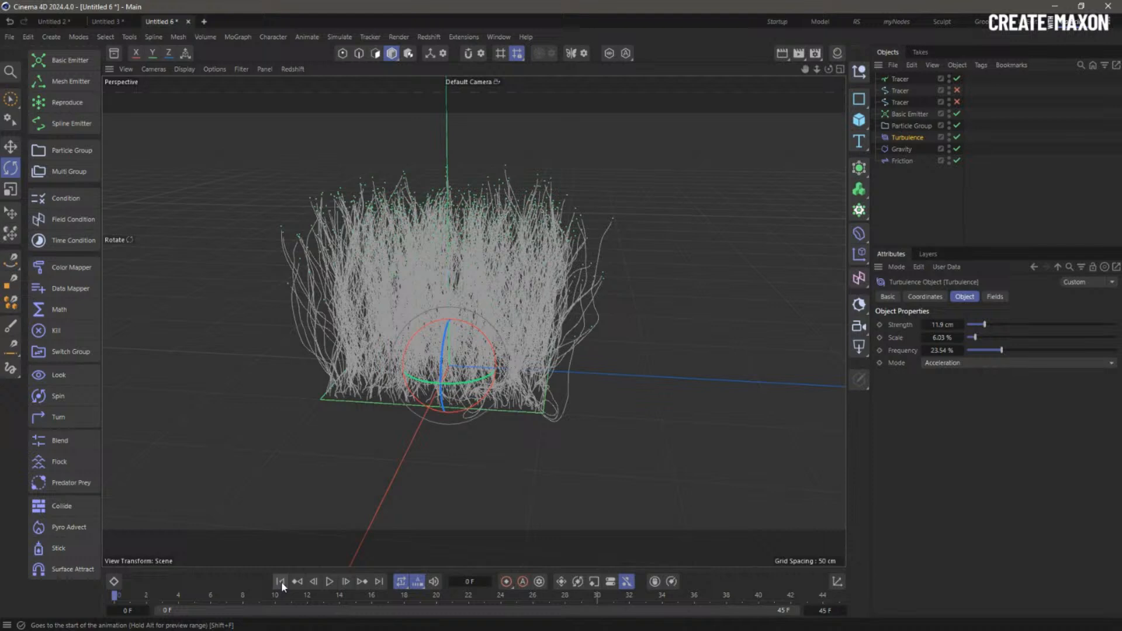
left_click(331, 581)
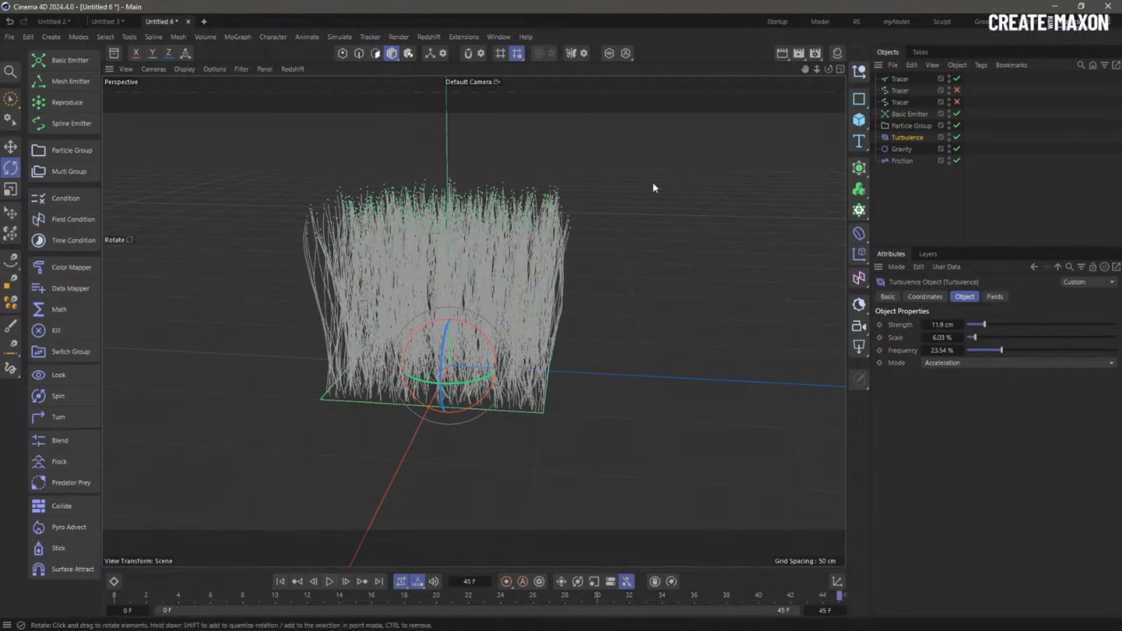
- Bake the Tracer into a spline with Current State to Object
right_click(905, 80)
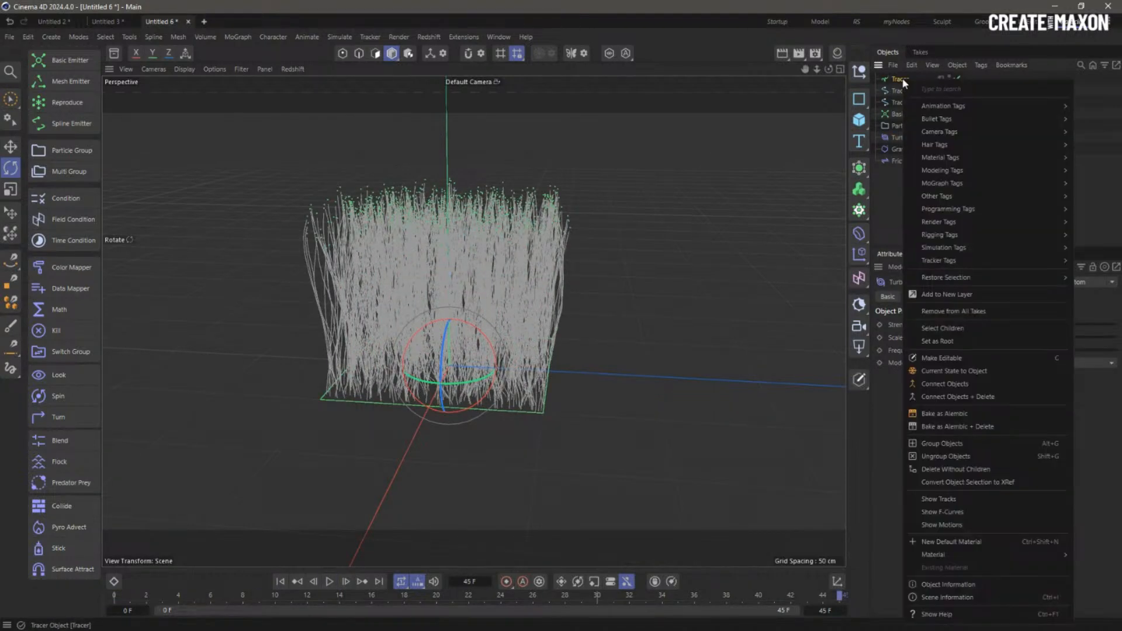
left_click(983, 375)
left_click(922, 194)
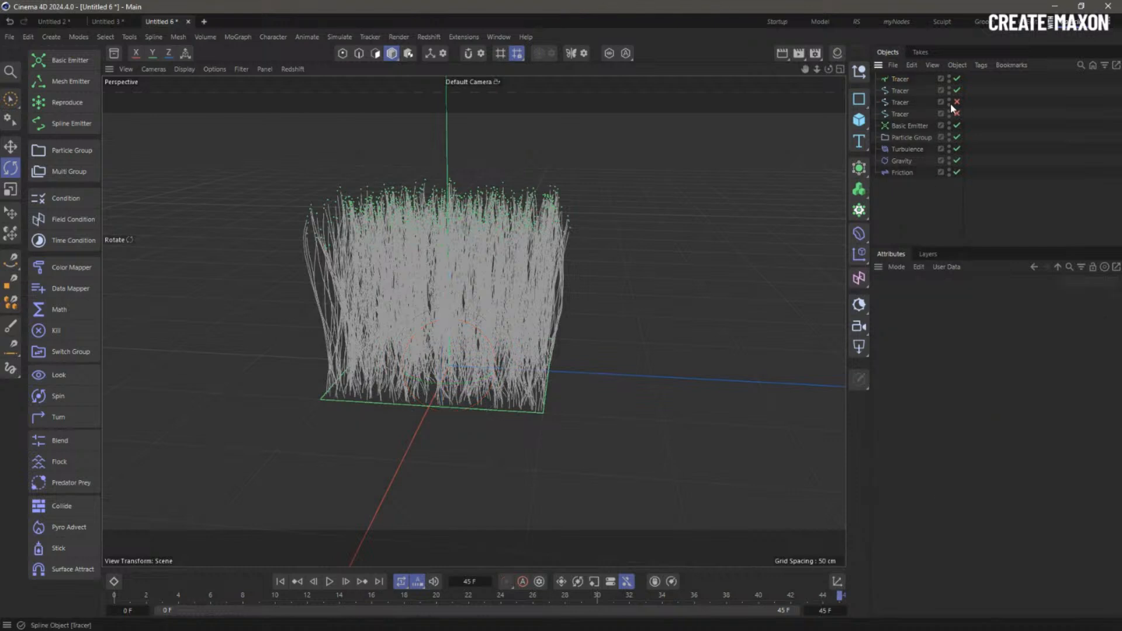
- Re-enable the two disabled Tracers and select all three Tracer splines
left_click(958, 102)
left_click(958, 114)
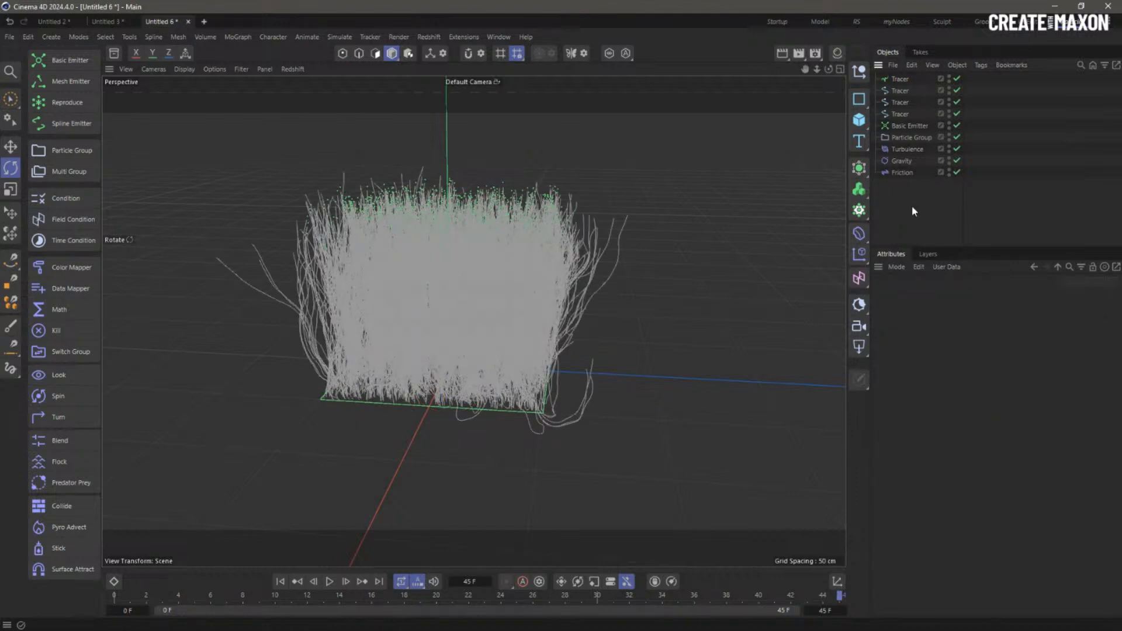
left_click(901, 92)
left_click(904, 115, "shift")
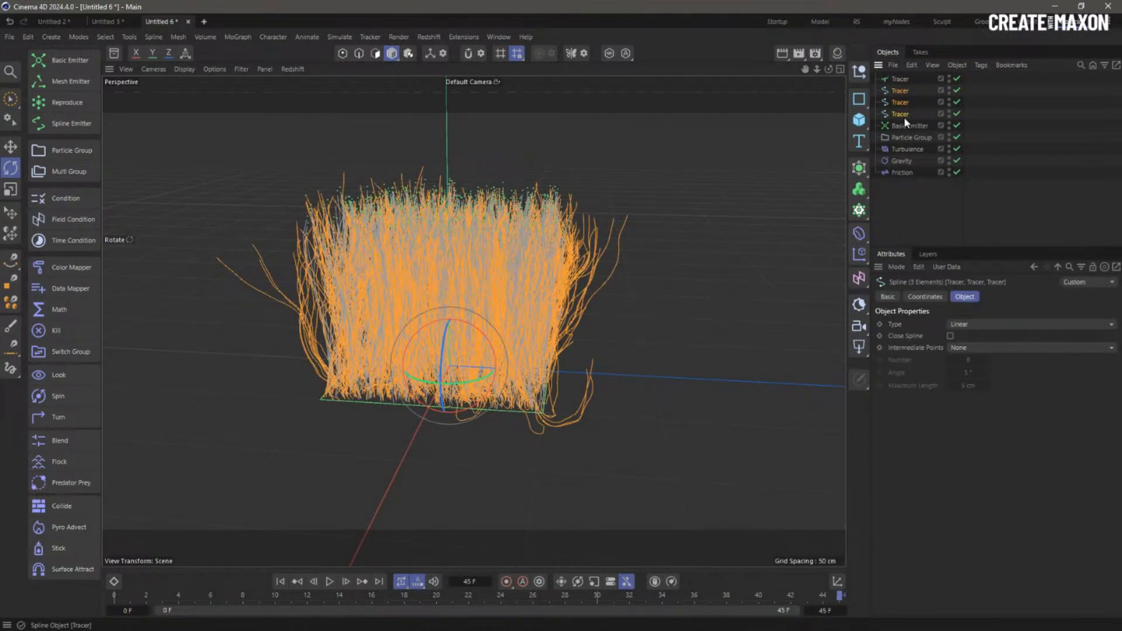
- Paste the three Tracer splines into new document Untitled 7 and inspect the strand block
key("ctrl+c")
key("ctrl+n")
key("ctrl+v")
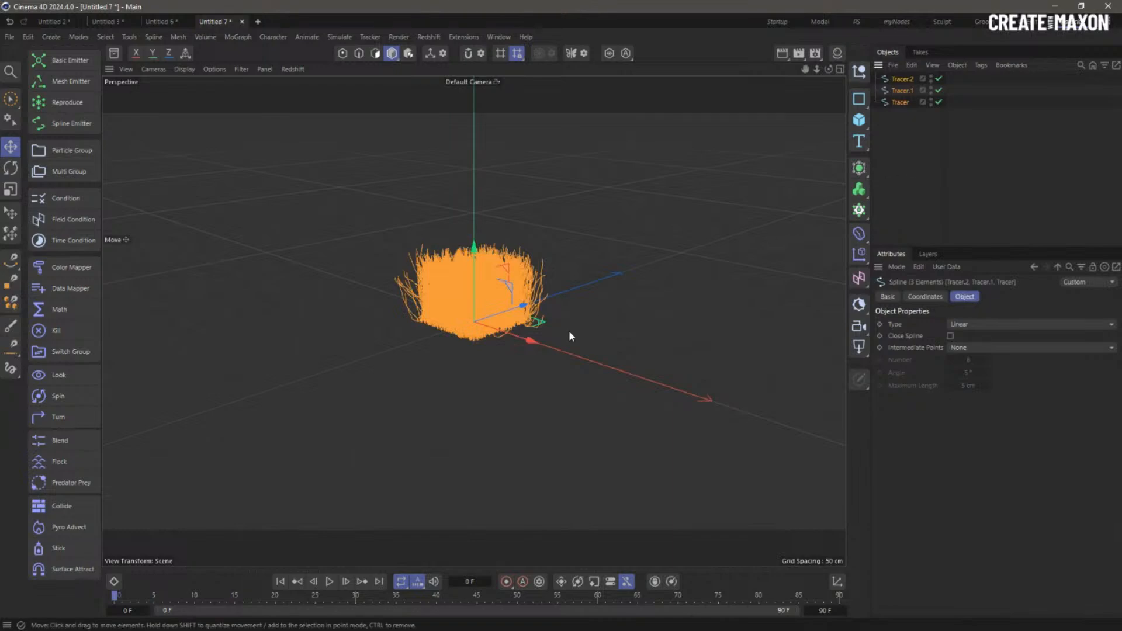
right_click_drag(468, 286, 642, 294, "alt")
left_click_drag(642, 293, 587, 281, "alt")
right_click_drag(587, 280, 562, 305, "alt")
left_click_drag(562, 305, 529, 293, "alt")
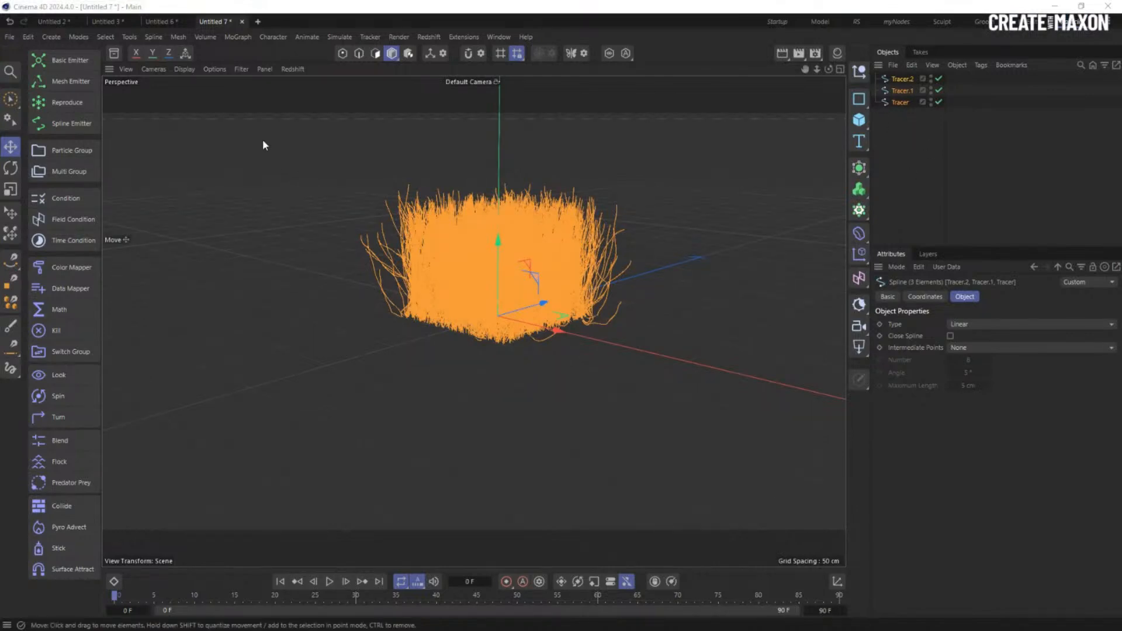
left_click(166, 23)
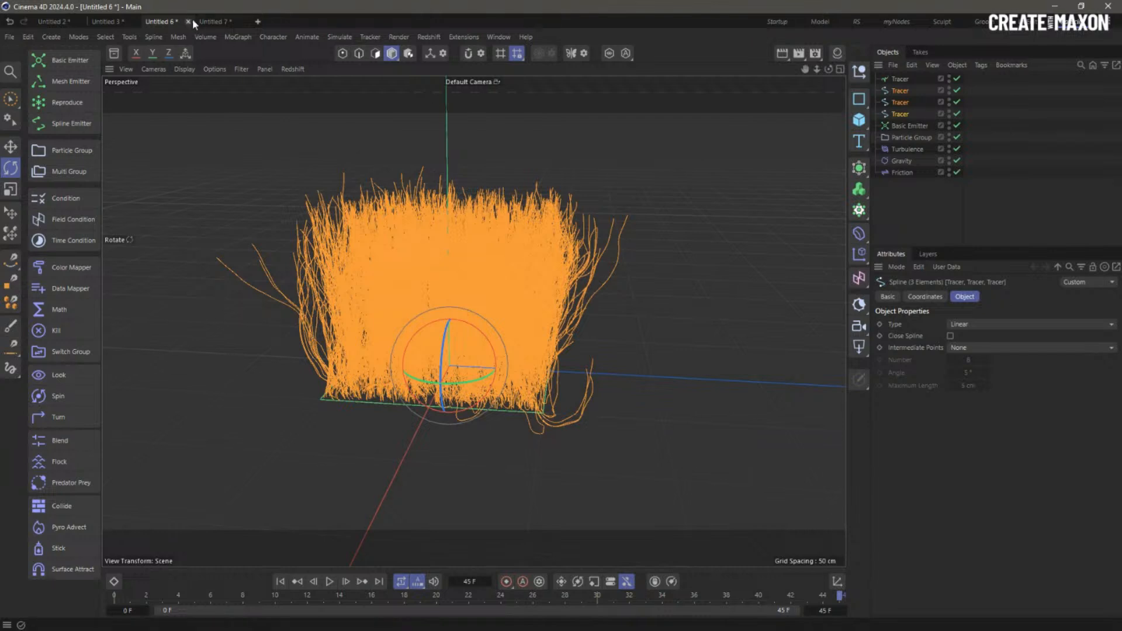
left_click(215, 22)
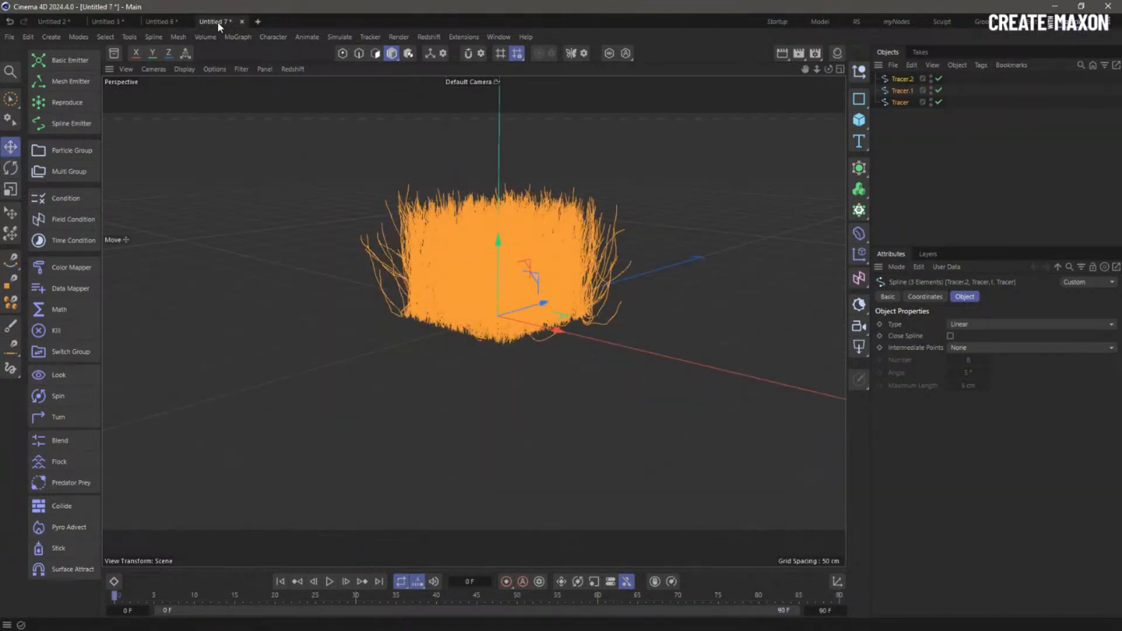
- Add a Cloner and parent the three Tracer splines under it
right_click(913, 139)
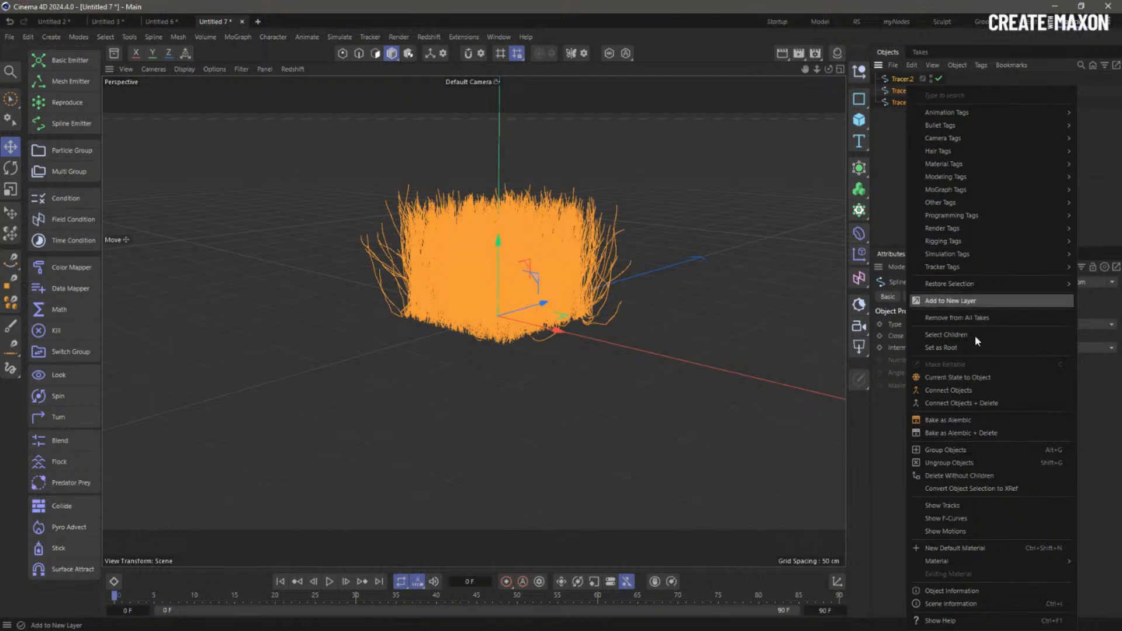
left_click(885, 170)
left_click(860, 211)
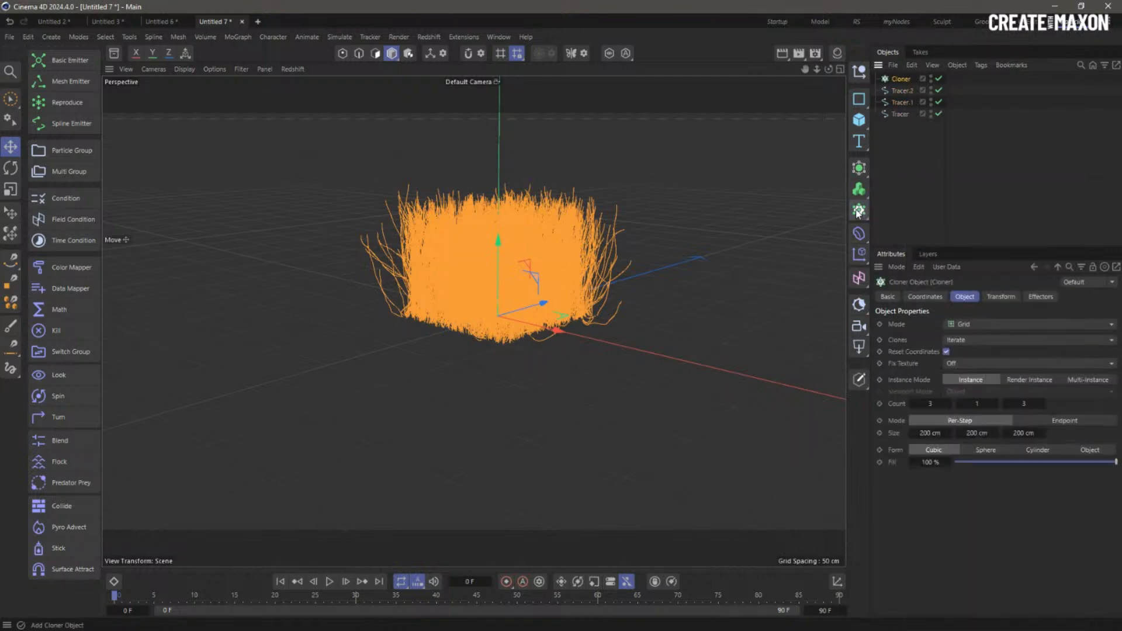
left_click(902, 90)
left_click(900, 113, "shift")
left_click_drag(905, 105, 902, 82)
left_click(902, 79)
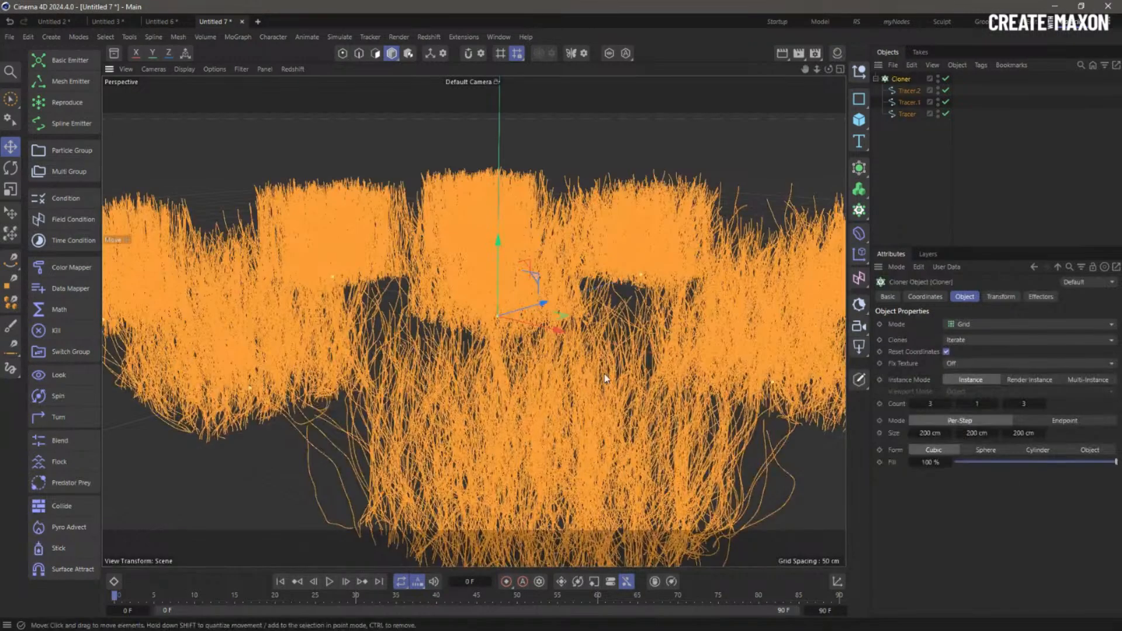
- Add a Random effector with position off and rotation H set to 360°
scroll(592, 345, "up", 5)
scroll(592, 345, "down", 8)
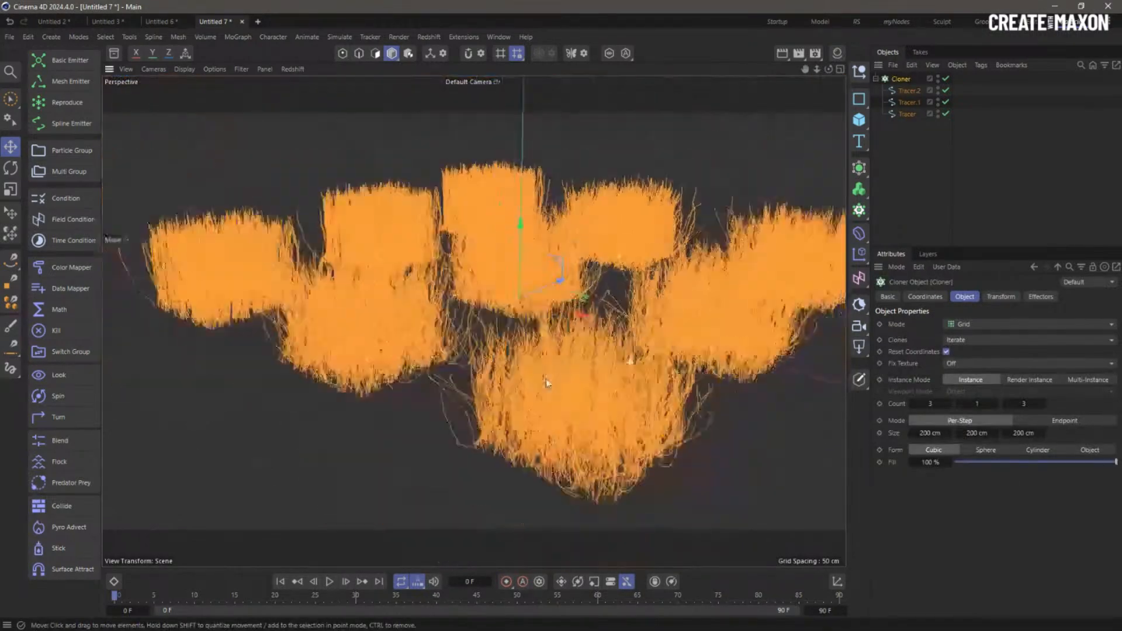
left_click(238, 37)
mouse_move(275, 59)
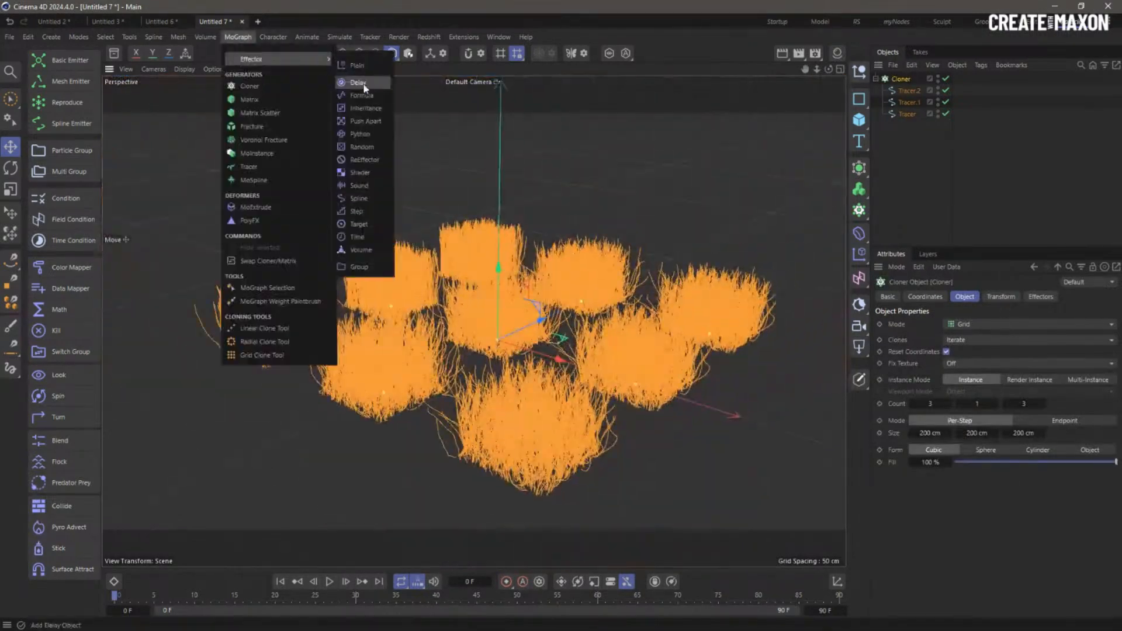
left_click(362, 146)
left_click(1005, 297)
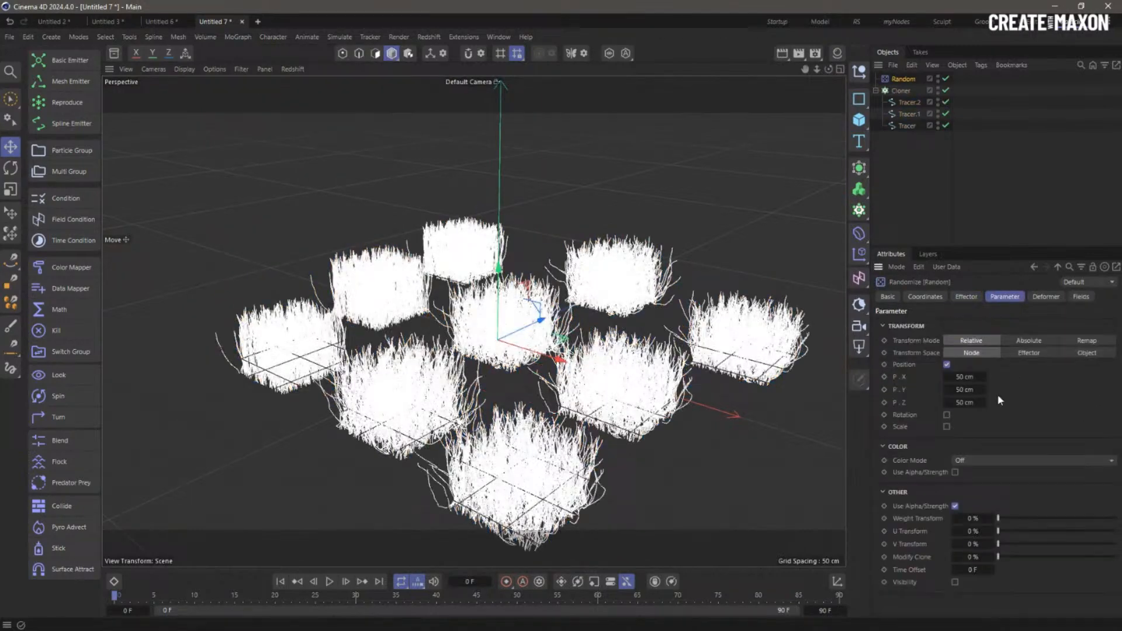
left_click(947, 364)
left_click(947, 376)
double_click(966, 389)
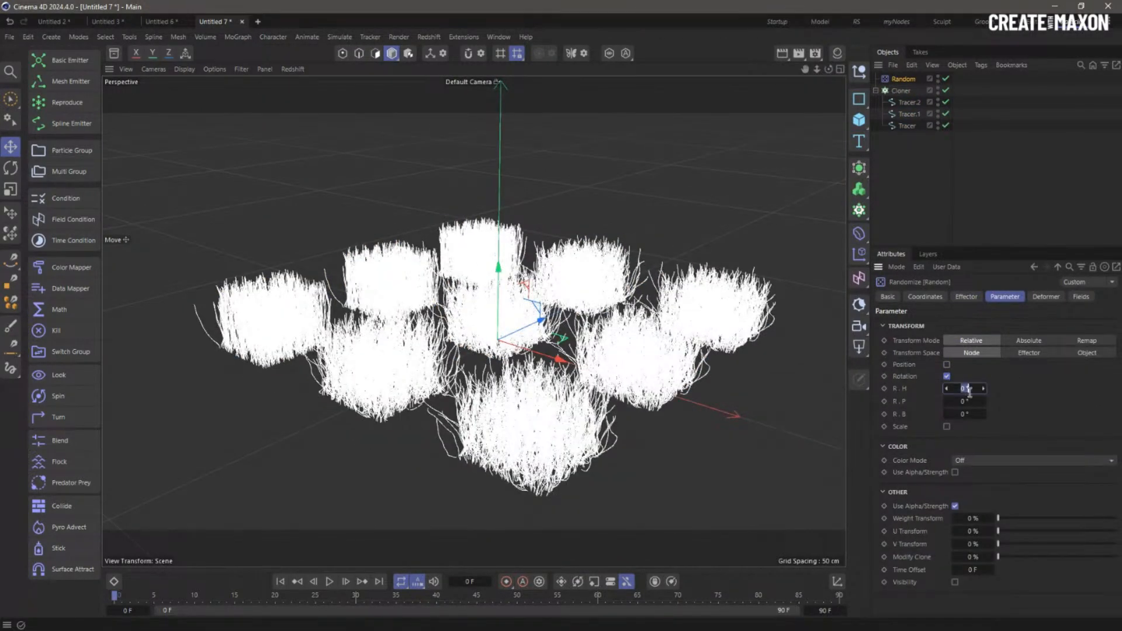
type("360")
key("Return")
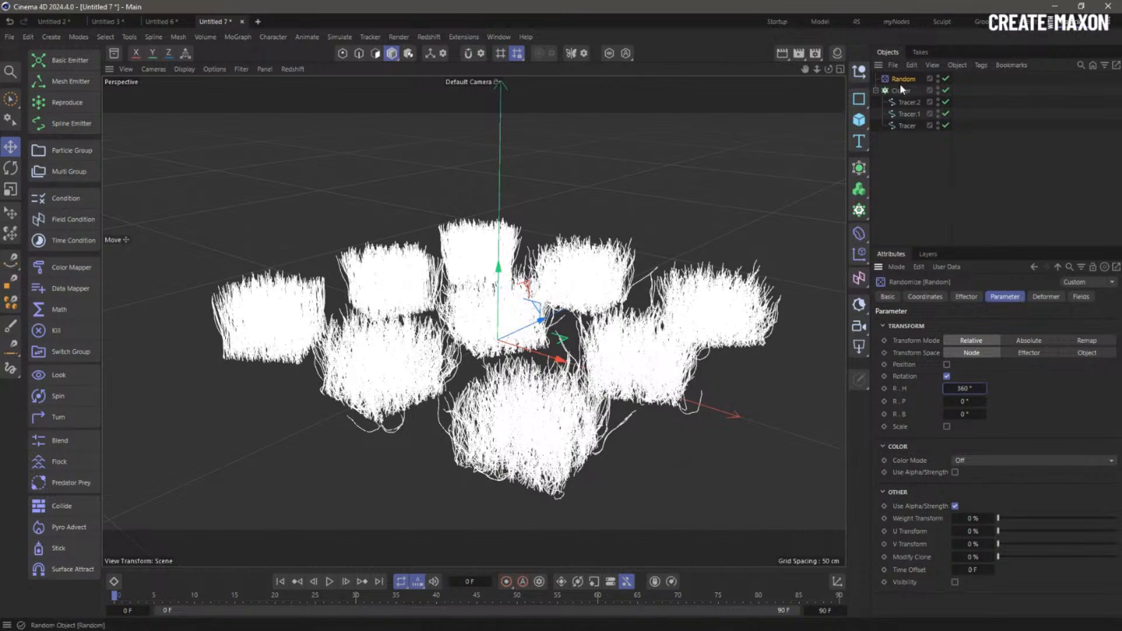
- Set the Cloner to Multi-Instance with size 69 × 67 cm and count 36 × 38
left_click(901, 91)
left_click_drag(936, 433, 898, 433)
left_click_drag(1003, 433, 973, 433)
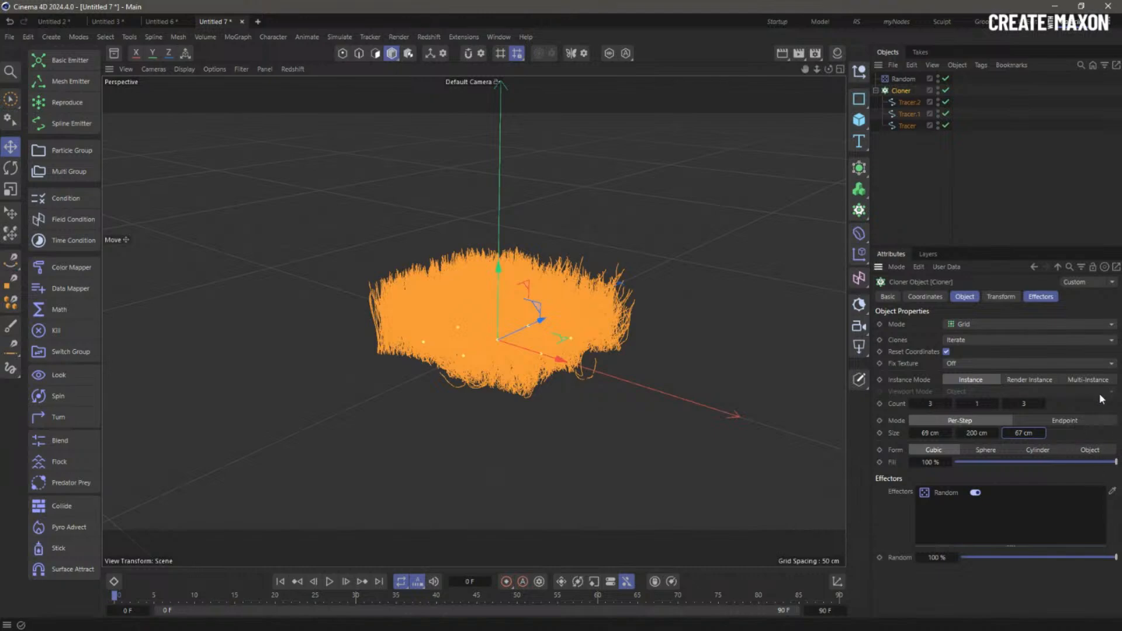
left_click(1076, 380)
left_click_drag(930, 405, 1048, 403)
left_click(955, 170)
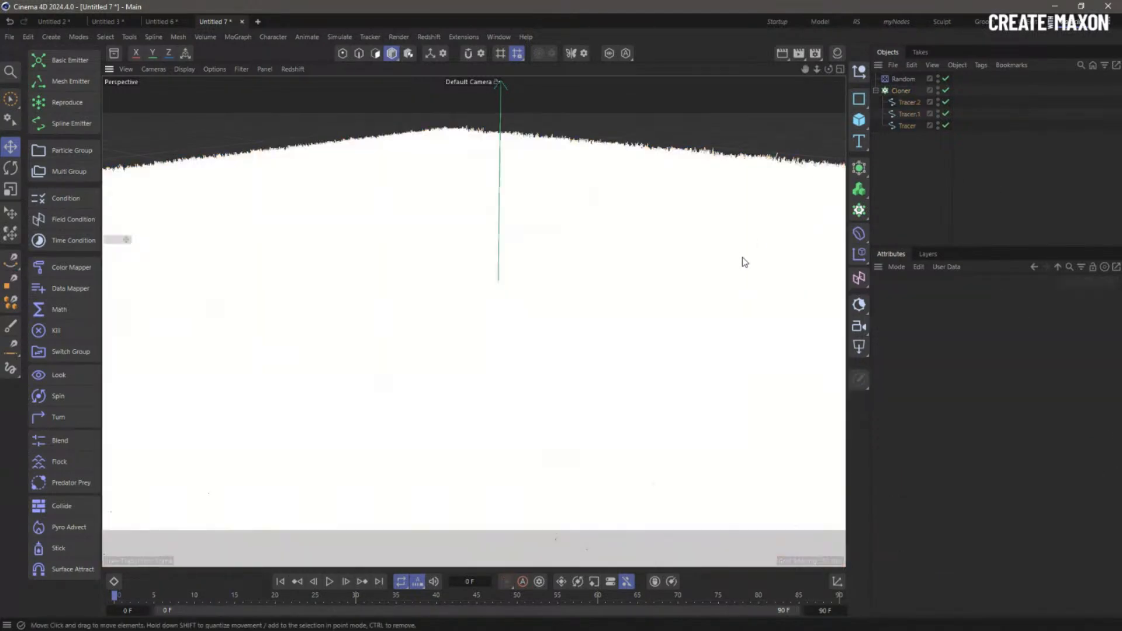
mouse_move(742, 258)
left_mouse_down("alt")
mouse_move(687, 297)
mouse_move(551, 321)
mouse_move(556, 231)
mouse_move(536, 345)
mouse_move(511, 339)
left_mouse_up("alt")
right_click_drag(511, 335, 542, 332, "alt")
middle_click_drag(542, 332, 563, 324, "alt")
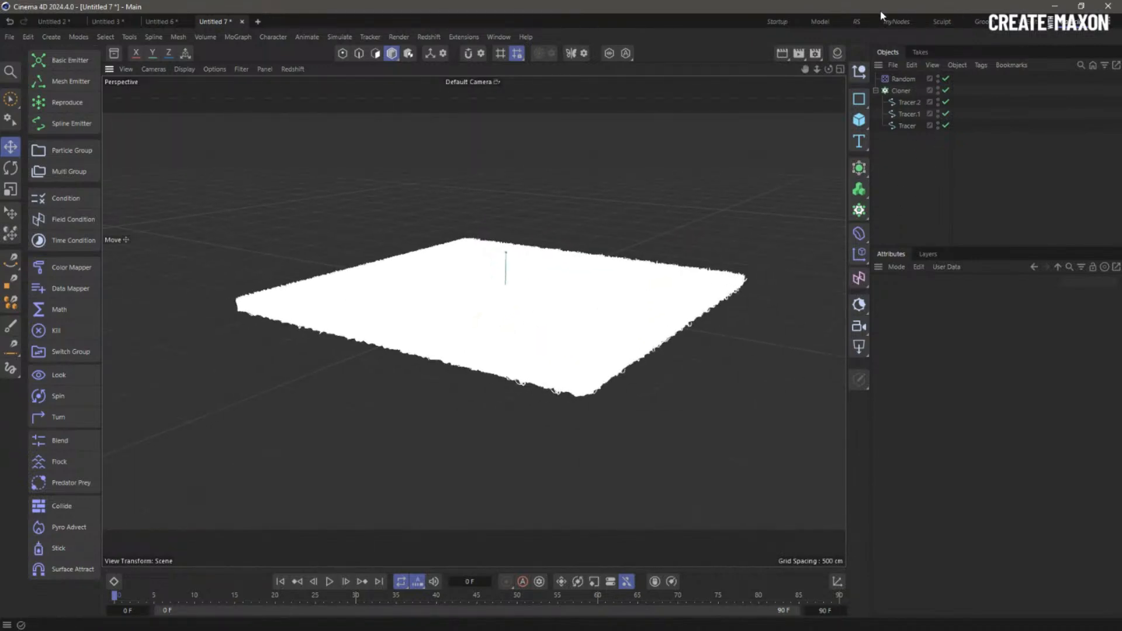
- In the RS layout, add the Concrete Blocks HDRI from an 'hdr' asset search as a dome light
left_click(858, 22)
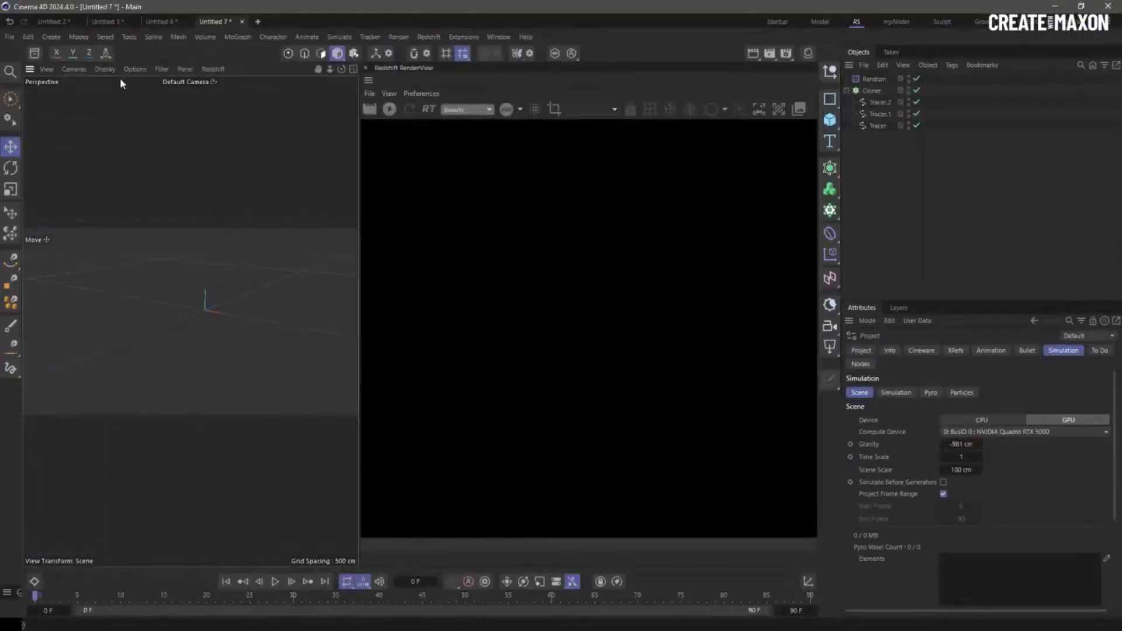
left_click(35, 54)
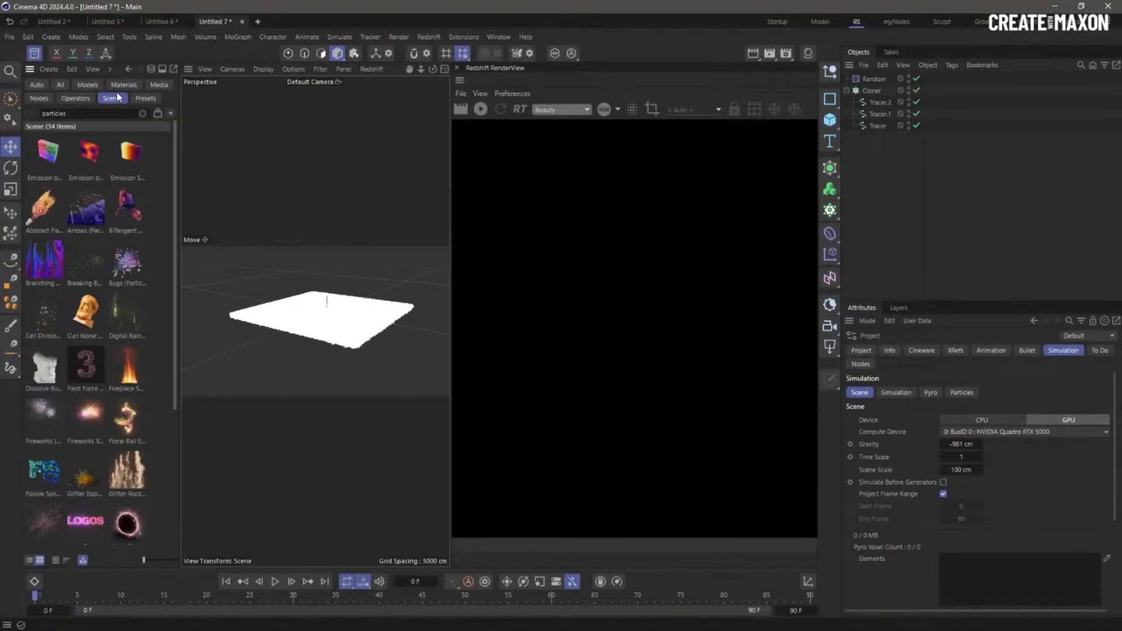
left_click(165, 87)
left_click_drag(94, 114, 25, 99)
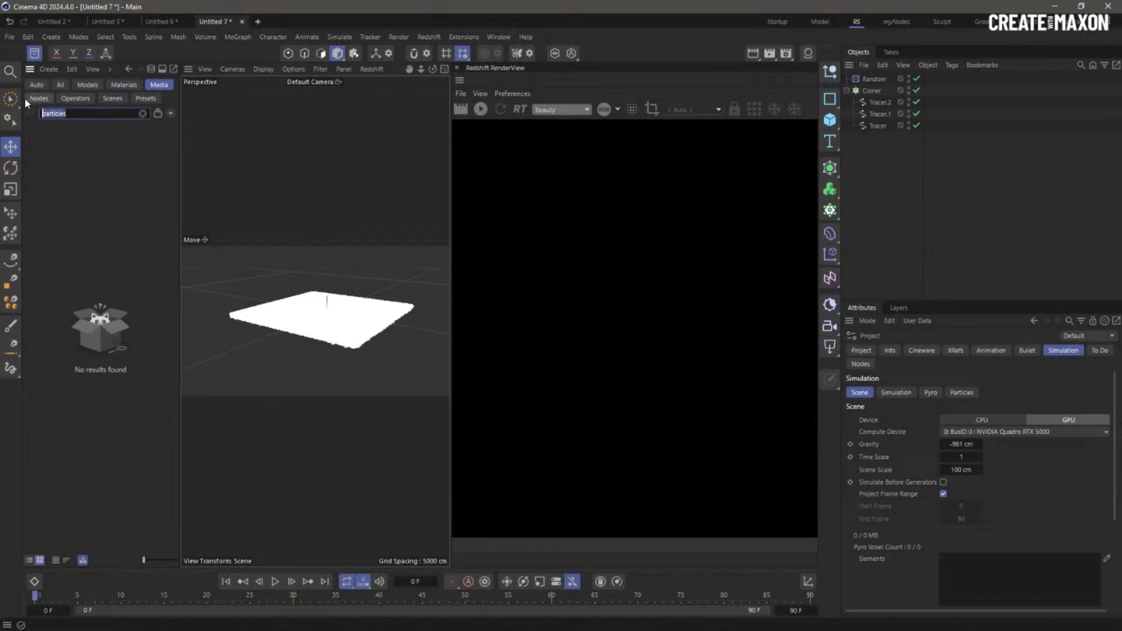
type("hdr")
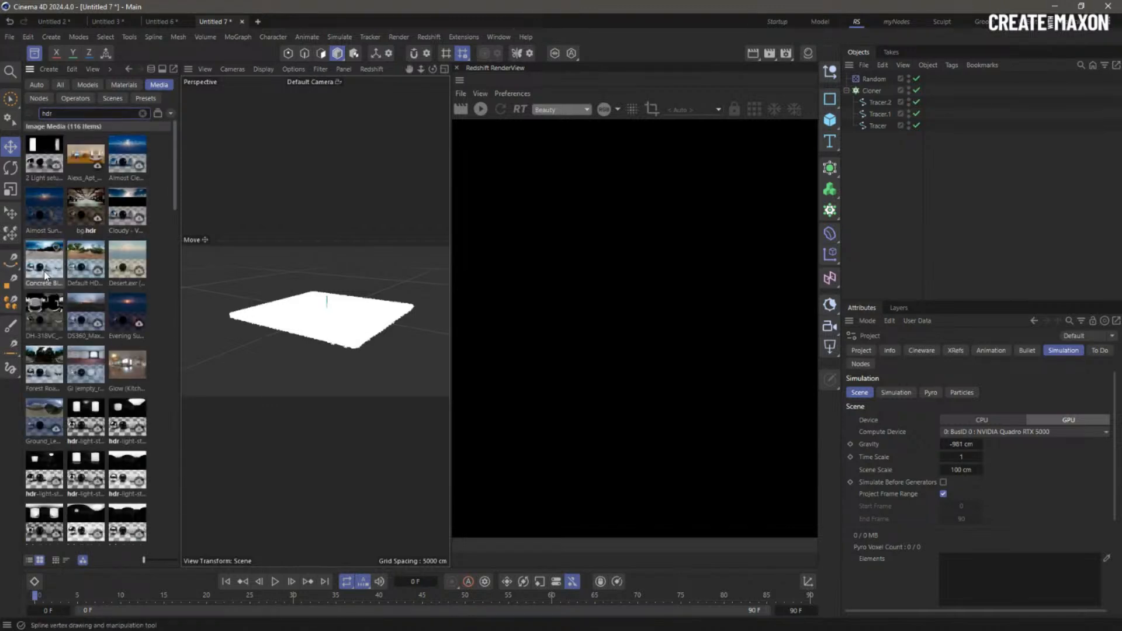
left_click(52, 289)
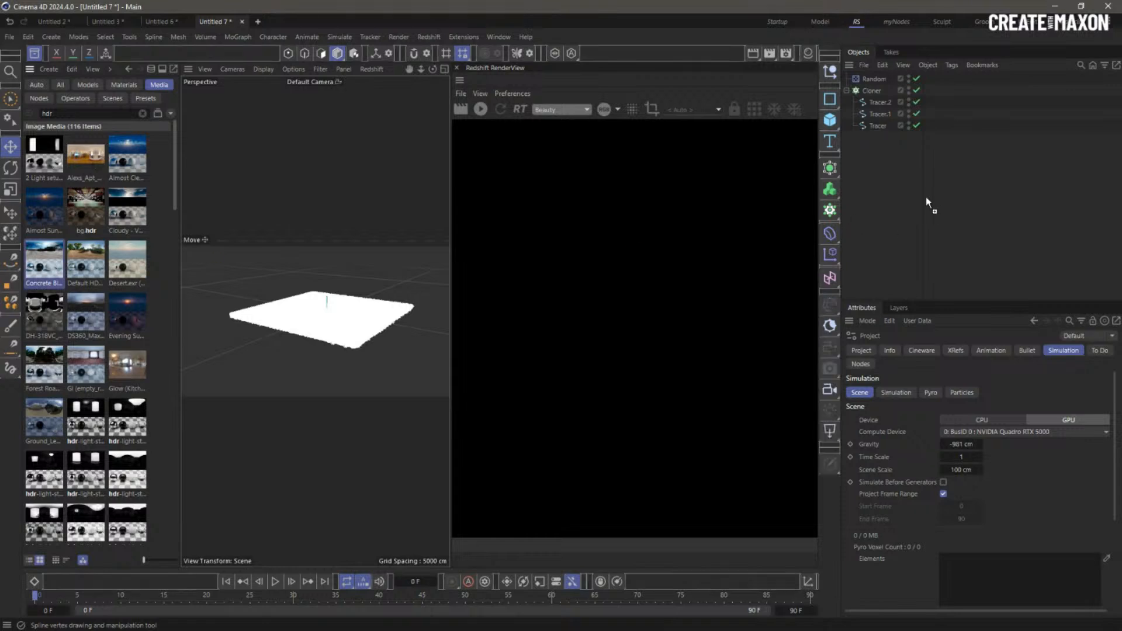
left_click(34, 56)
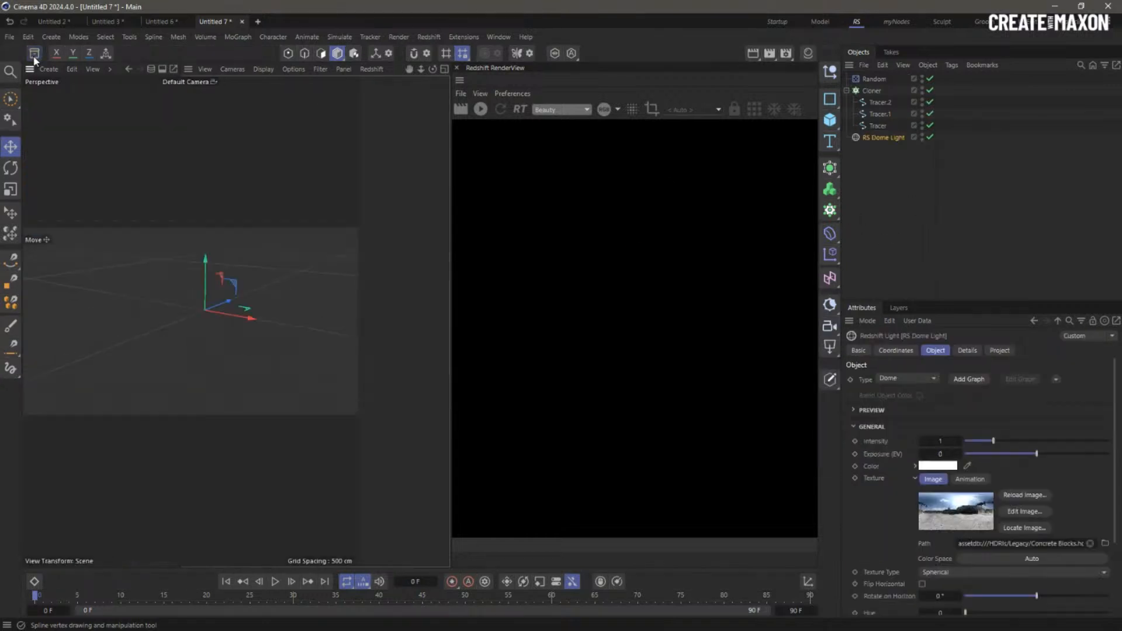
- Select the RS Dome Light and start the interactive Redshift render
left_click(922, 178)
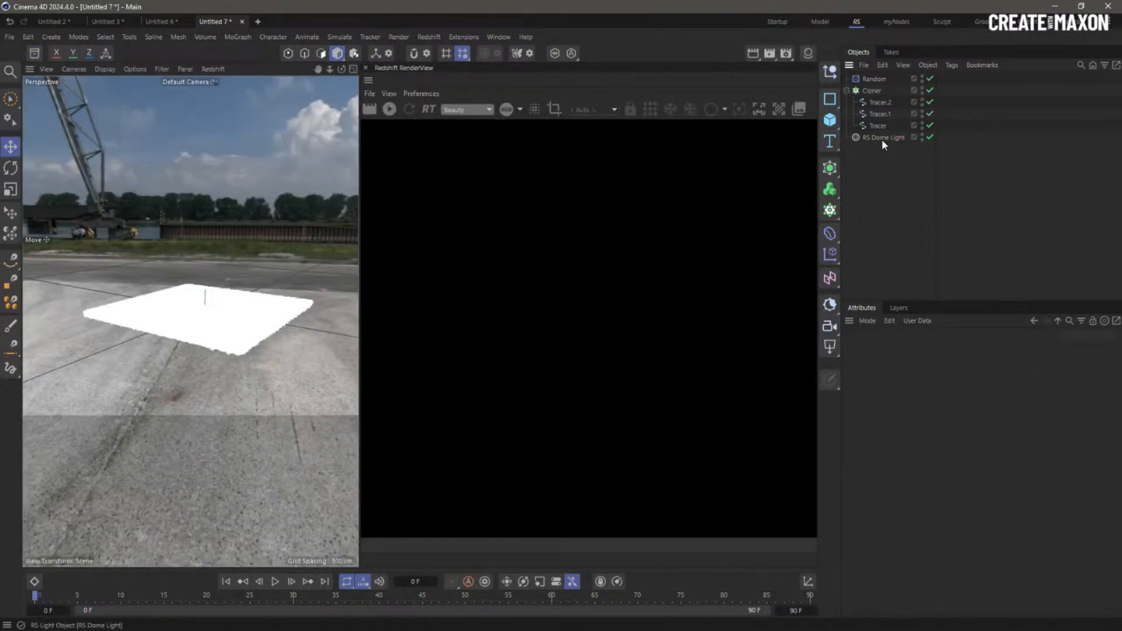
left_click(884, 141)
left_click(389, 109)
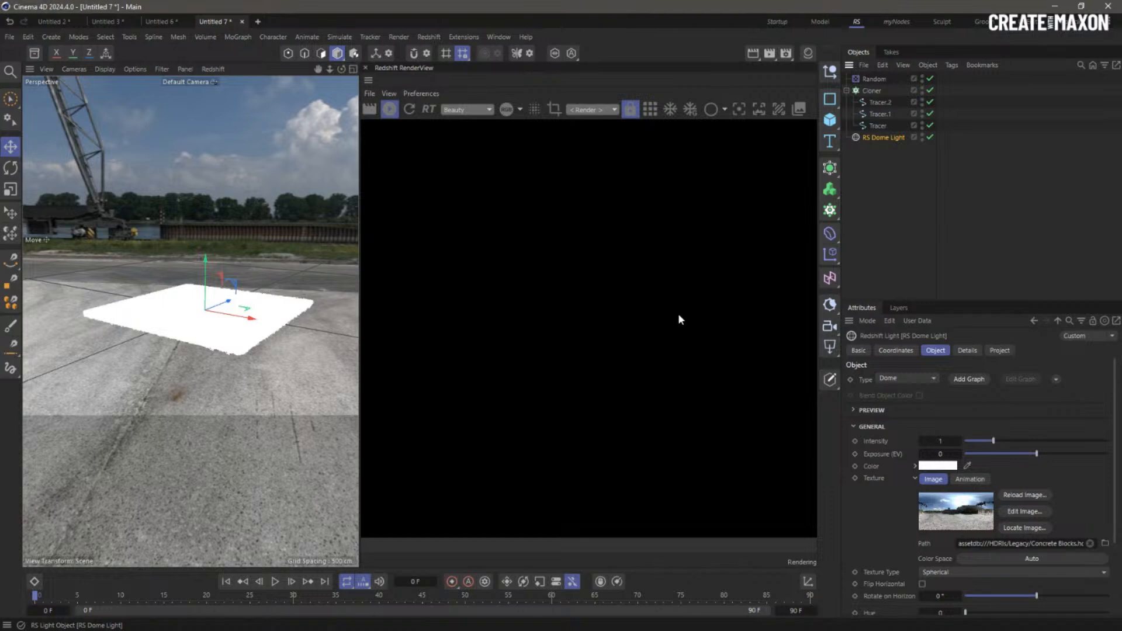
- Add a Redshift Object tag to the Cloner
left_click(871, 91)
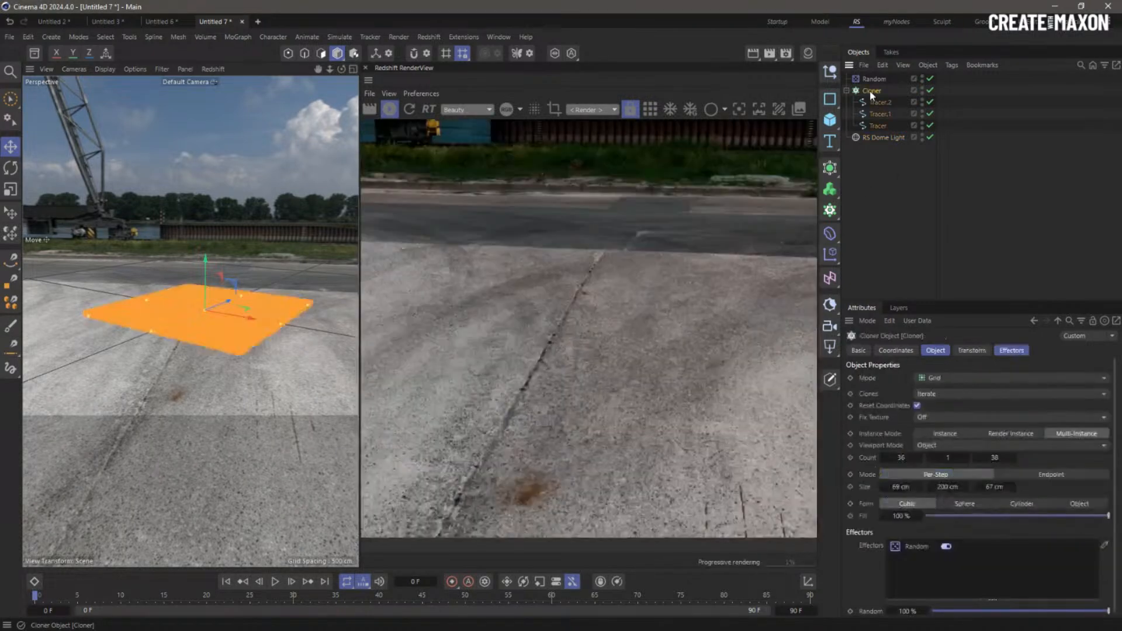
right_click(869, 90)
mouse_move(1031, 230)
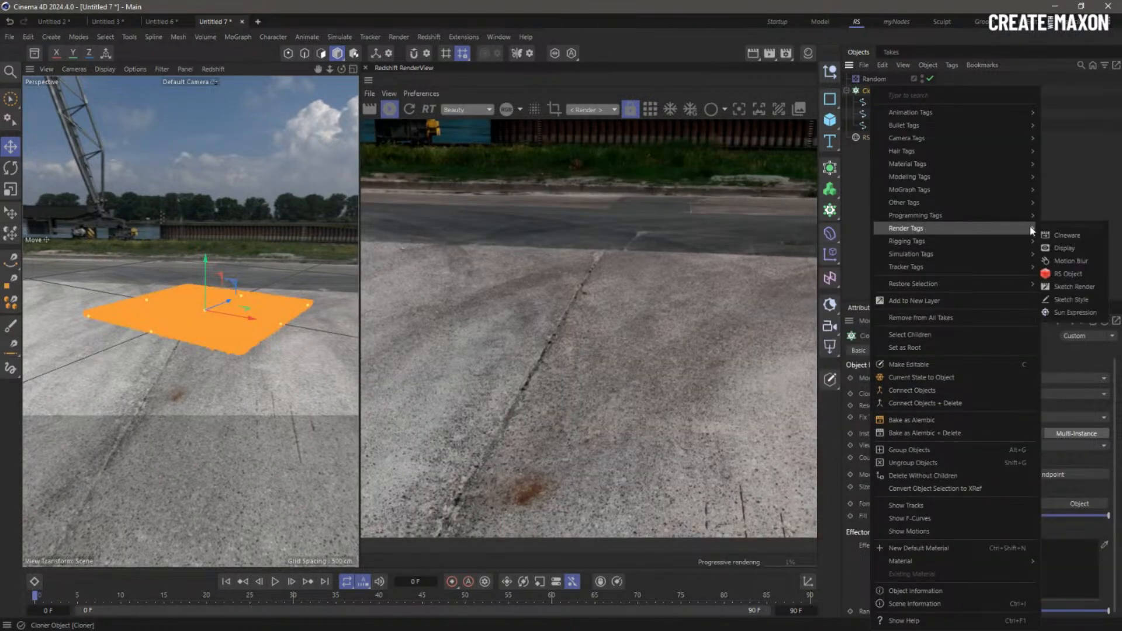
left_click(1068, 273)
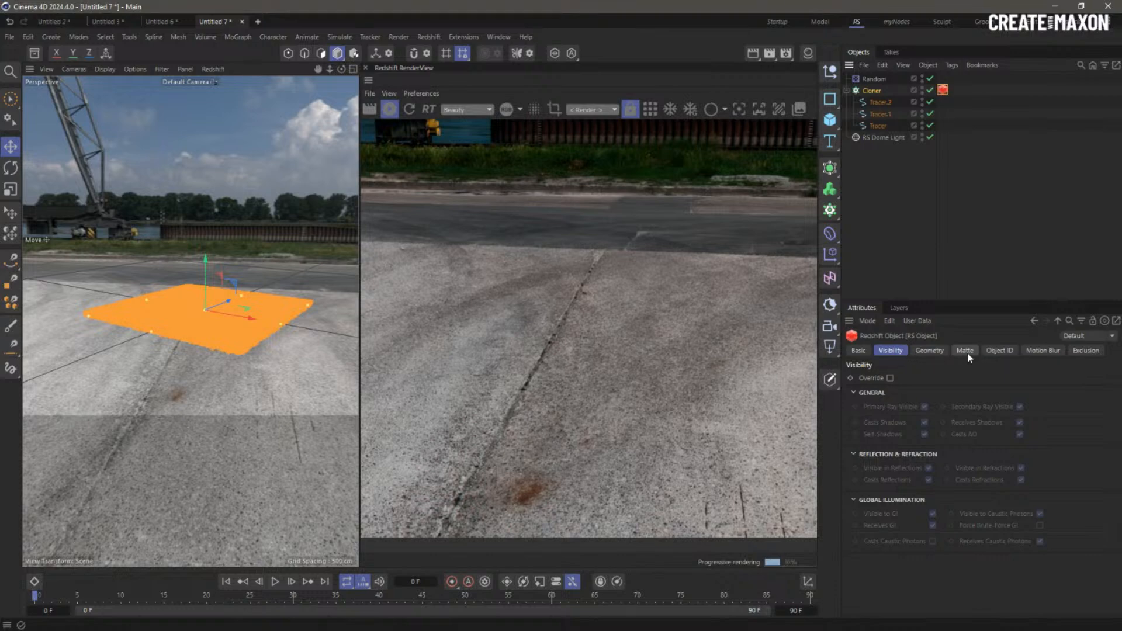
- Wrap the Cloner in a Connect object and move the Redshift tag onto Connect
left_click(872, 90)
left_click(831, 168)
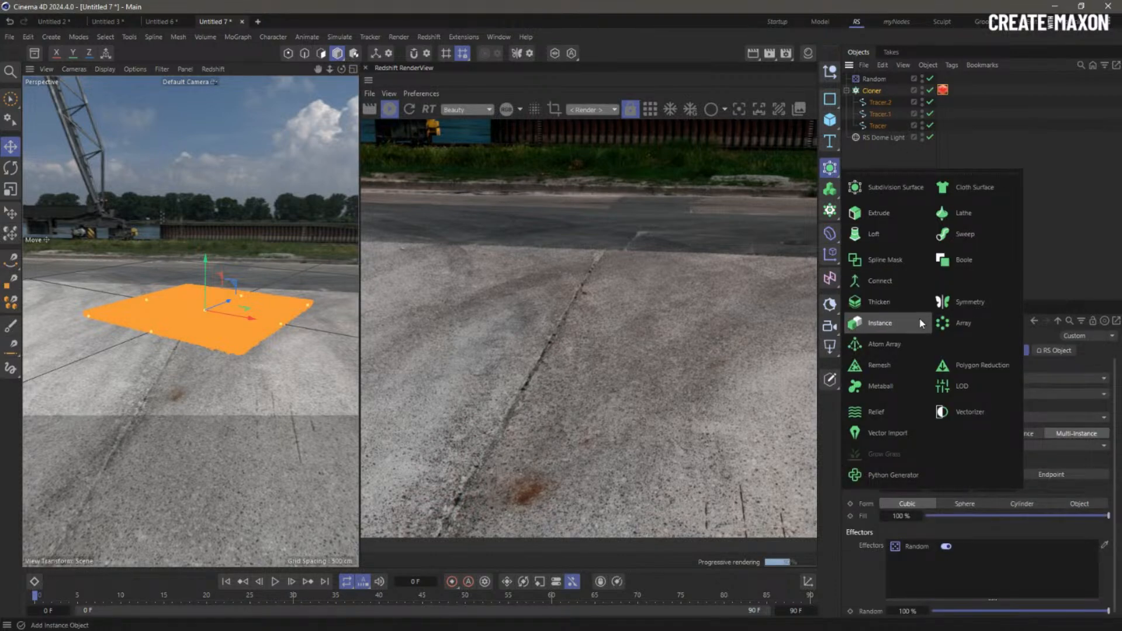
left_click(880, 281, "alt")
left_click_drag(942, 101, 947, 92)
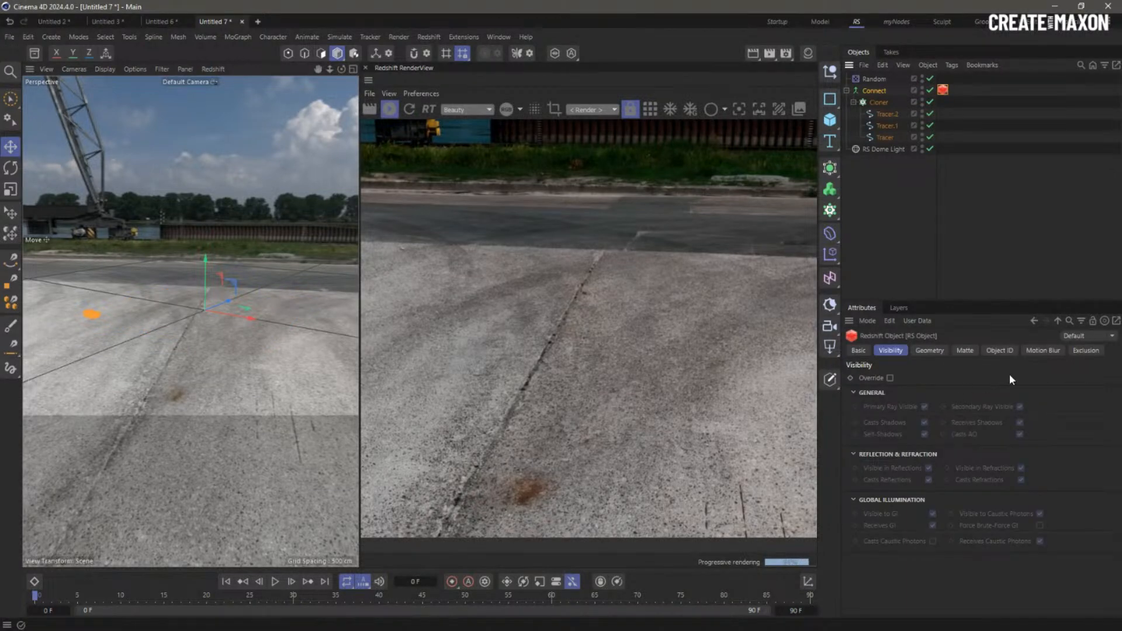
- Set the Connect tag's Curve Mode to Hair Strands and the Cloner's Instance Mode to Instance
left_click(900, 209)
left_click(943, 90)
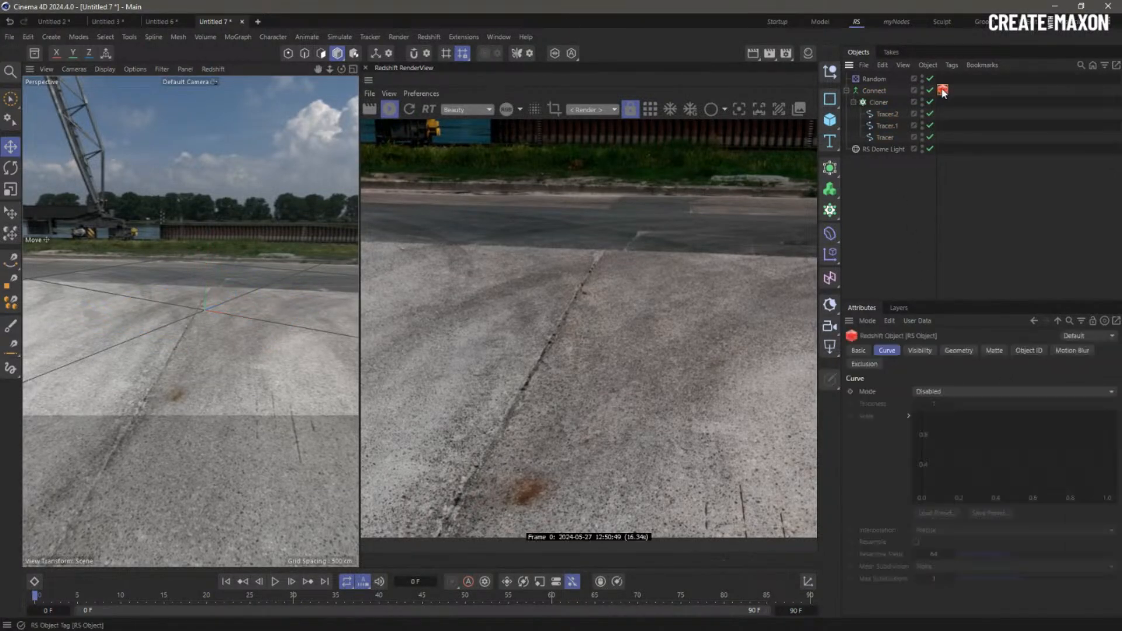
left_click(873, 94)
left_click(881, 102)
left_click(881, 91)
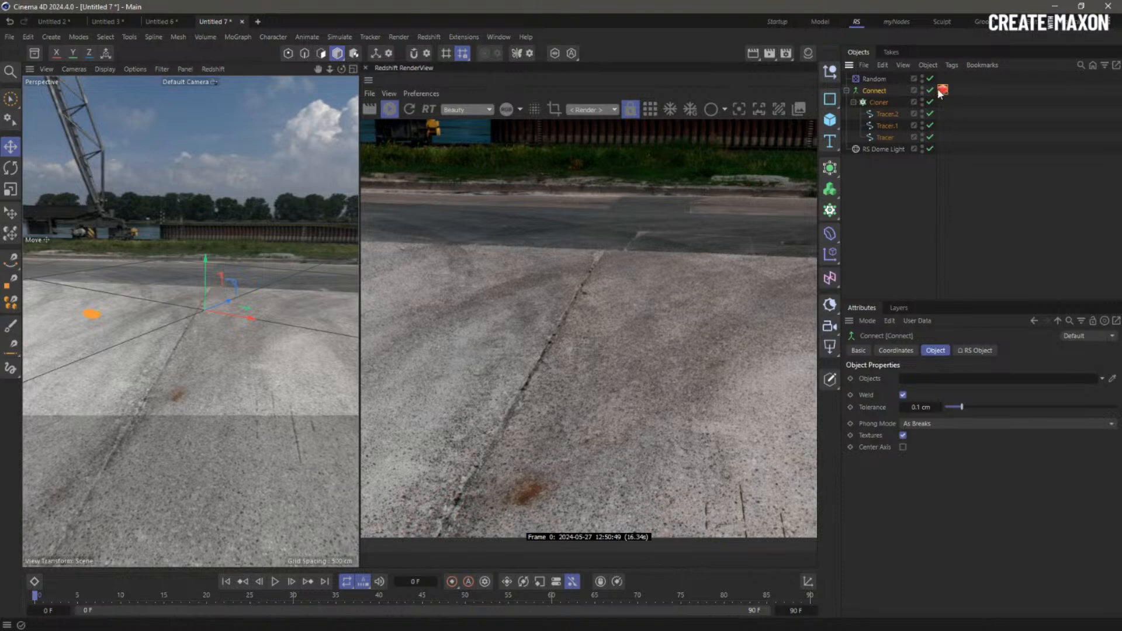
left_click(945, 90)
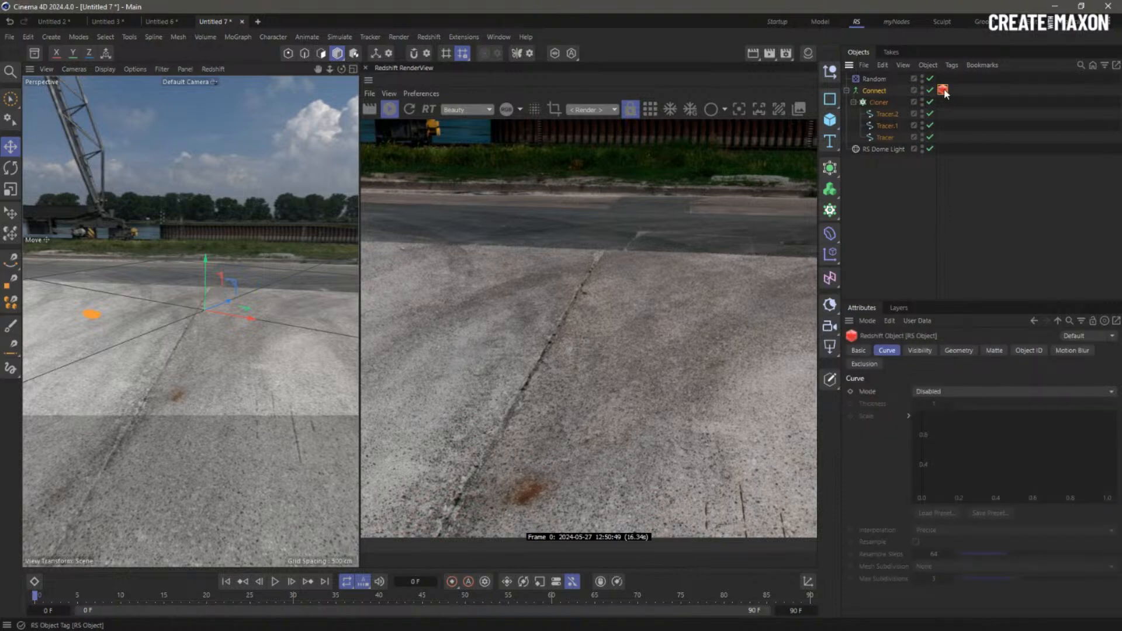
left_click(927, 391)
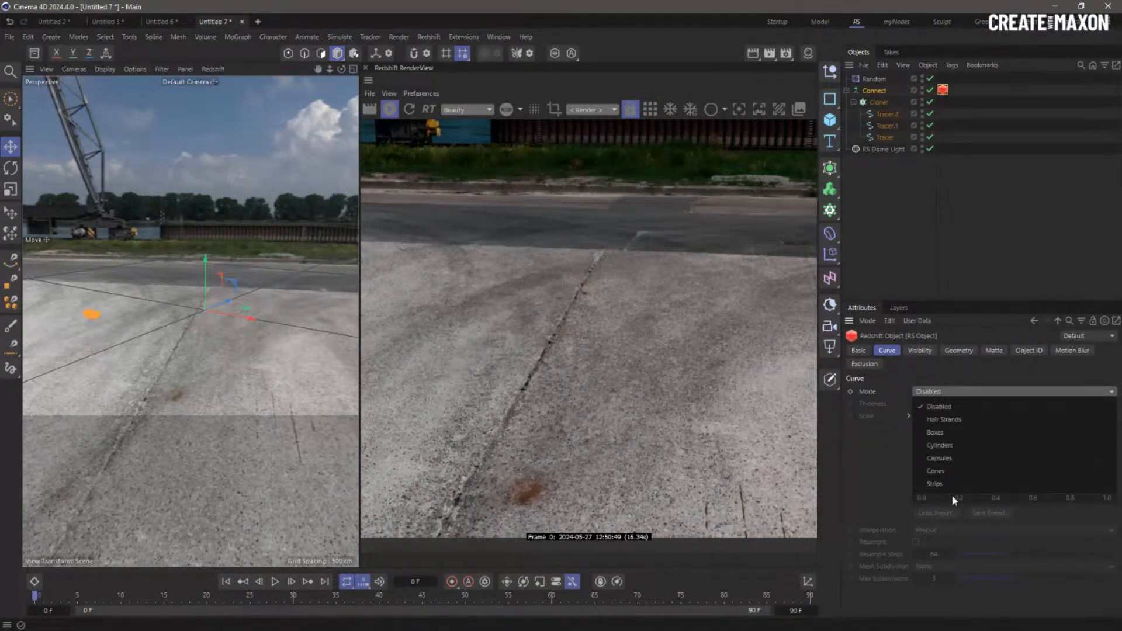
left_click(982, 420)
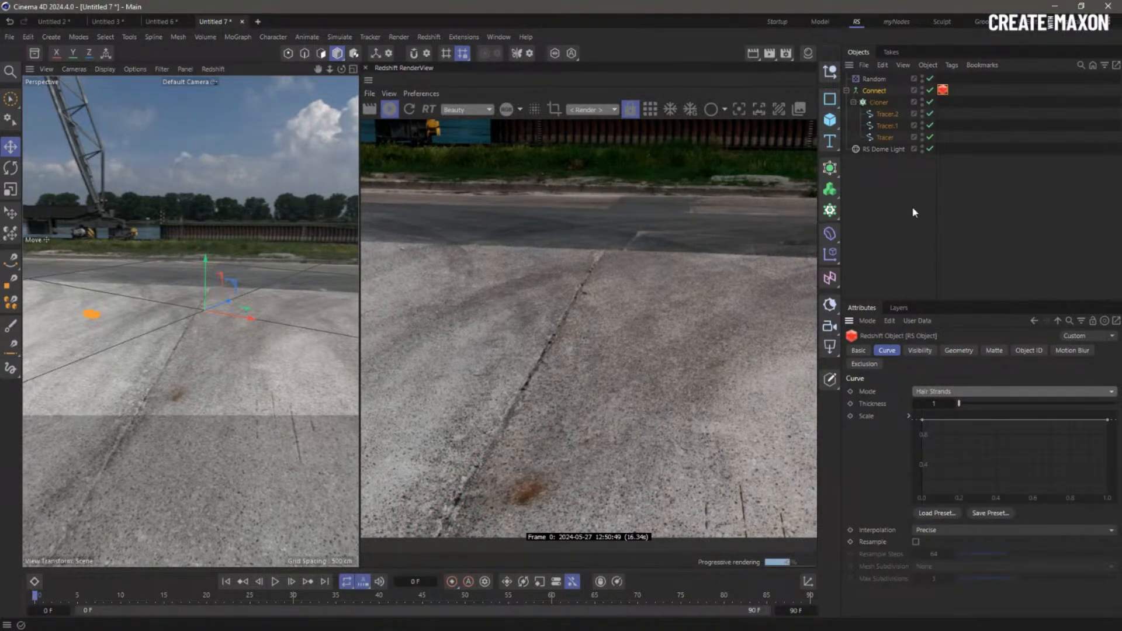
left_click(877, 102)
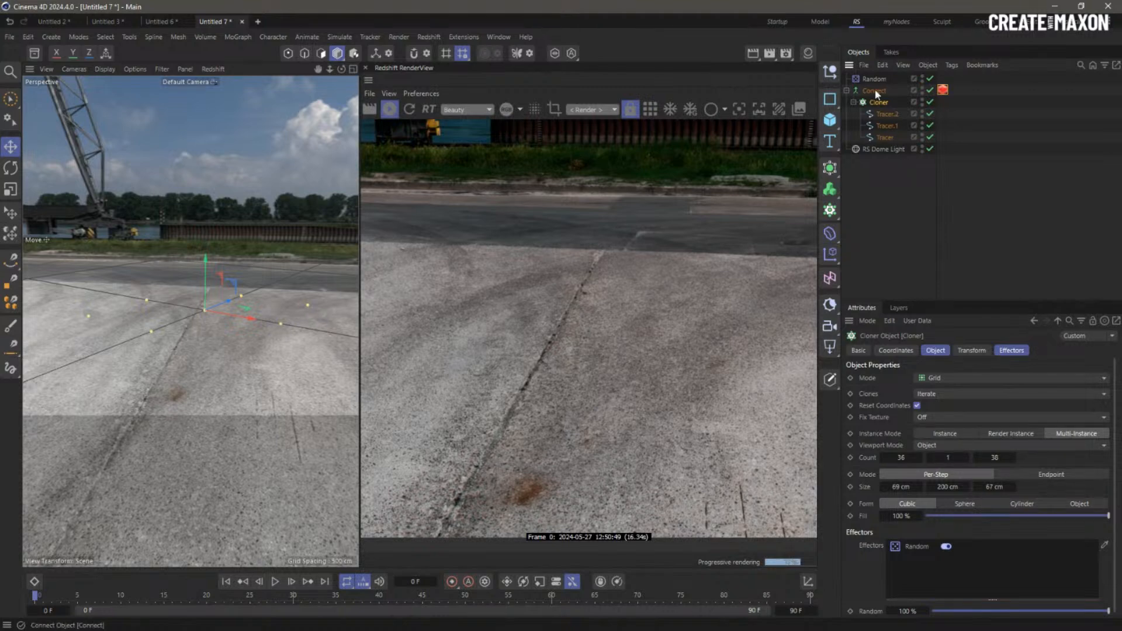
left_click(958, 433)
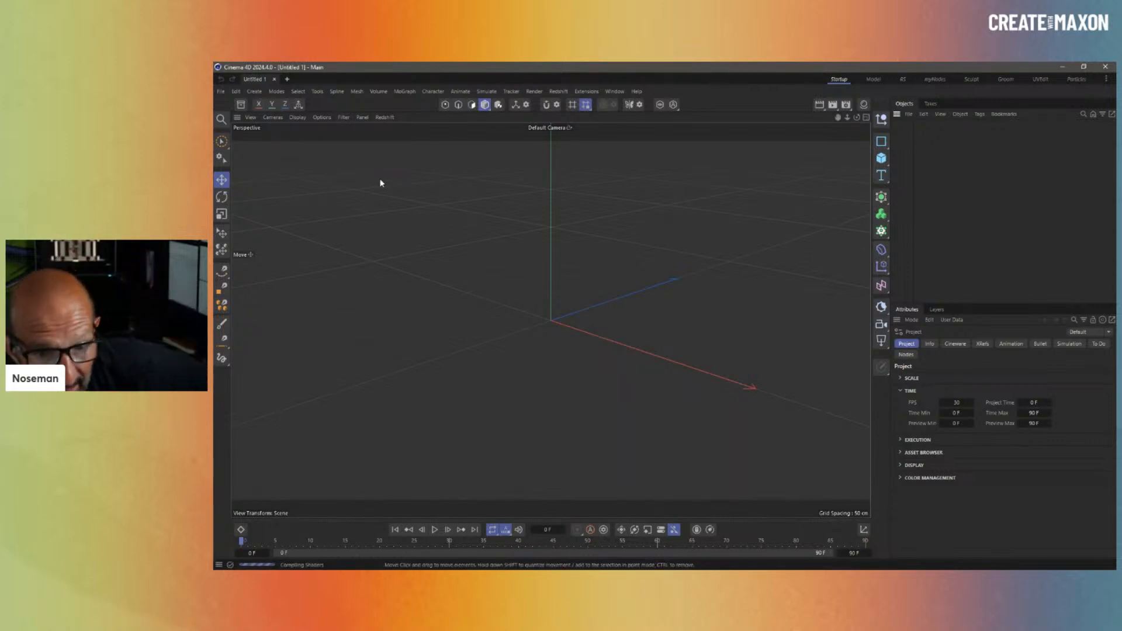
- In the Particles layout, add a Basic Emitter rotated to about 73.7°
left_click(1079, 79)
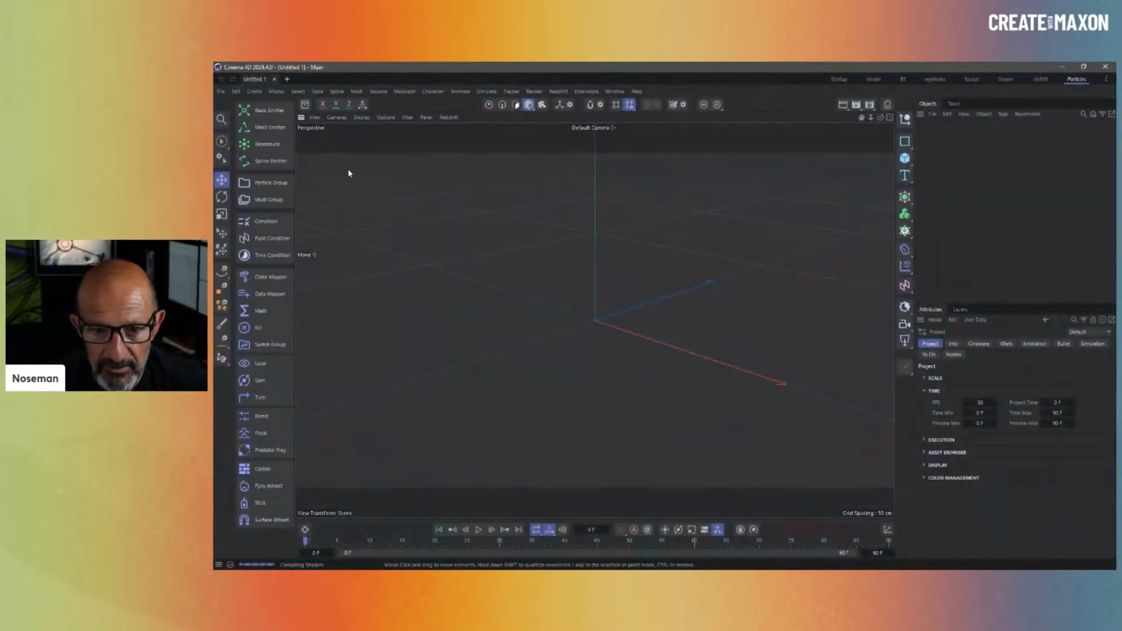
left_click(266, 110)
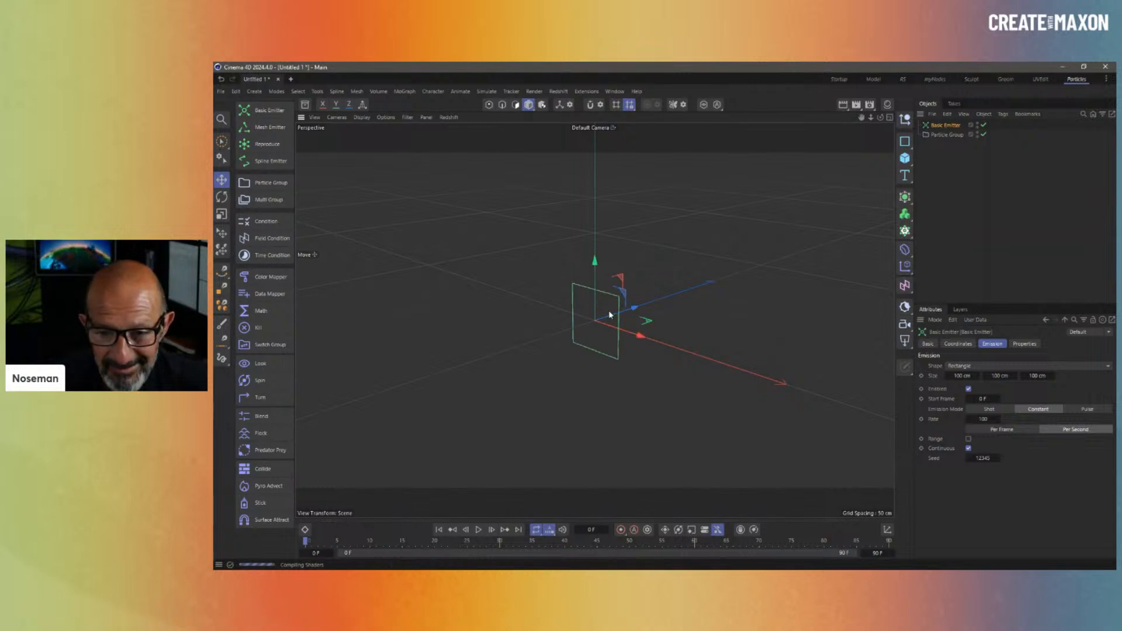
key("r")
left_click_drag(581, 297, 555, 366)
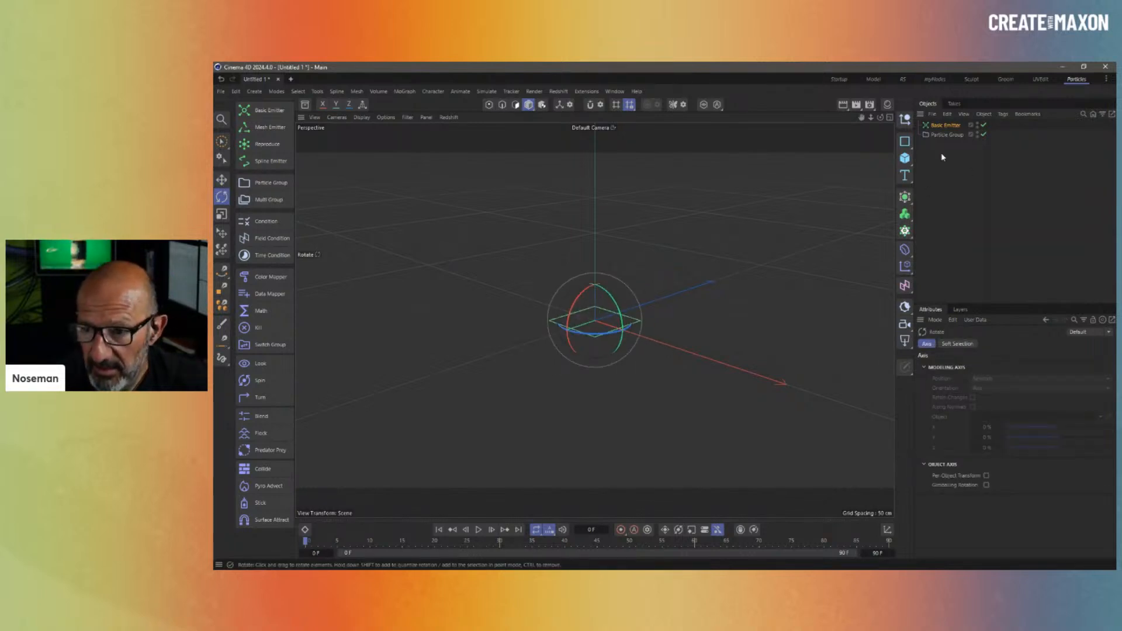
left_click(946, 125)
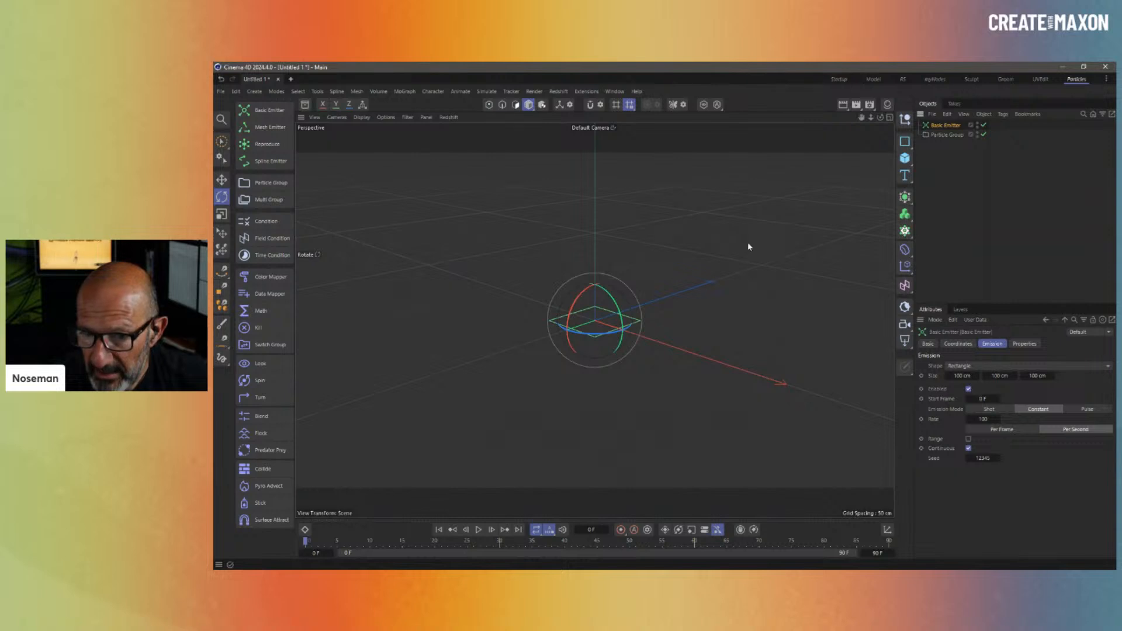
- Add a MoGraph Tracer and place it below the Particle Group
left_click(401, 92)
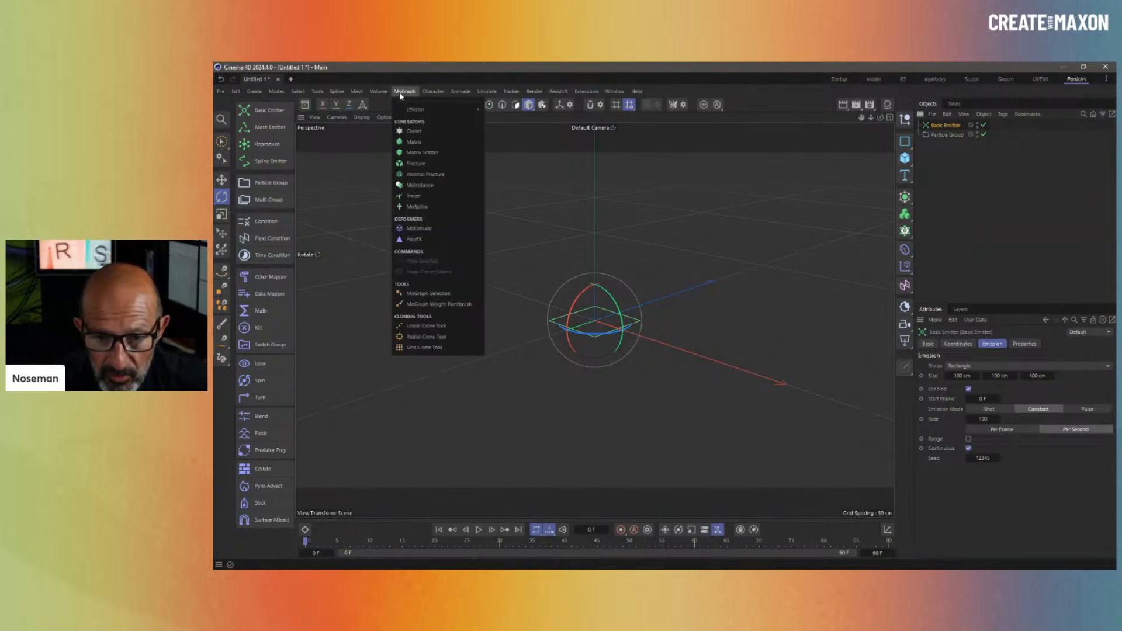
left_click(433, 196)
left_click(943, 145)
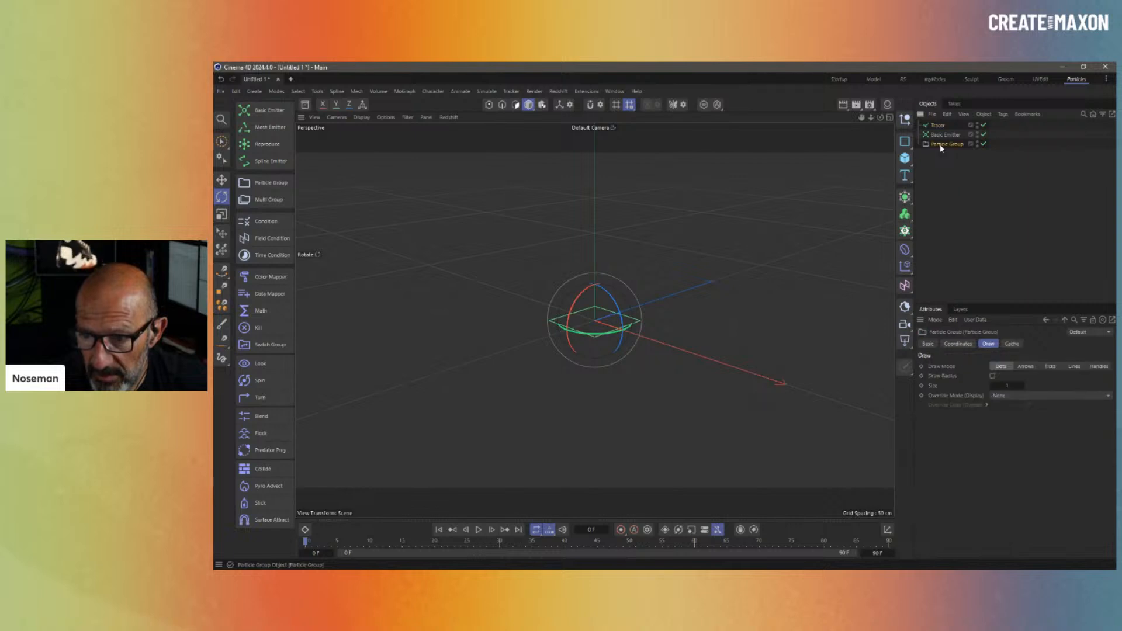
left_click(939, 126)
left_click_drag(939, 125, 988, 367)
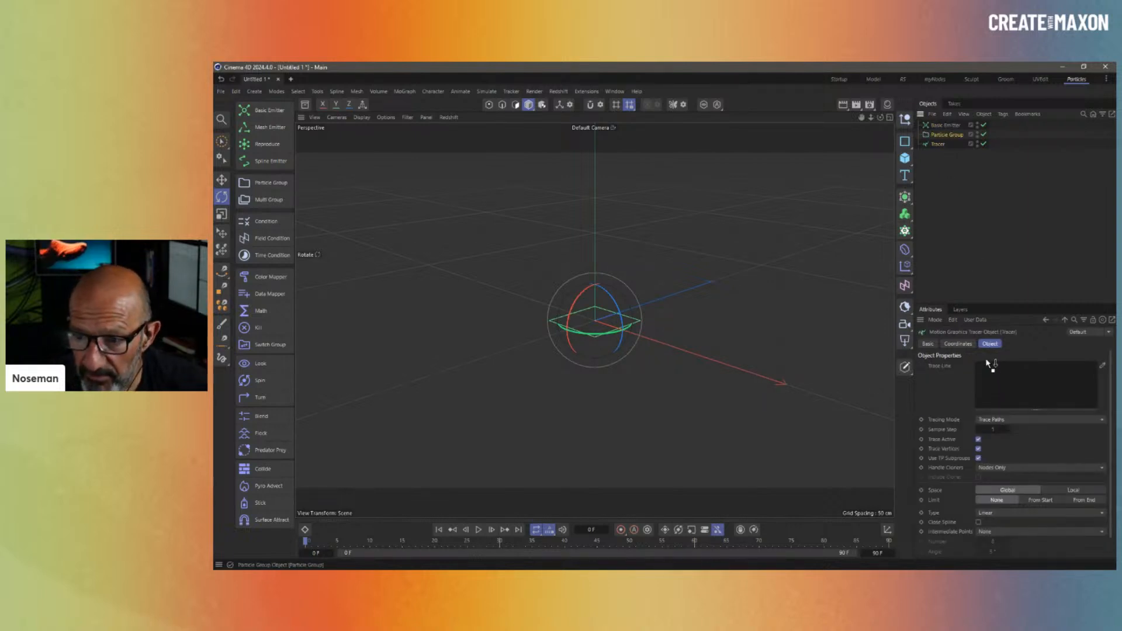
- Set the emitter's Emission Mode to Shot and the timeline end frame to 45
left_click(942, 125)
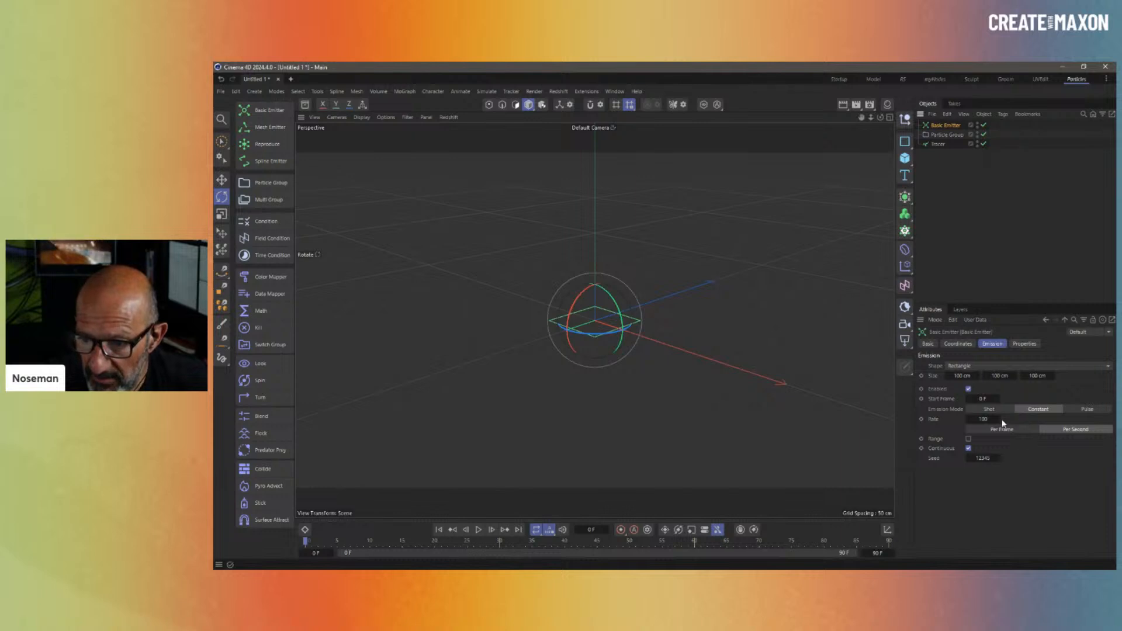
left_click(990, 409)
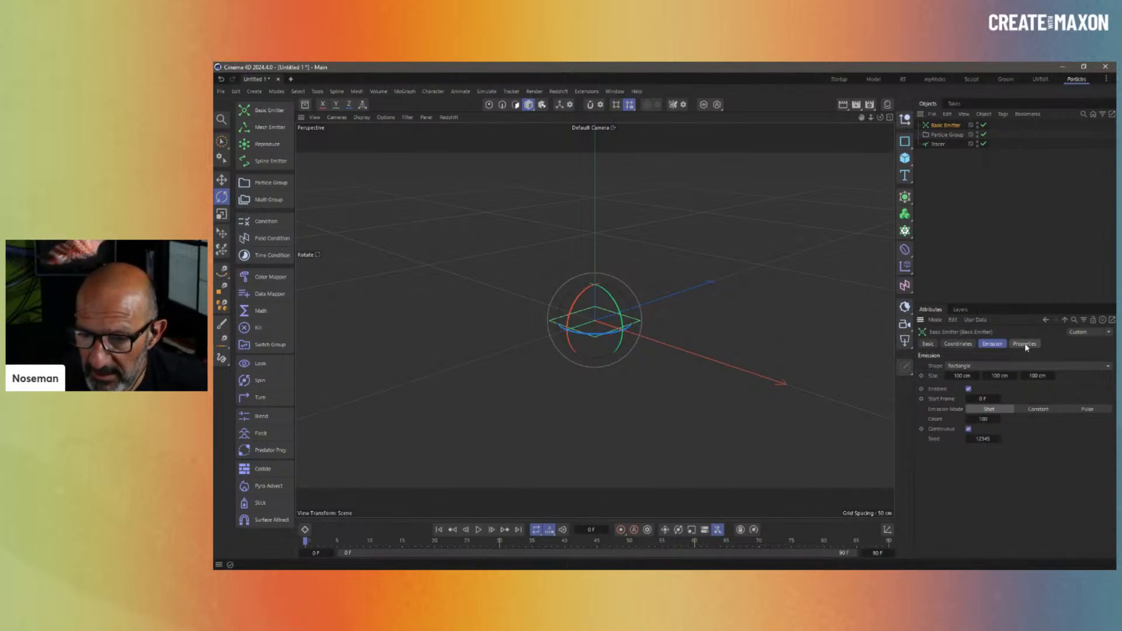
double_click(876, 553)
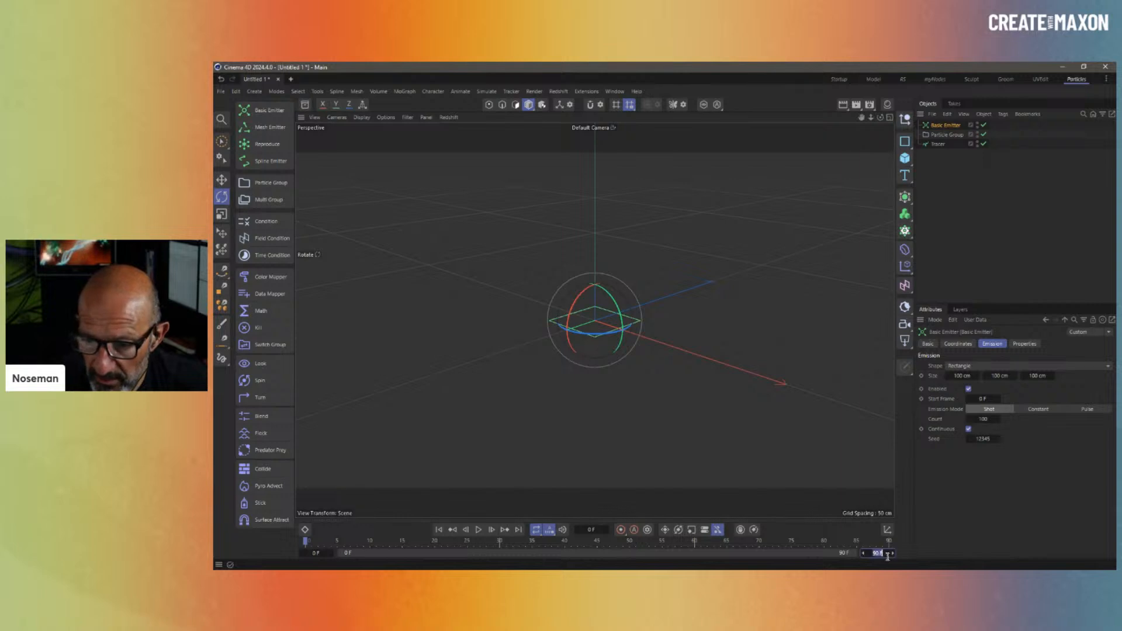
type("45")
key("Return")
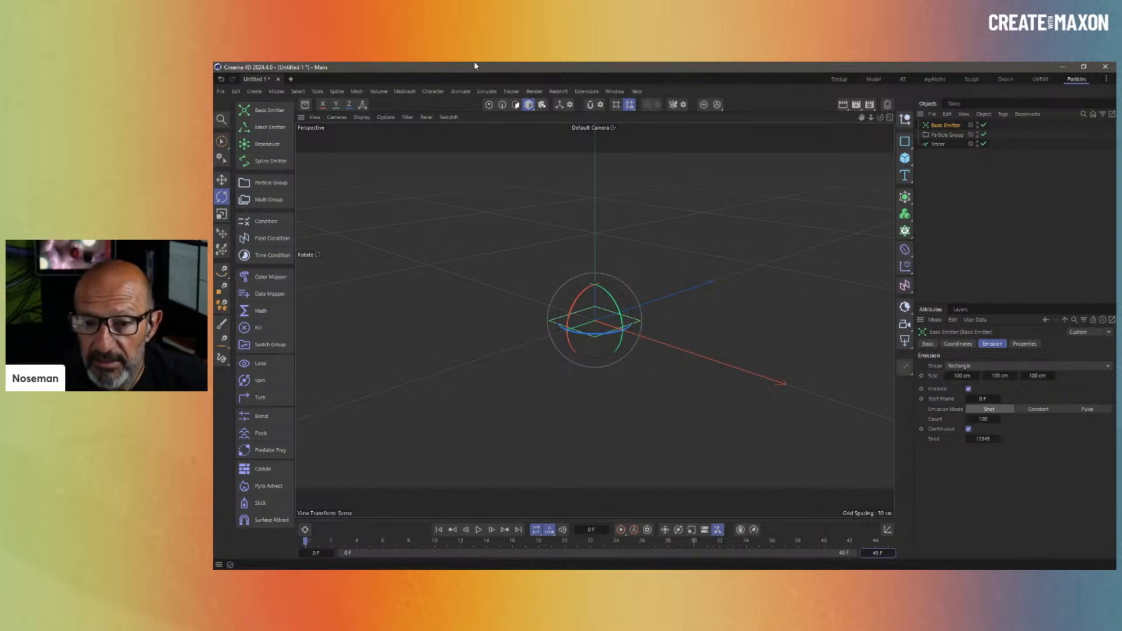
- Preview the traced paths to frame 25 and put the Tracer inside a new Volume Builder
left_click(455, 91)
left_click(591, 148)
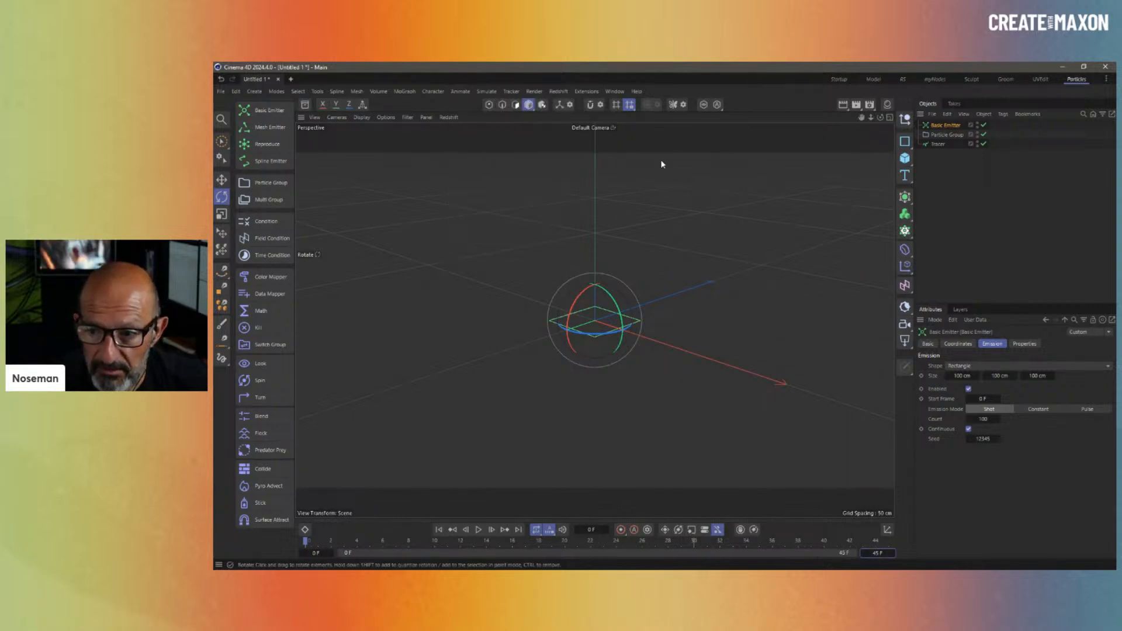
left_click(947, 176)
left_click(938, 144)
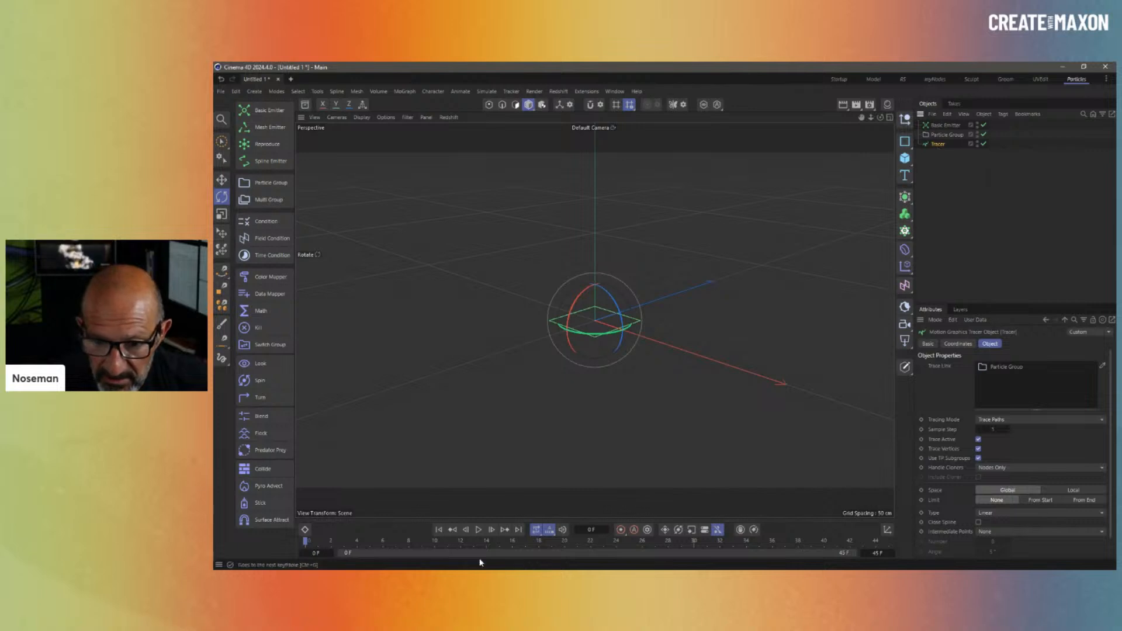
left_click(479, 531)
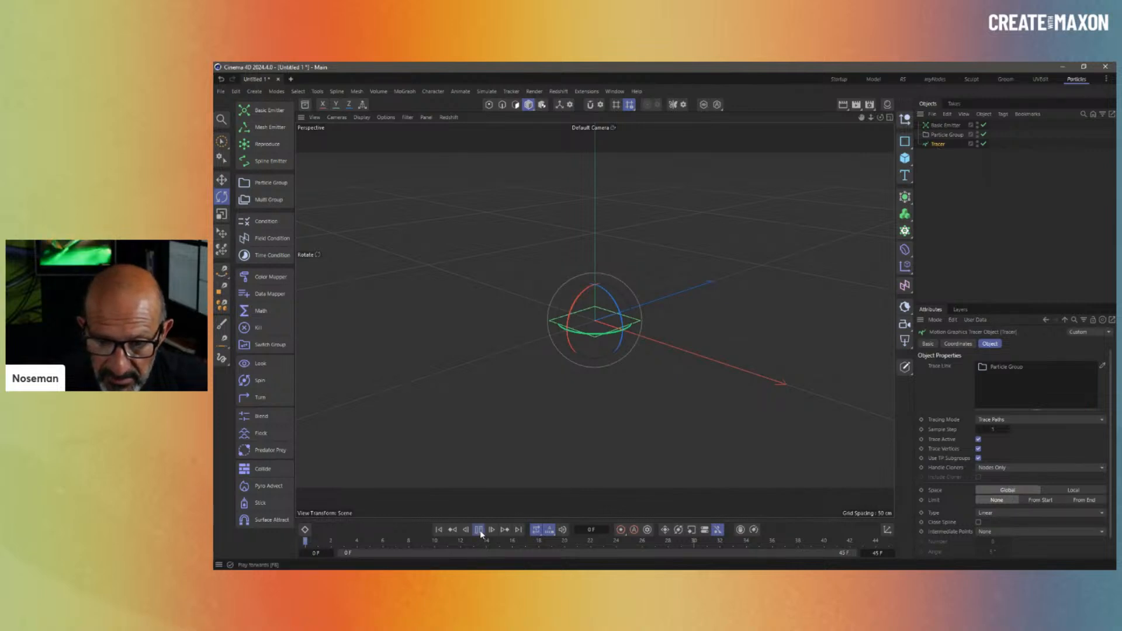
left_click(481, 533)
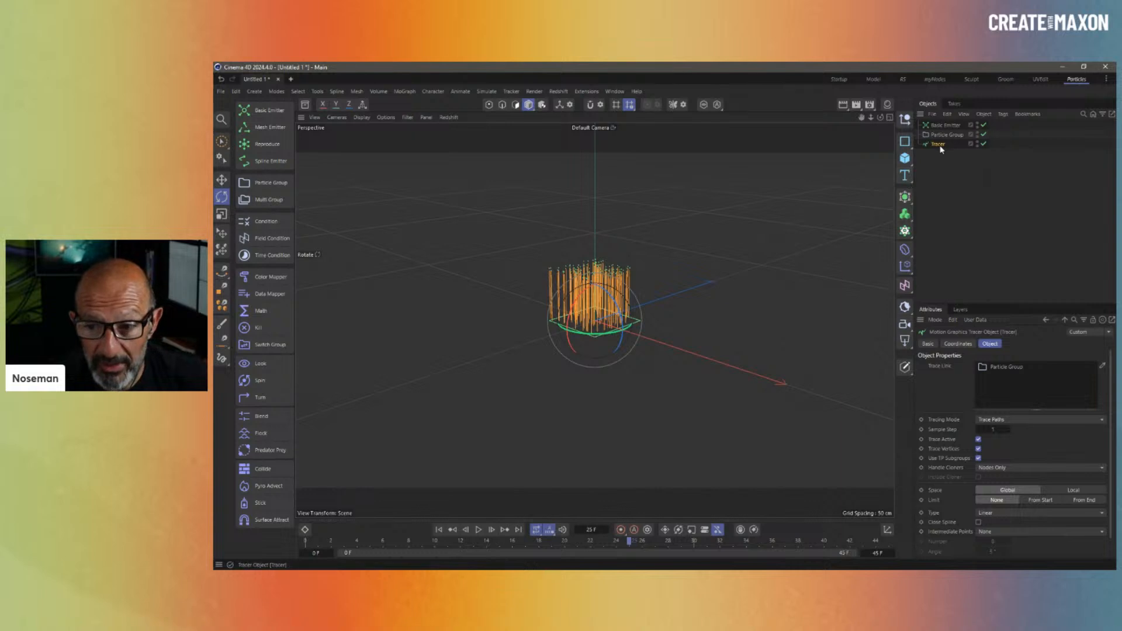
left_click(905, 214, "alt")
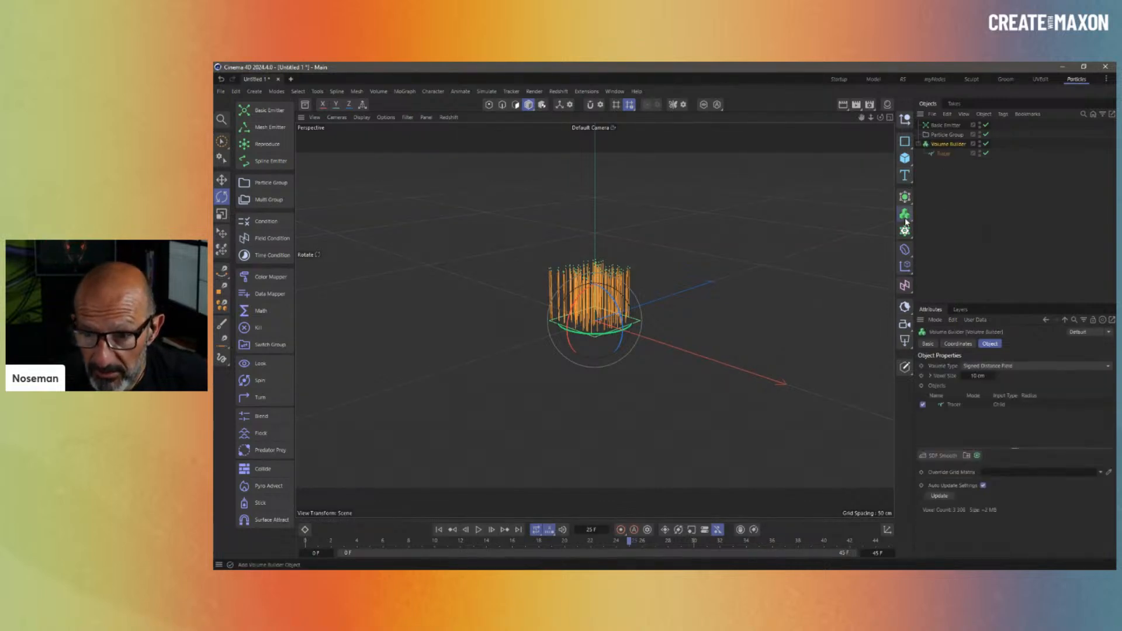
- Set the Volume Builder Density to 1 and the SDF Smooth radius to around 5 cm
left_click(955, 406)
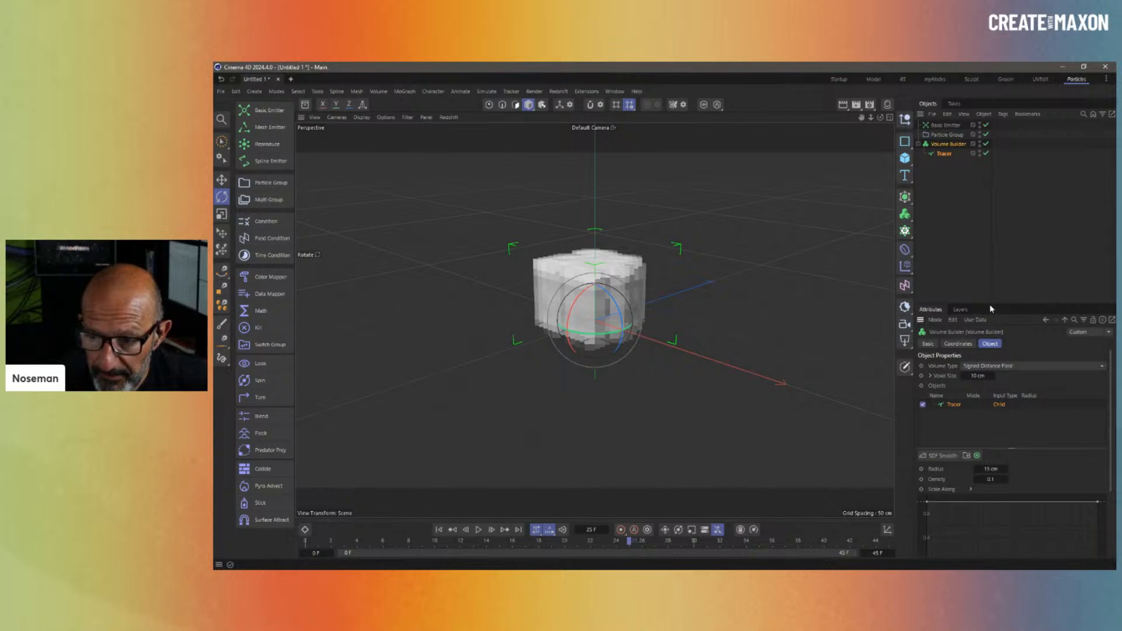
left_click_drag(989, 303, 989, 203)
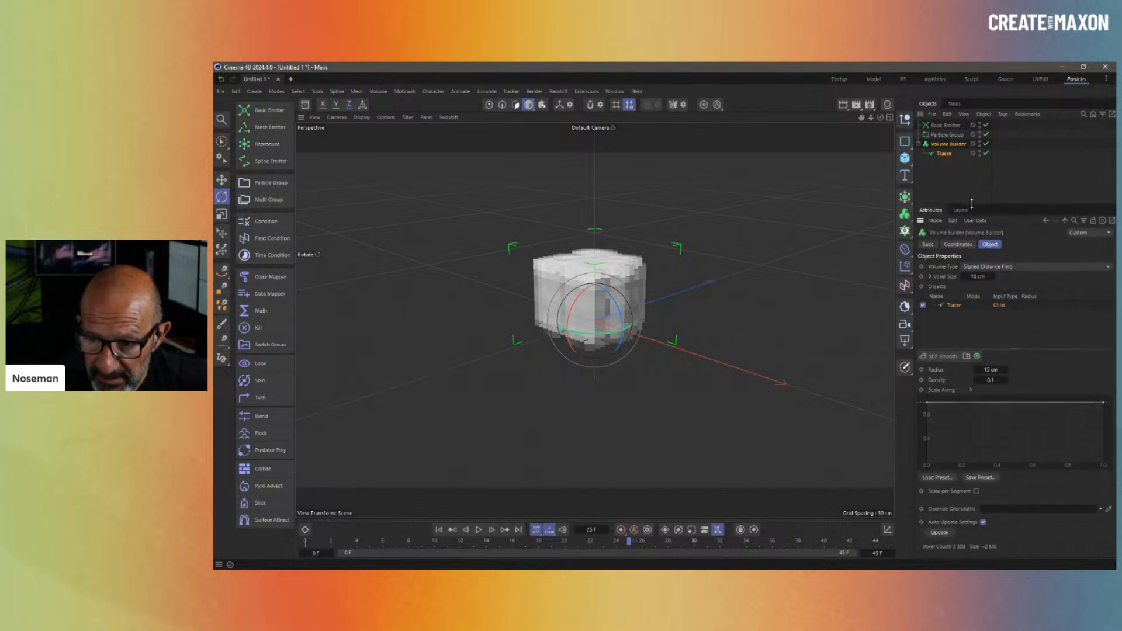
left_click(991, 380)
type("1")
key("Return")
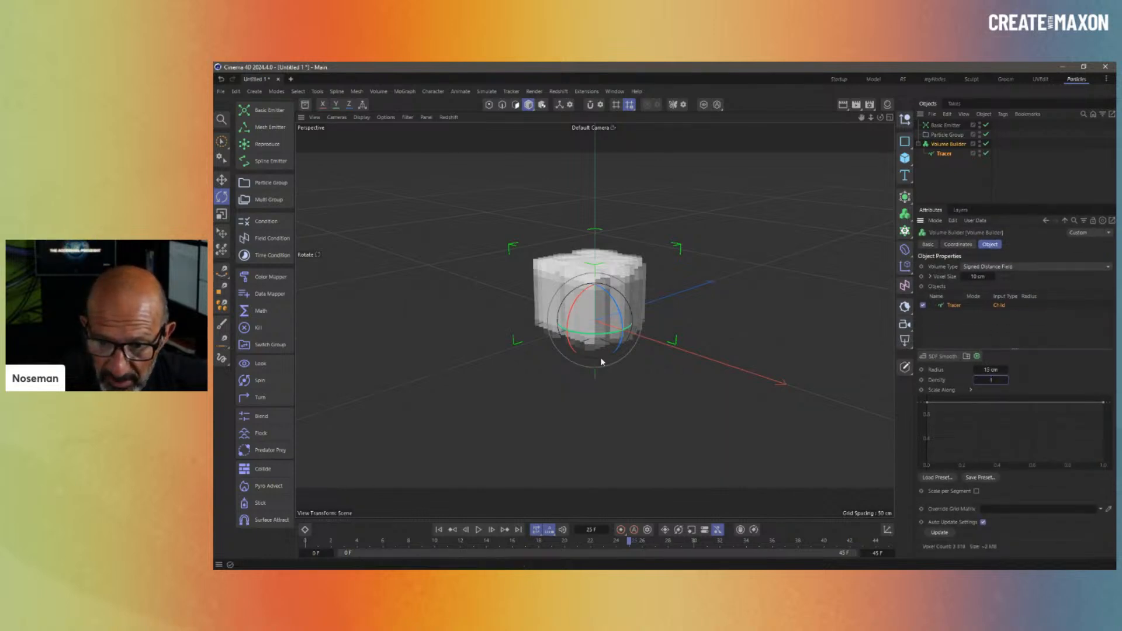
key("shift+Tab")
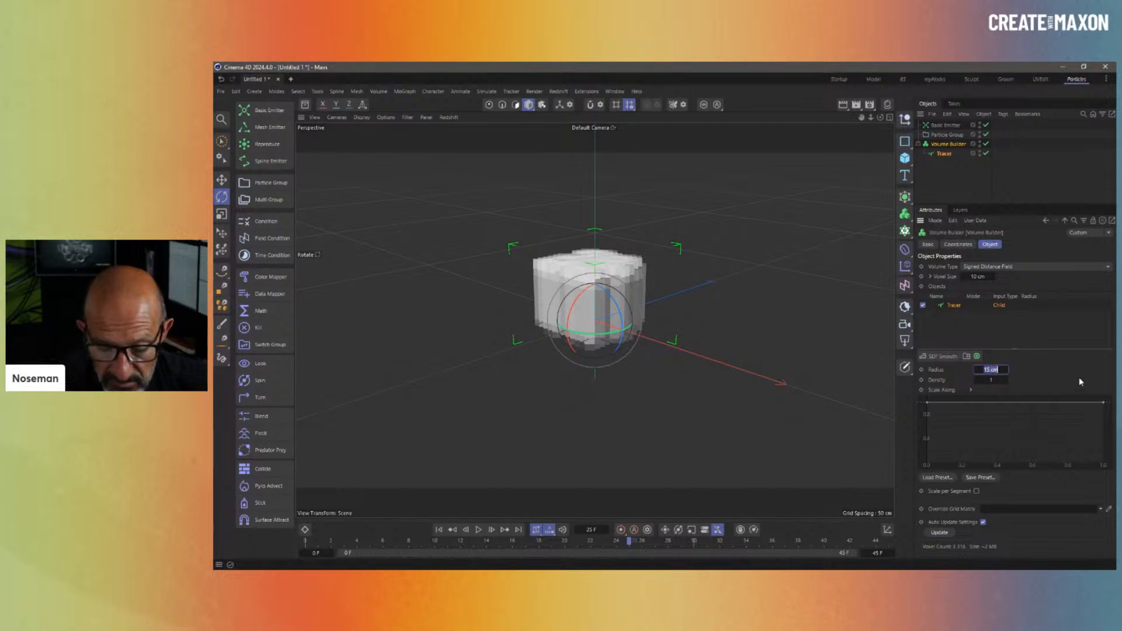
type("5")
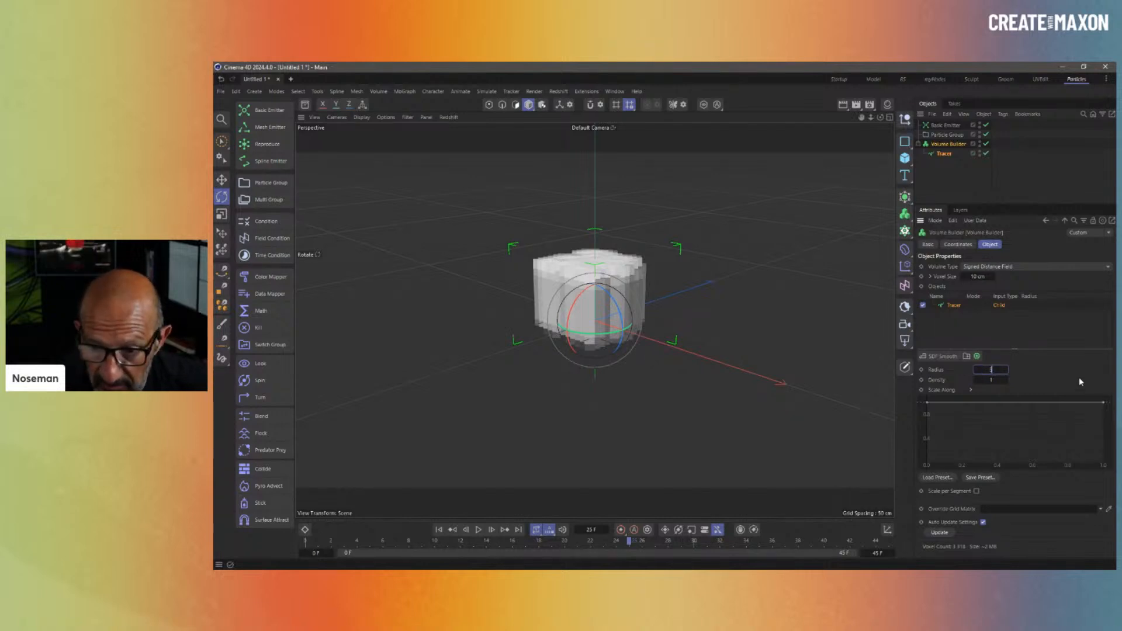
key("Return")
left_click_drag(1006, 370, 995, 373)
left_click(1007, 370)
left_click(1006, 370)
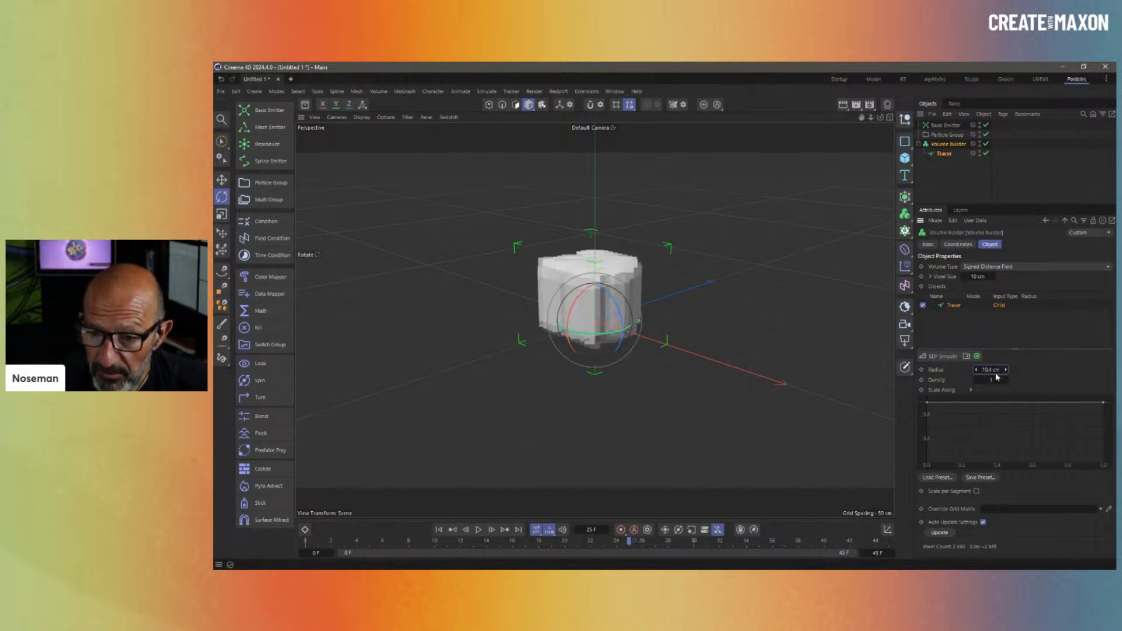
- Set Voxel Size to 2 cm and reduce the SDF Smooth radius to about 2.5 cm
left_click(977, 277)
type("2")
key("Return")
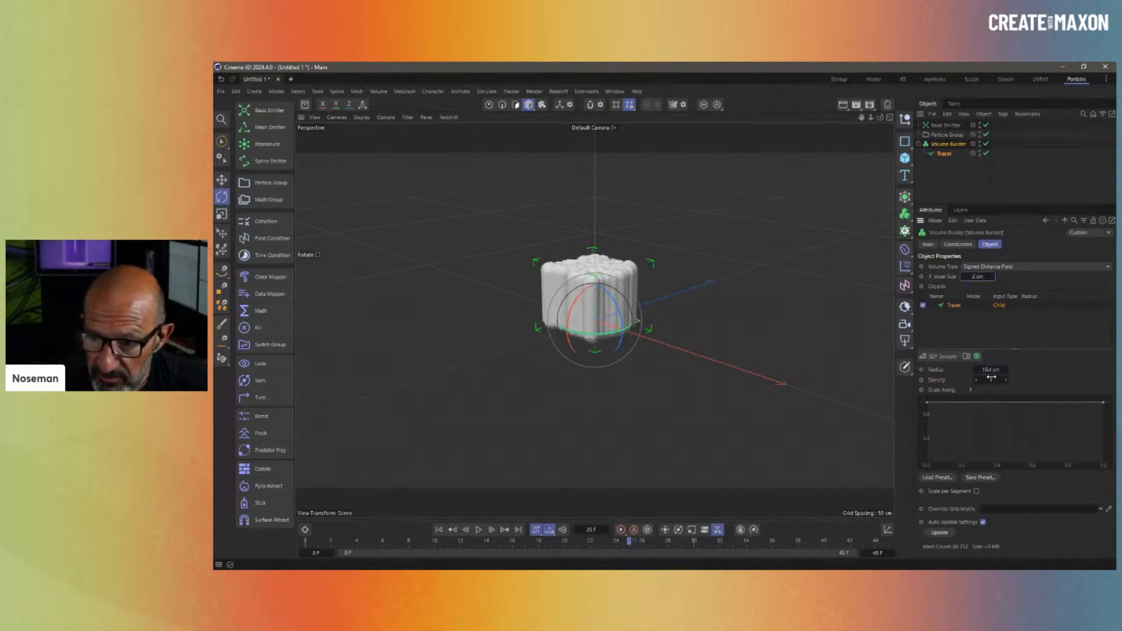
left_click_drag(997, 370, 959, 374)
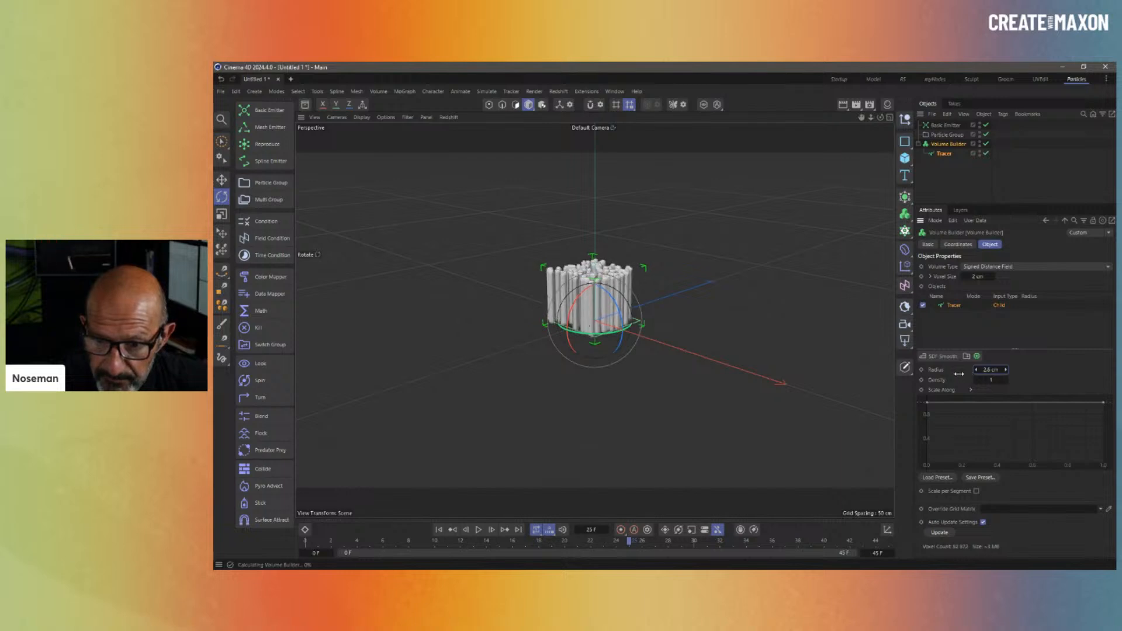
- Give the Basic Emitter a Speed Variance of 75 cm
left_click(941, 125)
left_click(1024, 244)
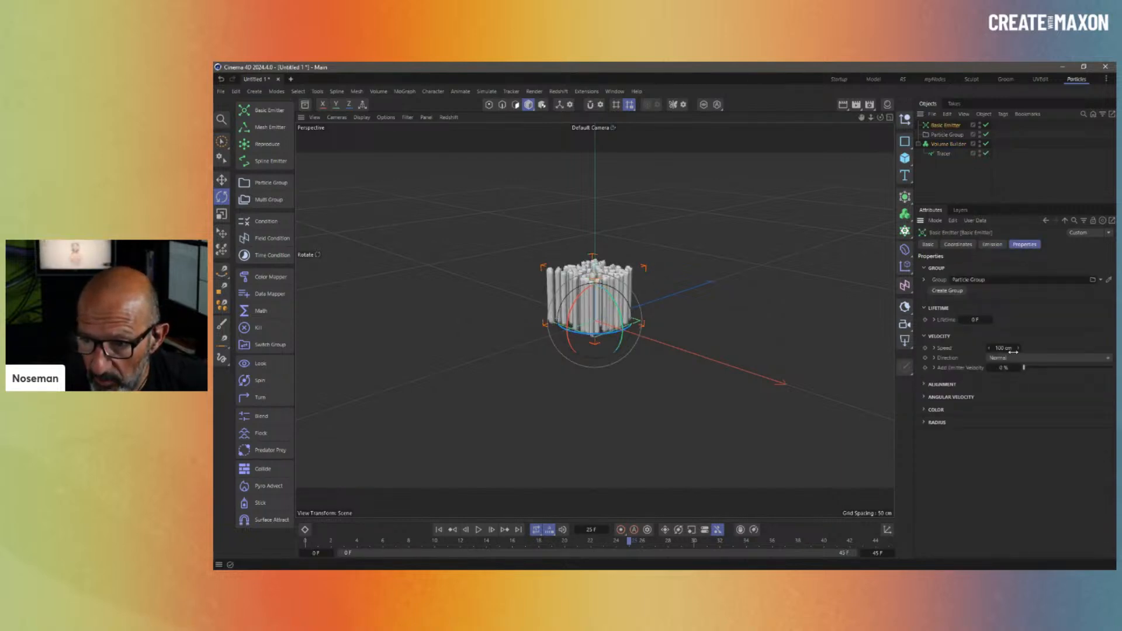
left_click(933, 348)
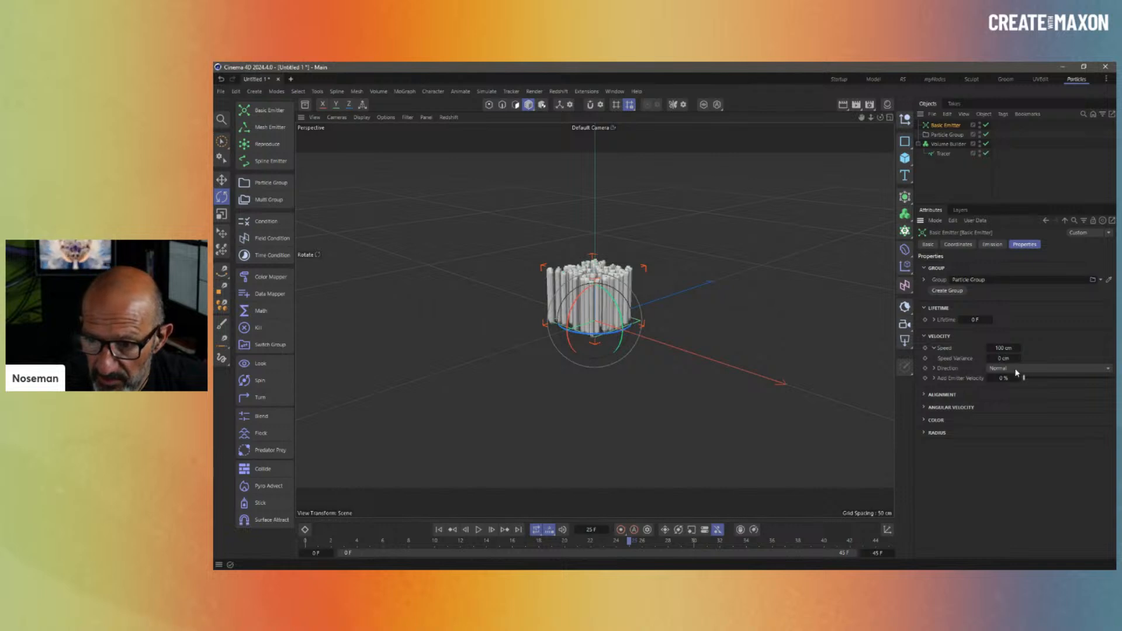
type("75")
key("Return")
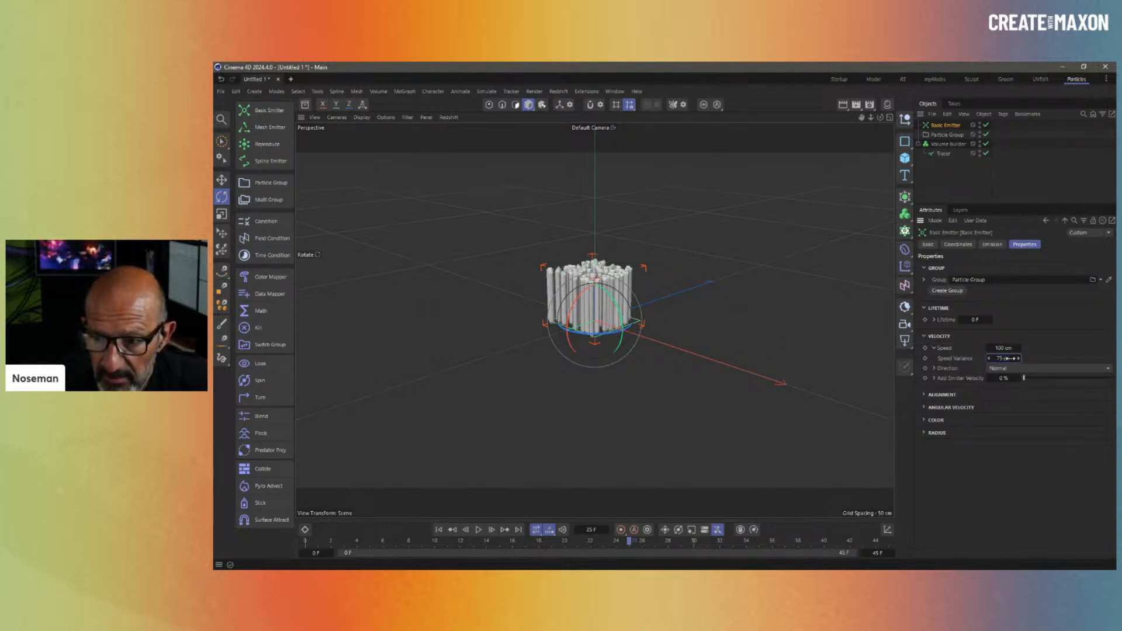
- Add a Turbulence force with Scale 6.61% and Frequency about 23.54%
left_click(476, 96)
mouse_move(483, 107)
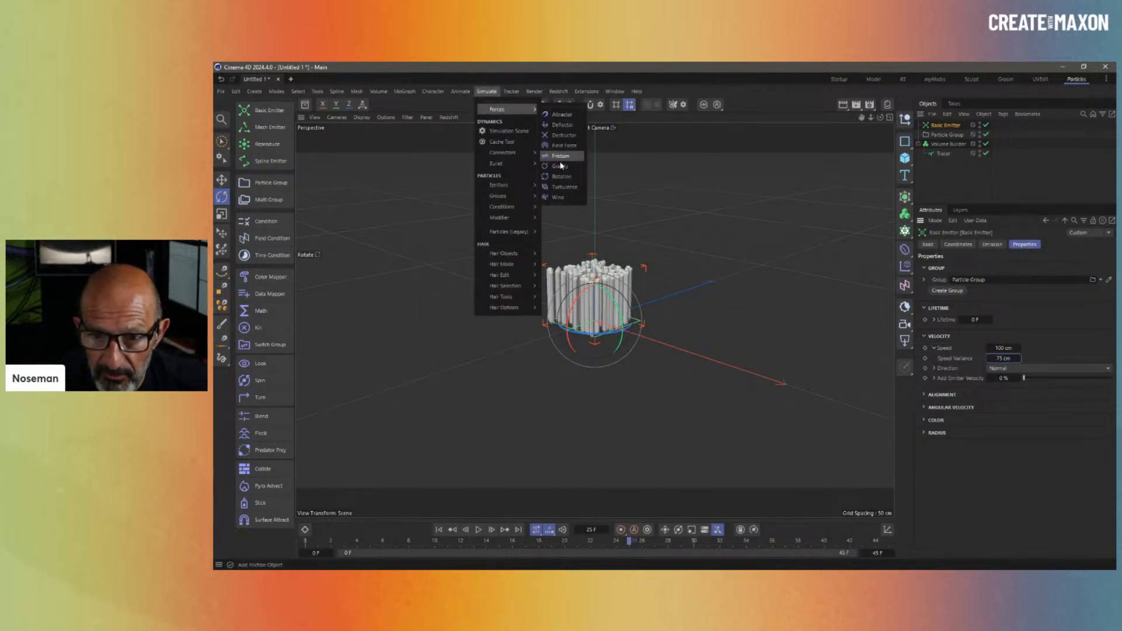
left_click(567, 182)
left_click(1000, 278)
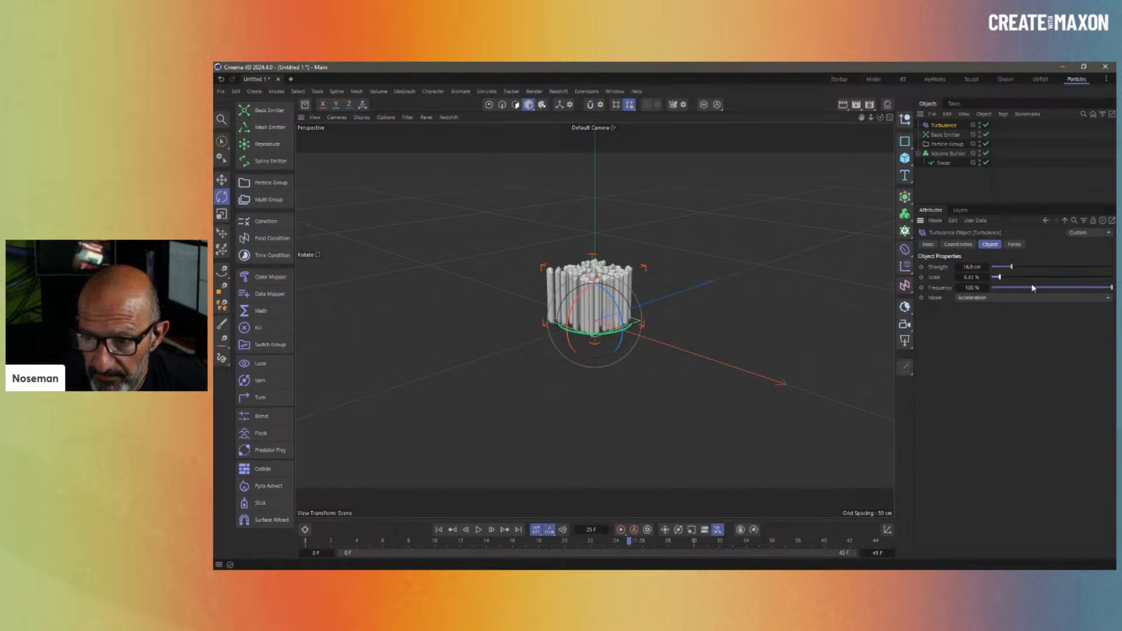
left_click_drag(1032, 287, 1020, 288)
- Replay the simulation from the first frame and view the wavy strands up close
left_click(439, 530)
left_click(478, 531)
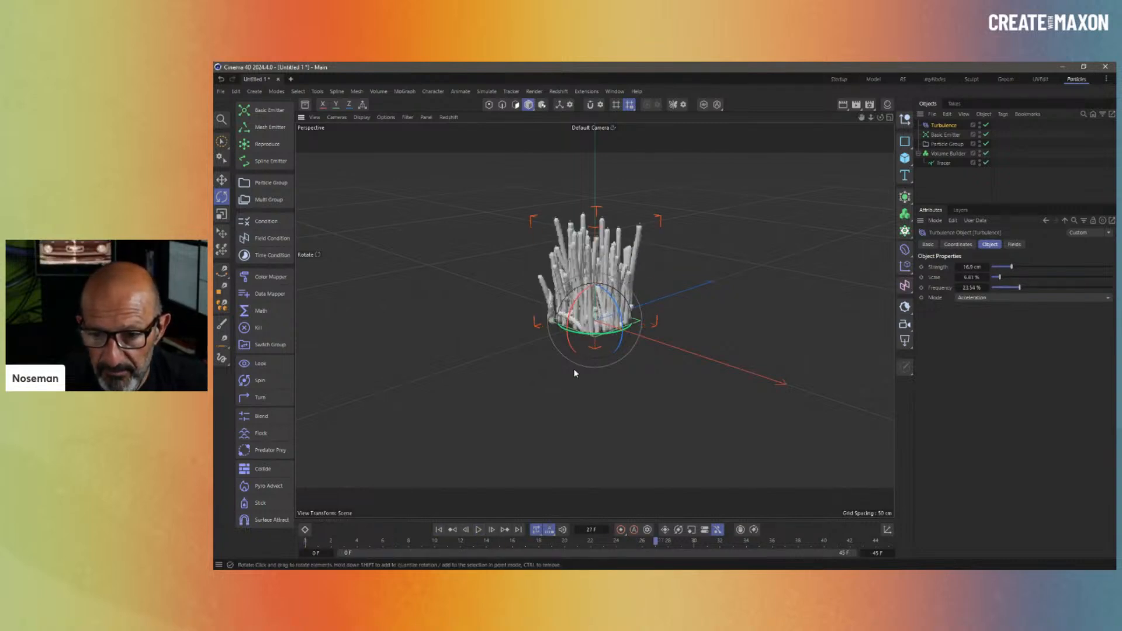
middle_click_drag(573, 355, 550, 442, "alt")
right_click_drag(577, 389, 570, 345, "alt")
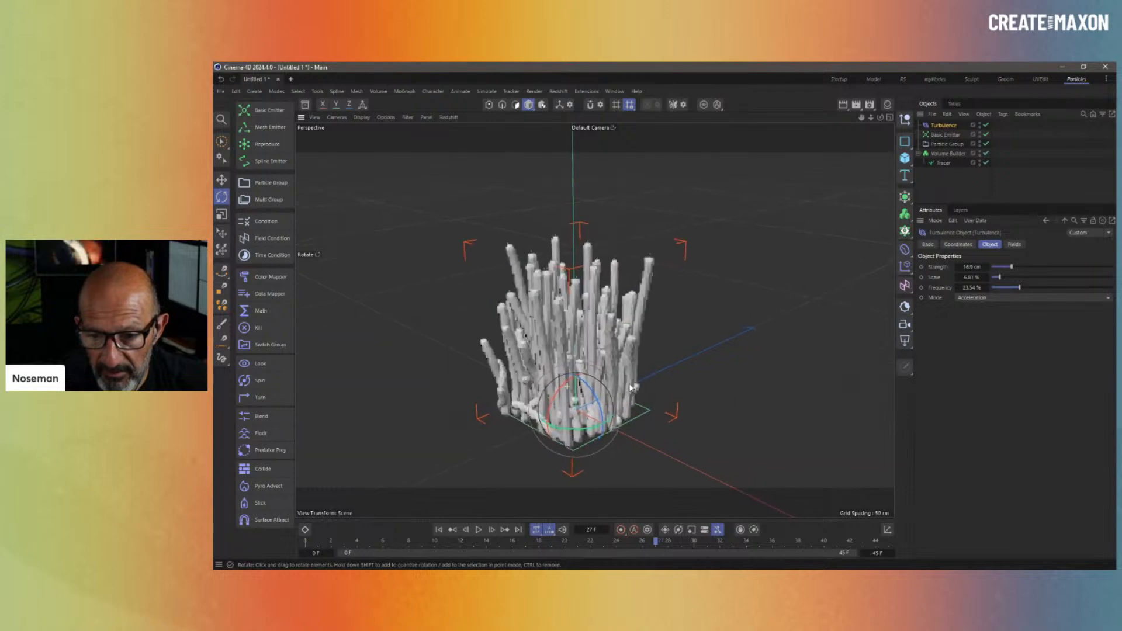
left_click_drag(567, 339, 590, 342, "alt")
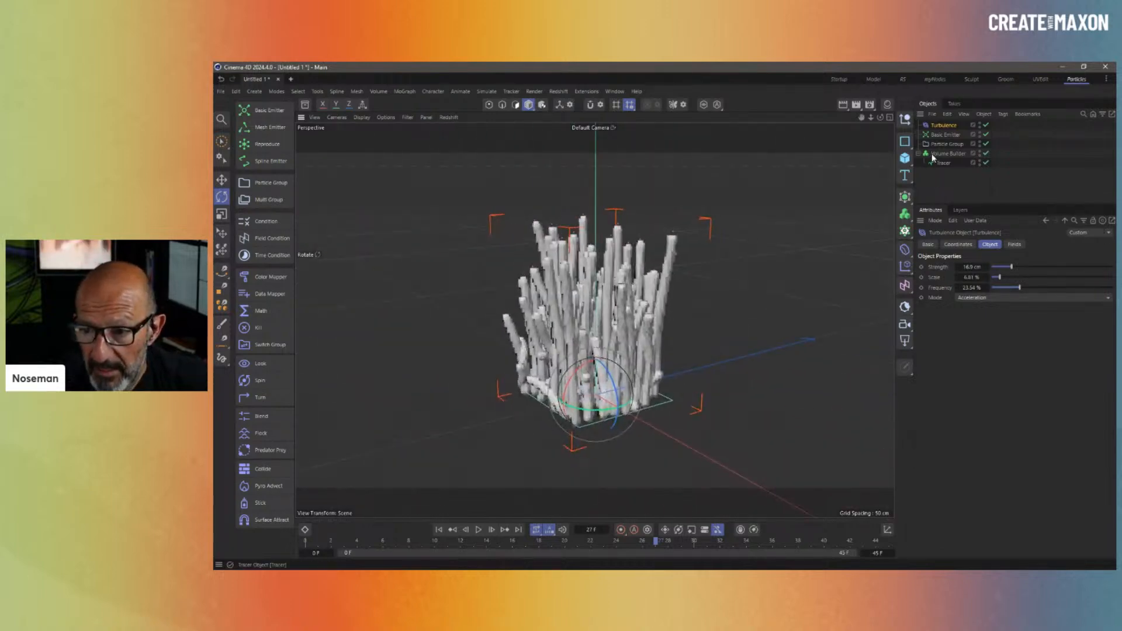
- Add a Volume Mesher as parent of the Volume Builder
left_click(947, 153)
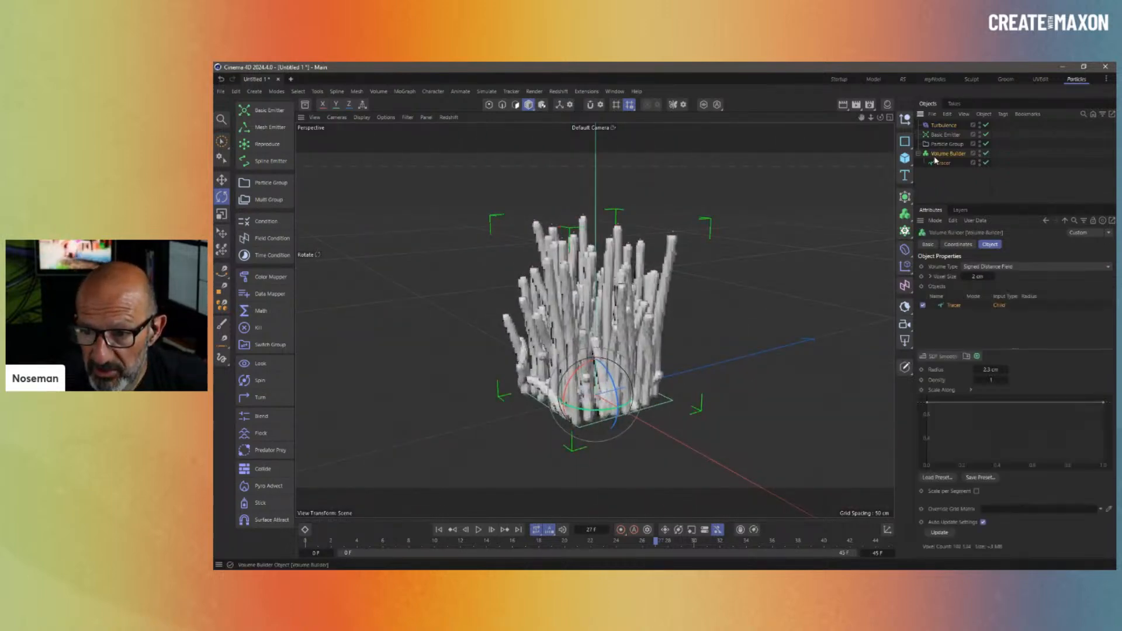
left_click_drag(905, 214, 971, 246)
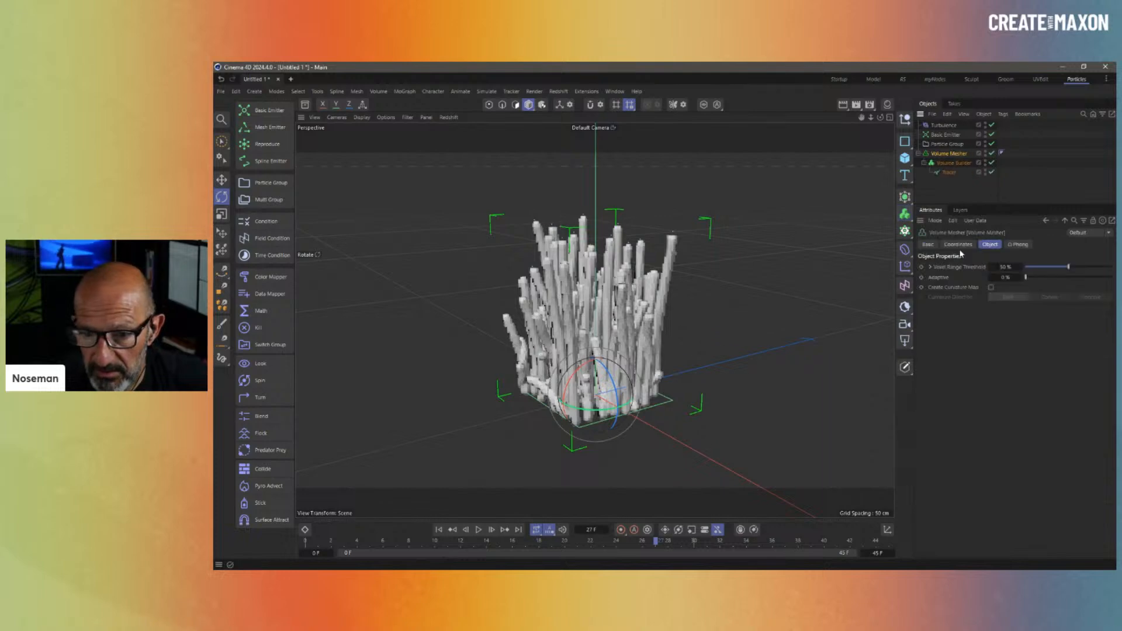
scroll(673, 344, "up", 3)
left_click_drag(673, 343, 591, 345, "alt")
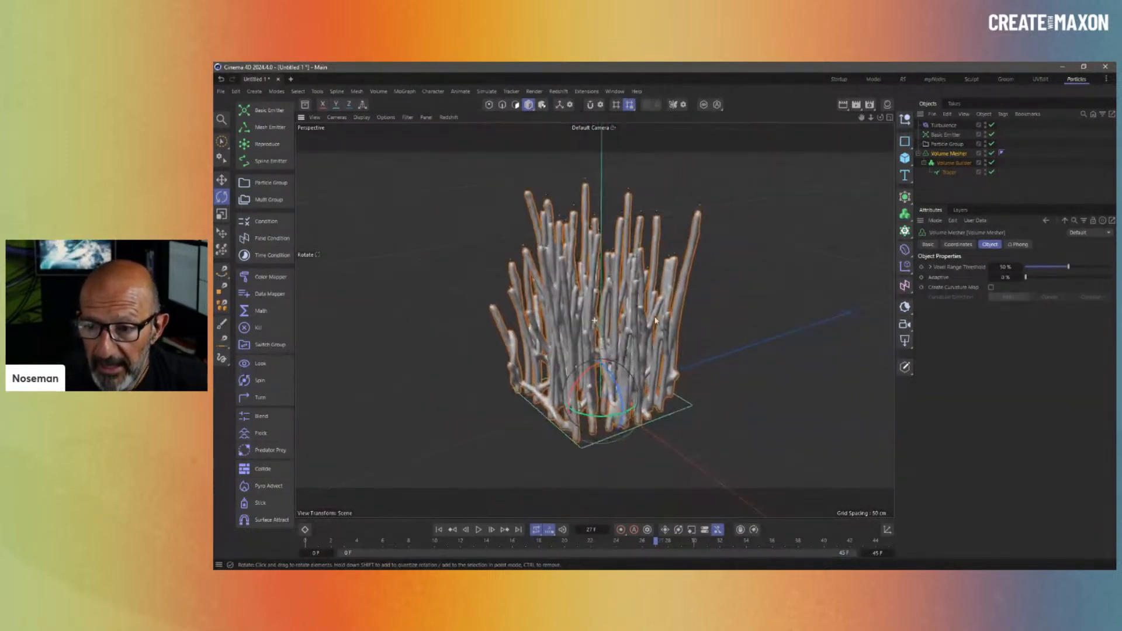
- Enable Scale per Segment on the Volume Builder's scale curve
left_click(954, 163)
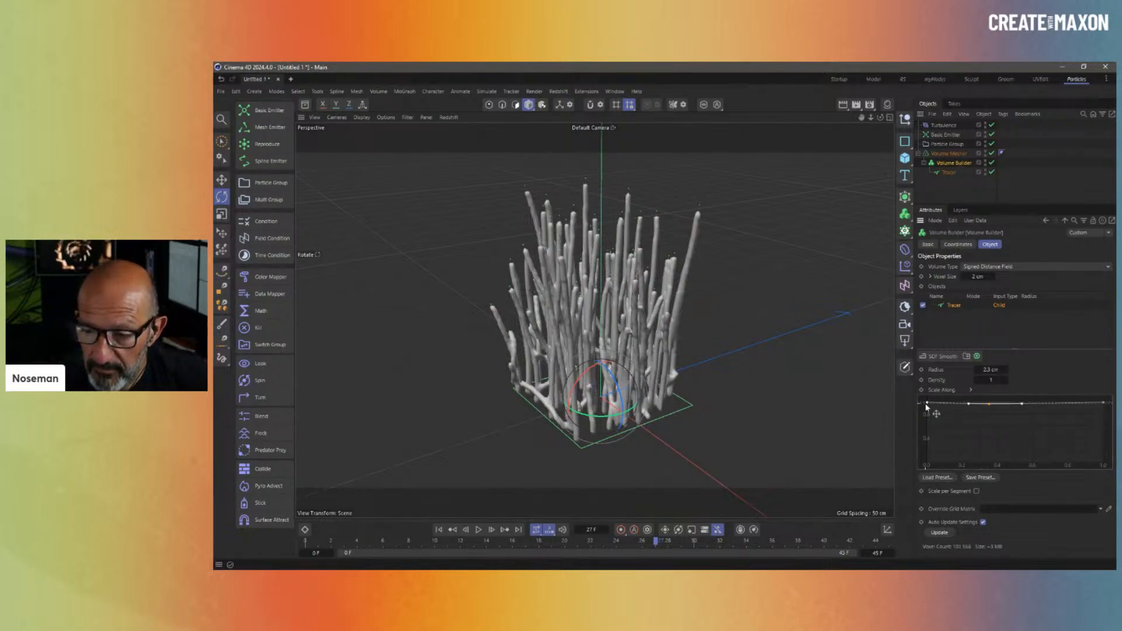
mouse_move(926, 403)
left_mouse_down()
mouse_move(931, 449)
mouse_move(928, 425)
left_mouse_up()
left_click(977, 491)
- Set Voxel Size to 1 cm and lower the Scale Along curve's right end so strands taper
double_click(978, 276)
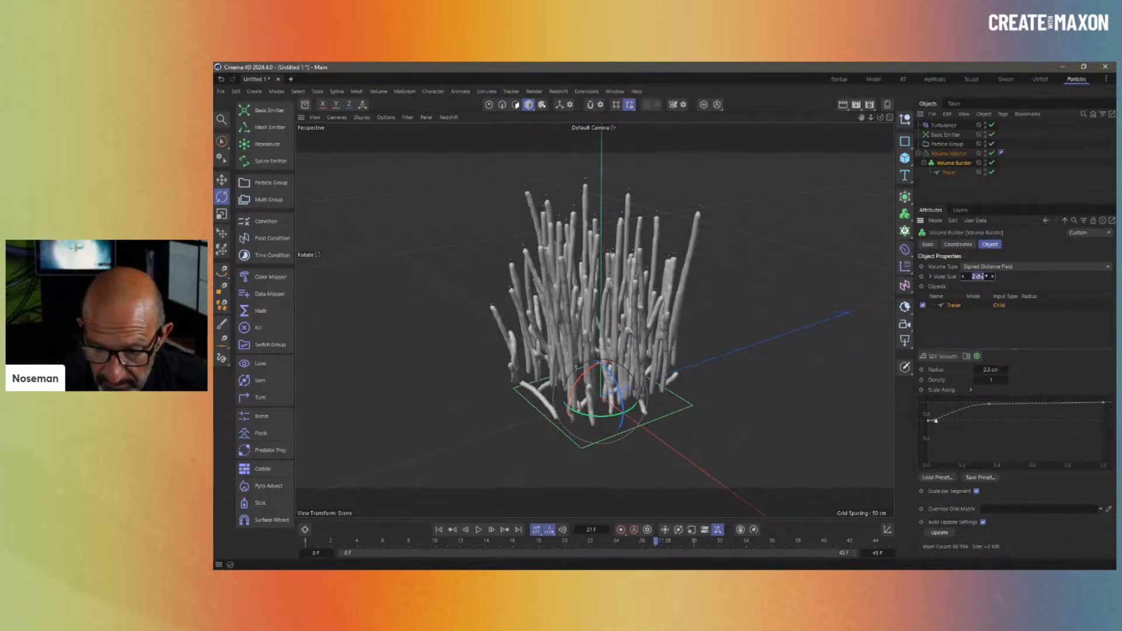
type("1")
key("Return")
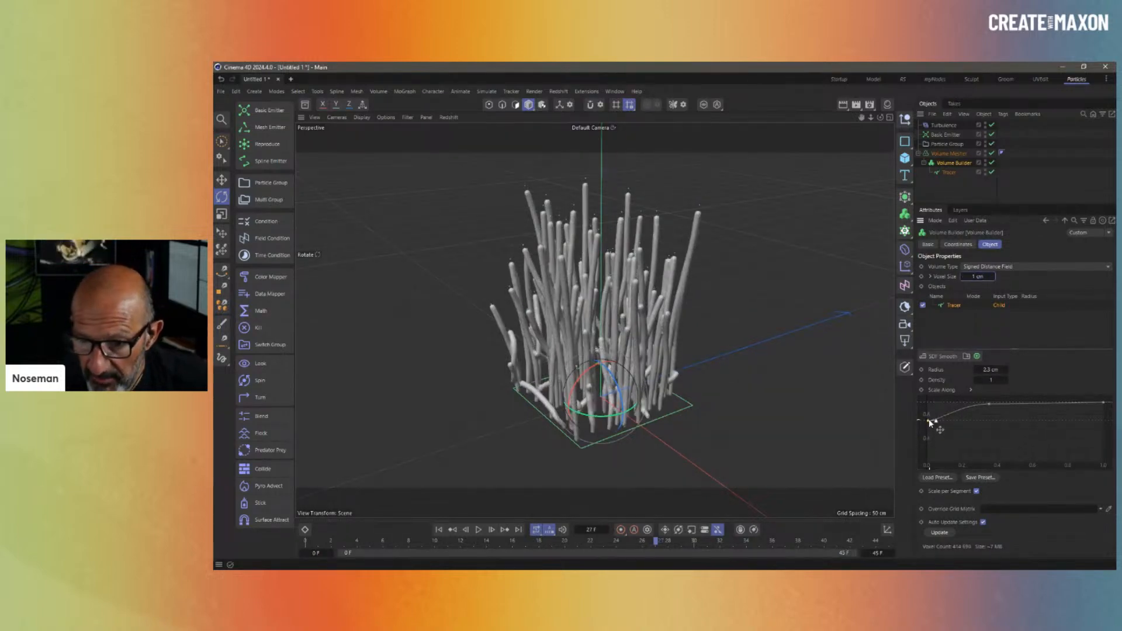
left_click_drag(928, 421, 914, 402)
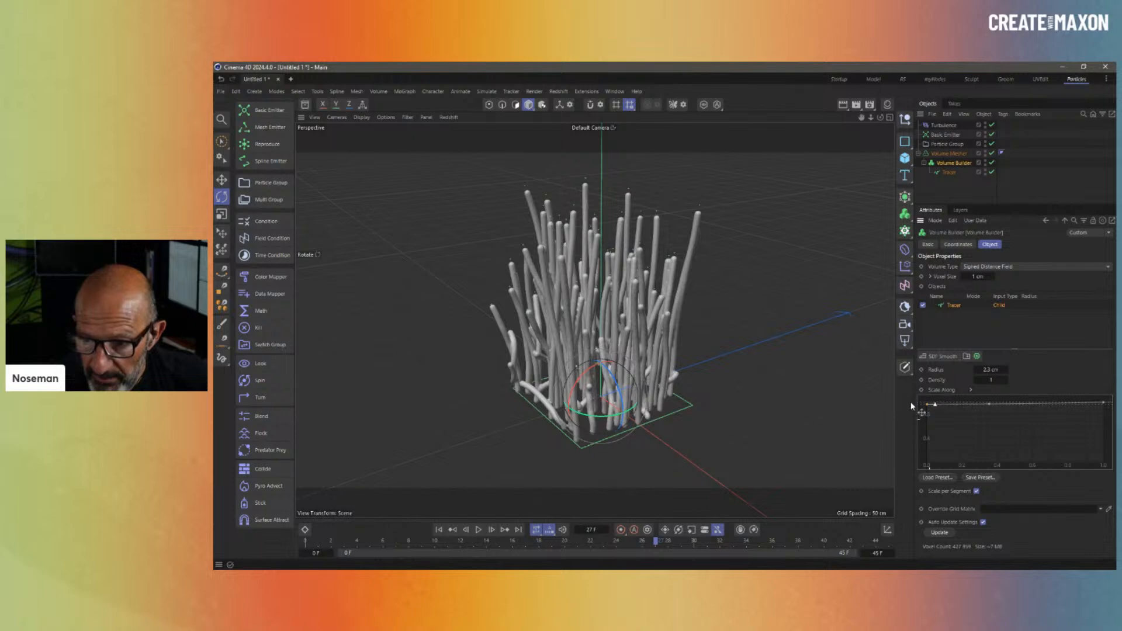
left_click_drag(1105, 405, 1091, 433)
left_click(799, 247)
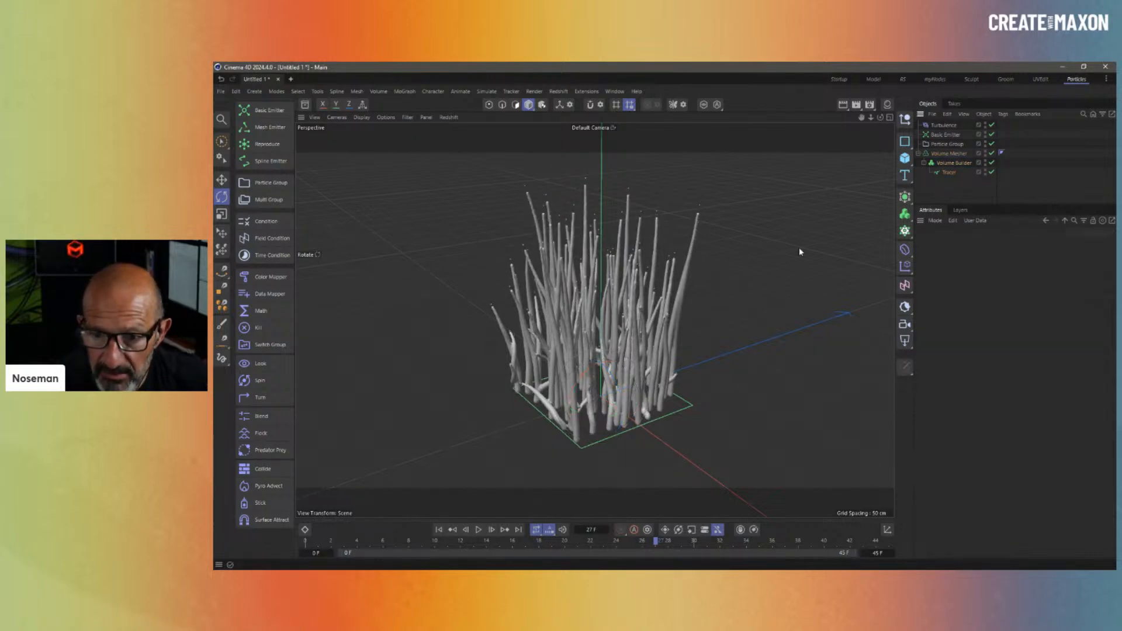
- Review the finished grass strands from a frontal angle, then start a fresh Untitled 2 project
left_click_drag(799, 247, 760, 298, "alt")
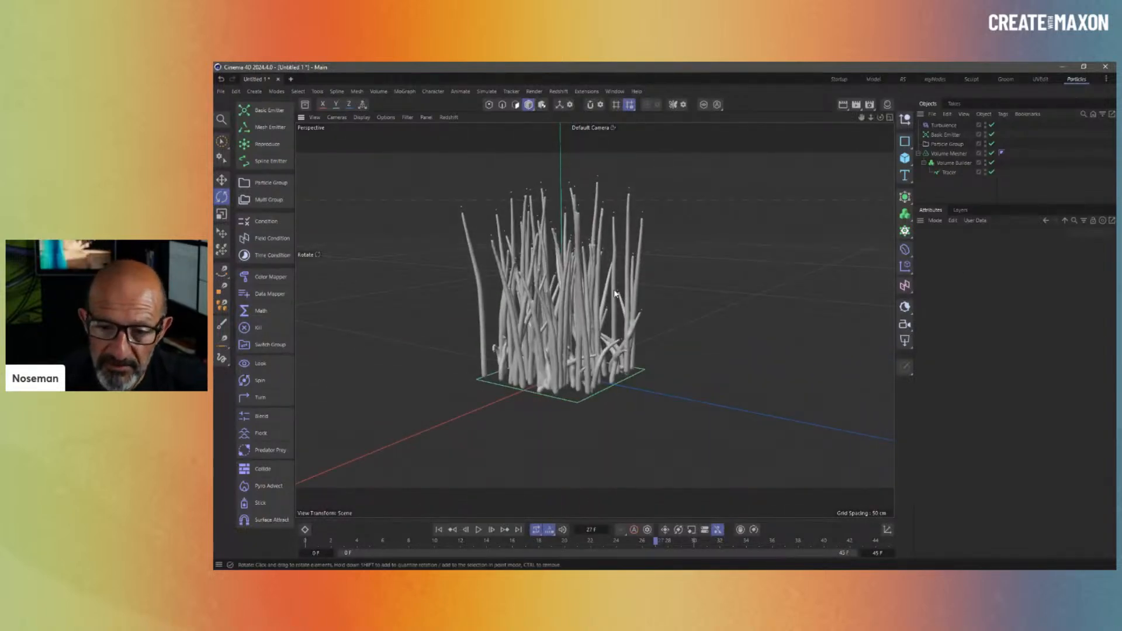
left_click_drag(557, 341, 663, 304, "alt")
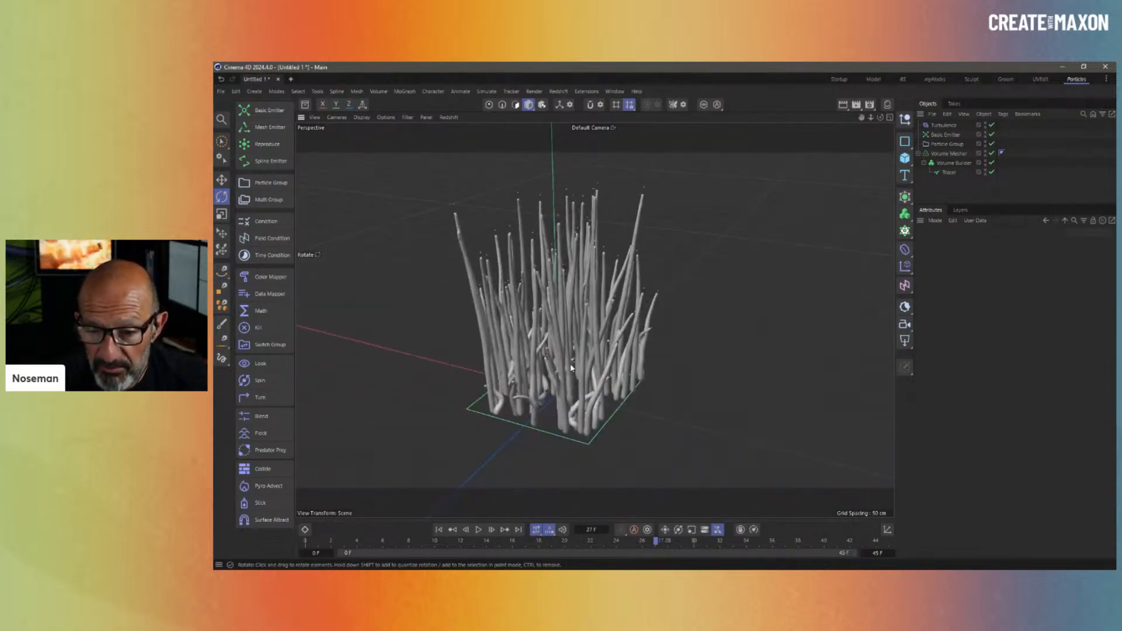
middle_click_drag(572, 368, 626, 319, "alt")
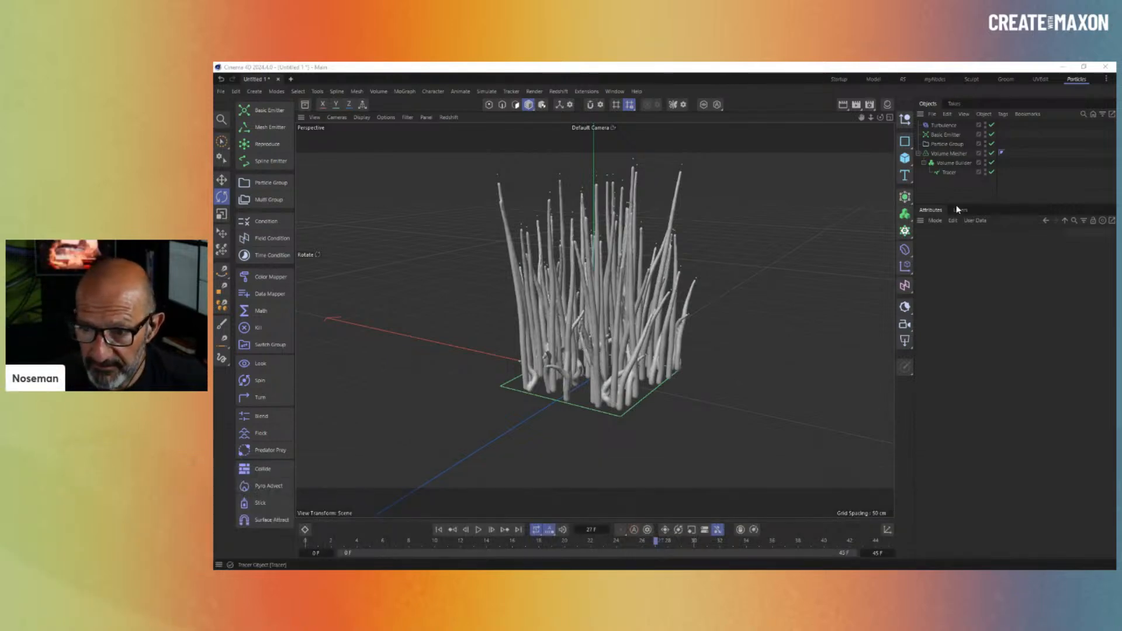
left_click(956, 184)
key("ctrl+n")
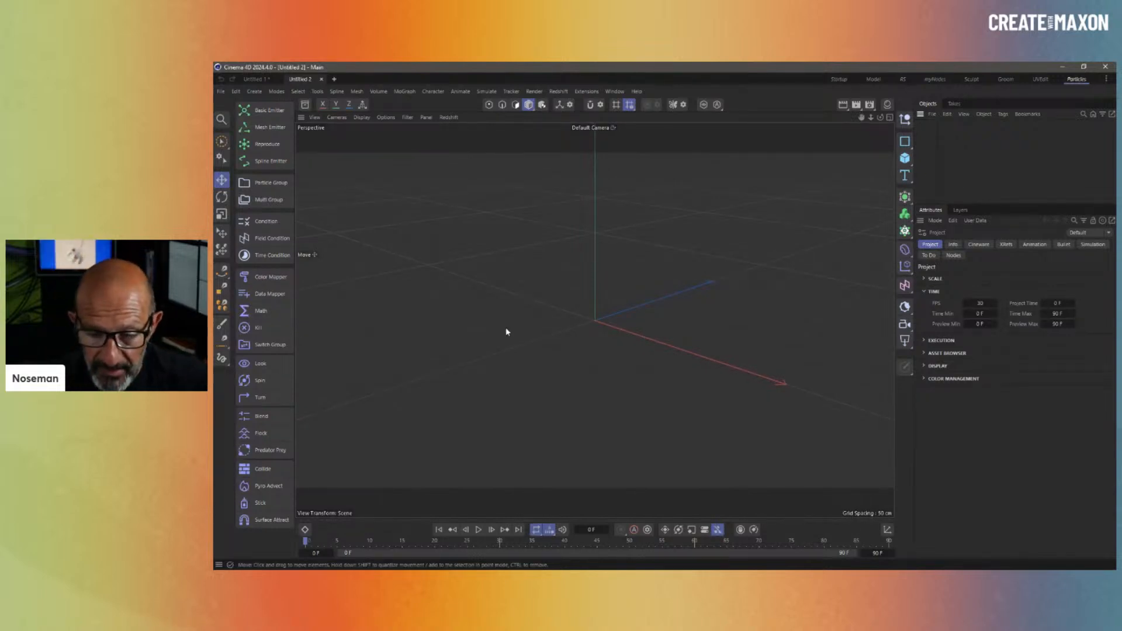
- Add a sphere to the new scene and set its type to Icosahedron
left_click(908, 160)
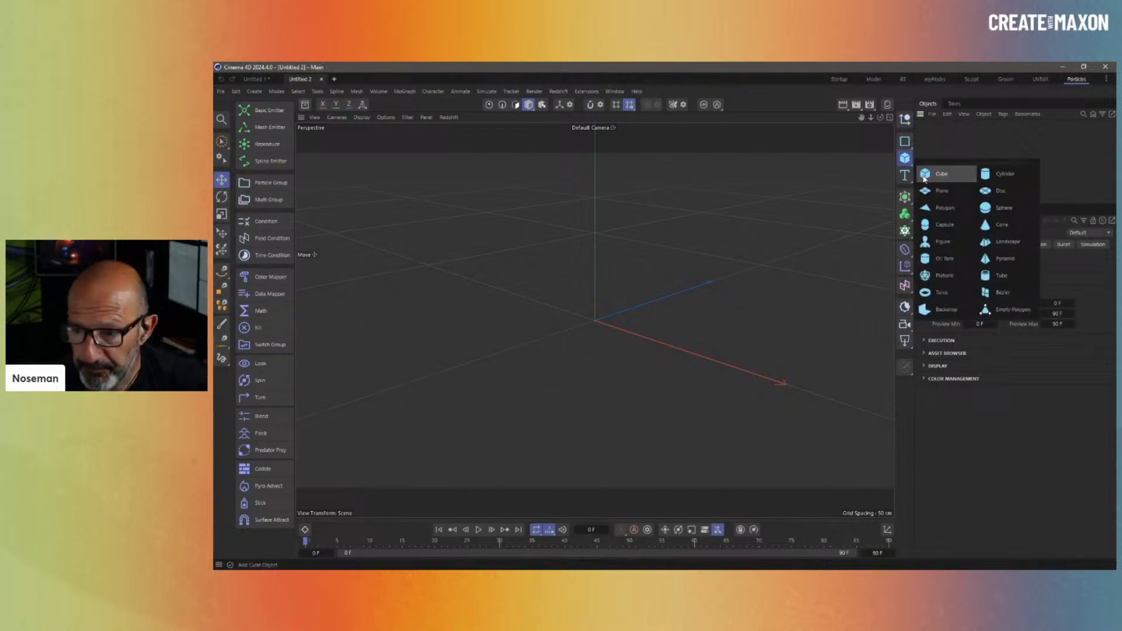
left_click(1020, 208)
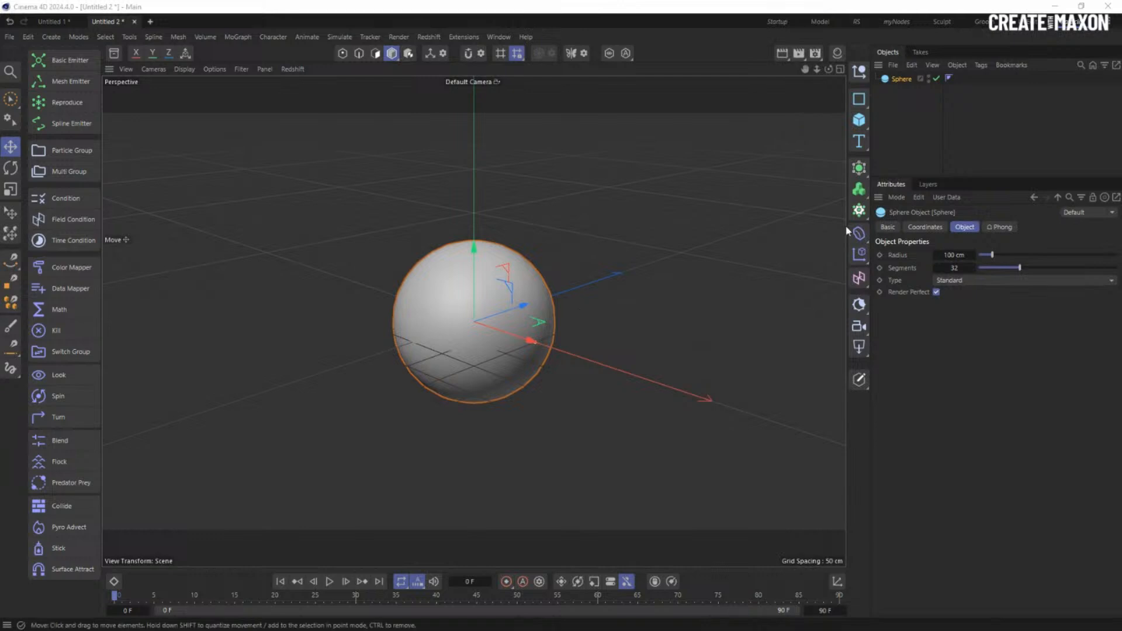
left_click(970, 282)
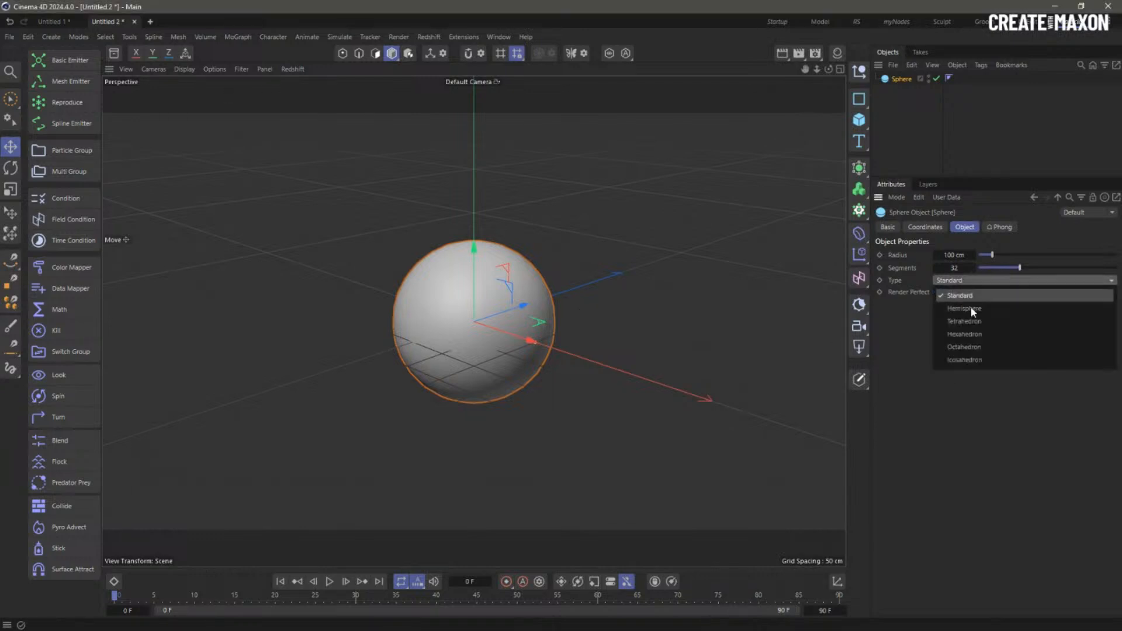
left_click(989, 358)
- Switch the viewport display to Gouraud Shading (Lines)
left_click(215, 69)
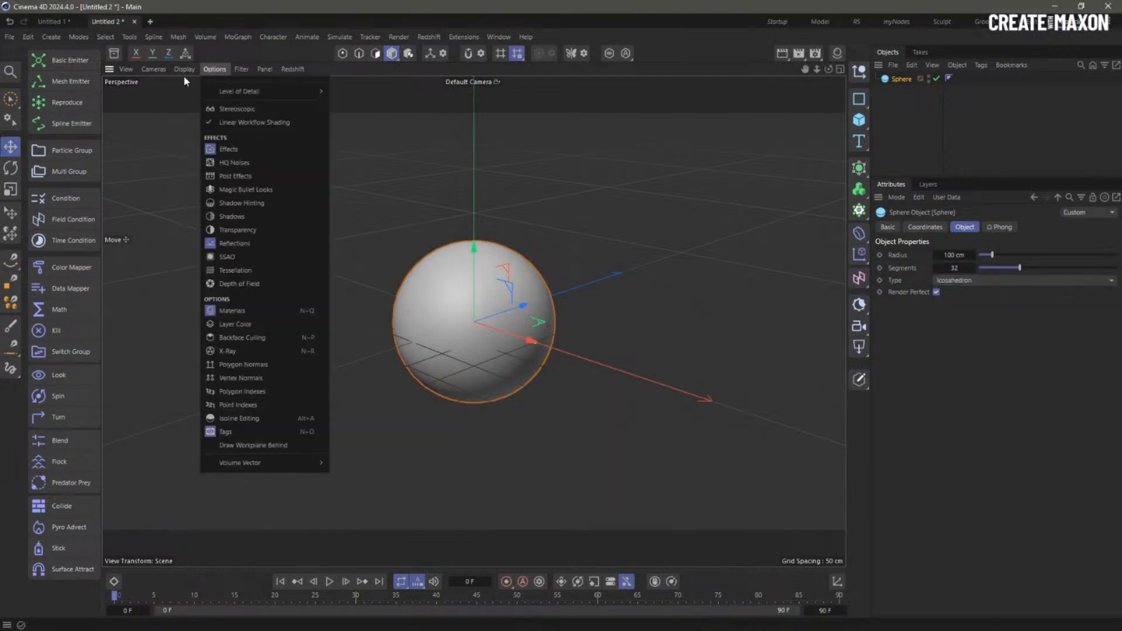
left_click(228, 116)
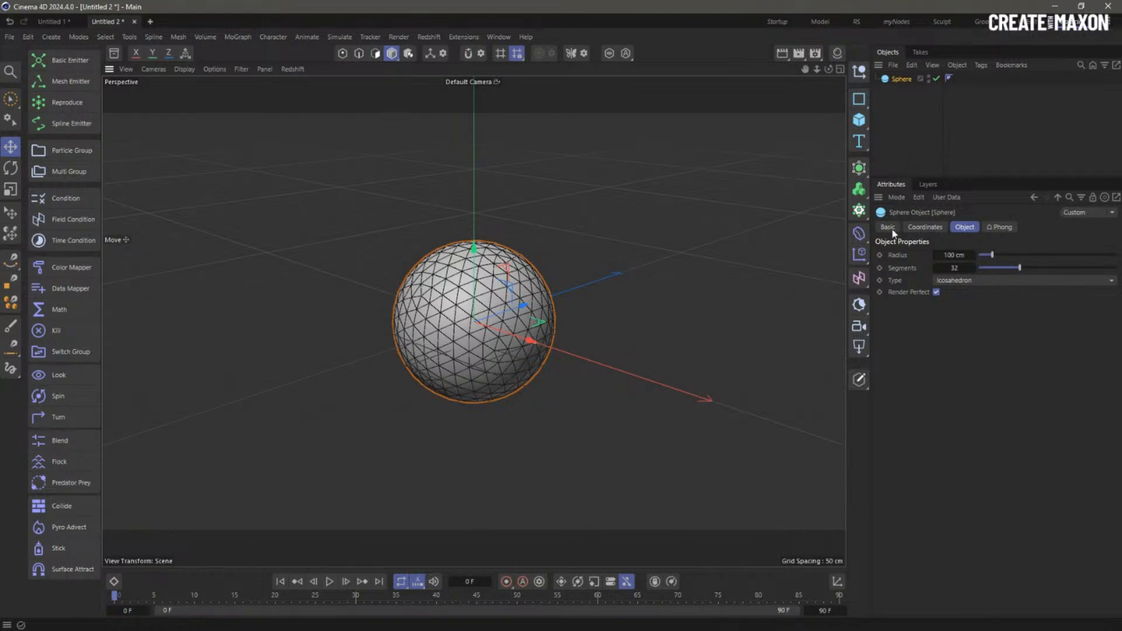
left_click(858, 234)
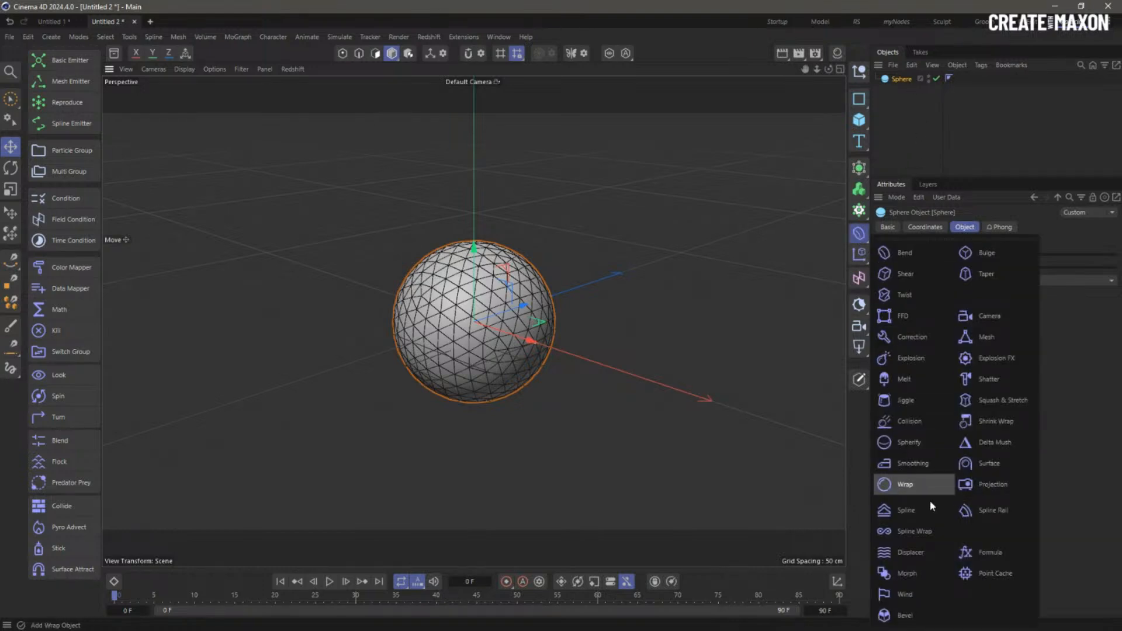
- Add a Random effector and parent it under the Sphere
left_click(859, 254)
left_click(859, 253)
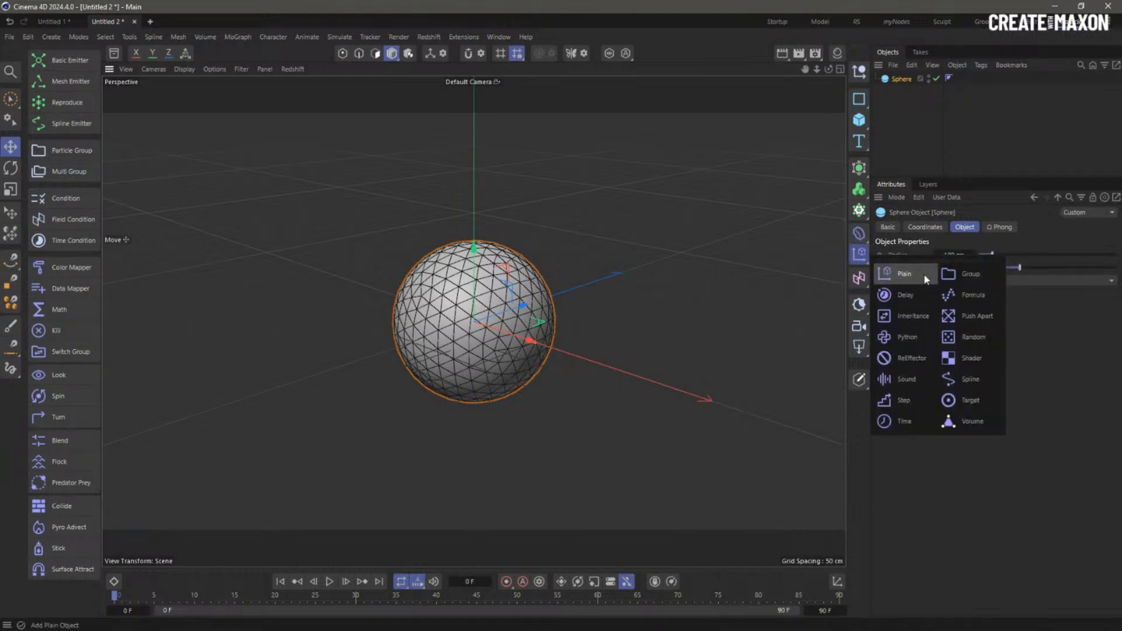
left_click(975, 338)
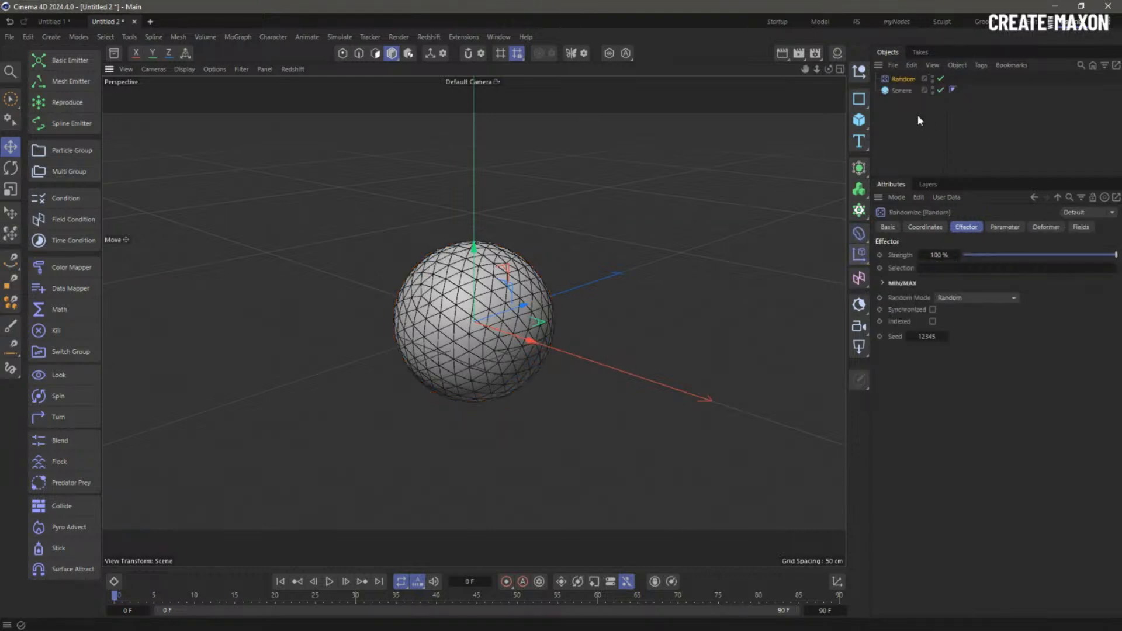
left_click_drag(908, 77, 903, 91)
- Set the effector to Point deformation with P.X and P.Y at 0, and raise Sphere segments to 85
left_click(1046, 227)
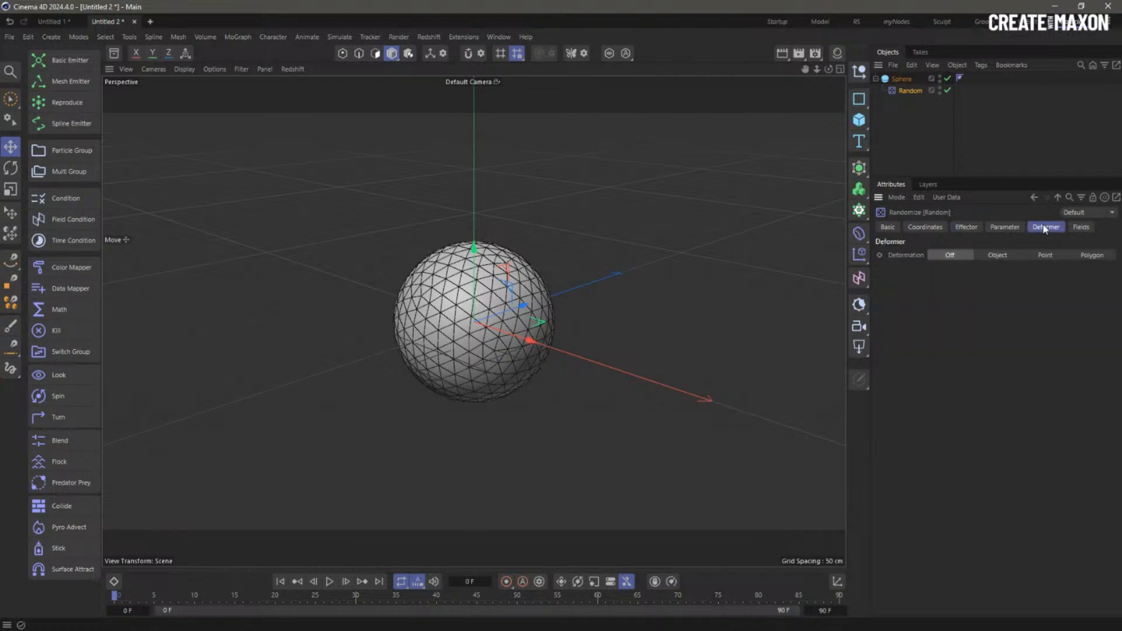
left_click(1030, 258)
left_click(1005, 227)
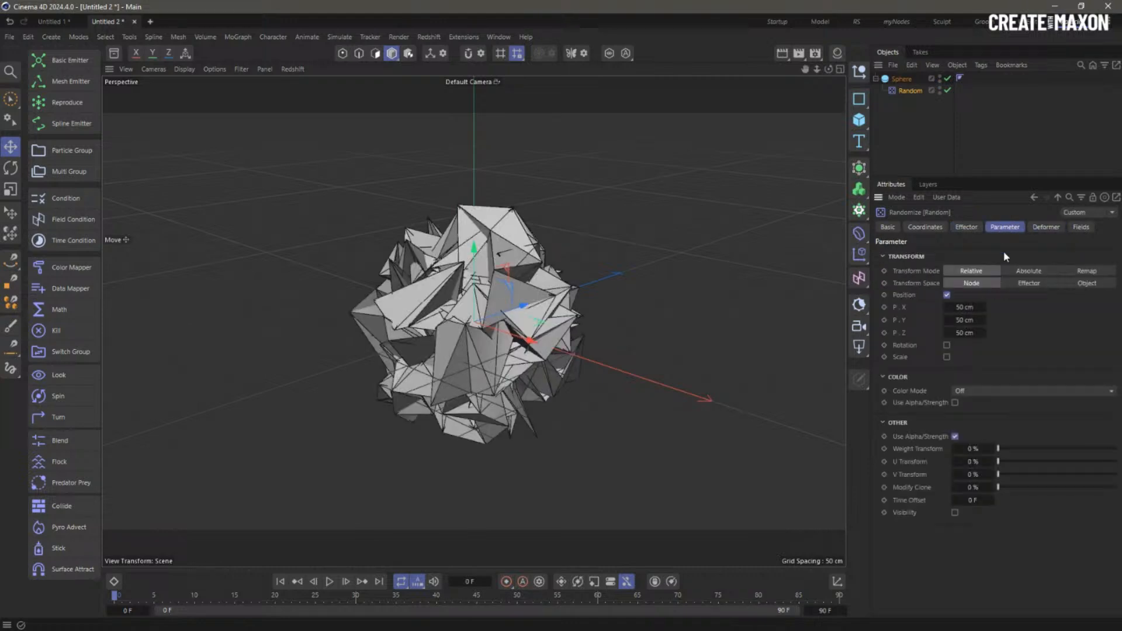
double_click(964, 307)
type("0")
key("Tab")
type("0")
key("Tab")
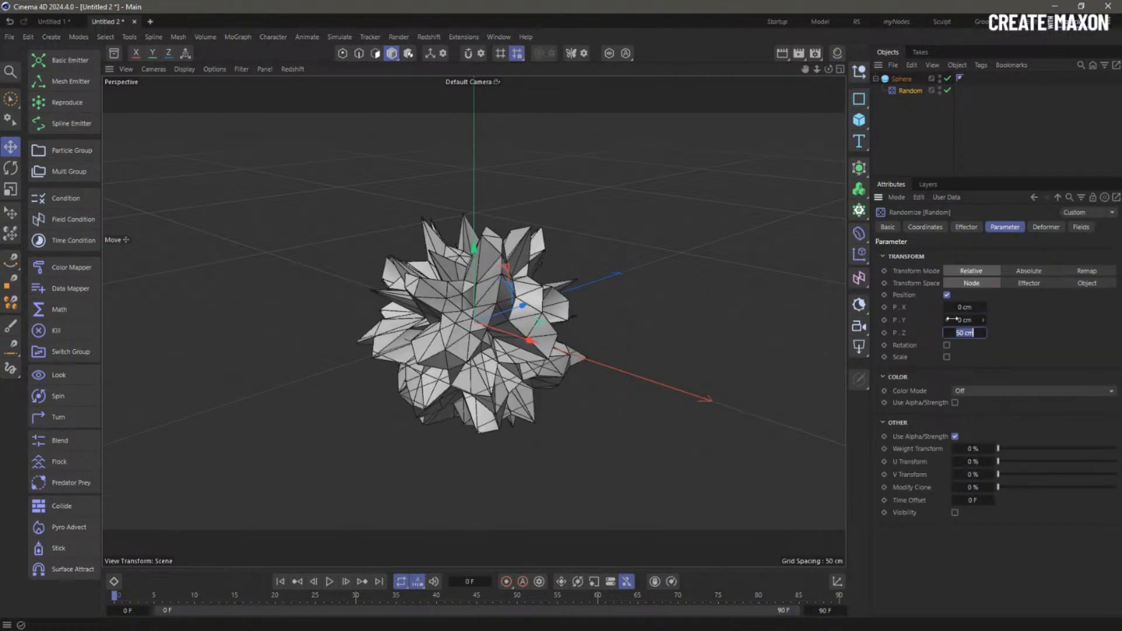
left_click(905, 80)
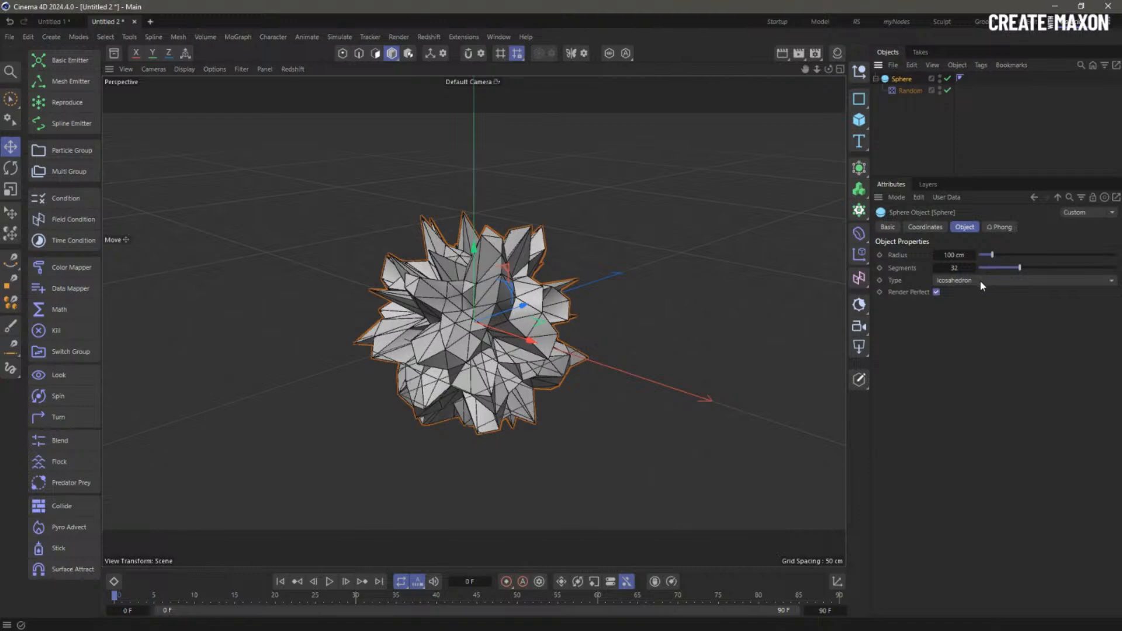
left_click_drag(1023, 270, 1097, 267)
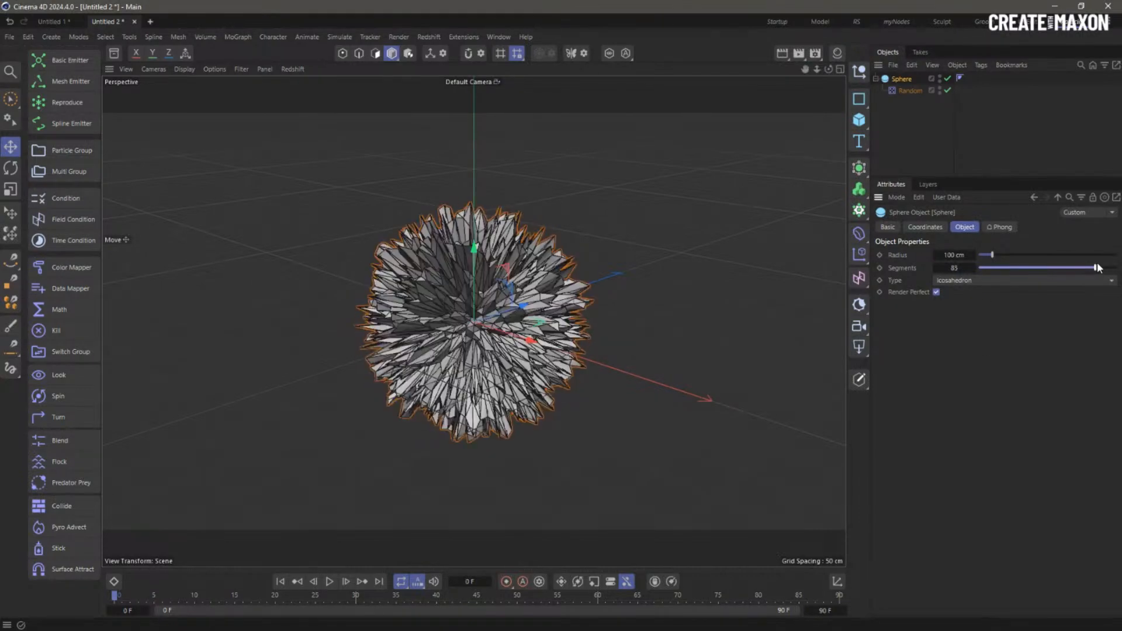
- Switch the Random effector's mode to Turbulence and preview the lumpy rock
left_click(911, 91)
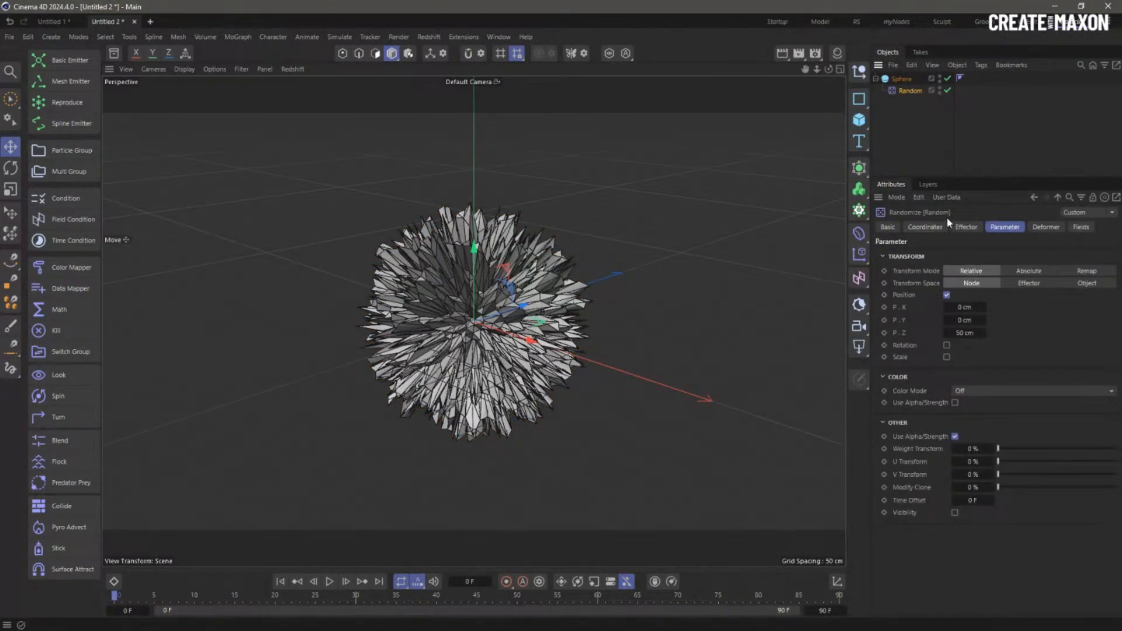
left_click(966, 227)
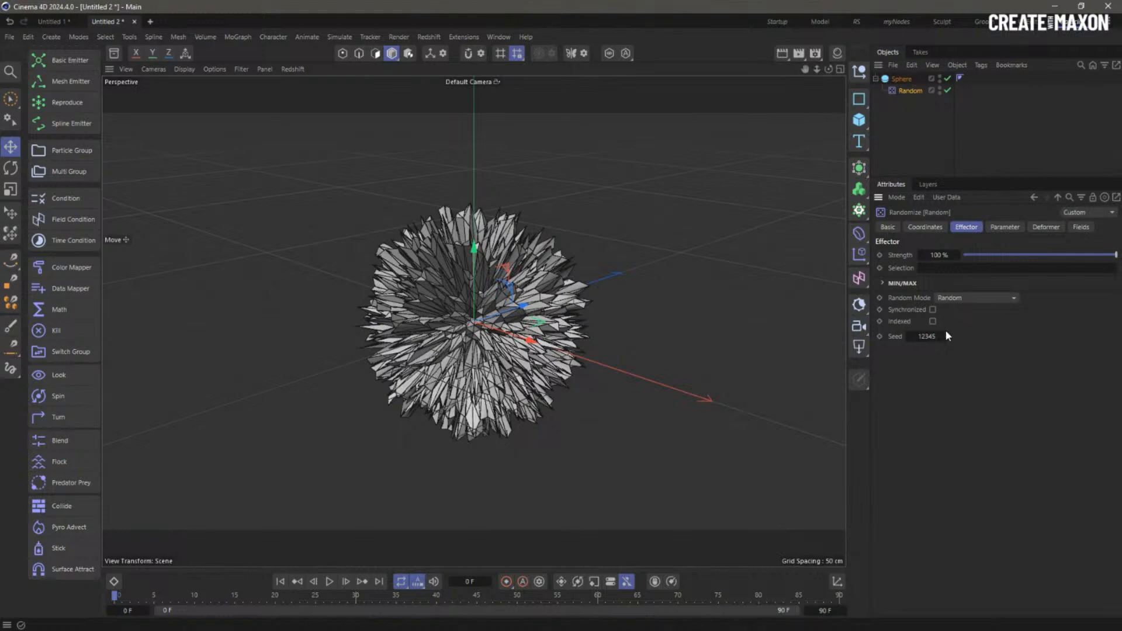
left_click(963, 299)
left_click(983, 353)
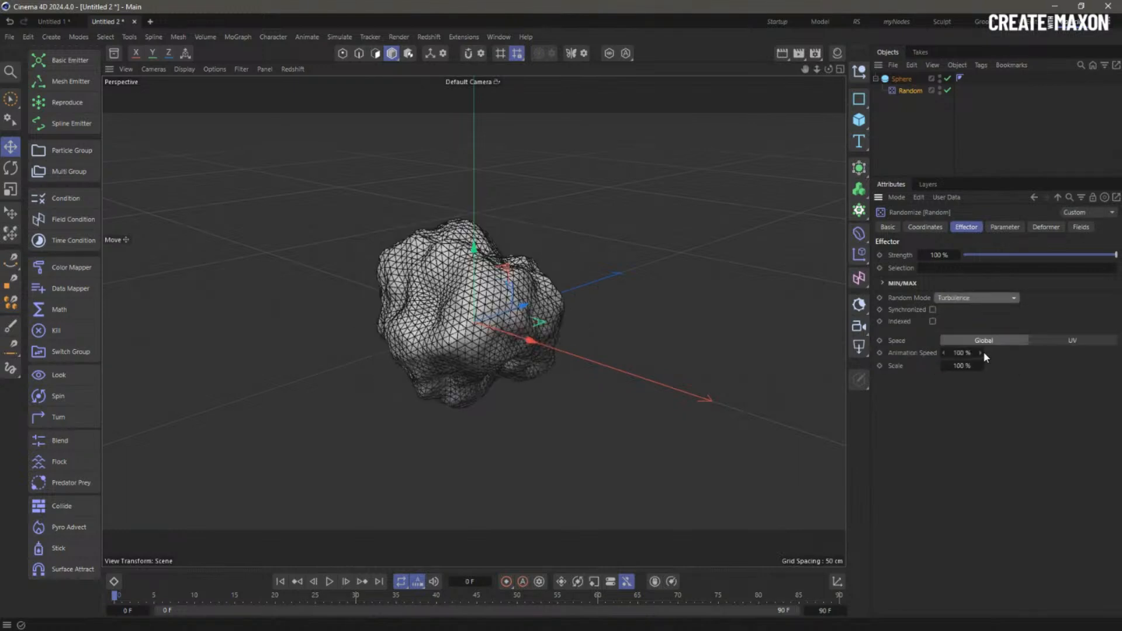
left_click(329, 581)
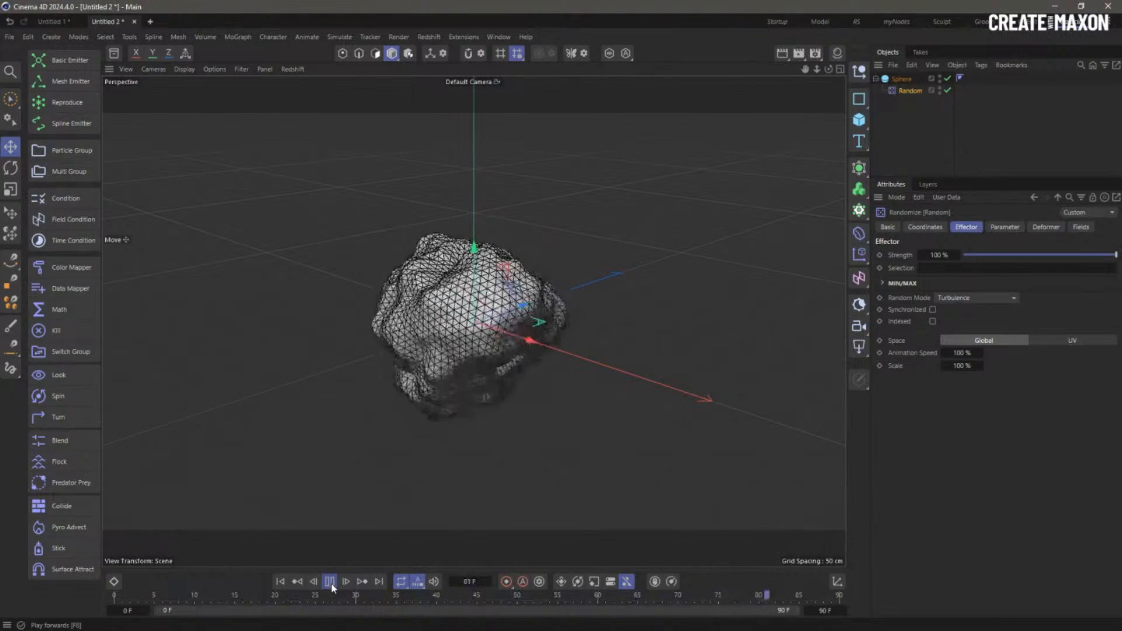
left_click(330, 582)
left_click_drag(600, 295, 640, 286, "alt")
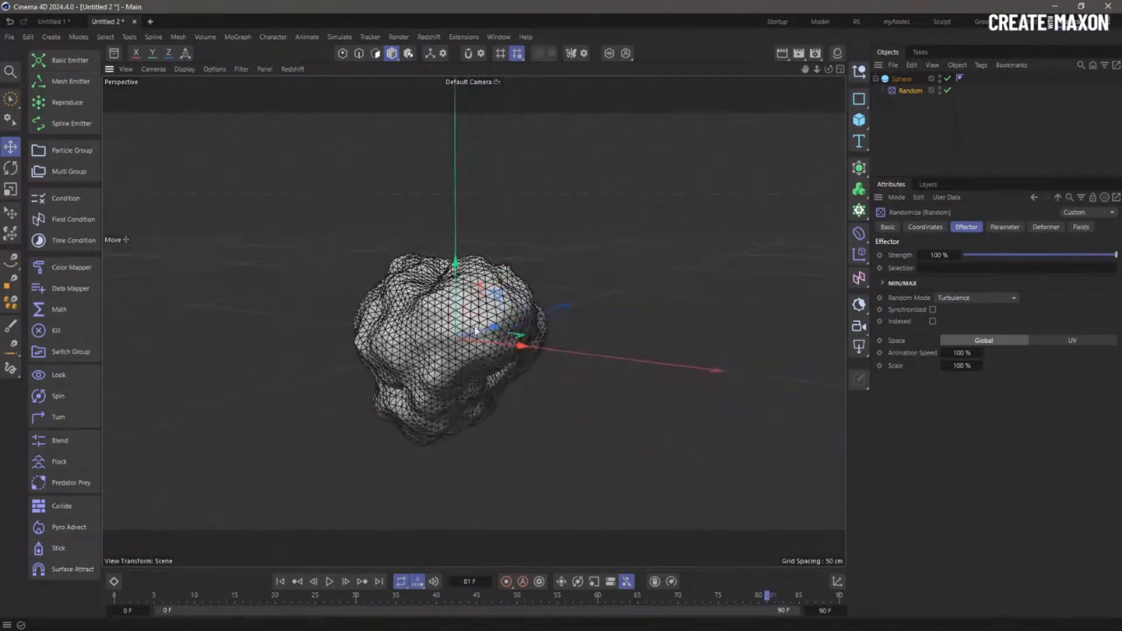
- Extend the scene's end frame to 900
double_click(826, 610)
type("900")
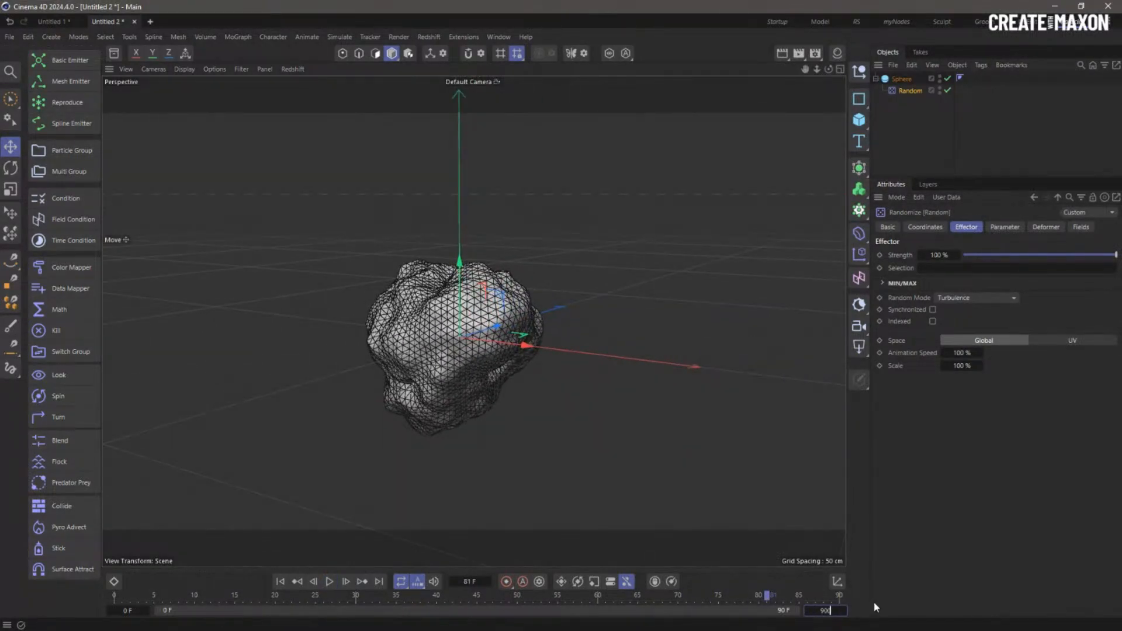
key("Return")
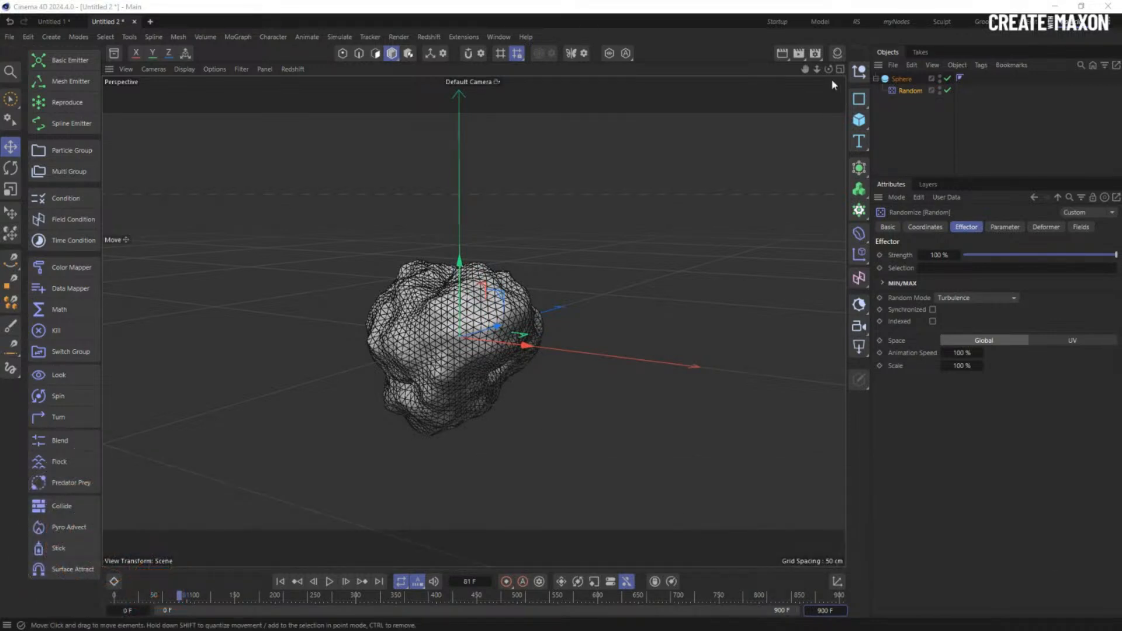
- Add a Mesh Emitter on the Sphere and preview its emission
left_click(1012, 111)
left_click(902, 79)
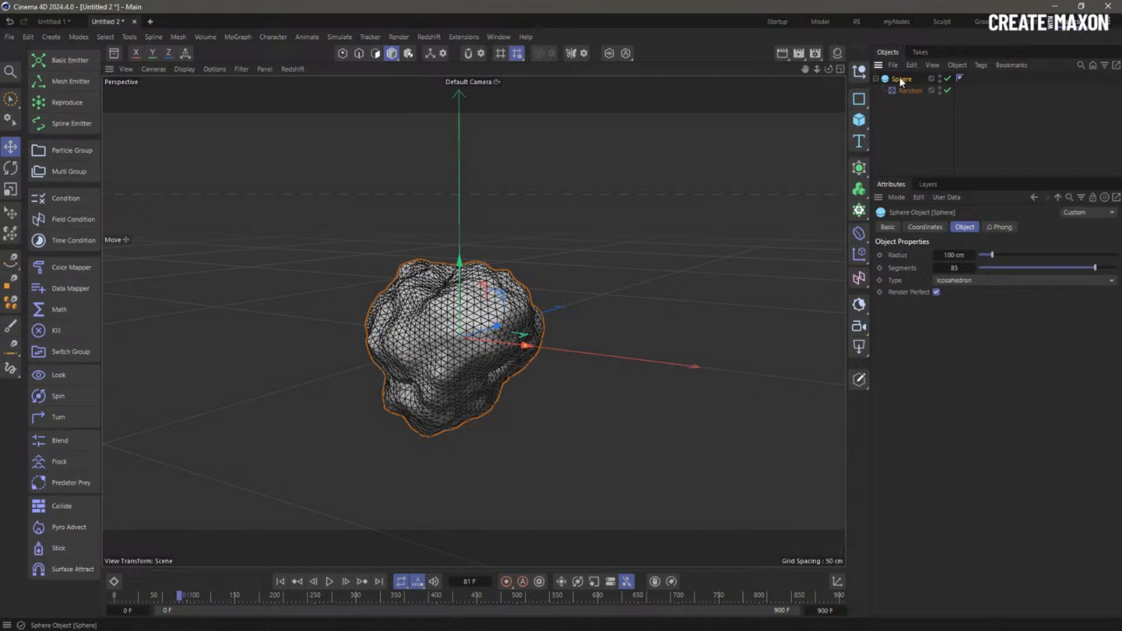
left_click(60, 81)
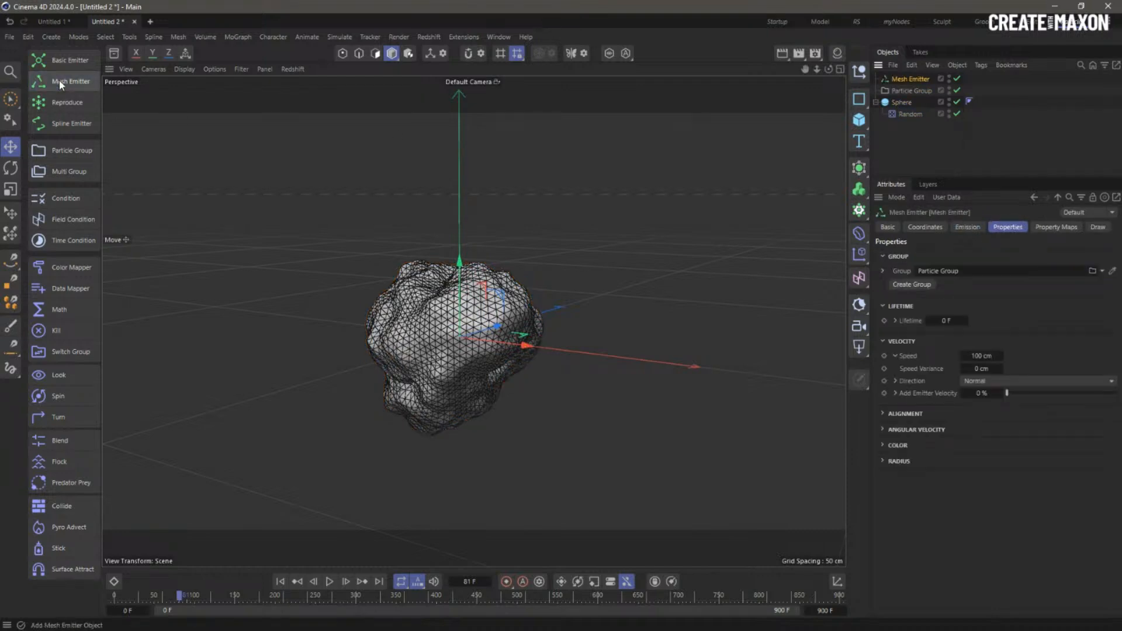
left_click(973, 228)
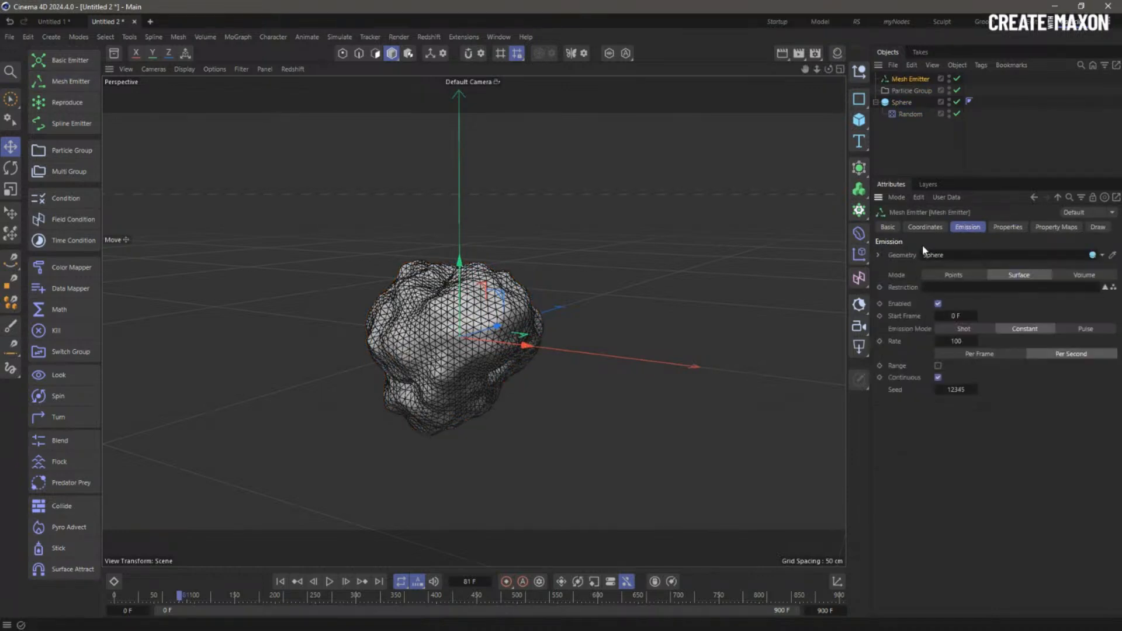
left_click(328, 583)
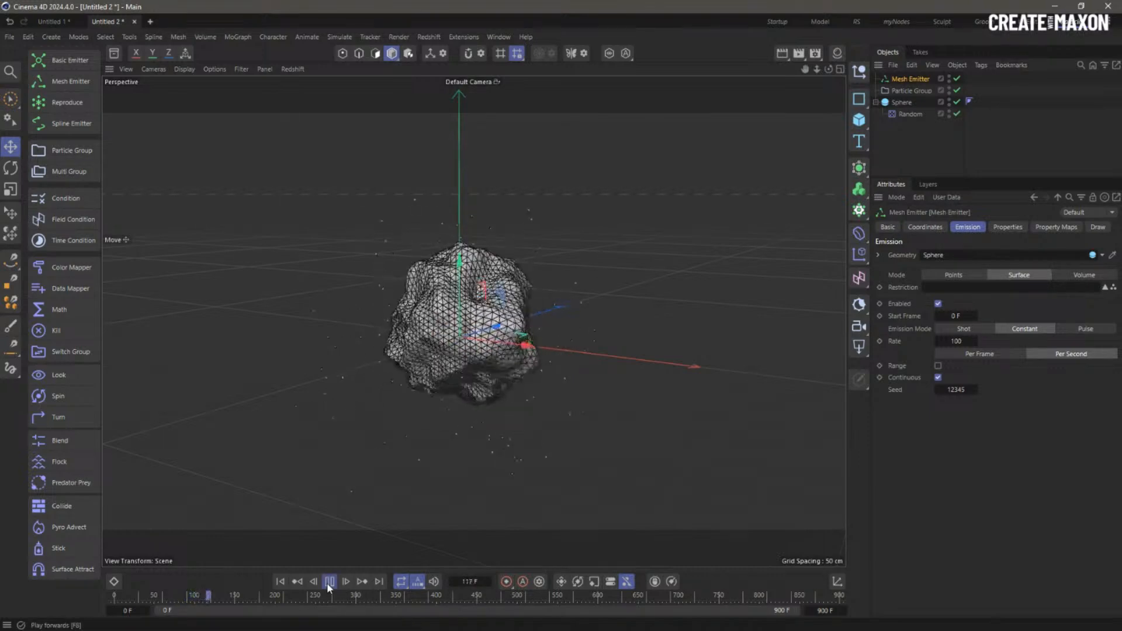
left_click(327, 584)
left_click(280, 582)
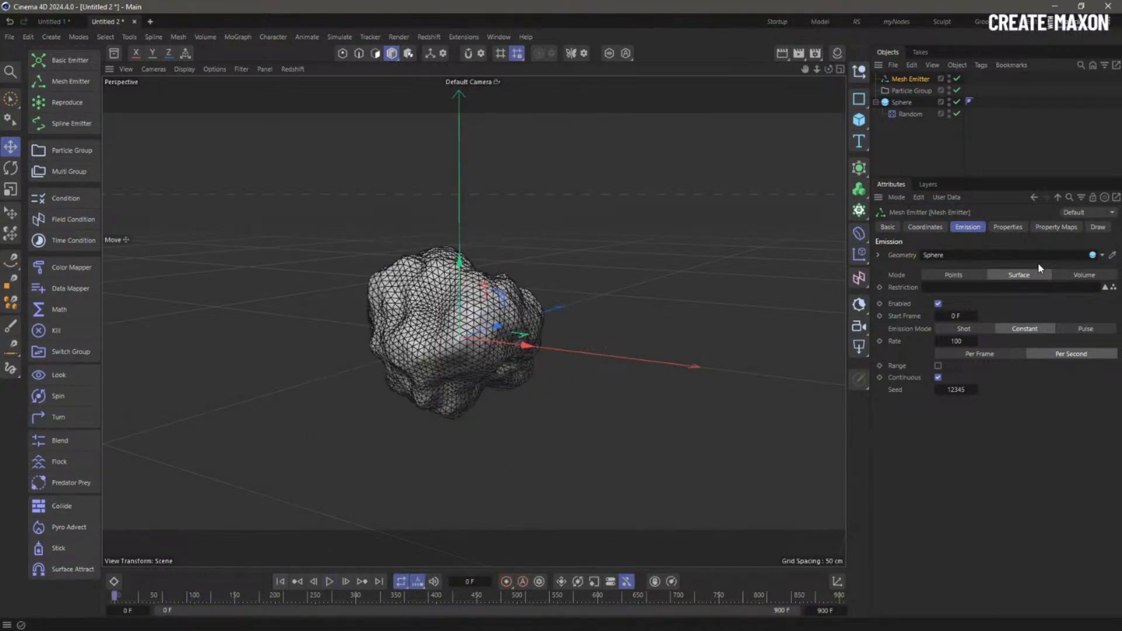
- Edit the particle speed and set the emitter to a single shot of 10000 particles
left_click(1011, 229)
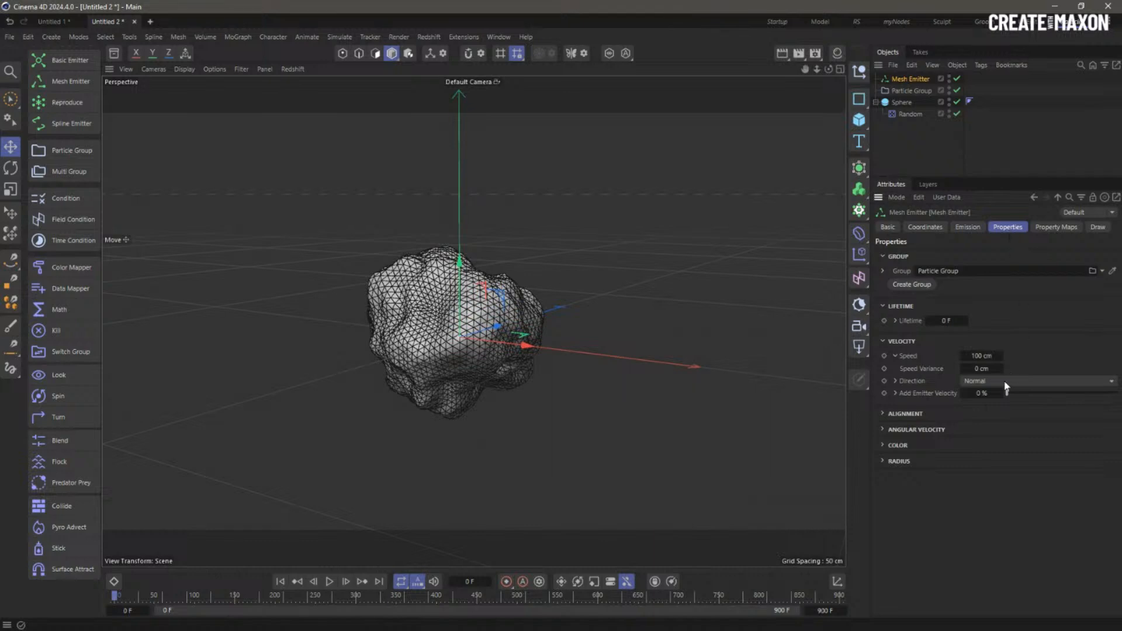
double_click(986, 356)
left_click(968, 227)
double_click(959, 341)
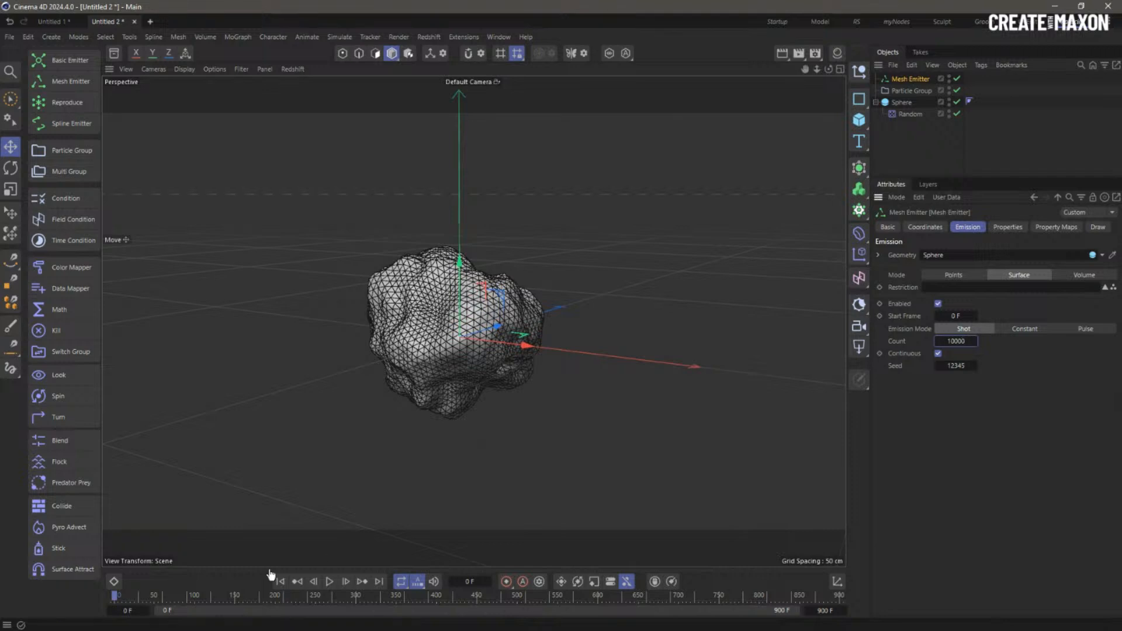
left_click(345, 581)
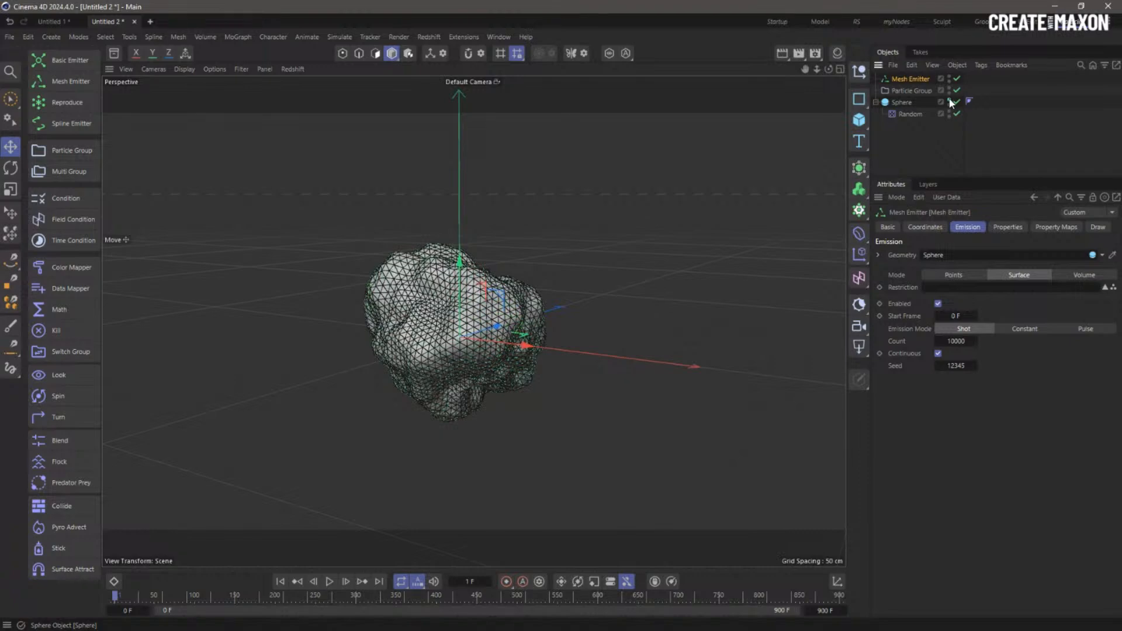
- Inspect the particle shot with the Sphere hidden, then move Particle Group below Random
left_click(949, 101)
left_click_drag(457, 339, 526, 363, "alt")
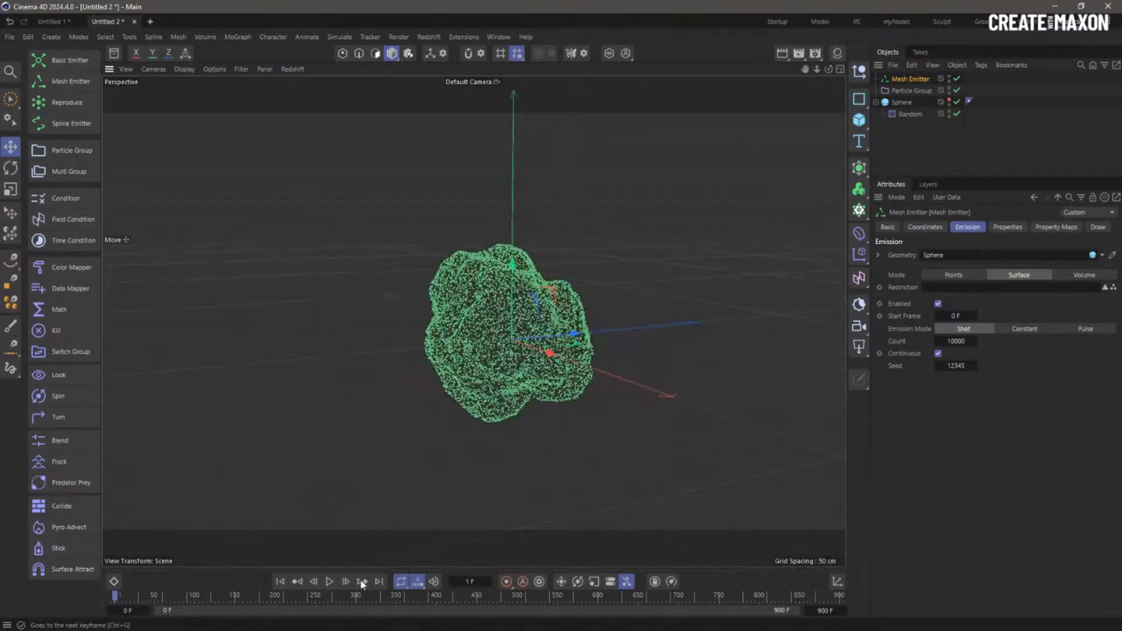
left_click(949, 100)
left_click(330, 582)
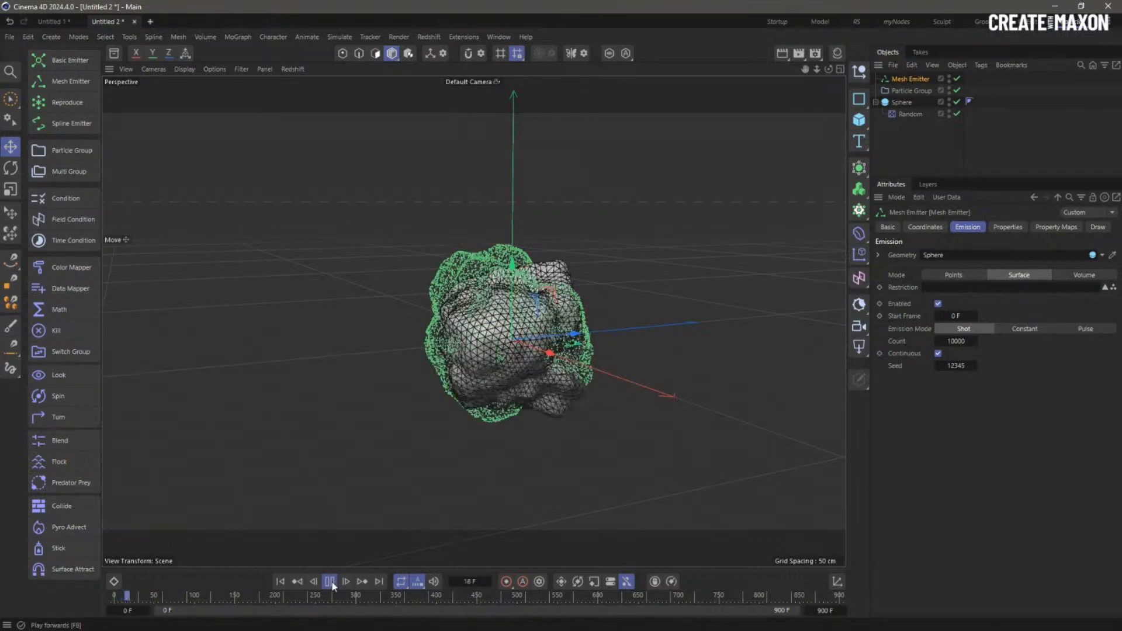
left_click(330, 582)
left_click(280, 581)
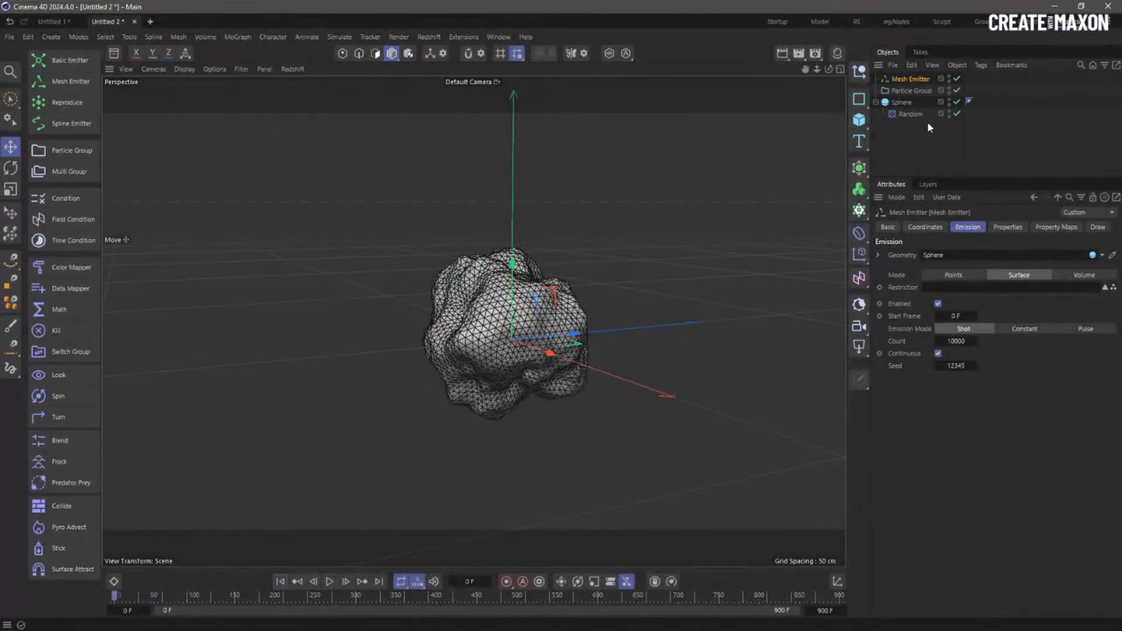
left_click_drag(905, 90, 907, 139)
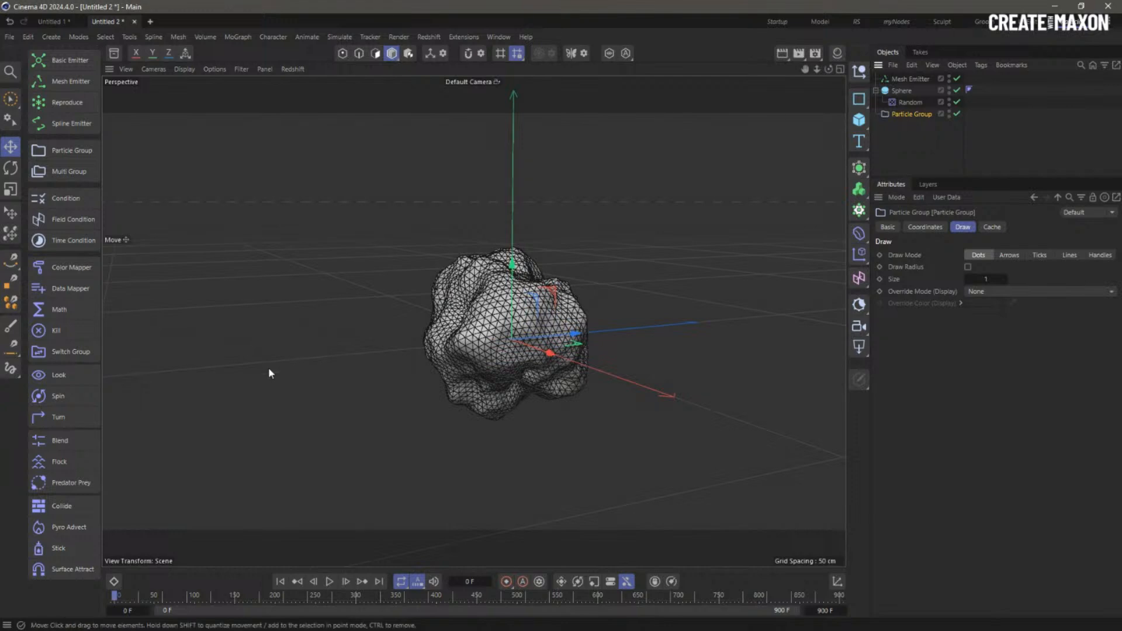
- Add a Stick modifier inside the Particle Group and give the Sphere a Collider tag
left_click(64, 549)
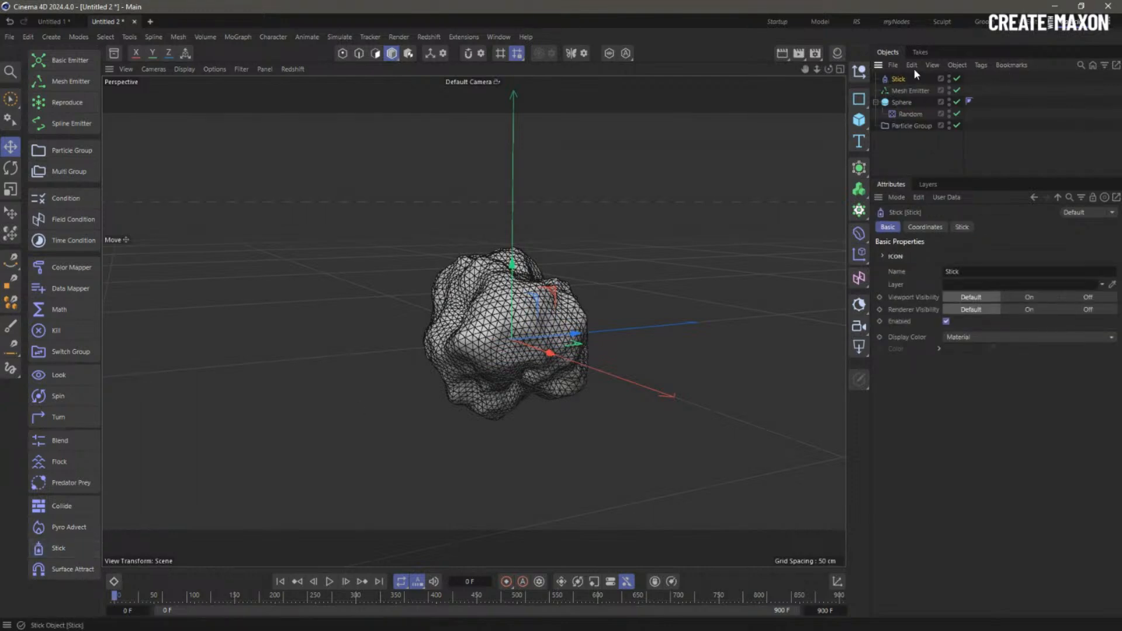
left_click_drag(919, 113, 921, 126)
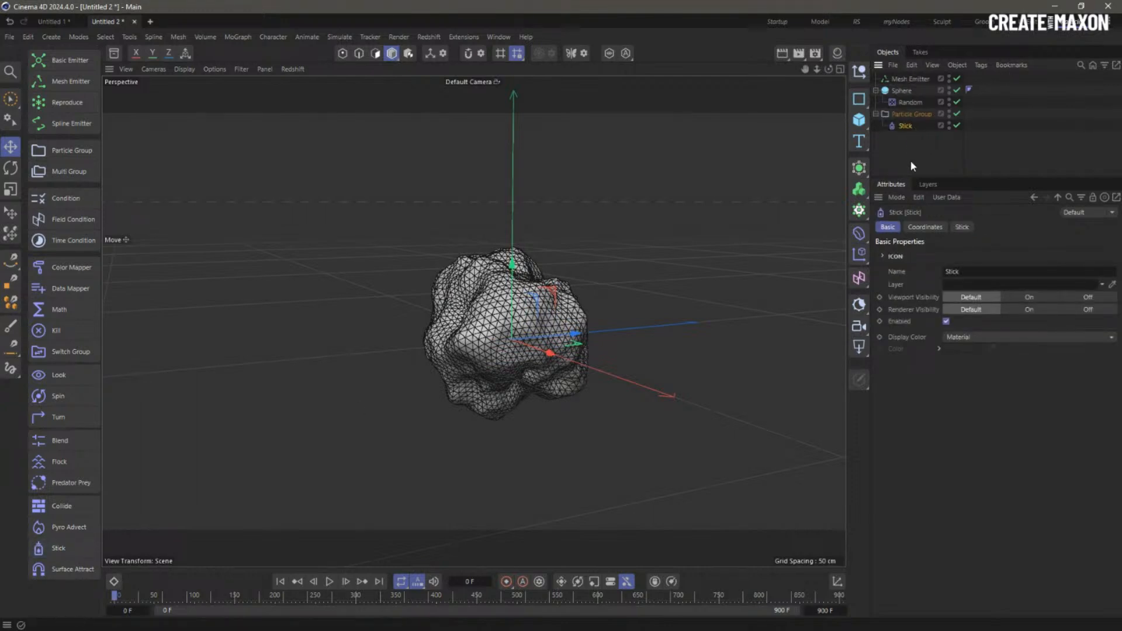
left_click(904, 90)
right_click(903, 90)
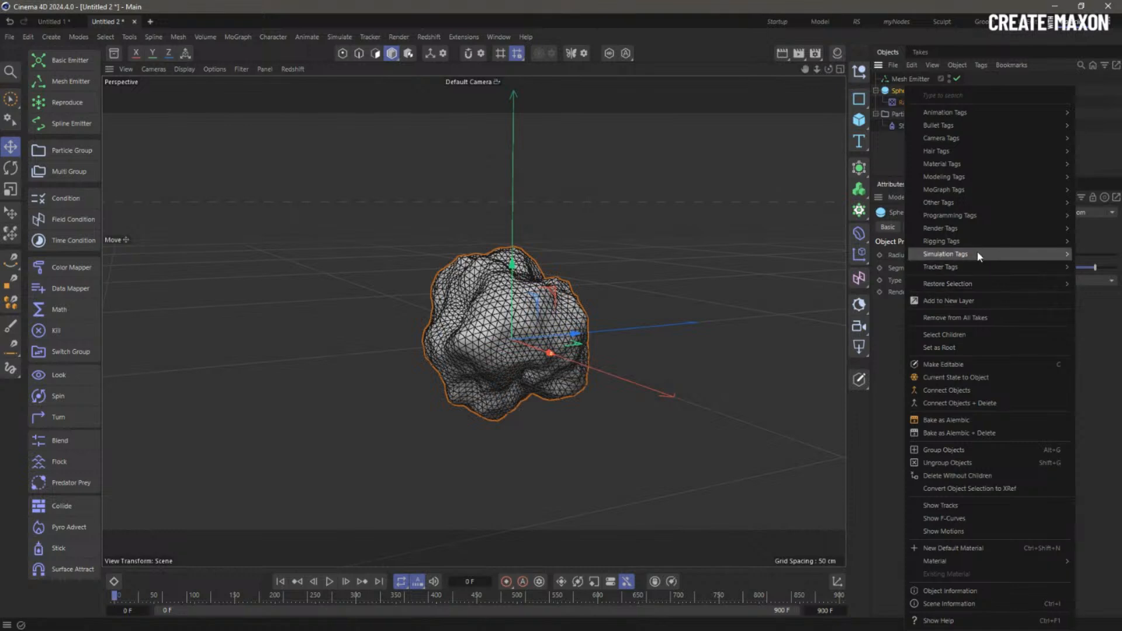
mouse_move(978, 255)
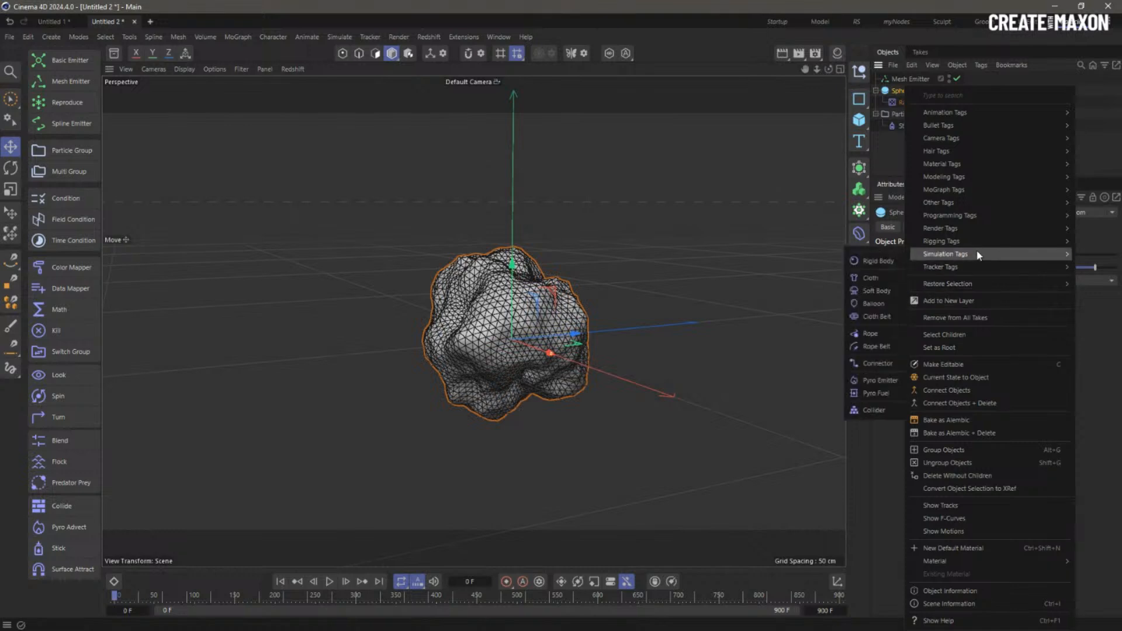
left_click(875, 410)
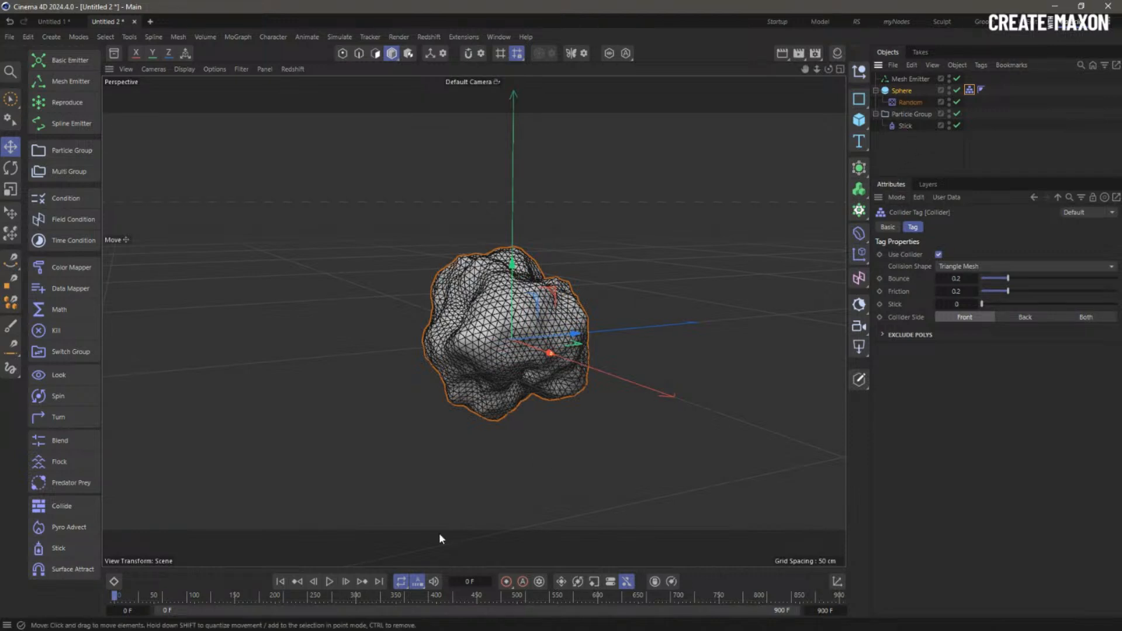
- Play the simulation to check particles clinging, with the Sphere mesh hidden in the viewport
left_click(325, 582)
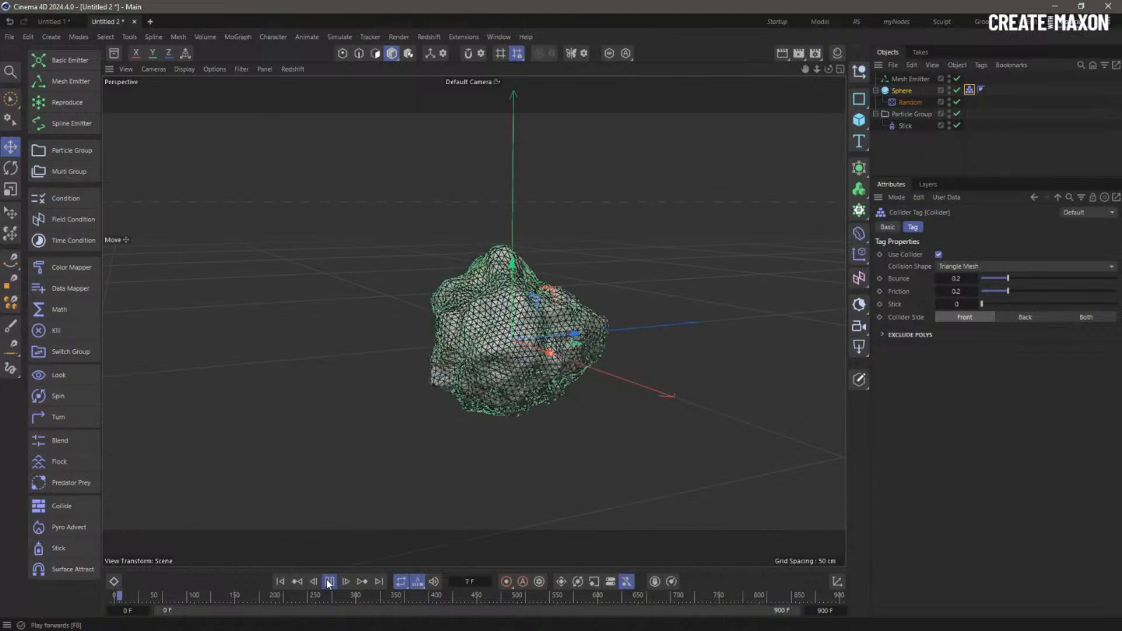
scroll(518, 363, "up", 5)
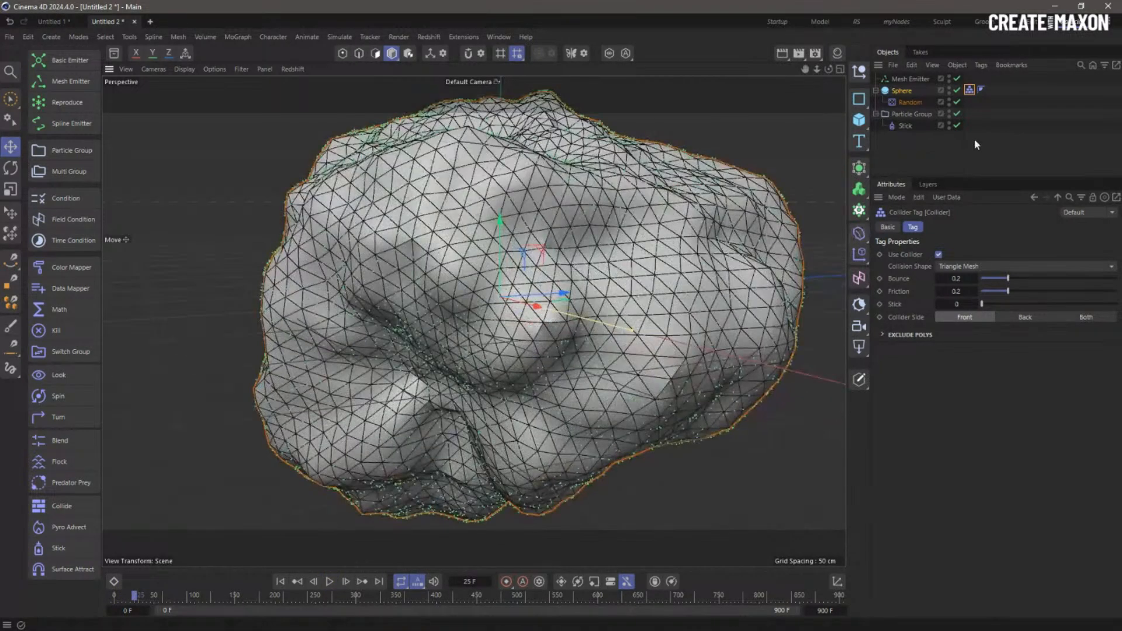
left_click(948, 86)
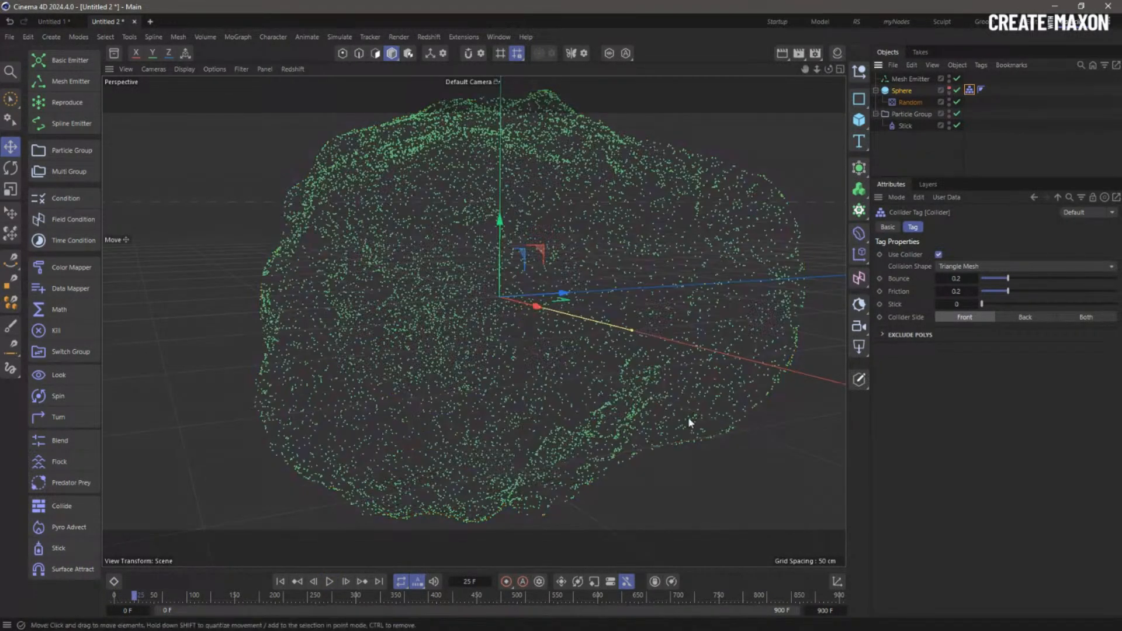
left_click(331, 582)
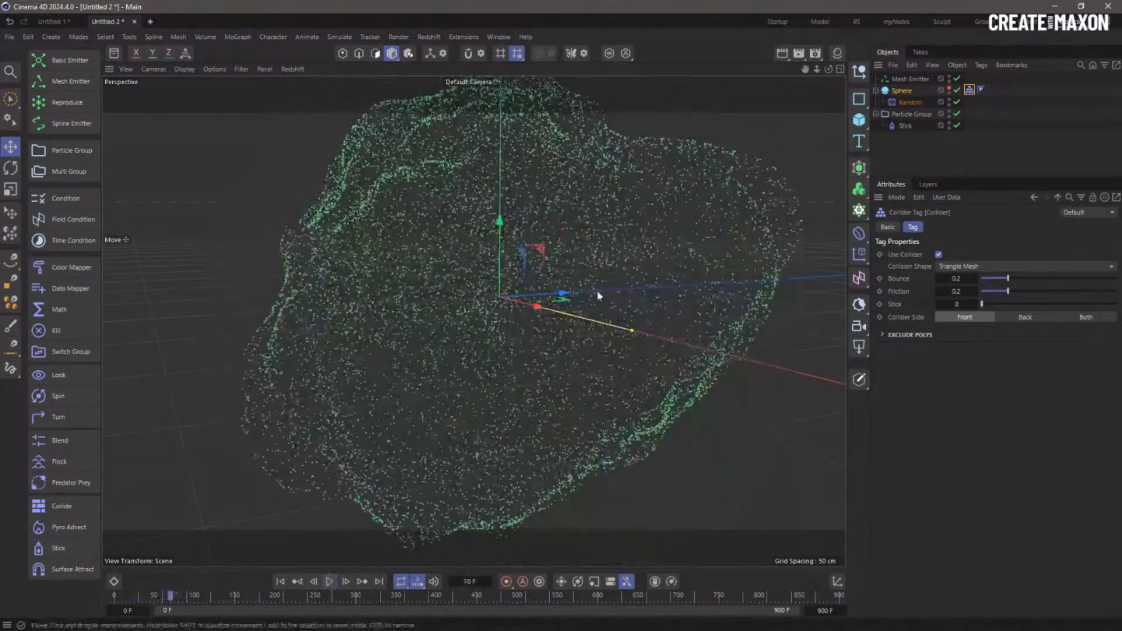
scroll(588, 287, "down", 5)
mouse_move(586, 285)
left_mouse_down("alt")
mouse_move(506, 266)
mouse_move(609, 295)
left_mouse_up("alt")
left_click(912, 114)
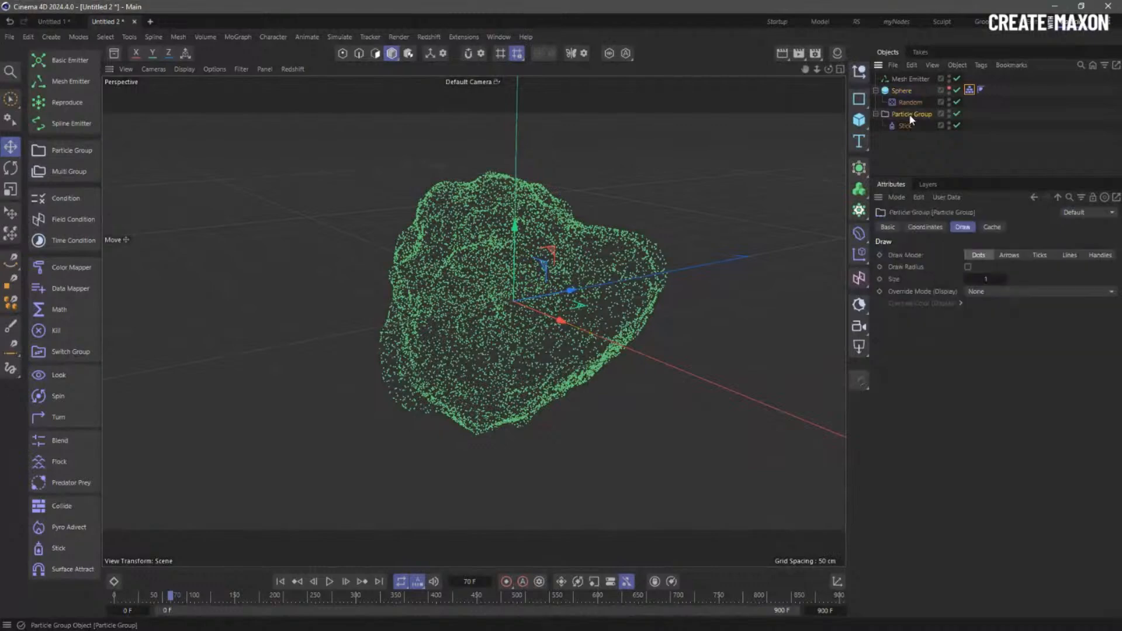
left_click(239, 38)
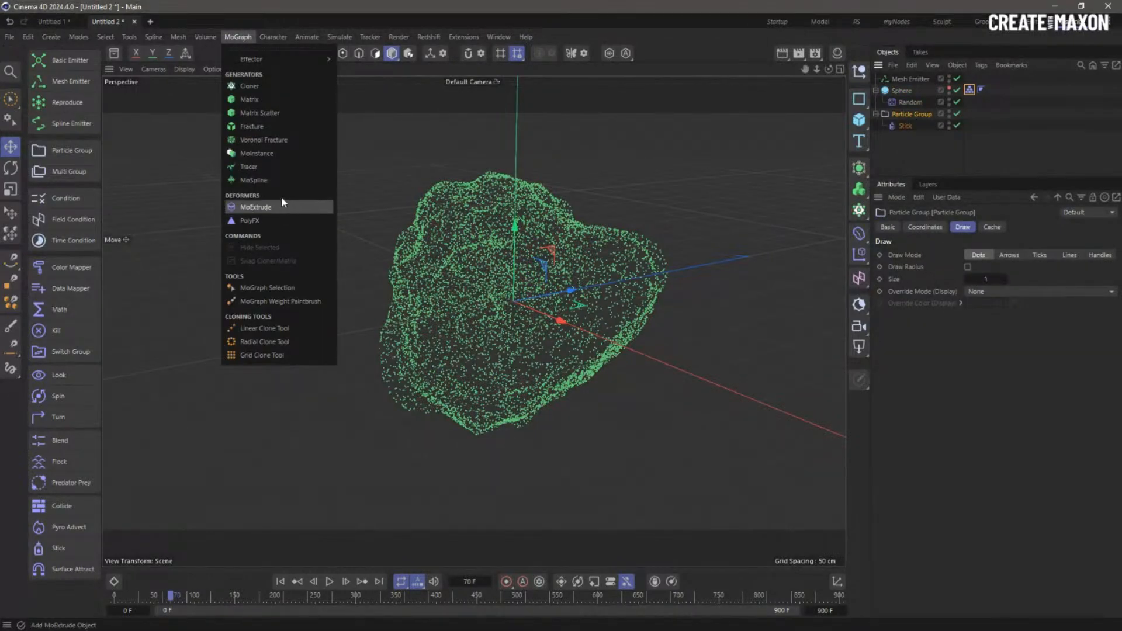
left_click(266, 167)
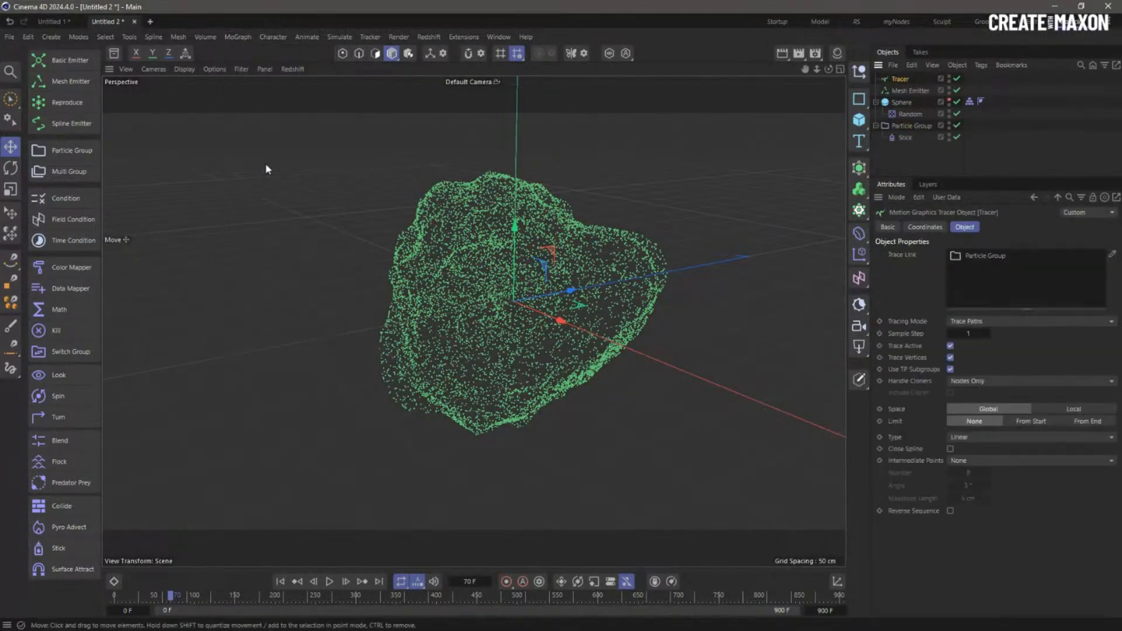
left_click(281, 581)
left_click(330, 581)
left_click(330, 581)
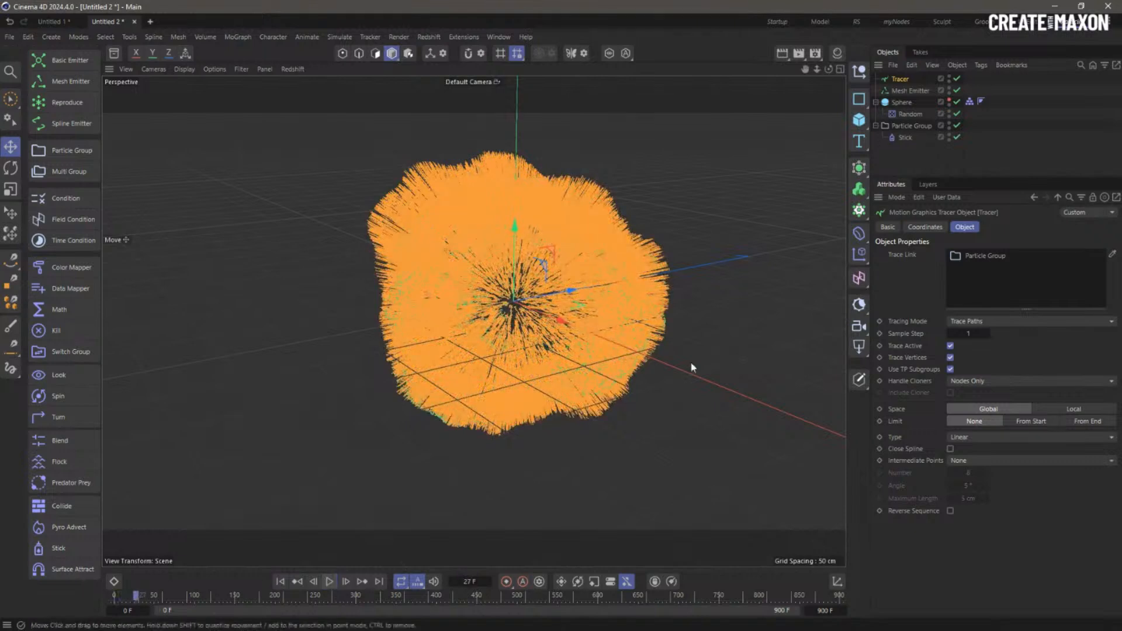
left_click(1083, 422)
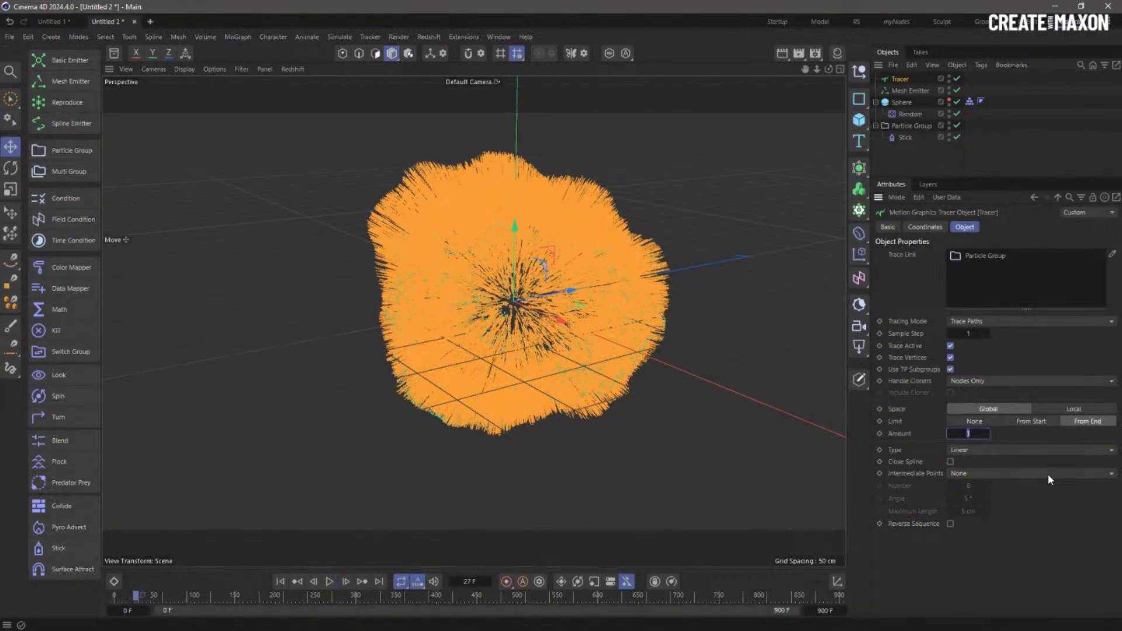
type("15")
left_click(282, 581)
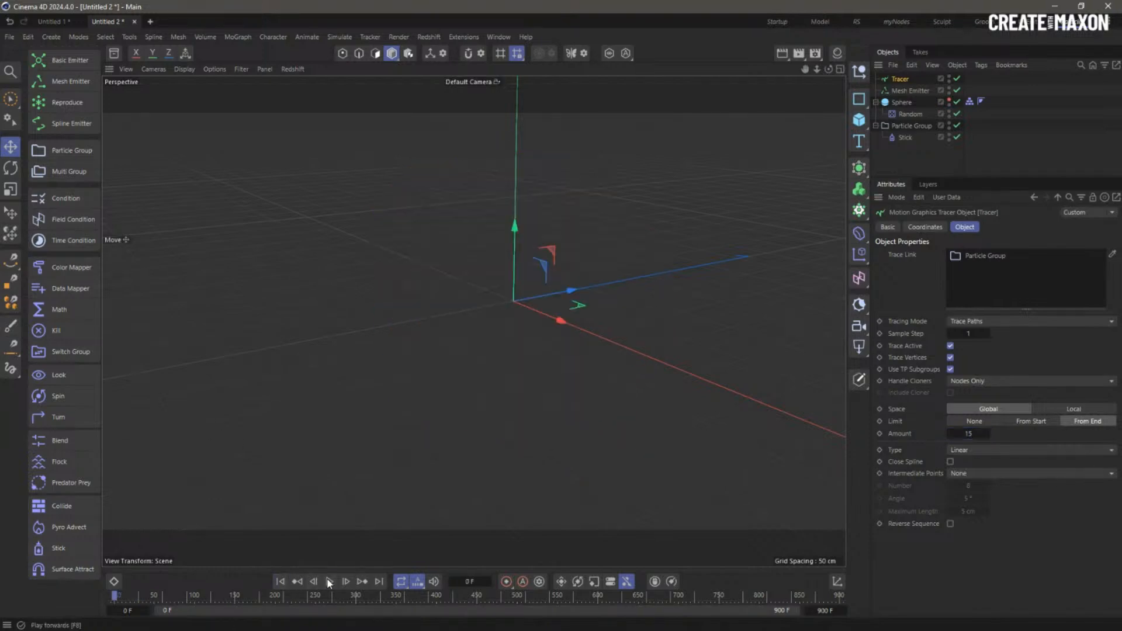
left_click(330, 582)
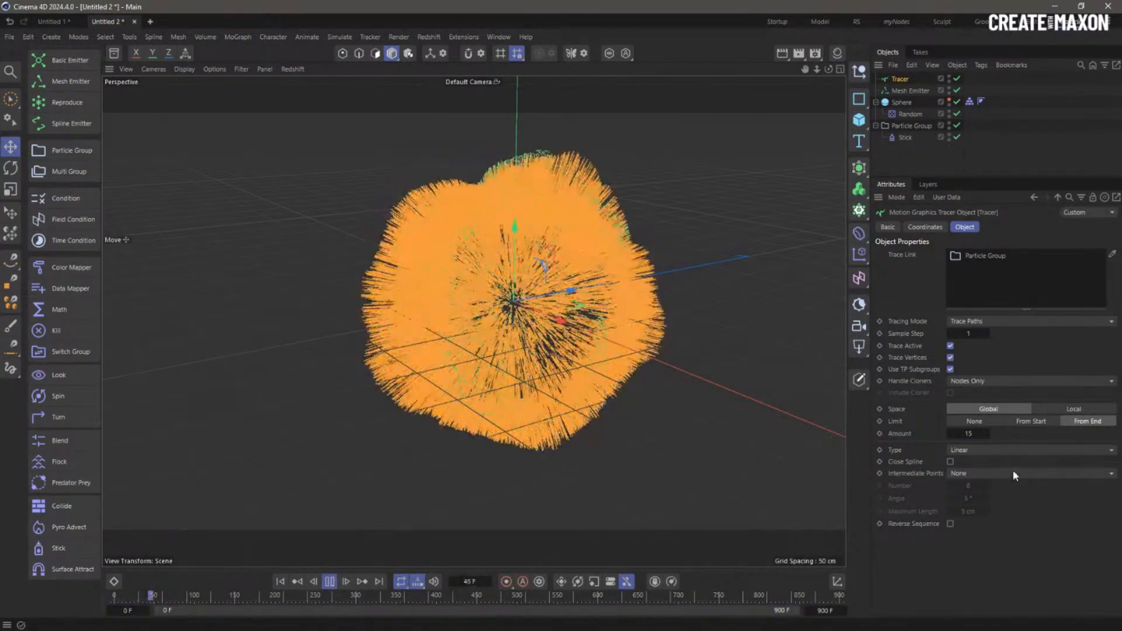
double_click(973, 434)
type("5")
key("Return")
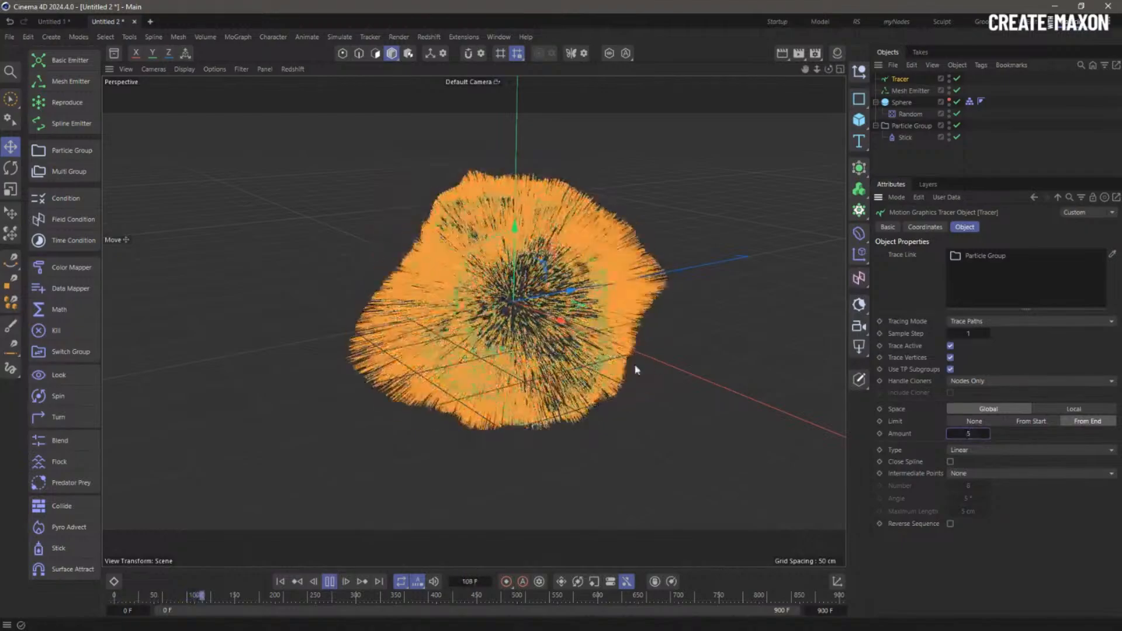
left_click(887, 170)
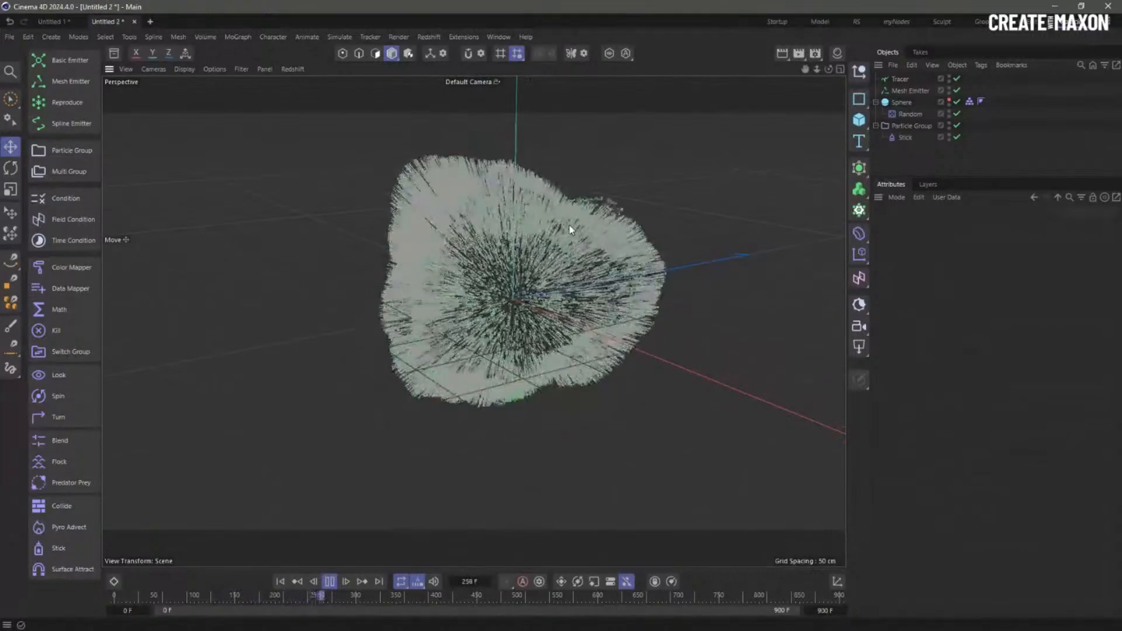
left_click(900, 79)
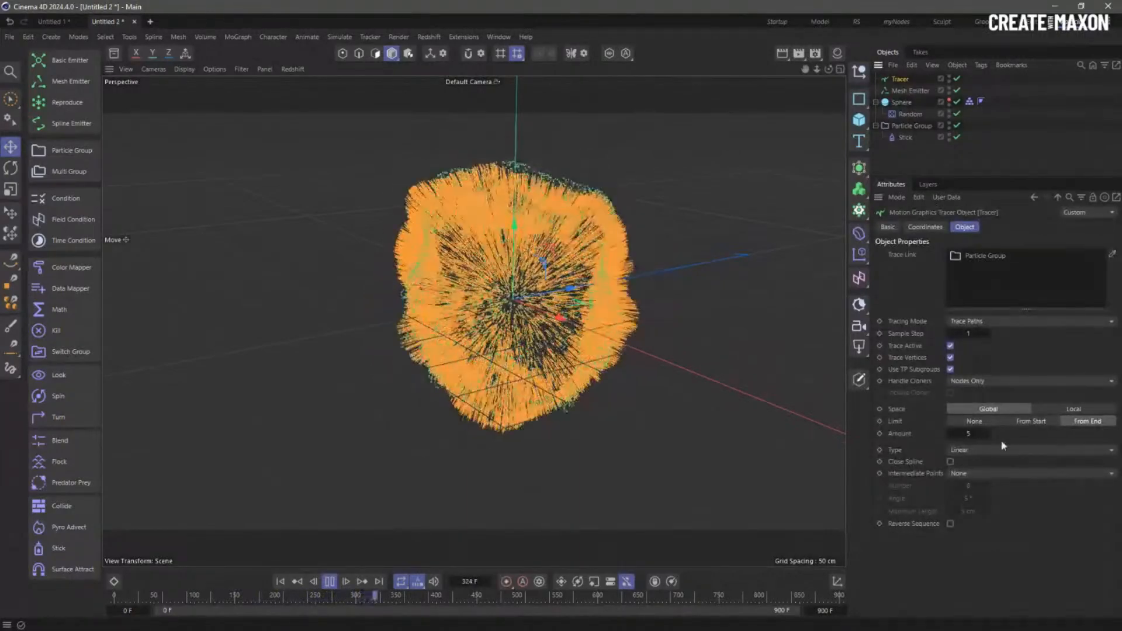
type("2")
key("Return")
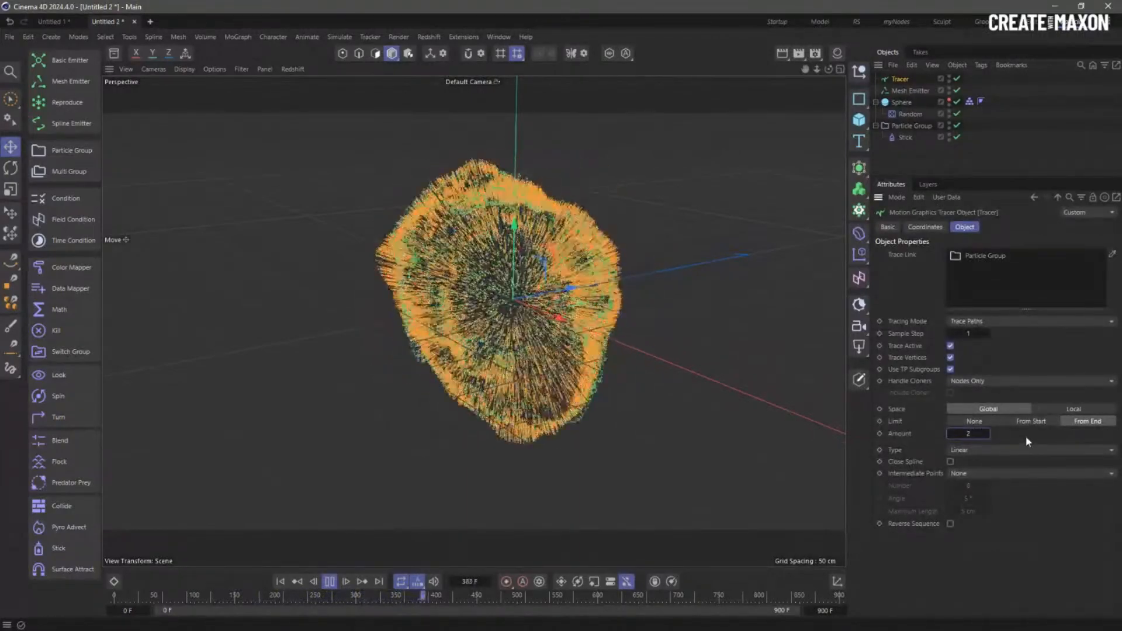
left_click(330, 582)
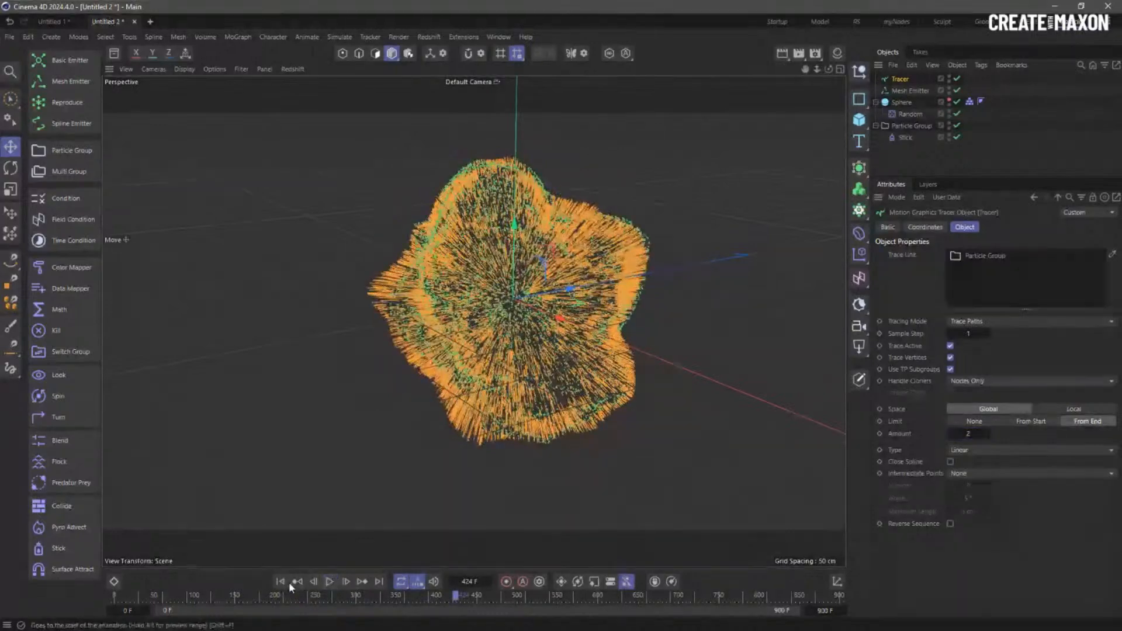
left_click(281, 582)
key("Delete")
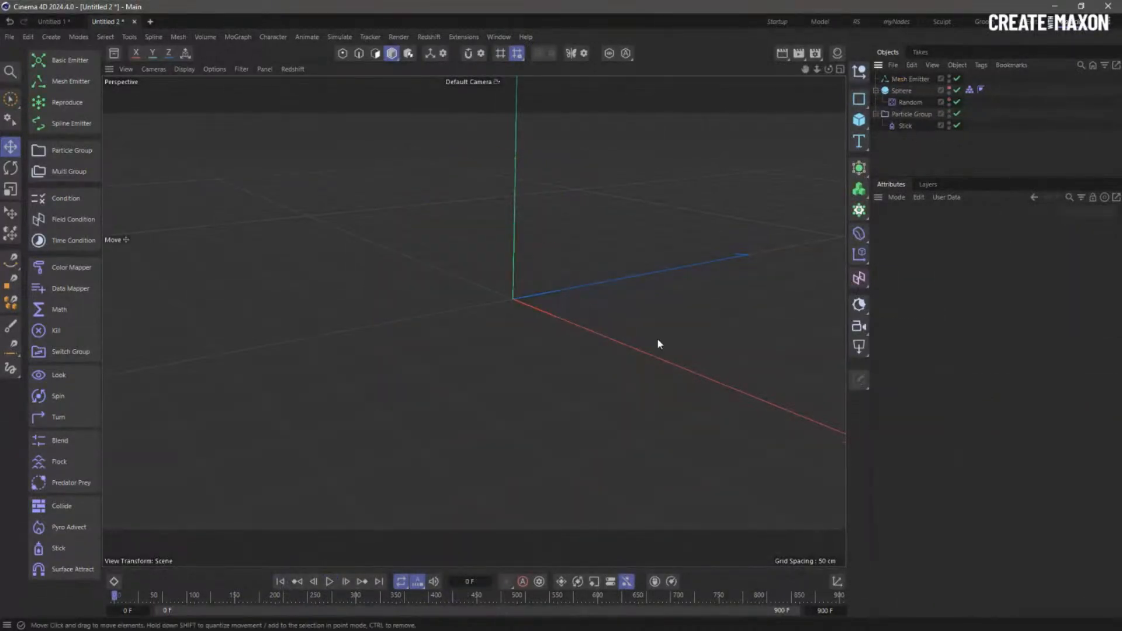
left_click(330, 581)
left_click(330, 581)
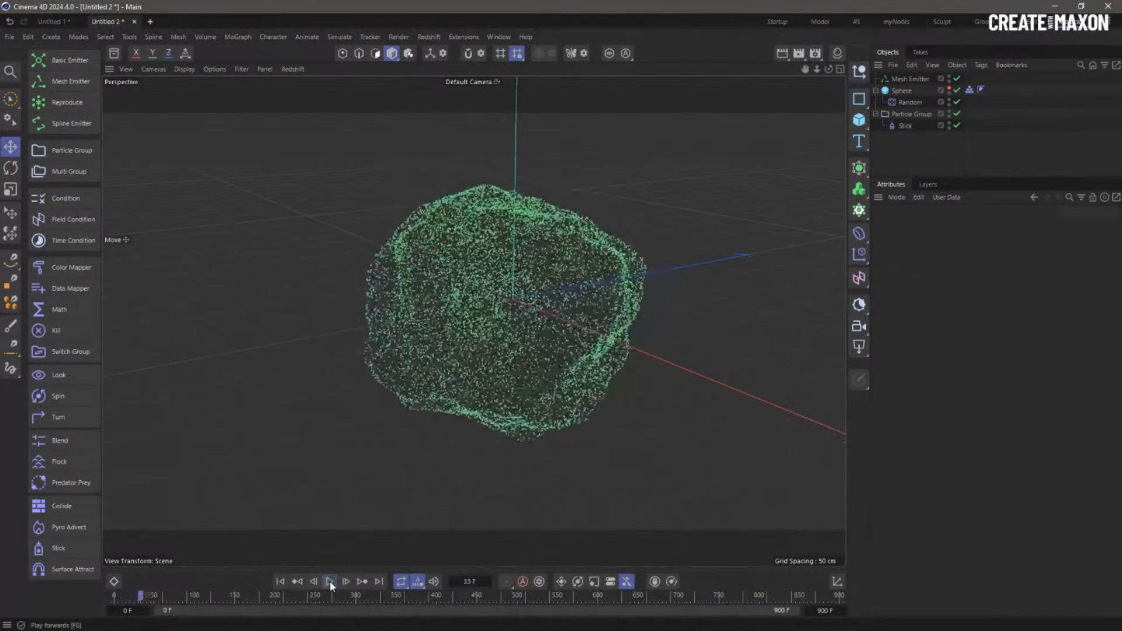
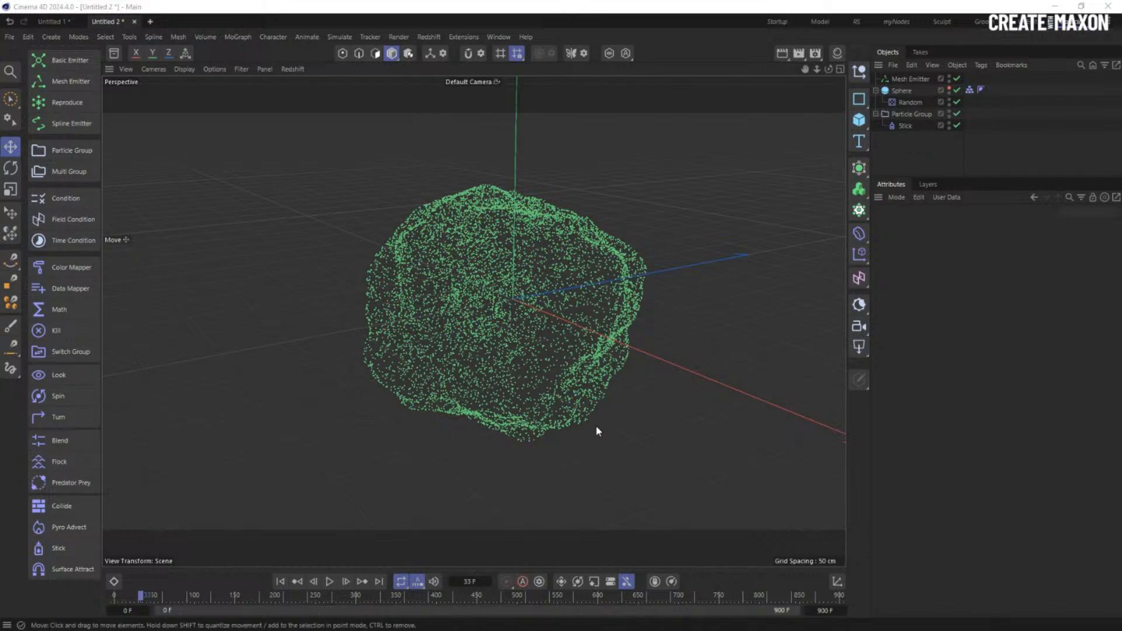
- Replay the simulation and lower the Random effector's Animation Speed to 35%
left_click_drag(471, 389, 462, 346, "alt")
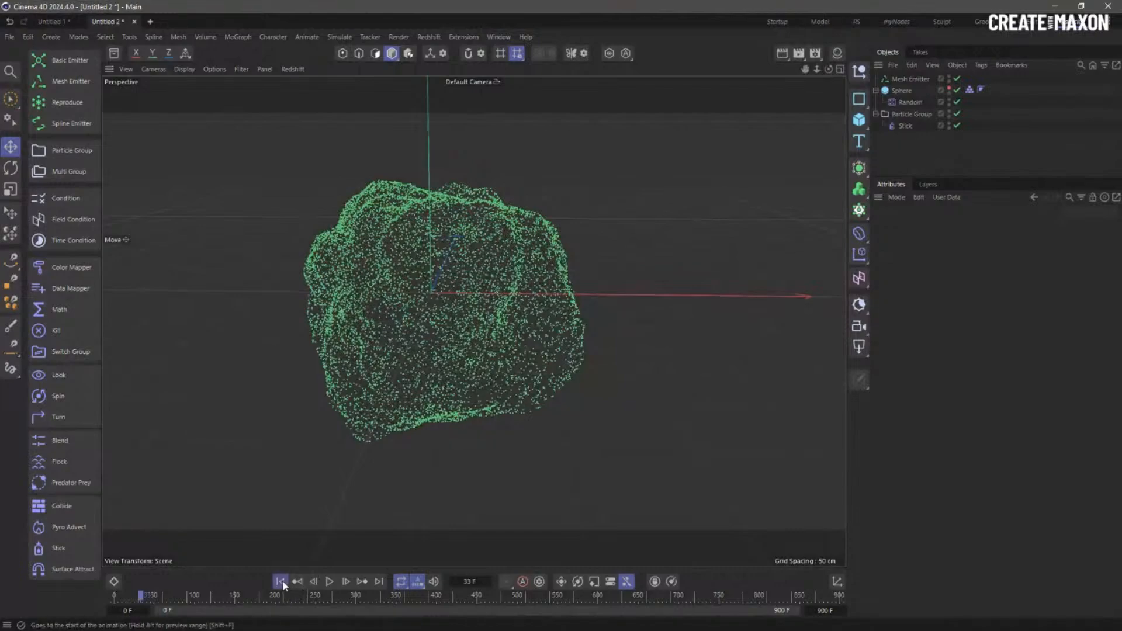
left_click(281, 582)
left_click(330, 582)
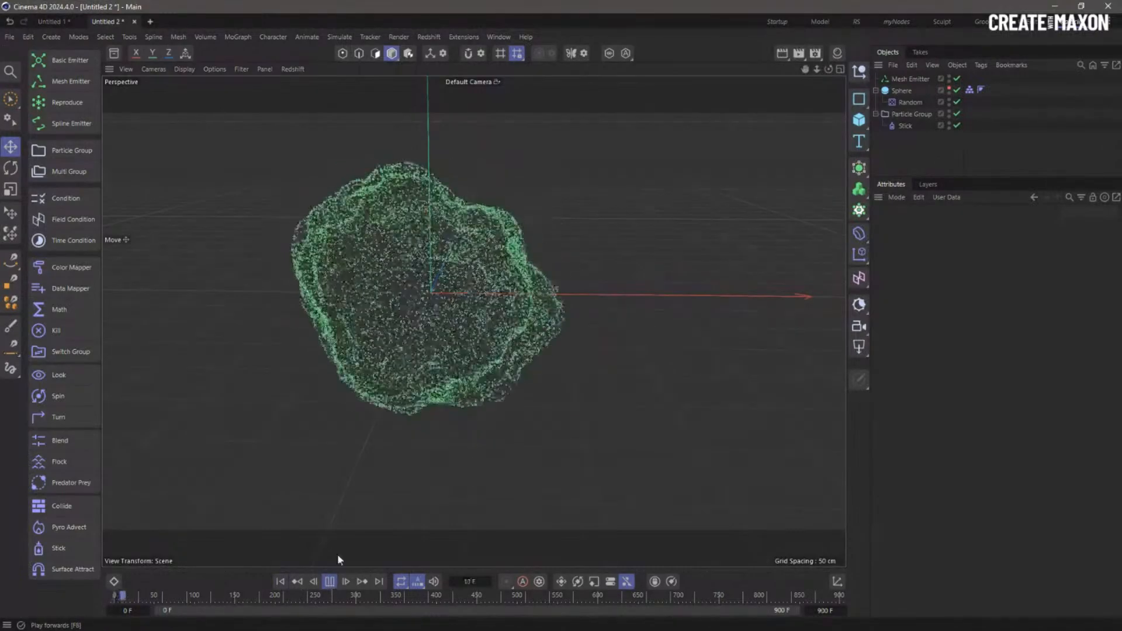
left_click(910, 102)
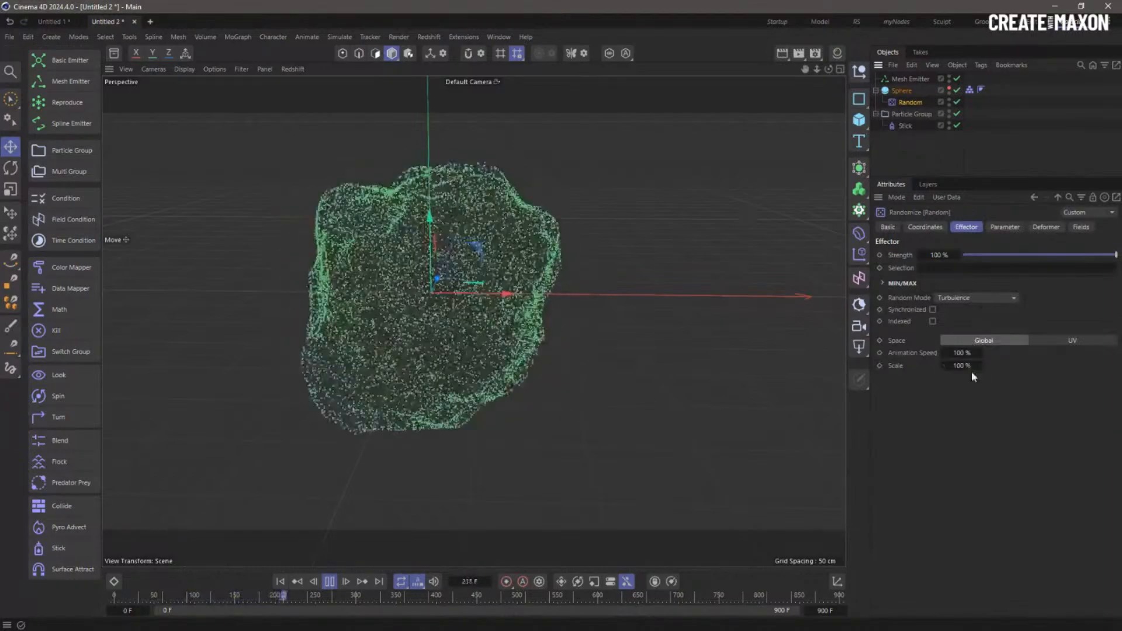
mouse_move(964, 353)
left_mouse_down()
mouse_move(912, 354)
mouse_move(984, 354)
left_mouse_up()
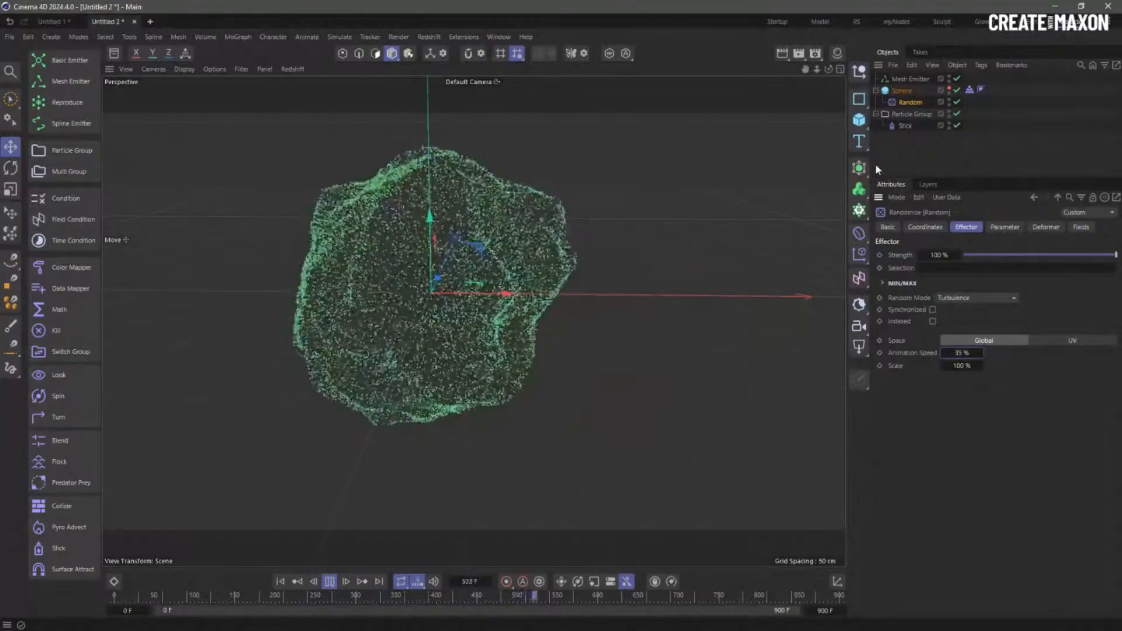
- Add a Condition and nest it inside Particle Group below the Stick modifier
left_click(88, 201)
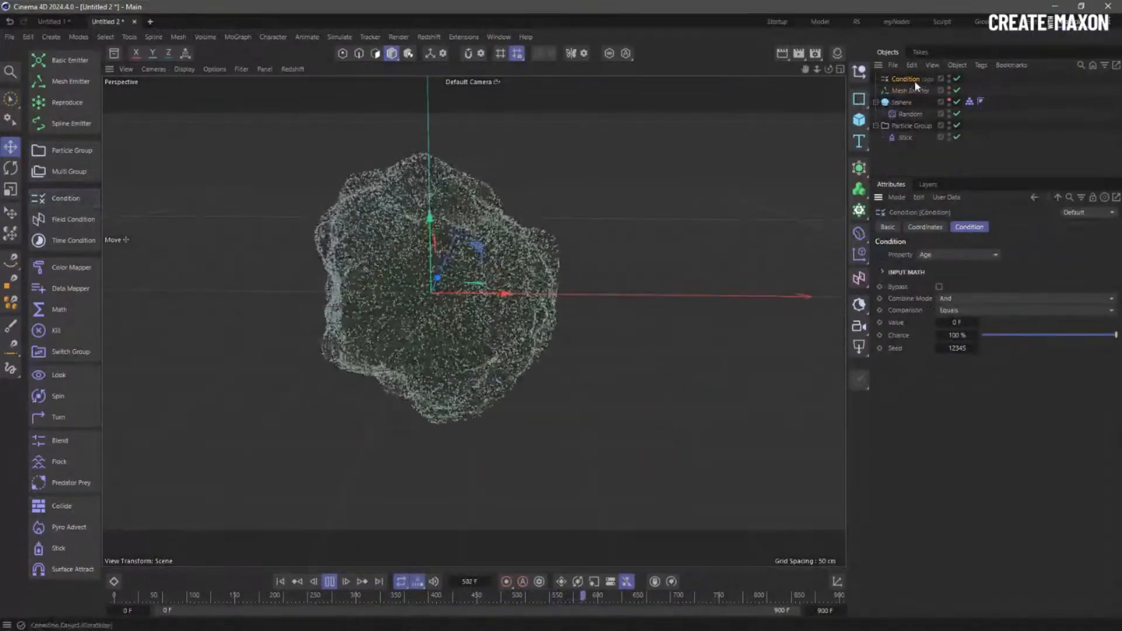
left_click_drag(912, 77, 918, 143)
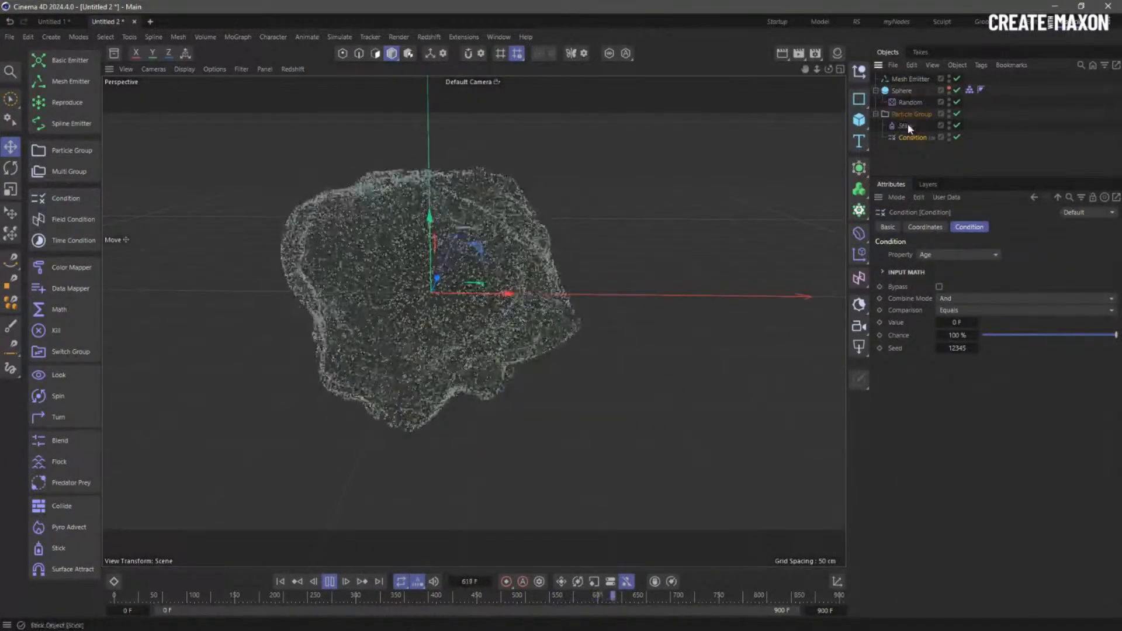
left_click(908, 125)
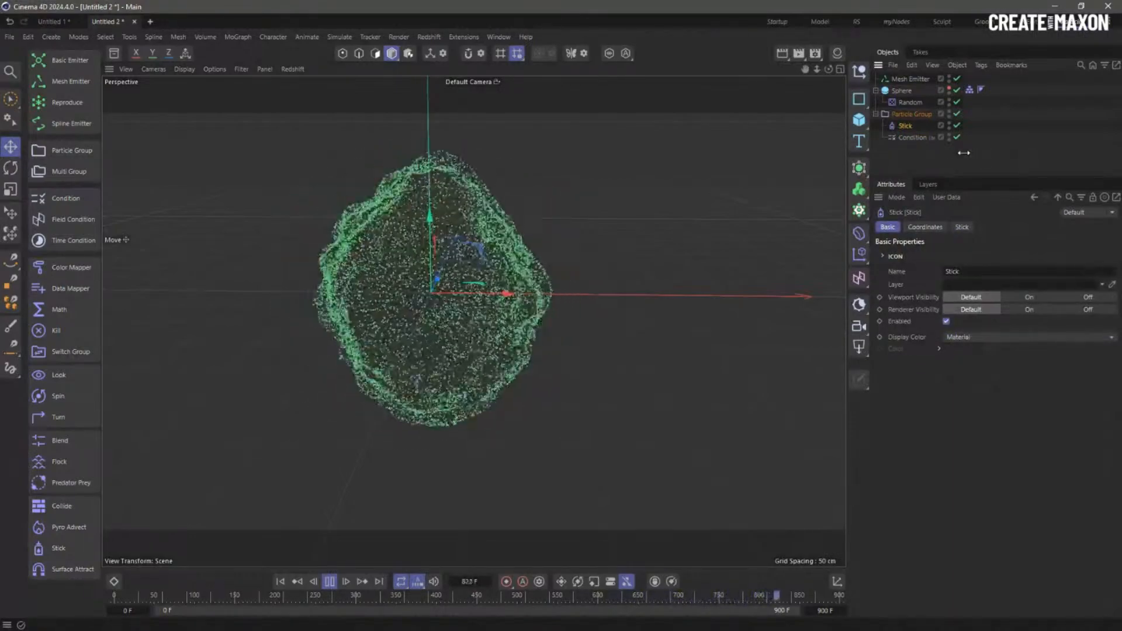
- Set the Condition to test Velocity Speed Greater Than 100 cm
left_click(912, 139)
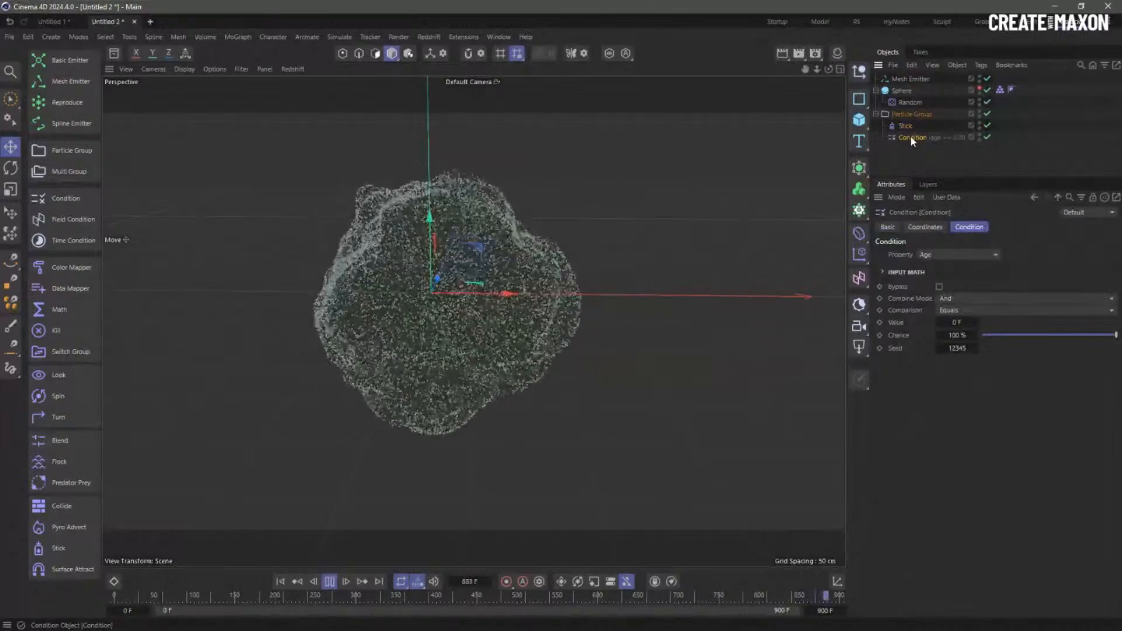
left_click(960, 254)
left_click(978, 430)
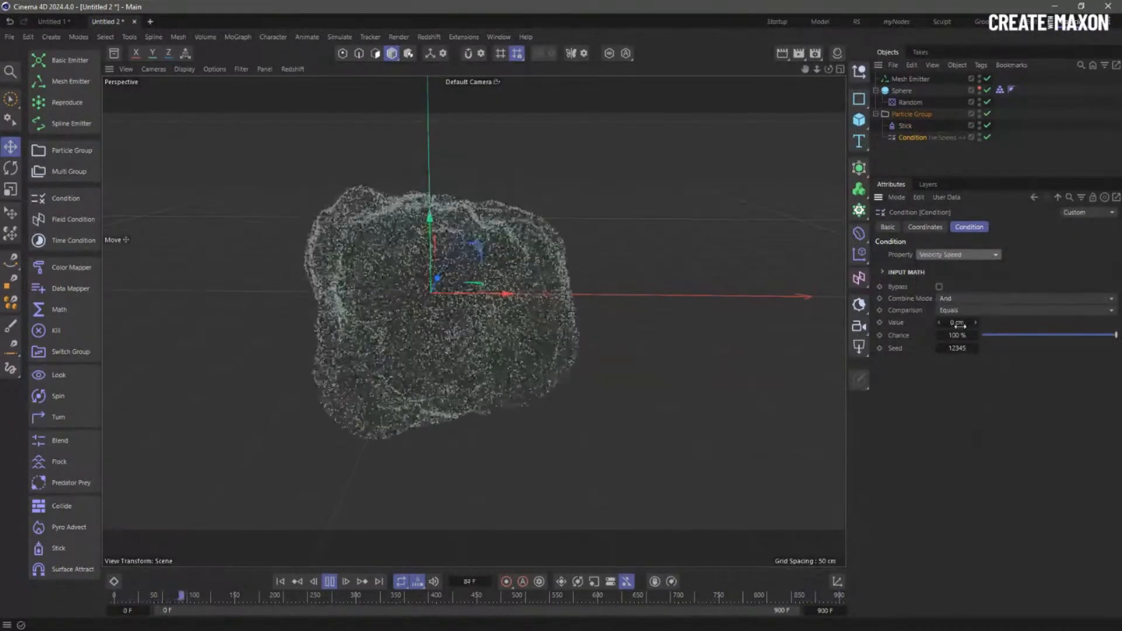
left_click(971, 311)
left_click(973, 340)
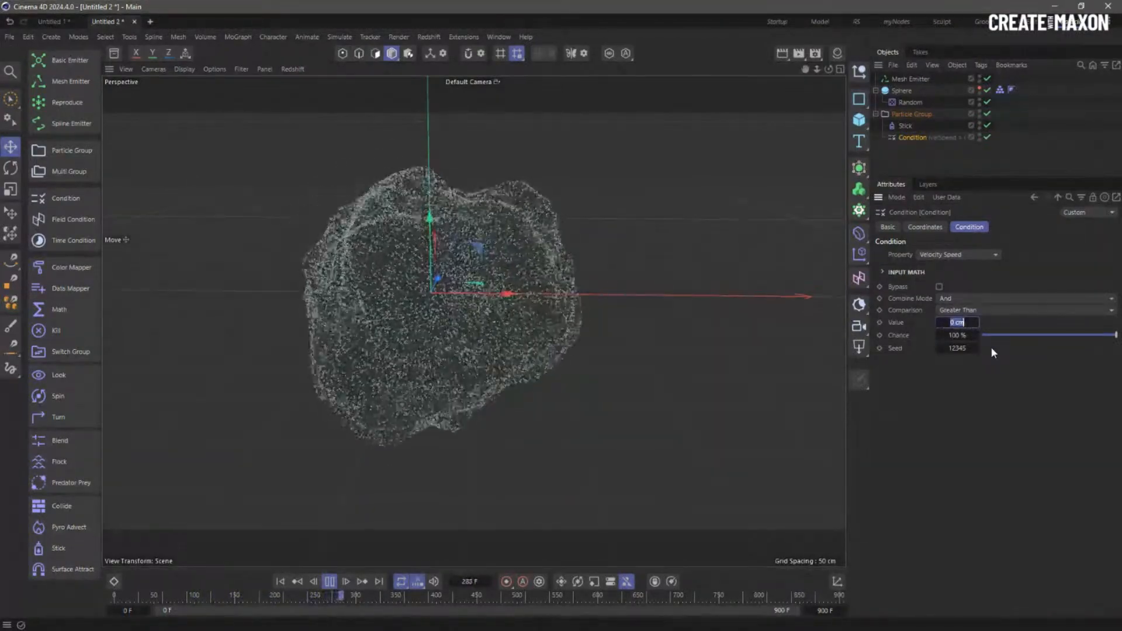
type("100")
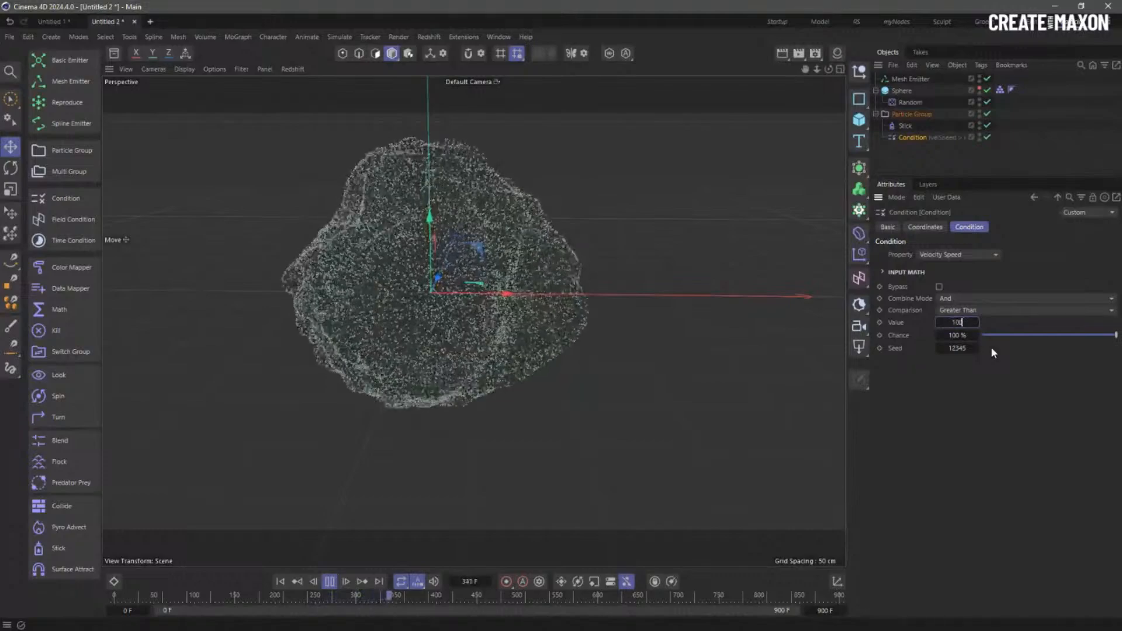
key("Return")
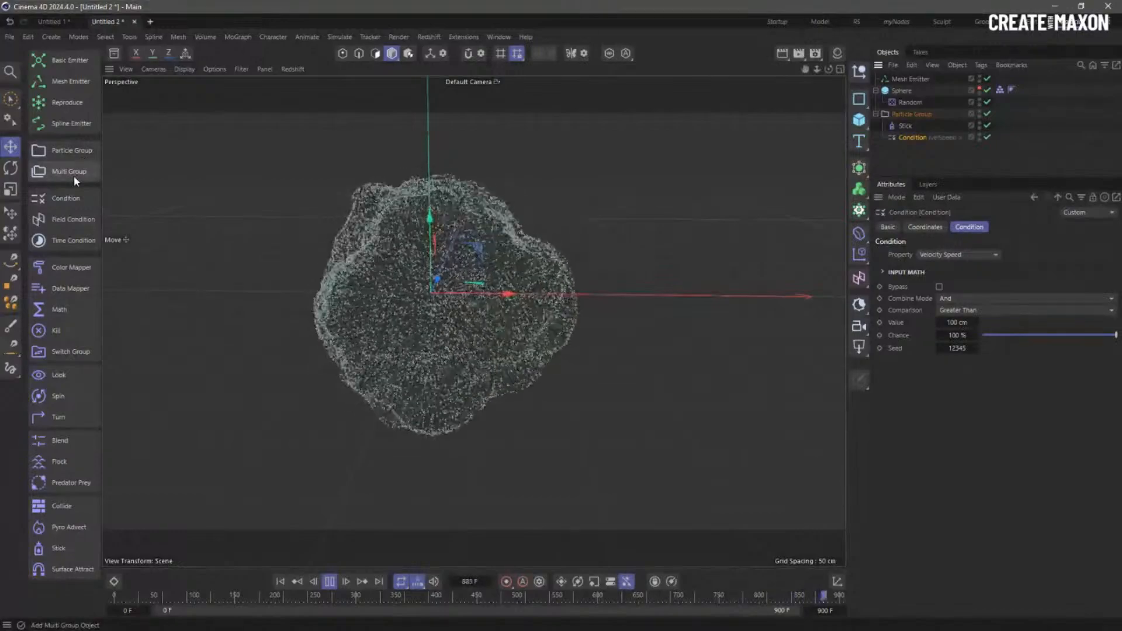
- Add a new Particle Group at the bottom of the hierarchy and rename it 'Dislodged'
left_click(79, 152)
left_click_drag(915, 149, 915, 151)
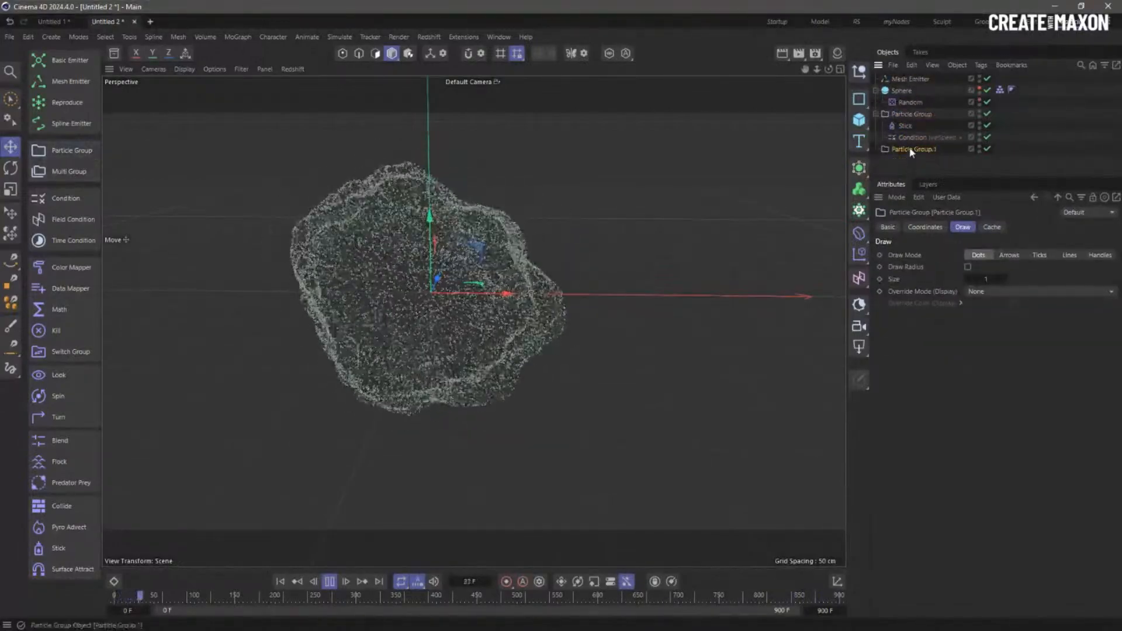
double_click(911, 149)
type("Di")
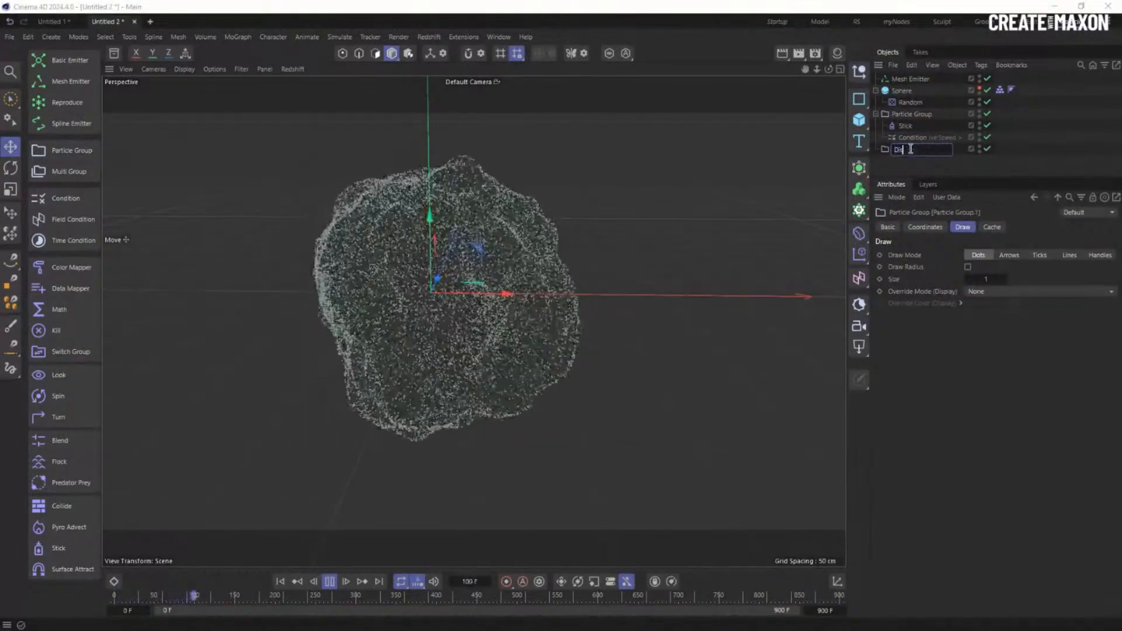
type("slodged")
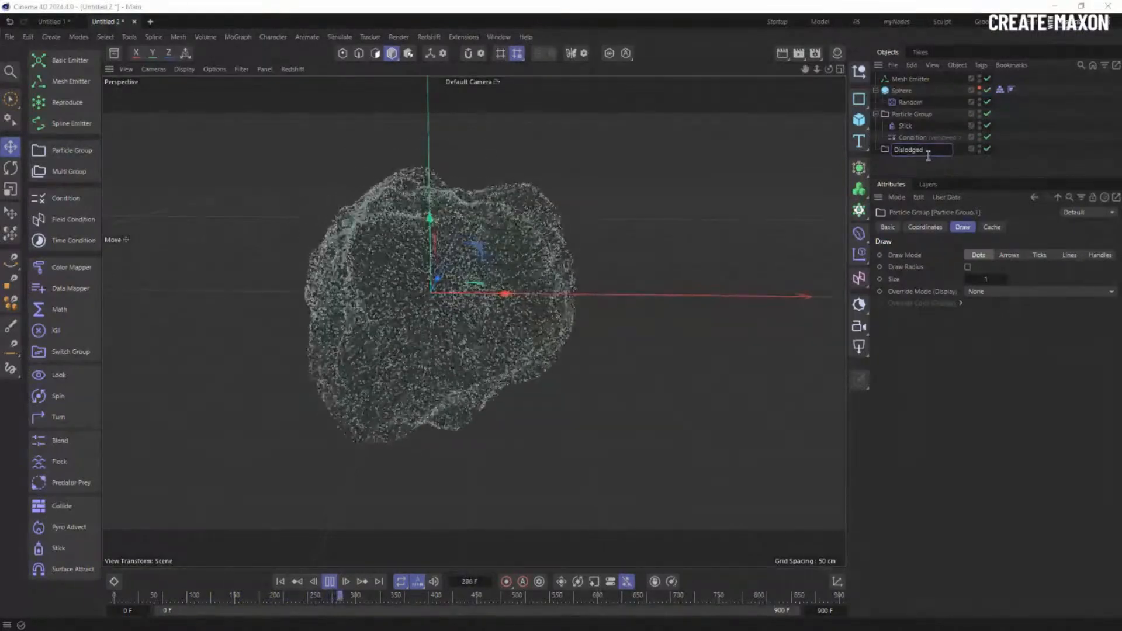
key("Return")
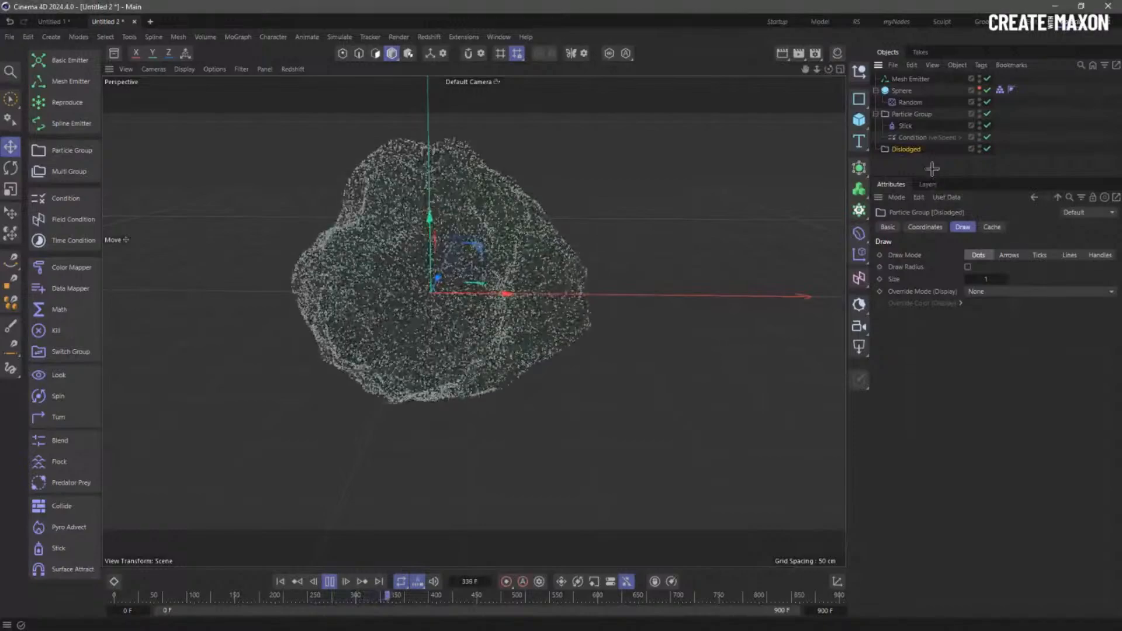
left_click(916, 171)
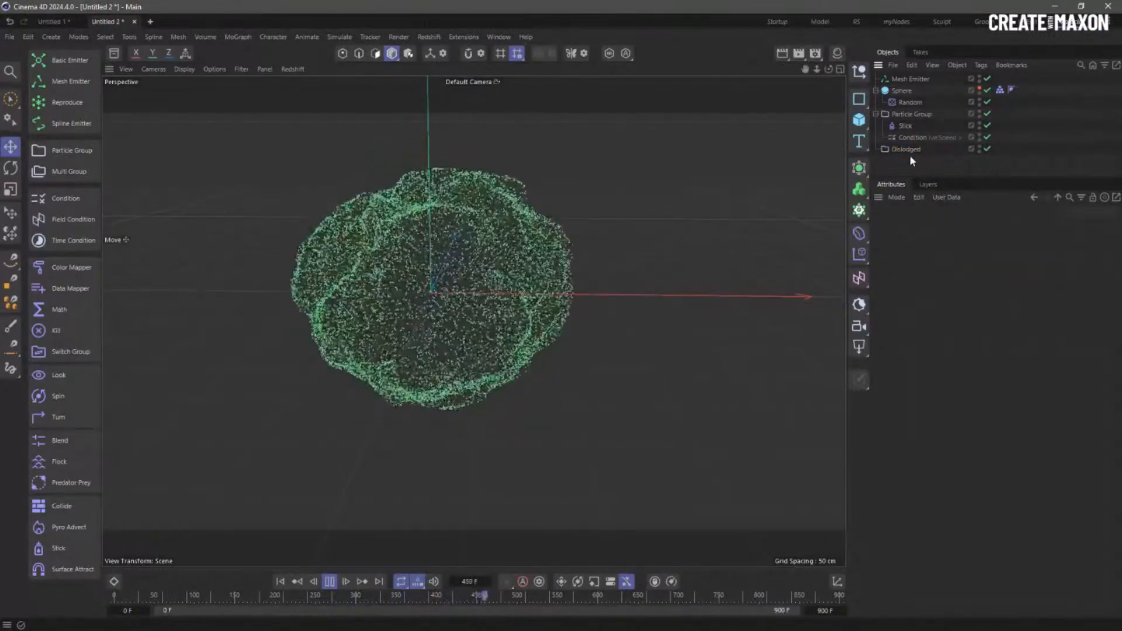
left_click(915, 150)
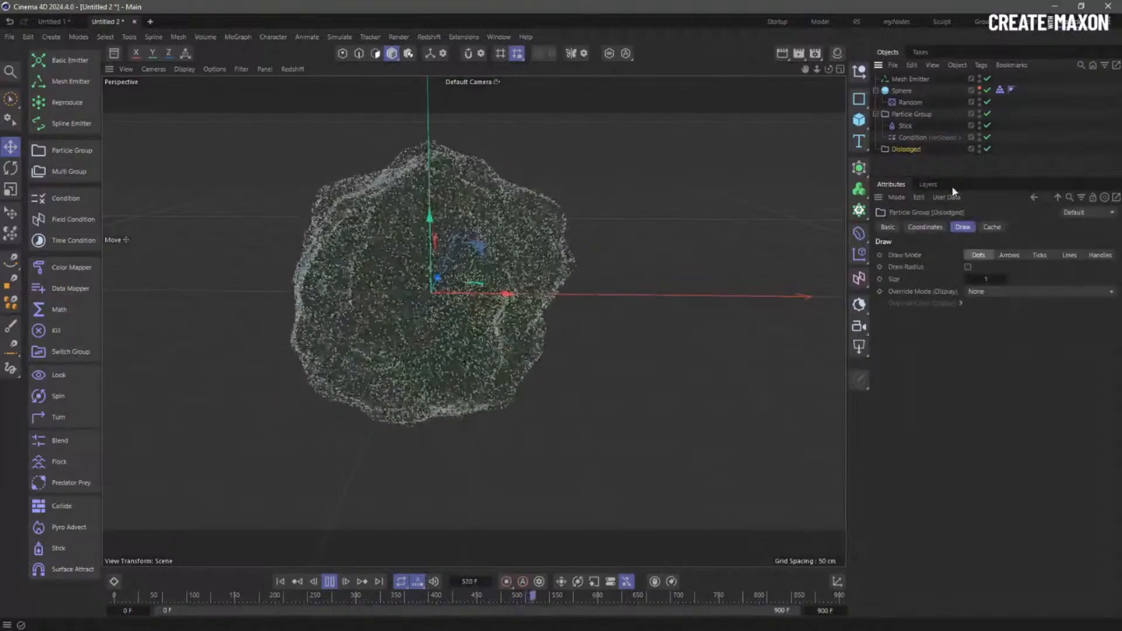
left_click_drag(947, 180, 938, 251)
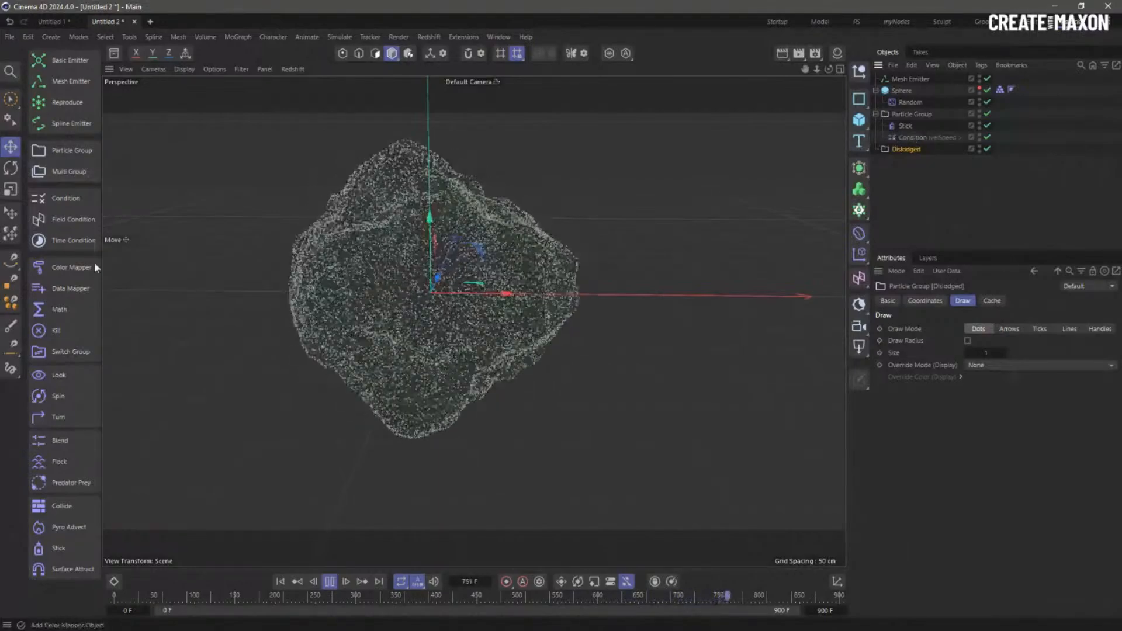
- Nest a Switch Group under the Condition with Dislodged as its target group
left_click(71, 352)
left_click_drag(911, 79, 921, 149)
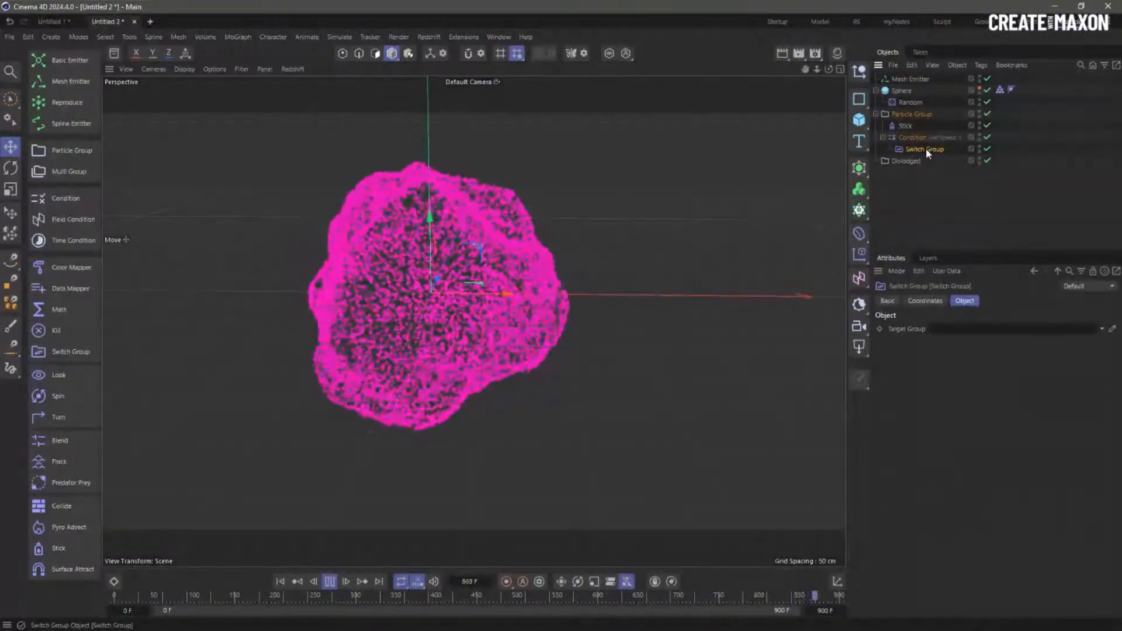
left_click_drag(912, 162, 921, 208)
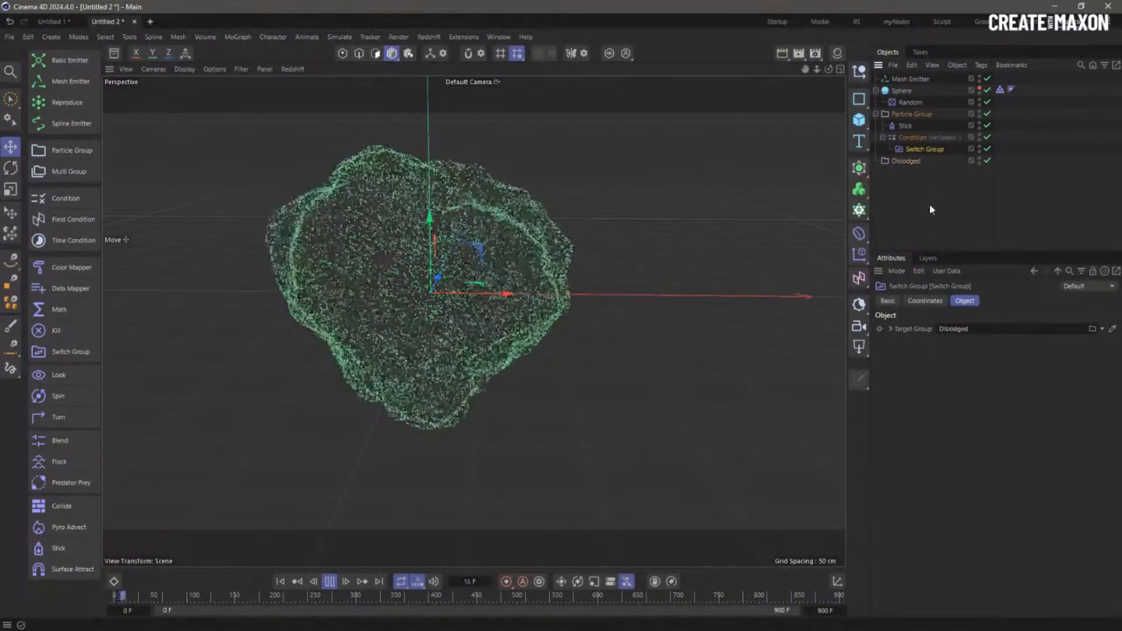
left_click(929, 203)
left_click(314, 582)
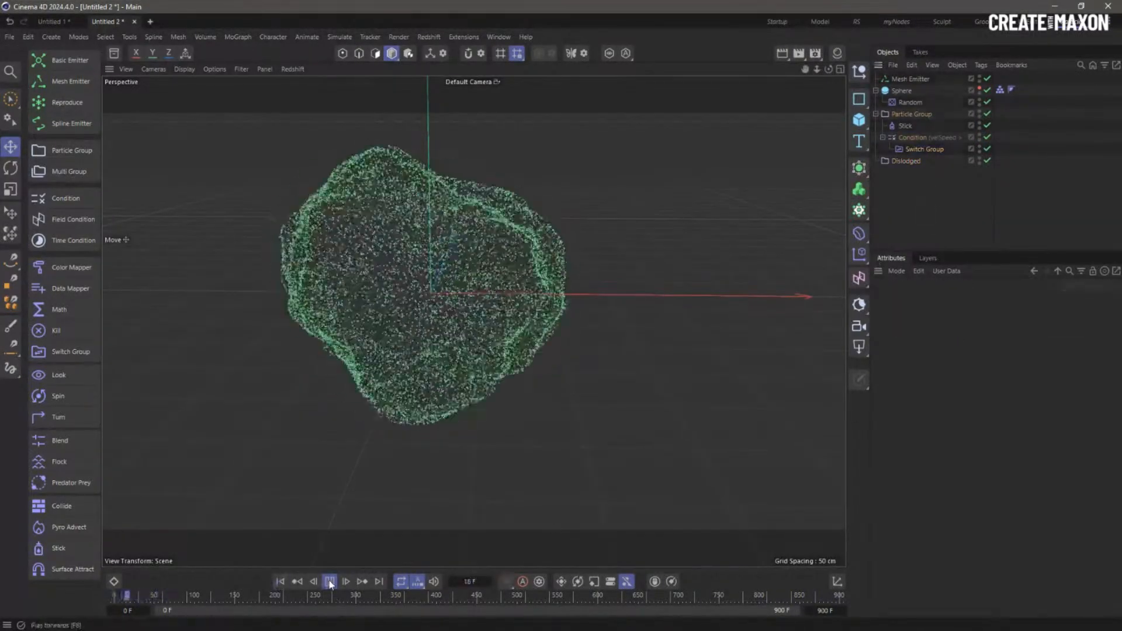
- Draw the Dislodged particles in a constant red display colour and replay the simulation
left_click(915, 160)
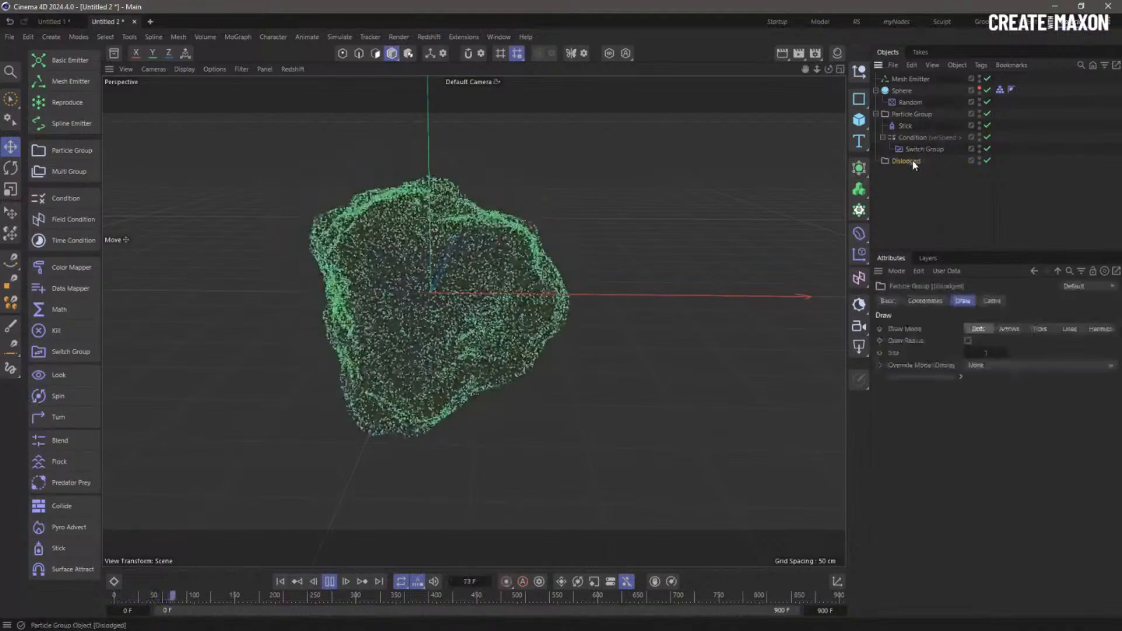
left_click(922, 150)
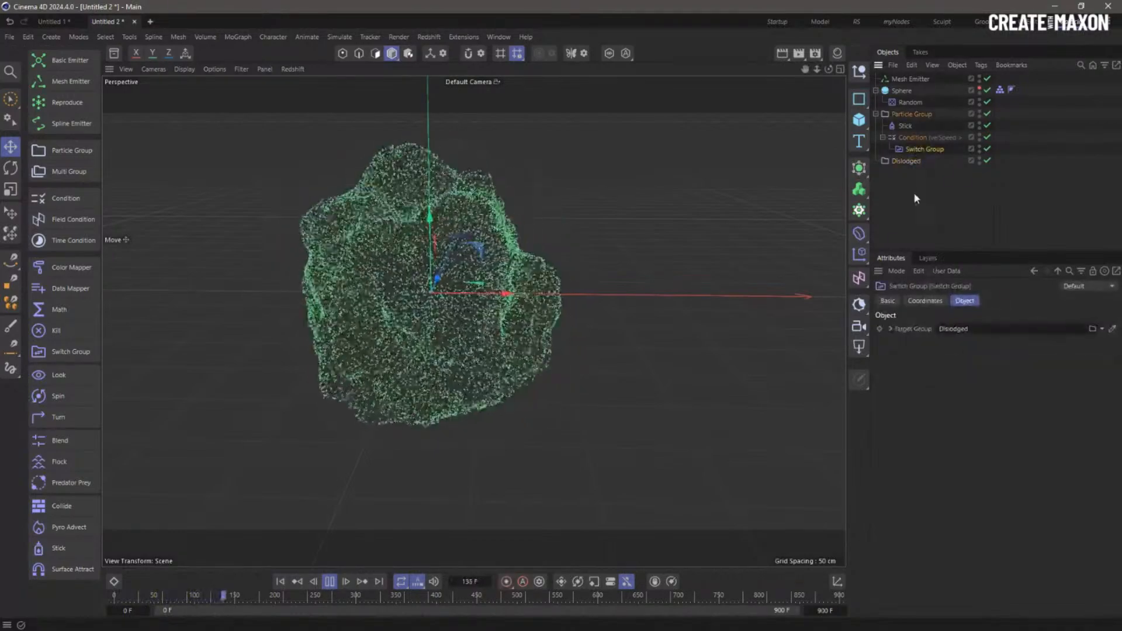
left_click(908, 159)
left_click(977, 366)
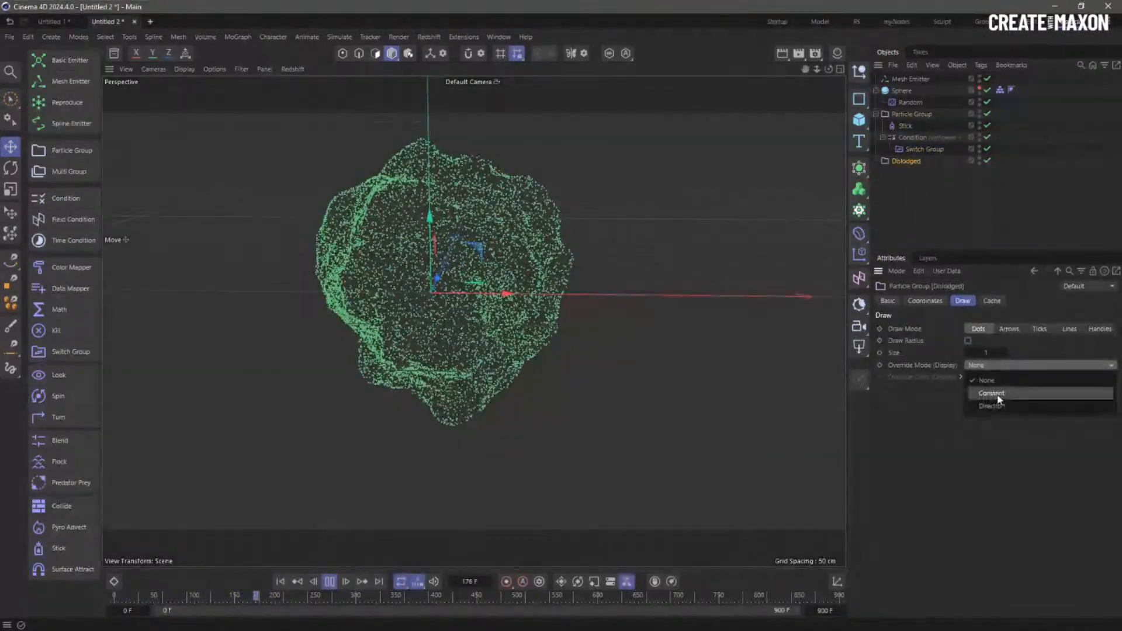
left_click(992, 394)
left_click(282, 582)
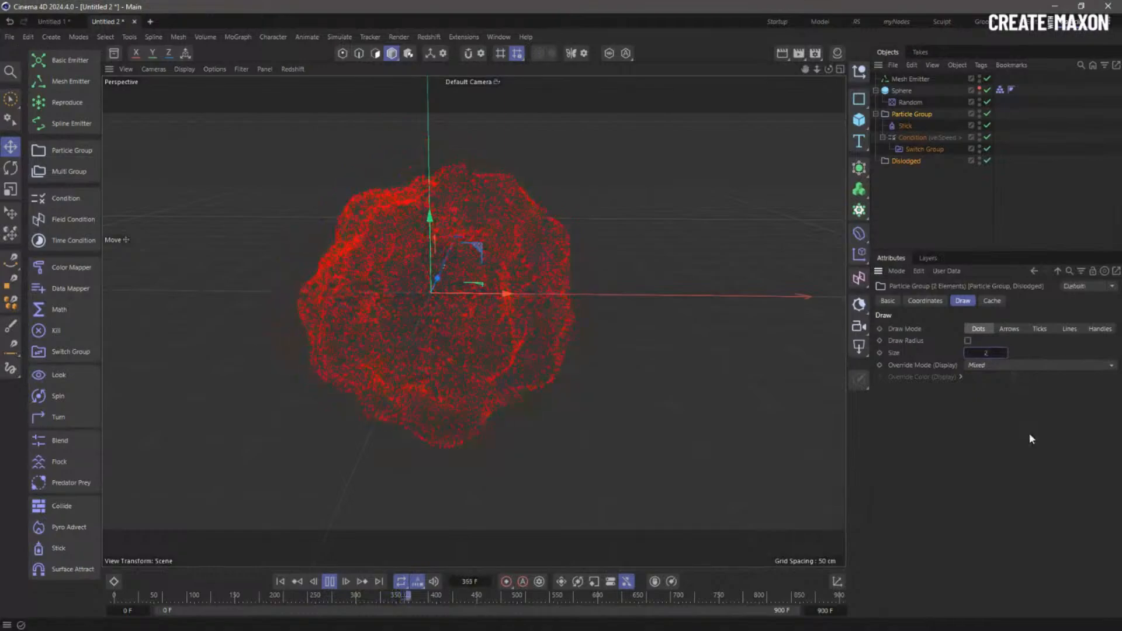
left_click(280, 582)
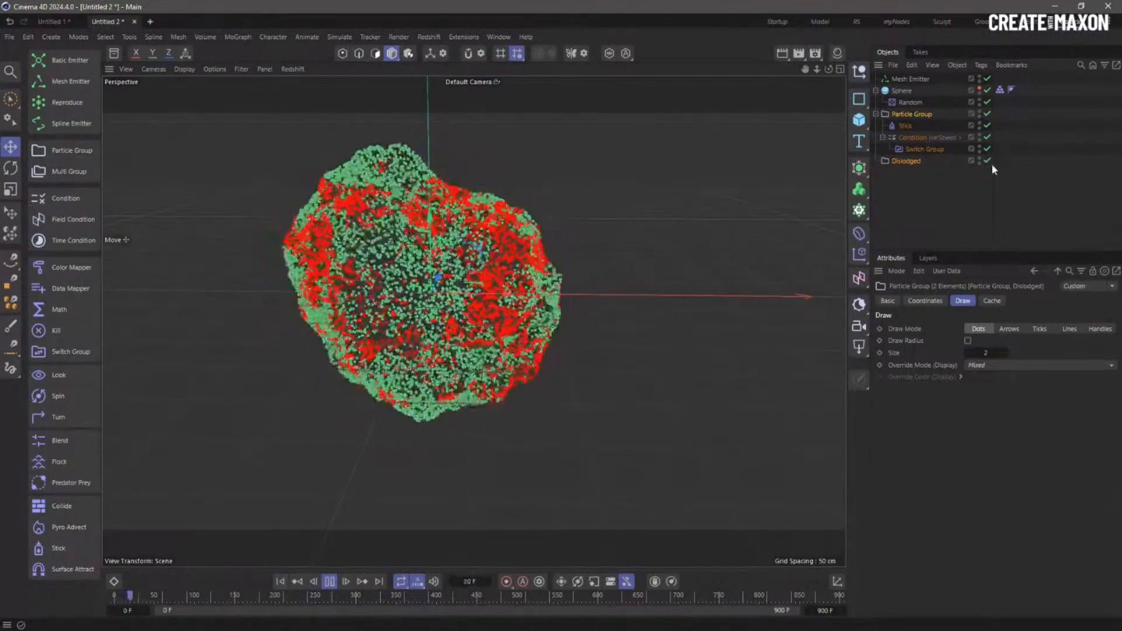
- Raise the Condition's speed threshold to 150 cm, replay, and add another Stick modifier
left_click(931, 138)
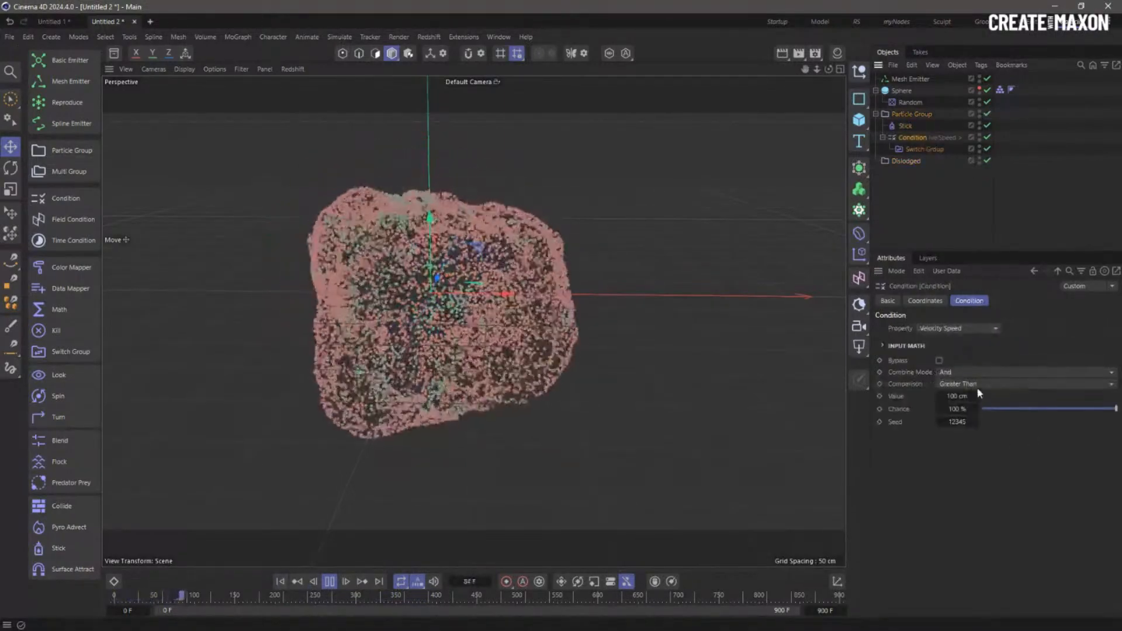
left_click(964, 395)
type("150")
key("Return")
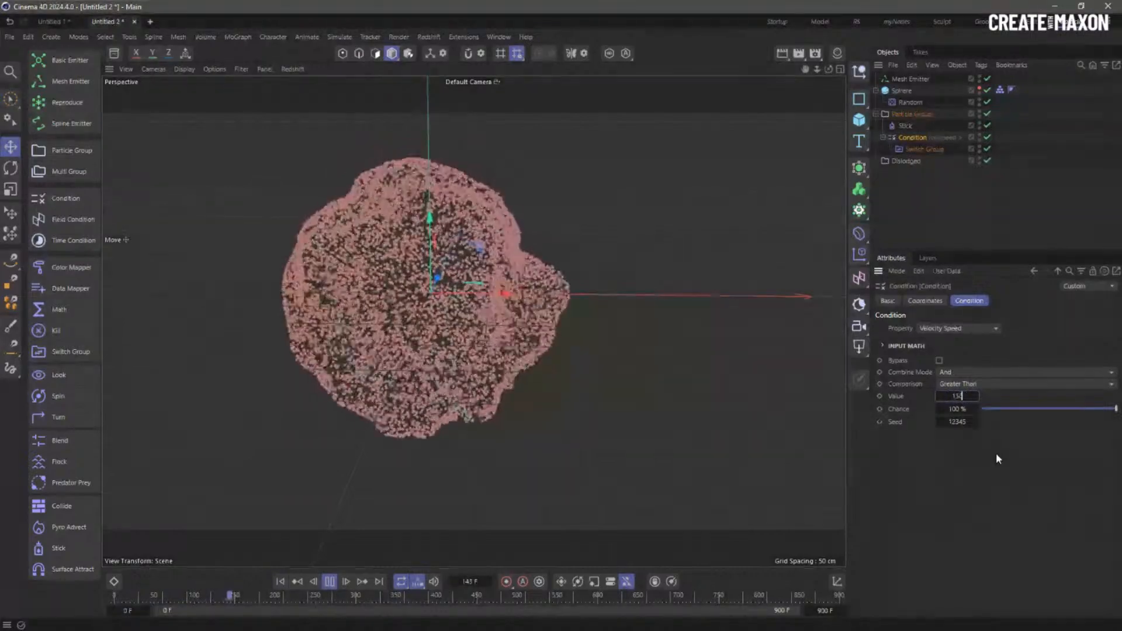
left_click(292, 586)
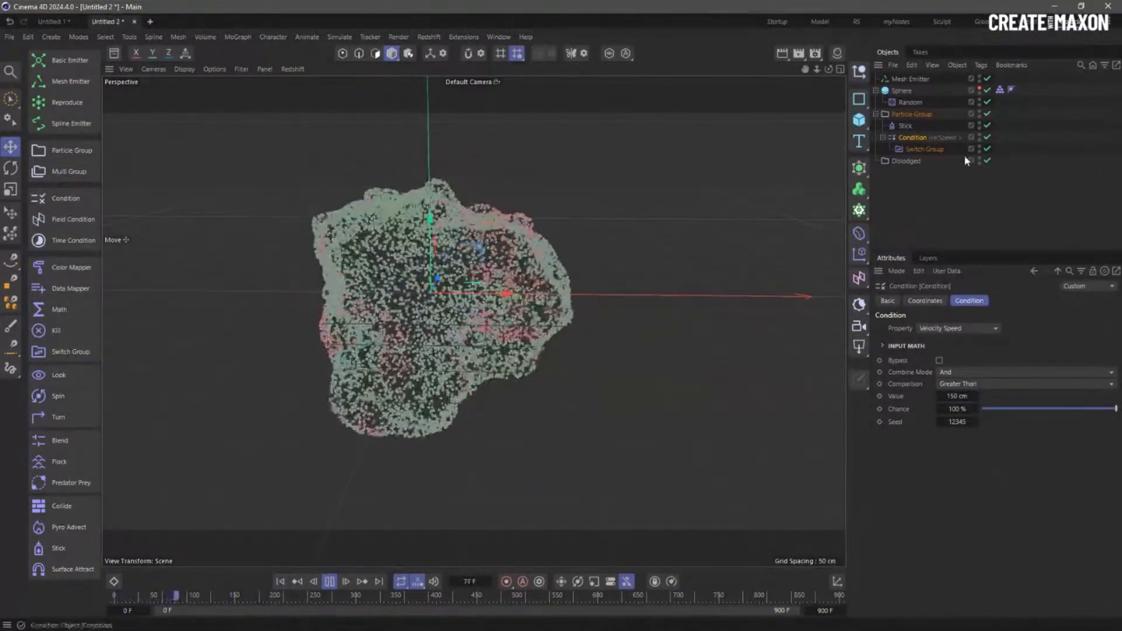
left_click(905, 161)
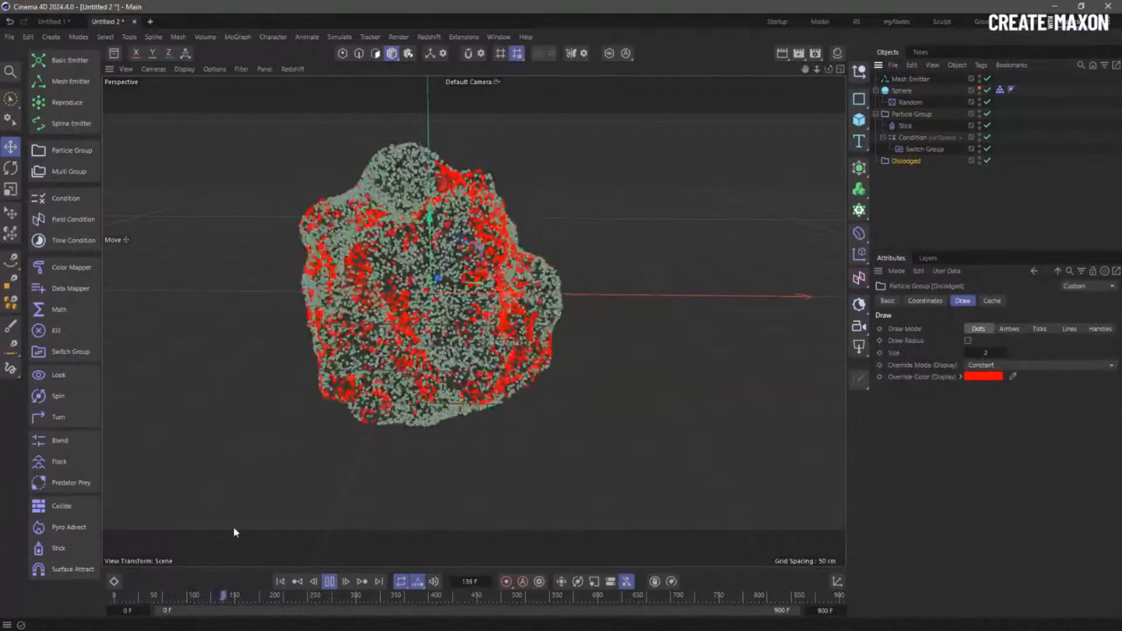
left_click(36, 548)
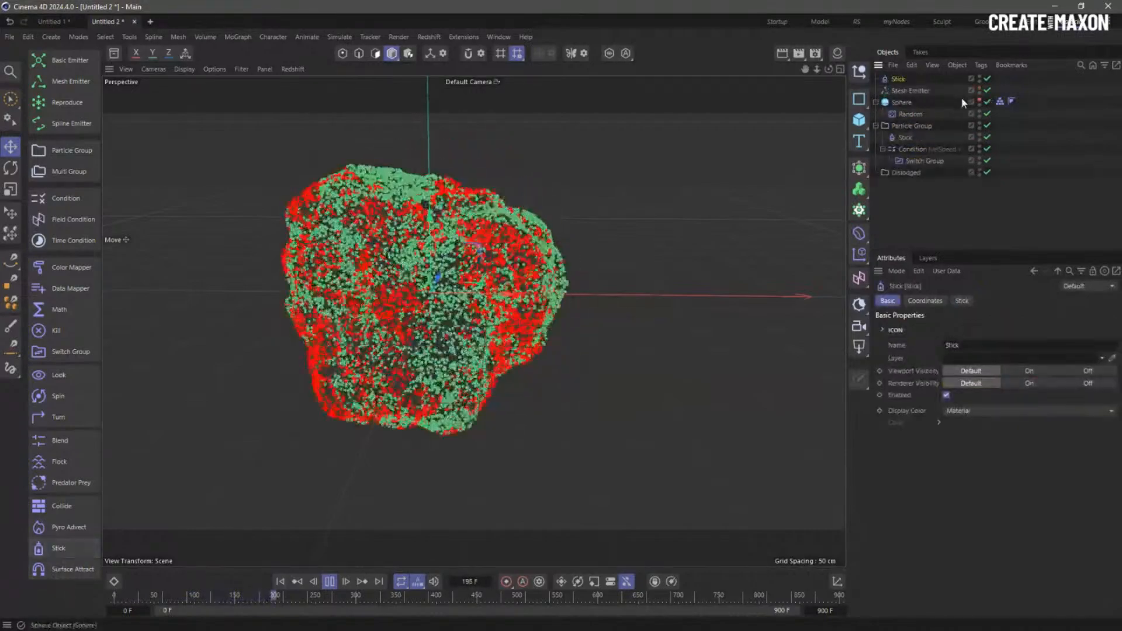
- Nest the new Stick inside Dislodged with Mode Unstick, test-play, and rewind to frame 0
left_click_drag(905, 170, 906, 172)
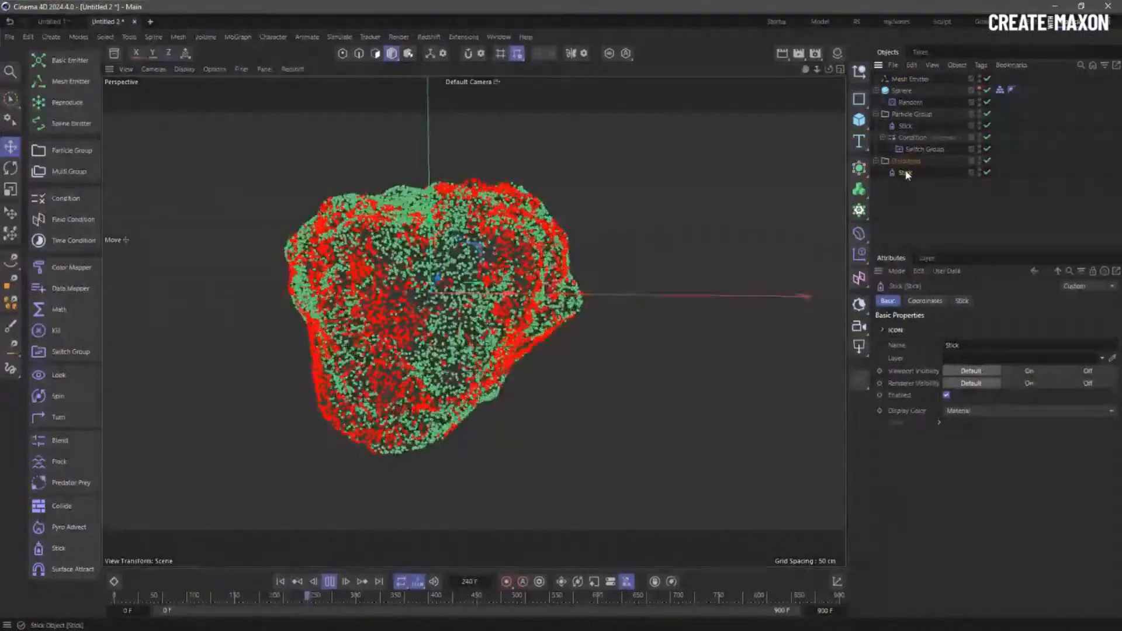
left_click(963, 301)
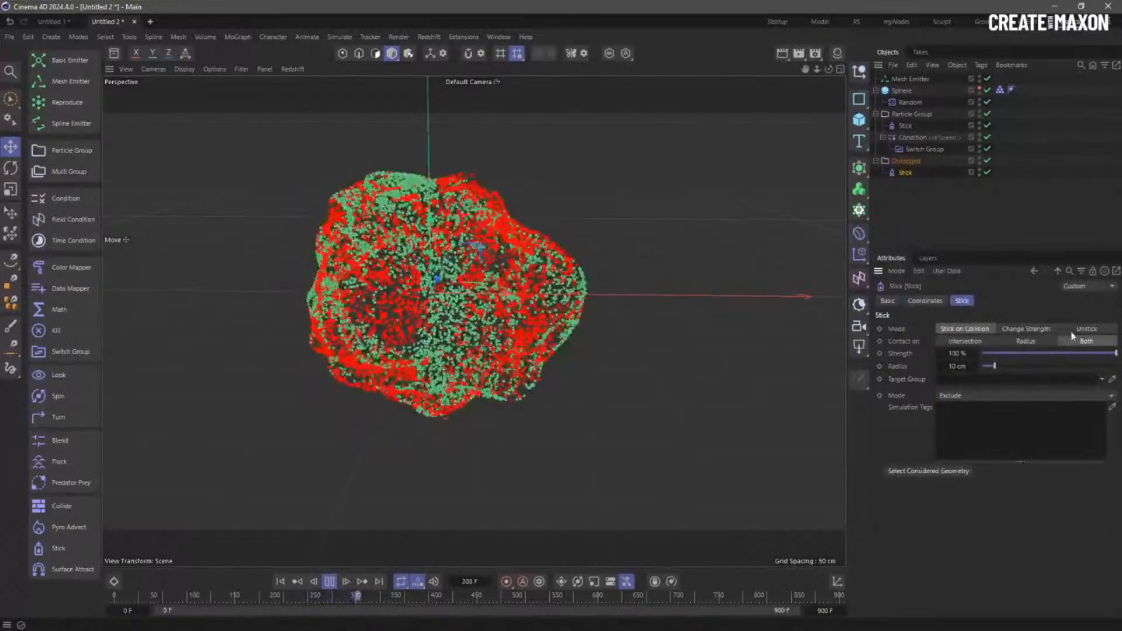
left_click(1088, 329)
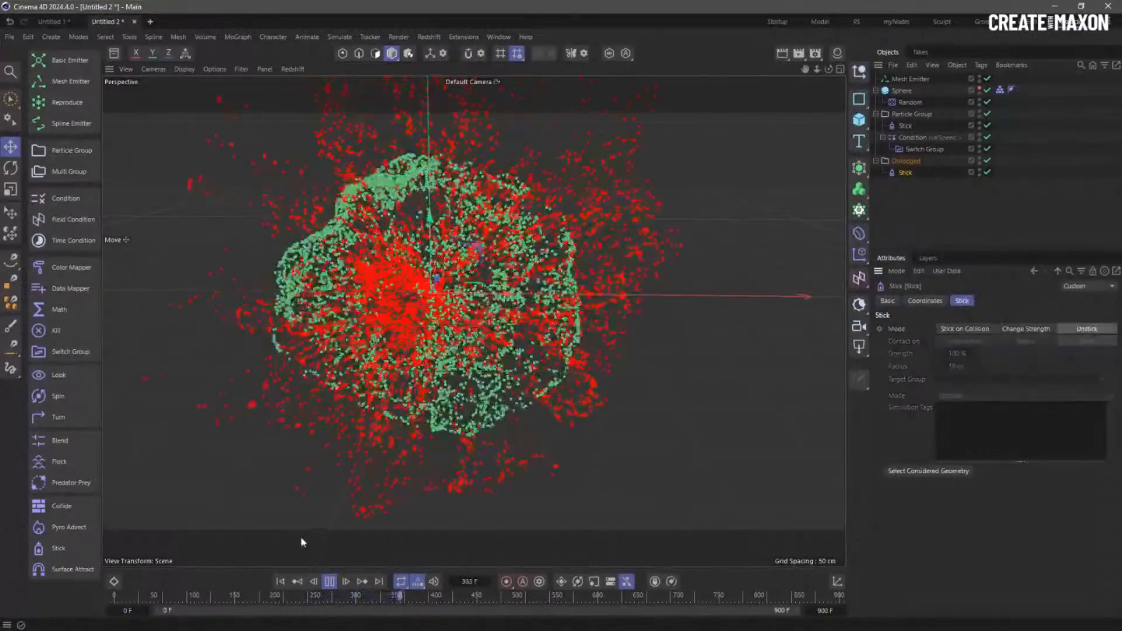
left_click(281, 582)
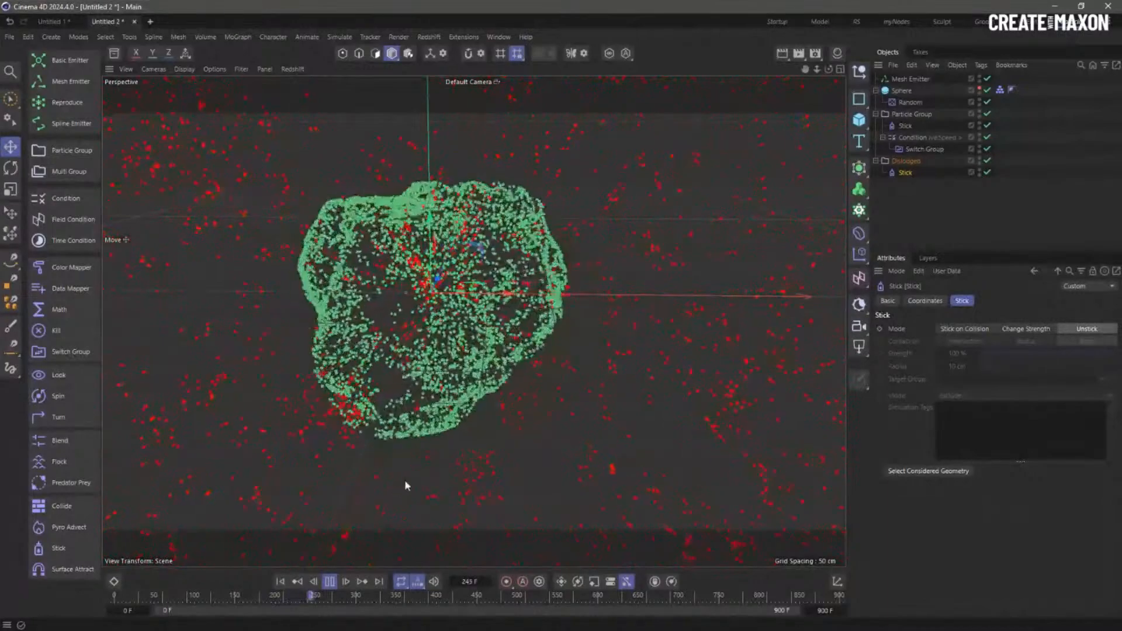
left_click(331, 582)
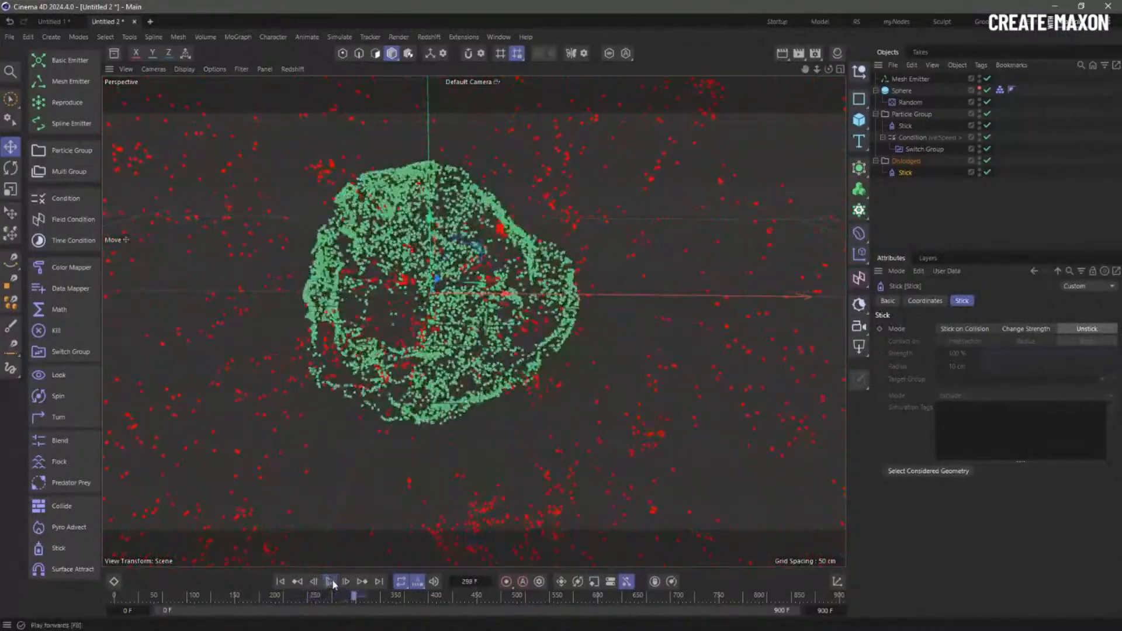
left_click(281, 582)
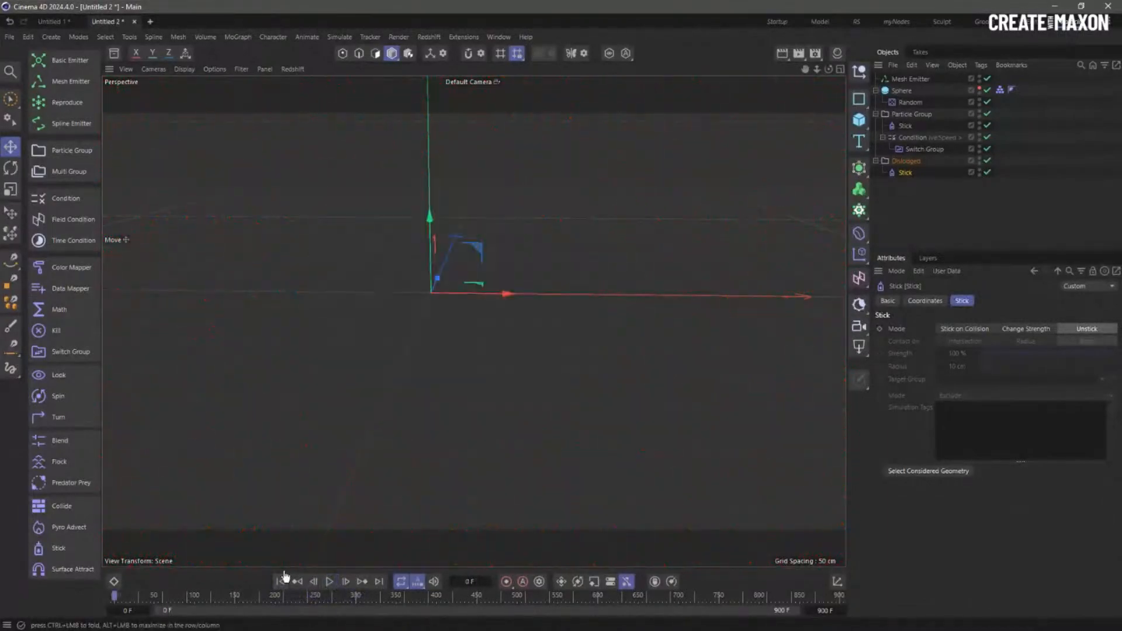
- Show the Sphere rock mesh again and add a Field Condition inside Particle Group below Stick
left_click(981, 89)
left_click(941, 177)
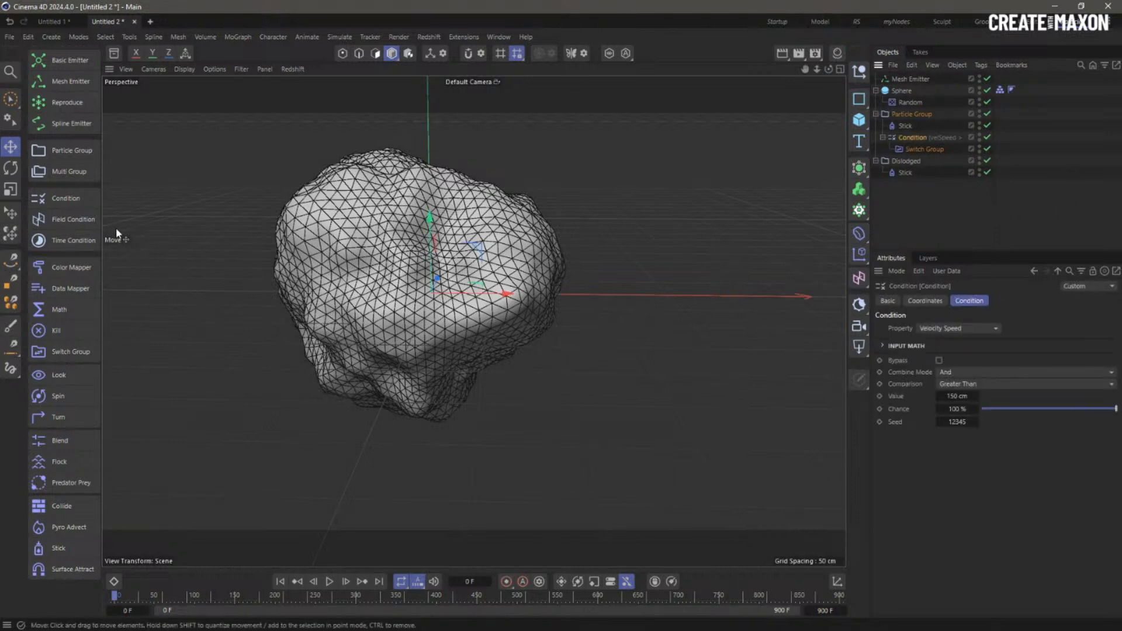
left_click(64, 220)
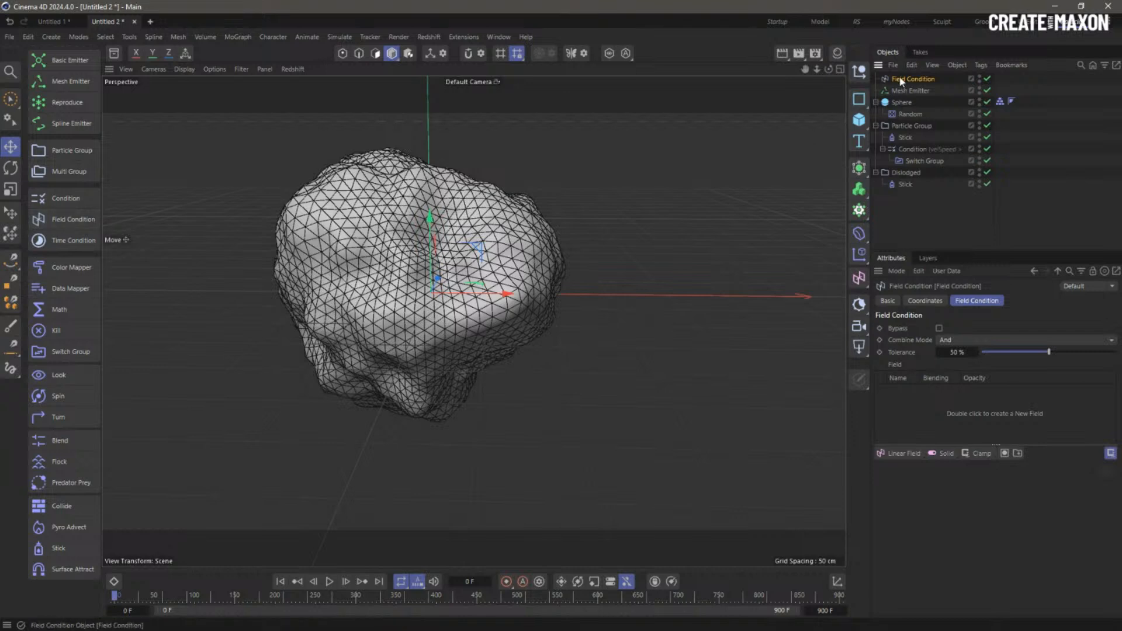
left_click_drag(897, 149, 894, 143)
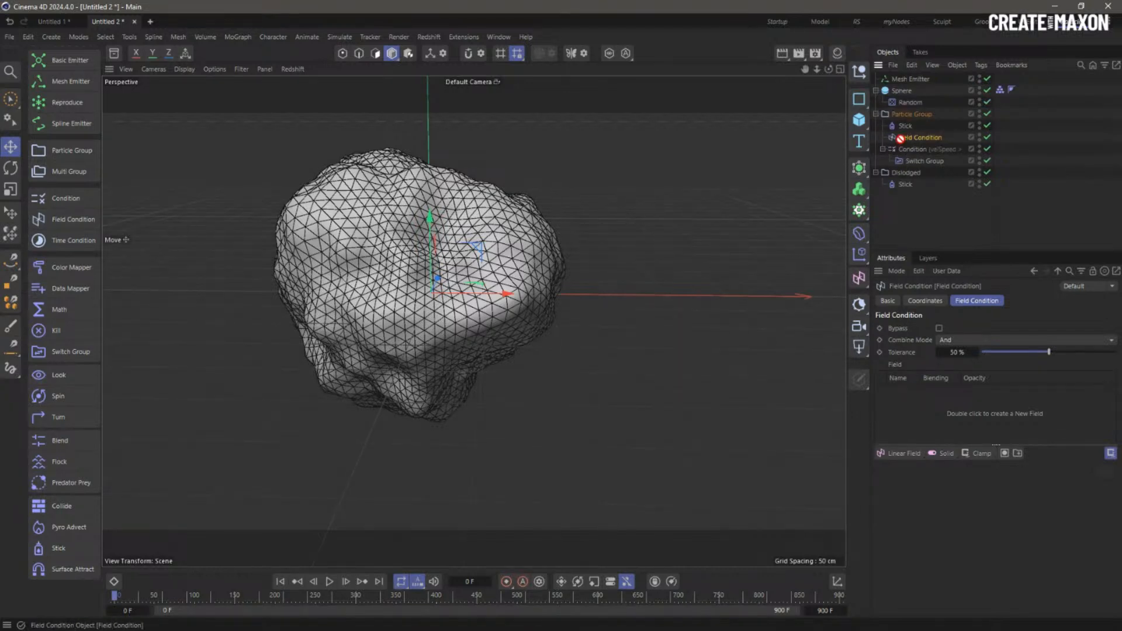
- Add a Linear Field to the Field Condition and move it right of the rock
left_click(903, 454)
scroll(409, 318, "down", 3)
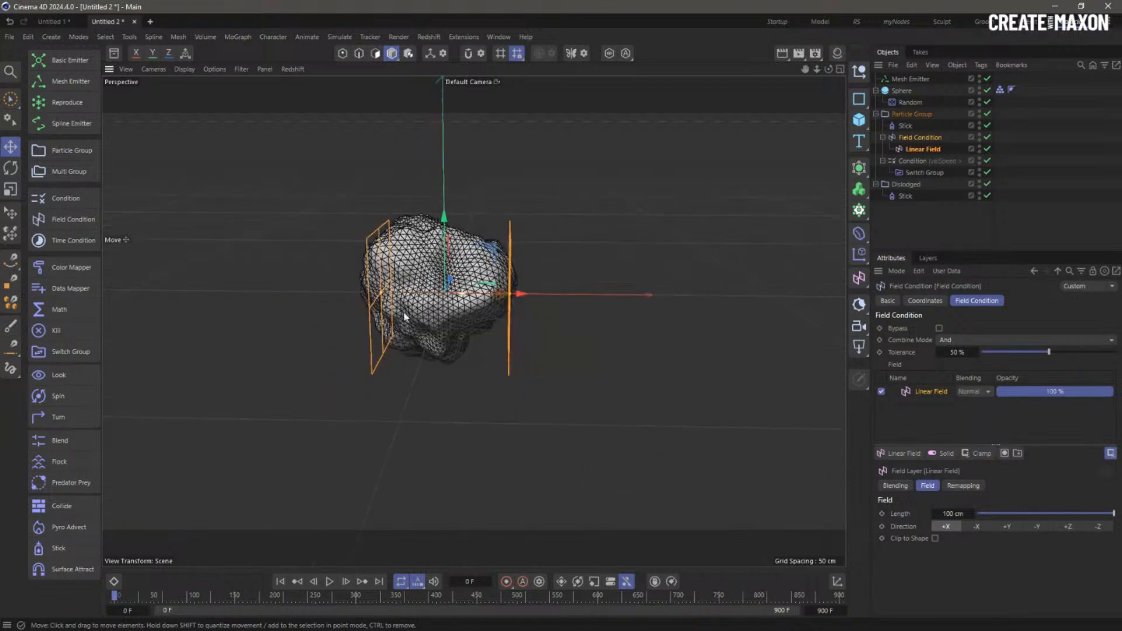
left_click_drag(295, 286, 734, 298)
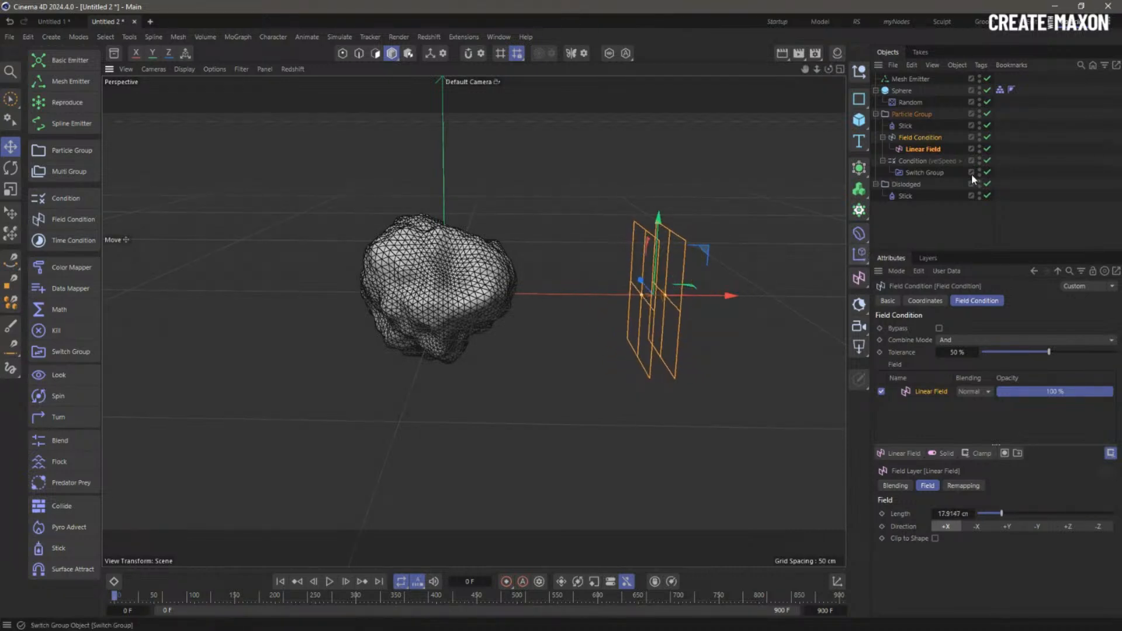
- Move the Linear Field to the top level and nest the velocity Condition inside the Field Condition
left_click_drag(905, 89, 903, 83)
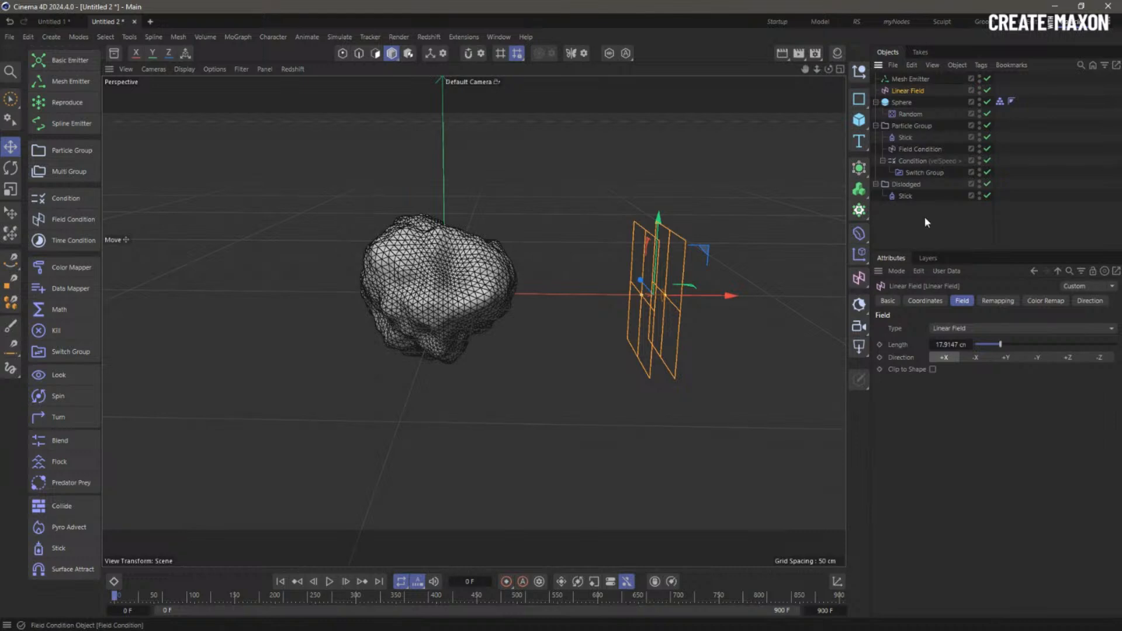
left_click(910, 151)
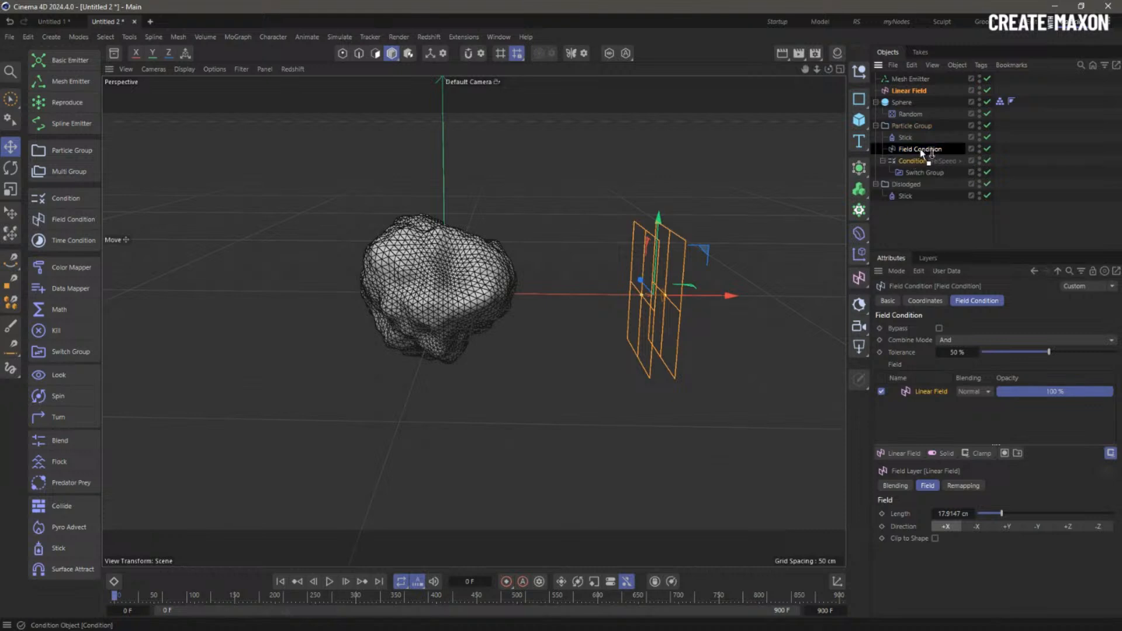
left_click_drag(922, 153, 922, 162)
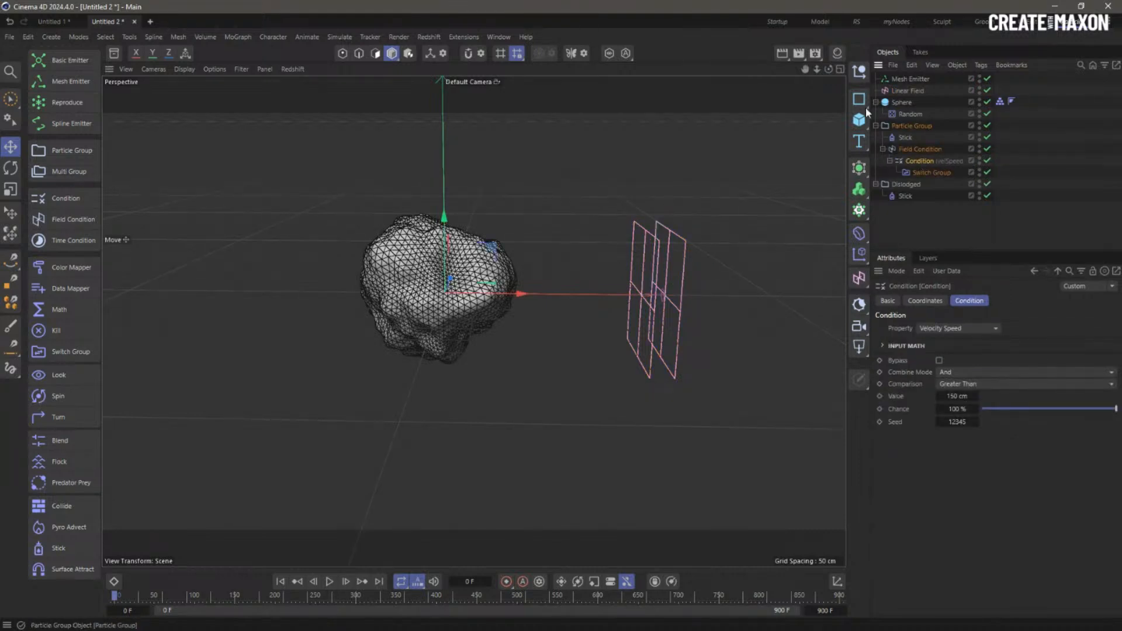
- Sweep the Linear Field along X during playback, then stop and rewind to frame 0
left_click(904, 90)
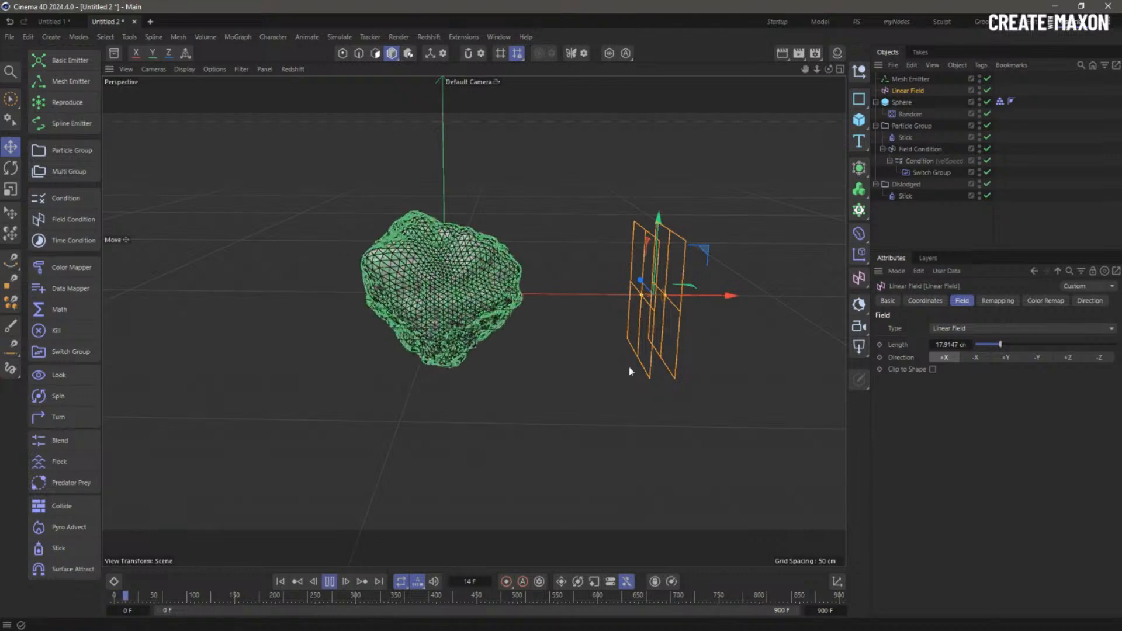
left_click_drag(726, 294, 614, 292)
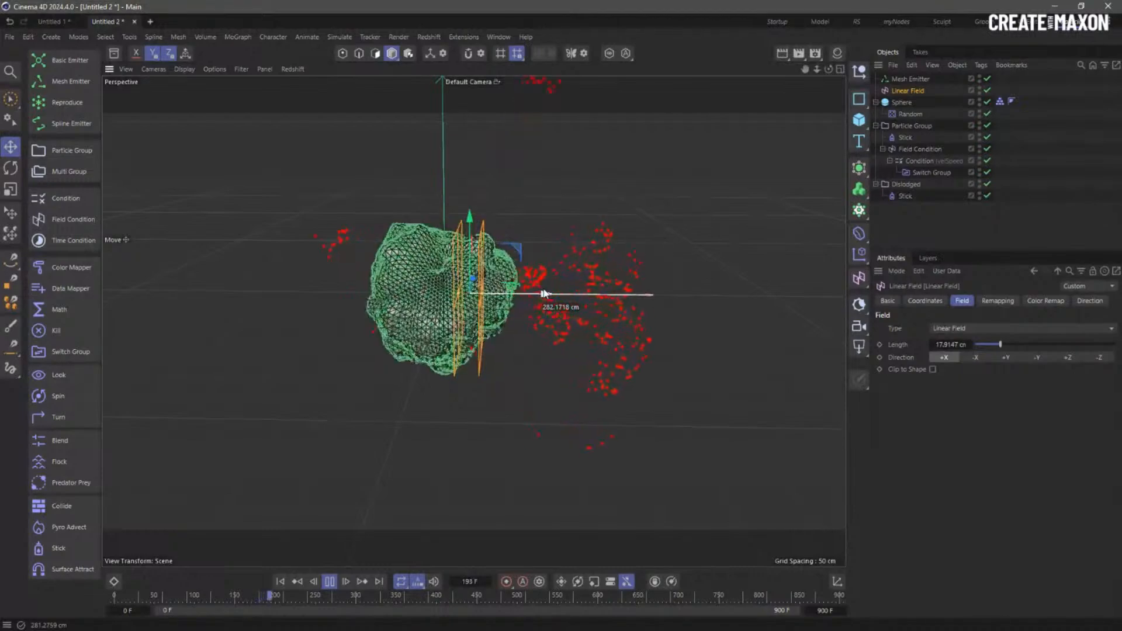
left_click_drag(545, 294, 789, 295)
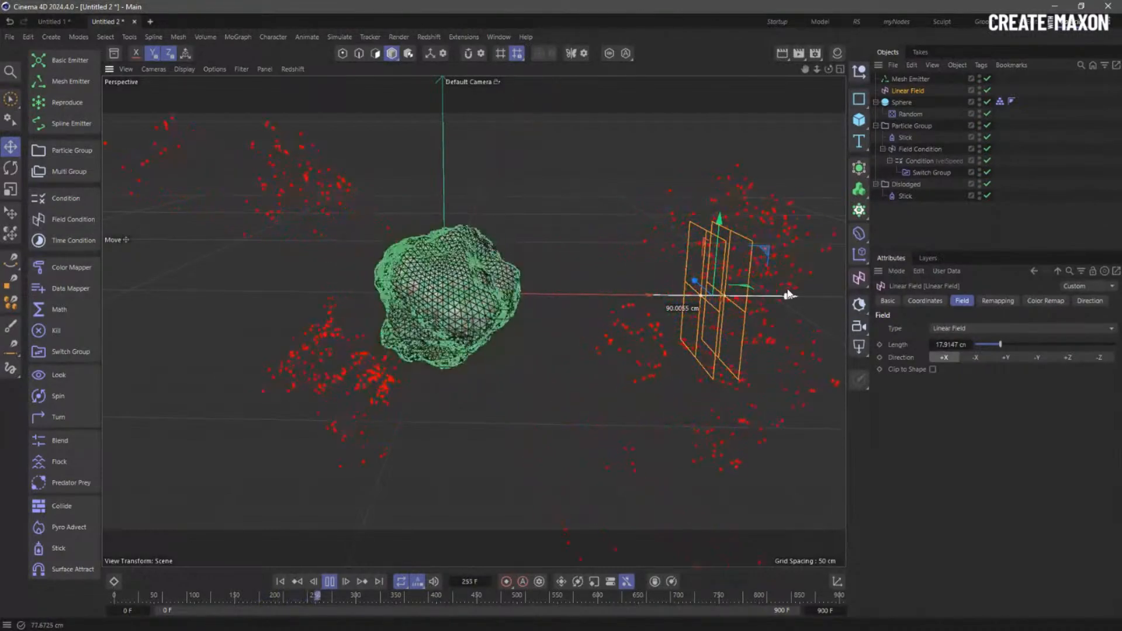
left_click_drag(789, 295, 750, 306)
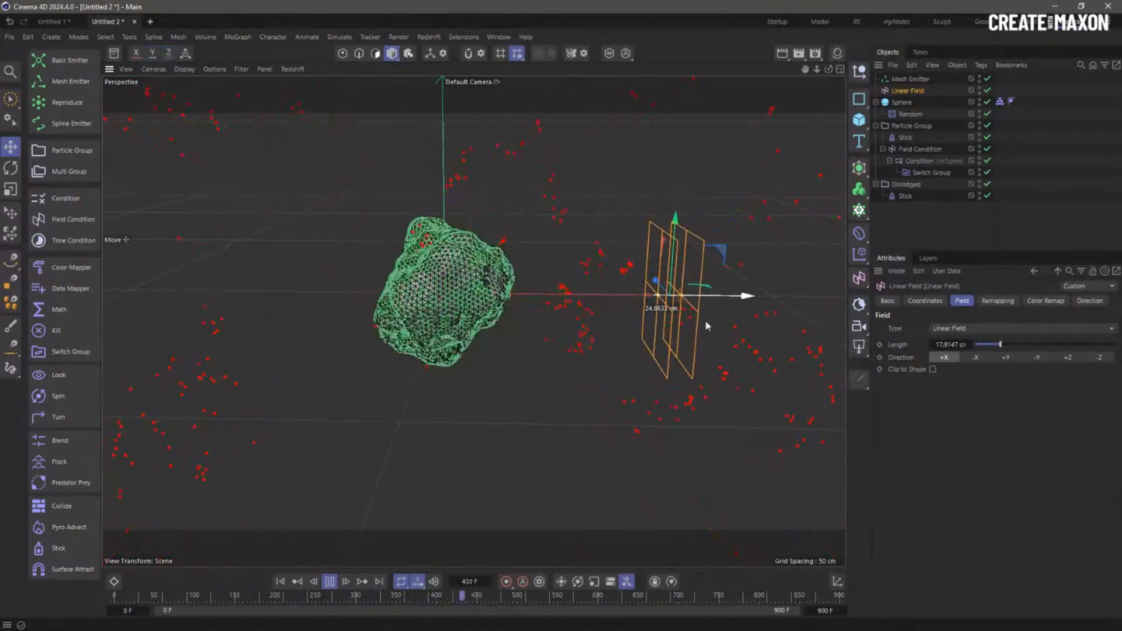
left_click(330, 582)
left_click(281, 581)
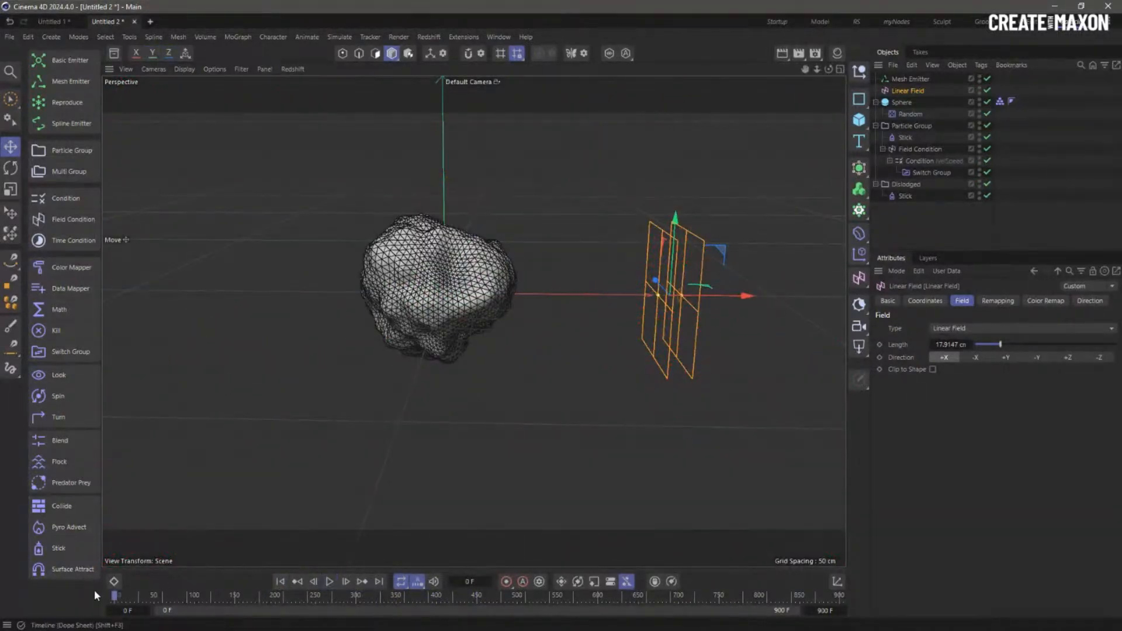
- Add a Repel Collide modifier under Dislodged below Stick, test with the Linear Field, and rewind
left_click(77, 511)
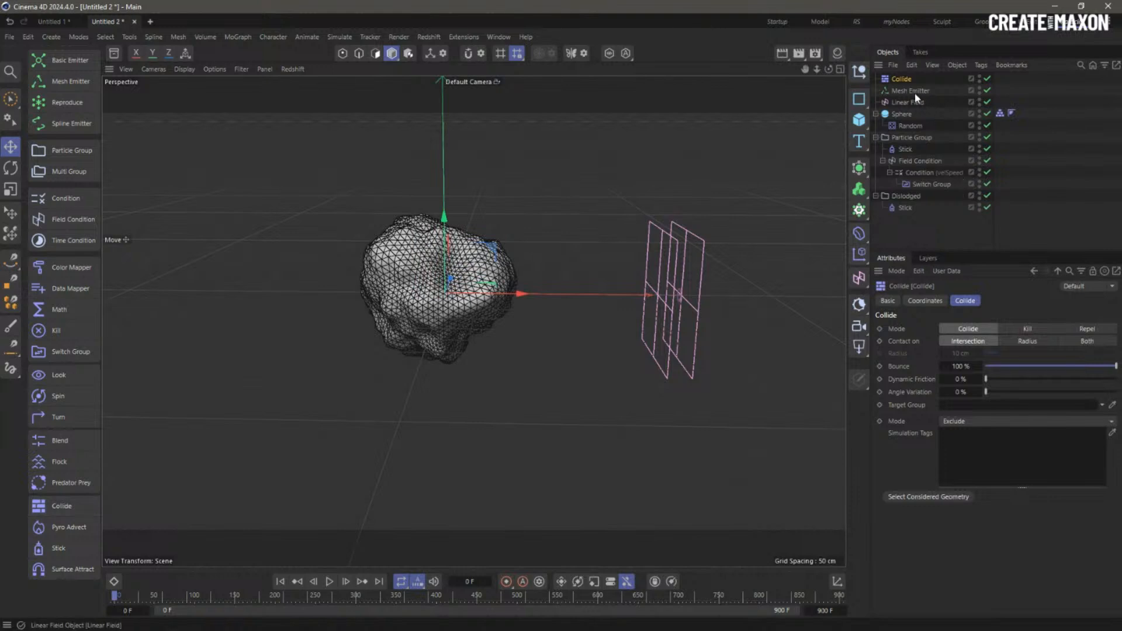
left_click_drag(908, 209, 908, 210)
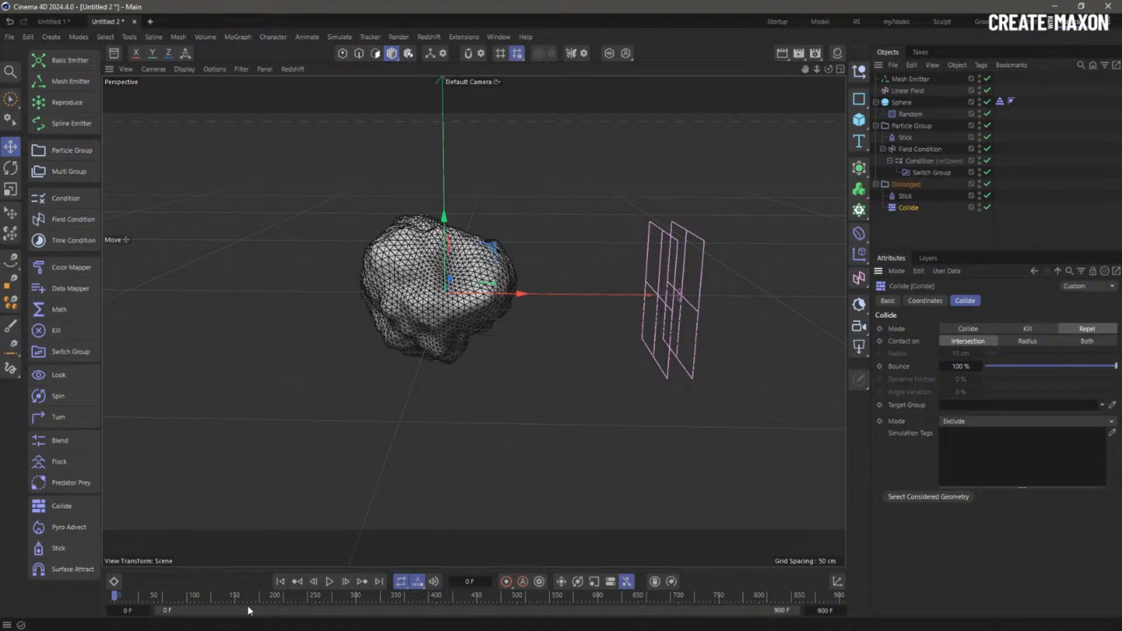
left_click(329, 581)
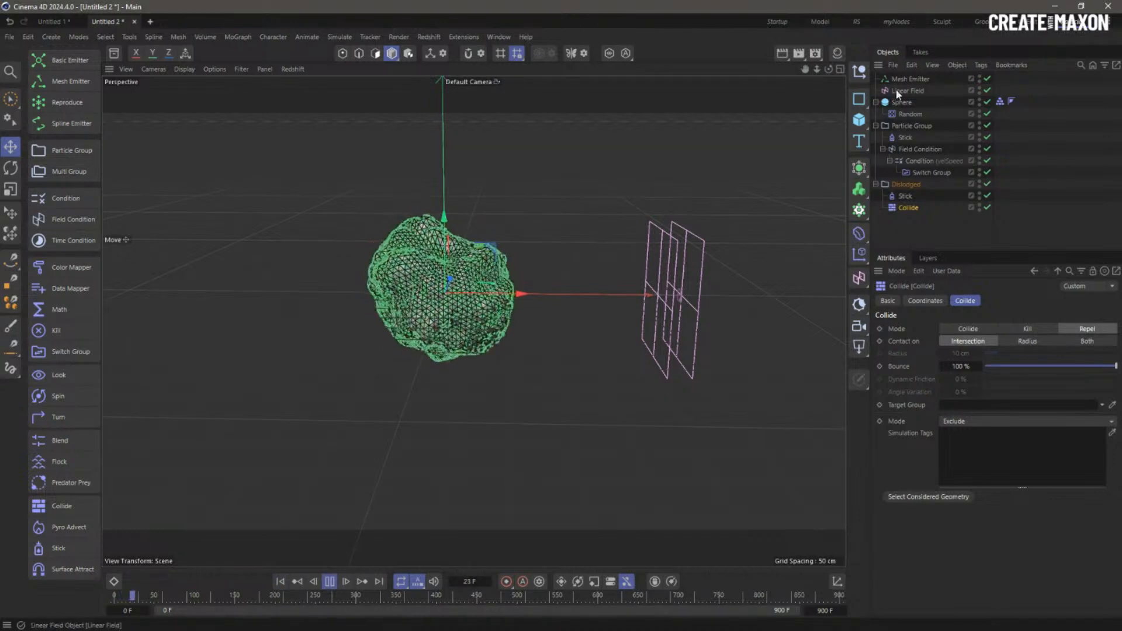
left_click(693, 295)
left_click_drag(703, 296, 671, 296)
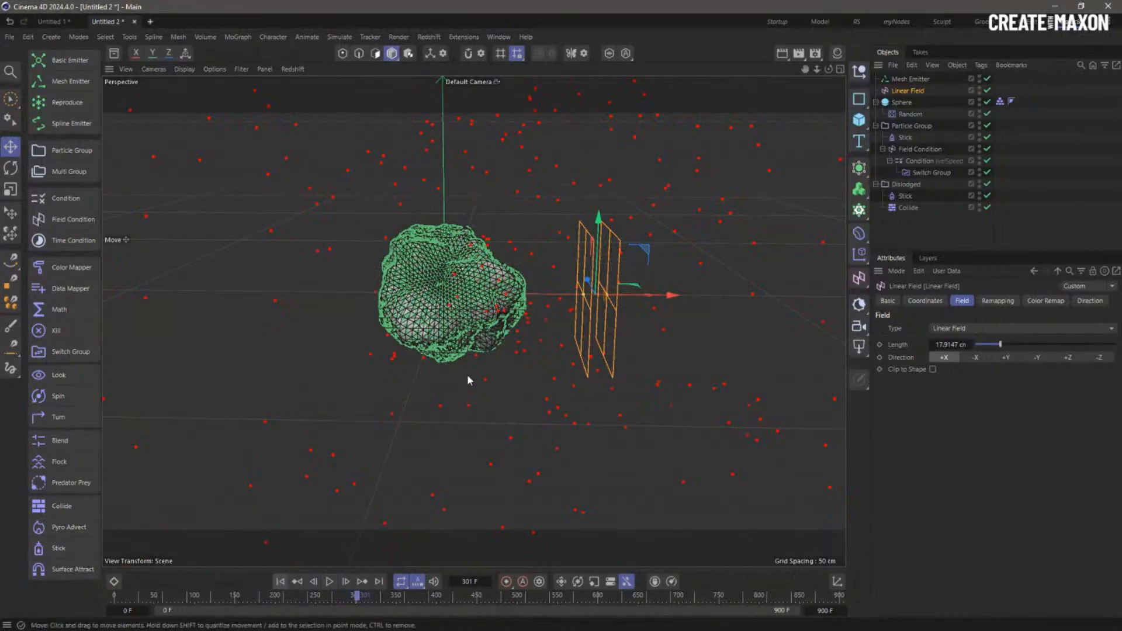
left_click_drag(468, 380, 516, 297, "alt")
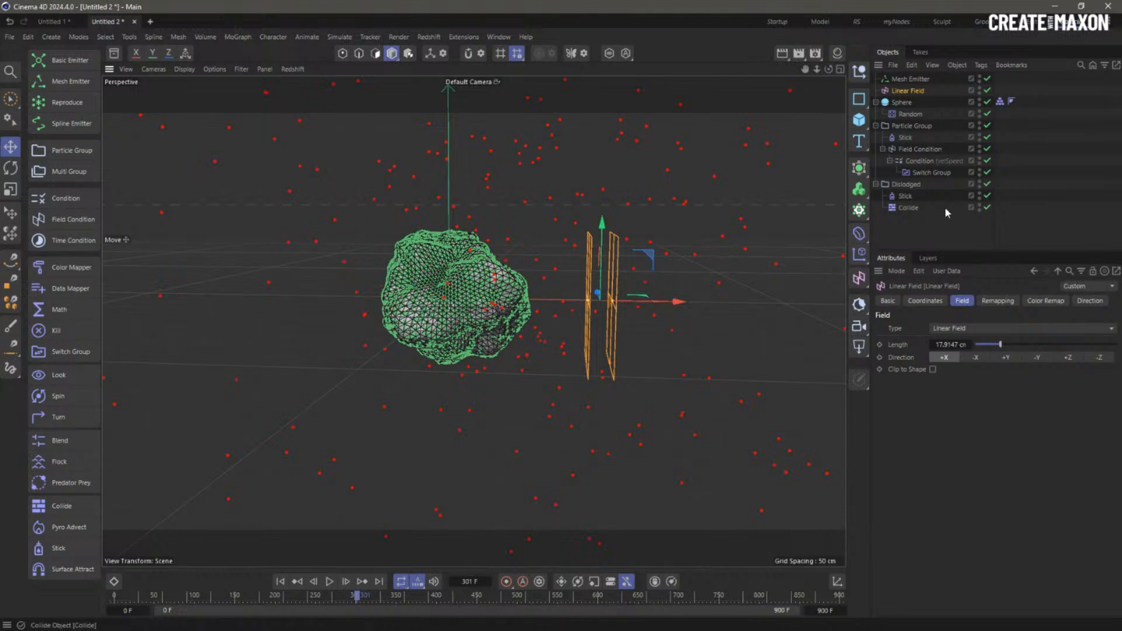
left_click(280, 582)
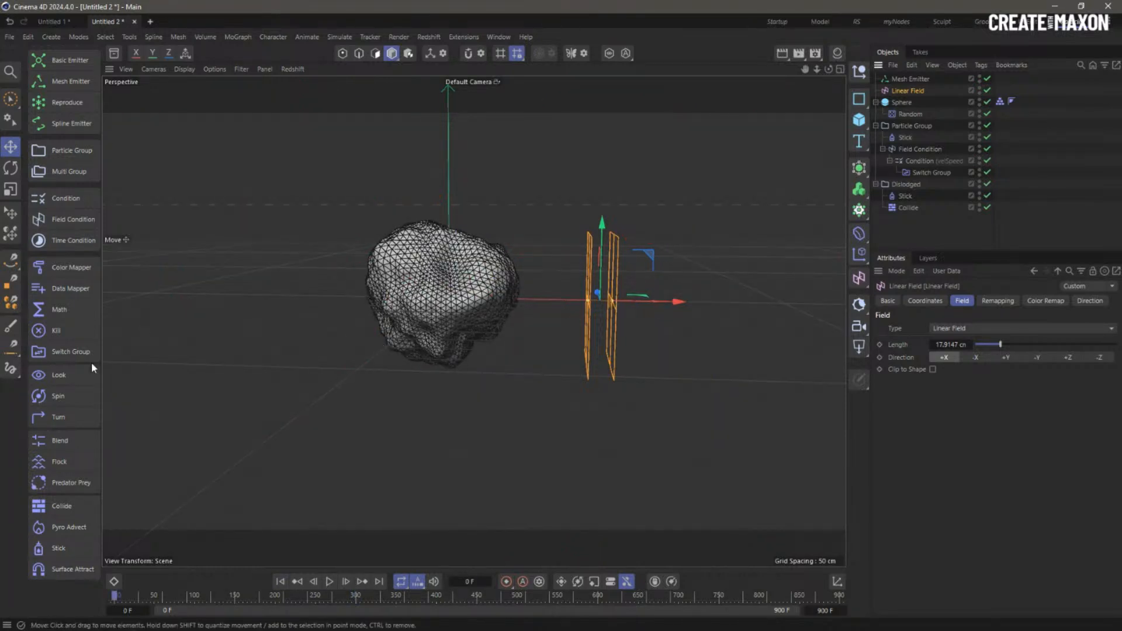
- Nest a Math modifier under the velocity Condition, using Assign with Property Out set to Age
left_click(72, 311)
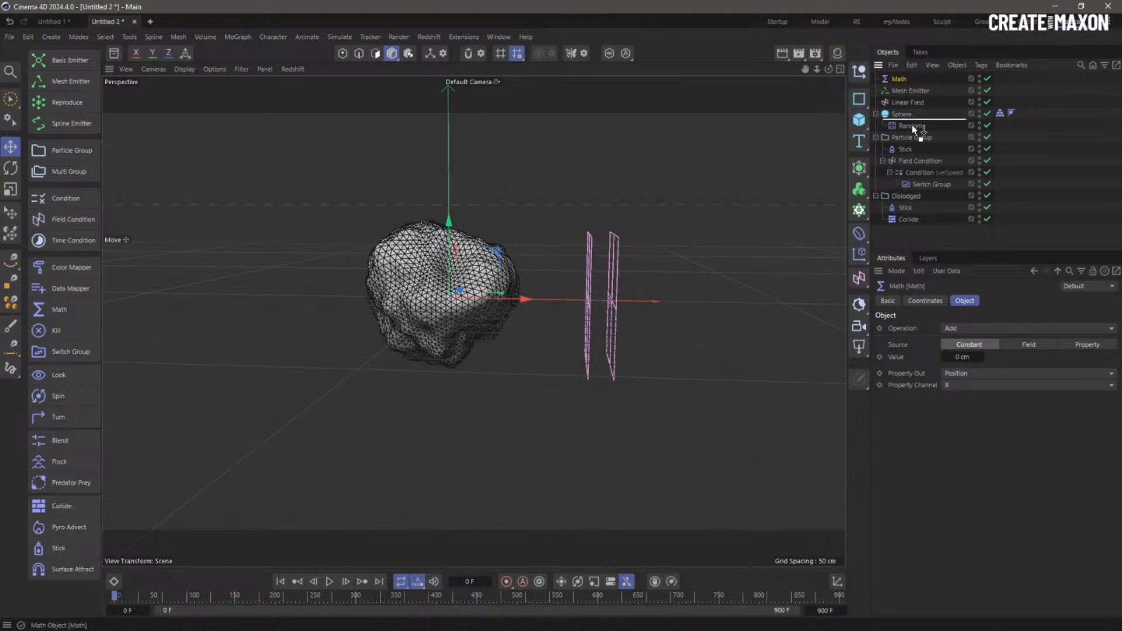
left_click_drag(923, 177, 923, 177)
left_click(977, 329)
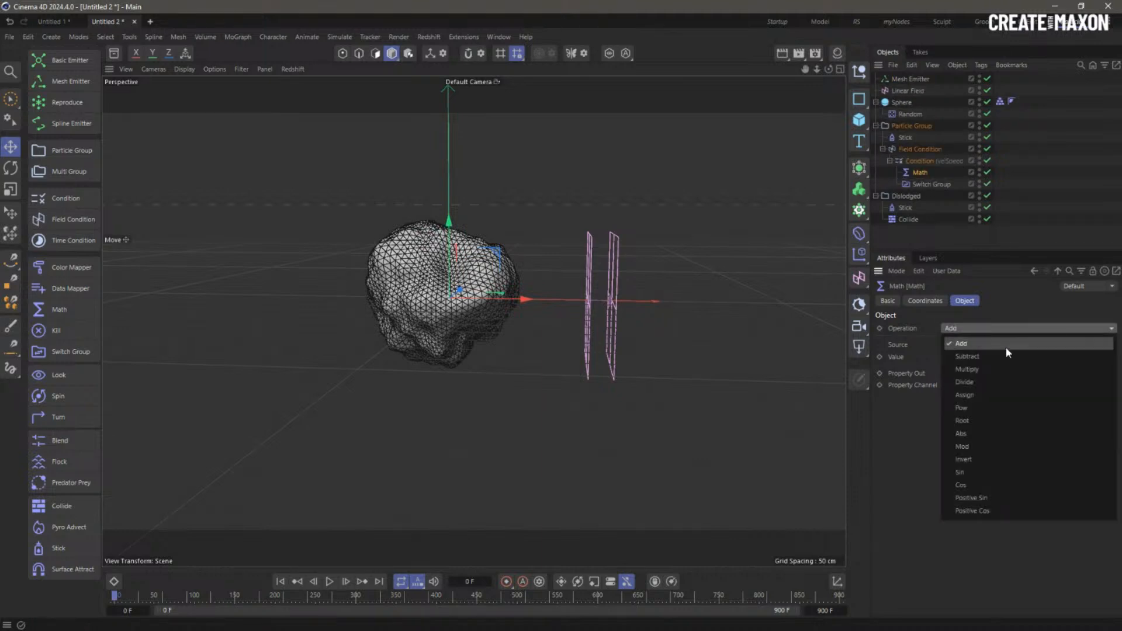
left_click(993, 395)
left_click(978, 373)
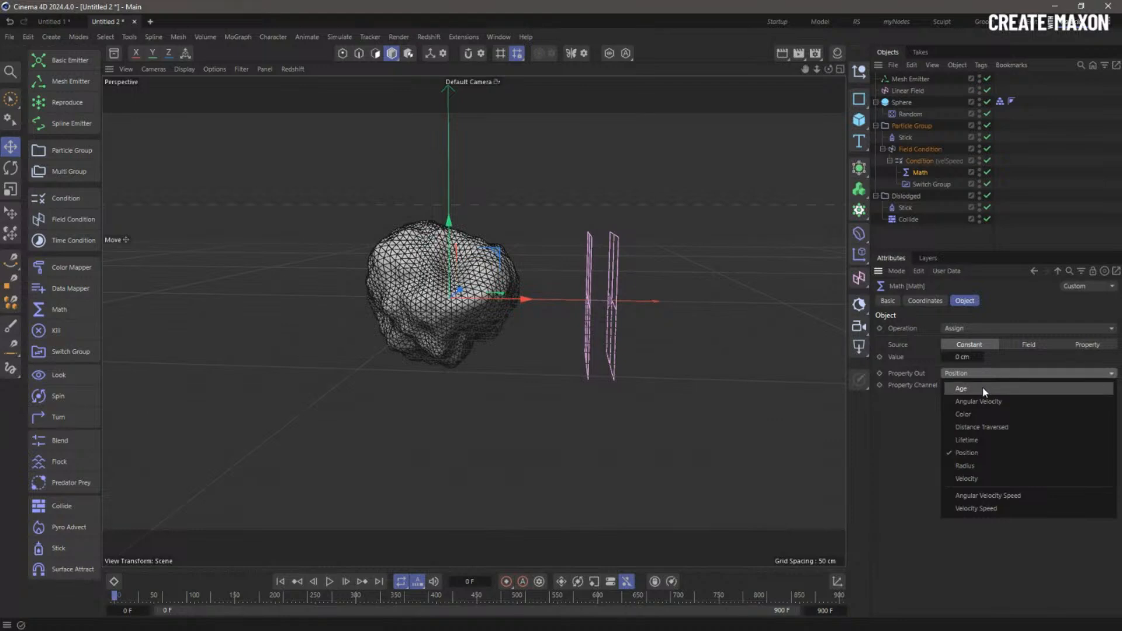
left_click(985, 390)
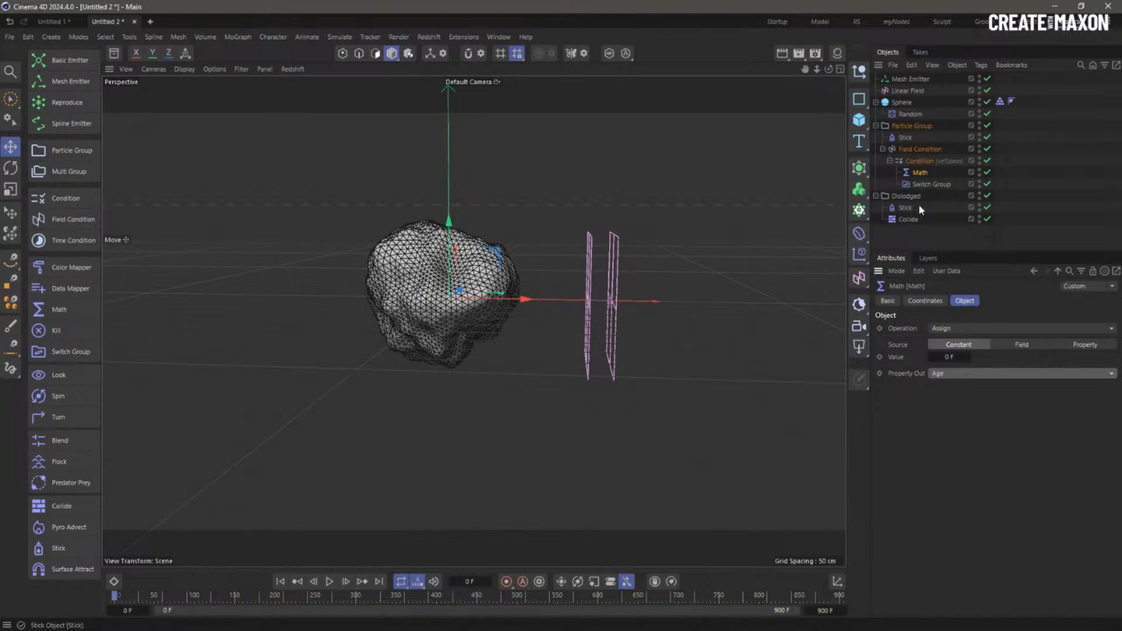
- Add a Condition inside Dislodged below Collide testing Greater Than 15 F with 42% Chance
left_click(56, 199)
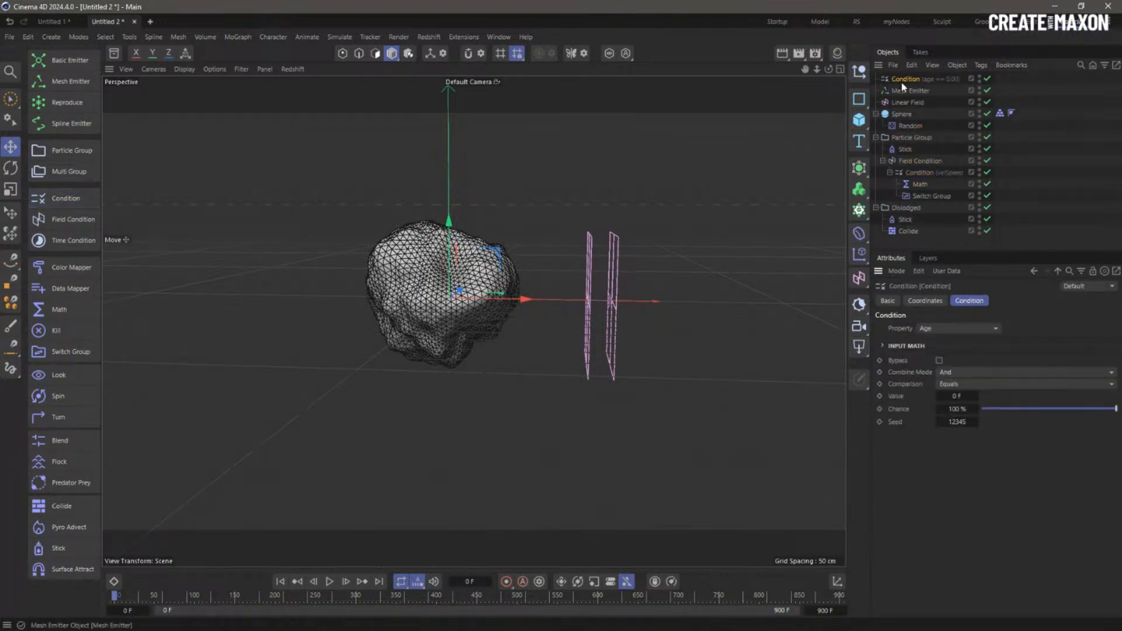
left_click_drag(902, 81, 915, 146)
left_click_drag(919, 238, 916, 235)
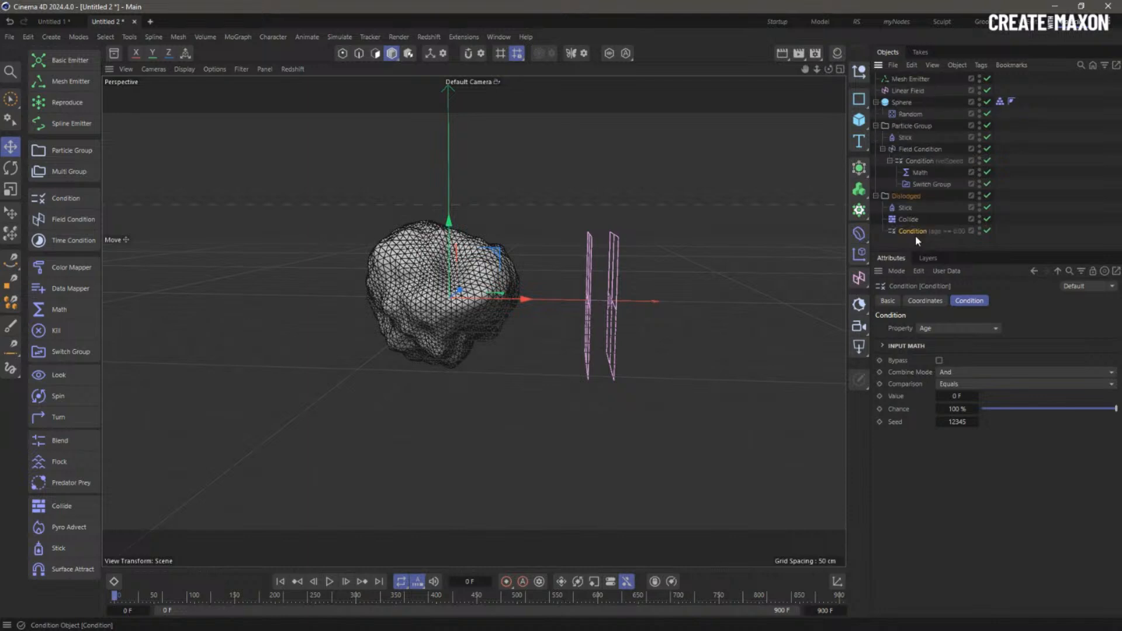
left_click(964, 384)
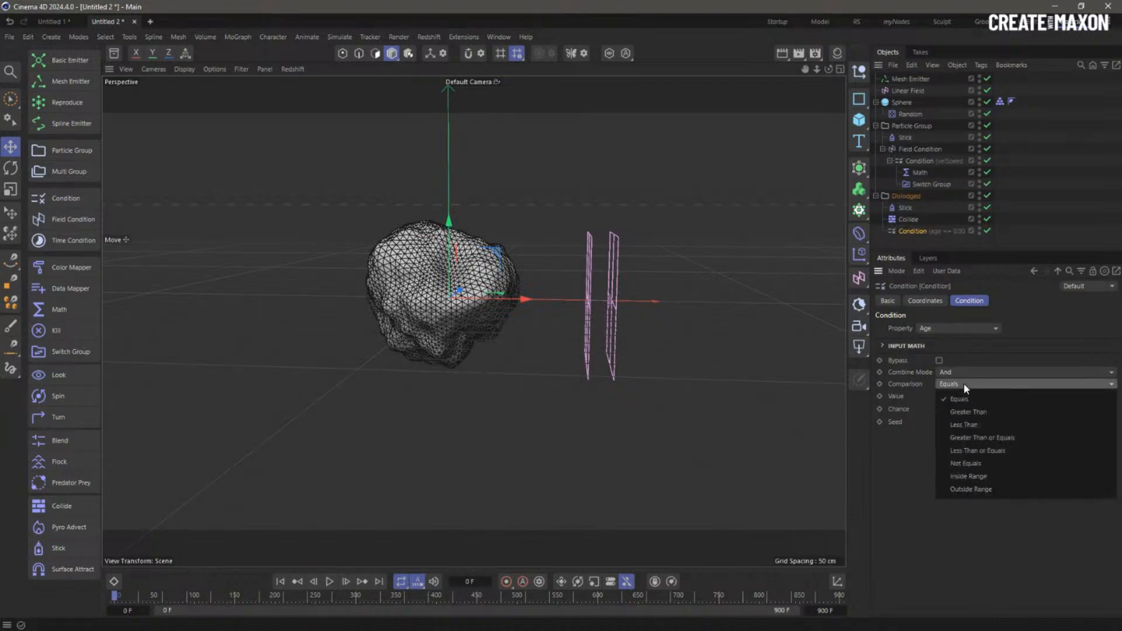
left_click(985, 415)
left_click(959, 396)
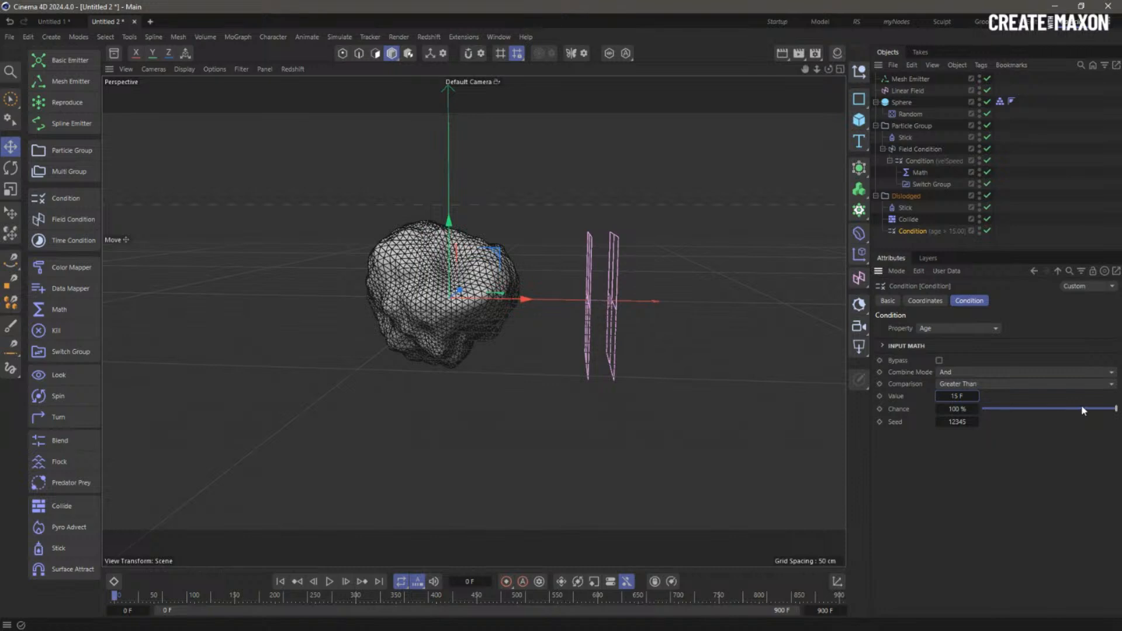
left_click_drag(1082, 408, 1038, 409)
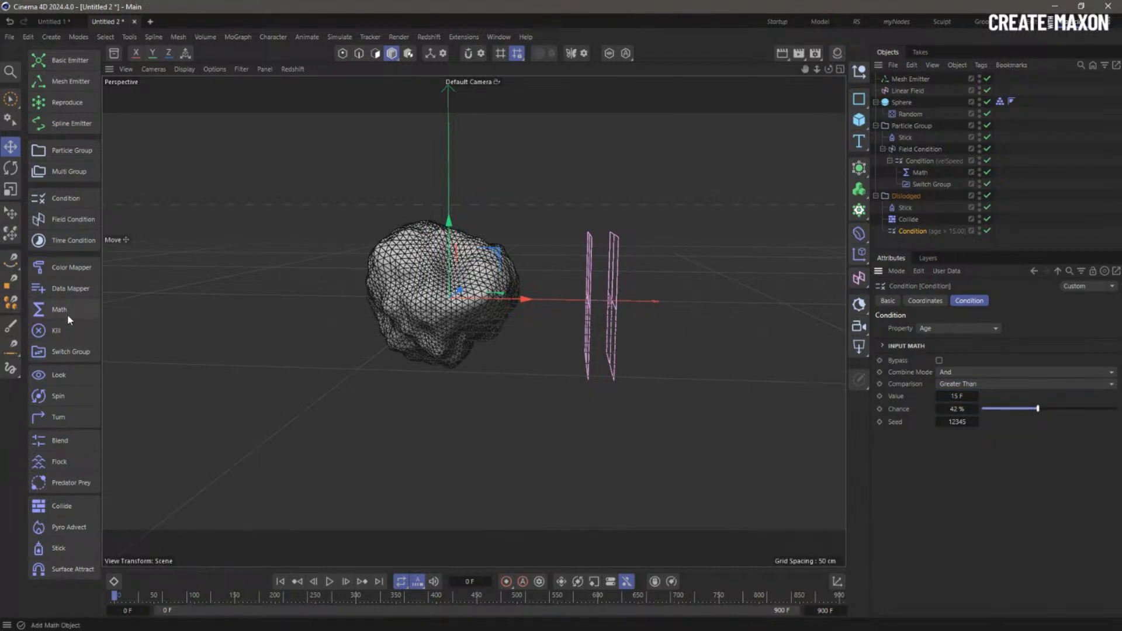
- Nest a Kill modifier under that Condition and nudge the Linear Field toward the rock
left_click(58, 331)
left_click_drag(896, 78, 958, 327)
left_click(953, 293)
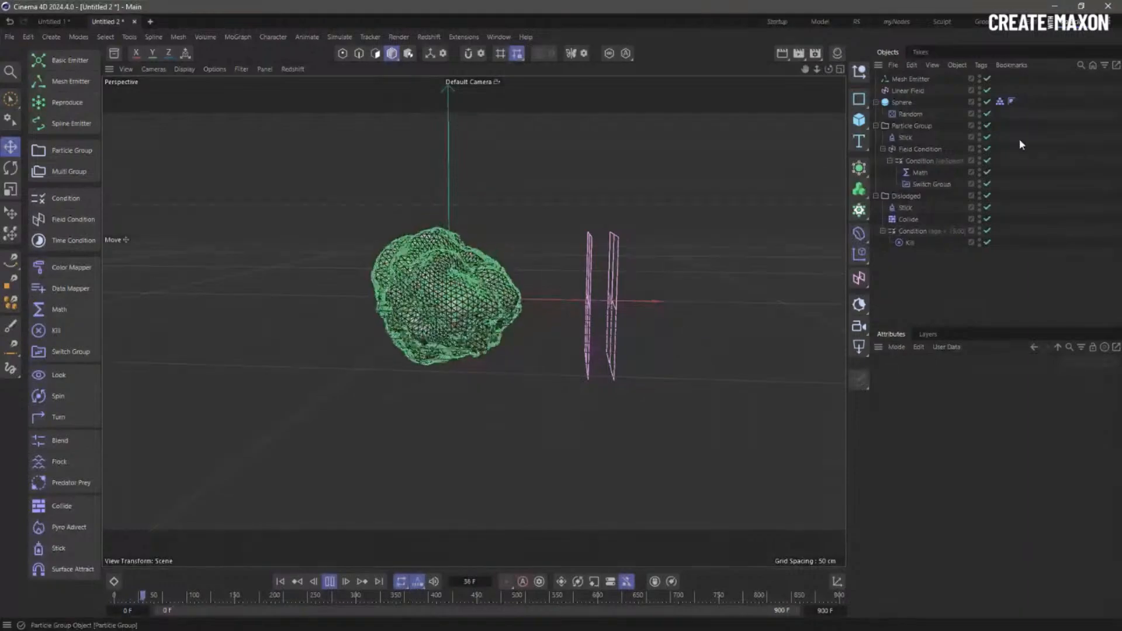
left_click(896, 90)
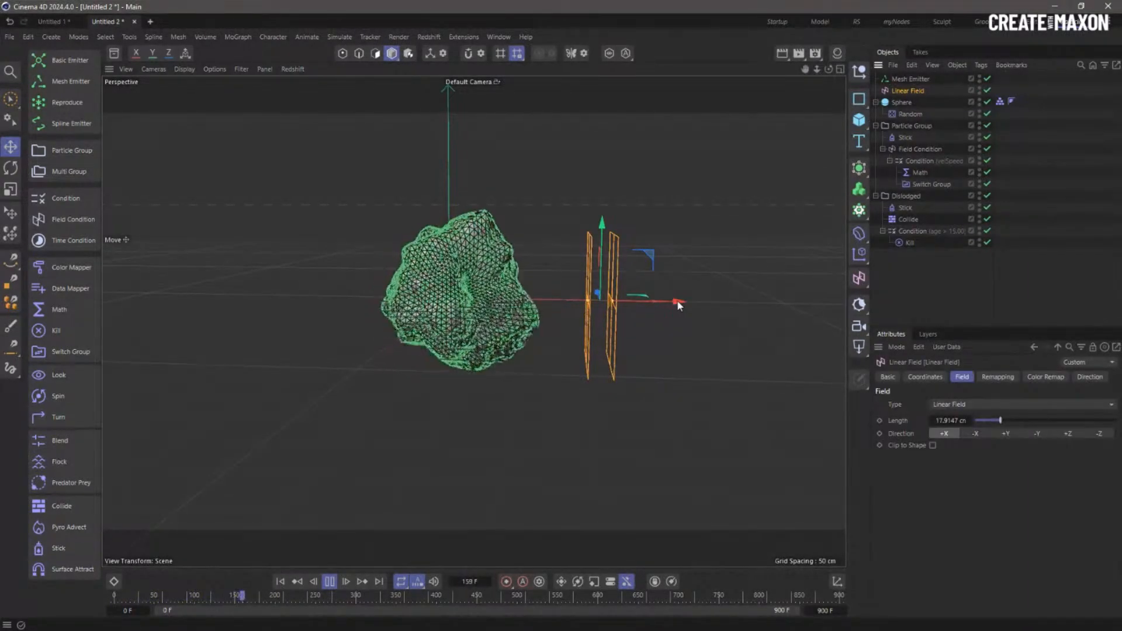
mouse_move(677, 301)
left_mouse_down()
mouse_move(488, 295)
mouse_move(682, 304)
left_mouse_up()
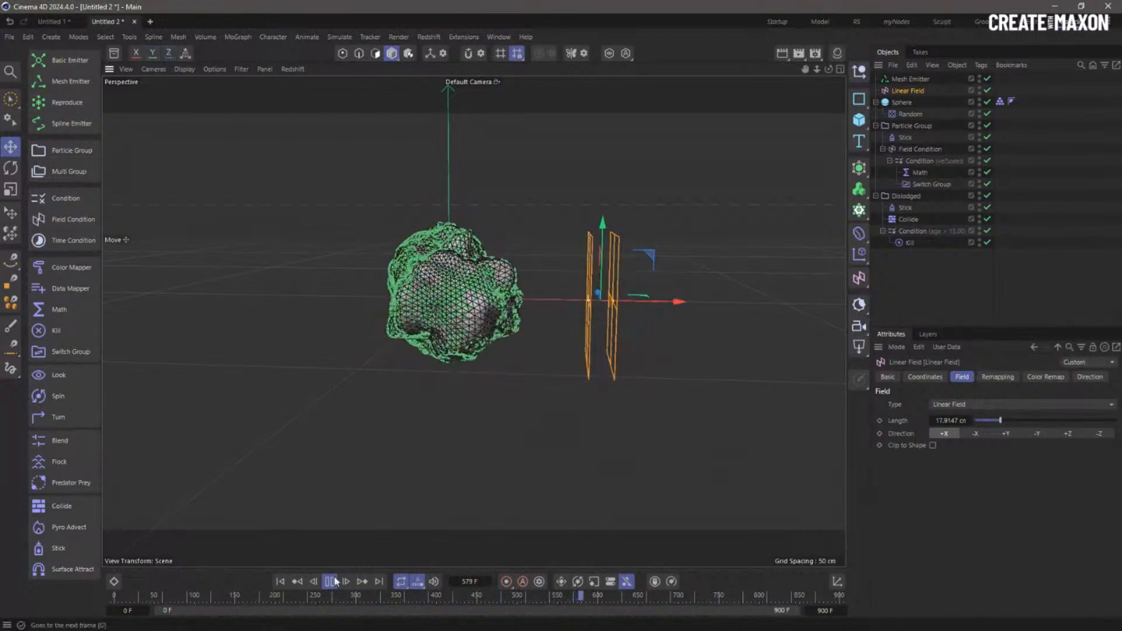
- Add a Data Mapper inside the Dislodged group that maps Age Percentage to particle Radius
left_click(280, 581)
left_click(915, 197)
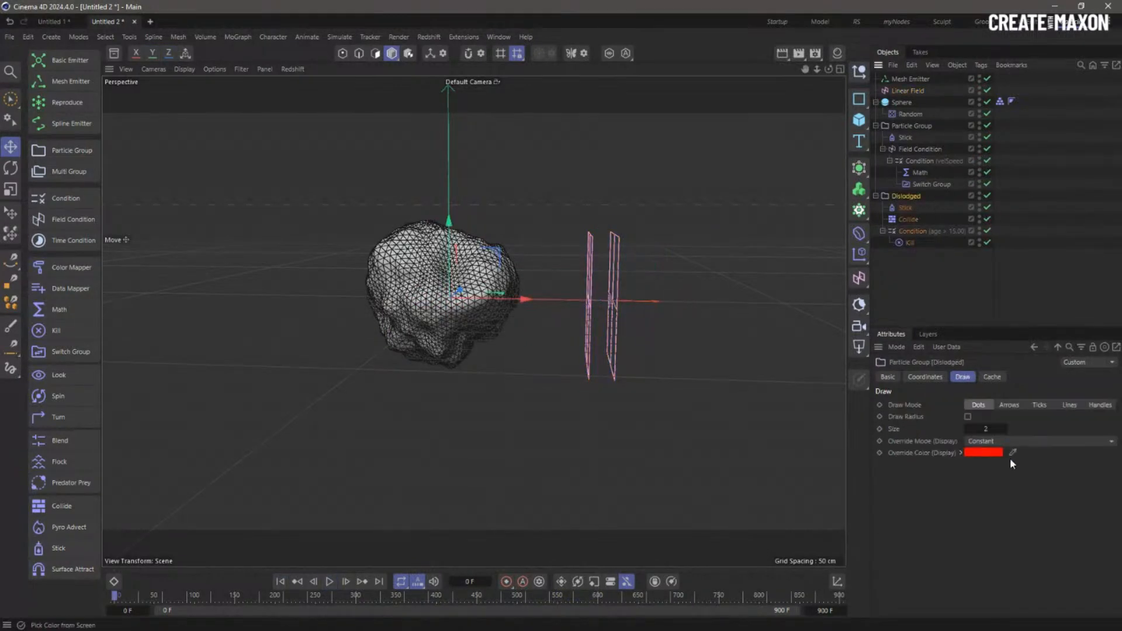
left_click(968, 416)
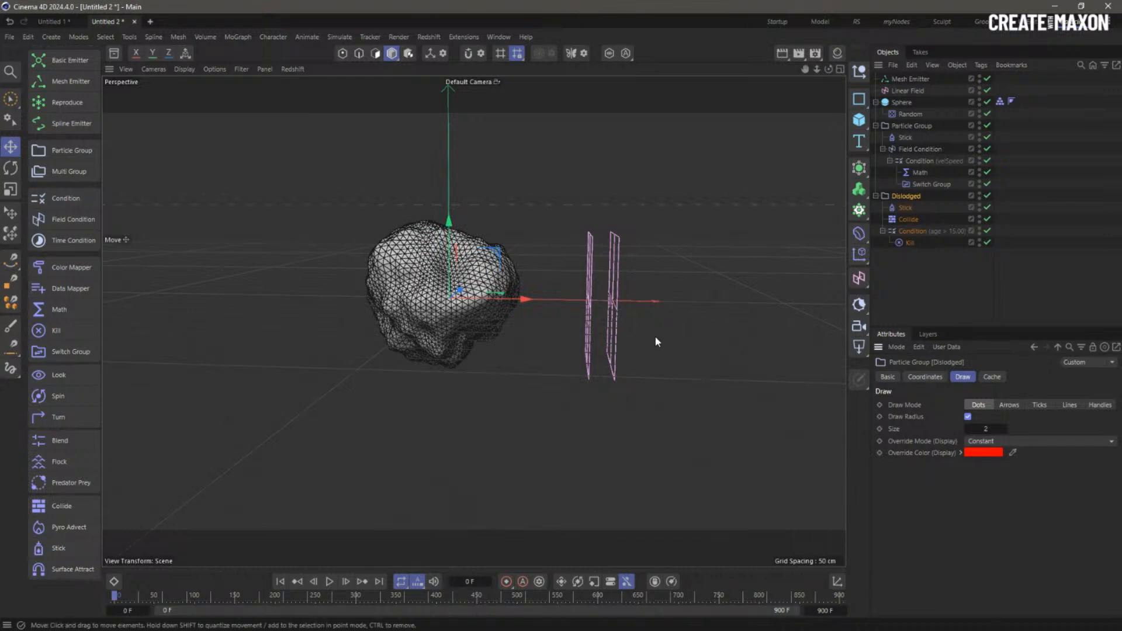
left_click(914, 231)
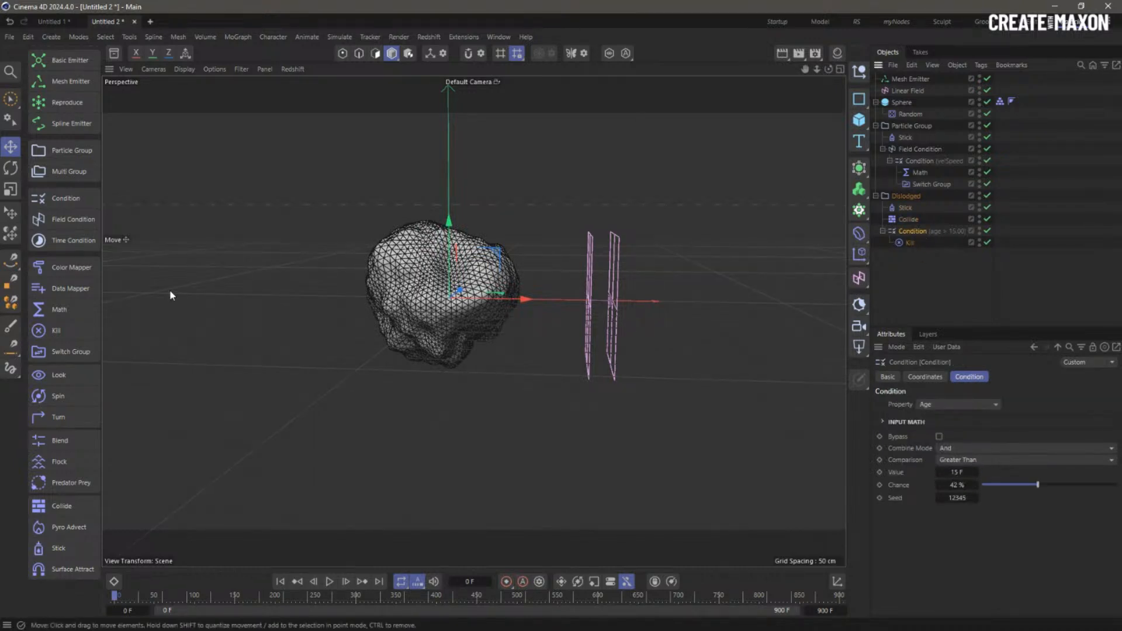
left_click(85, 291)
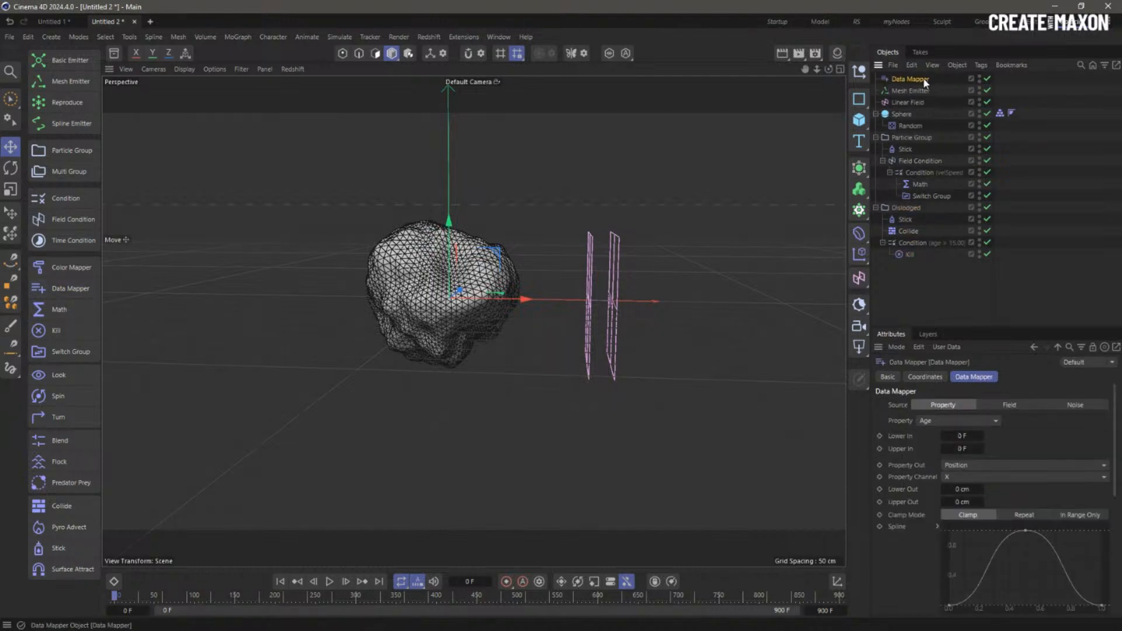
left_click_drag(927, 83, 922, 214)
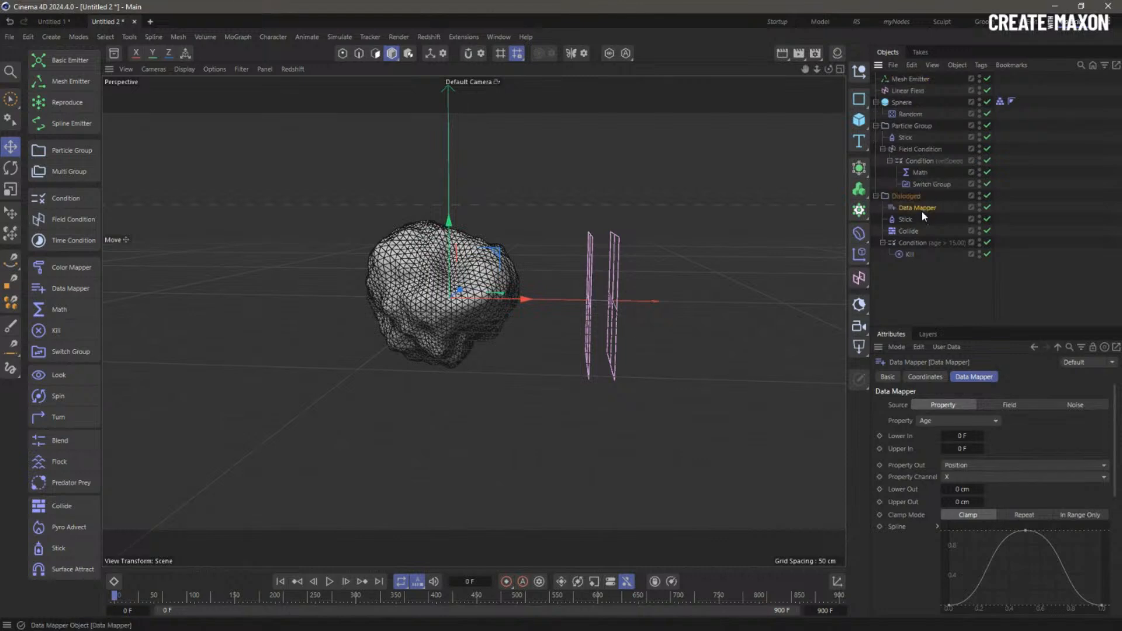
left_click(961, 422)
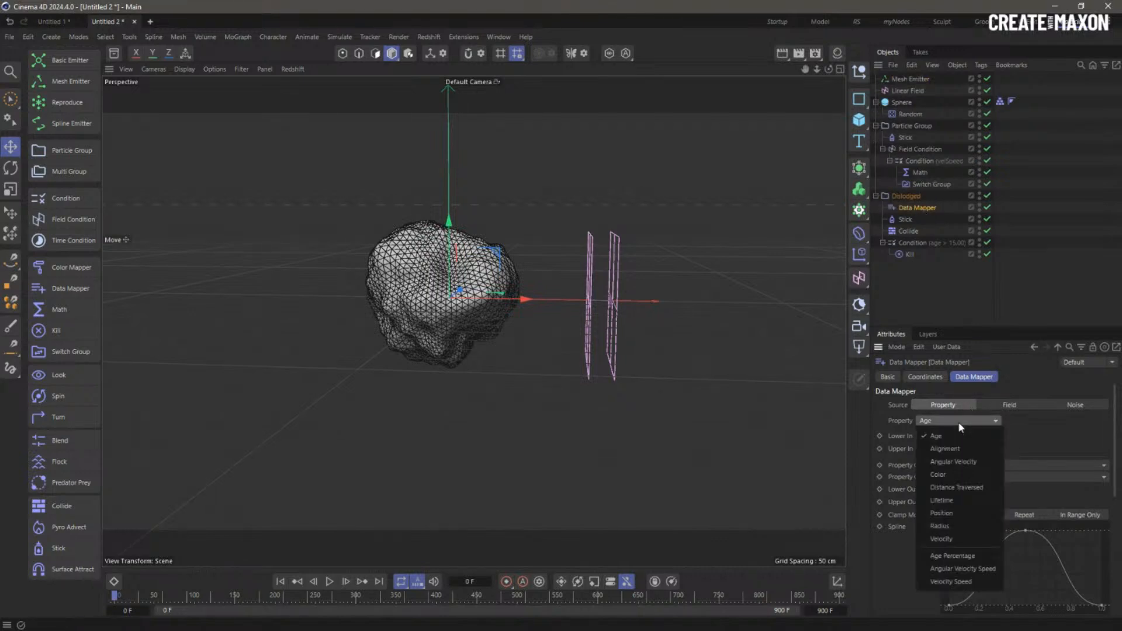
left_click(978, 555)
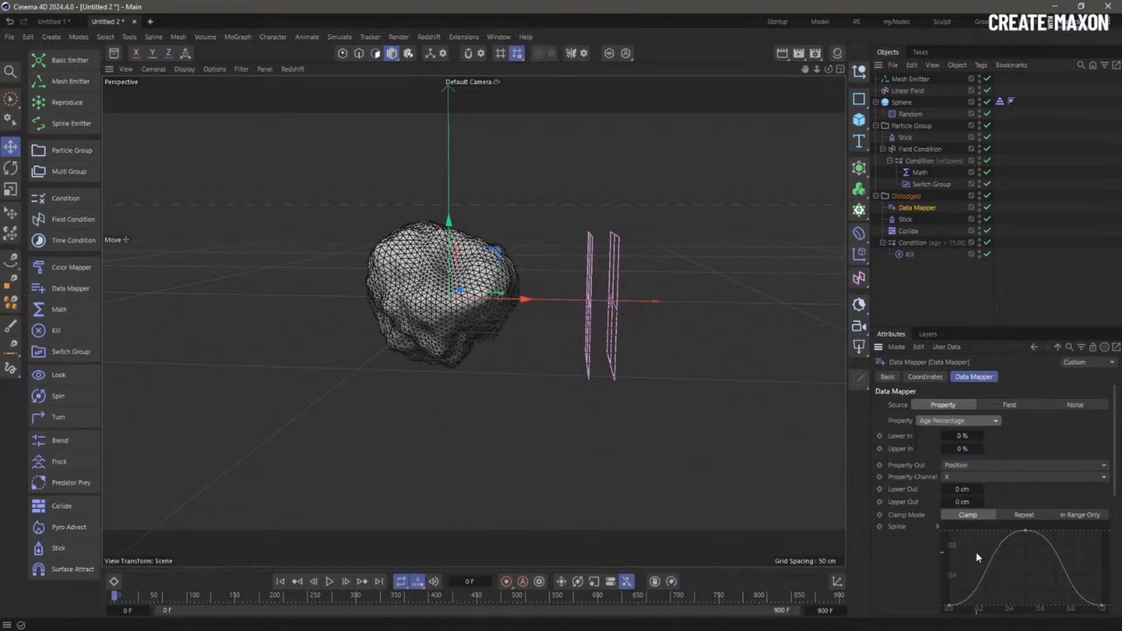
left_click(963, 449)
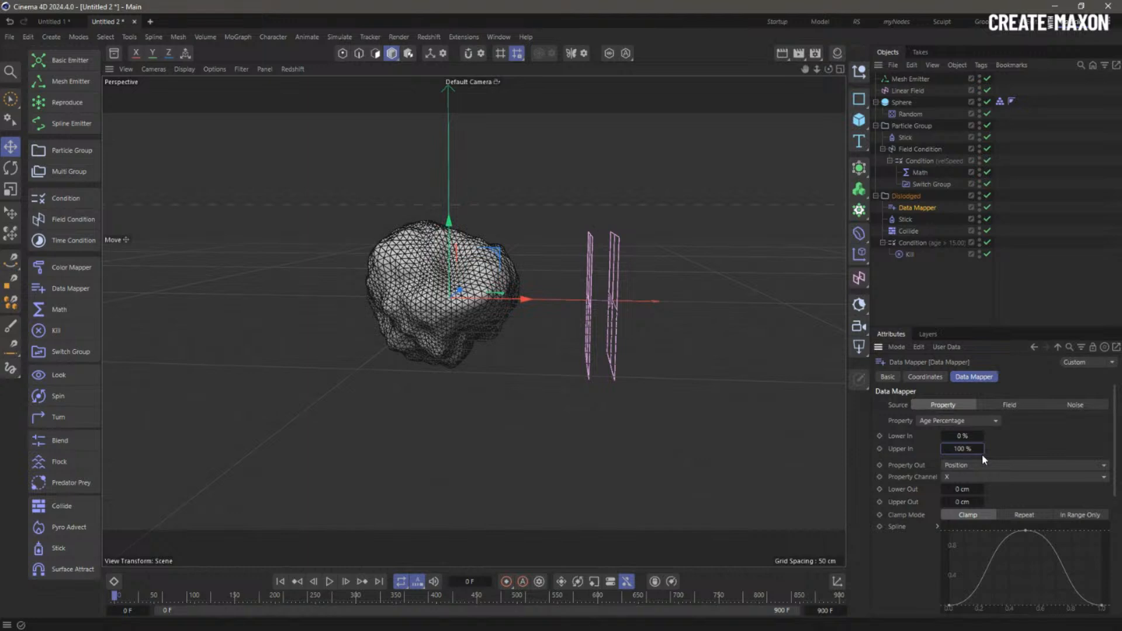
left_click(980, 466)
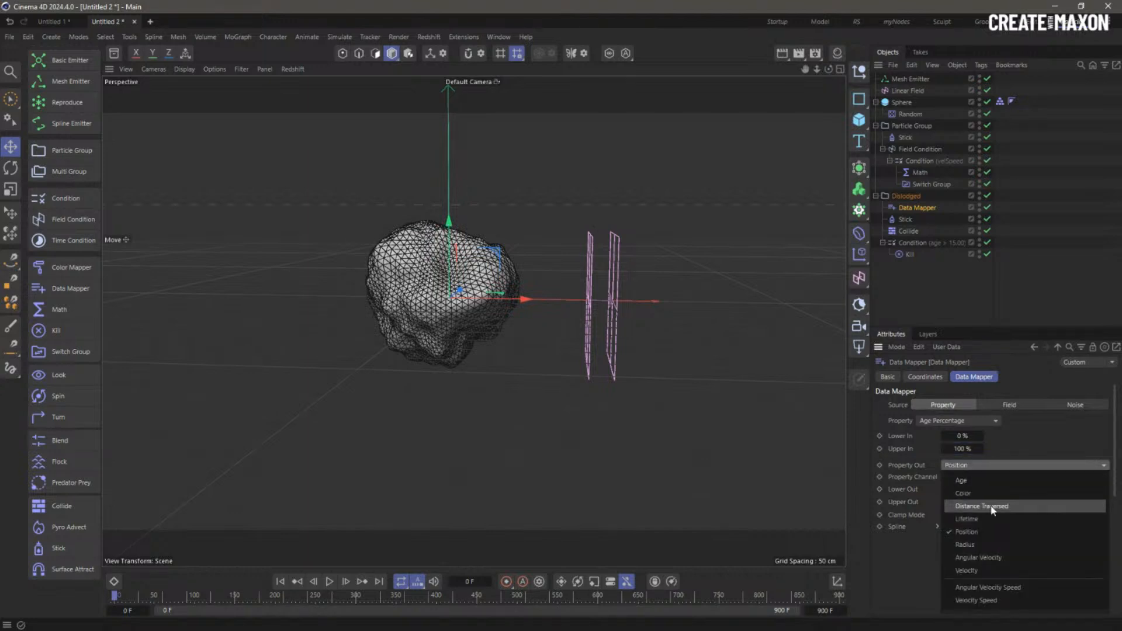
left_click(1000, 546)
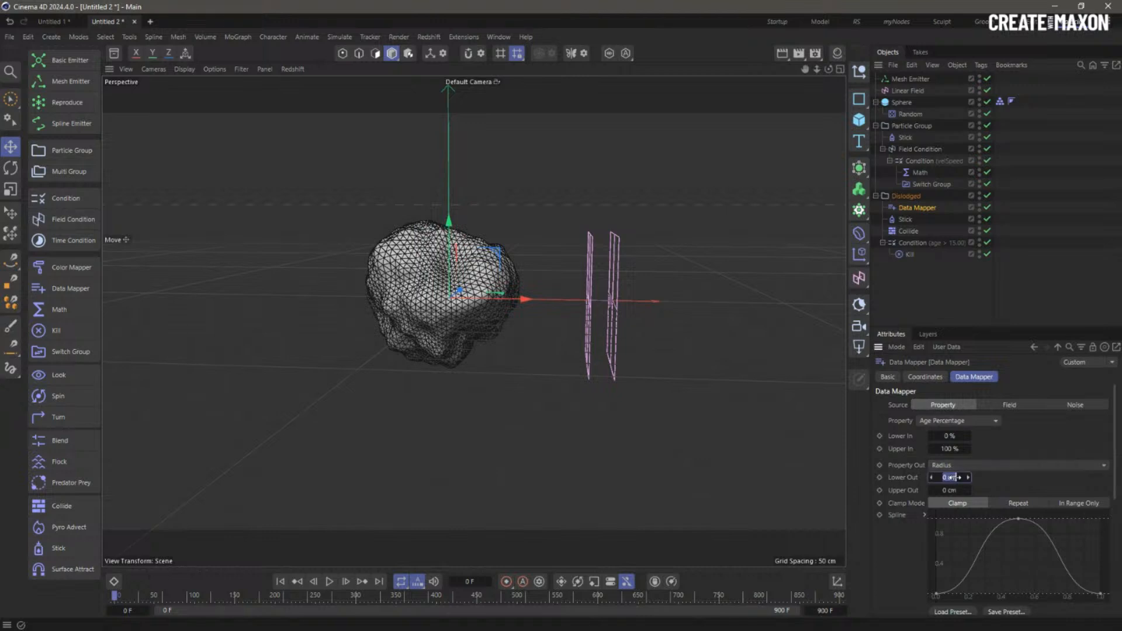
- Make the Data Mapper curve linear, with output radius running from 1 cm to 10 cm
left_click(910, 79)
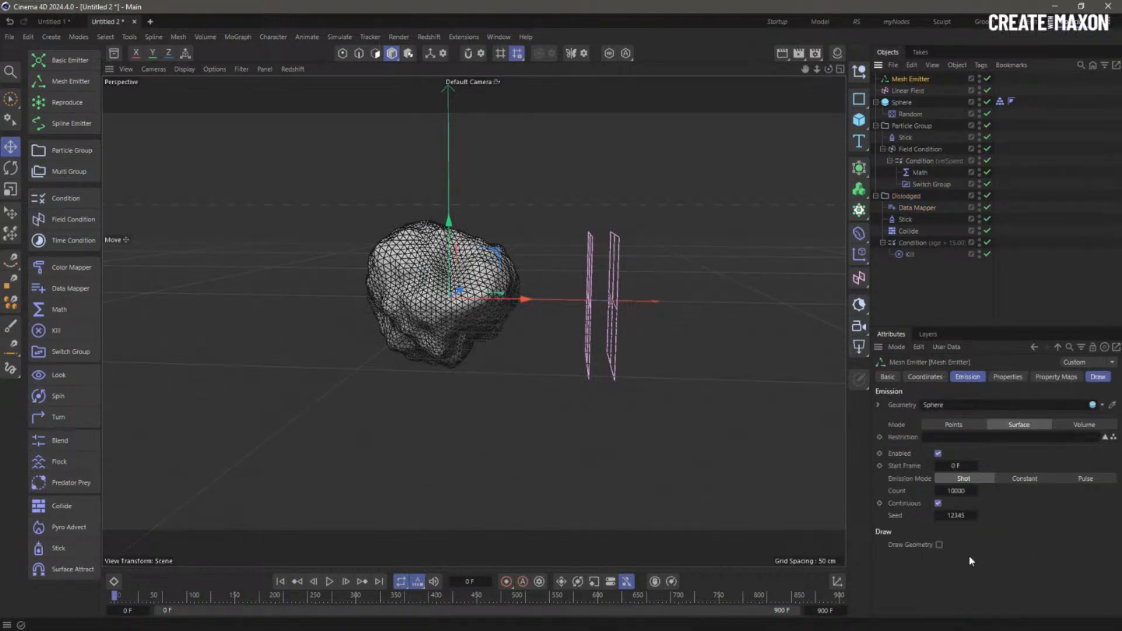
left_click(1008, 377)
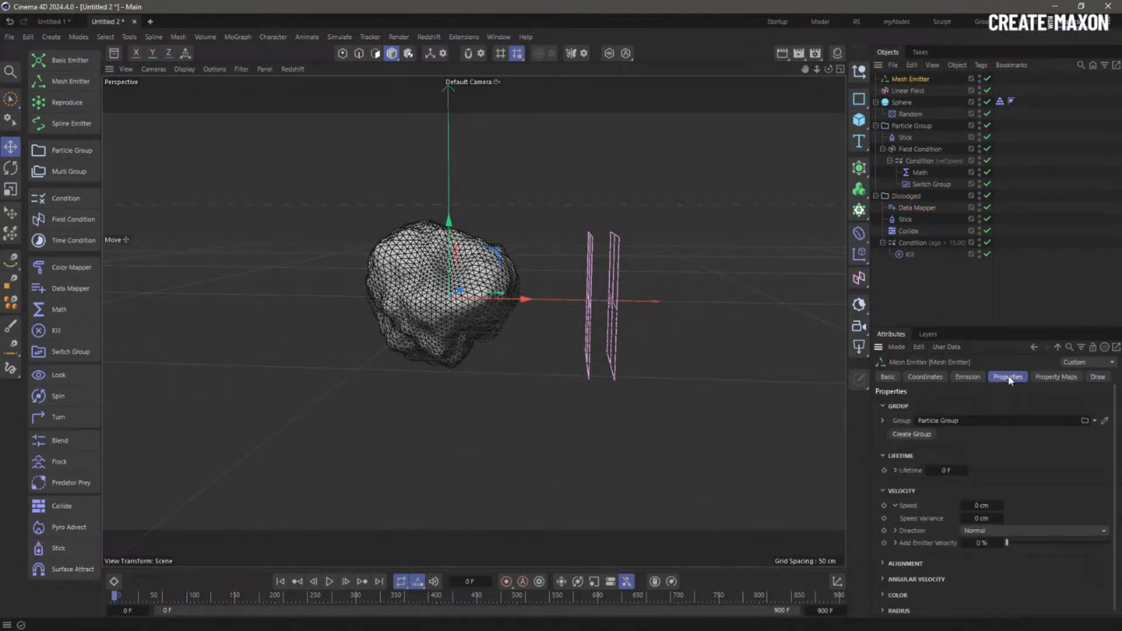
left_click(889, 611)
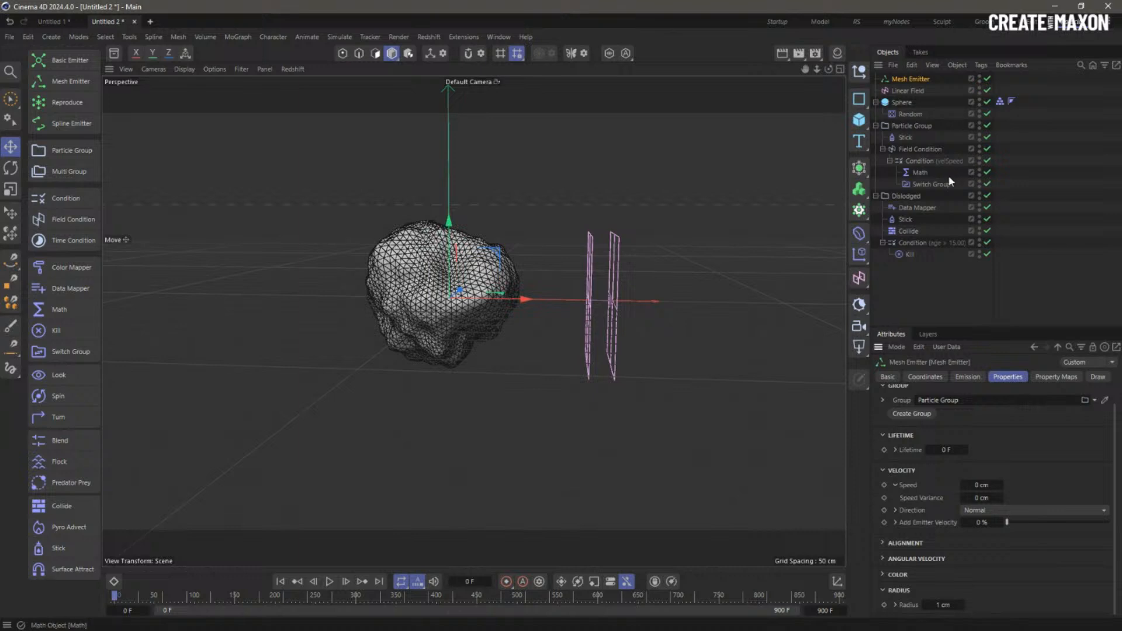
left_click(917, 208)
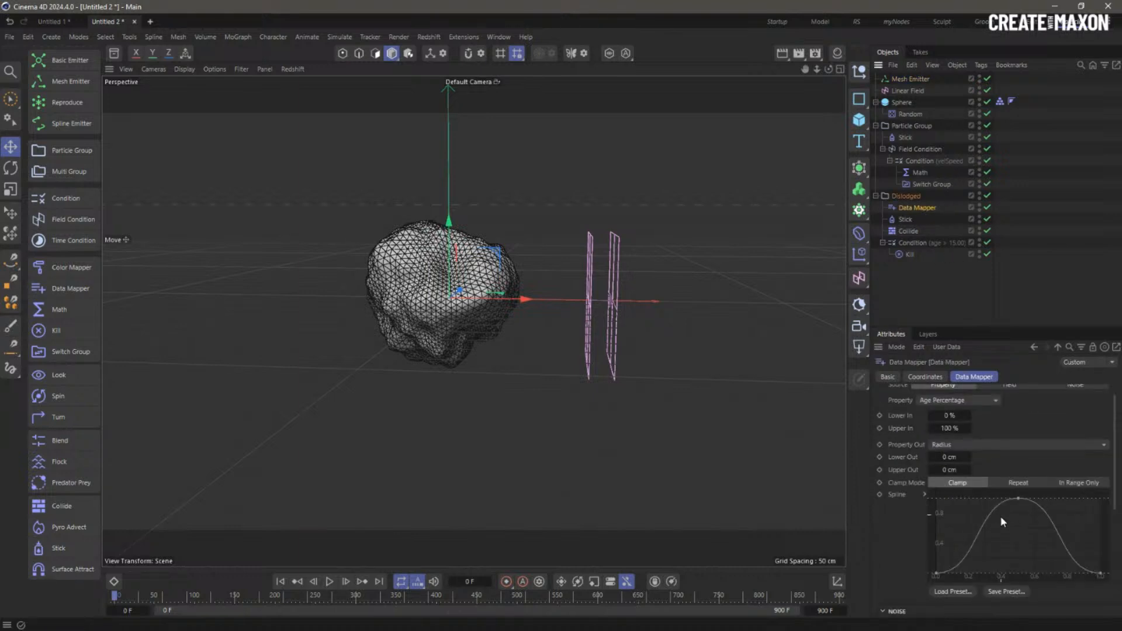
right_click(981, 540)
left_click(1015, 482)
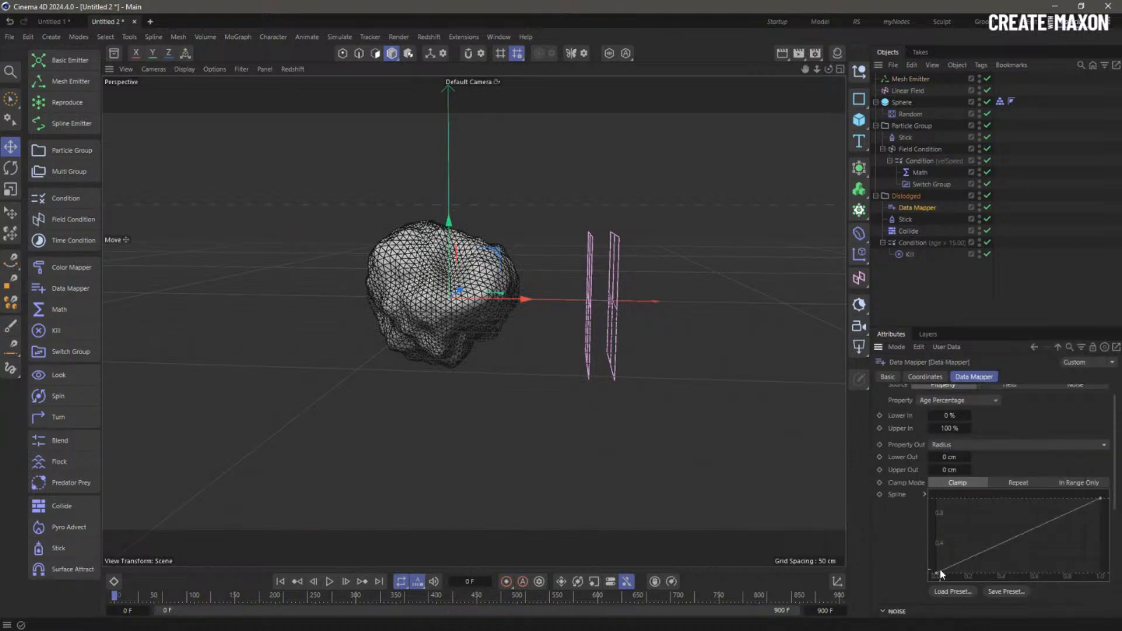
double_click(958, 458)
type("1")
double_click(951, 470)
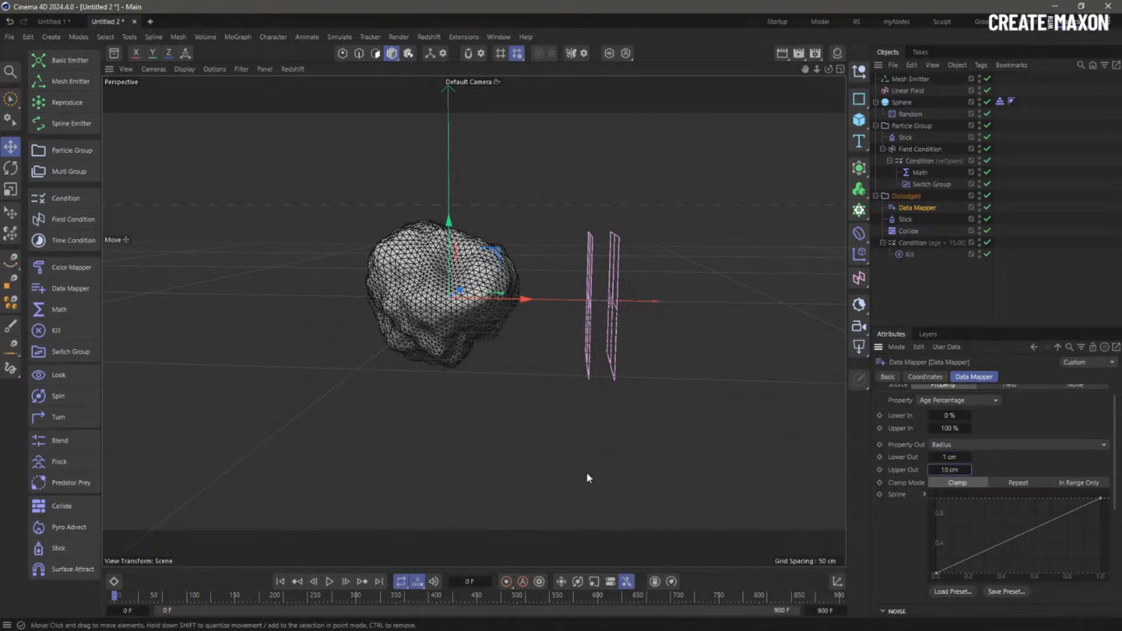
scroll(357, 559, "down", 1)
- Play the simulation from the start and sweep the linear field left through the rock
left_click(282, 583)
left_click(331, 582)
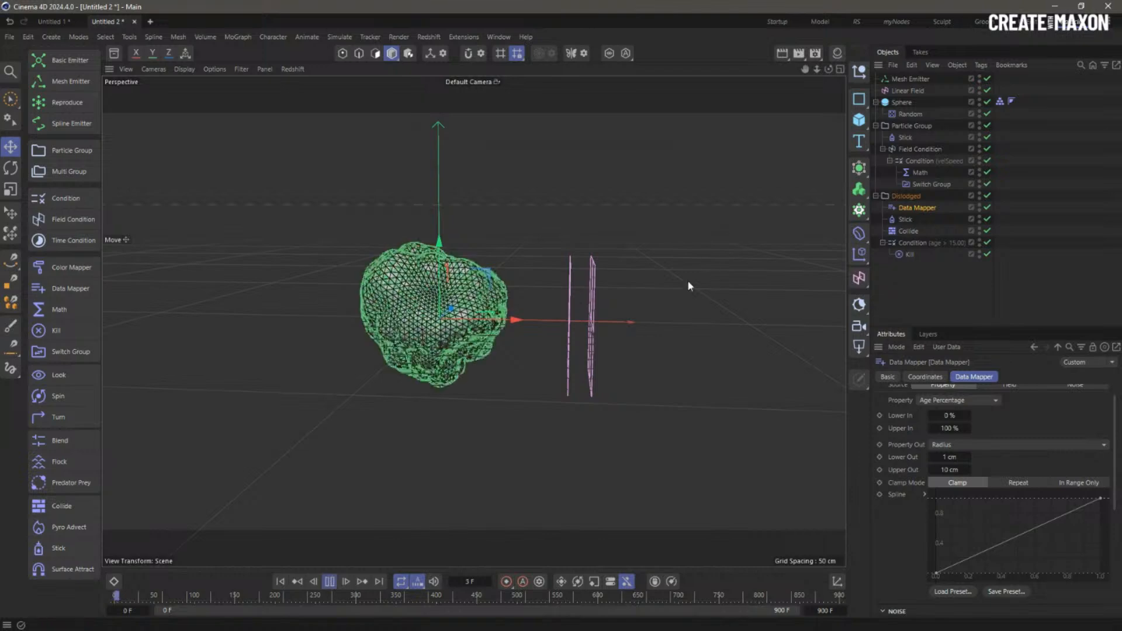
left_click(943, 277)
left_click(907, 92)
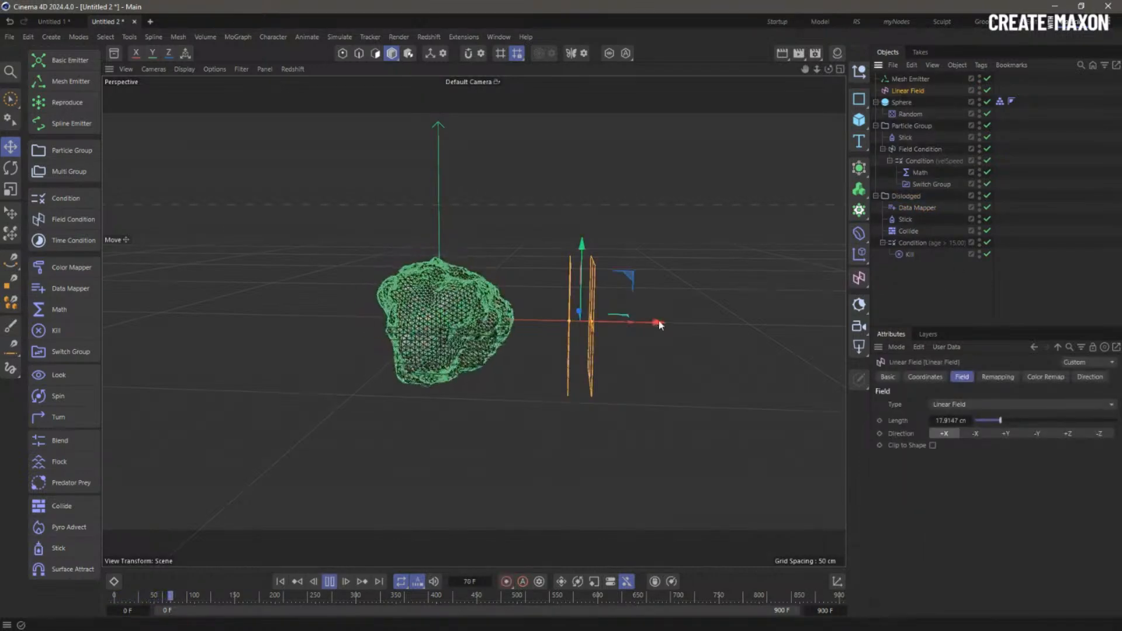
left_click_drag(657, 322, 532, 321)
left_click(906, 197)
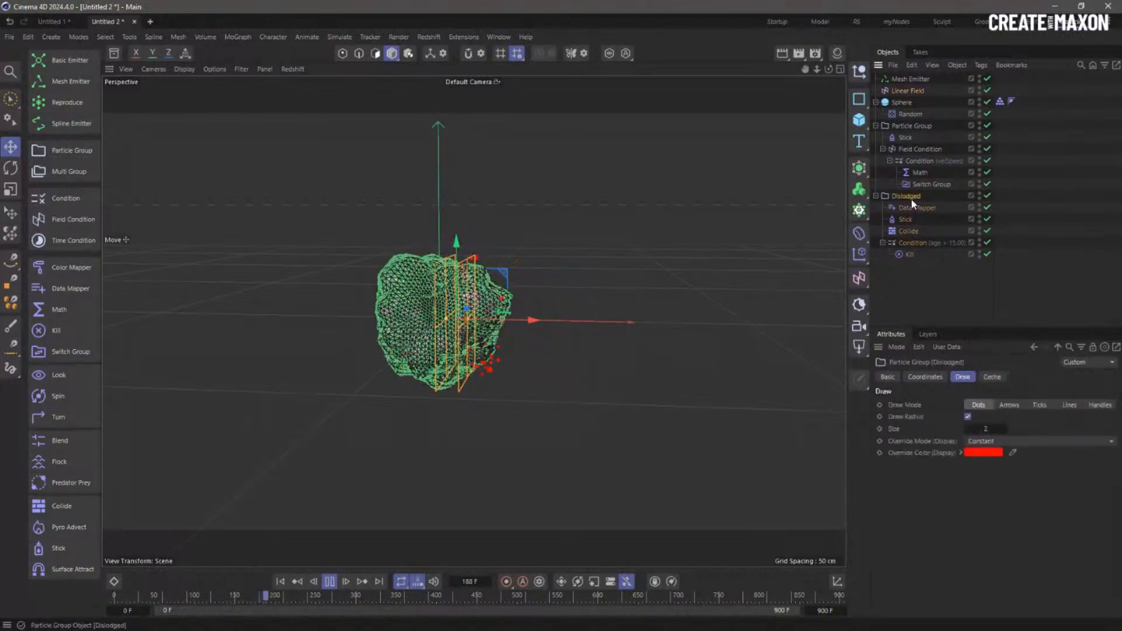
left_click(969, 416)
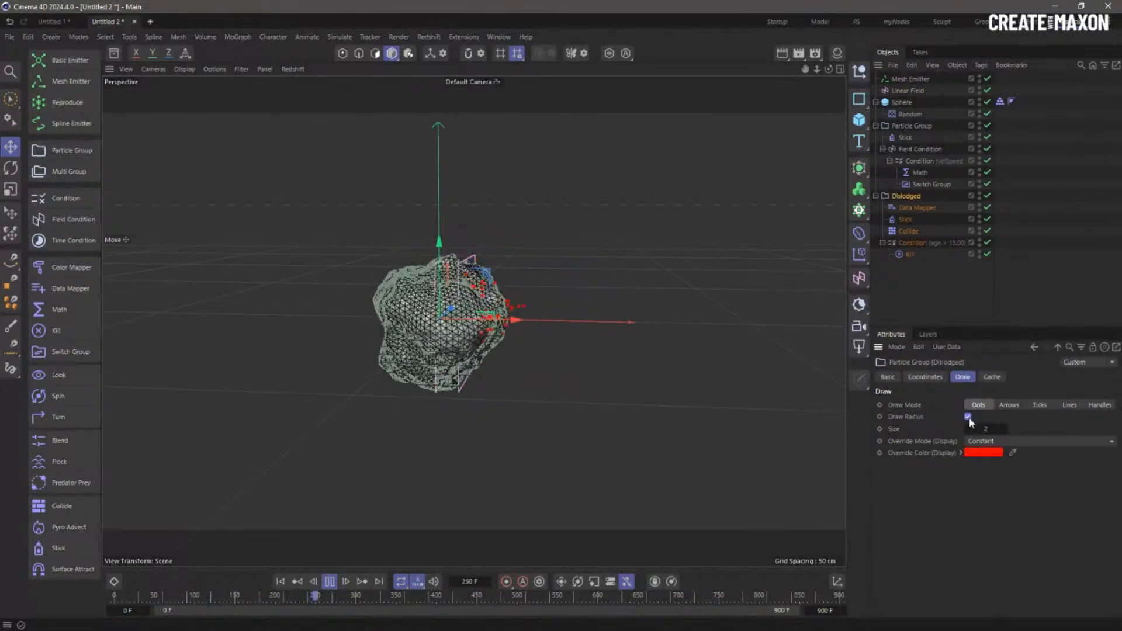
left_click(914, 208)
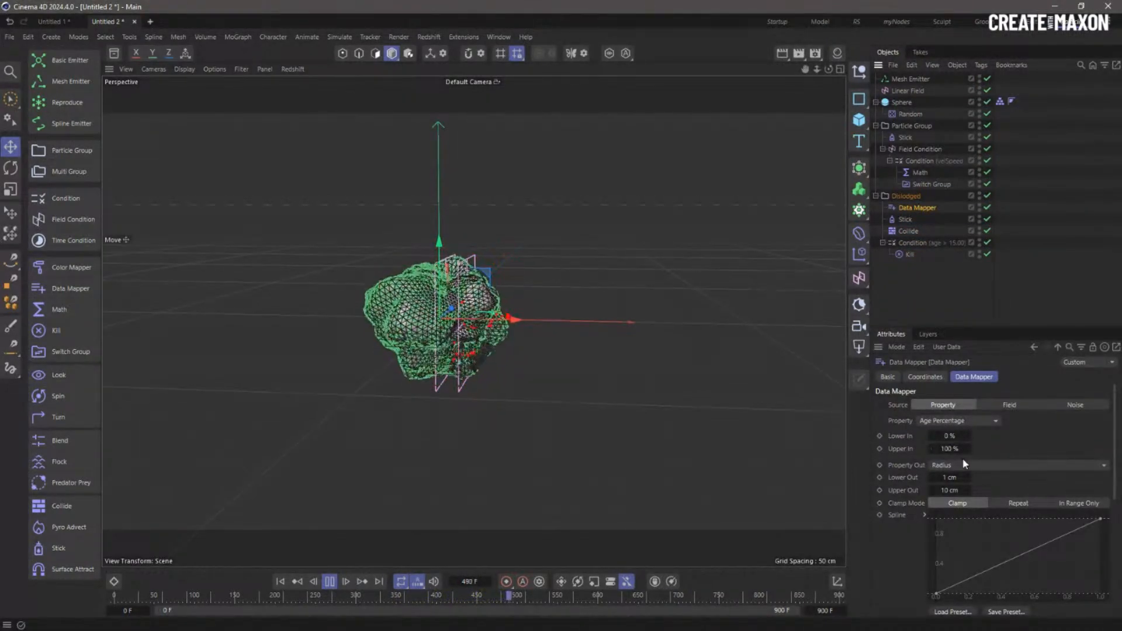
mouse_move(471, 341)
right_mouse_down("alt")
mouse_move(621, 326)
mouse_move(570, 334)
right_mouse_up("alt")
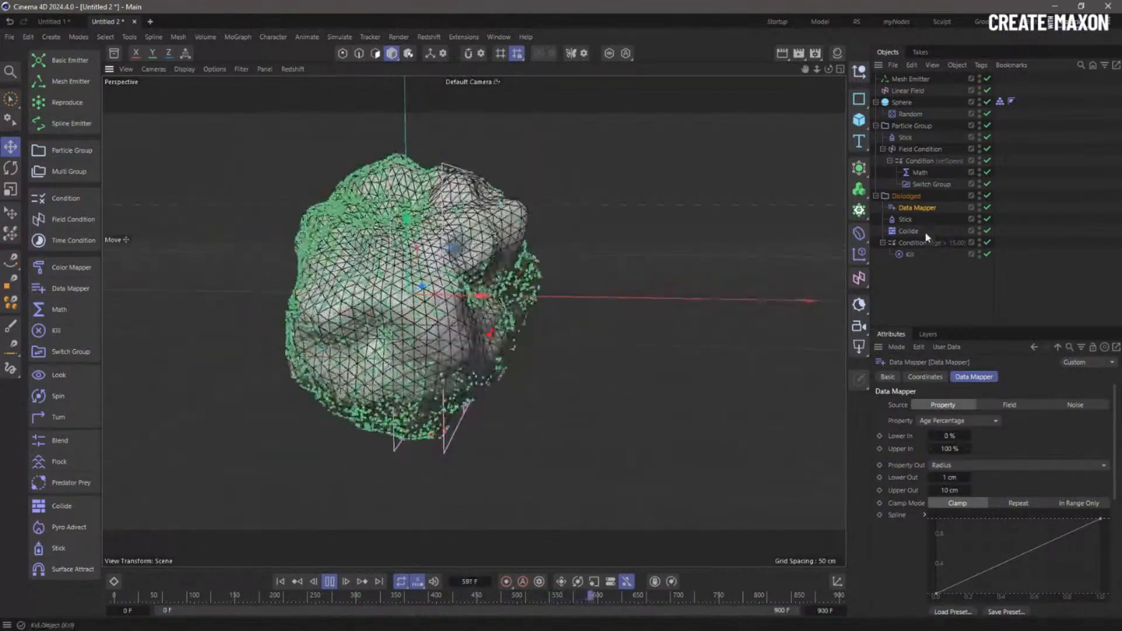
- Set the Dislodged group's drawn particle size to 1
left_click(907, 196)
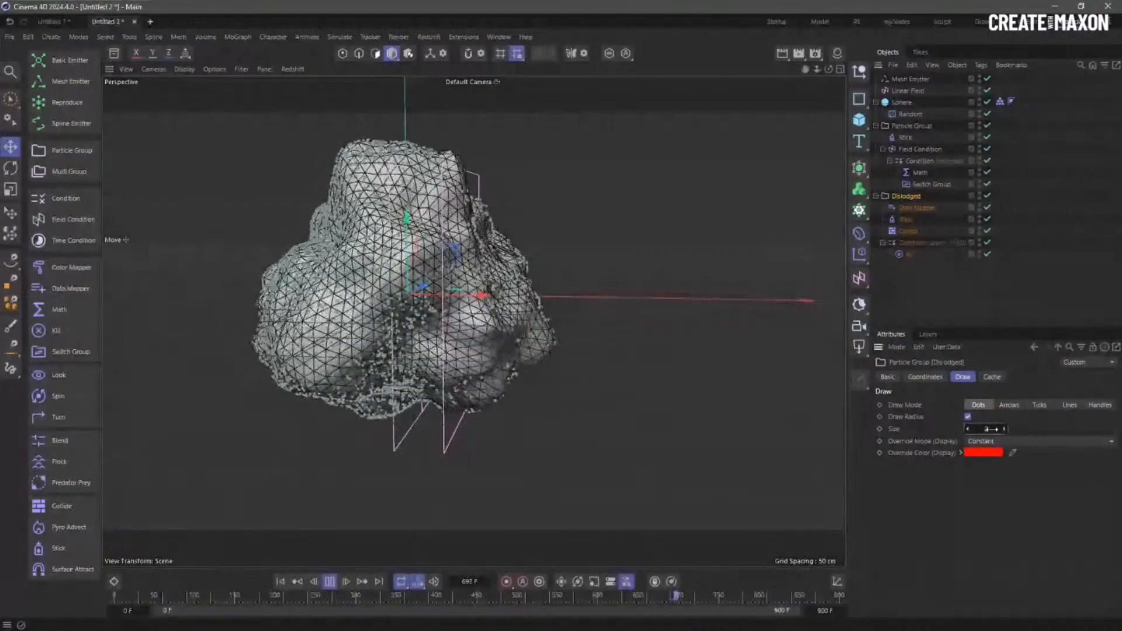
left_click_drag(990, 429, 1030, 430)
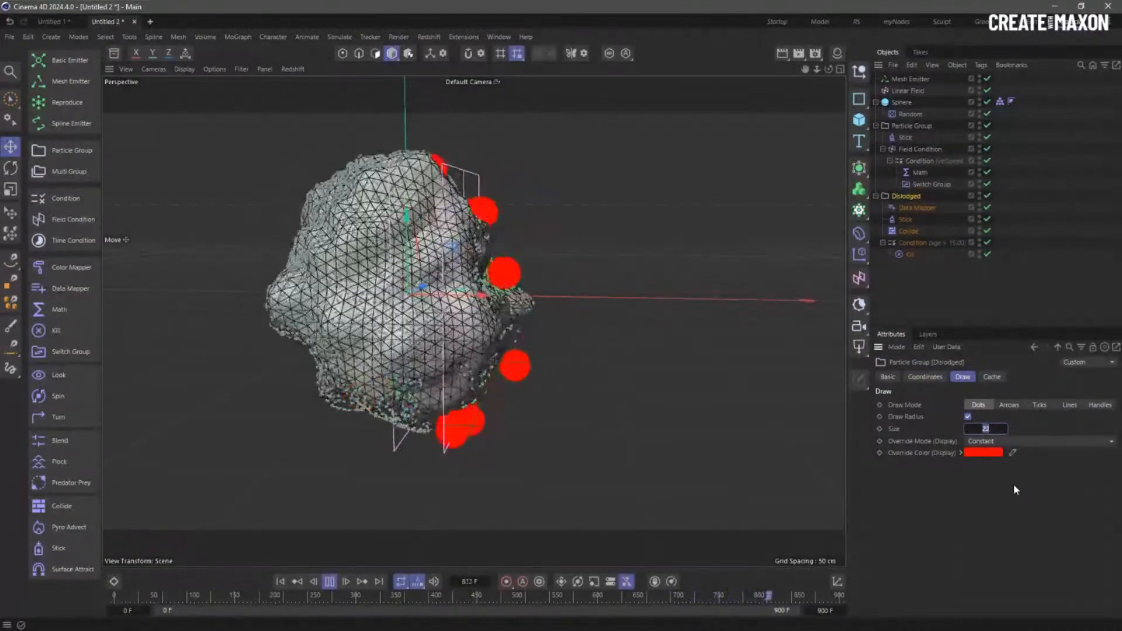
type("1")
key("Return")
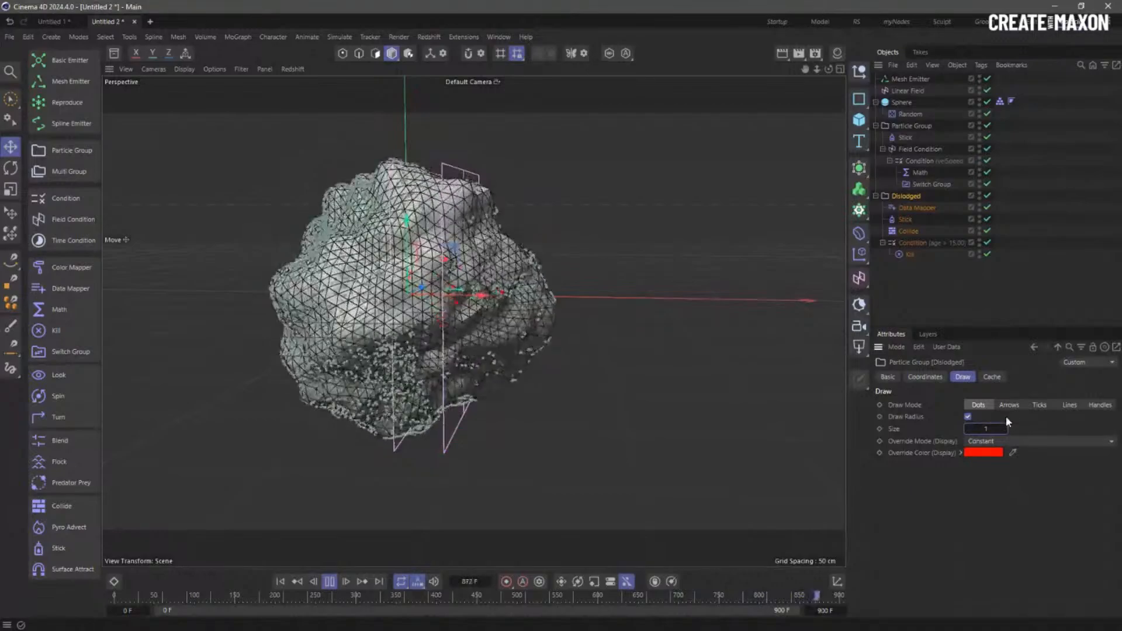
scroll(633, 273, "up", 5)
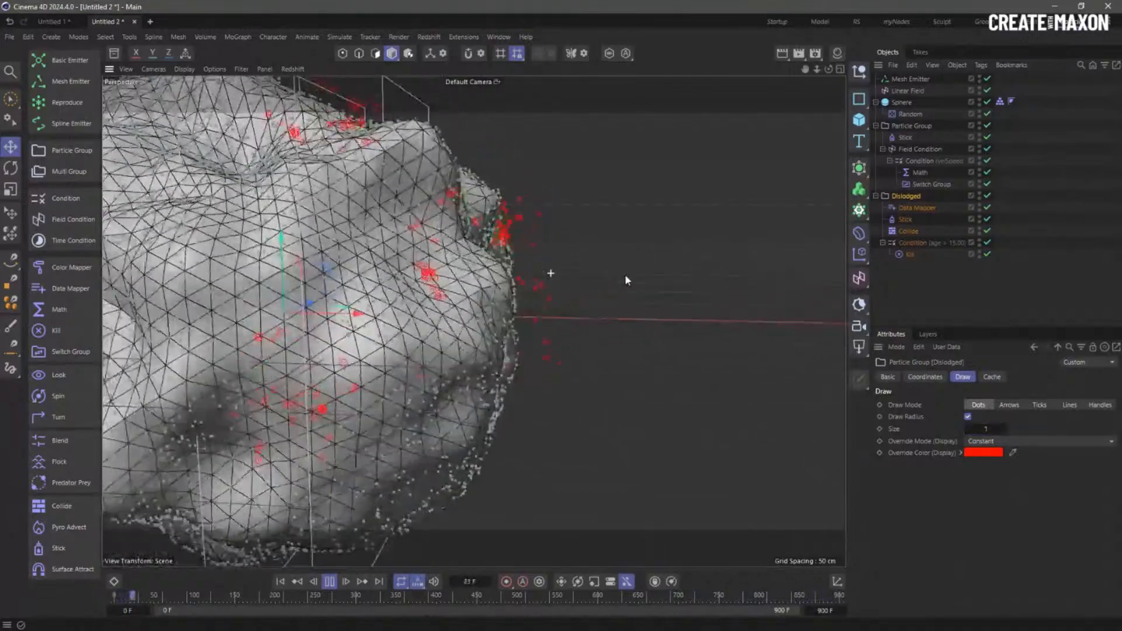
scroll(625, 275, "down", 5)
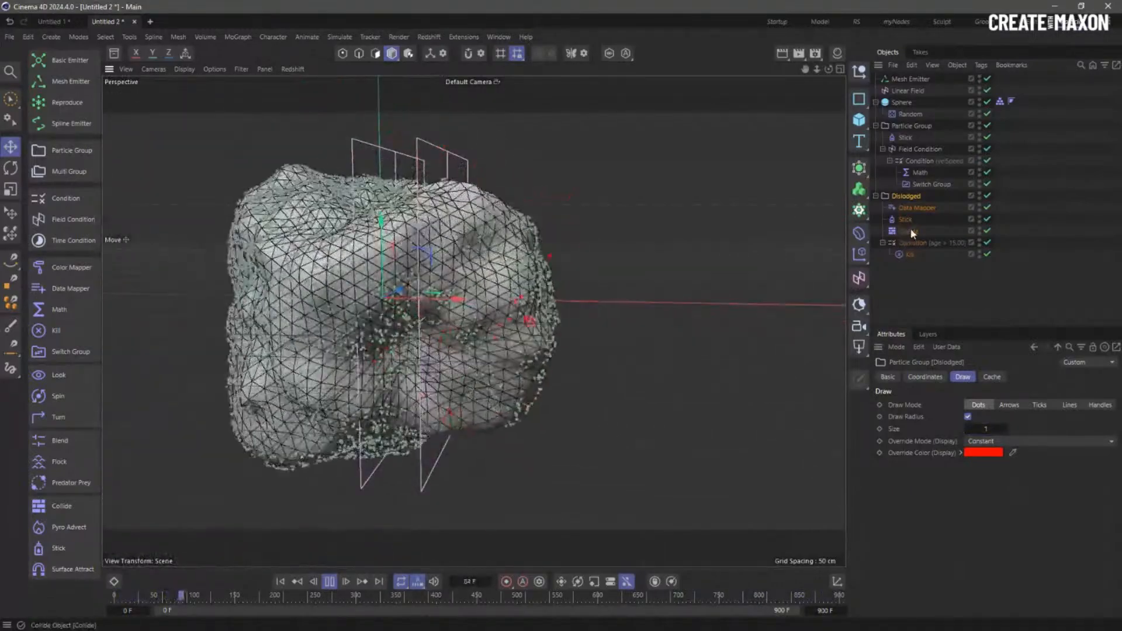
left_click(916, 208)
- Set the Data Mapper's Upper Out to 20 cm, keep Age Percentage, and return Lower In to 0 %
double_click(956, 493)
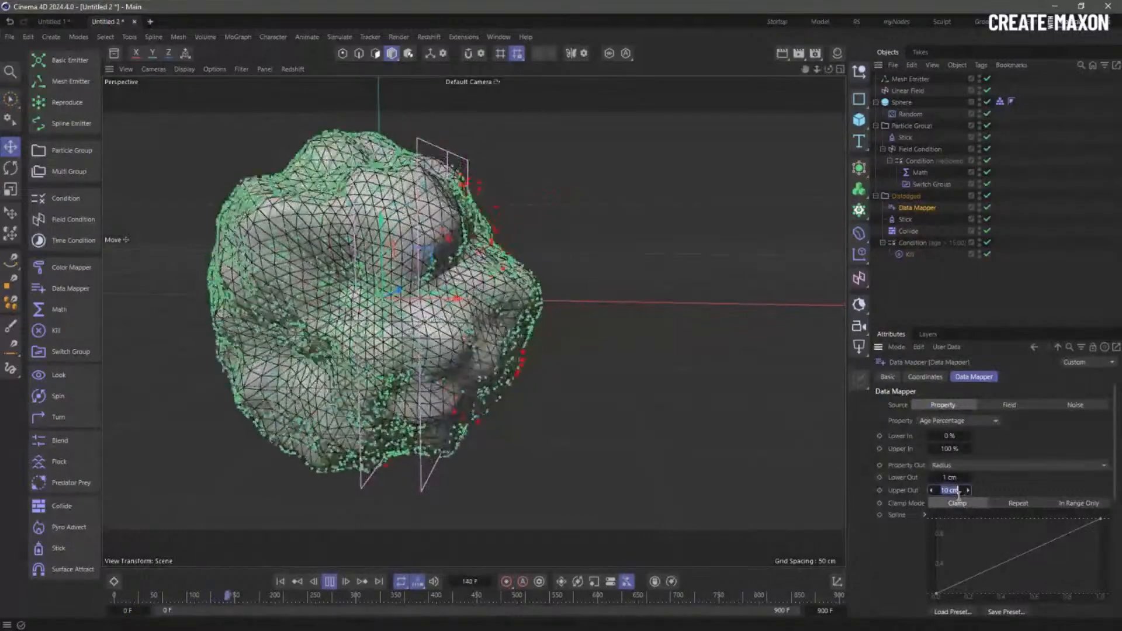
type("20")
key("Return")
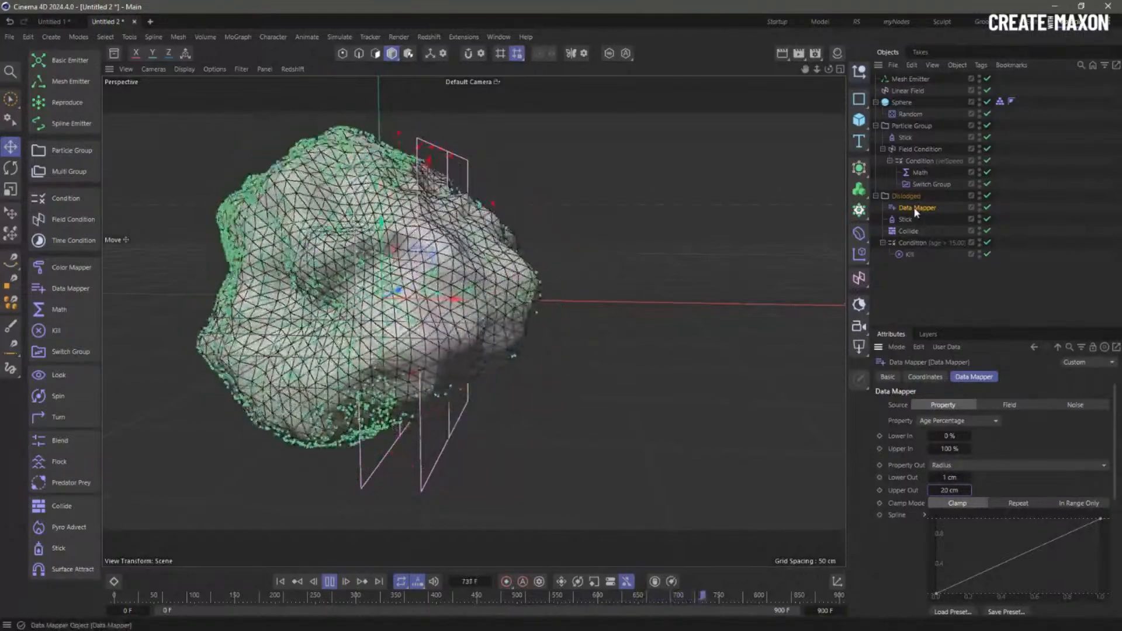
left_click(984, 422)
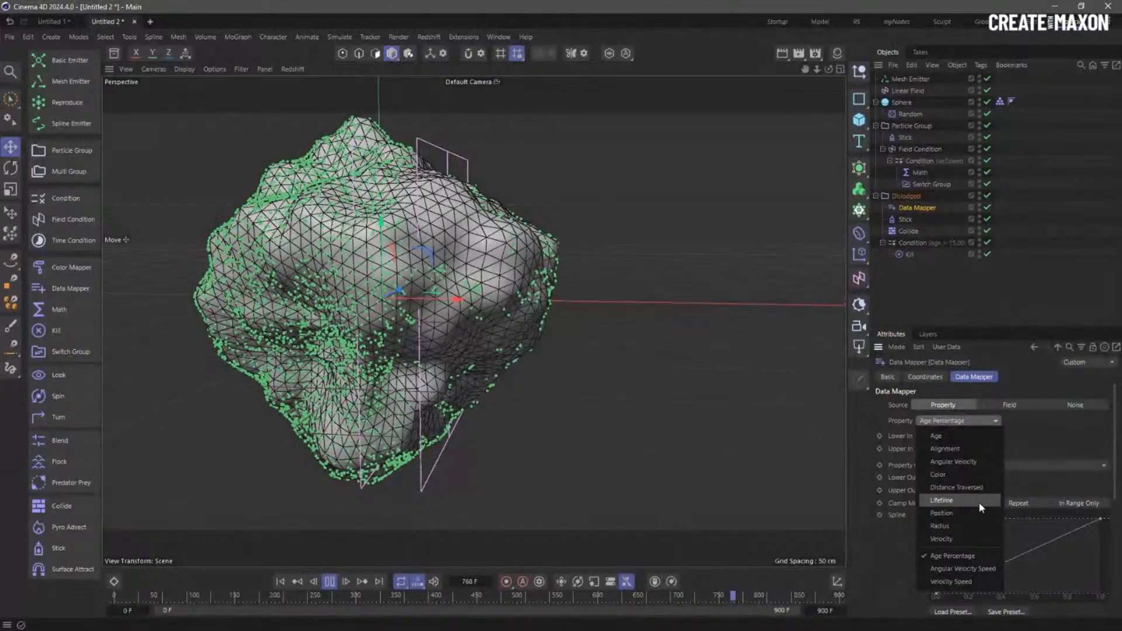
left_click(985, 560)
left_click(967, 434)
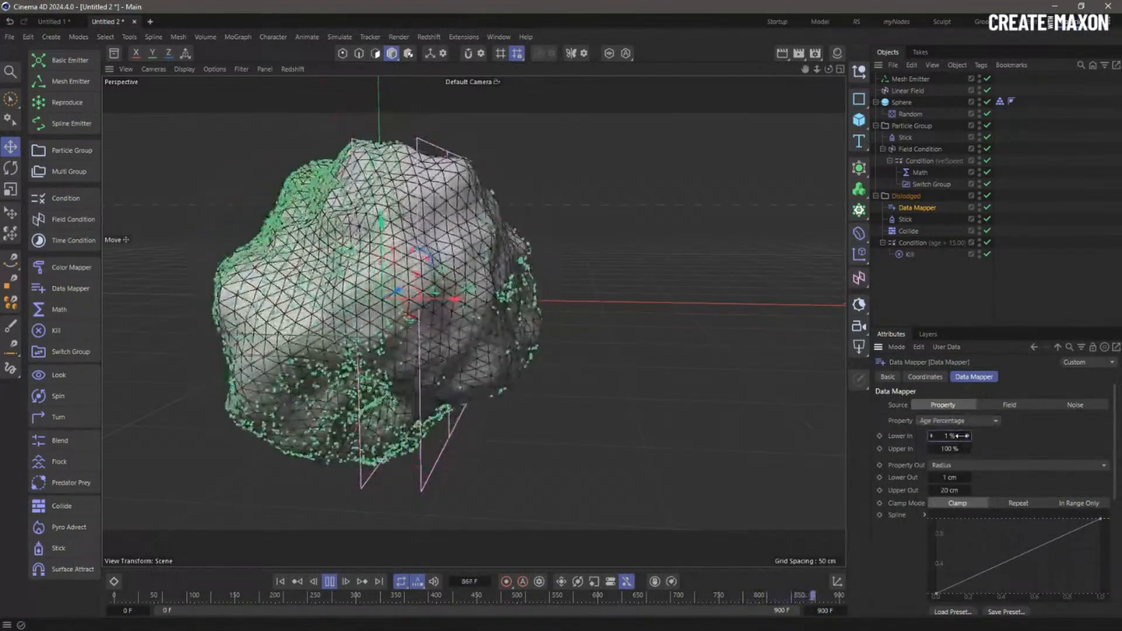
left_click_drag(975, 436, 952, 436)
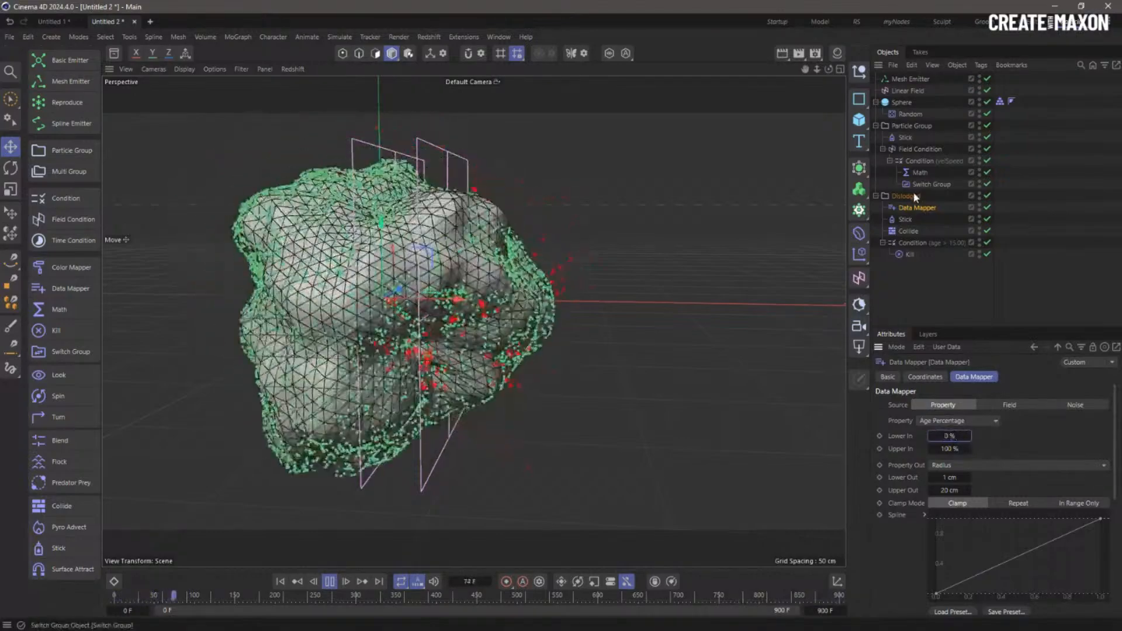
- Raise the Data Mapper's Upper Out to 93.23 cm and set Clamp Mode to Clamp
left_click(920, 173)
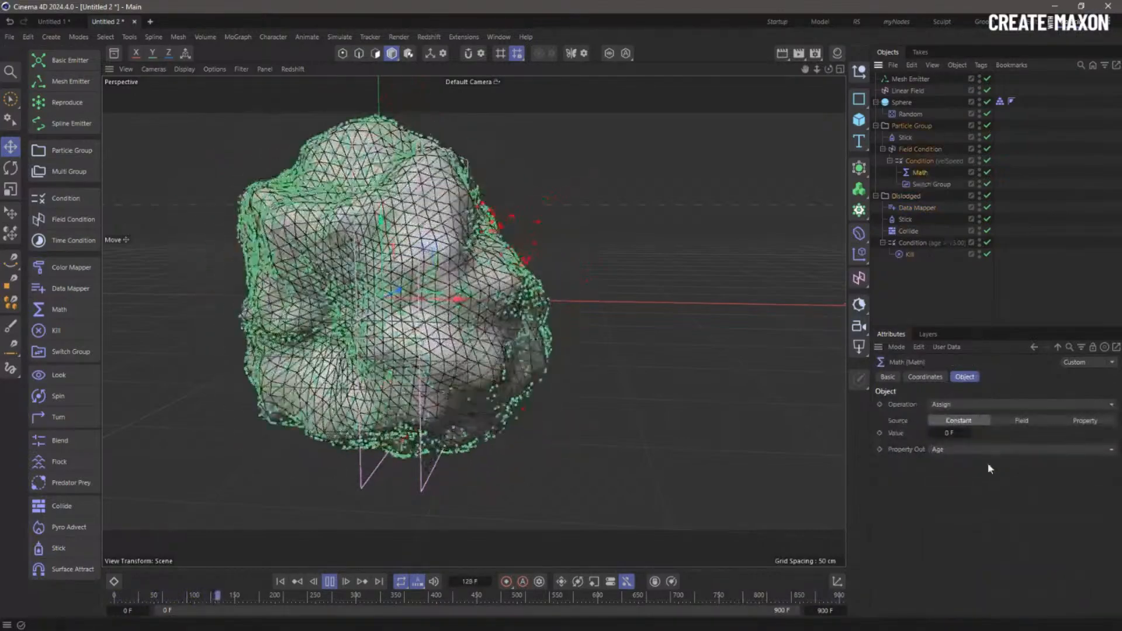
left_click(918, 183)
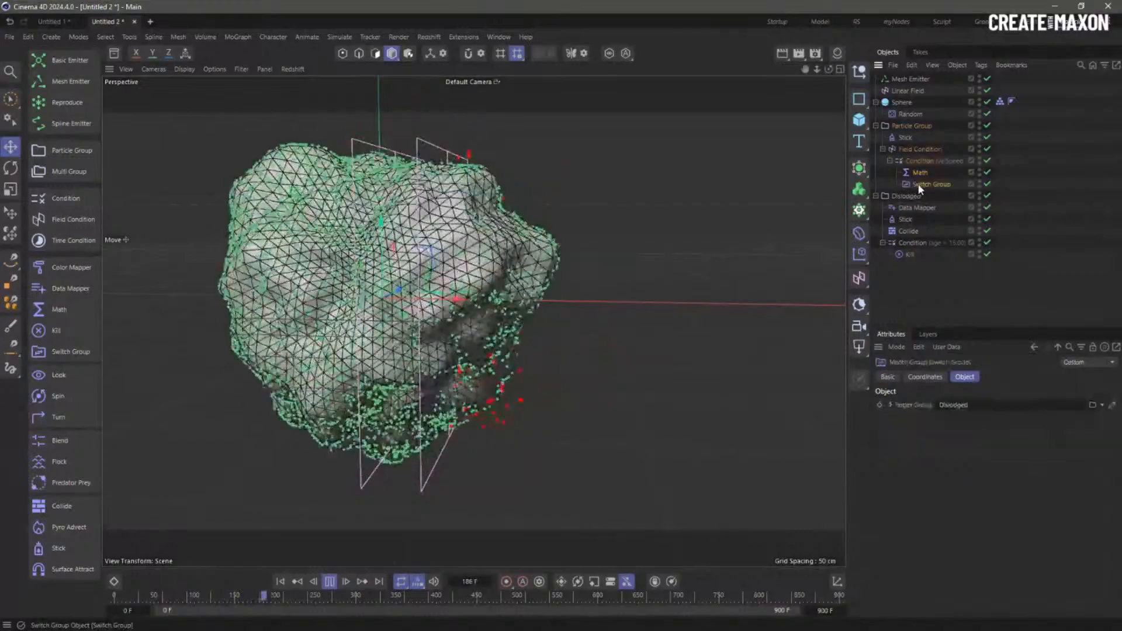
left_click(914, 199)
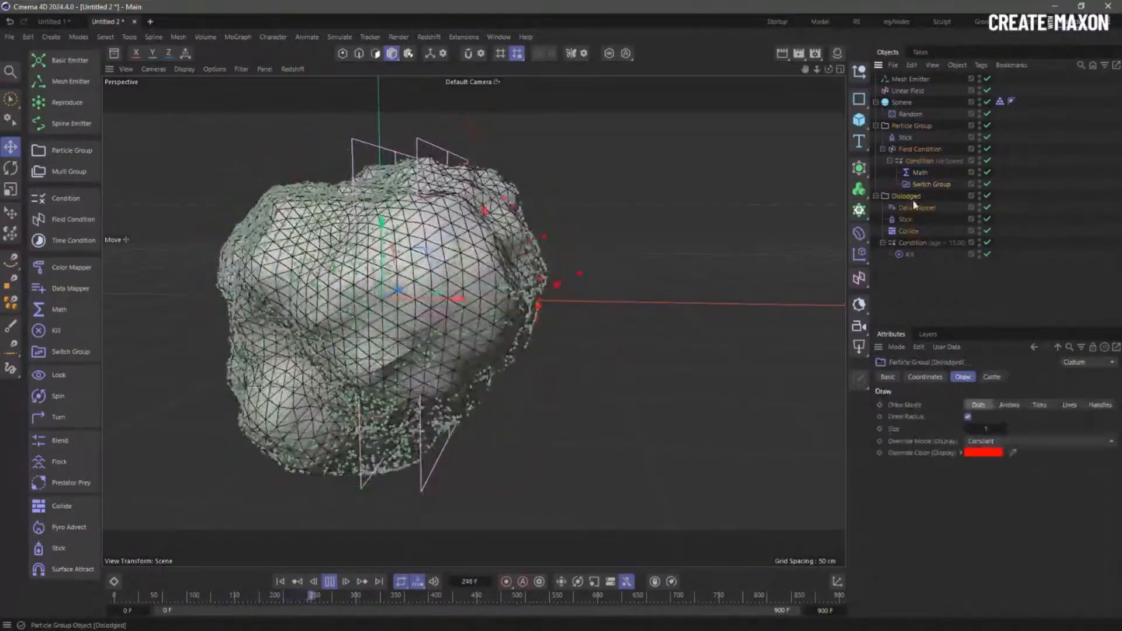
left_click(916, 209)
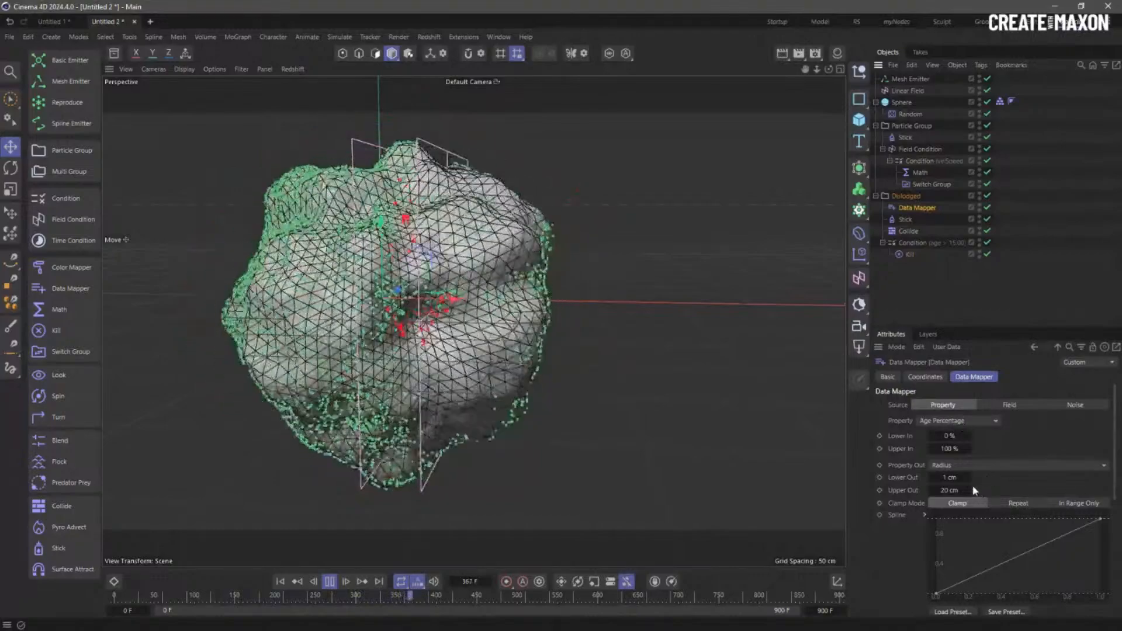
left_click_drag(965, 491, 994, 491)
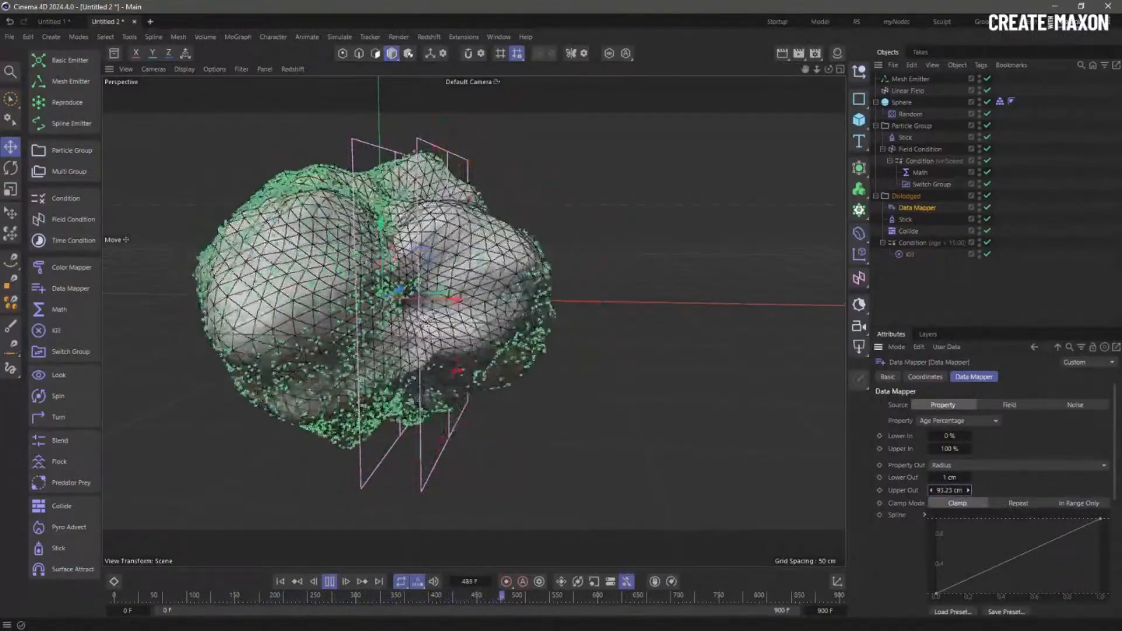
scroll(1082, 470, "down", 2)
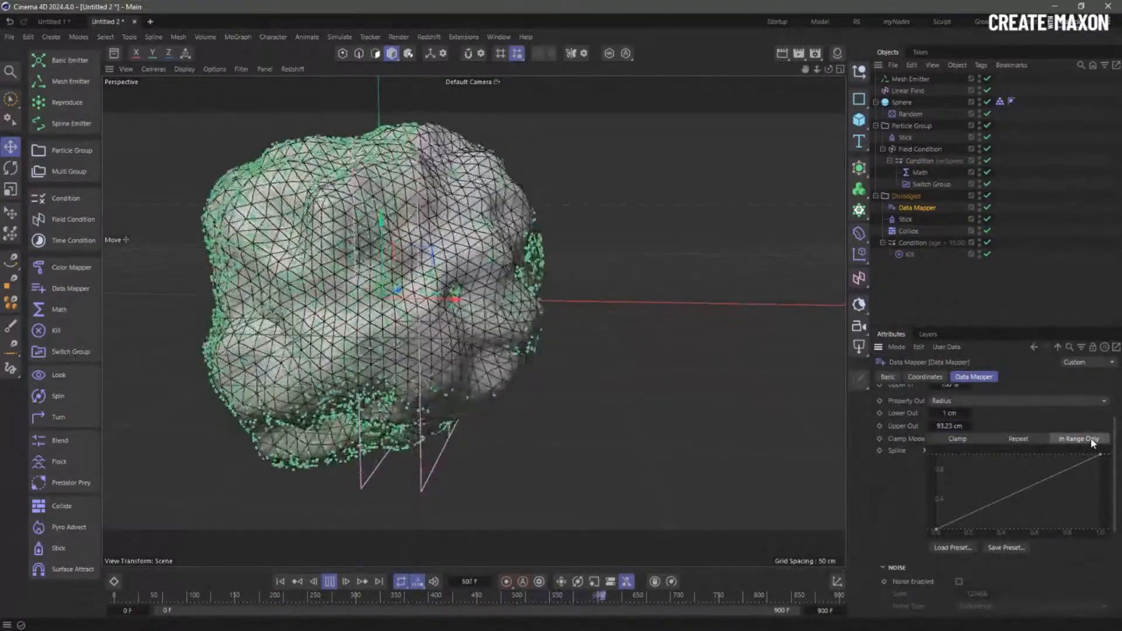
left_click(957, 440)
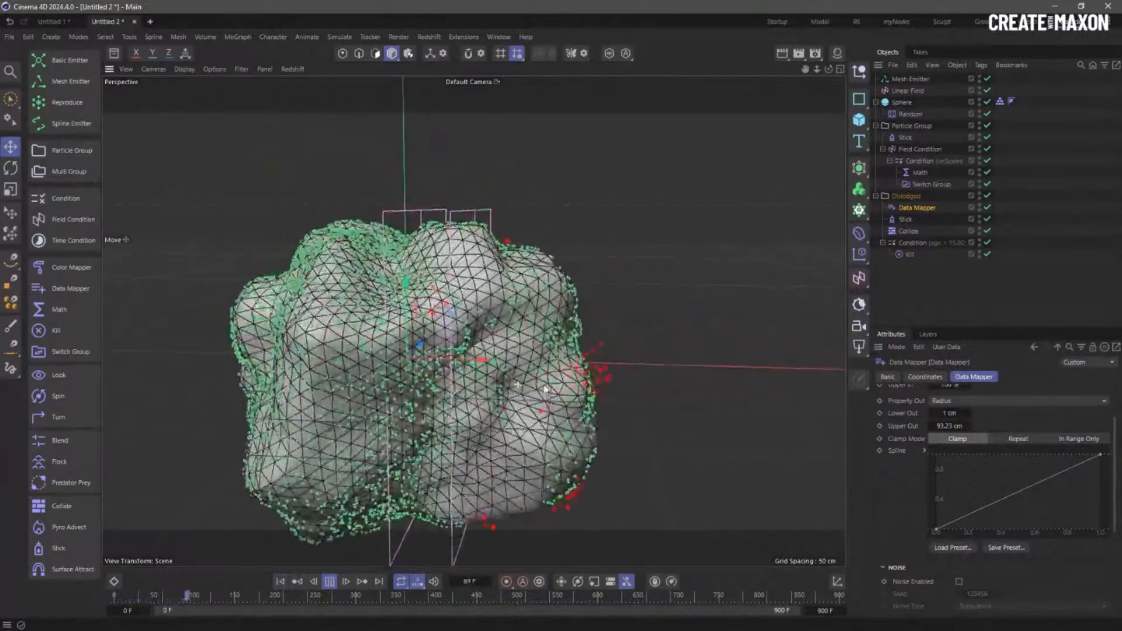
scroll(638, 383, "up", 6)
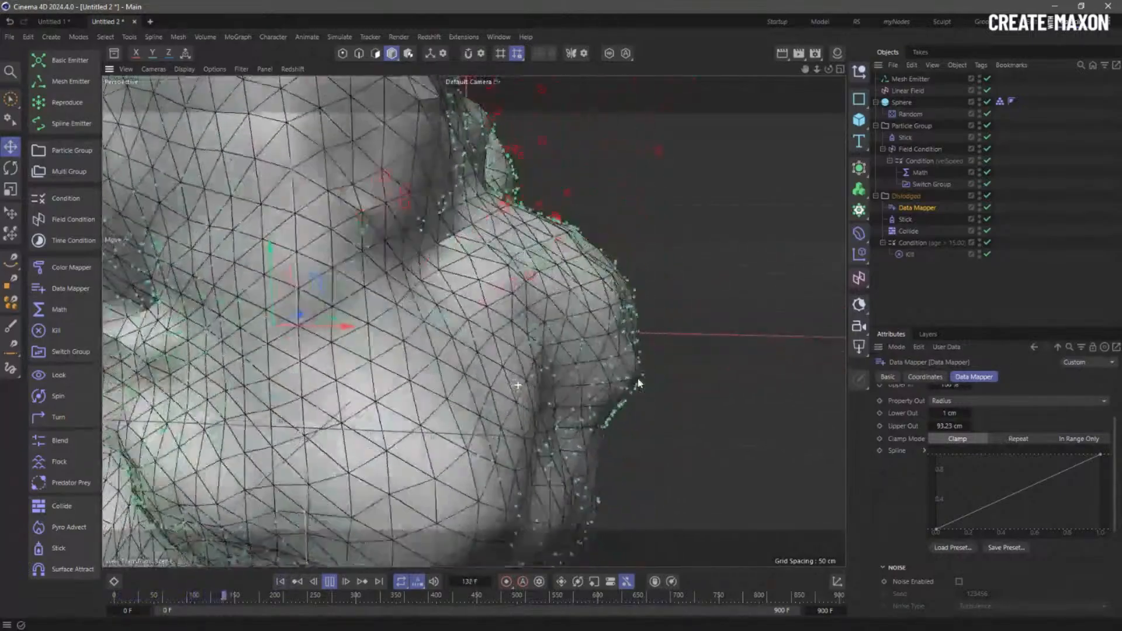
scroll(639, 383, "down", 6)
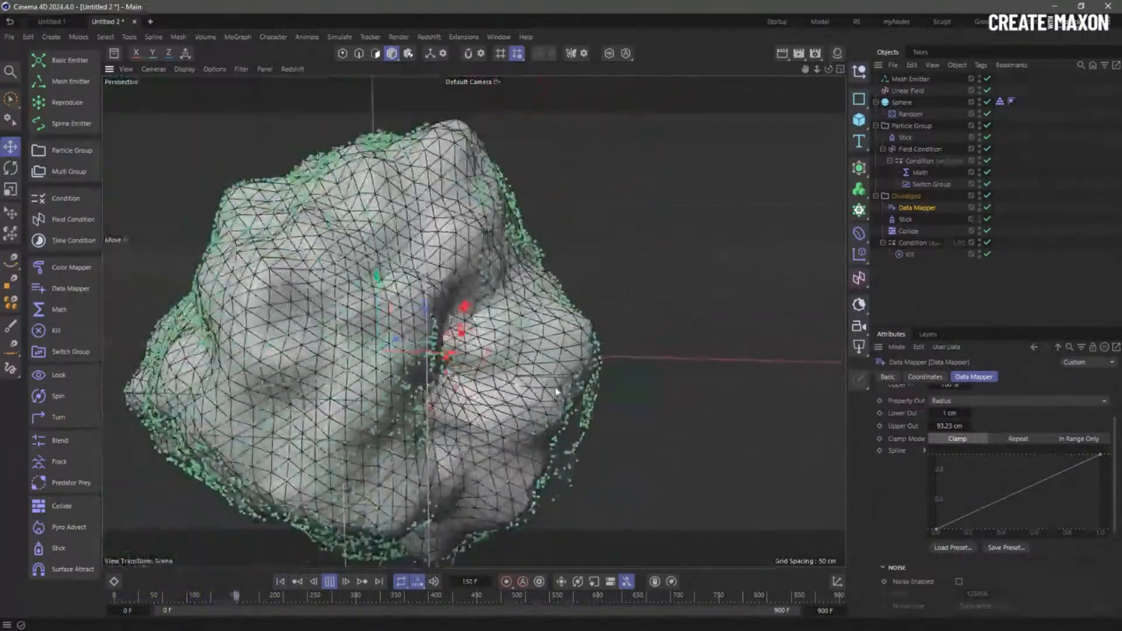
scroll(1116, 448, "down", 1)
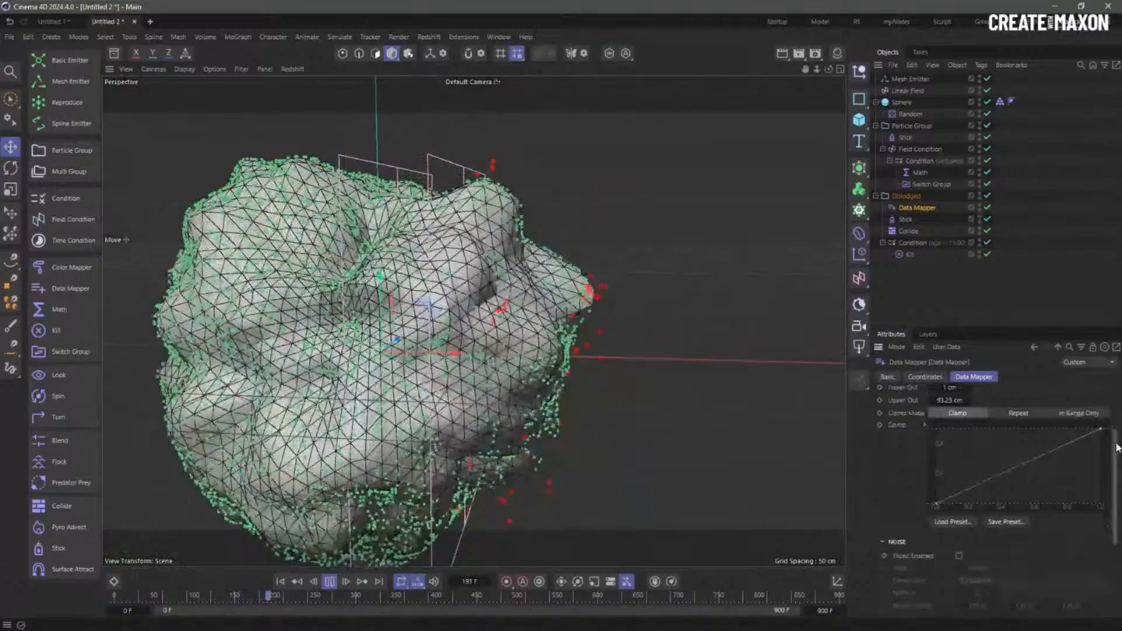
scroll(1117, 448, "up", 5)
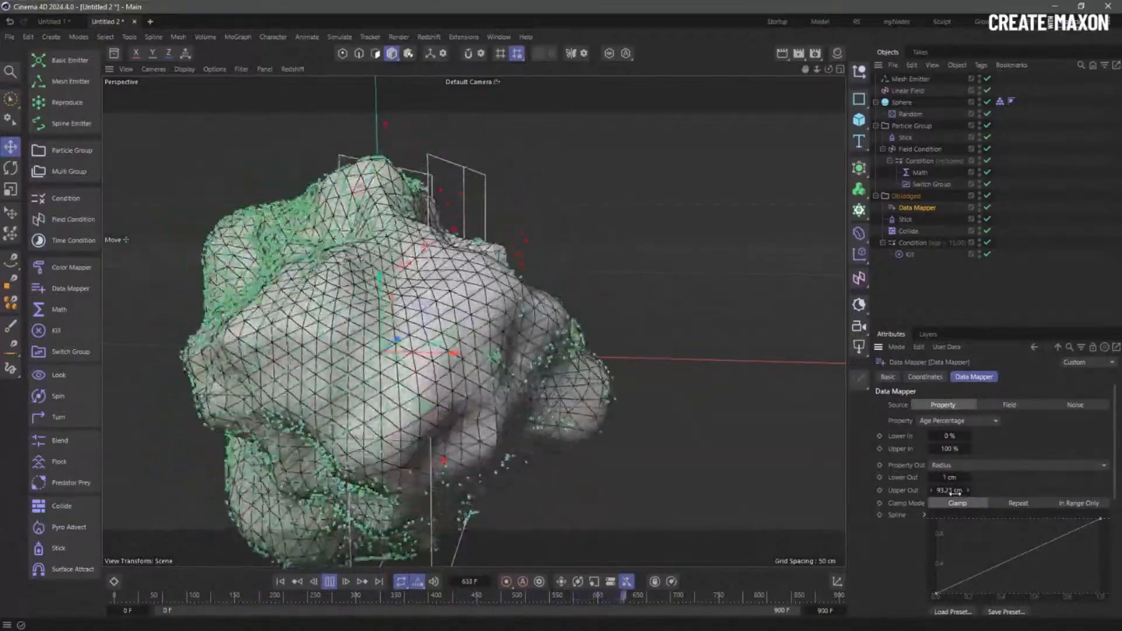
scroll(1118, 465, "down", 1)
left_click_drag(1119, 465, 1117, 484)
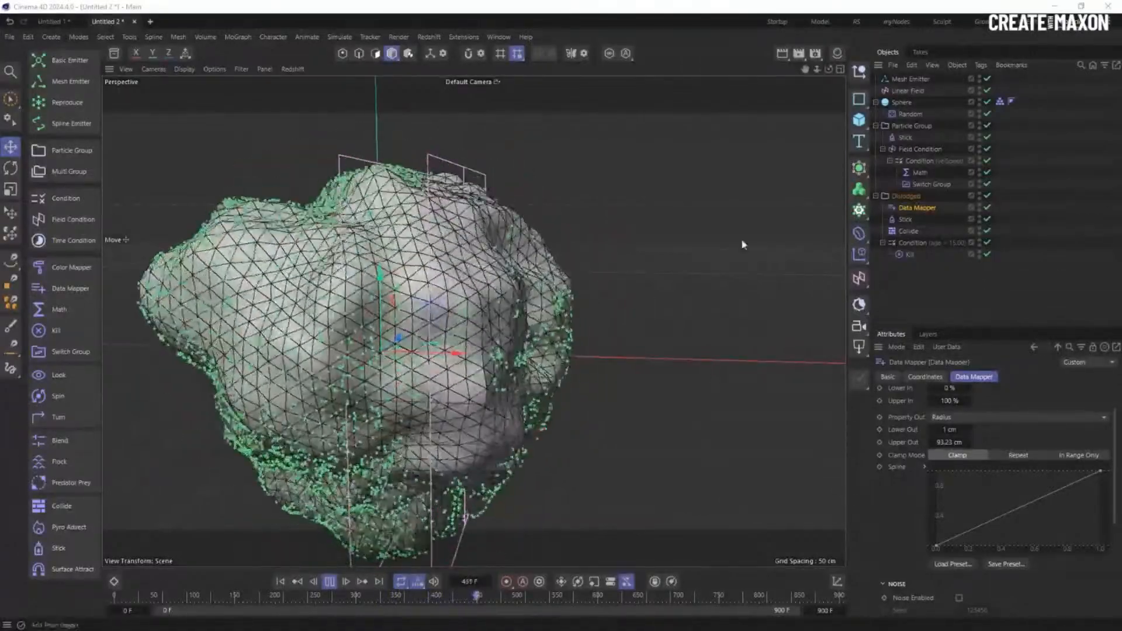
left_click_drag(516, 300, 513, 301)
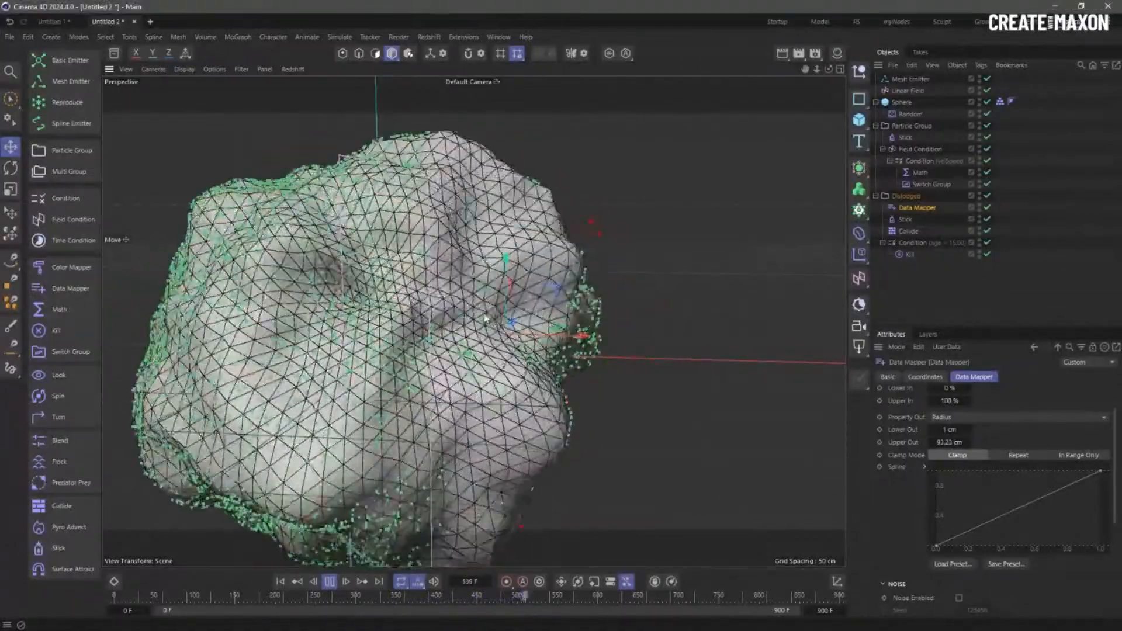
key("ctrl+z")
scroll(548, 306, "down", 6)
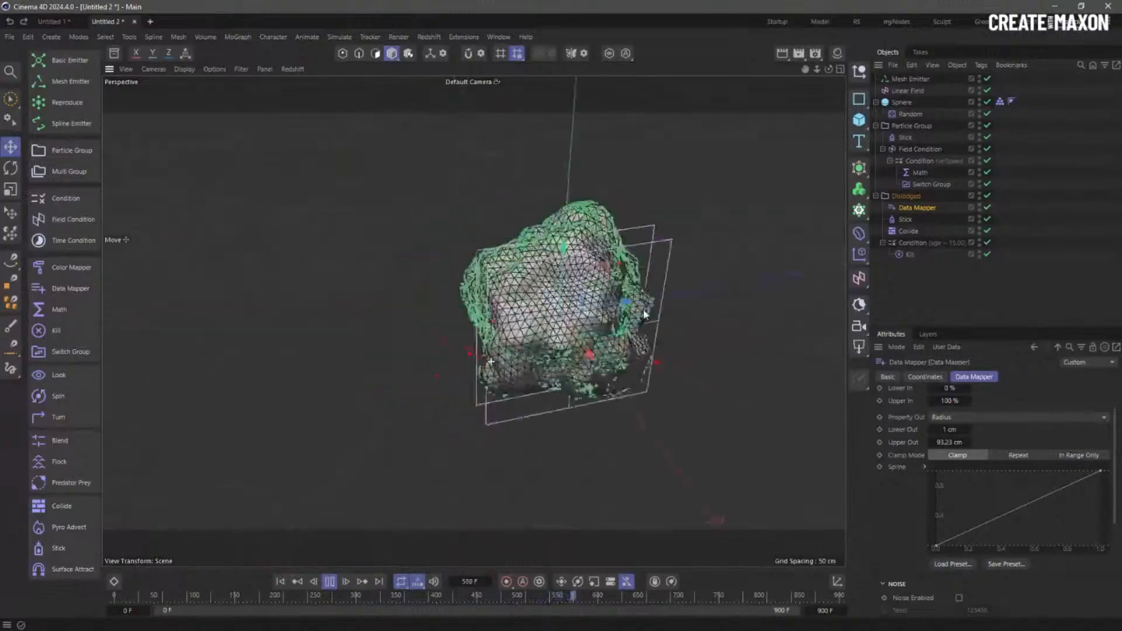
left_click(936, 285)
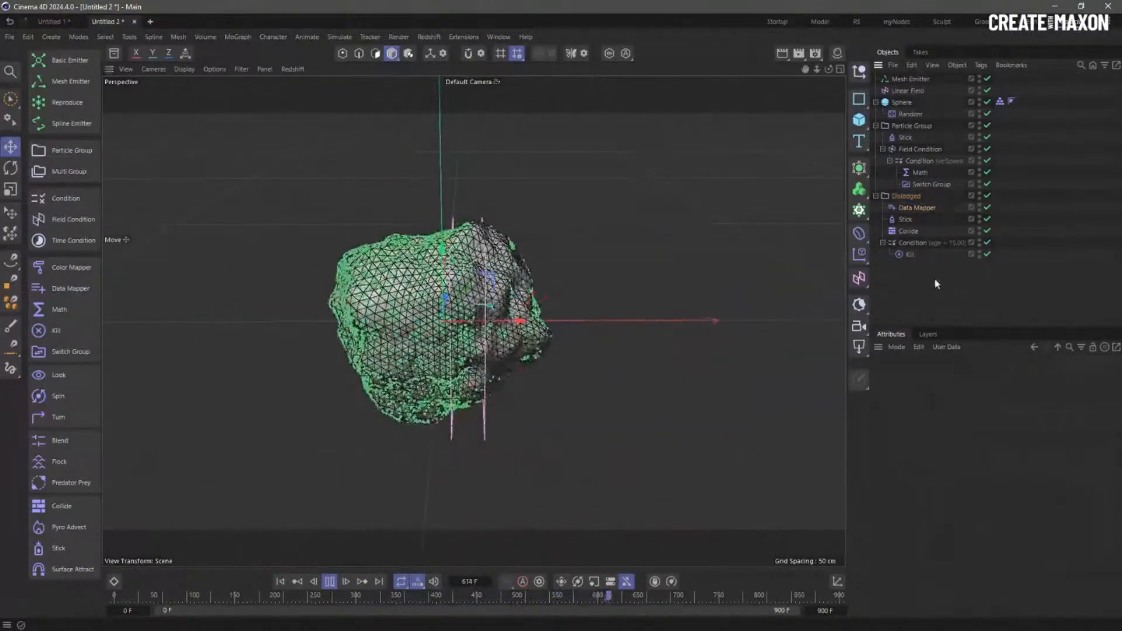
left_click(917, 208)
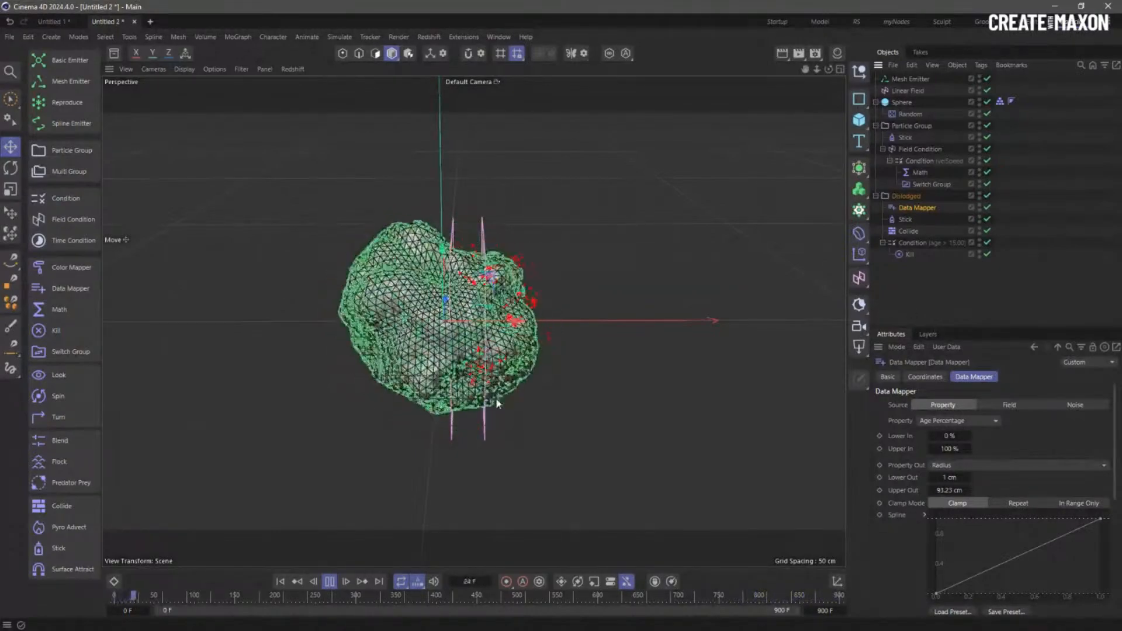
left_click(910, 91)
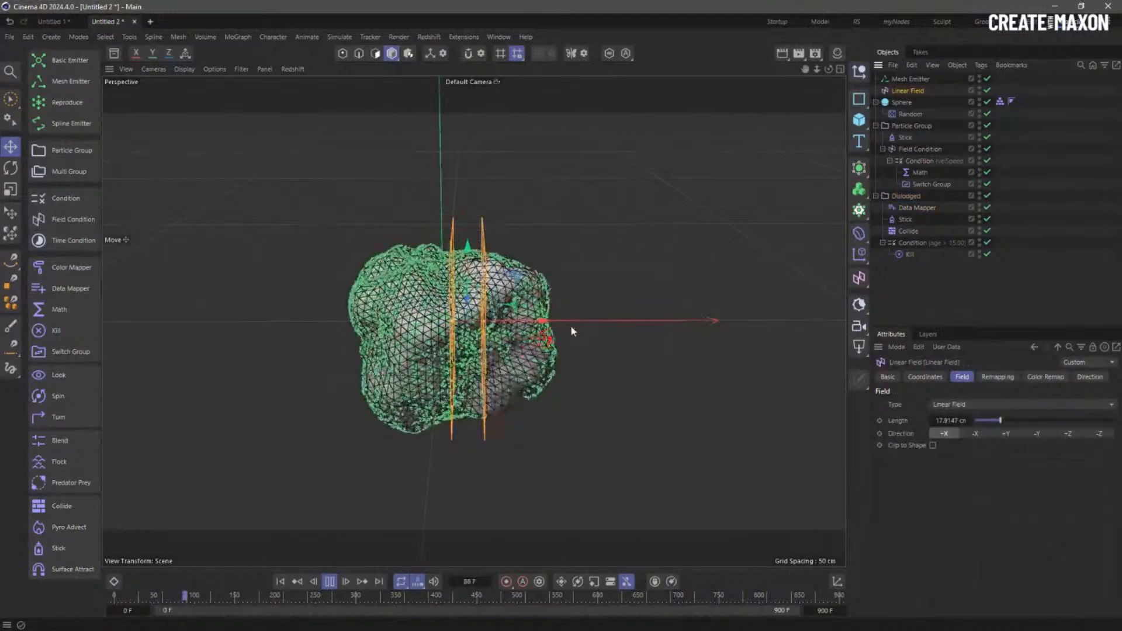
mouse_move(542, 319)
left_mouse_down()
mouse_move(842, 321)
mouse_move(515, 320)
mouse_move(526, 319)
left_mouse_up()
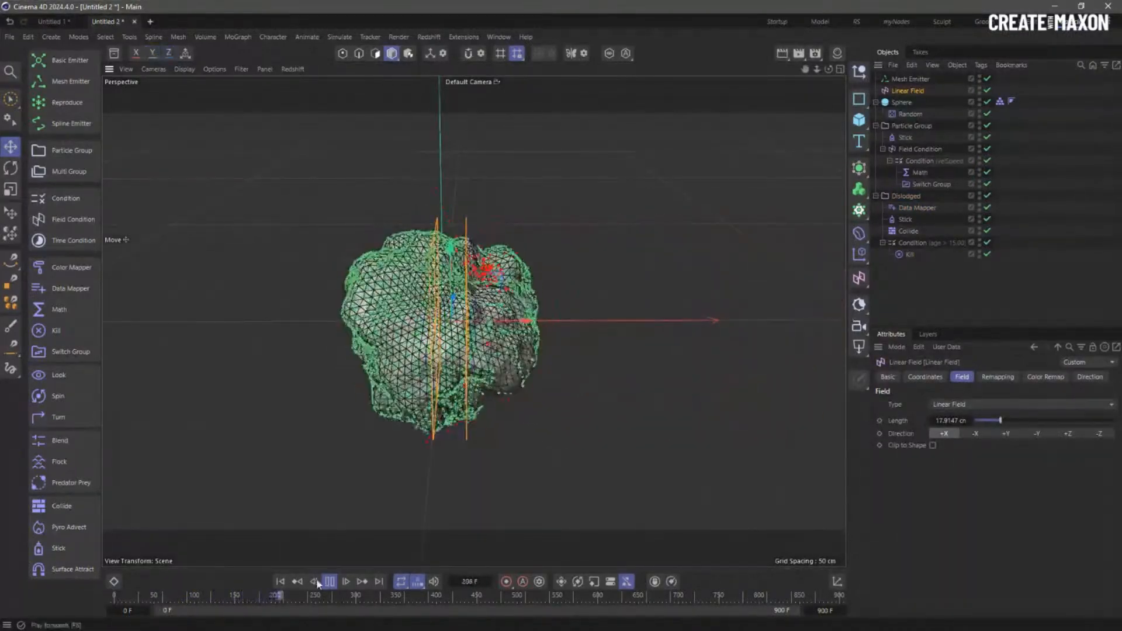
left_click(281, 582)
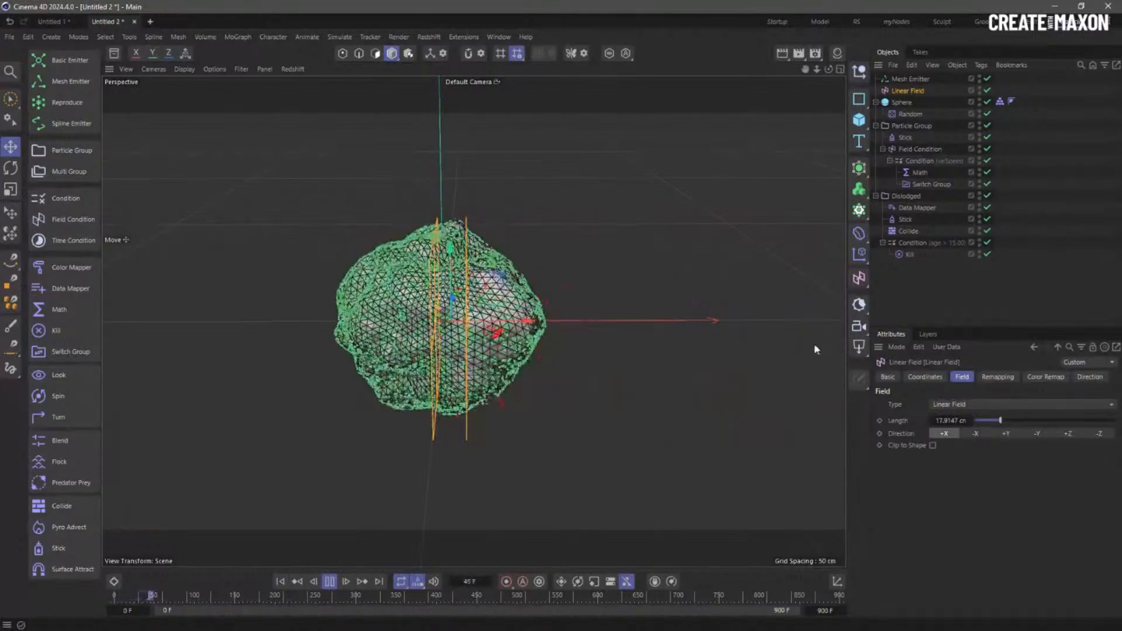
left_click(918, 209)
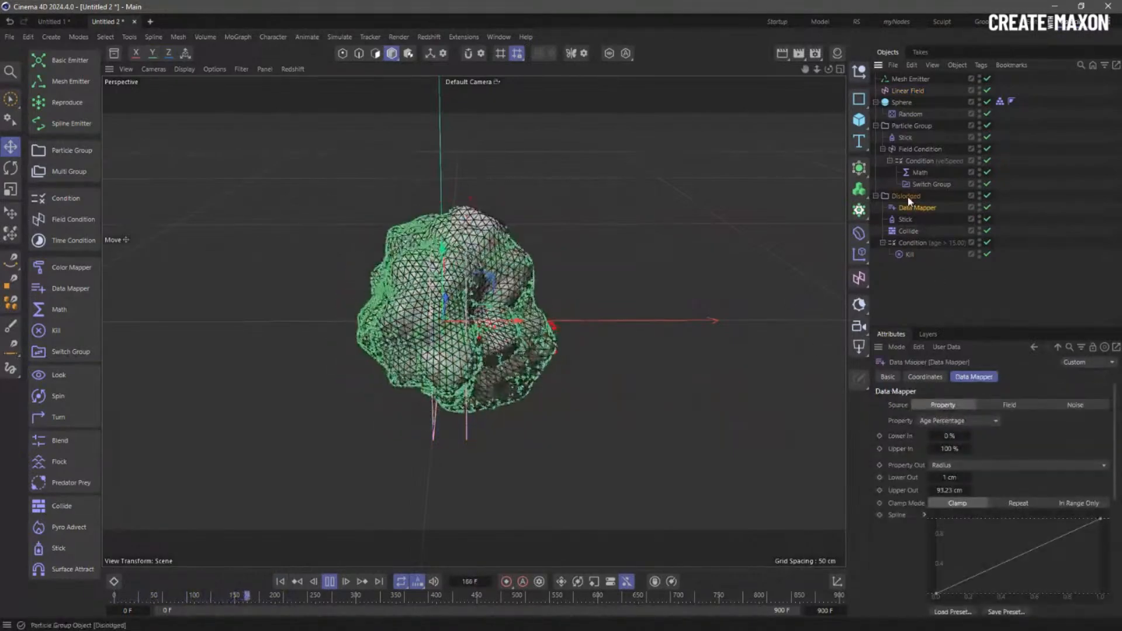
left_click(906, 196)
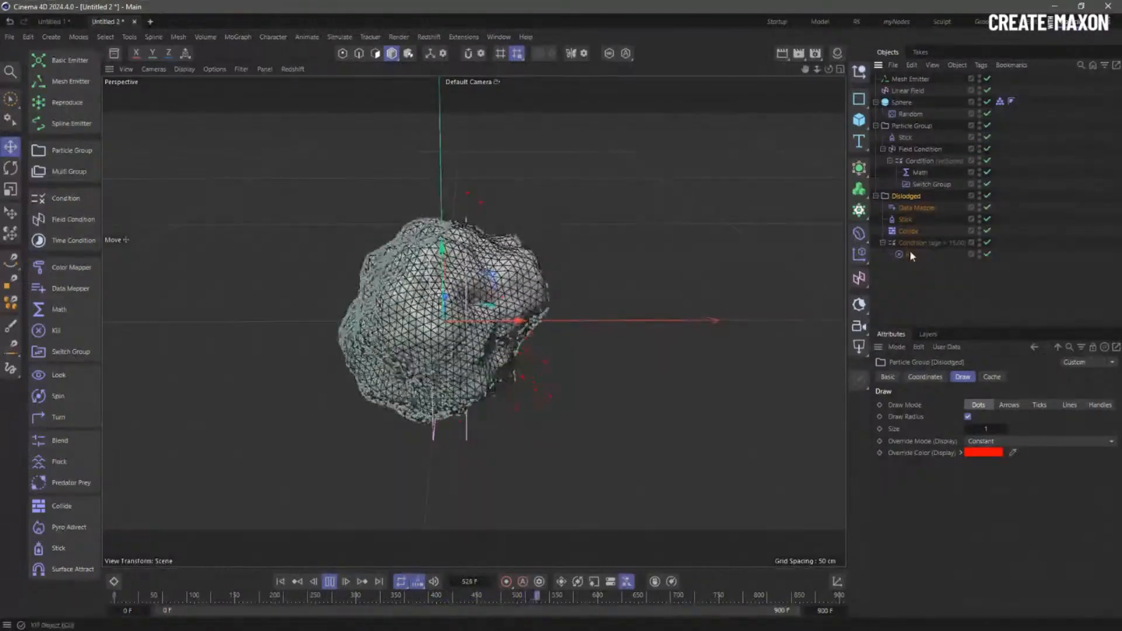
- Rewind to frame 0 and review the Math (Assign), age Condition and Data Mapper settings
left_click(919, 209)
left_click(923, 243)
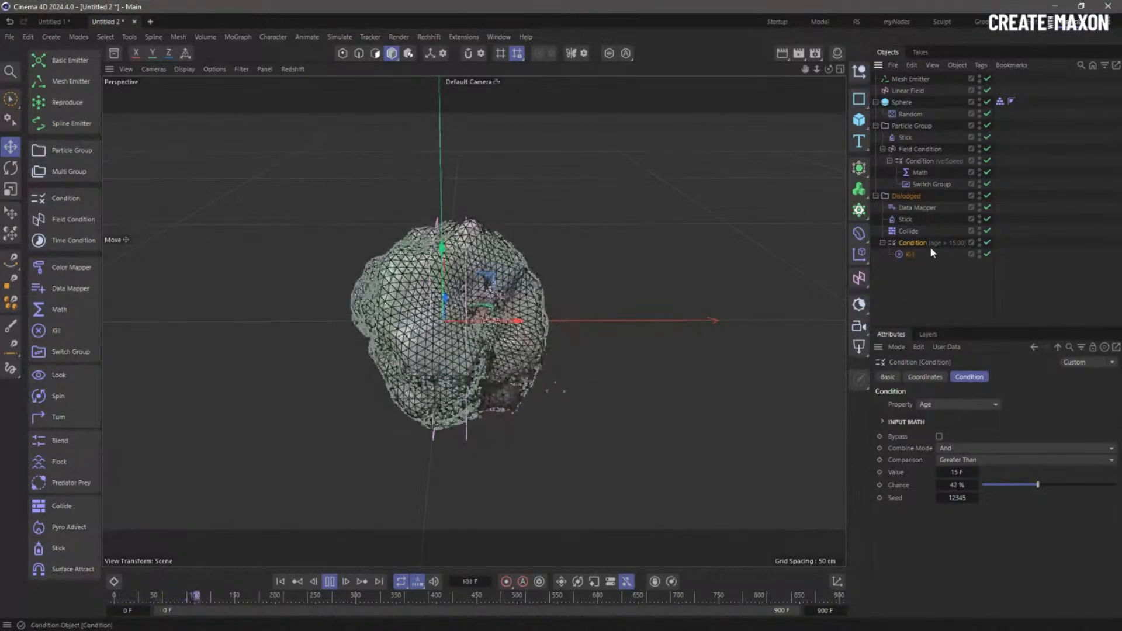
left_click(281, 582)
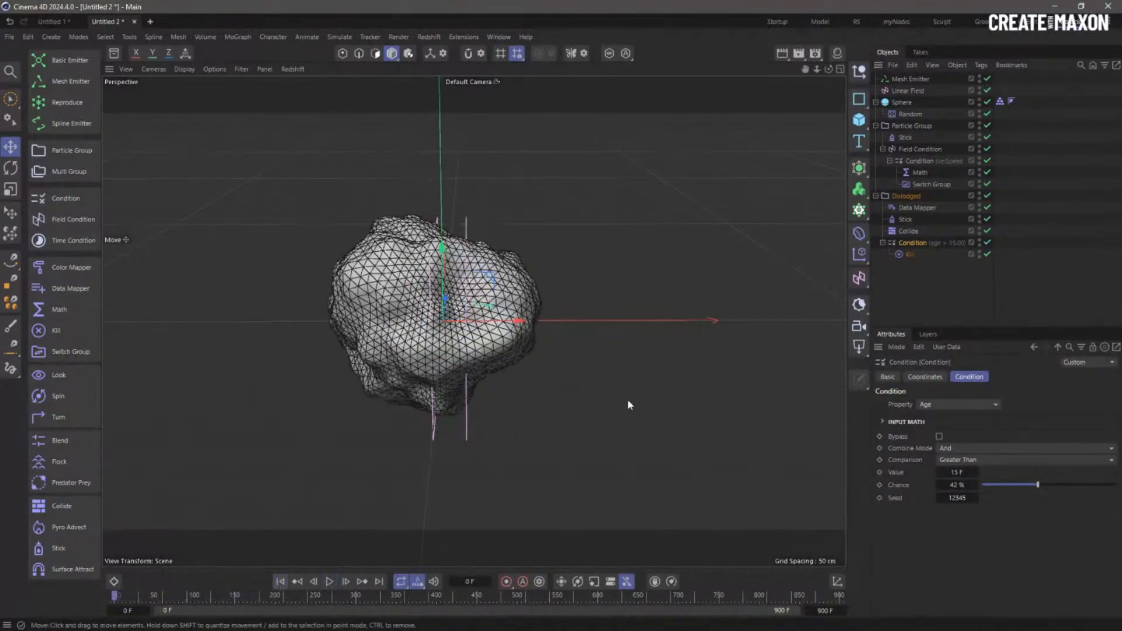
left_click(923, 175)
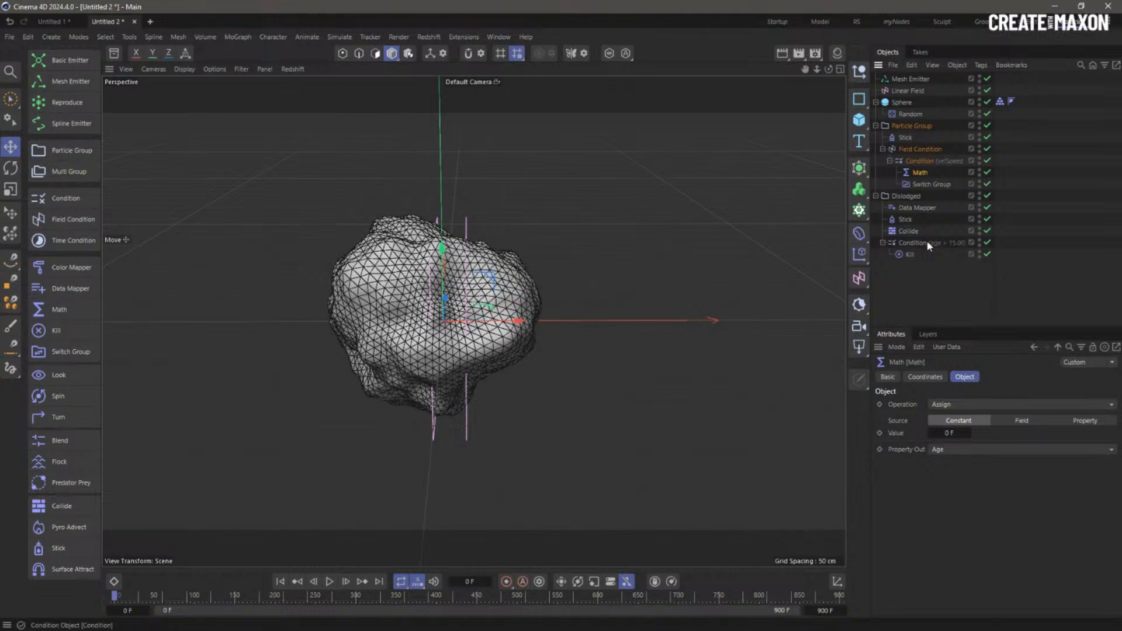
left_click(959, 405)
left_click(888, 440)
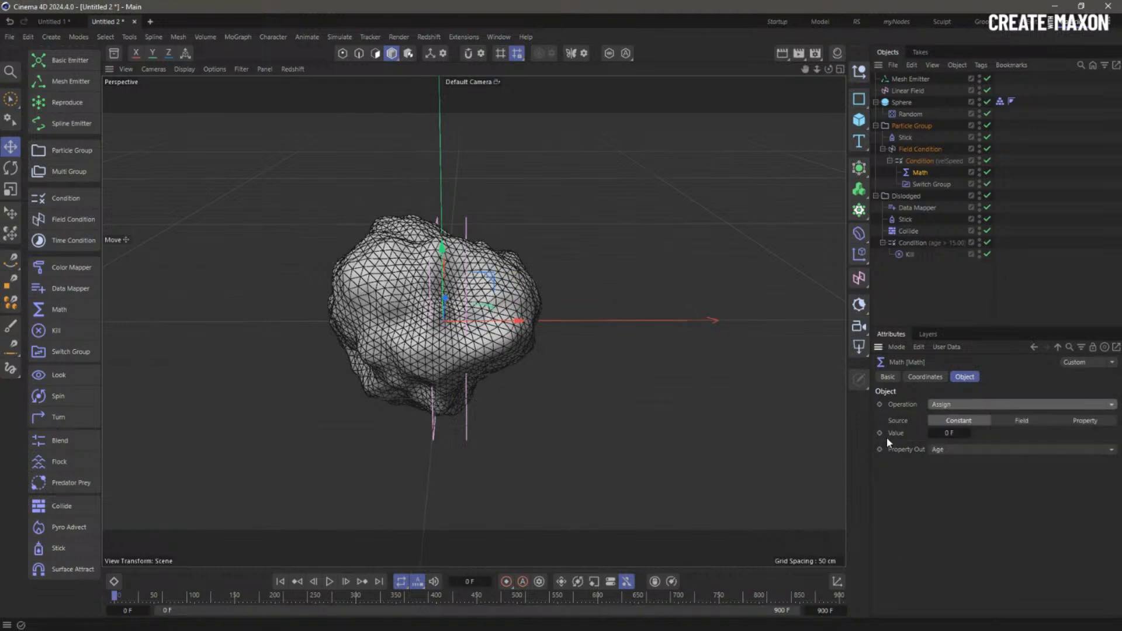
left_click(913, 243)
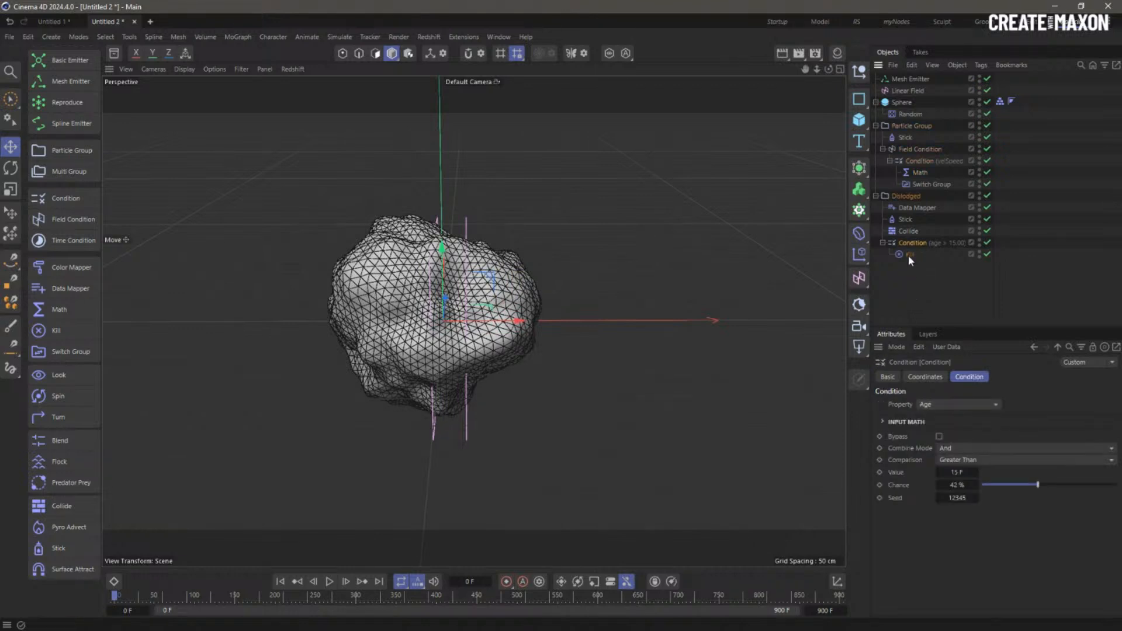
left_click(911, 206)
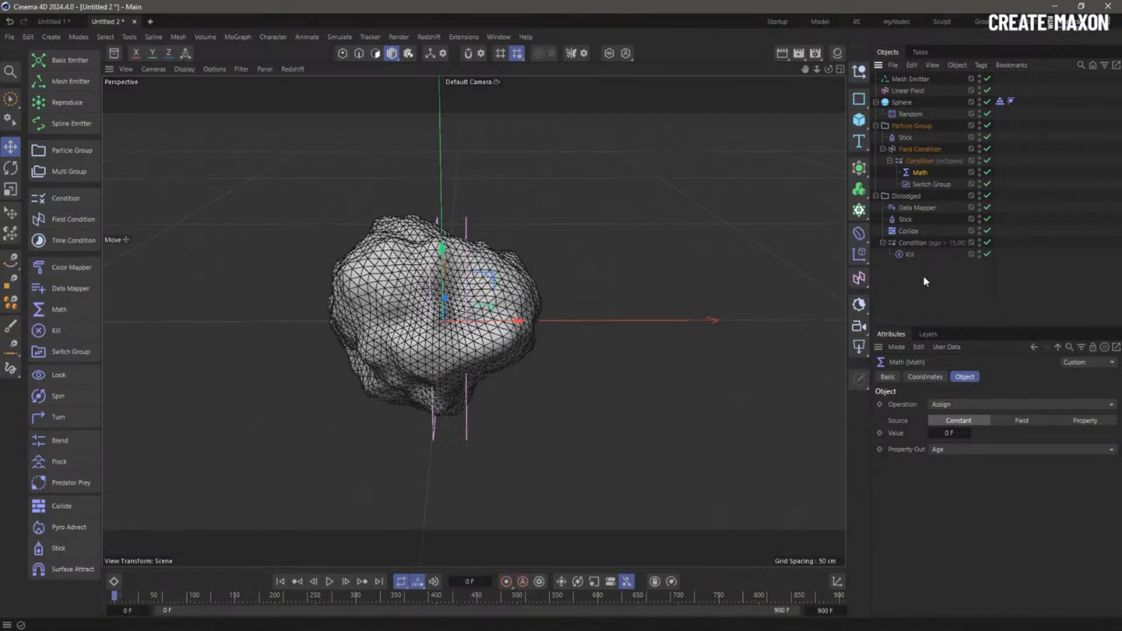
left_click(917, 208)
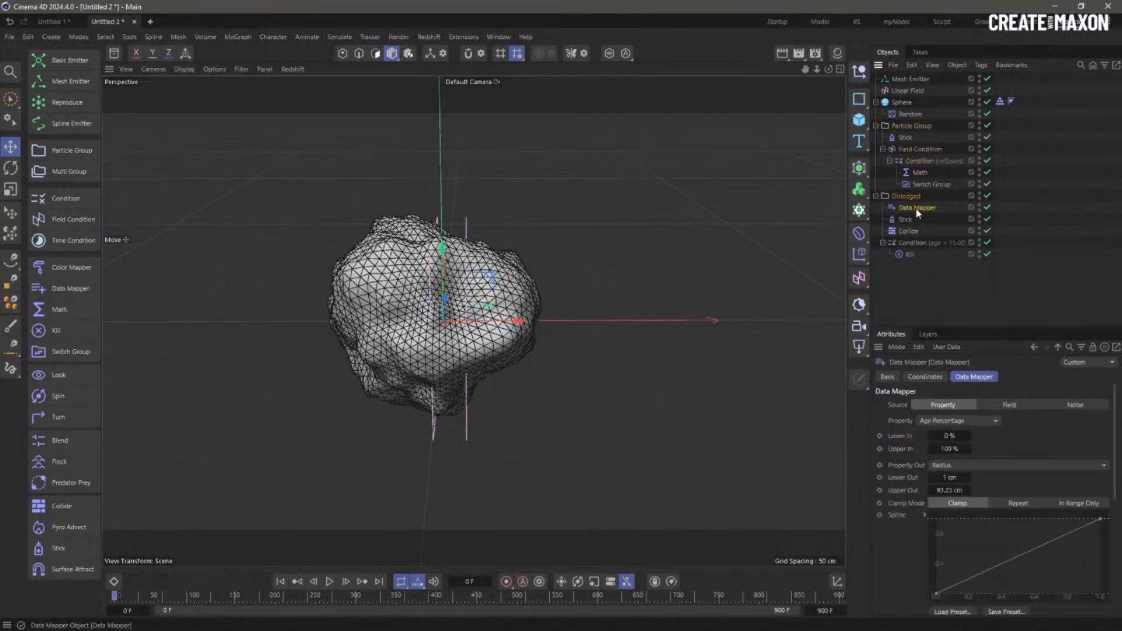
- Switch the Data Mapper's input property to Age with Upper In of 15 F
left_click(942, 422)
left_click(941, 419)
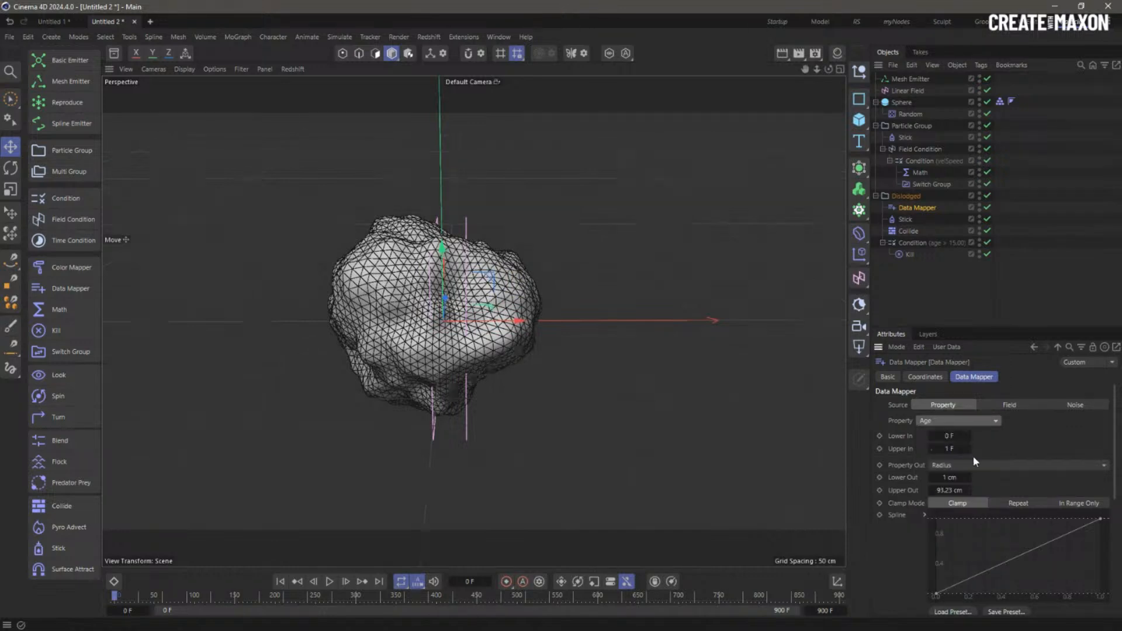
left_click(918, 243)
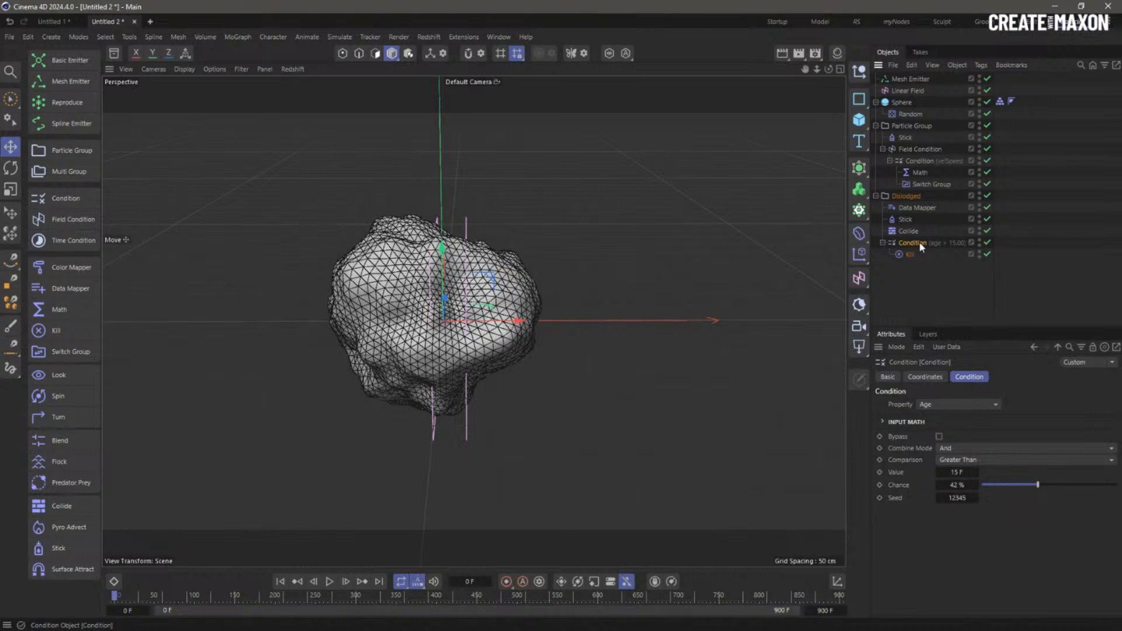
left_click(916, 209)
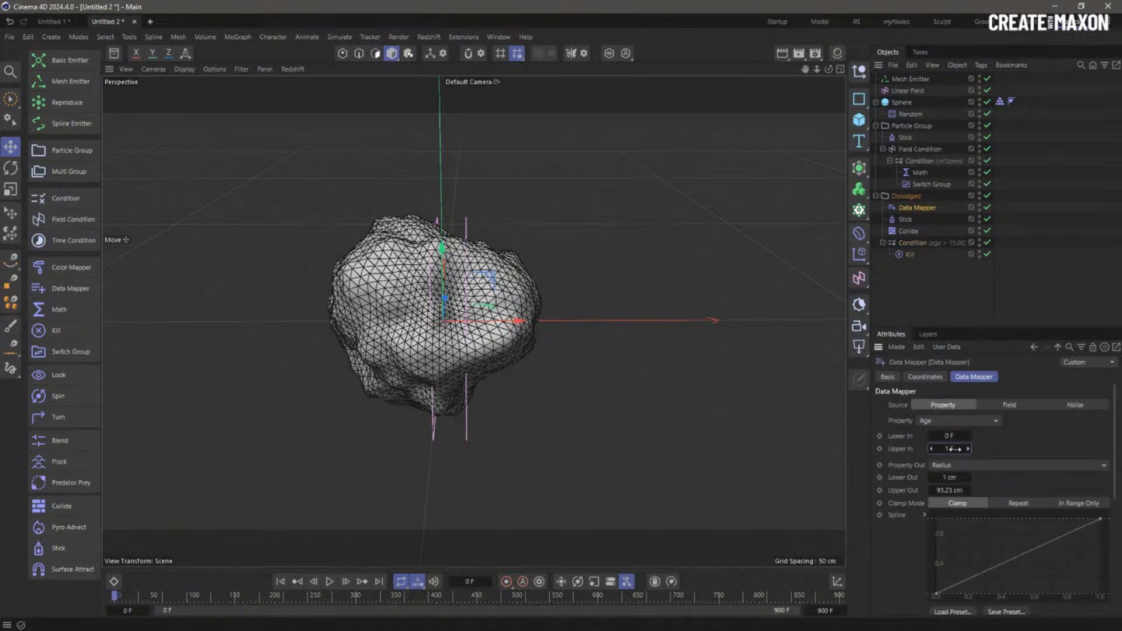
type("15 F")
key("Tab")
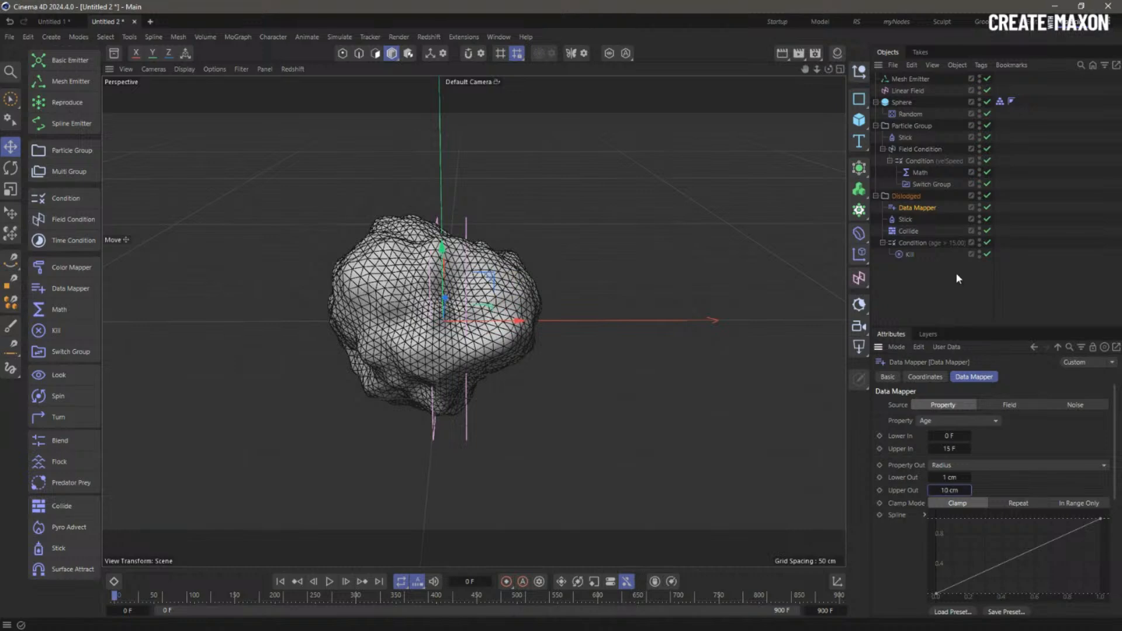
- Play the simulation to preview the radius growth, then confirm the mapper still uses Age
left_click(959, 279)
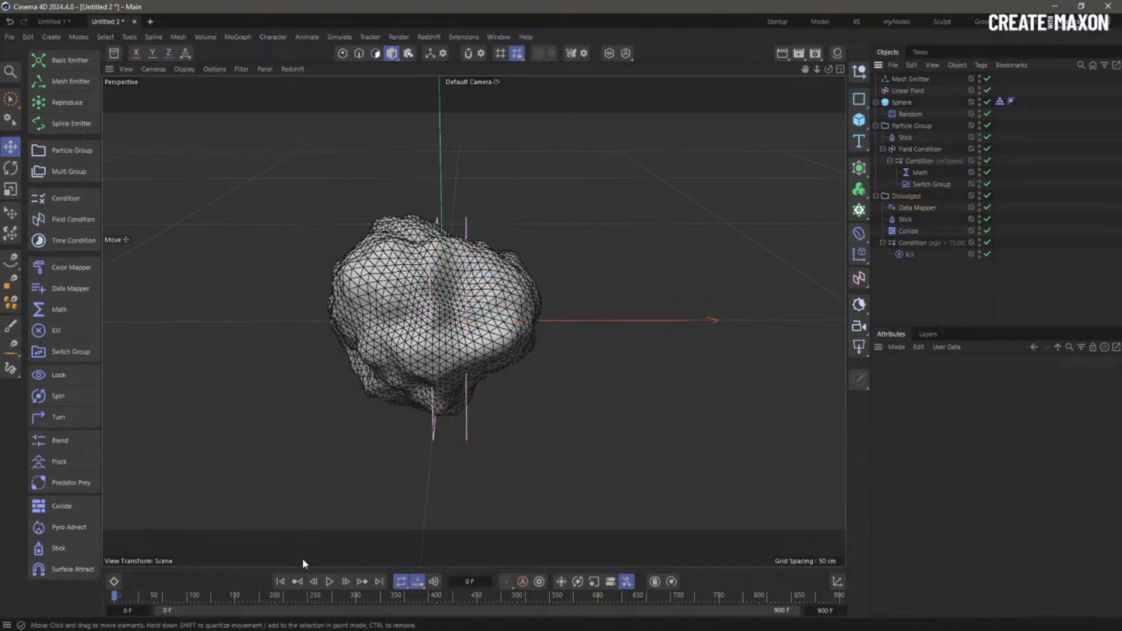
left_click(329, 582)
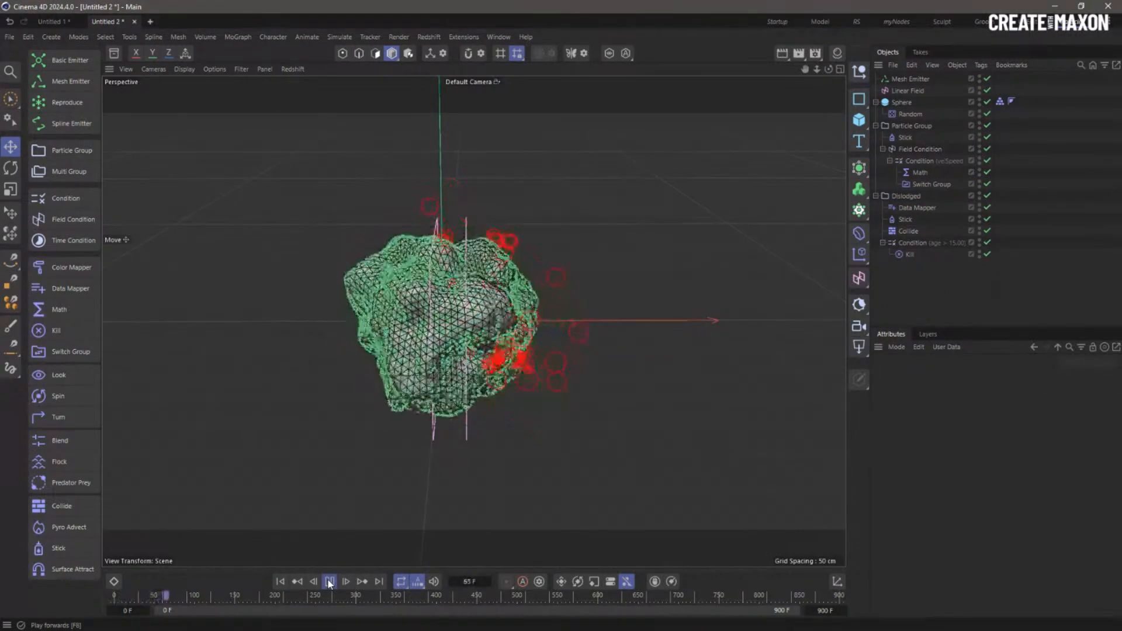
key("F8")
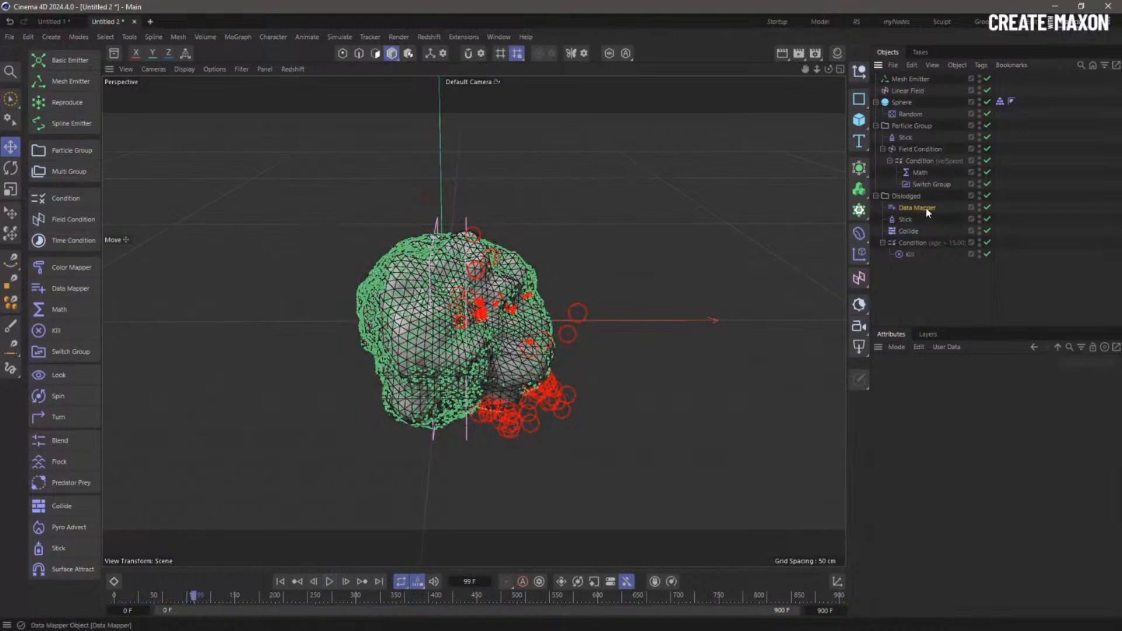
left_click(927, 208)
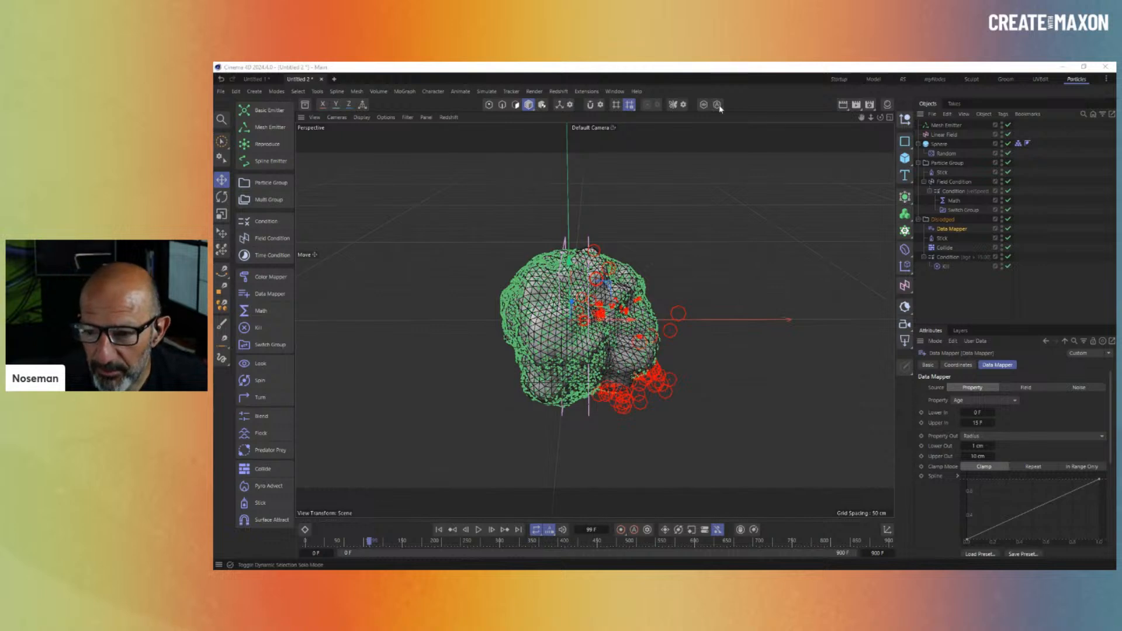
left_click(962, 230)
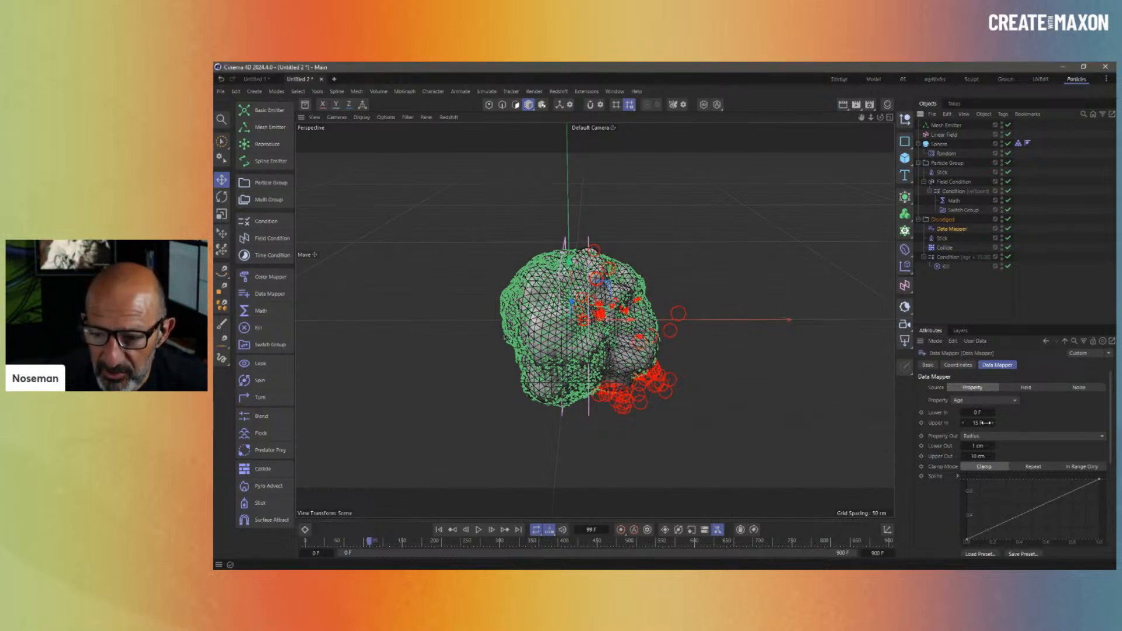
left_click(978, 401)
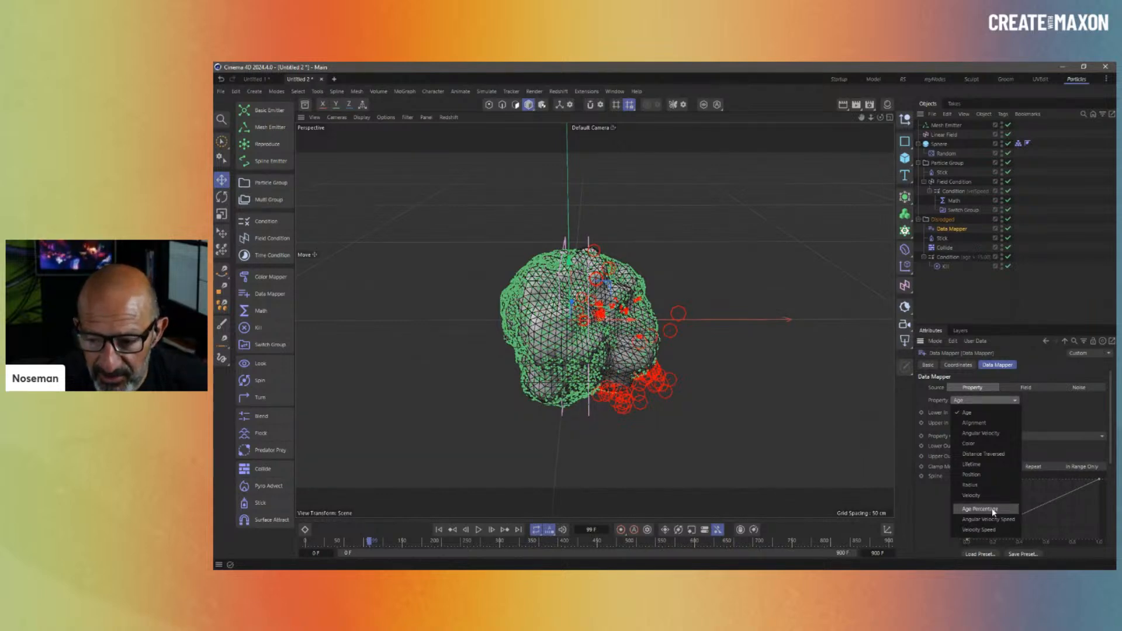
left_click(987, 307)
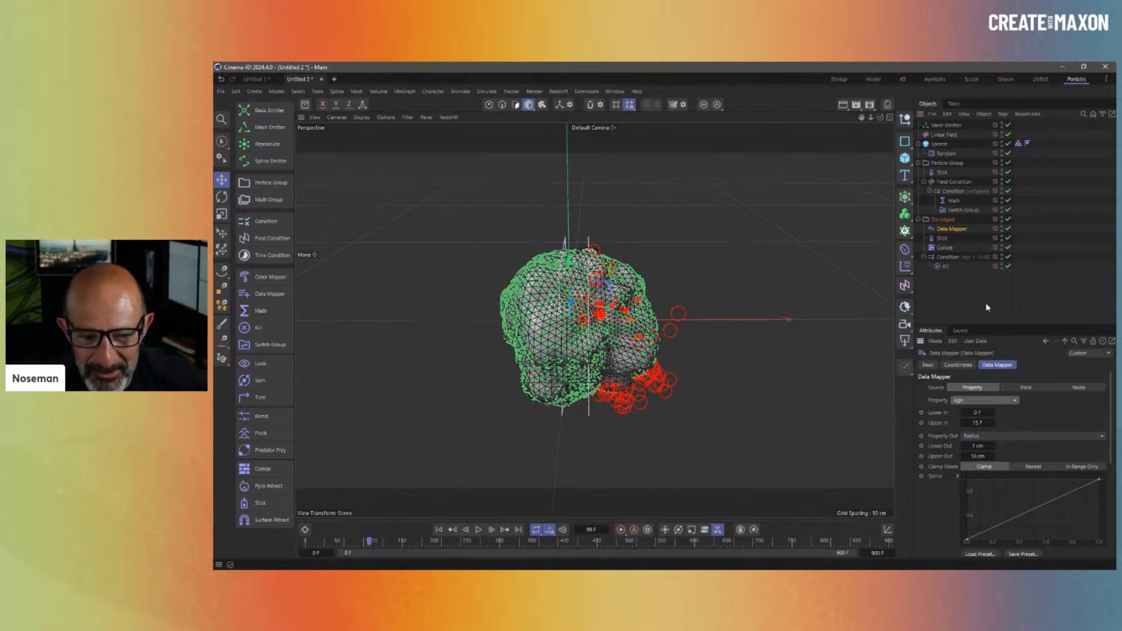
left_click(967, 301)
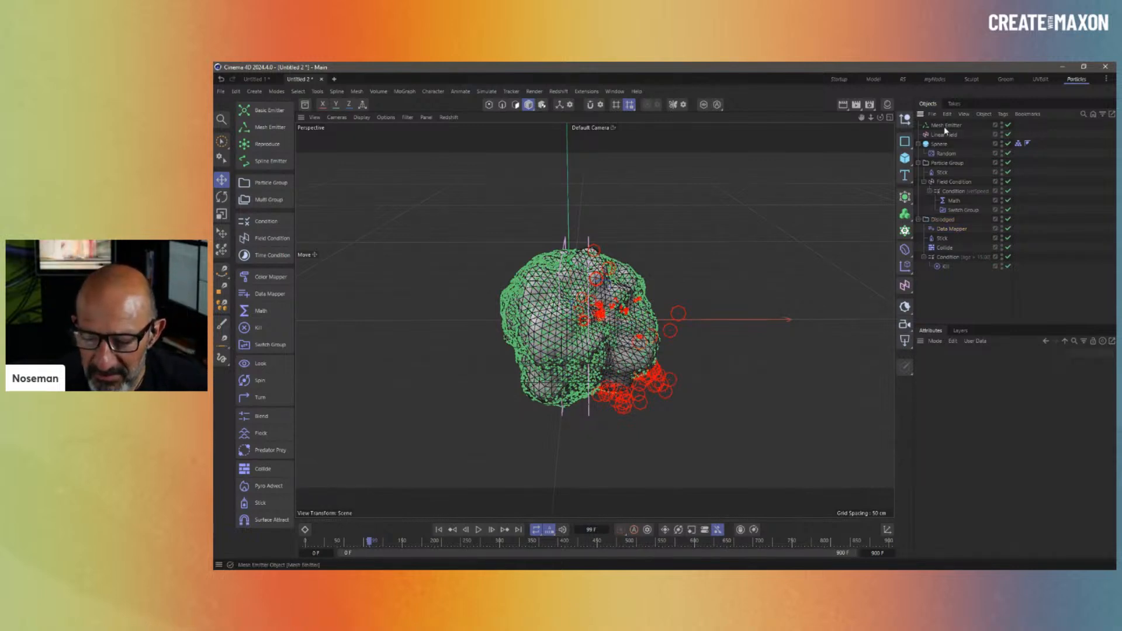
- Enter 999999999 as the Mesh Emitter's Lifetime so it clamps to 3240000 F, and copy it
left_click(945, 125)
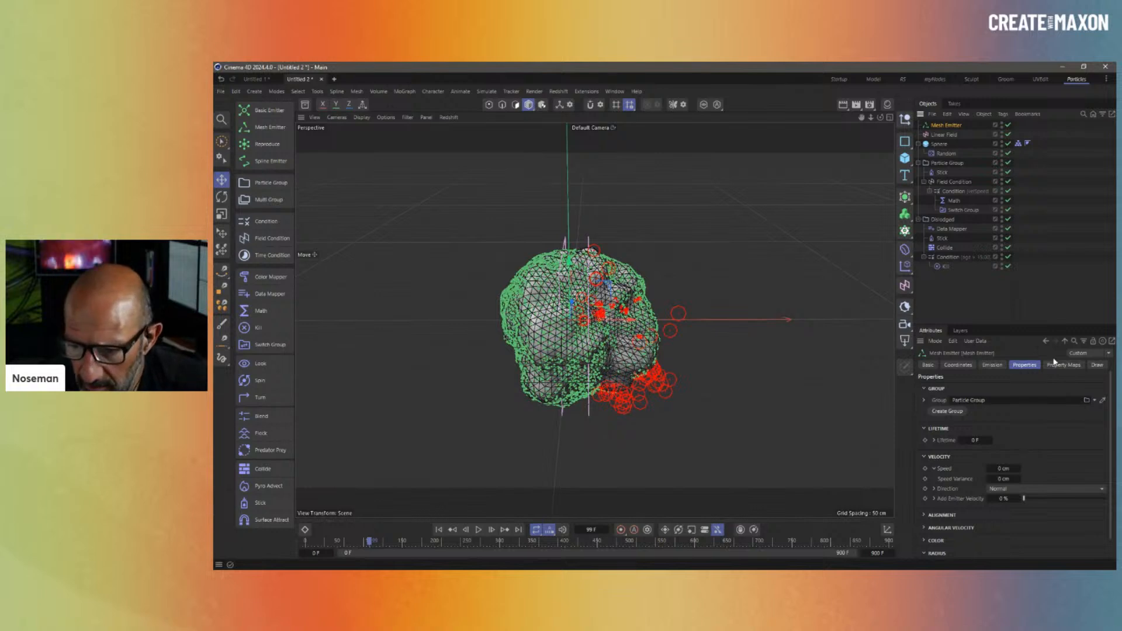
left_click(974, 440)
type("999999999")
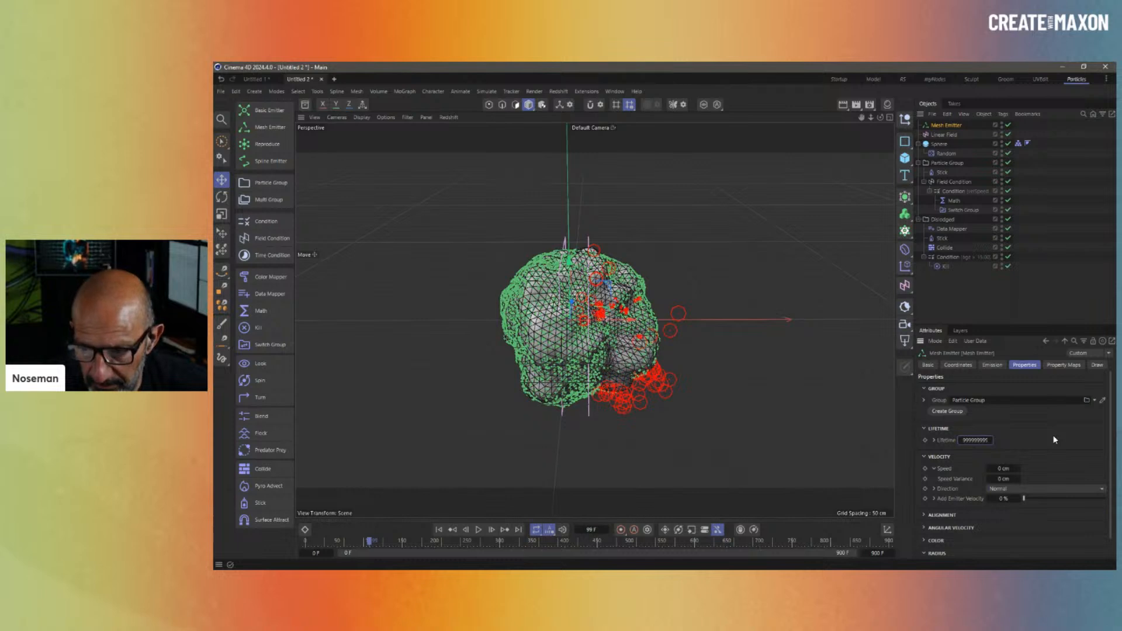
left_click(975, 441)
key("ctrl+c")
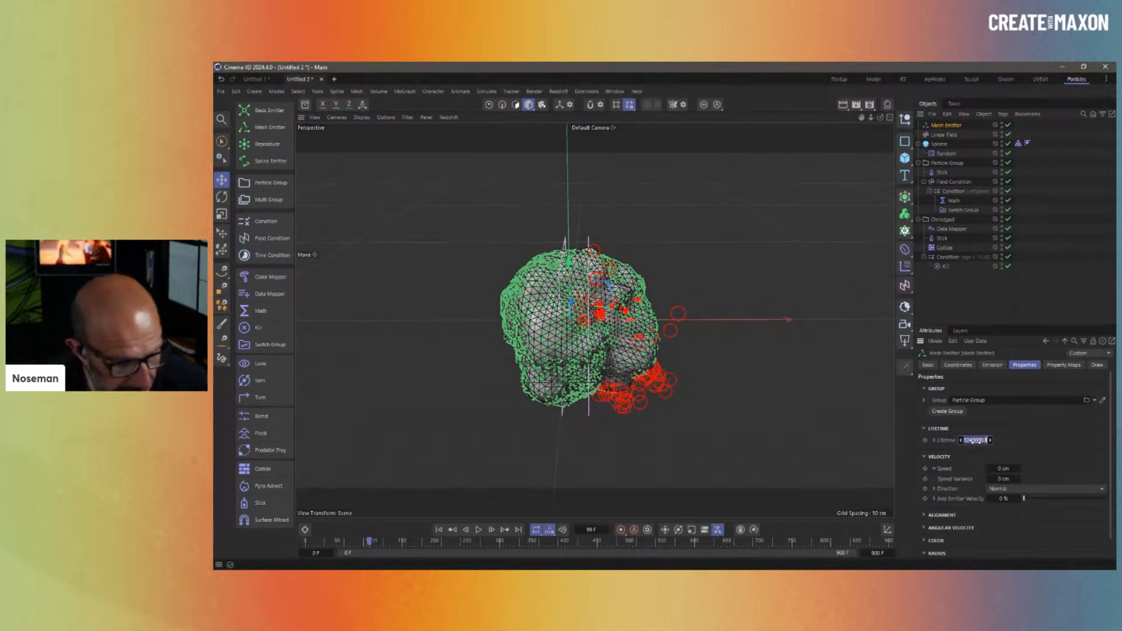
left_click(961, 307)
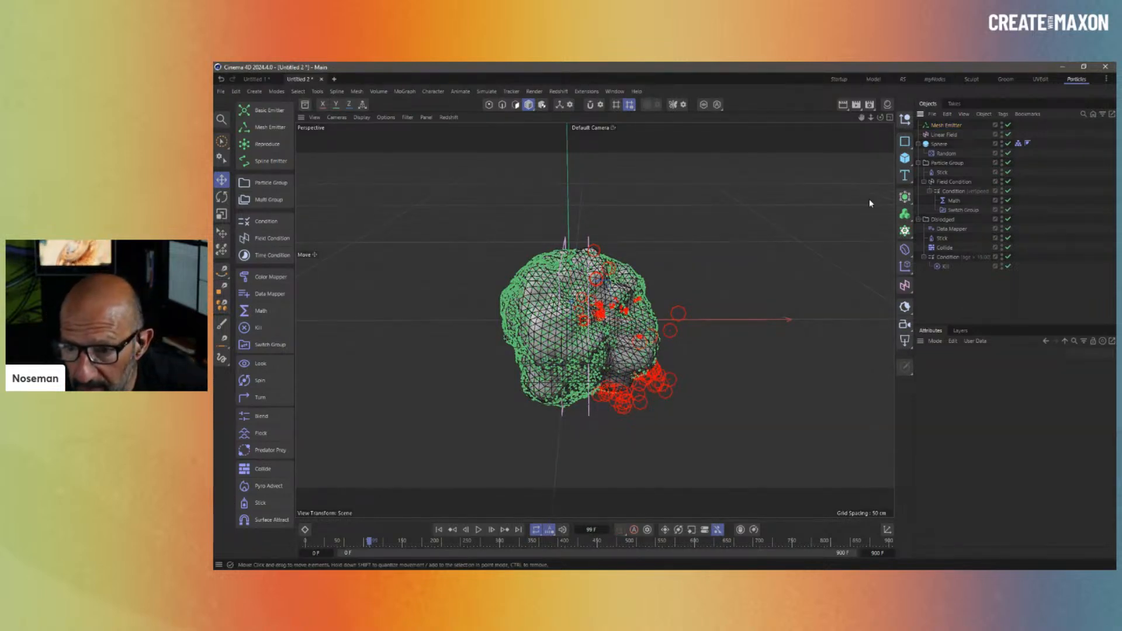
- Display 3240000 F in a temporary Text Spline above the sphere, then delete it
left_click(905, 175)
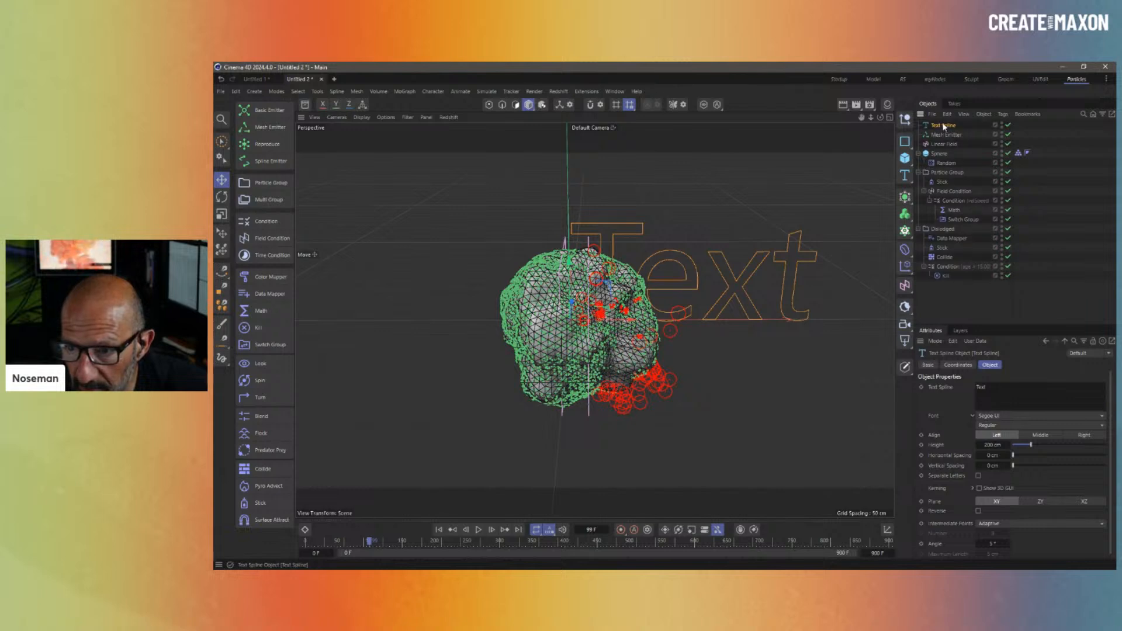
left_click_drag(1003, 389, 943, 380)
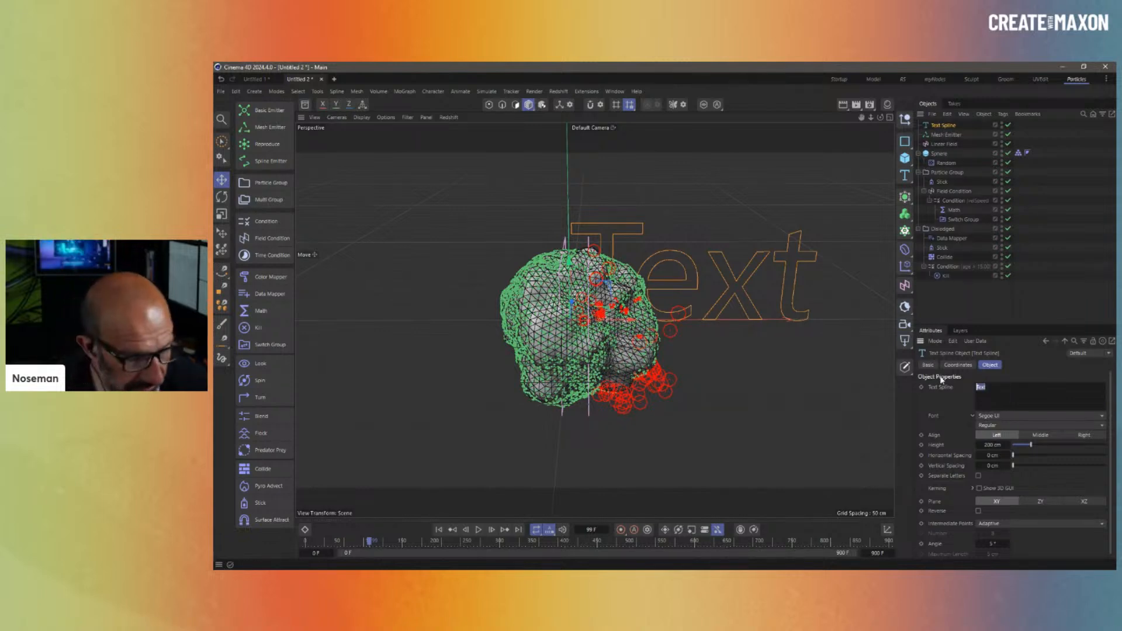
key("ctrl+v")
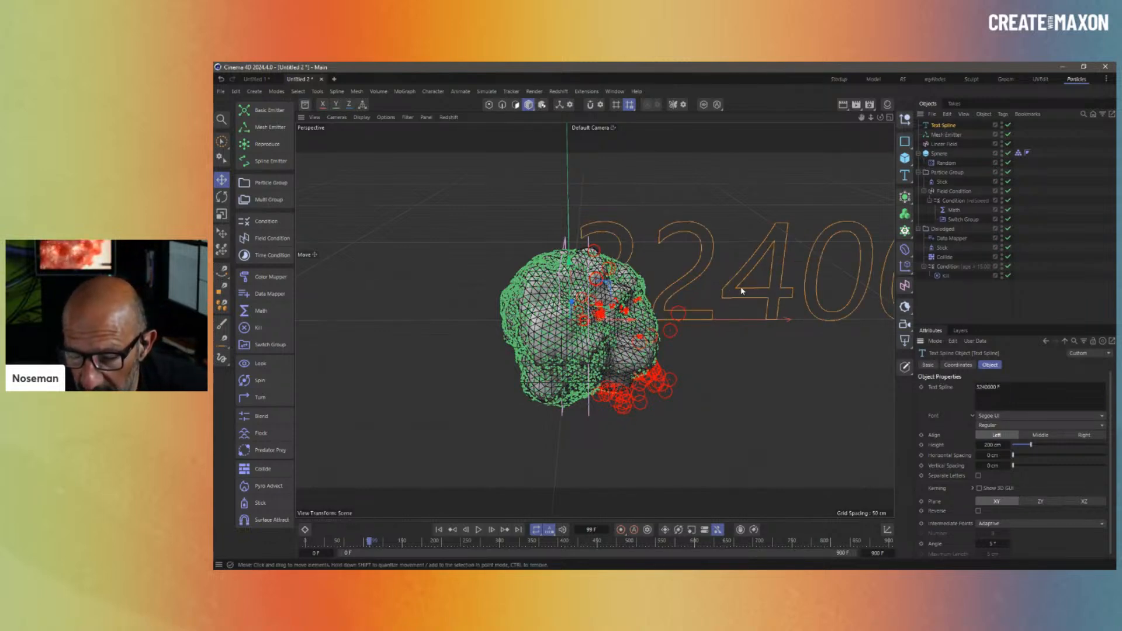
scroll(818, 279, "down", 5)
middle_click_drag(818, 279, 647, 276, "alt")
left_click_drag(647, 275, 654, 206)
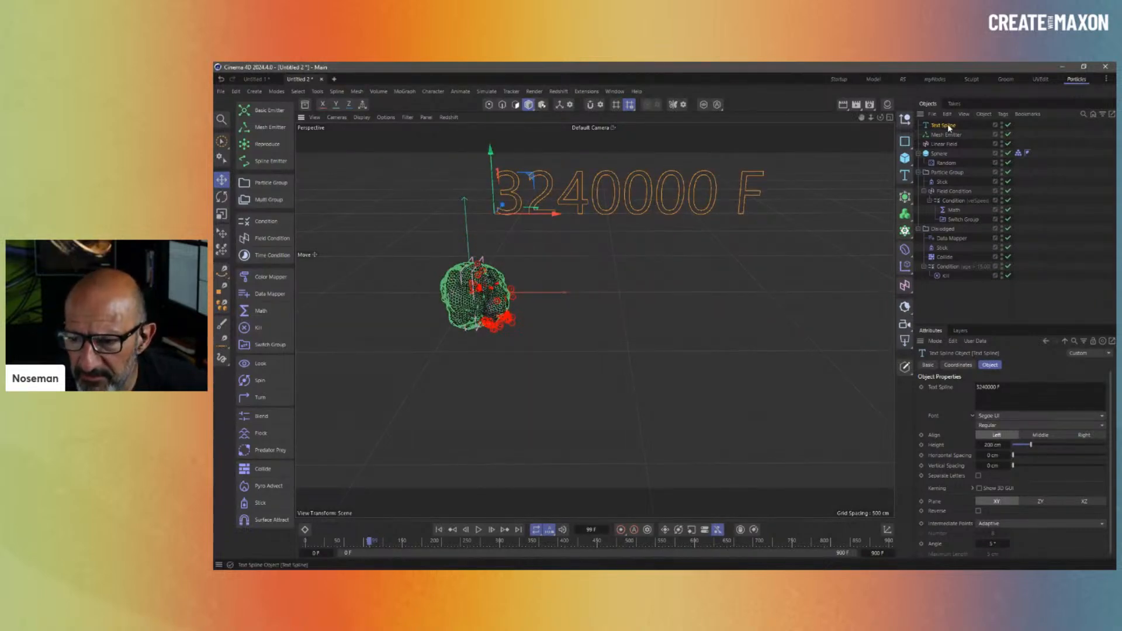
key("Delete")
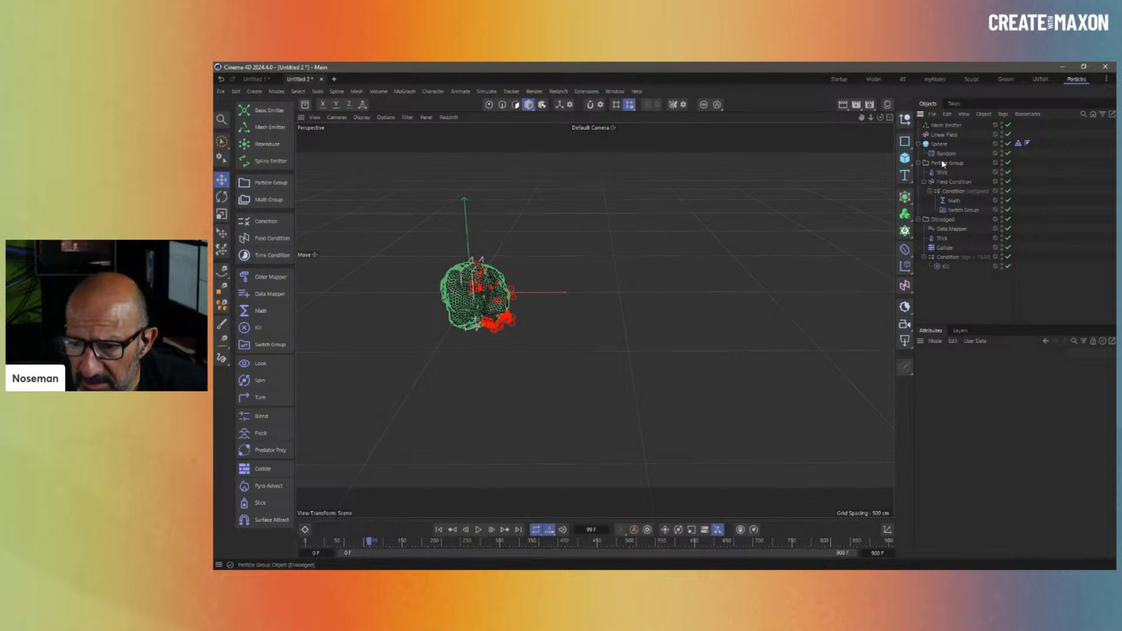
left_click(905, 119)
left_click(958, 366)
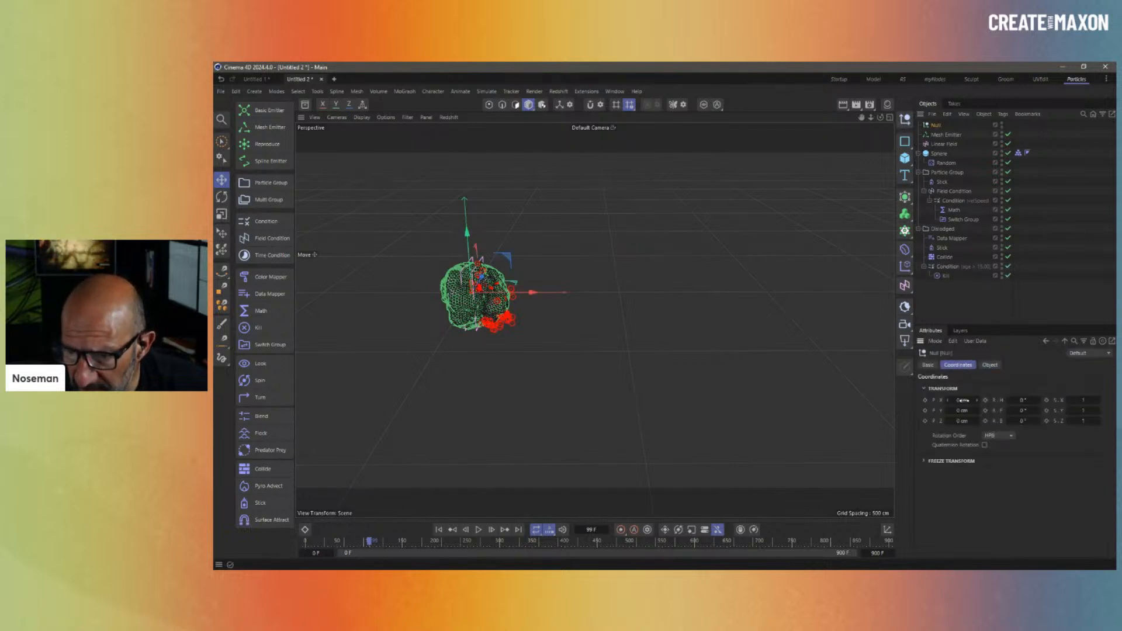
type("9999999")
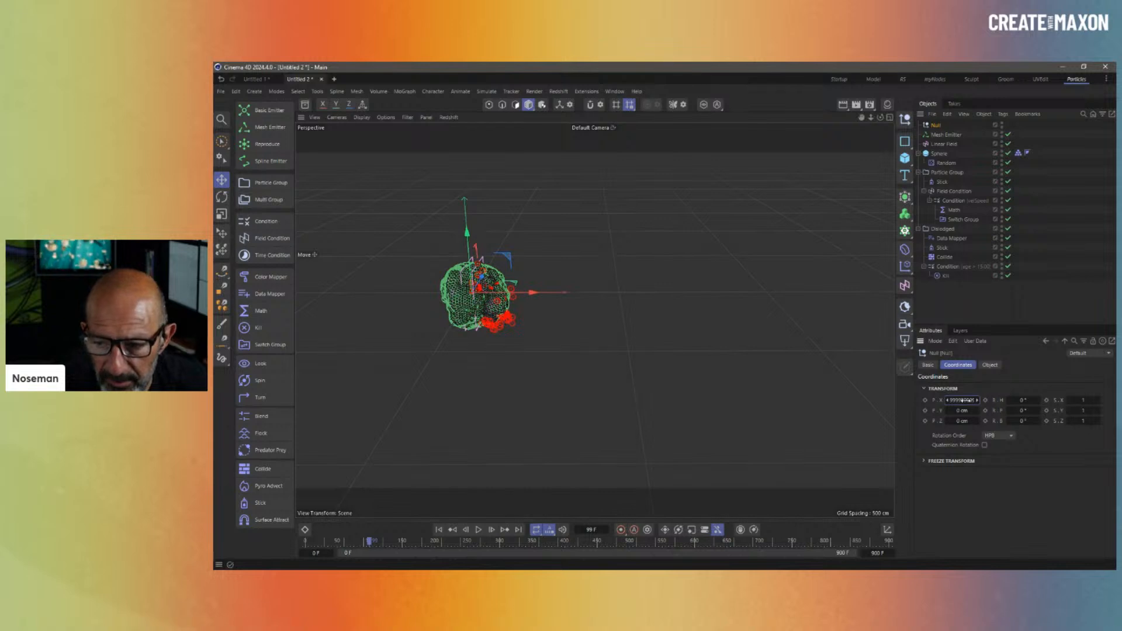
key("Return")
left_click(965, 401)
key("ctrl+c")
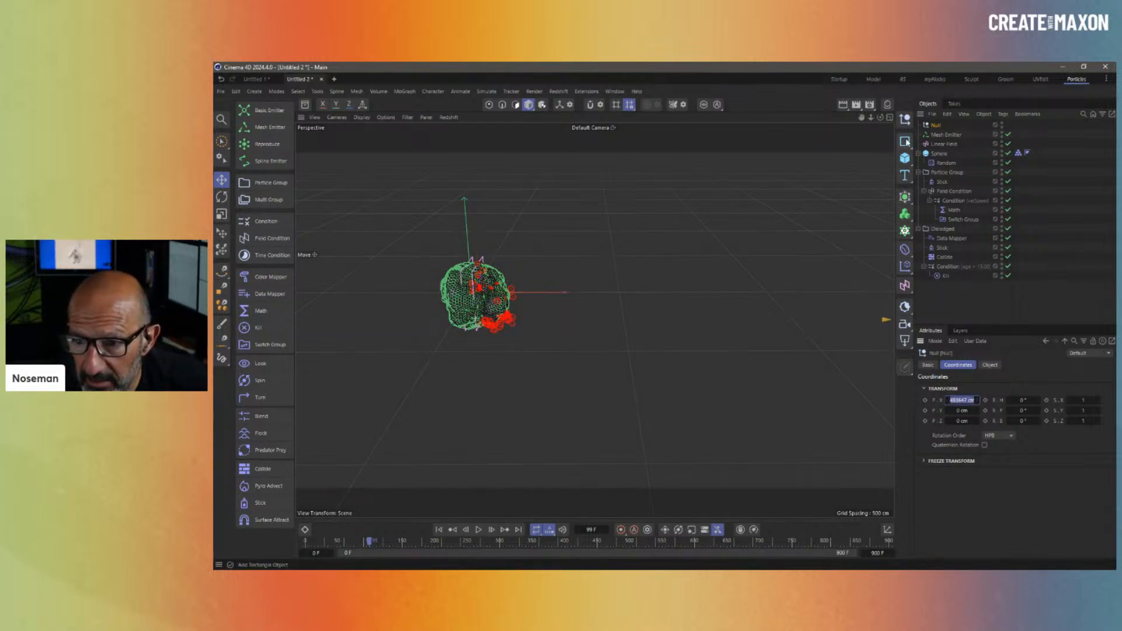
left_click(905, 176)
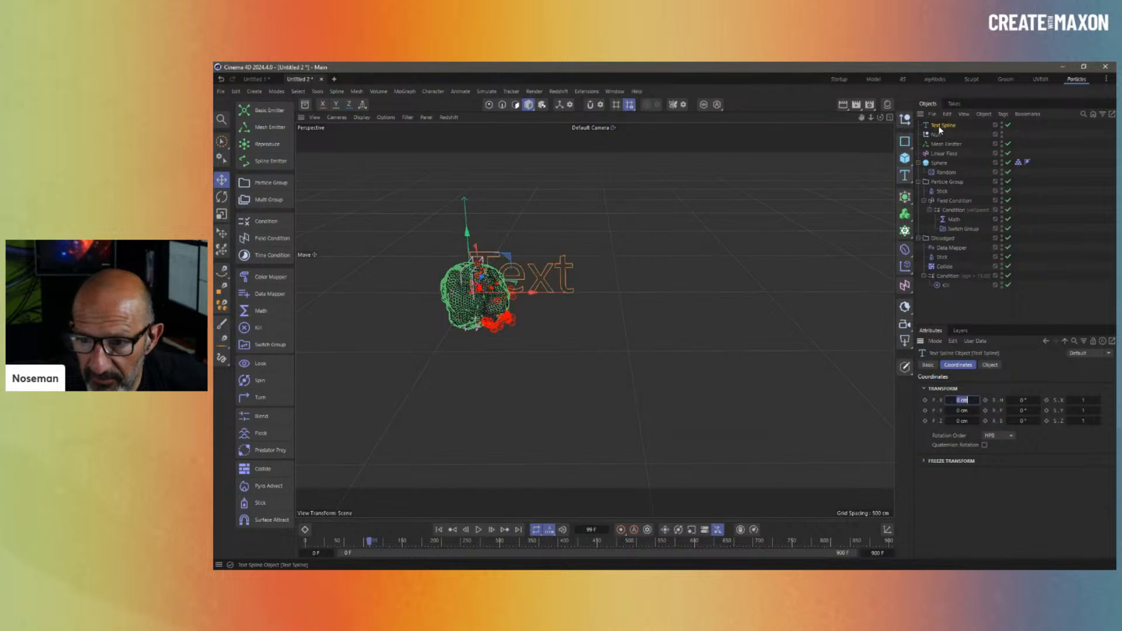
left_click(992, 368)
left_click_drag(1006, 401, 943, 376)
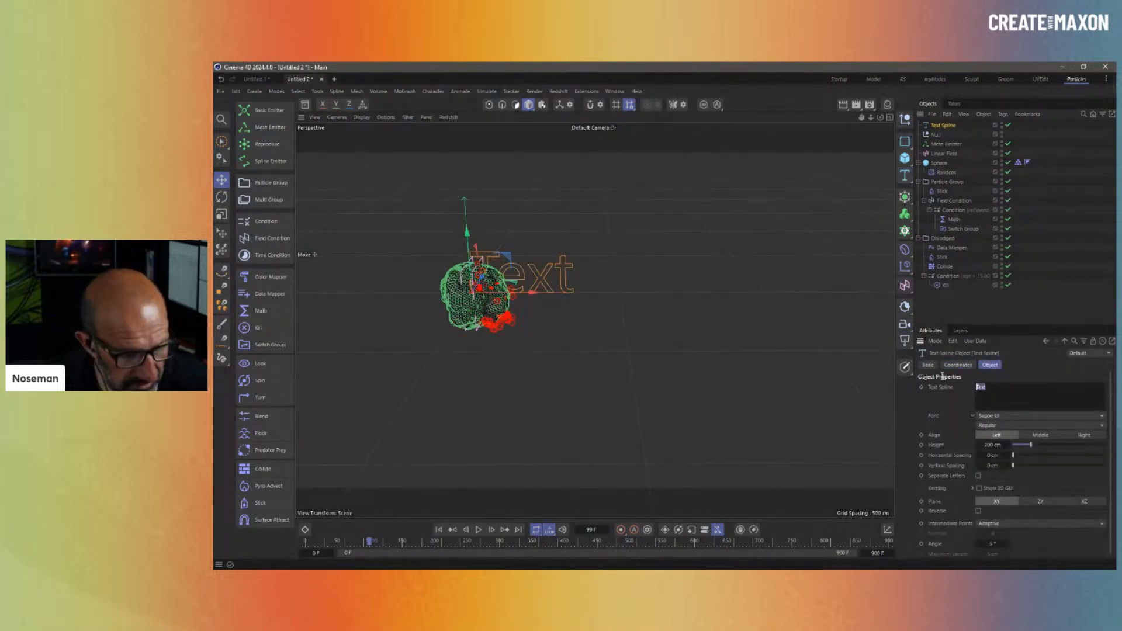
key("ctrl+v")
left_click(1050, 487)
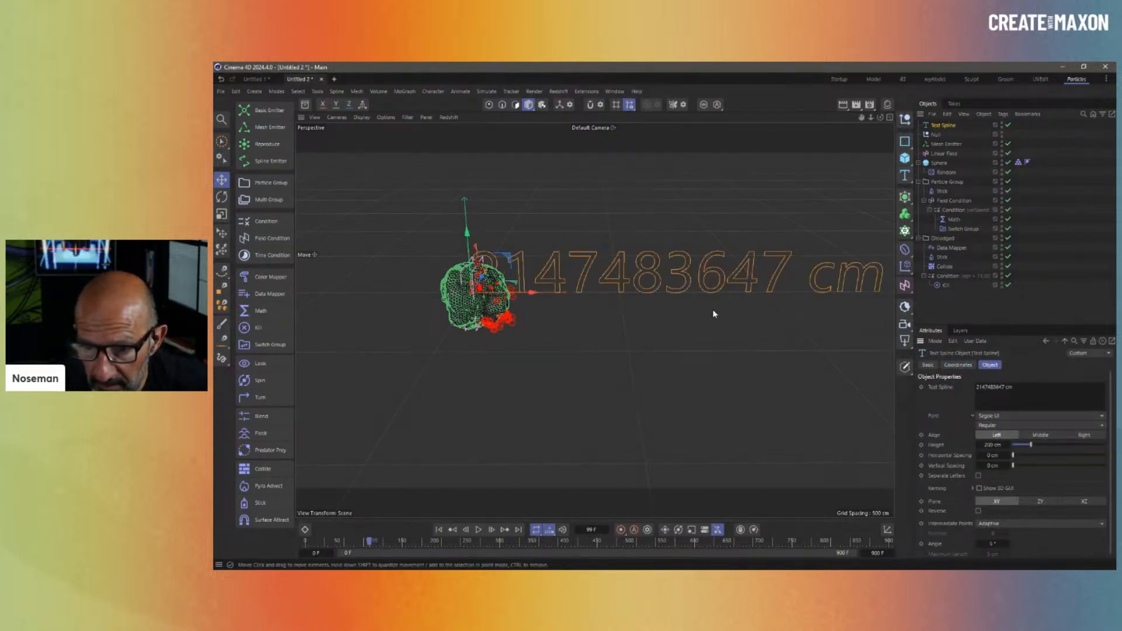
scroll(713, 309, "down", 3)
left_click_drag(690, 286, 698, 208)
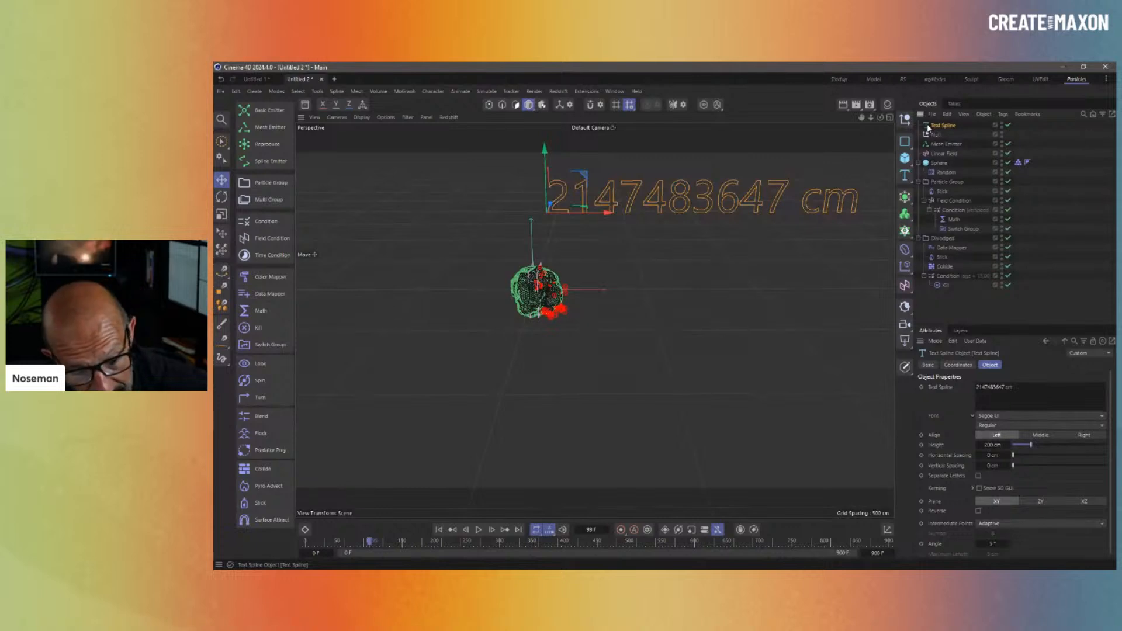
key("Delete")
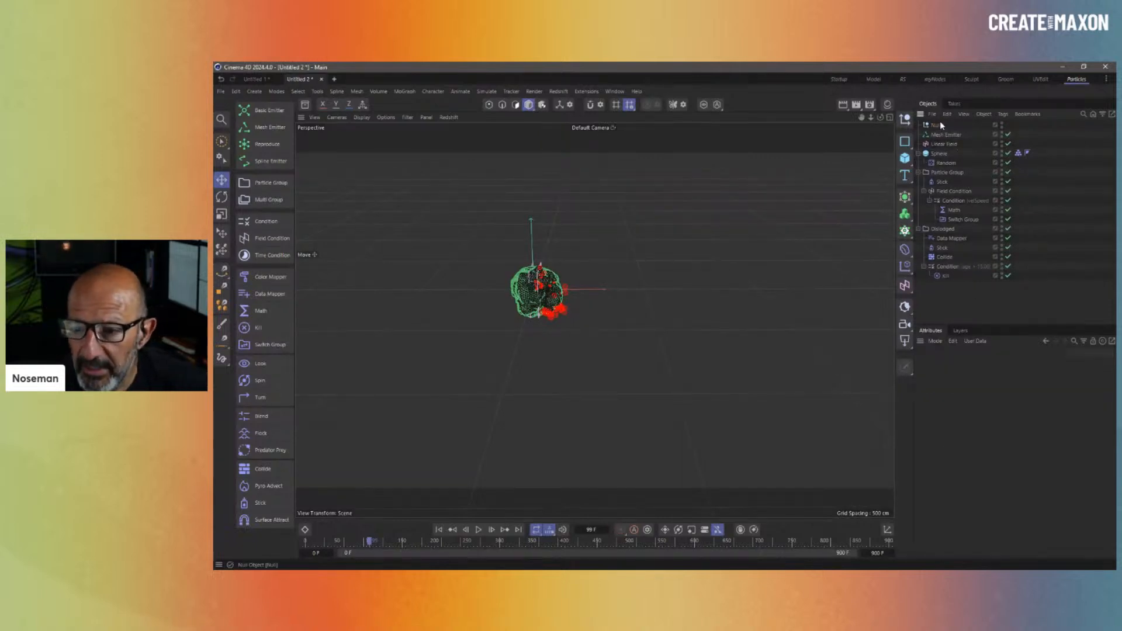
- Delete the Null and reset the Mesh Emitter's particle Lifetime to 0 F
left_click(939, 124)
key("Delete")
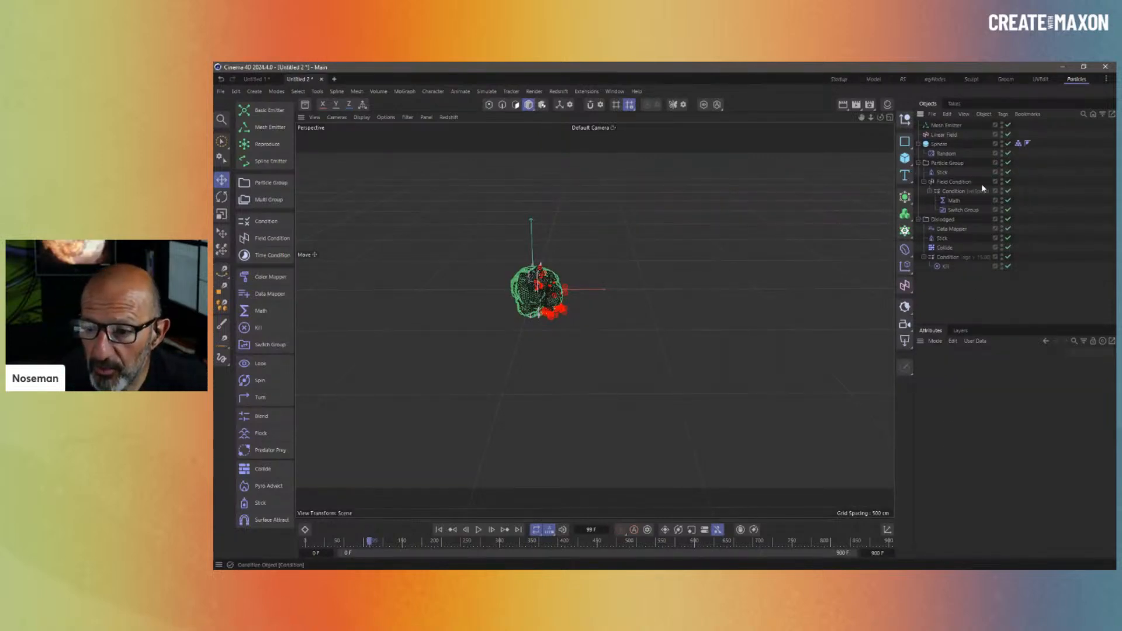
left_click(946, 126)
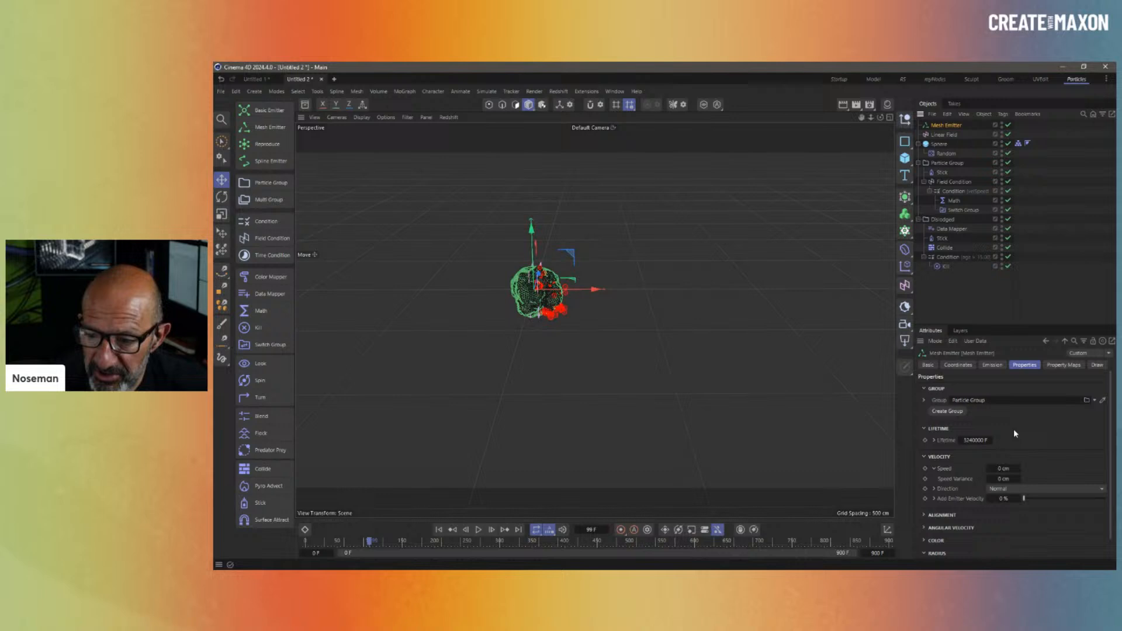
left_click(986, 442)
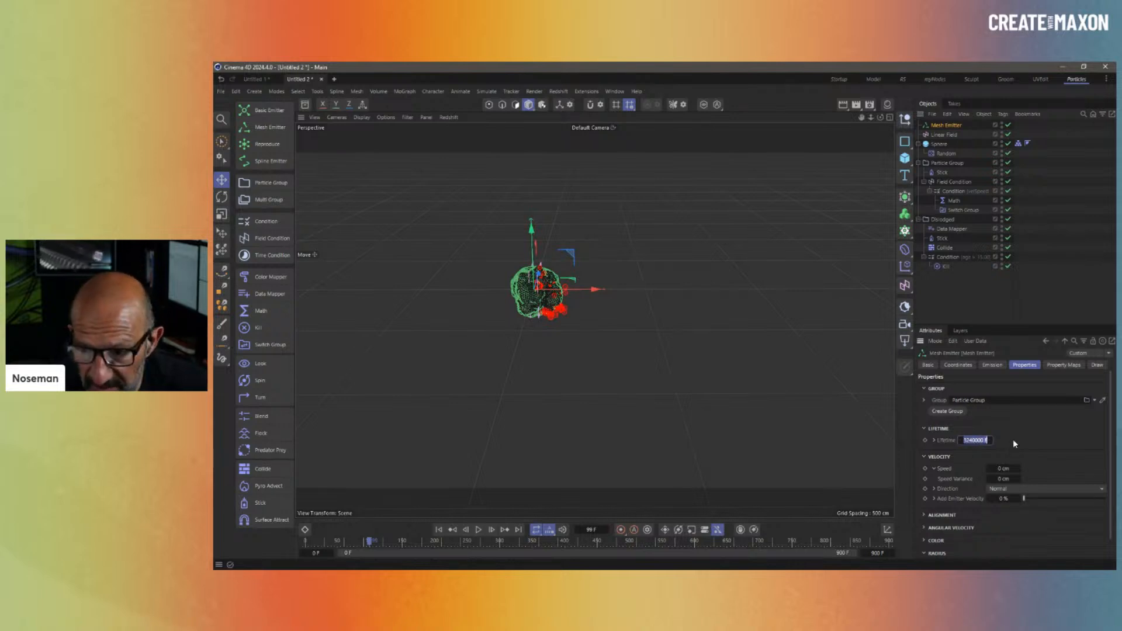
type("0")
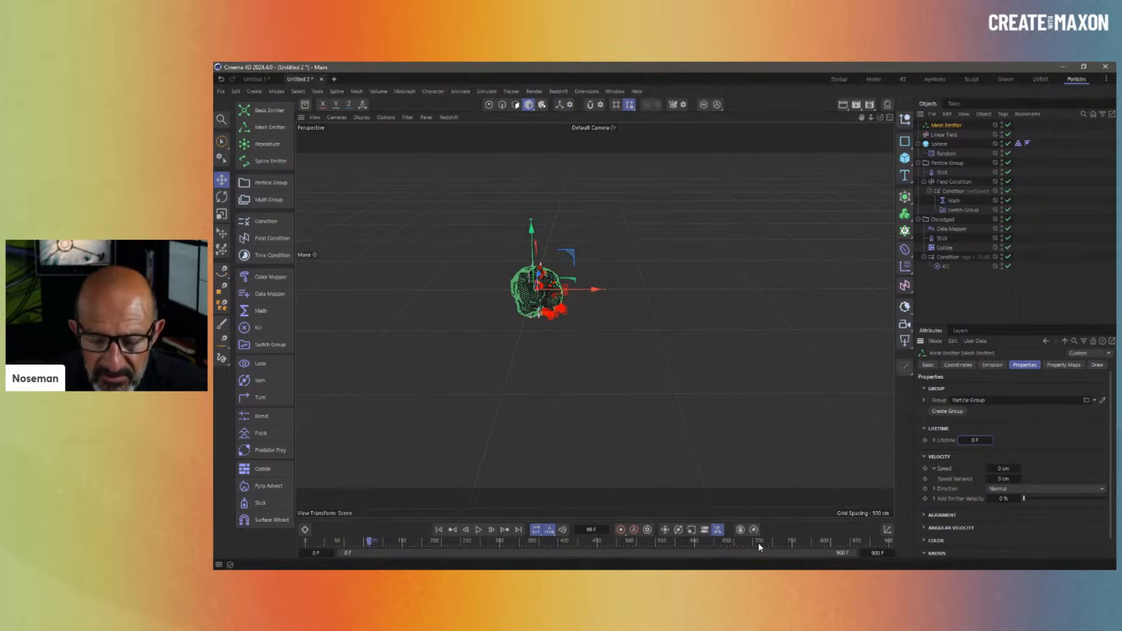
left_click(963, 298)
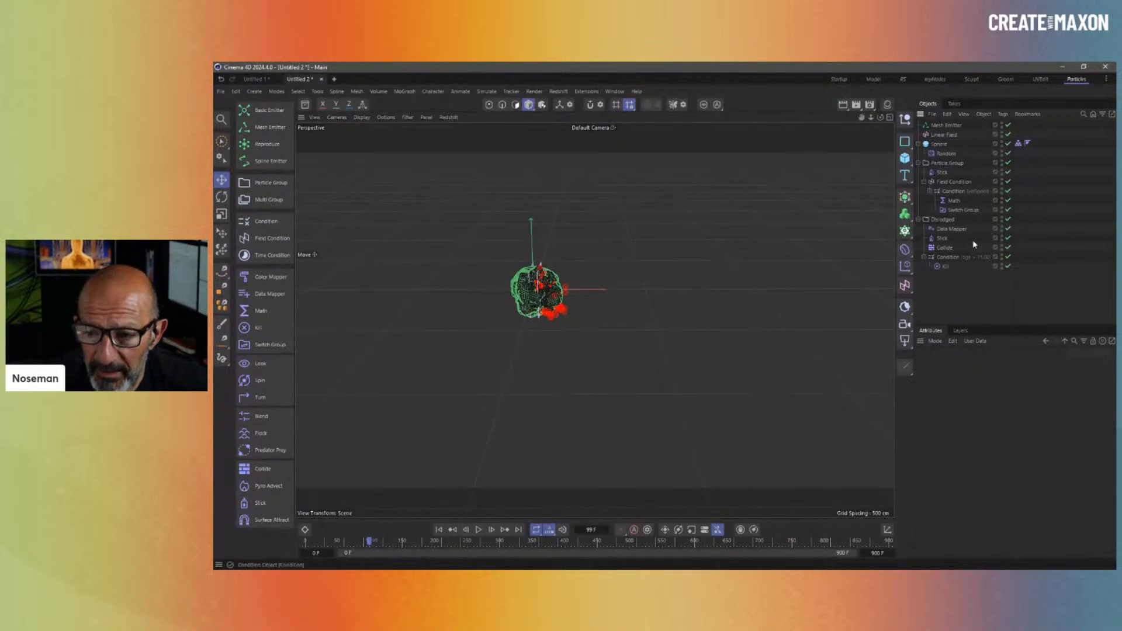
left_click(947, 125)
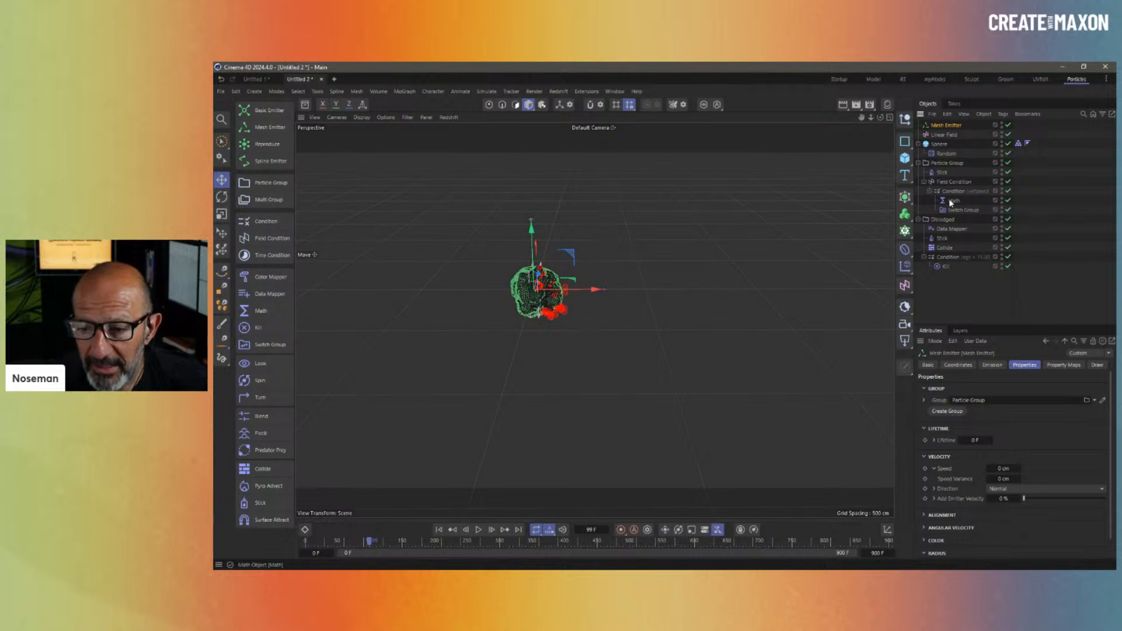
- Rename the Math object to 'Math Age = 0'
left_click(965, 201)
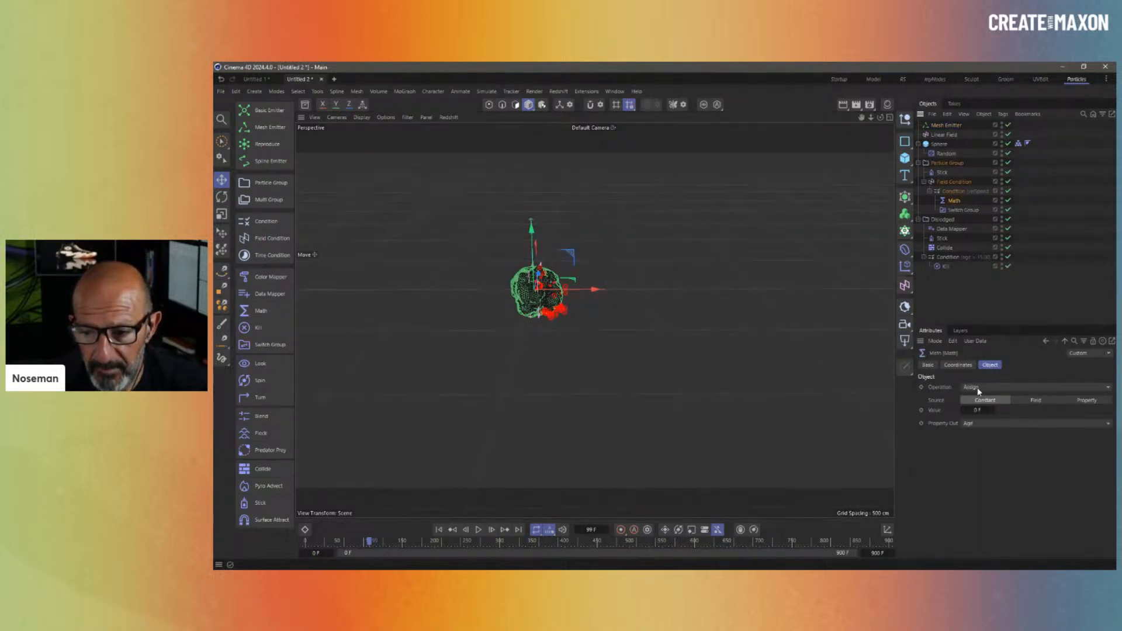
left_click(986, 424)
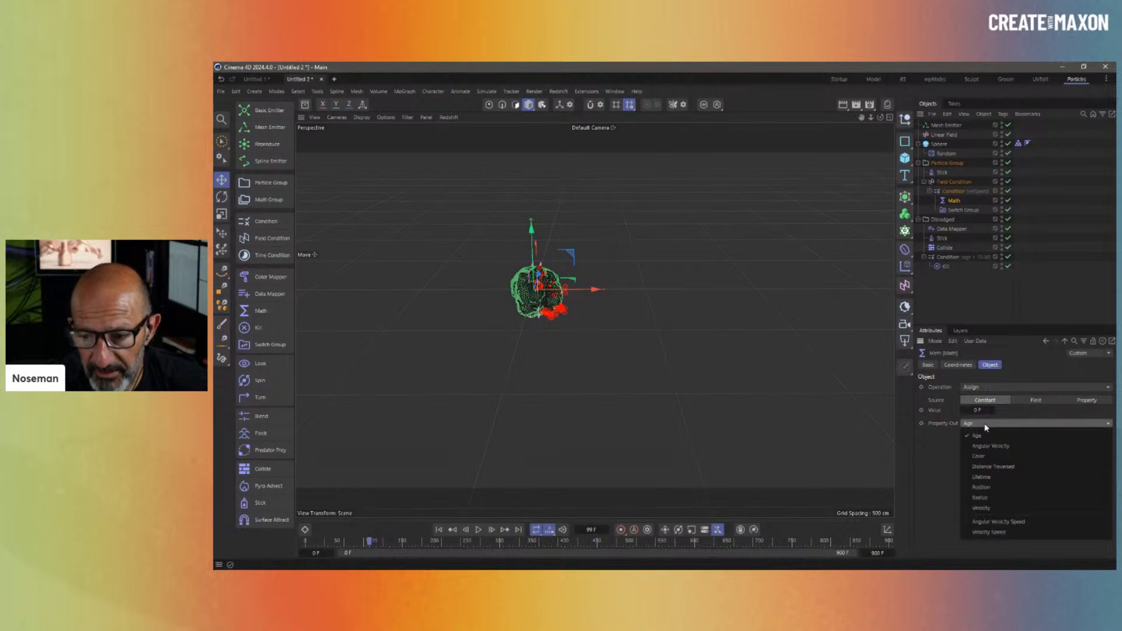
left_click(915, 493)
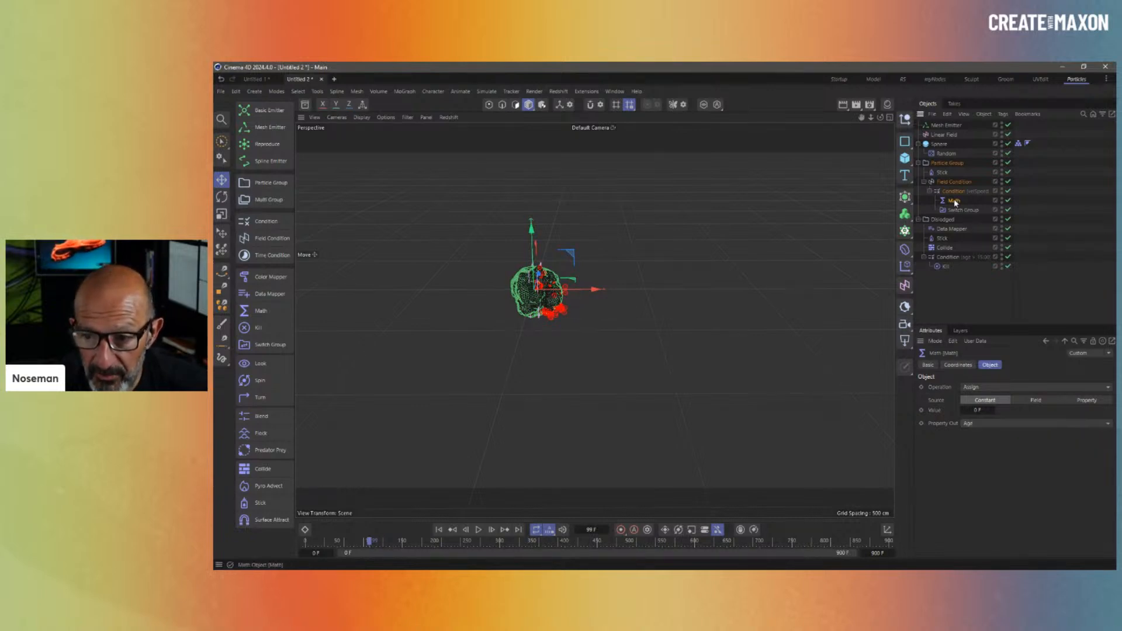
double_click(966, 201)
type("Age")
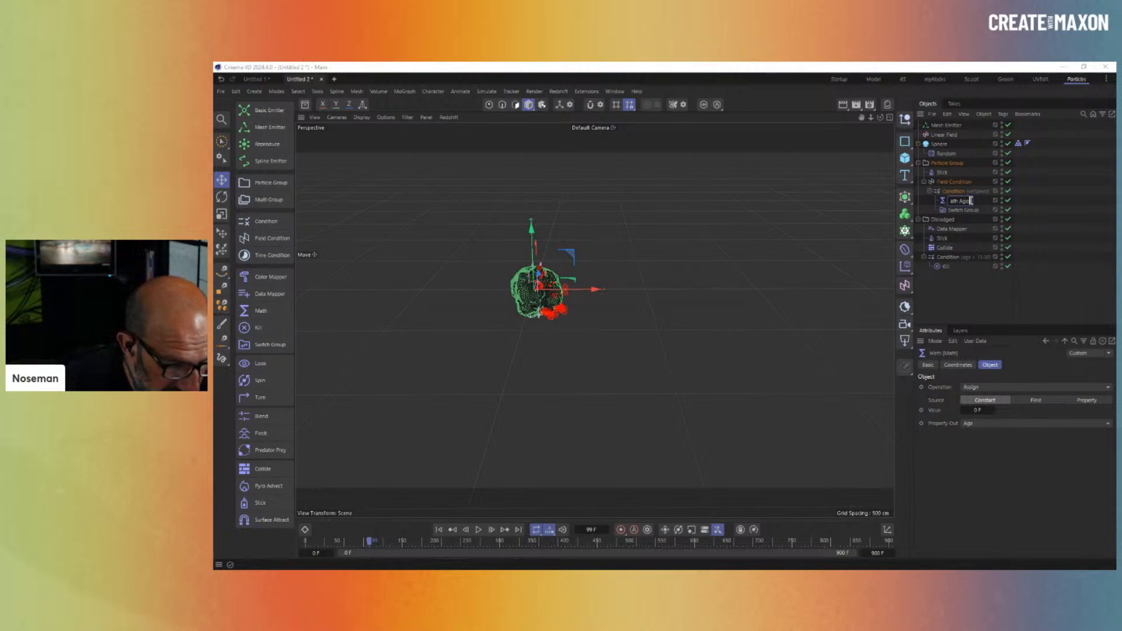
type(" = 0")
key("Return")
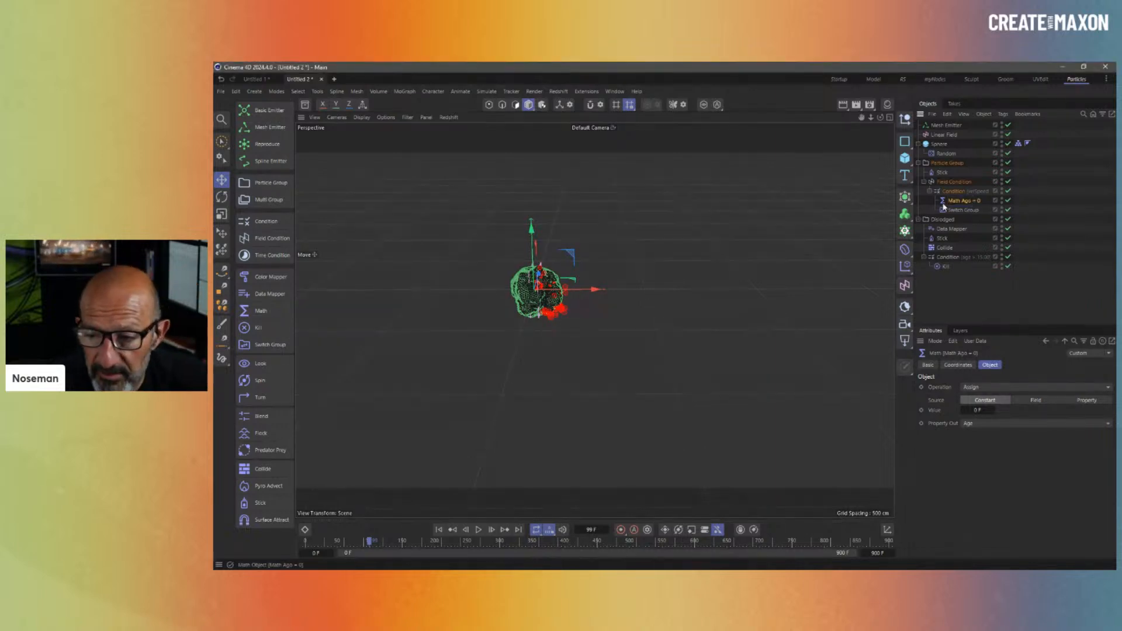
- Duplicate it as 'Math Life = 15', assigning particle Lifetime a value of 15
left_click_drag(951, 202, 1050, 218, "ctrl")
double_click(961, 210)
left_click(964, 210)
type("Life")
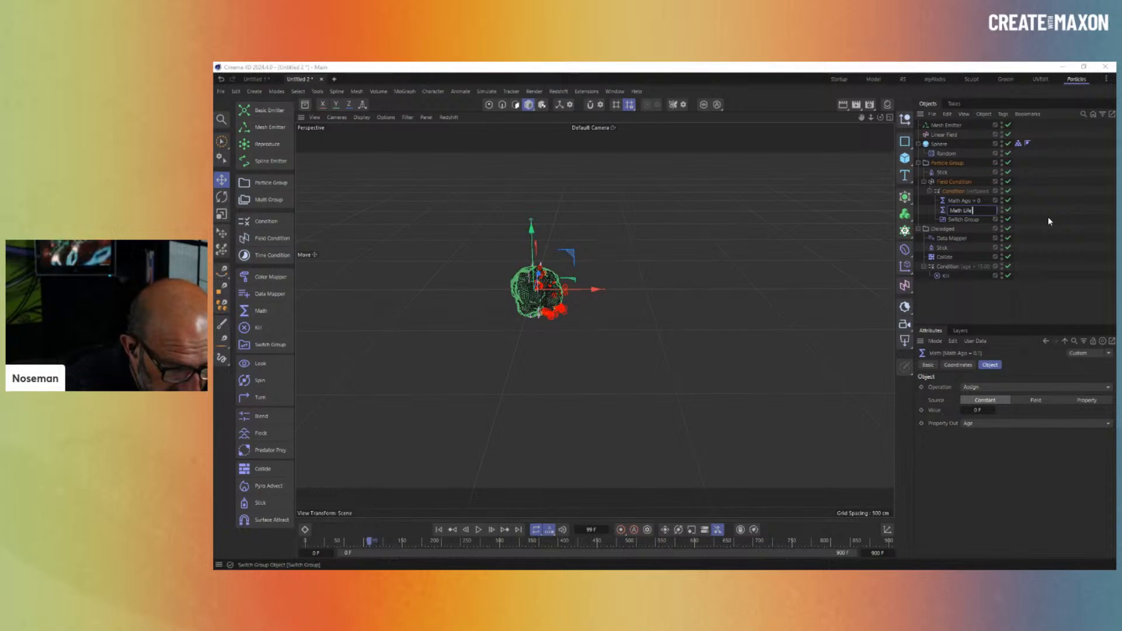
type(" = ")
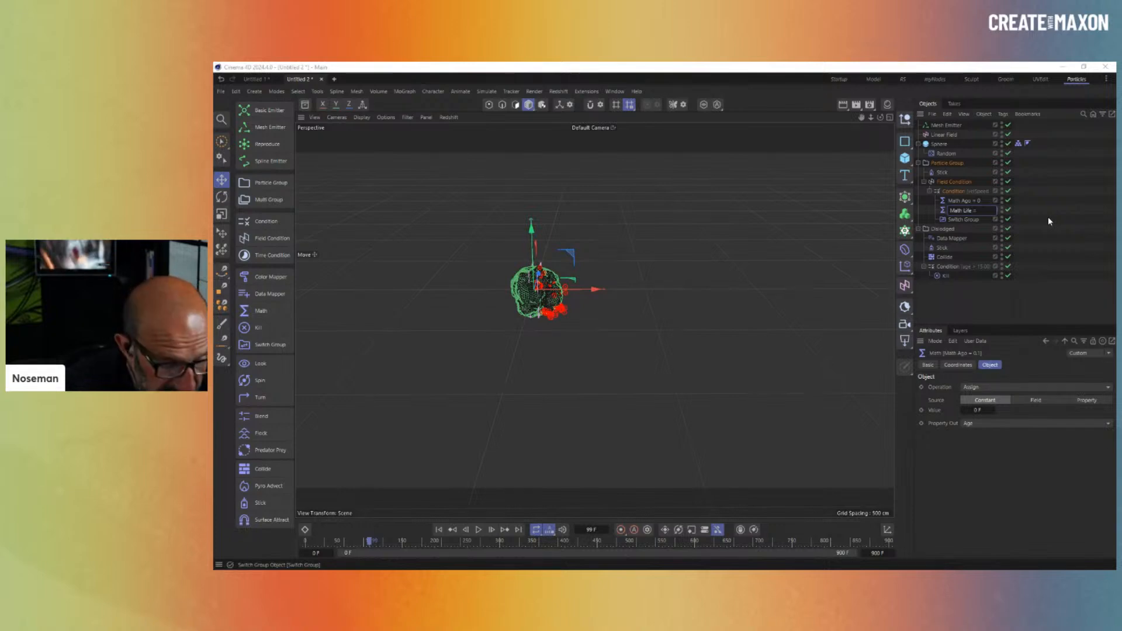
type("15")
key("Return")
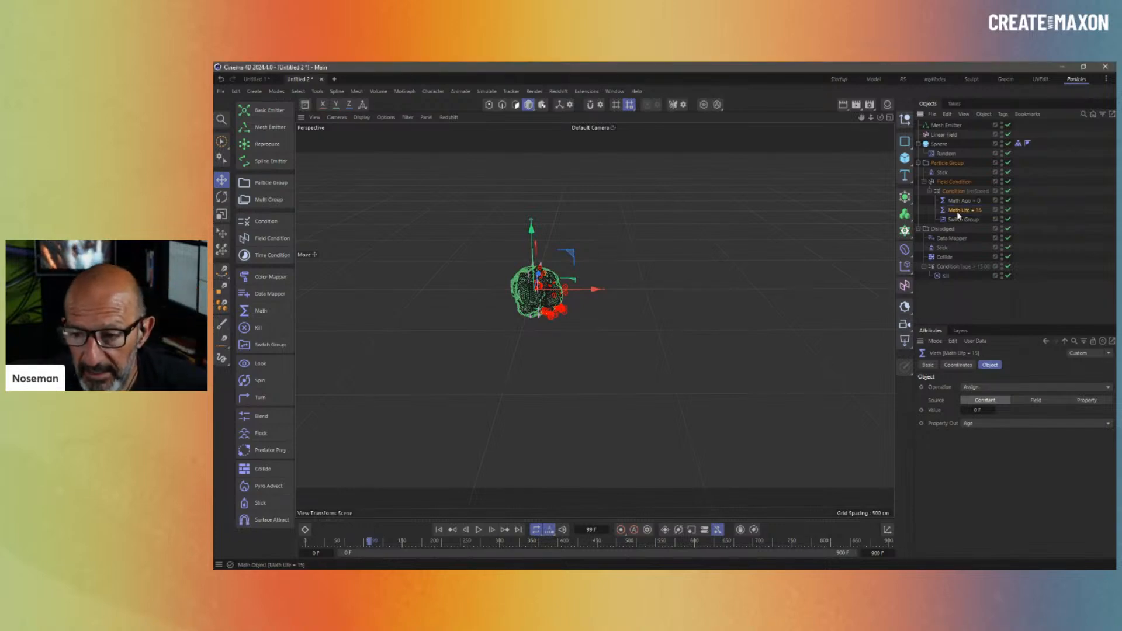
left_click(999, 388)
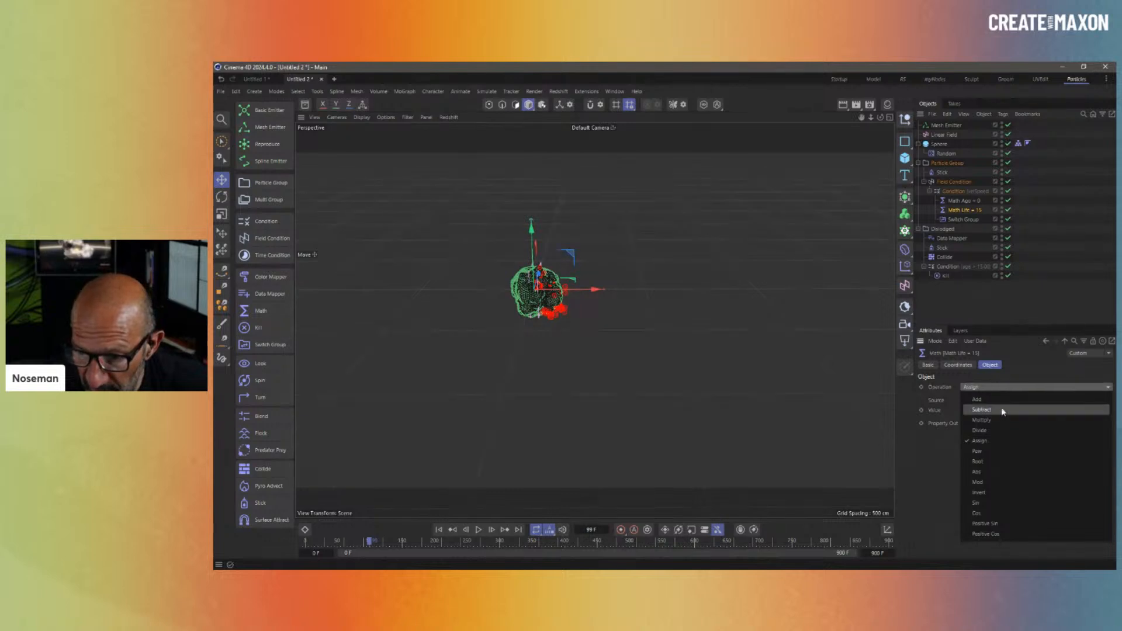
left_click(1000, 445)
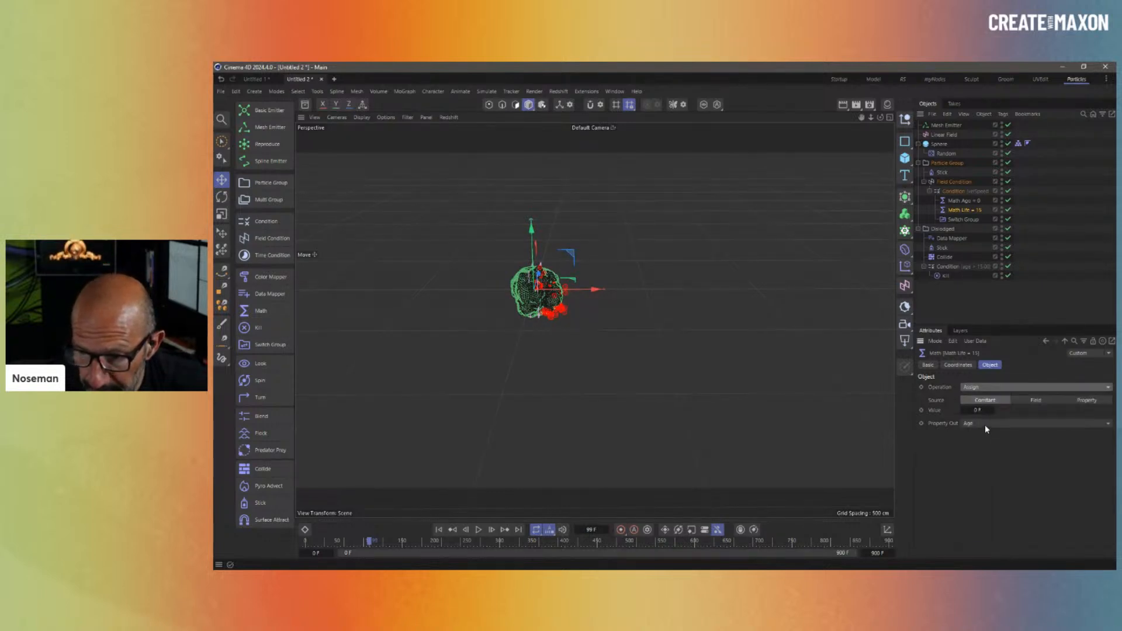
left_click(984, 424)
left_click(1002, 479)
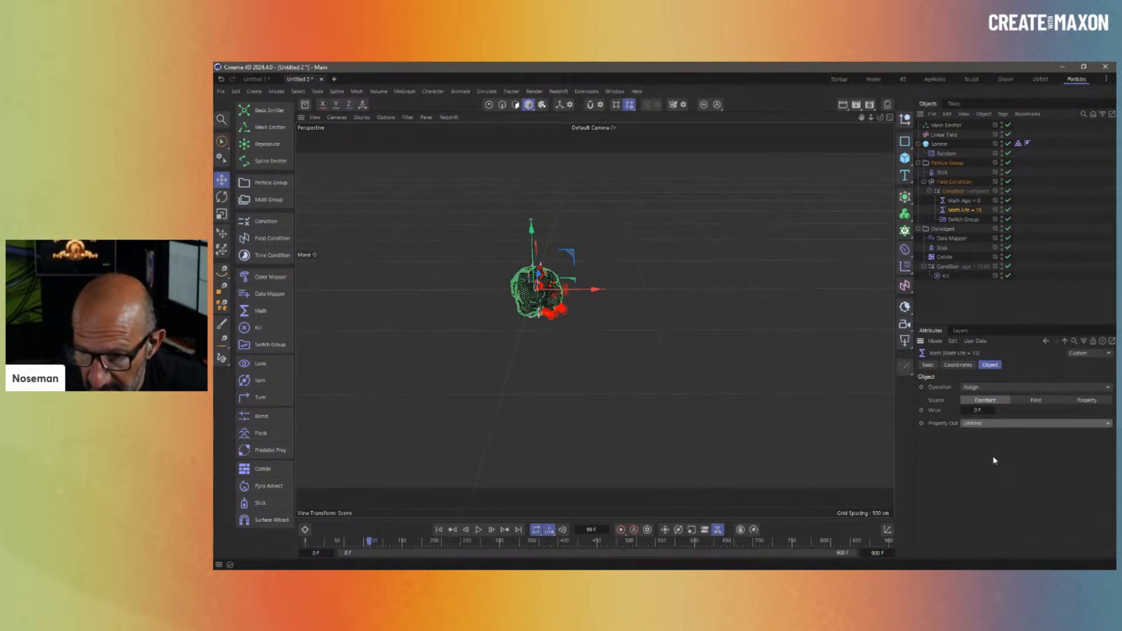
double_click(985, 411)
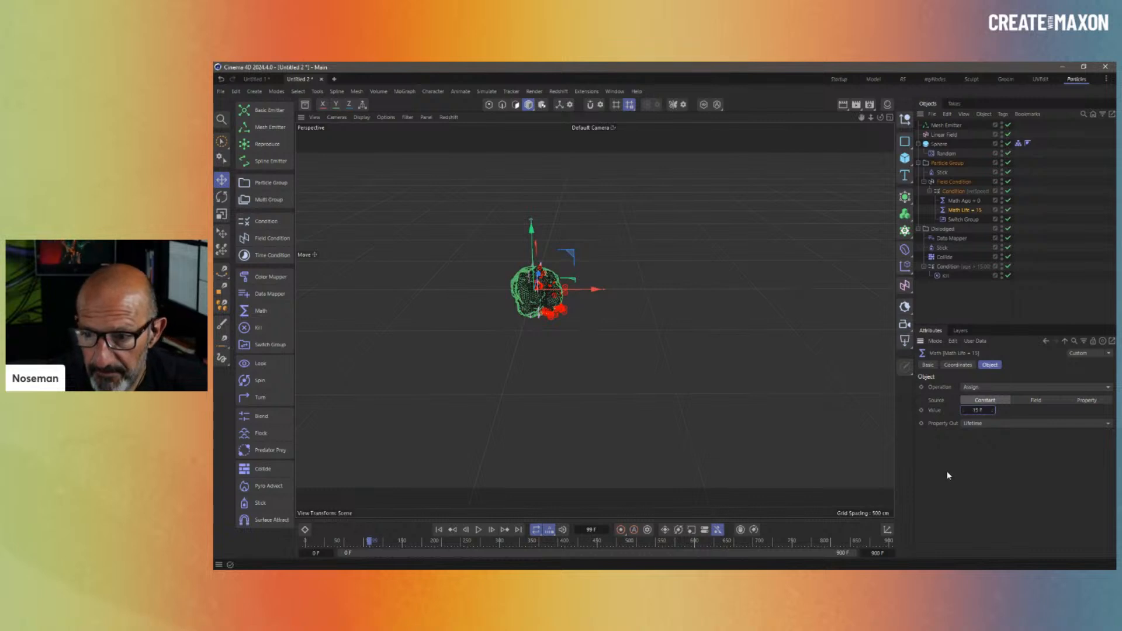
- Delete the age-based Kill Condition from the Dislodged group
left_click(950, 267)
key("Delete")
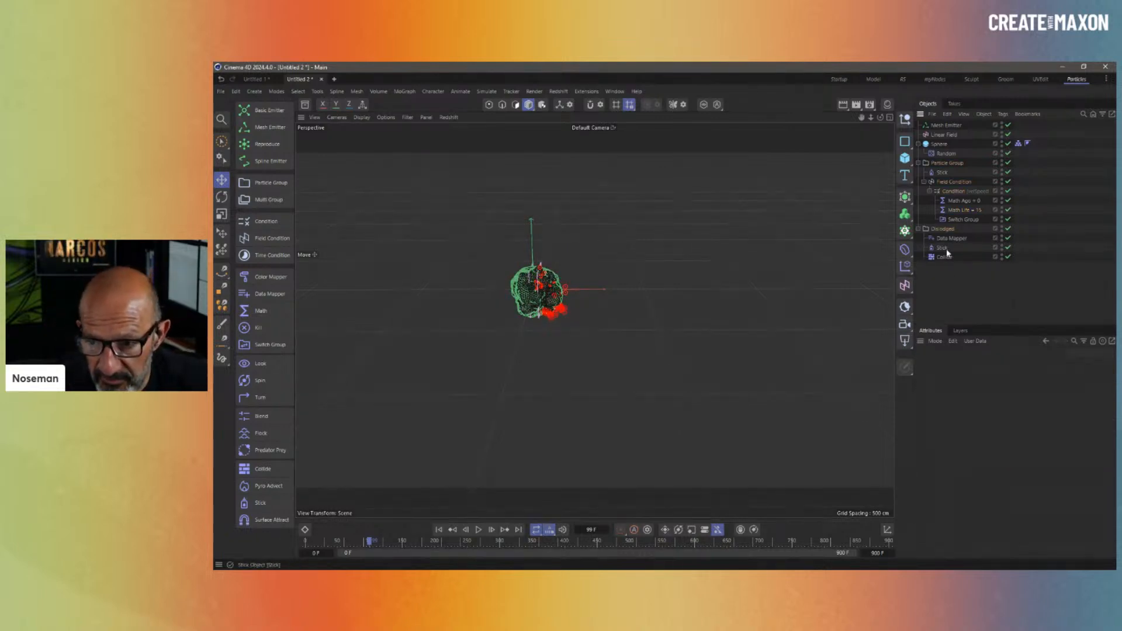
left_click(949, 239)
left_click(974, 401)
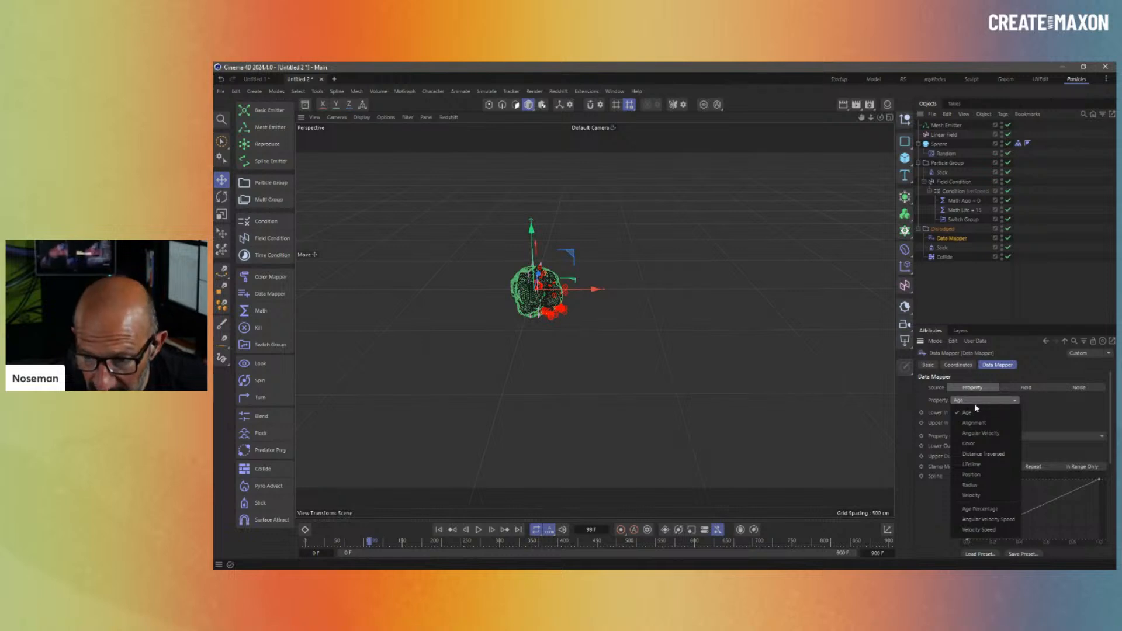
- Drive the Data Mapper from Age Percentage with Upper In set to 100%
left_click(981, 509)
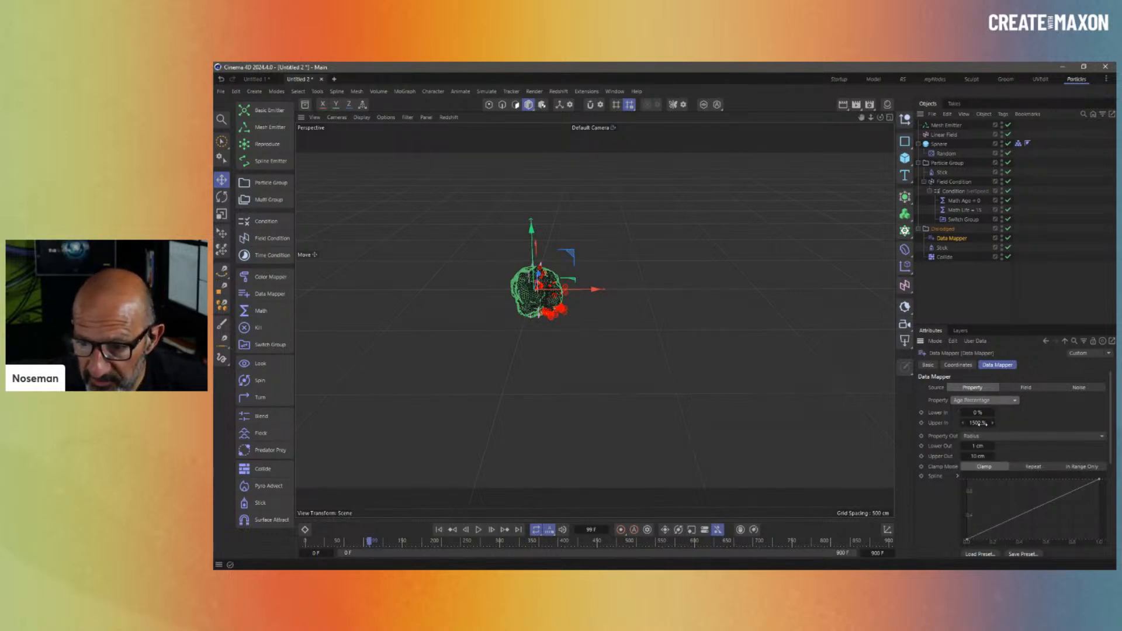
double_click(979, 423)
type("100")
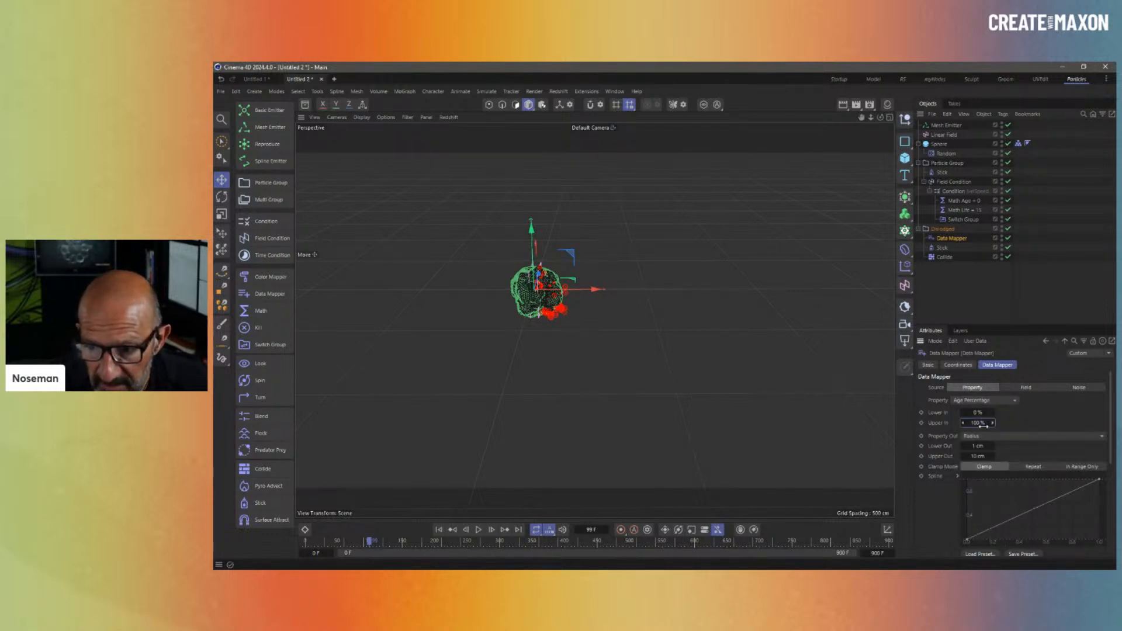
left_click(973, 306)
- Play the particle simulation from frame 0, then zoom in to inspect the sphere
left_click(439, 530)
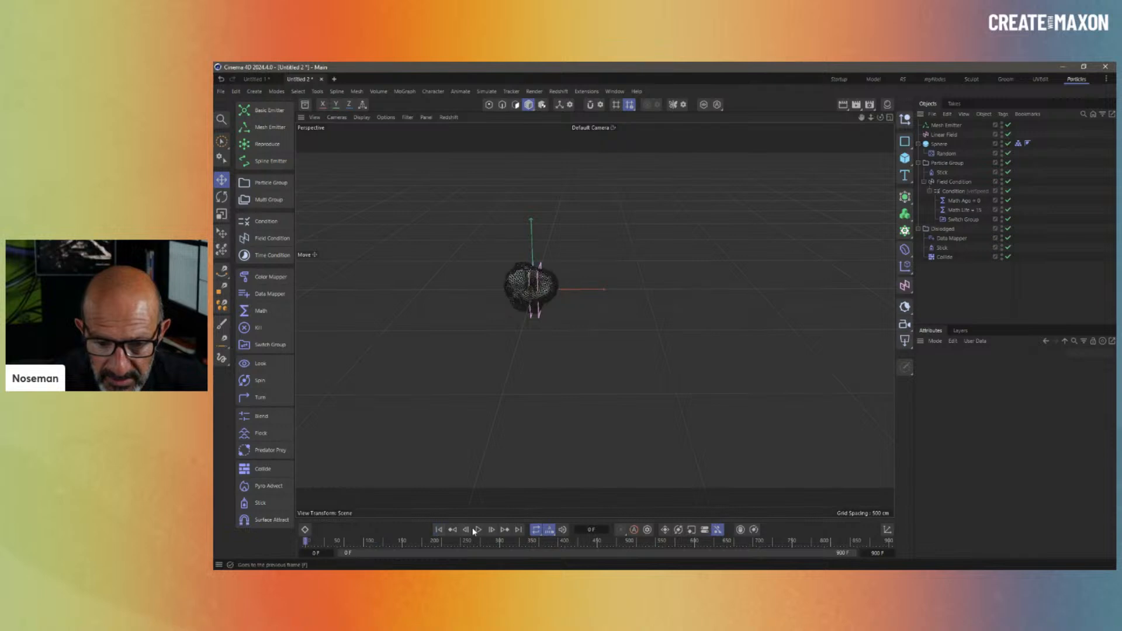
left_click(477, 530)
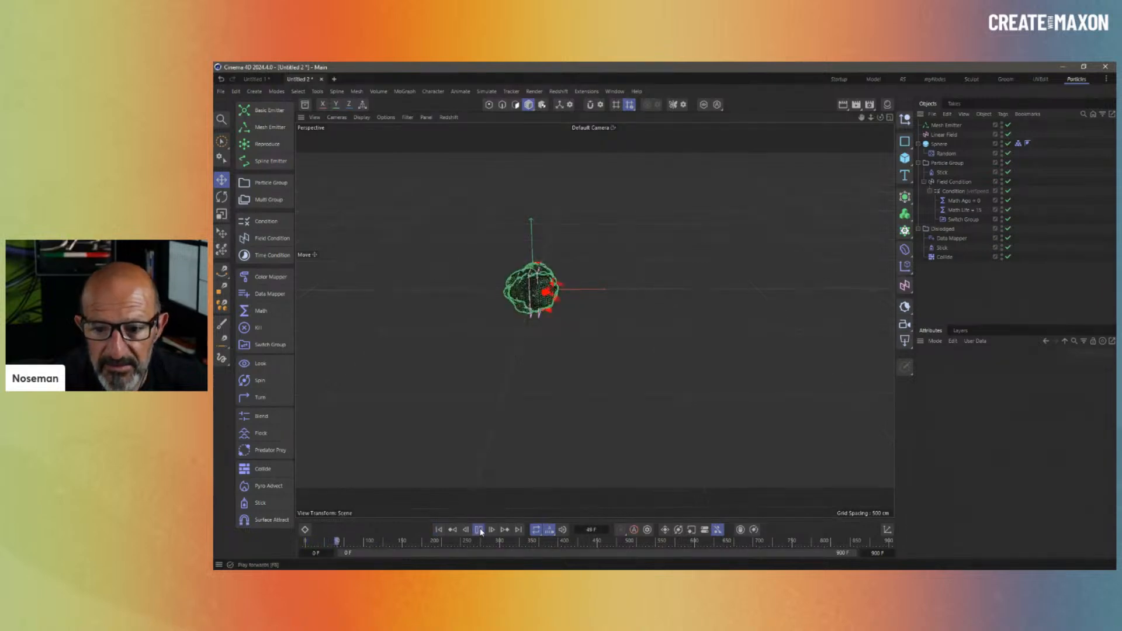
left_click(480, 531)
right_click_drag(531, 291, 643, 299, "alt")
middle_click_drag(569, 302, 613, 327, "alt")
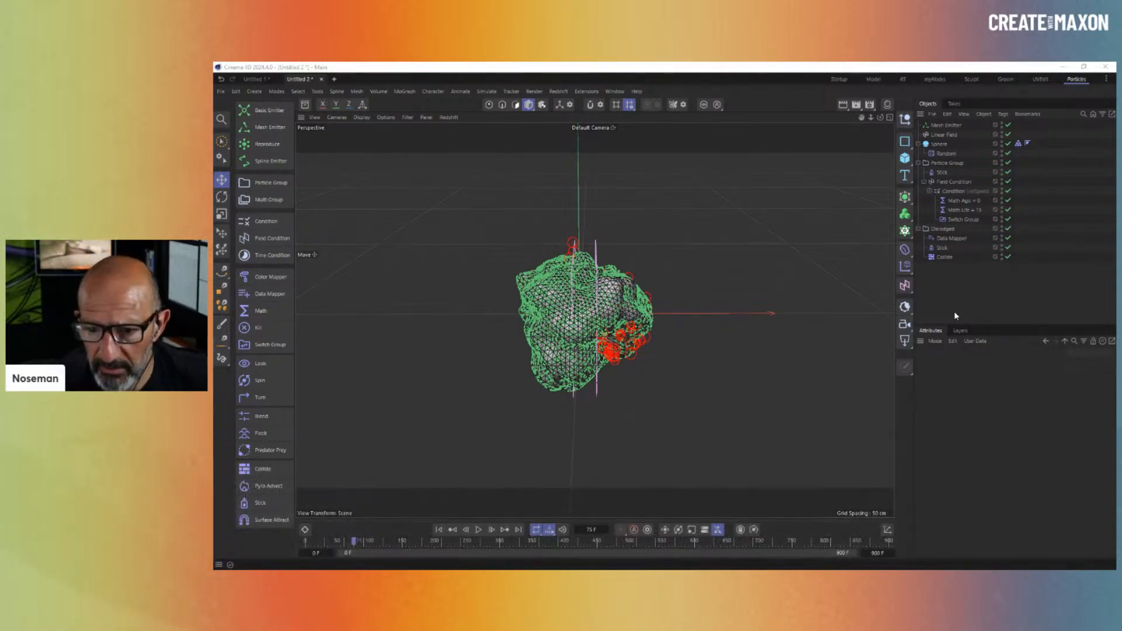
- Set the animation end frame to 100
left_click(960, 303)
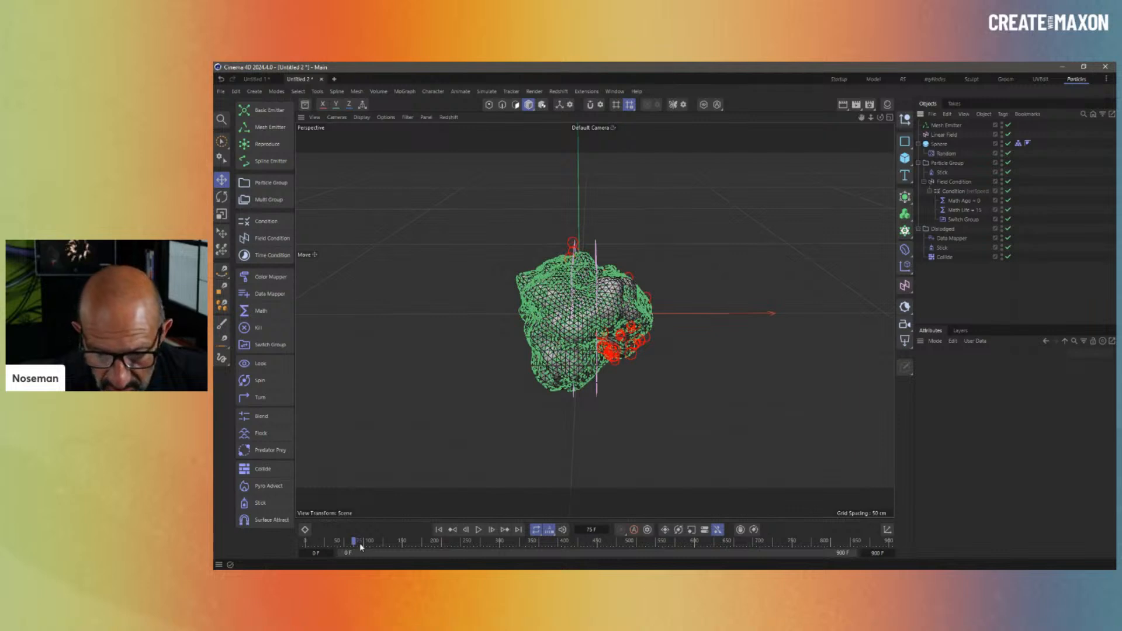
left_click(878, 553)
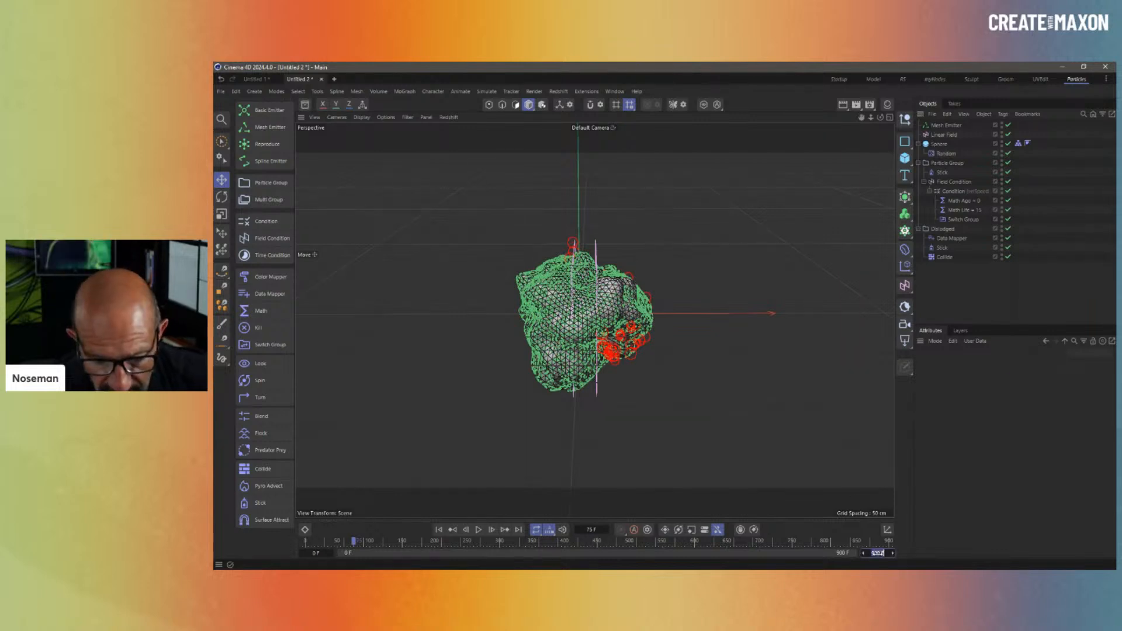
type("100")
key("Return")
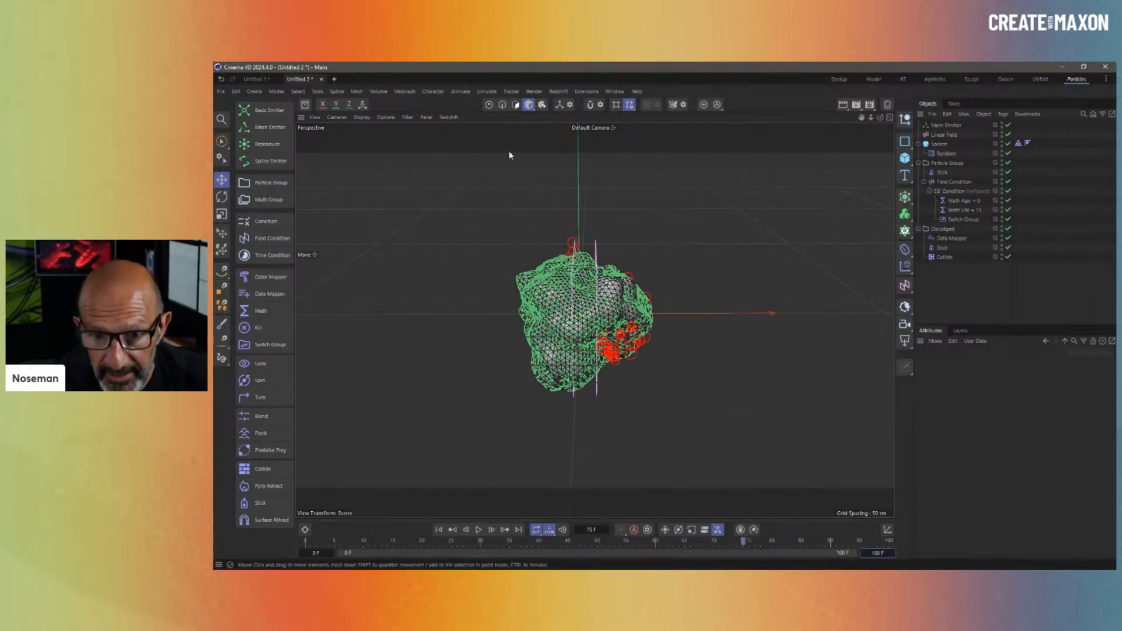
- Set Play Mode to Simple and replay the animation from the first frame
left_click(466, 93)
mouse_move(461, 110)
left_click(595, 139)
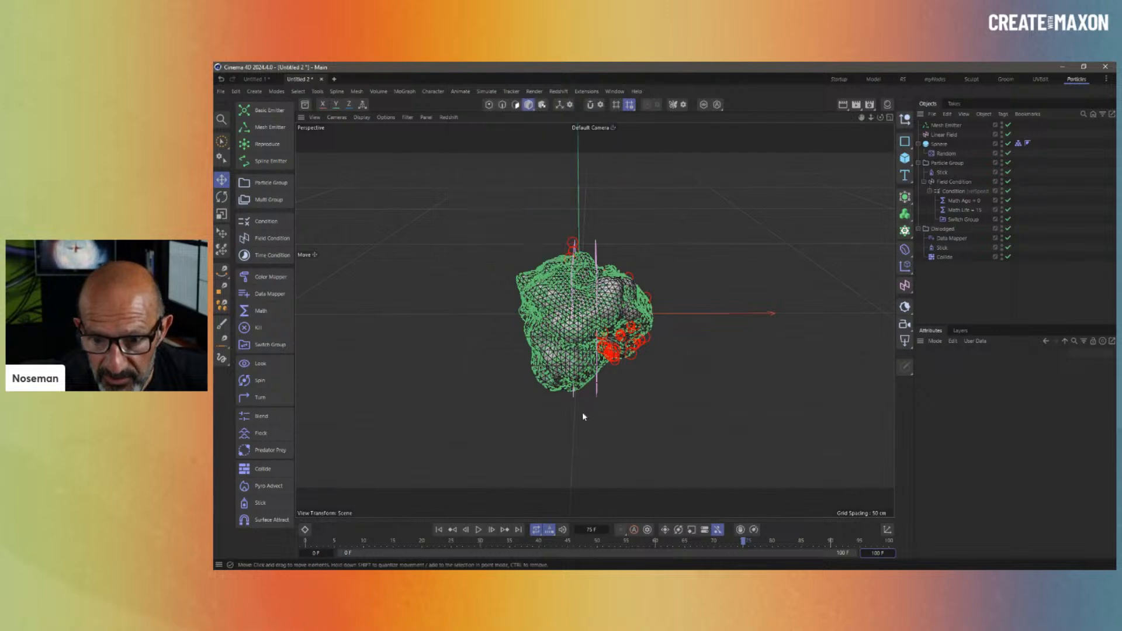
left_click(439, 530)
left_click(480, 529)
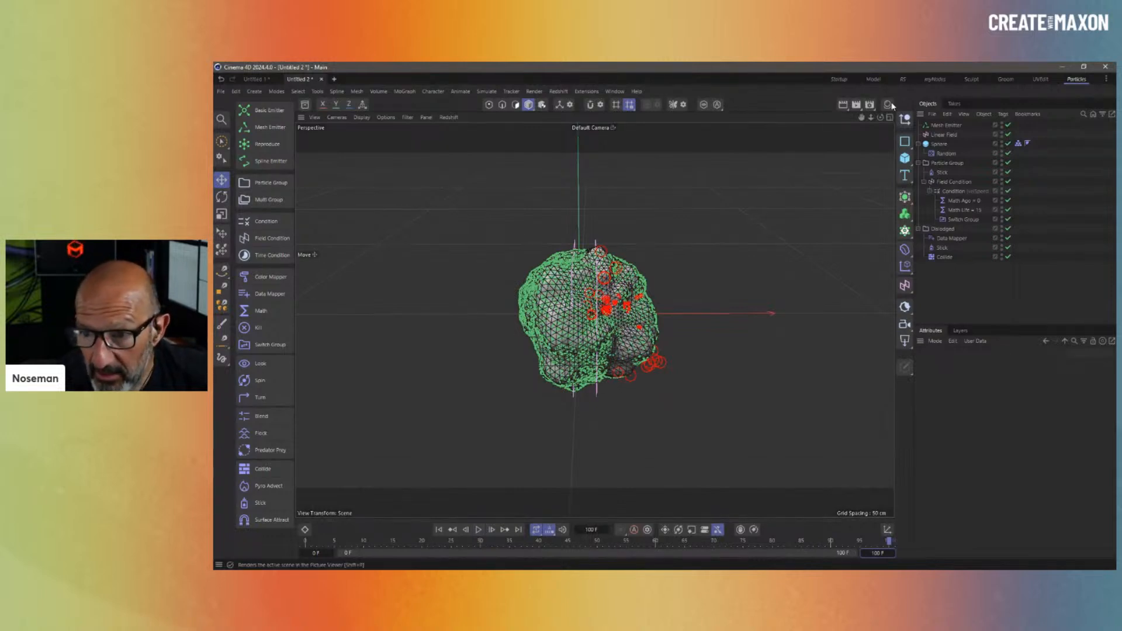
- Switch to the RS layout with a live RenderView and add the concrete HDRI found by searching 'hdr'
left_click(903, 80)
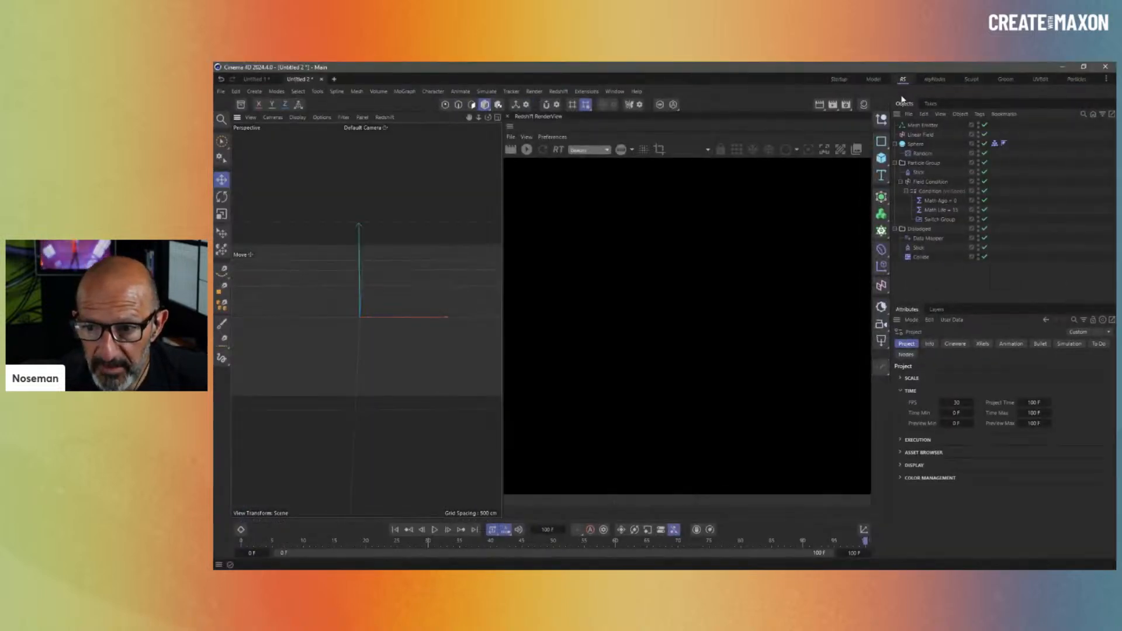
left_click(528, 151)
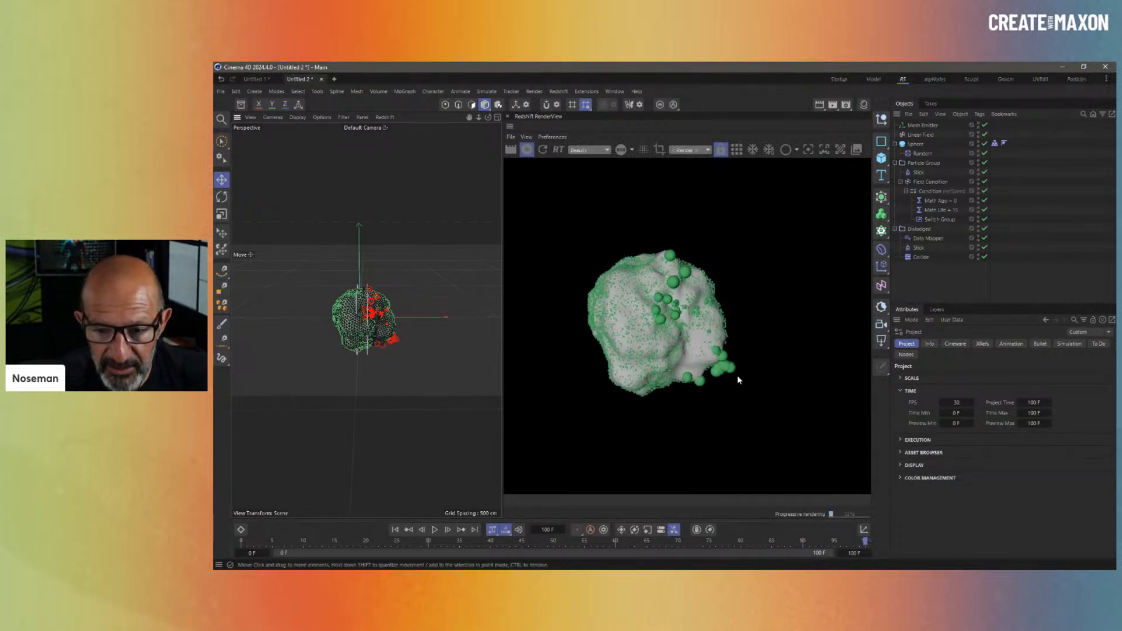
left_click(240, 104)
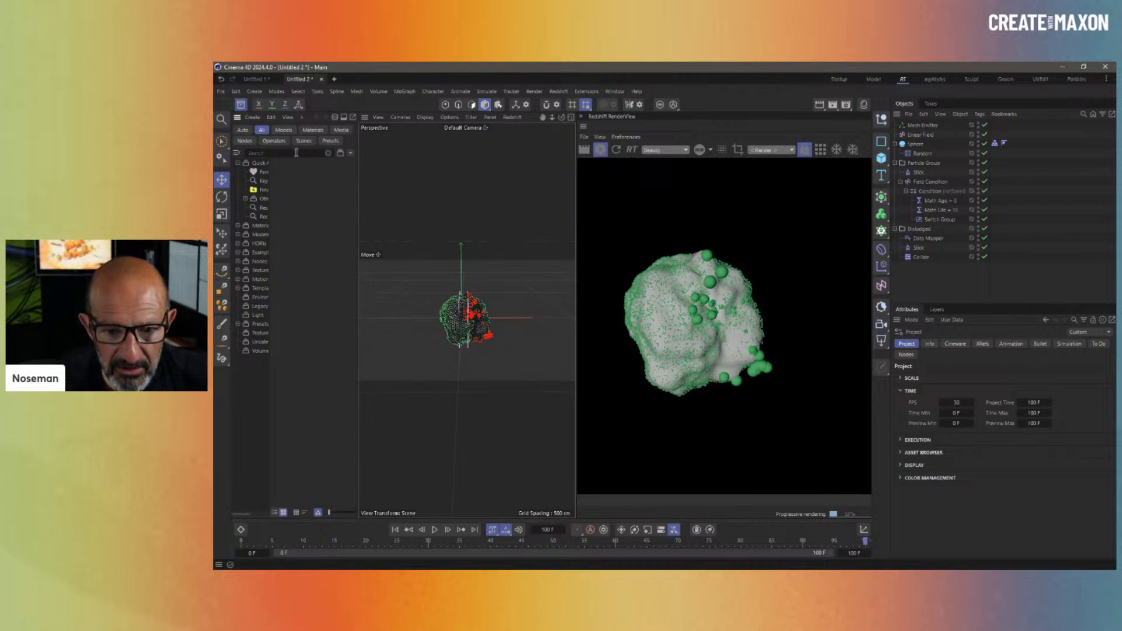
left_click(294, 150)
type("hdr")
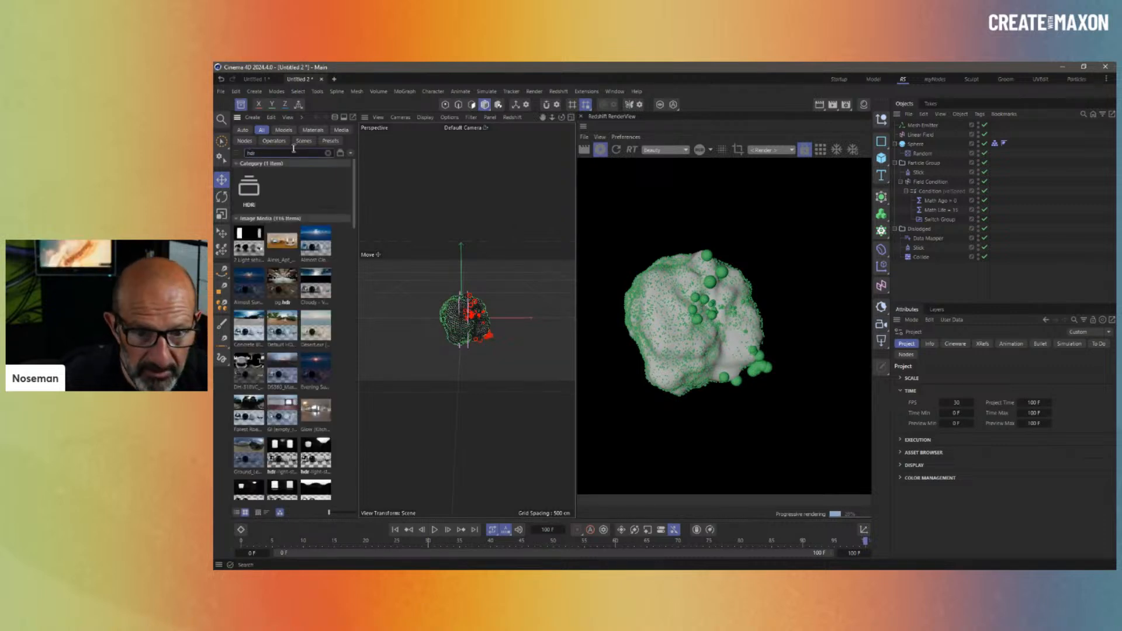
left_click_drag(244, 317, 943, 332)
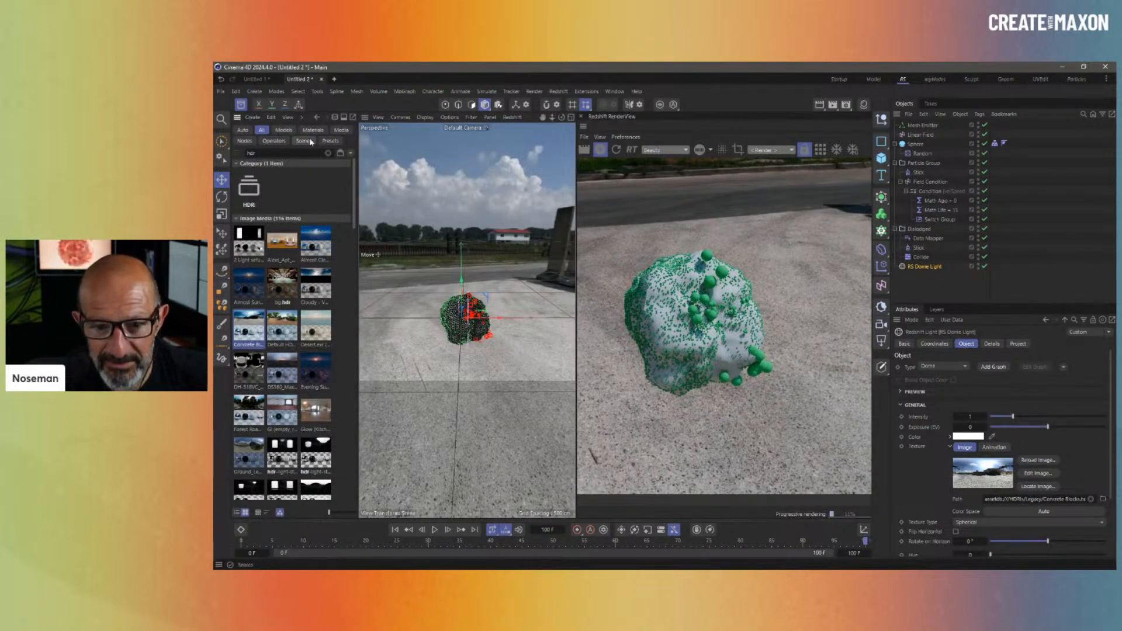
left_click(242, 105)
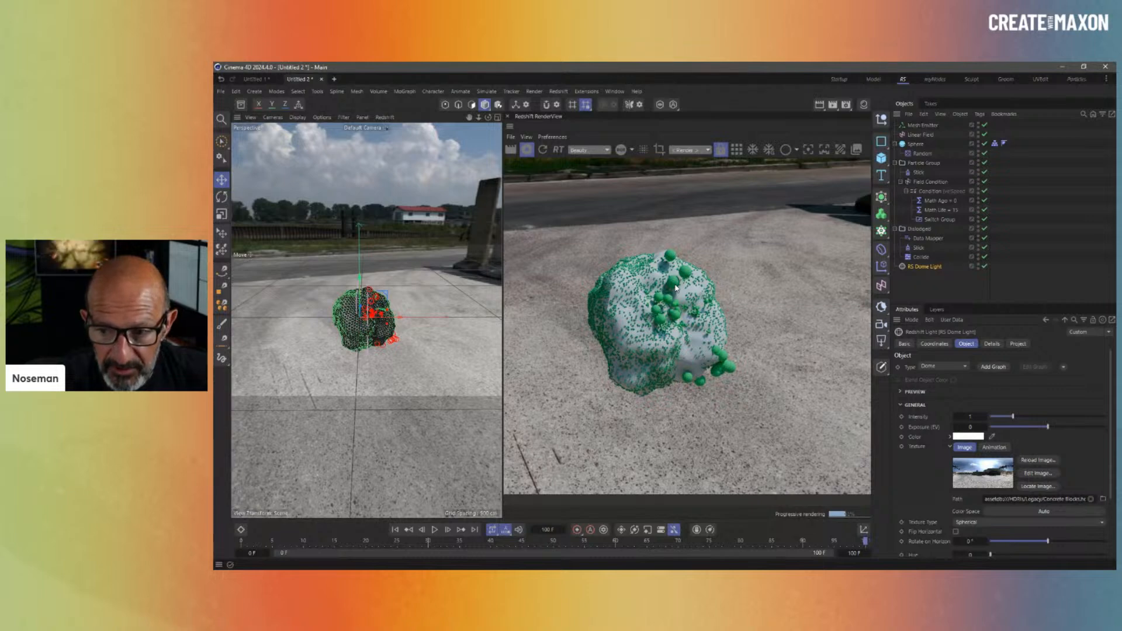
- Tag Particle Group with an RS Object tag set to Optimized Spheres particles mode
right_click(923, 162)
mouse_move(969, 248)
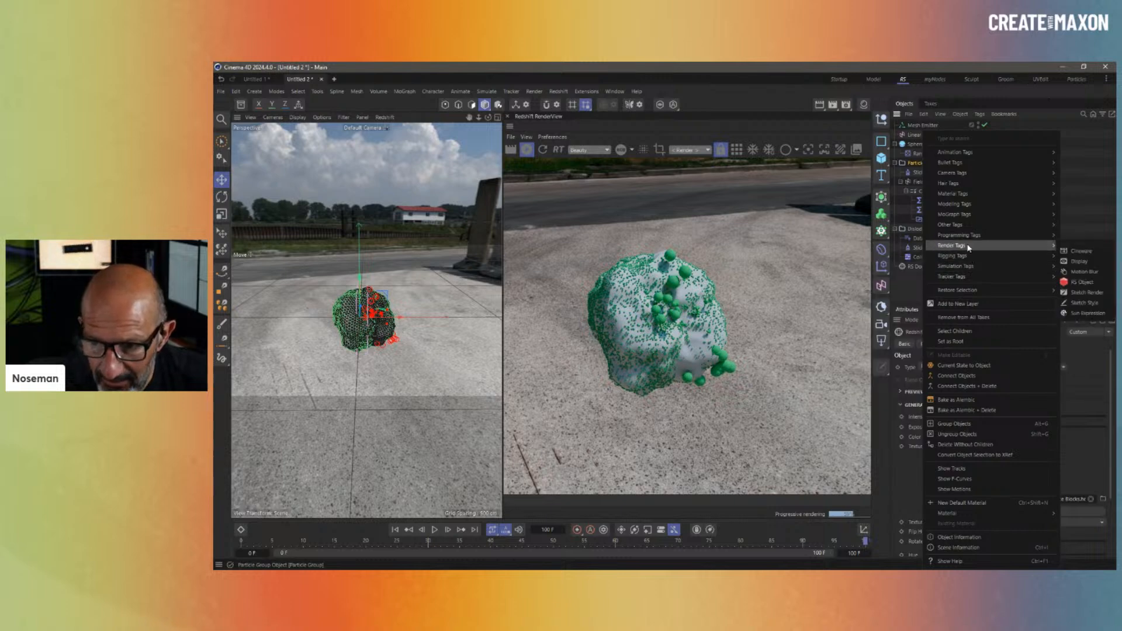
left_click(1082, 282)
left_click(991, 378)
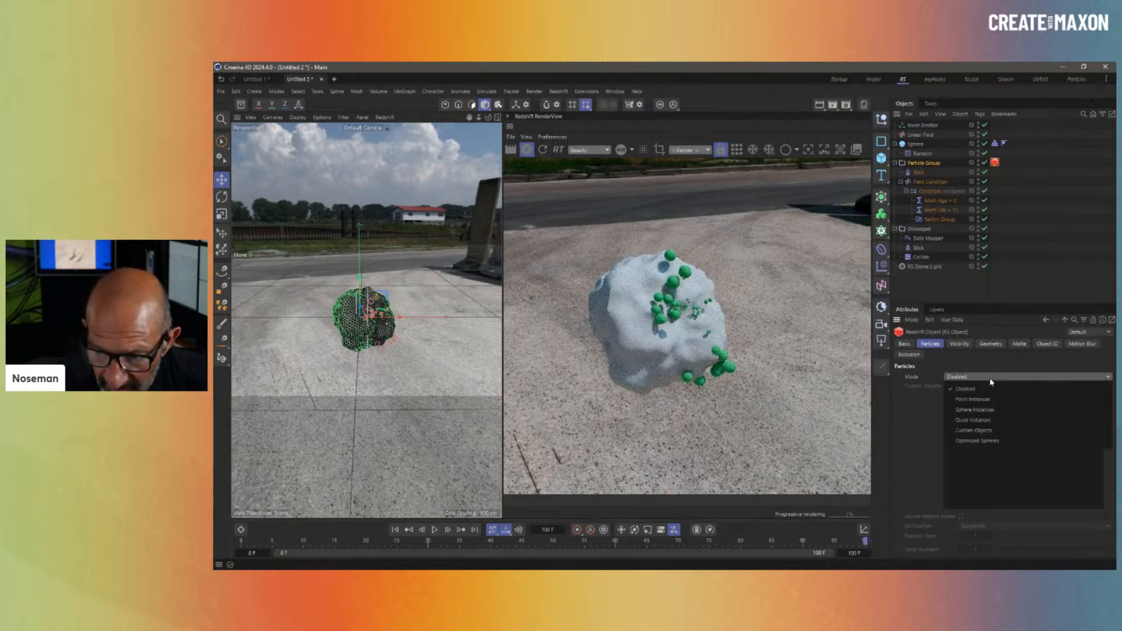
left_click(988, 441)
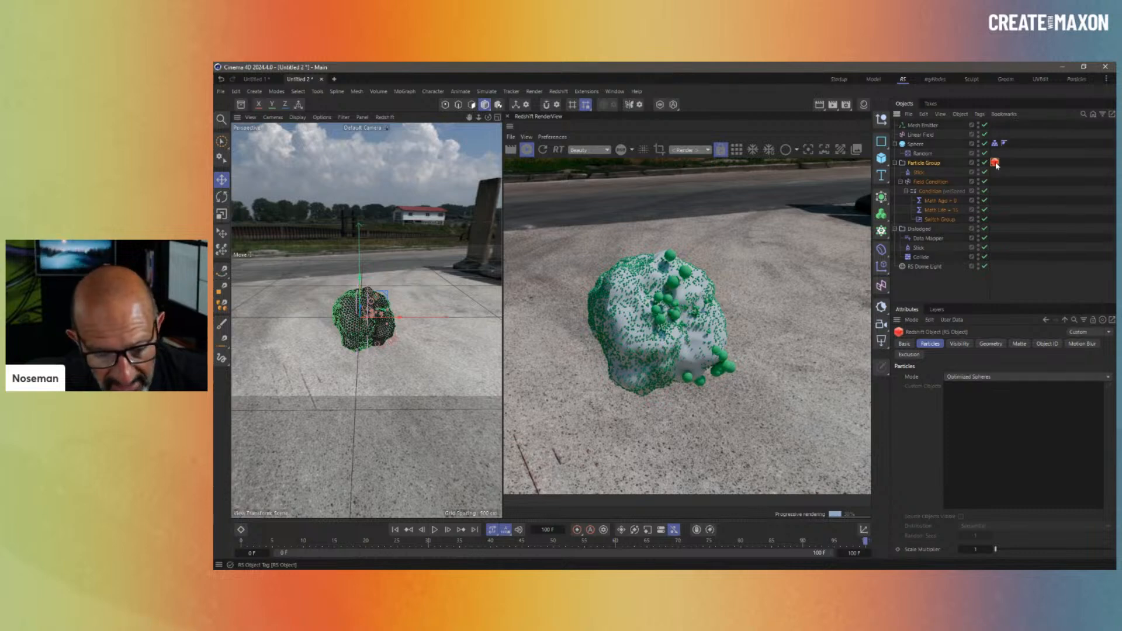
left_click(938, 282)
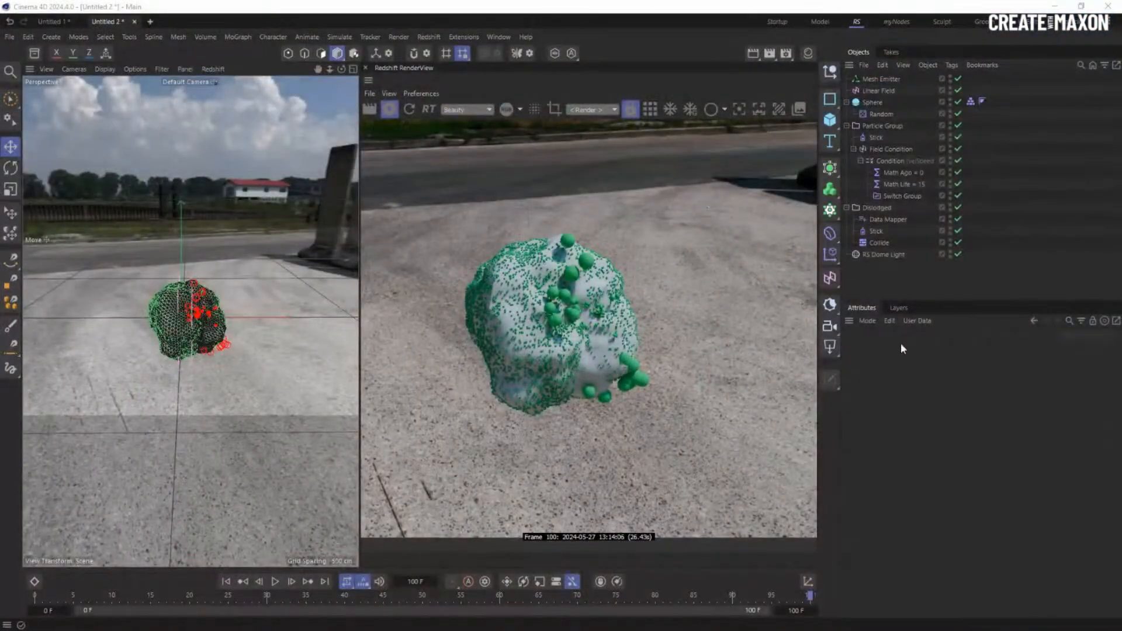
left_click(903, 293)
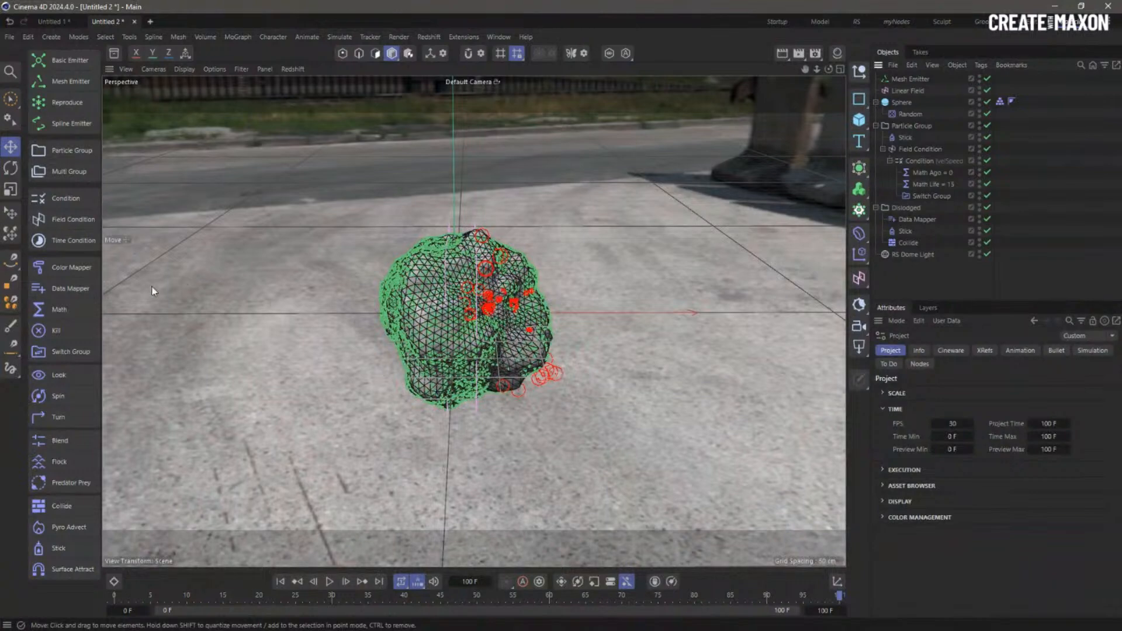
- Add a Color Mapper, toggle Edit Alpha on and off, and show the Material Manager
left_click(67, 267)
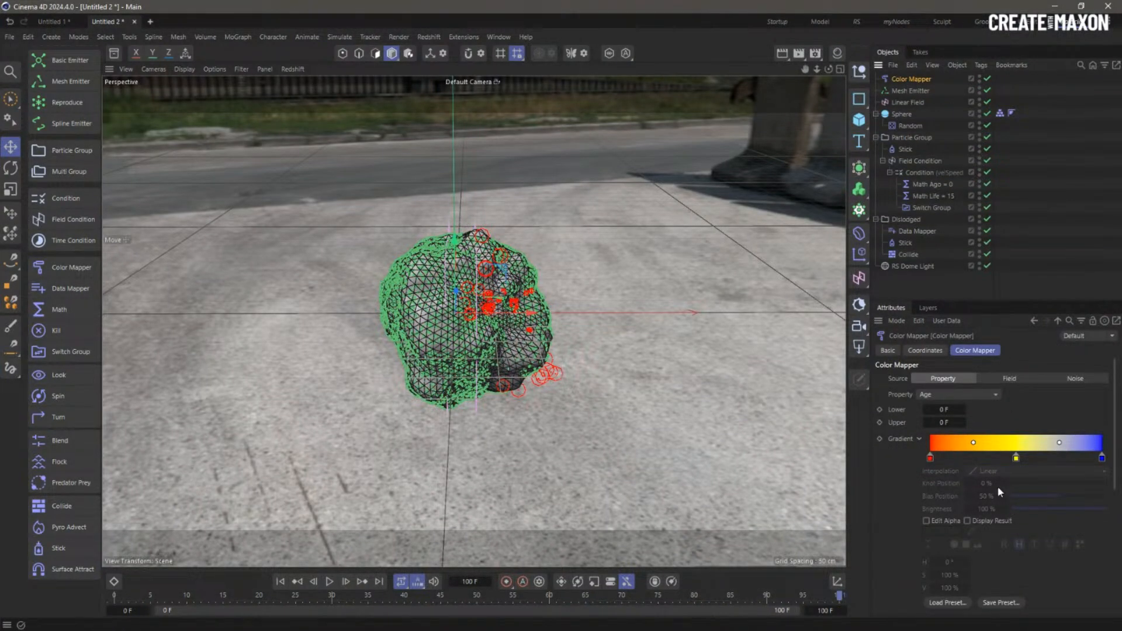
left_click(926, 521)
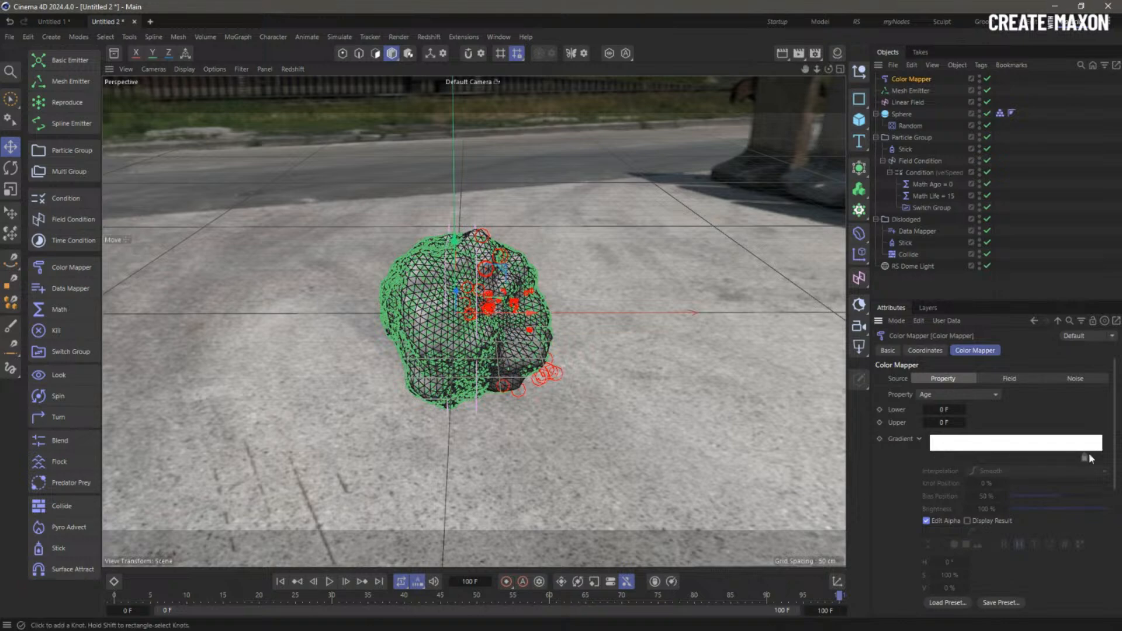
left_click(927, 521)
left_click(837, 53)
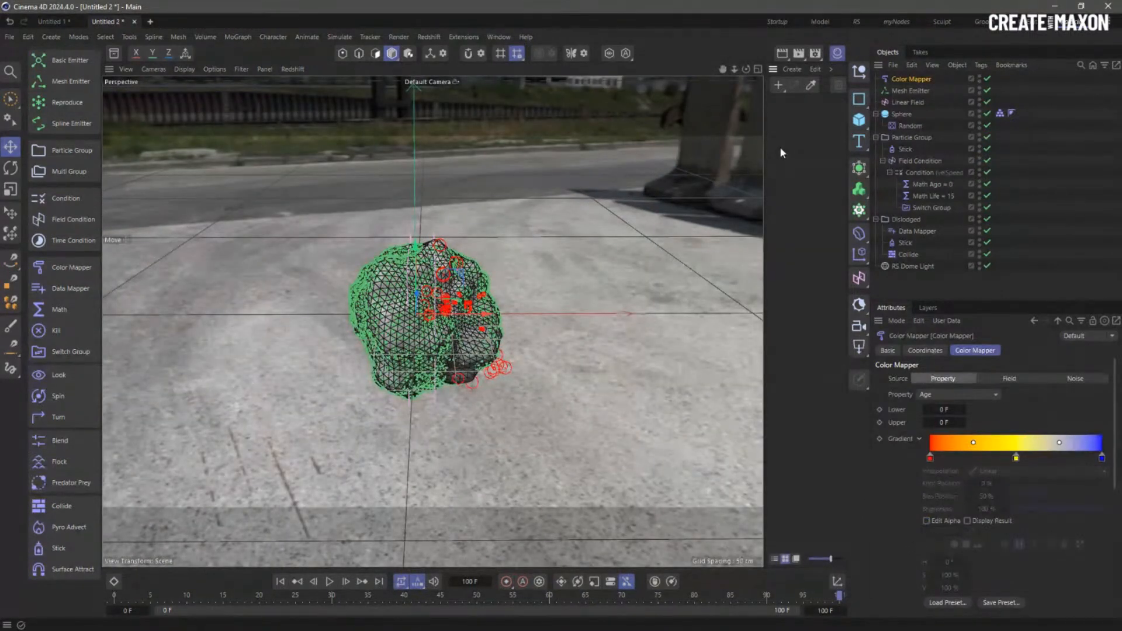
- Create material Mat and add a Color User Data node using the Particle Color with Alpha preset
double_click(782, 152)
double_click(786, 125)
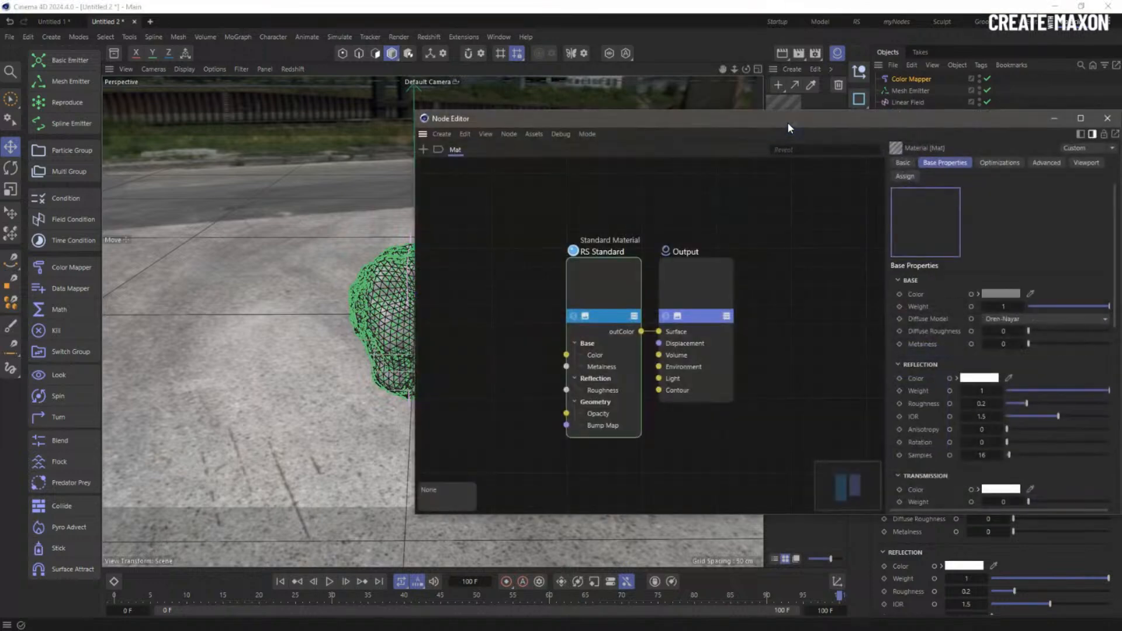
double_click(304, 225)
type("user")
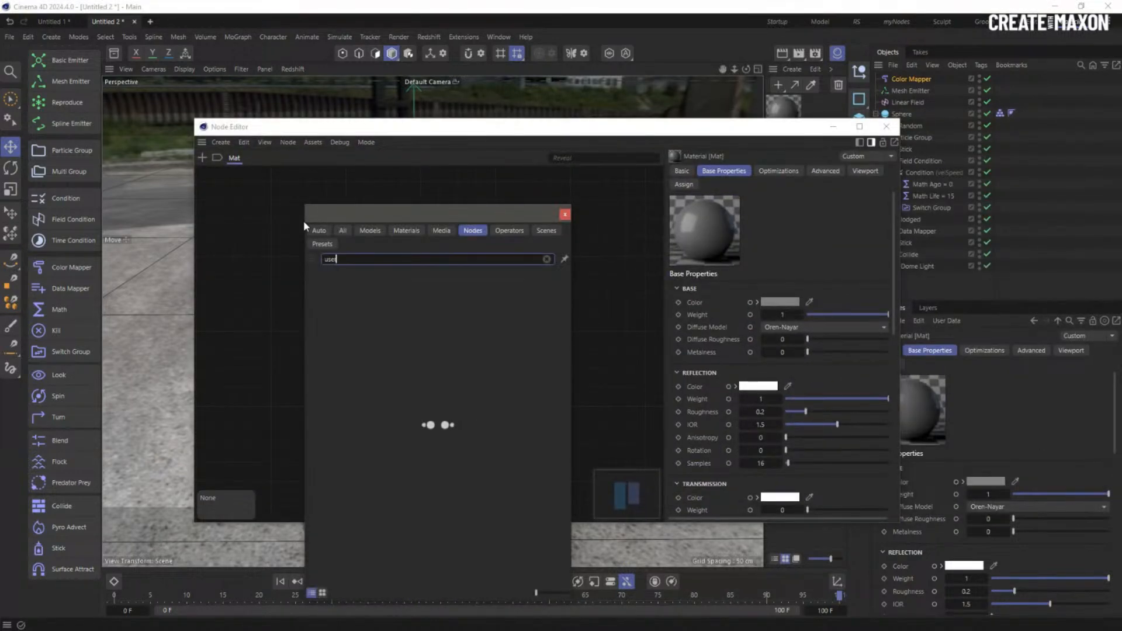
left_click_drag(361, 274, 250, 224)
left_click(875, 286)
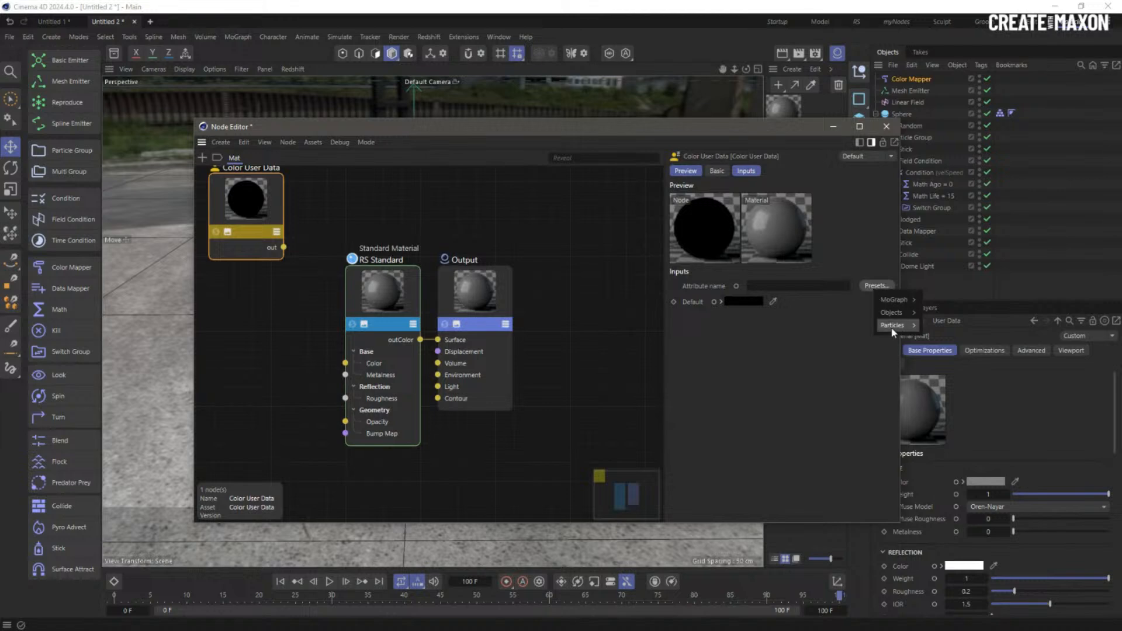
mouse_move(892, 331)
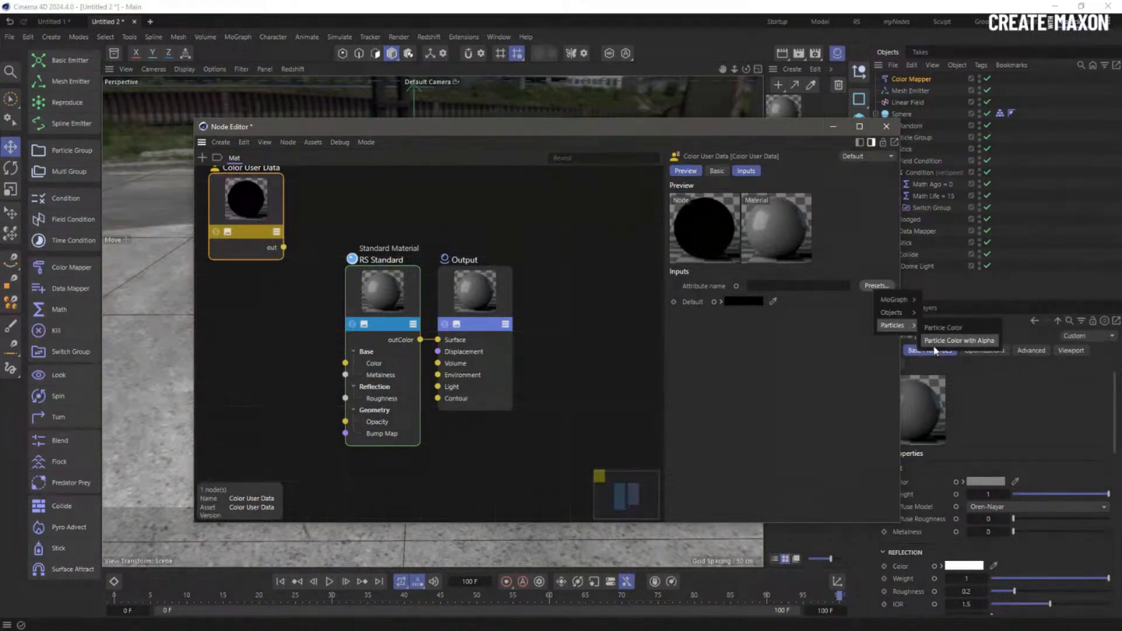
left_click(992, 342)
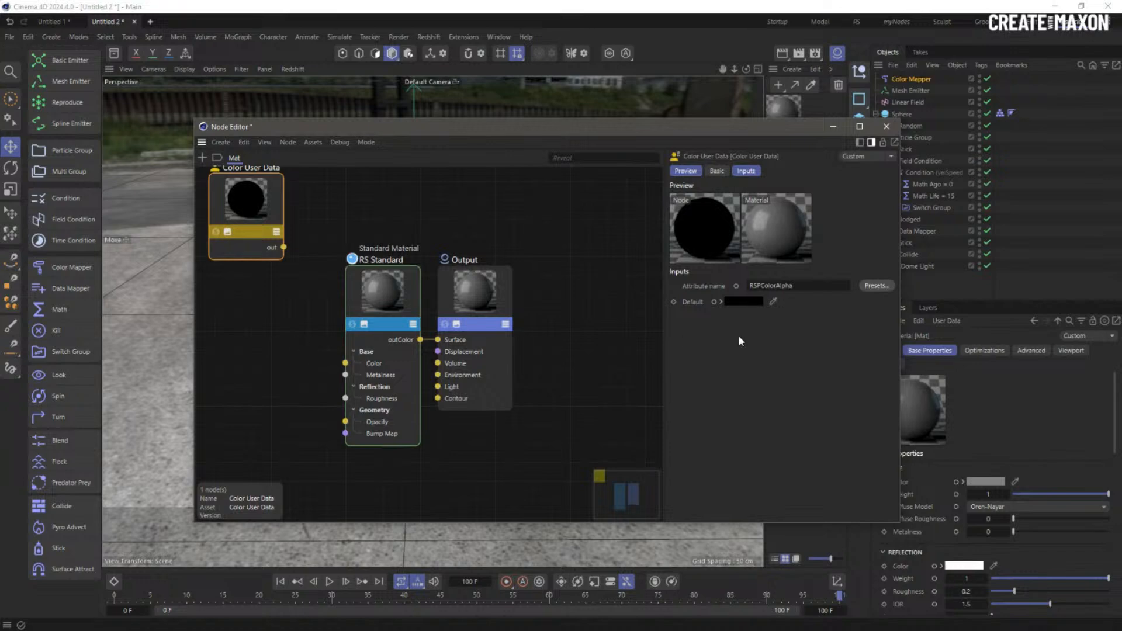
- Add a Color Splitter node fed by the user data colour, rearranging the nodes
double_click(278, 307)
type("splitter")
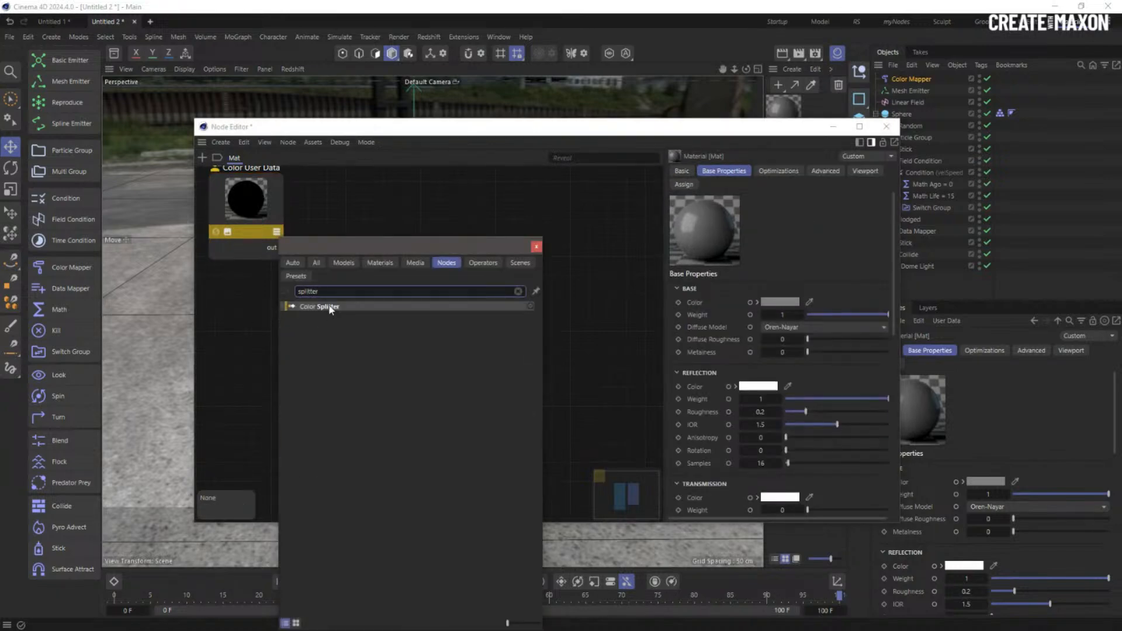
double_click(326, 316)
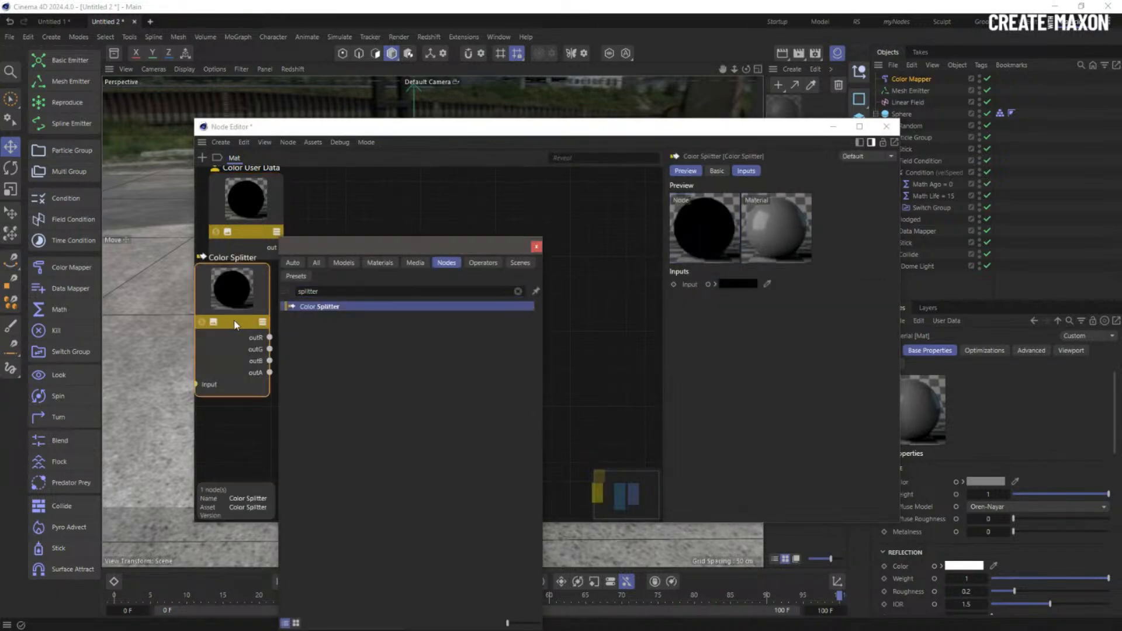
left_click_drag(381, 223, 451, 294)
left_click_drag(412, 299, 574, 312)
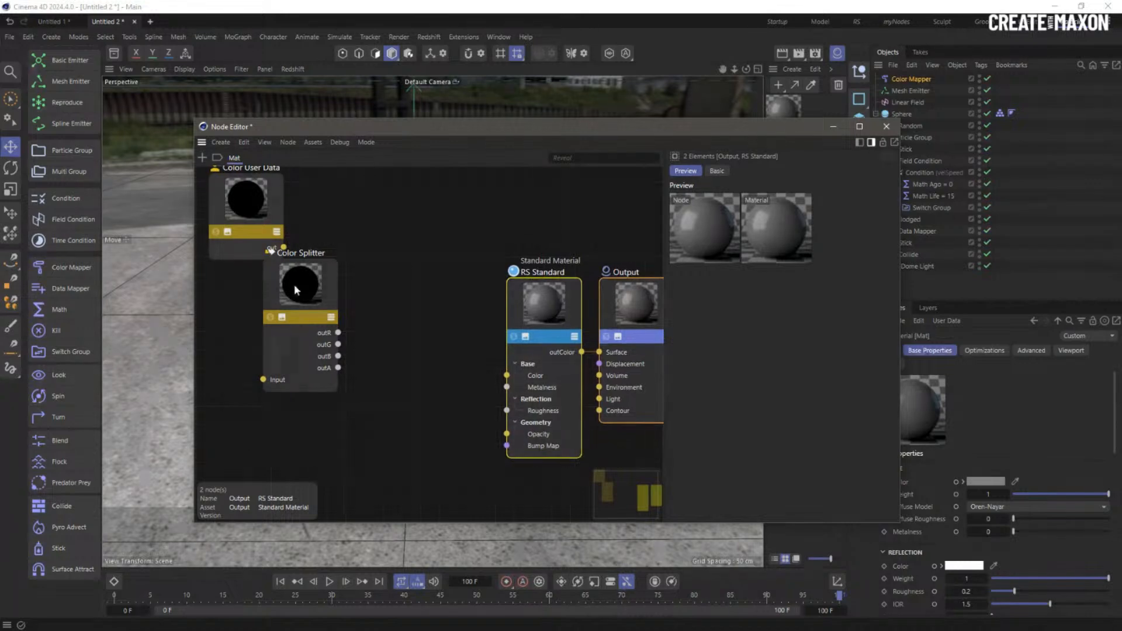
left_click_drag(294, 287, 392, 276)
left_click_drag(284, 247, 362, 369)
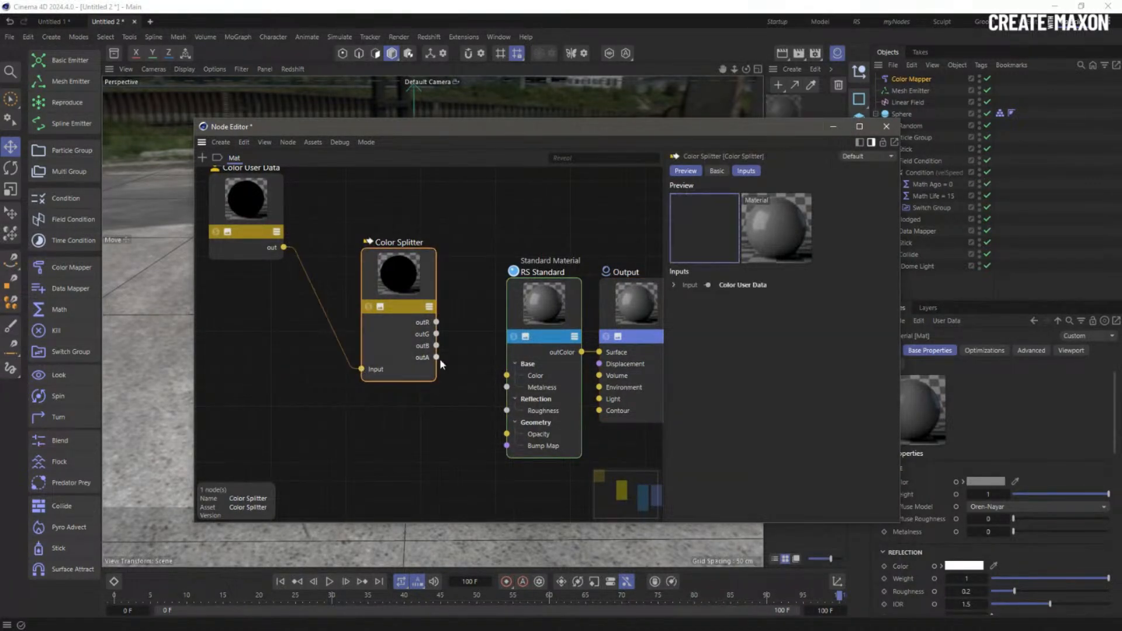
left_click_drag(386, 310, 355, 365)
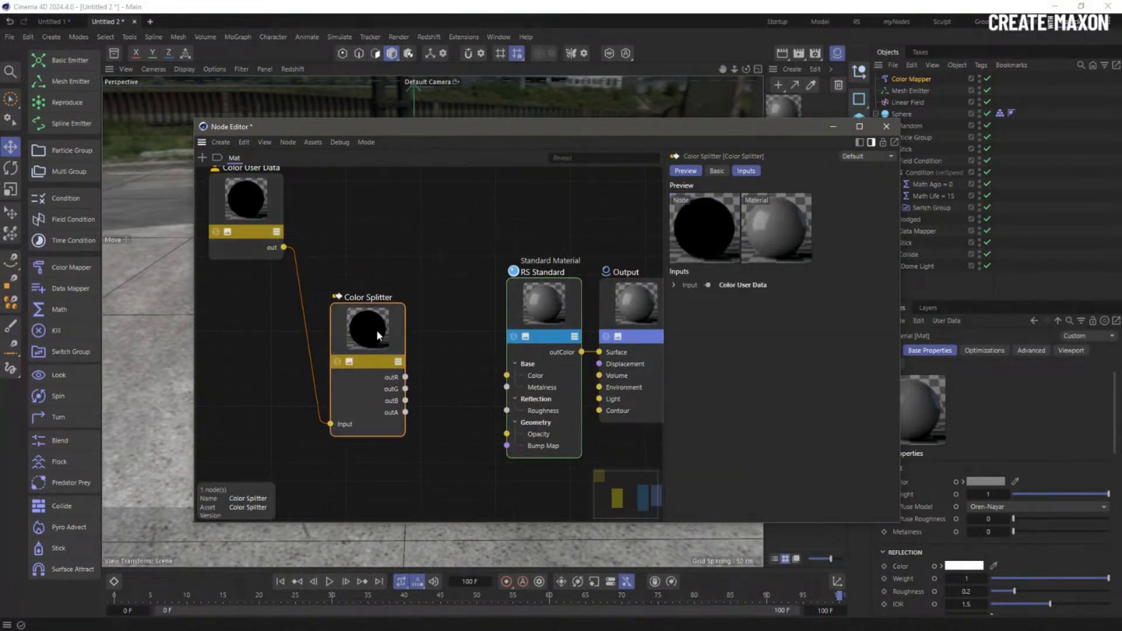
- Wire outA to Opacity and user data to Color, hiding the splitter's unused R, G, B outputs
left_click_drag(406, 414, 507, 434)
left_click_drag(507, 375, 284, 248)
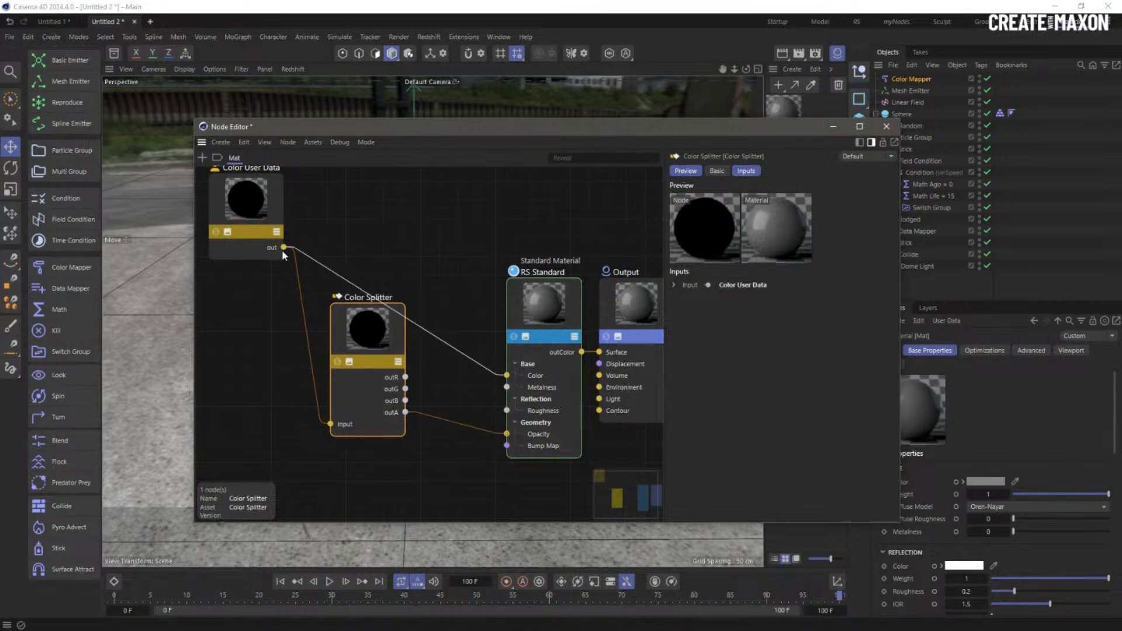
left_click_drag(392, 415, 347, 458)
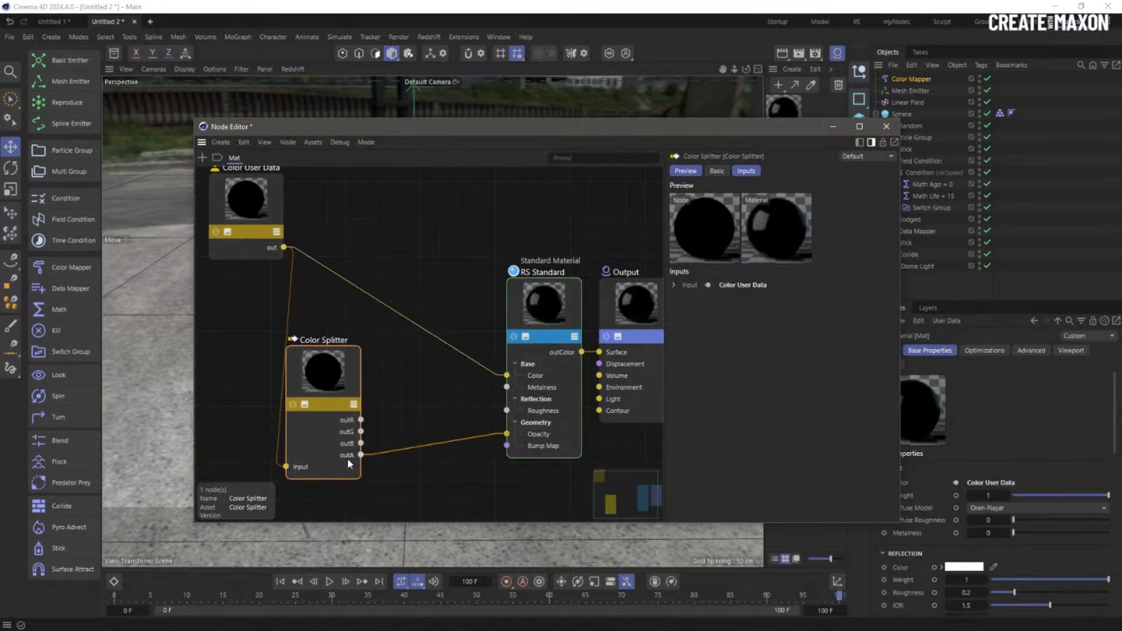
double_click(344, 422)
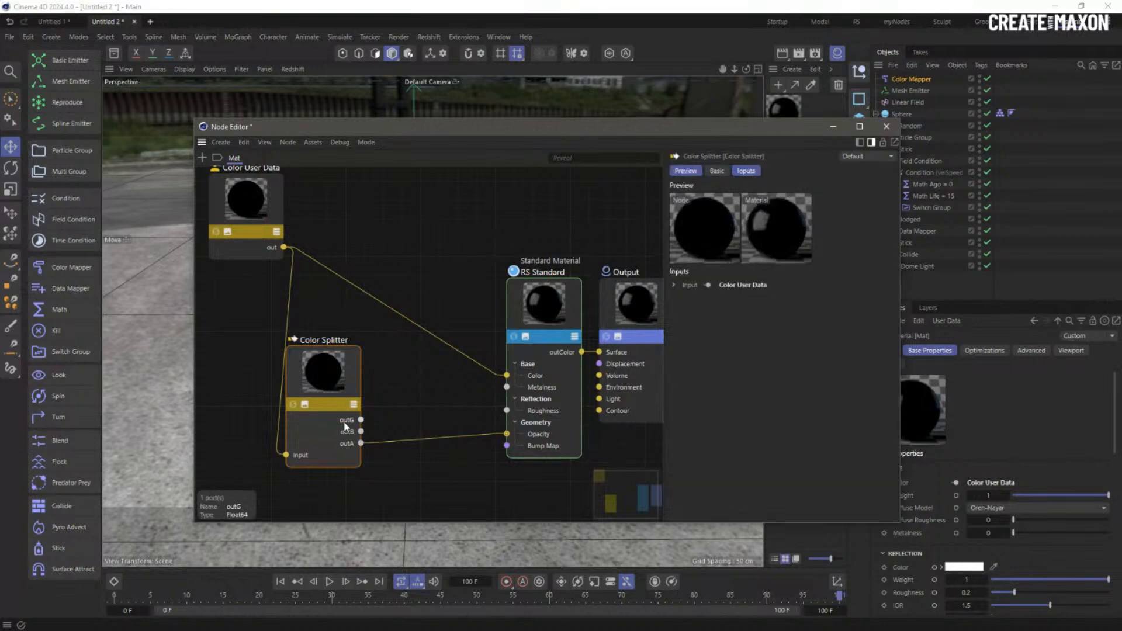
double_click(344, 423)
double_click(344, 423)
left_click(301, 479)
double_click(347, 420)
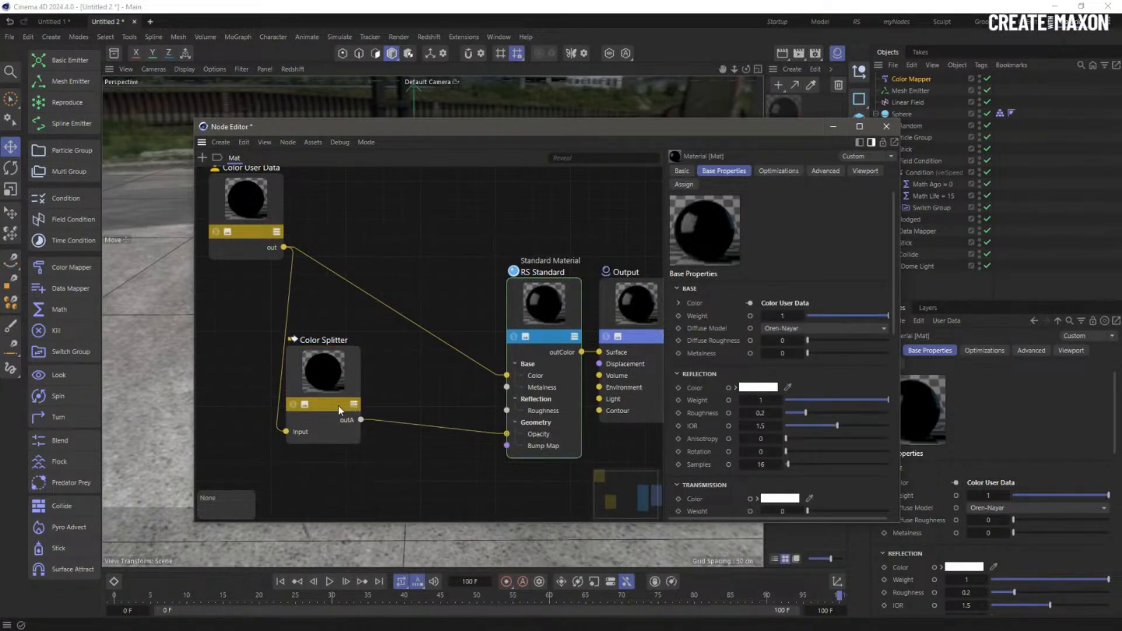
left_click(305, 405)
left_click_drag(332, 405, 324, 333)
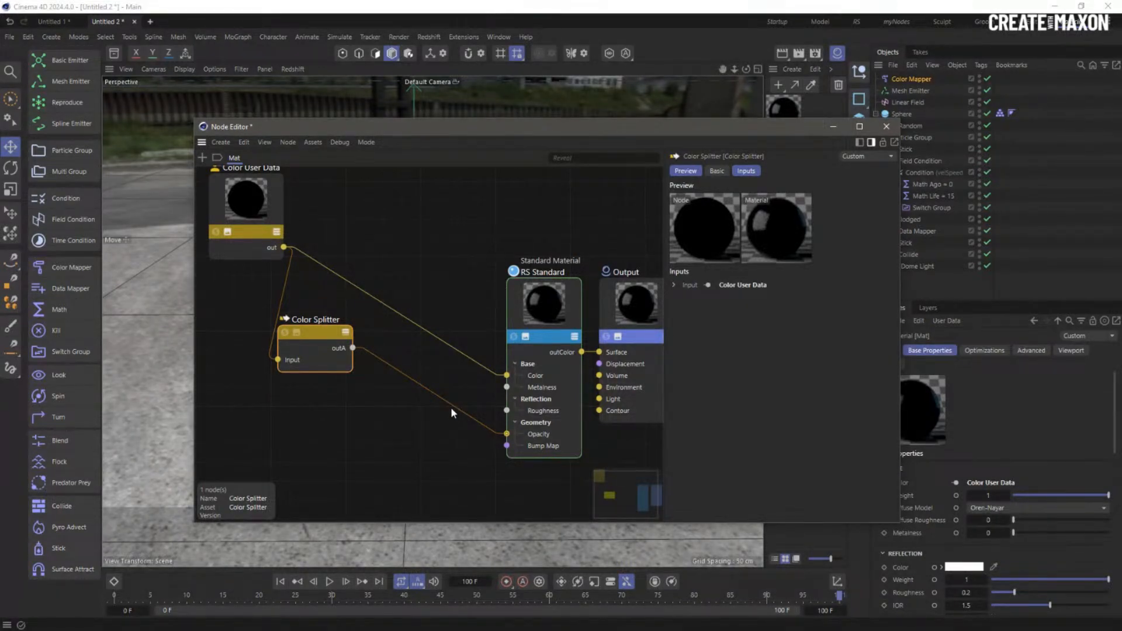
left_click(886, 125)
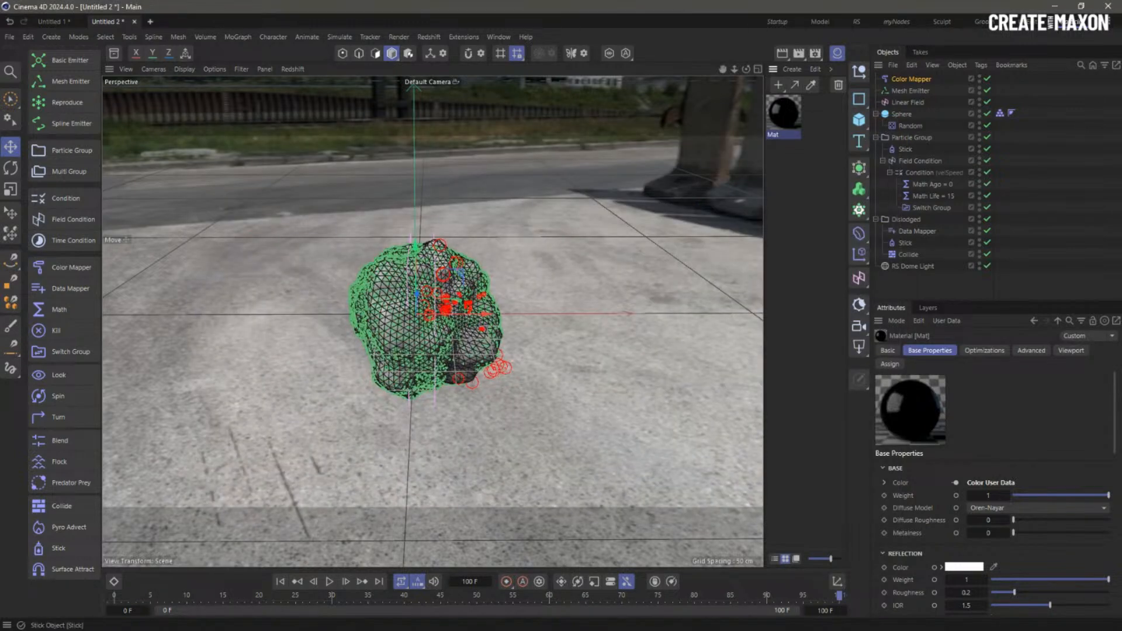